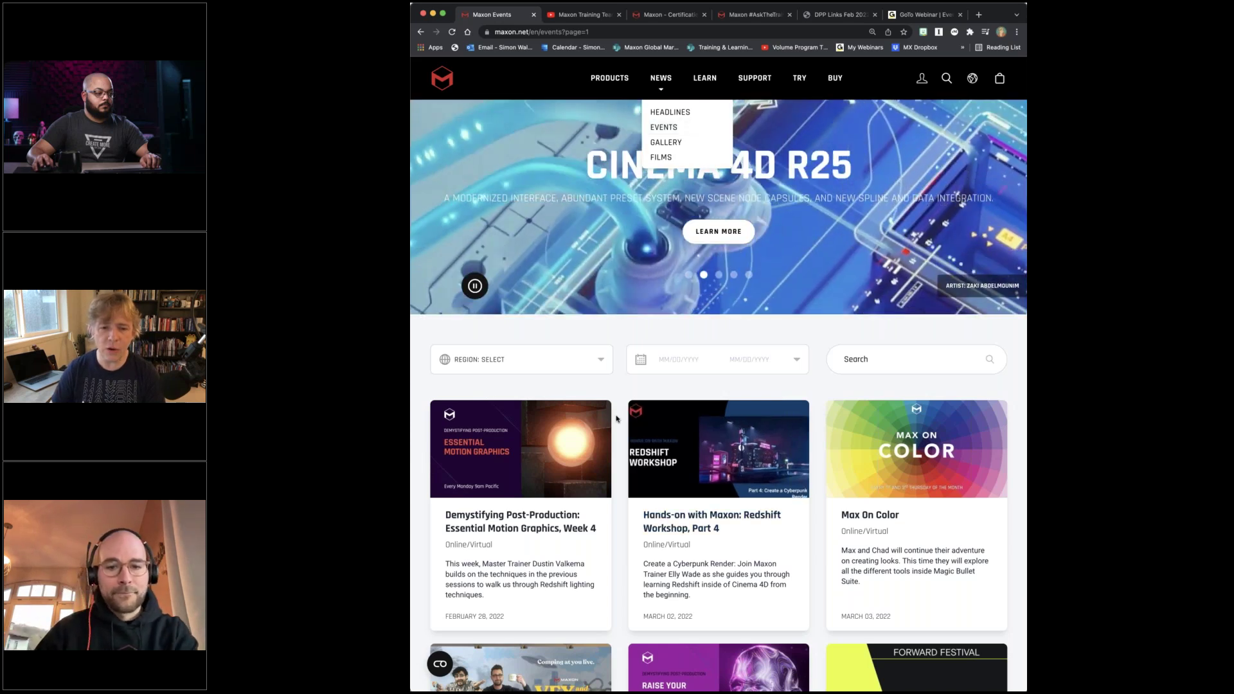
Look through the Maxon events page, the Maxon Training Team channel, the certification page, the #AskTheTrainer merchandise store and the DPP links page
{"action": "scroll", "coordinate": [618, 407], "scroll_direction": "down", "scroll_amount": 5}
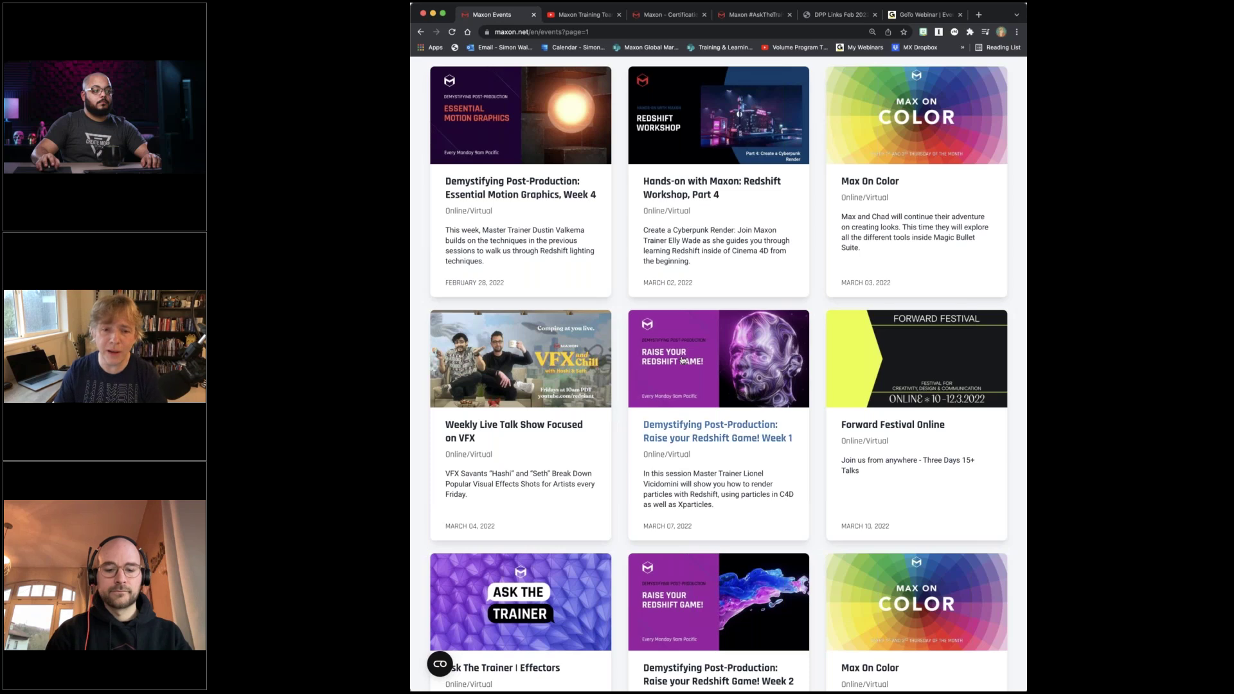
{"action": "left_click", "coordinate": [583, 15]}
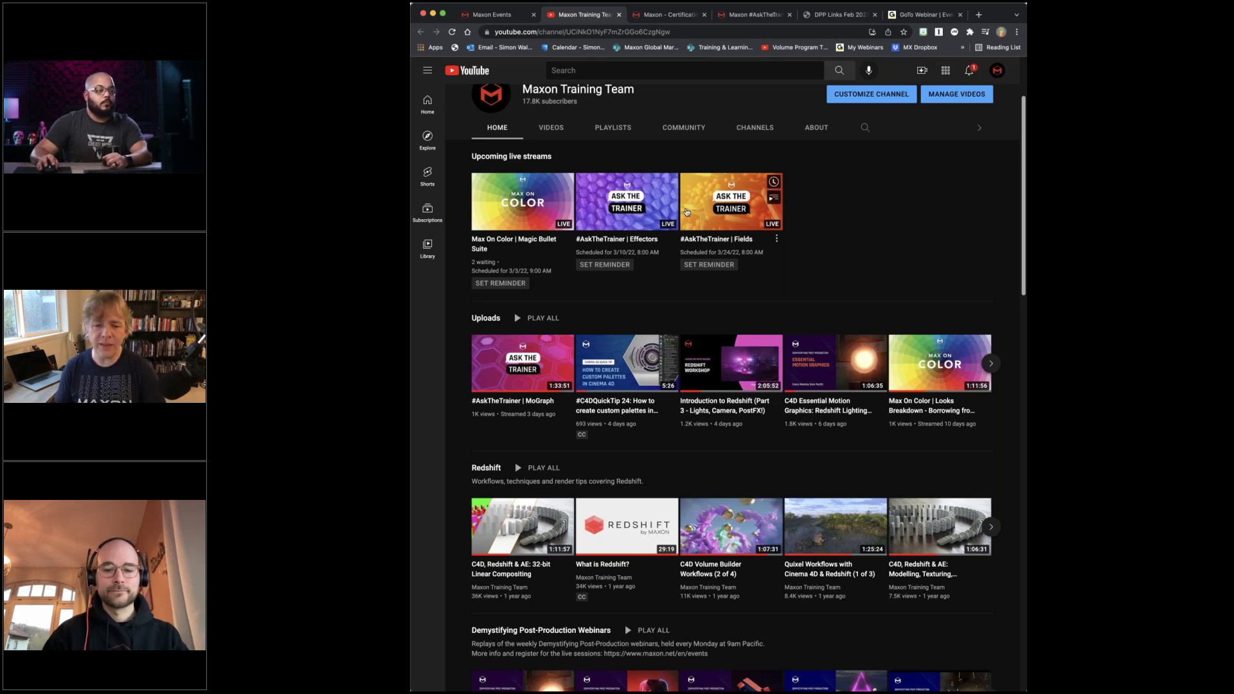
{"action": "left_click", "coordinate": [669, 14]}
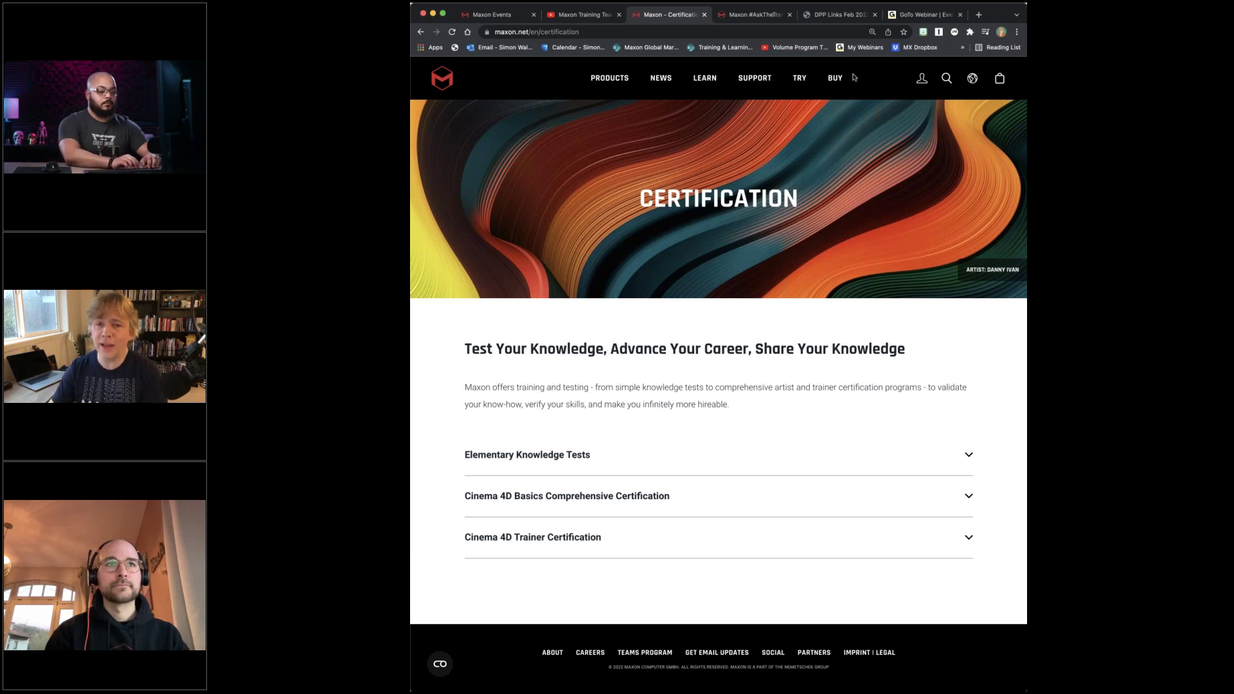
{"action": "left_click", "coordinate": [749, 15]}
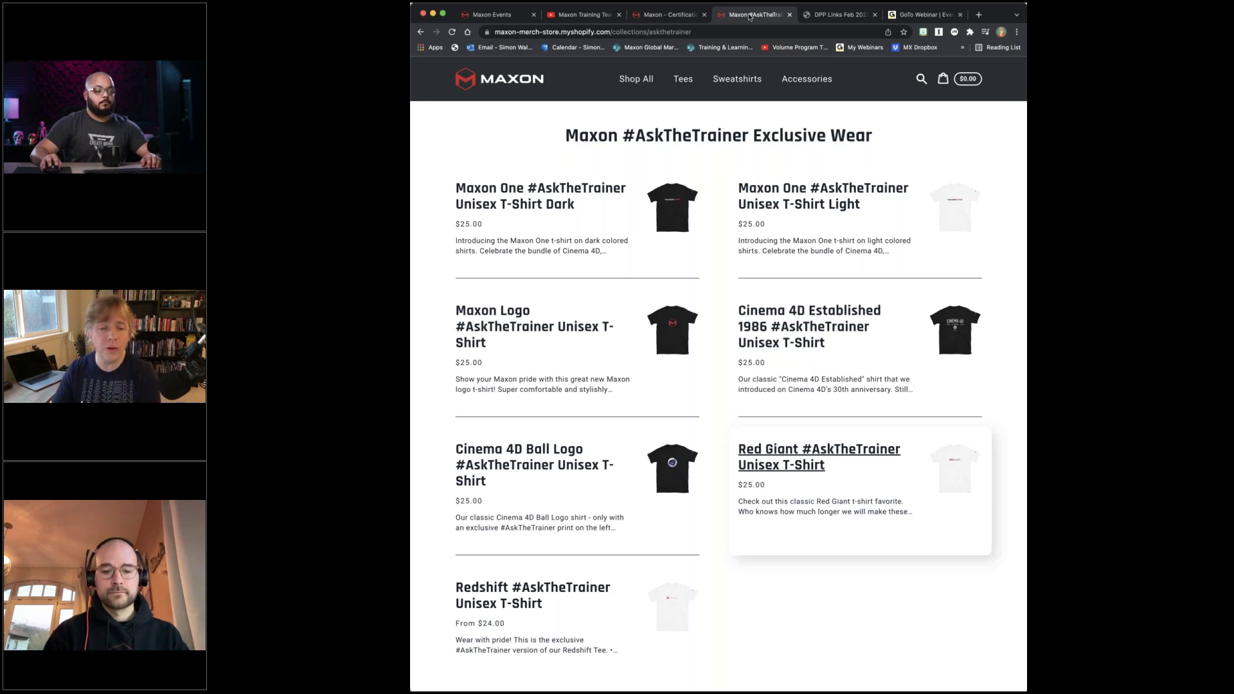
{"action": "left_click", "coordinate": [829, 15]}
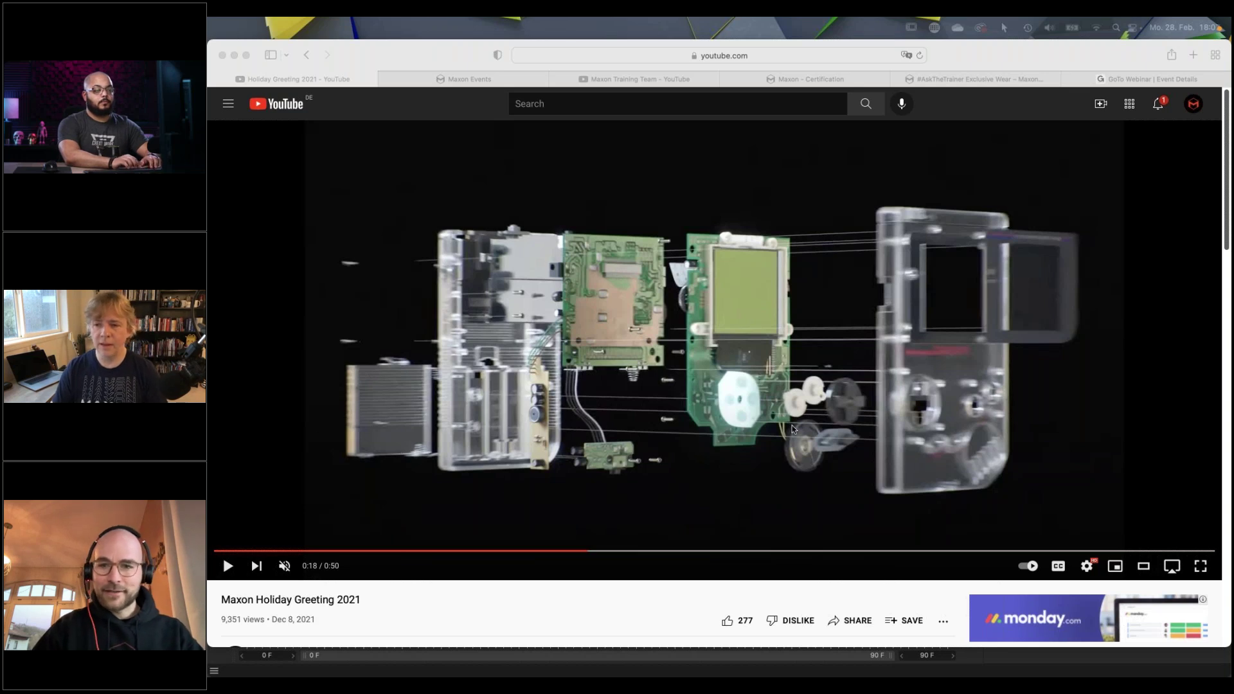
Watch the Maxon Holiday Greeting 2021 video from 0:18 in short stretches, pausing on the industry example frames up to 0:21
{"action": "left_click", "coordinate": [228, 566]}
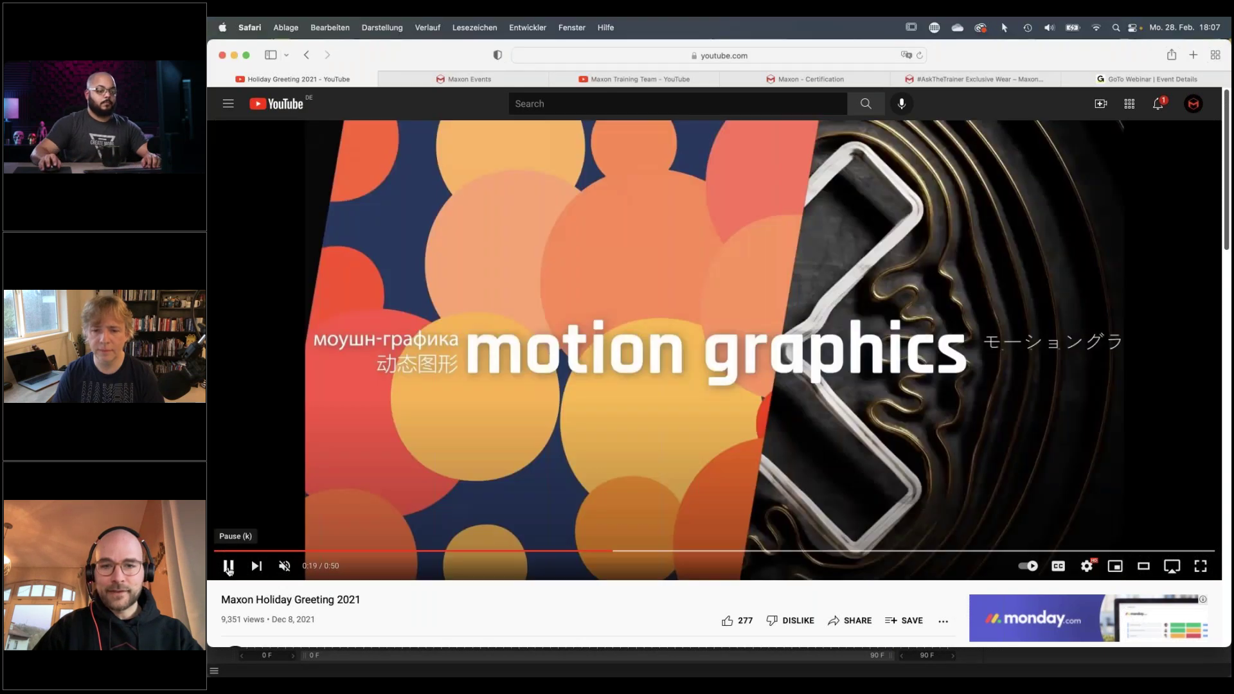
{"action": "left_click", "coordinate": [228, 566]}
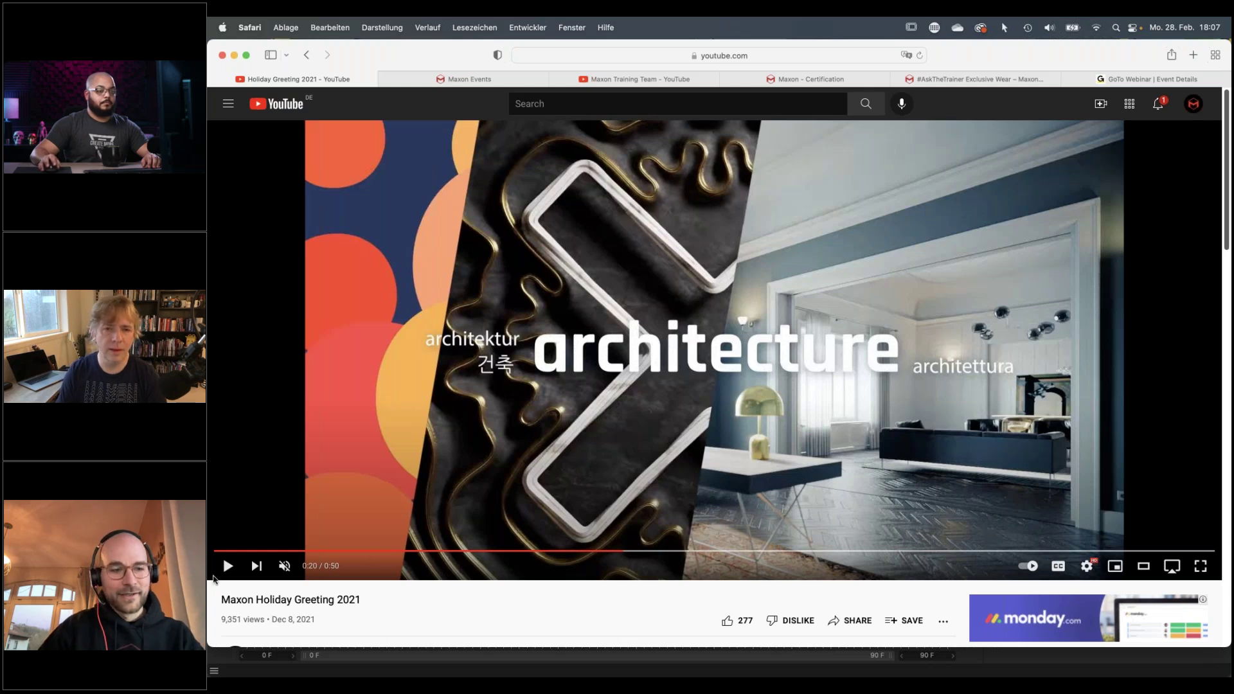
{"action": "left_click", "coordinate": [228, 569]}
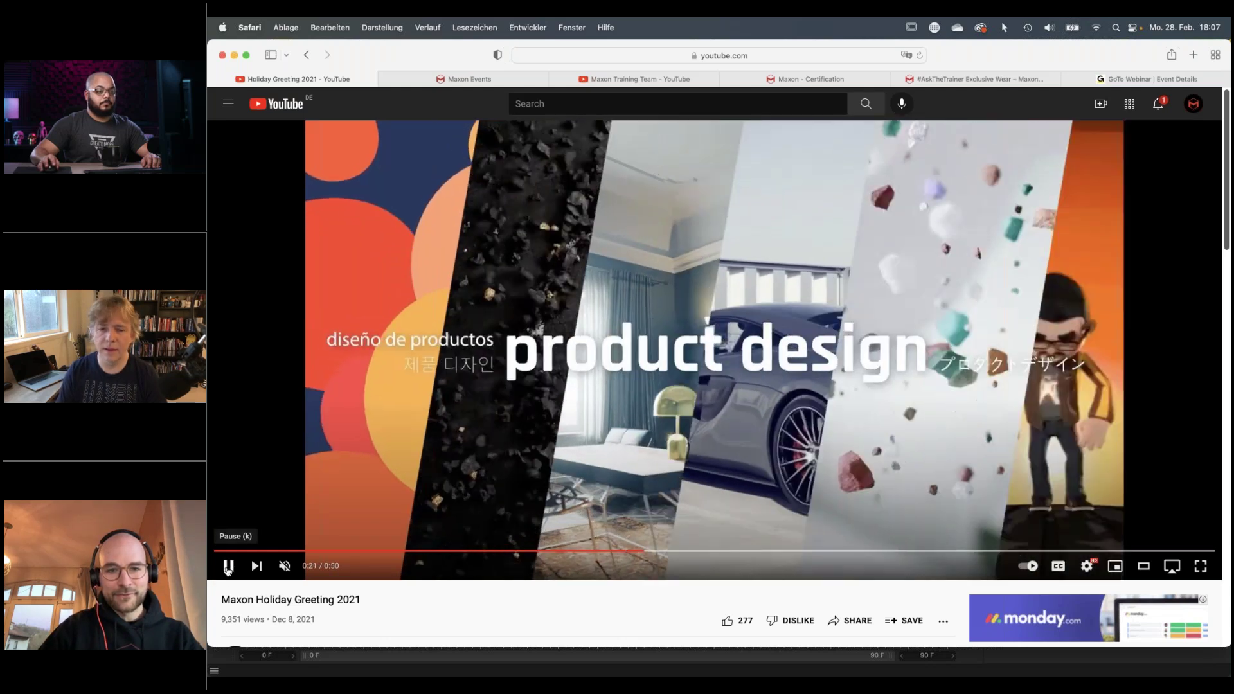
{"action": "left_click", "coordinate": [707, 192]}
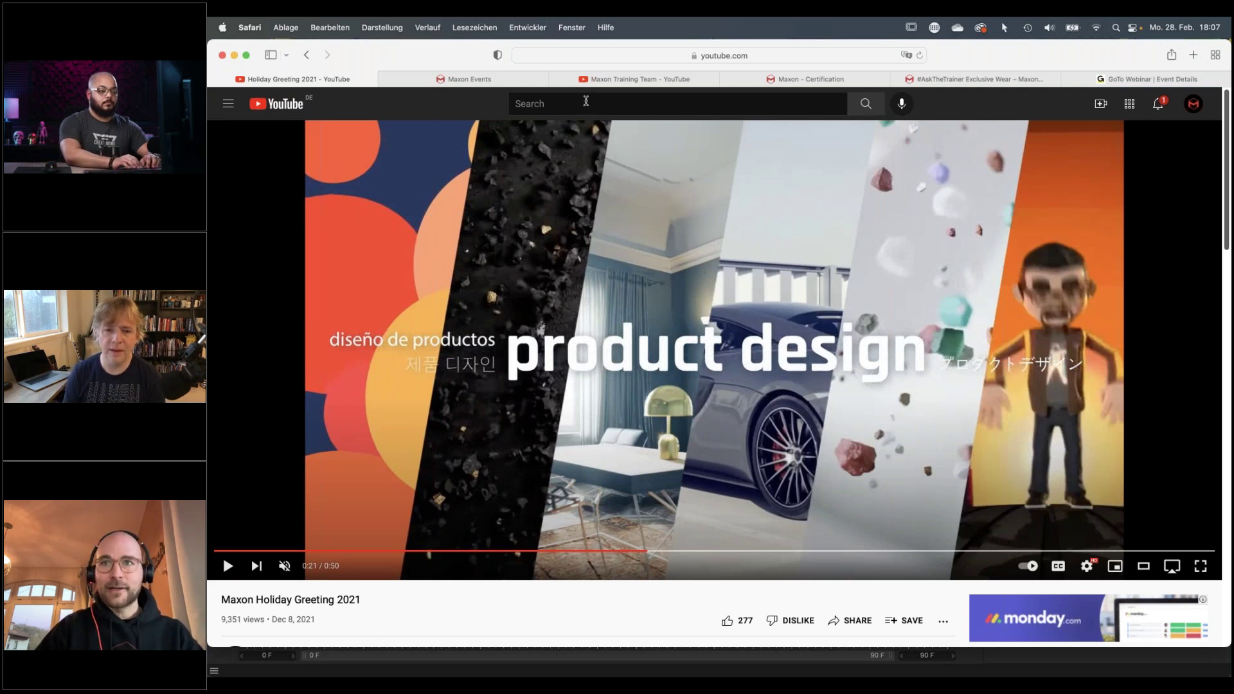
Switch to QuickTime Player, move the Tendril_Showreel_Snippet.mp4 window fully into view and scrub the clip to the X-shaped outline
{"action": "key", "text": "super+Tab"}
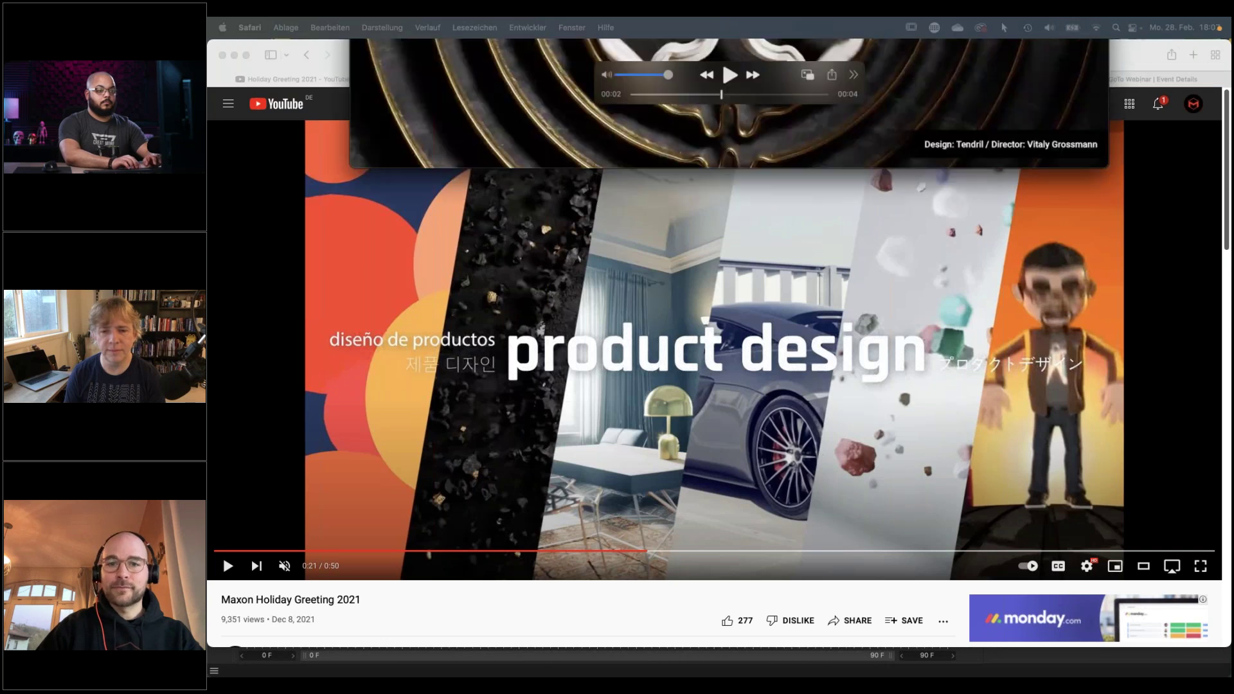
{"action": "left_click_drag", "start_coordinate": [777, 38], "coordinate": [747, 217]}
{"action": "mouse_move", "coordinate": [682, 488]}
{"action": "left_mouse_down"}
{"action": "mouse_move", "coordinate": [703, 493]}
{"action": "mouse_move", "coordinate": [682, 488]}
{"action": "mouse_move", "coordinate": [703, 482]}
{"action": "left_mouse_up"}
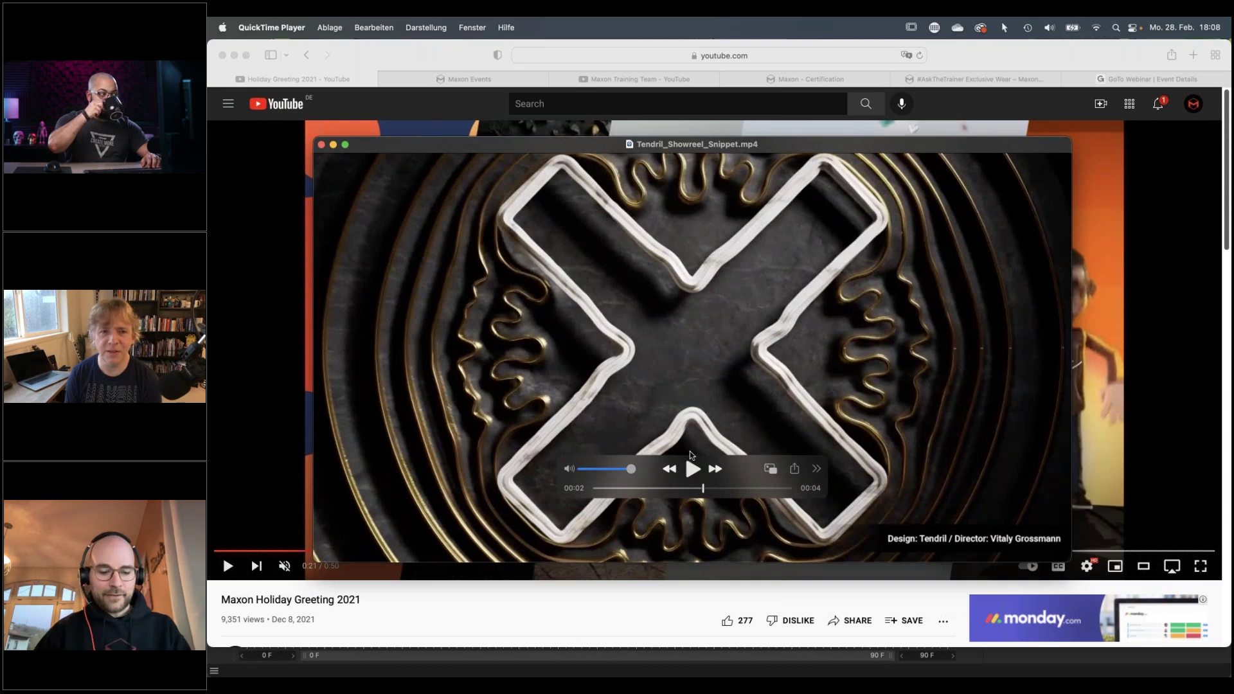
Switch to Cinema 4D and back to QuickTime Player, and scrub the showreel snippet between the rounded white outline and the X shape
{"action": "key", "text": "super+Tab"}
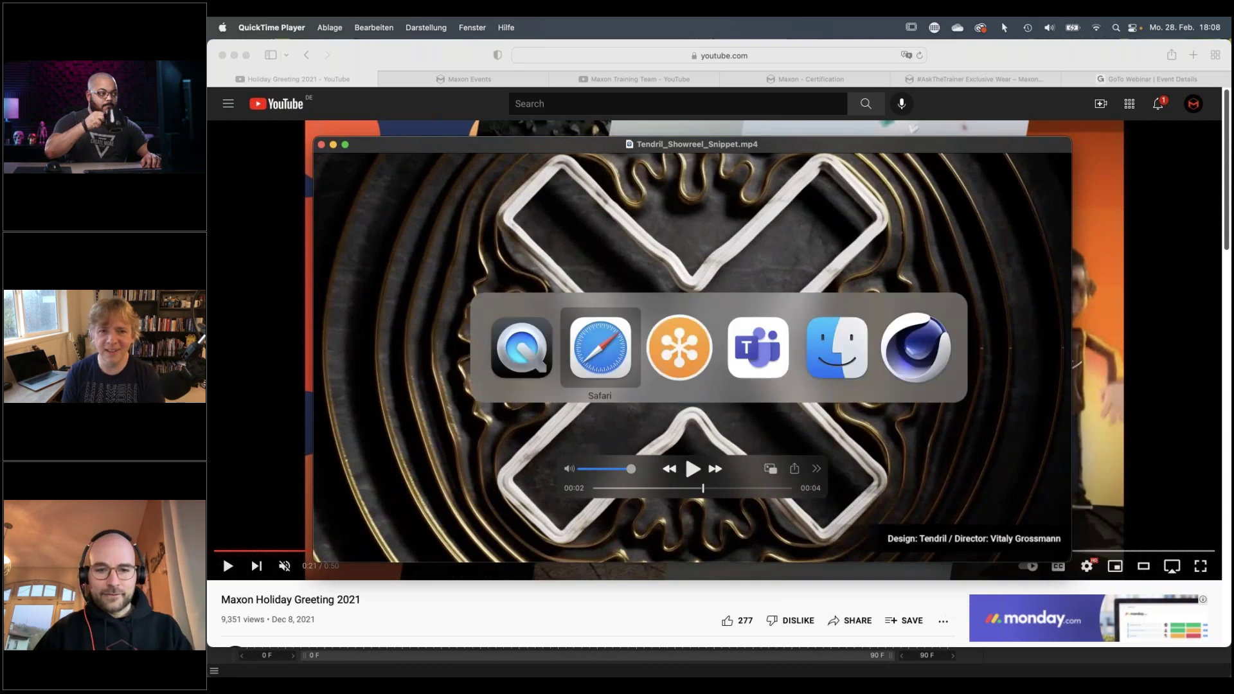
{"action": "left_click", "coordinate": [906, 344]}
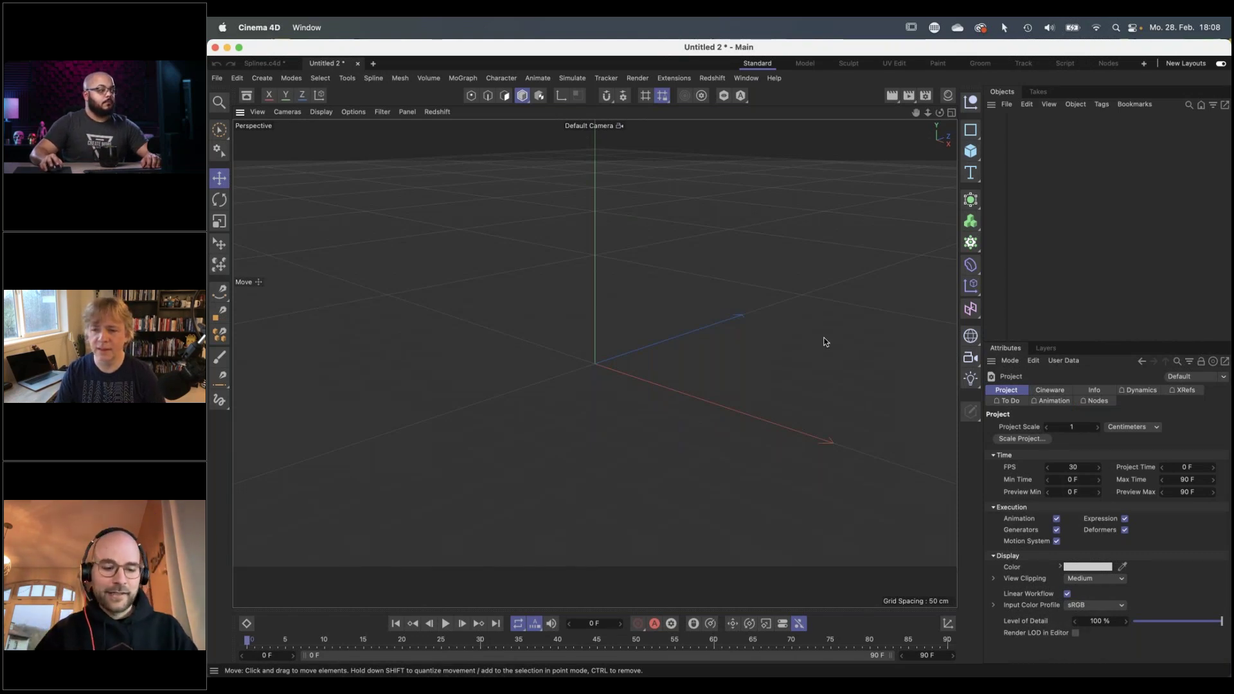
{"action": "key", "text": "super+Tab"}
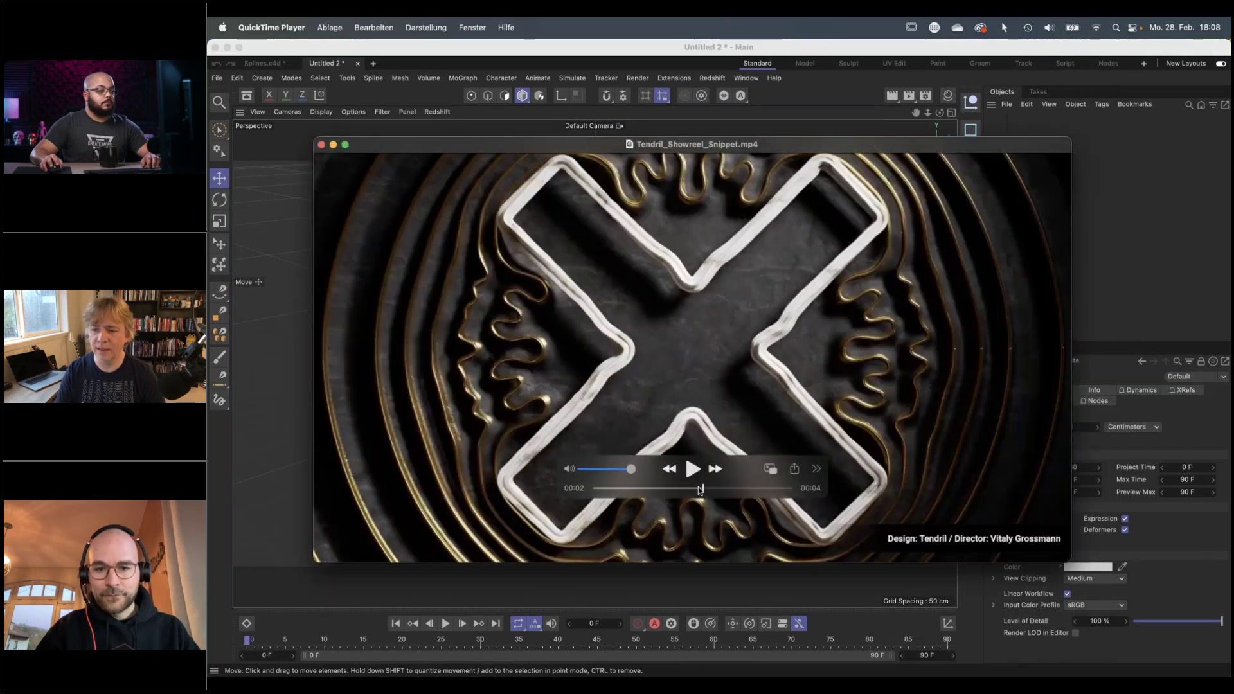
{"action": "left_click", "coordinate": [699, 487]}
{"action": "left_click_drag", "start_coordinate": [697, 487], "coordinate": [681, 486]}
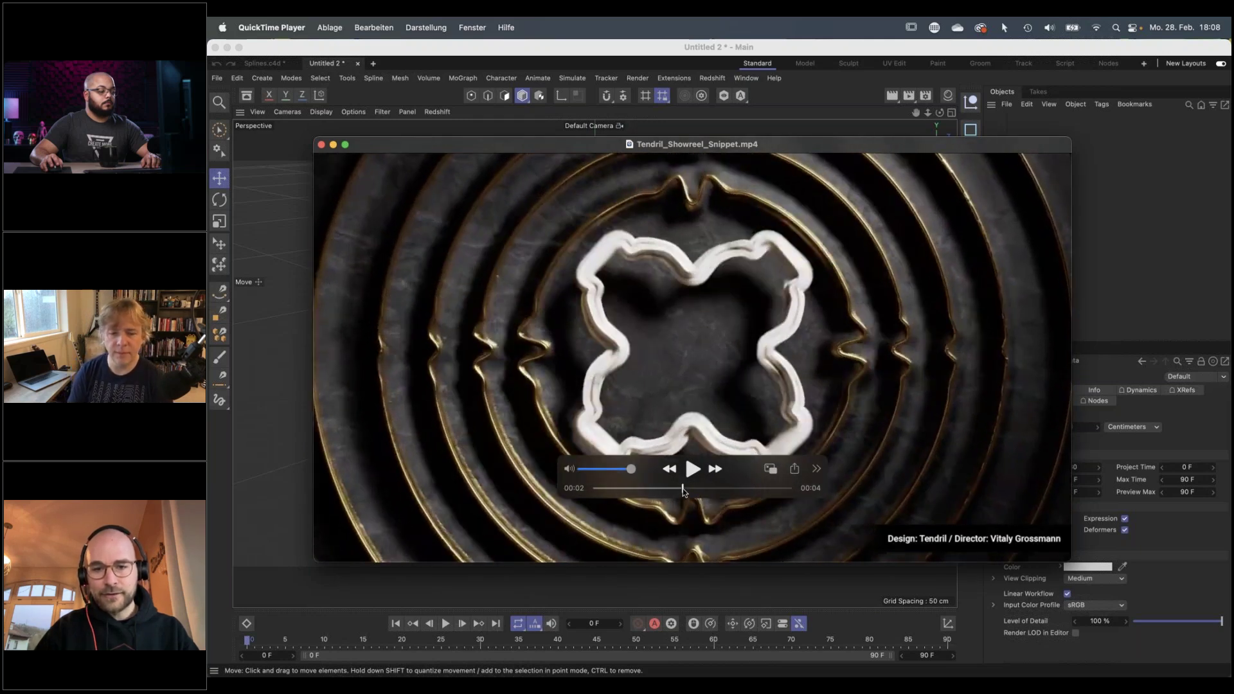
{"action": "left_click_drag", "start_coordinate": [685, 488], "coordinate": [704, 491]}
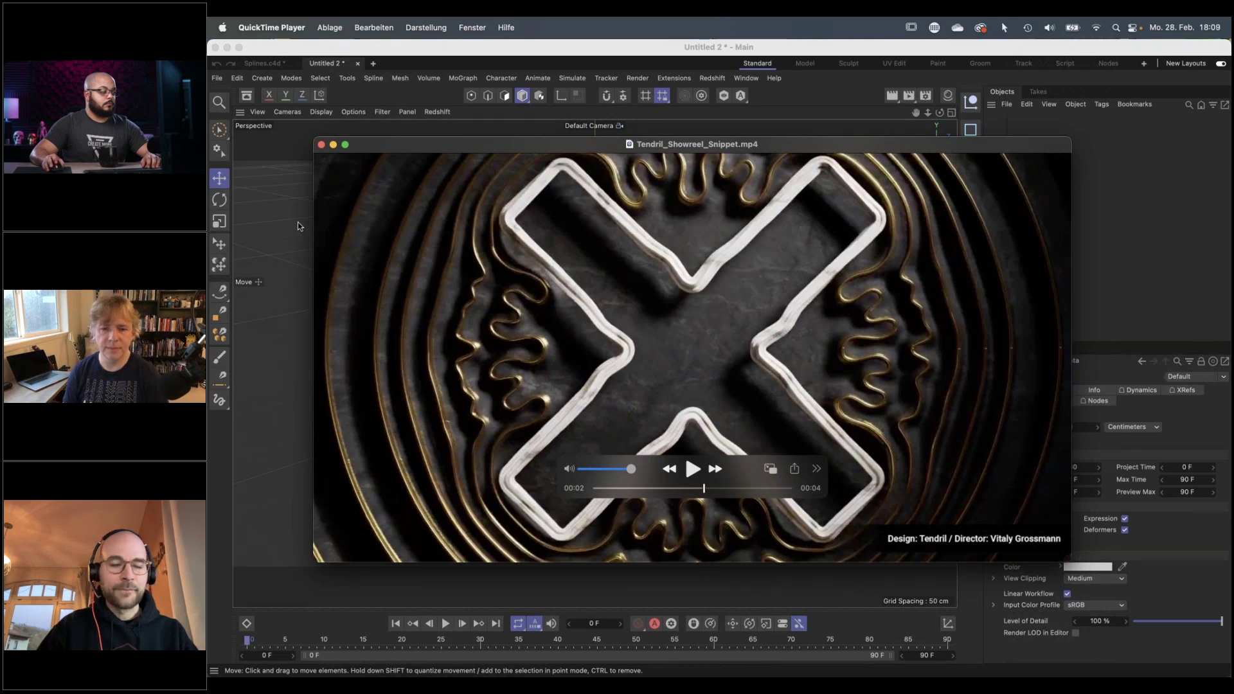
Switch to Cinema 4D and display the empty scene in the Top view
{"action": "left_click", "coordinate": [478, 51]}
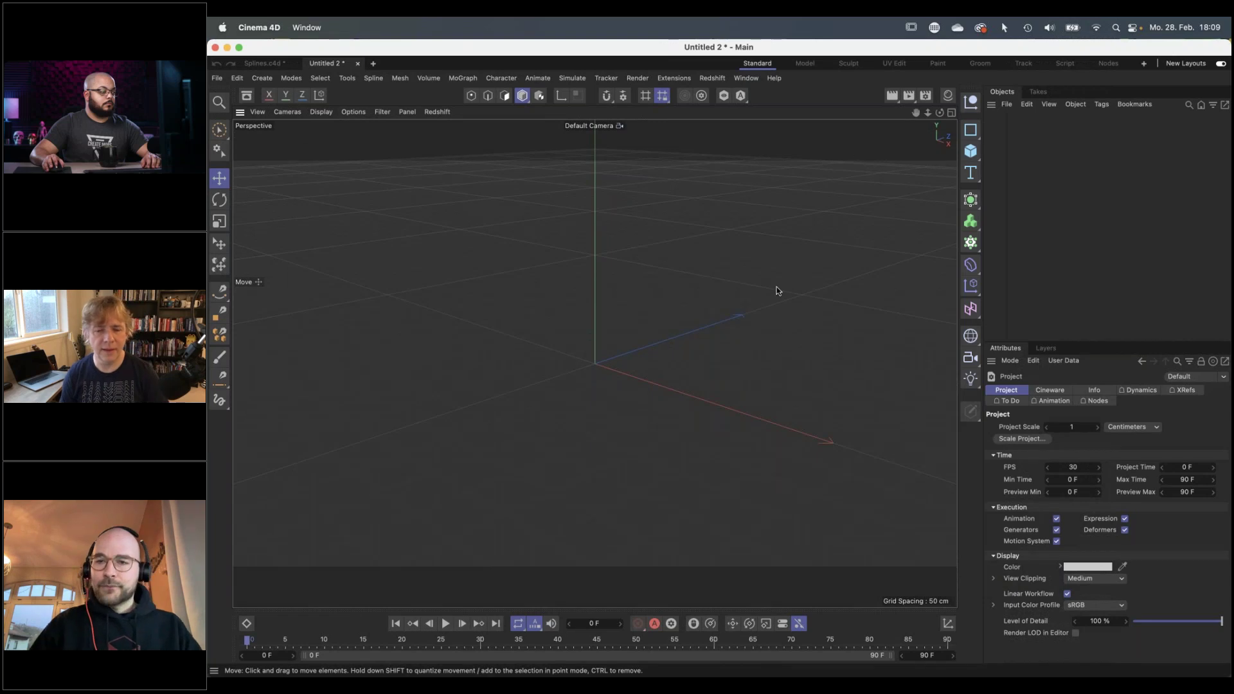
{"action": "left_click", "coordinate": [971, 130]}
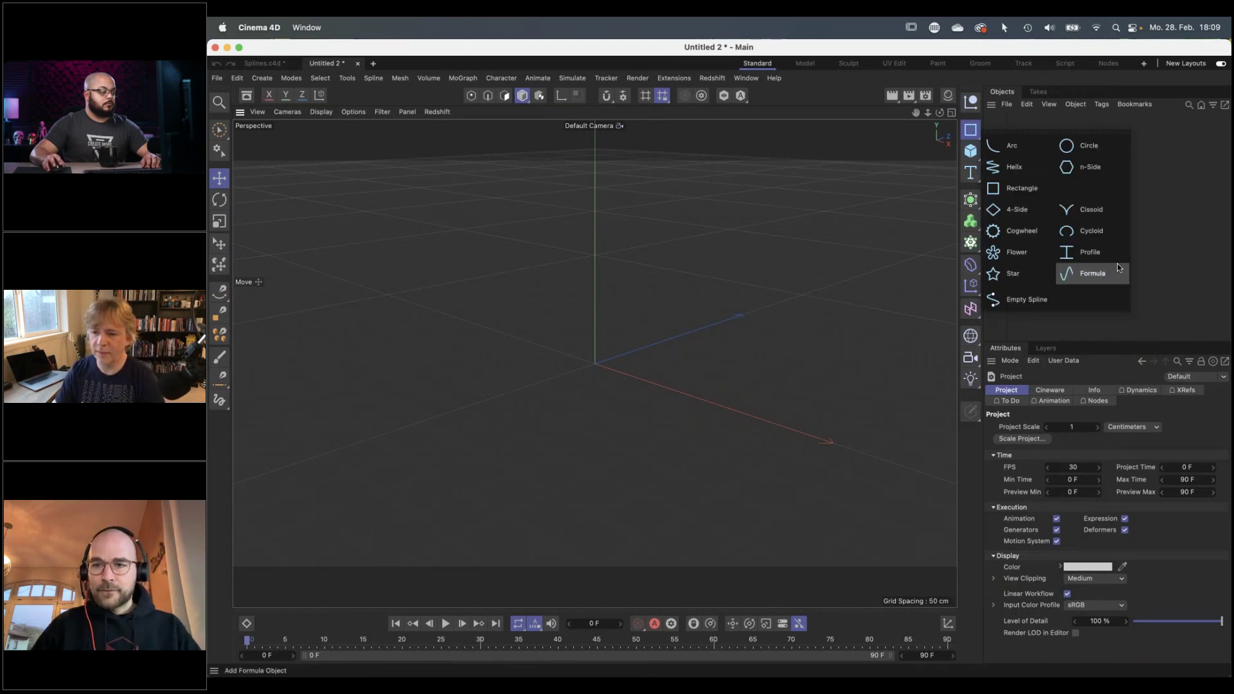
{"action": "middle_click", "coordinate": [815, 211]}
{"action": "middle_click", "coordinate": [775, 239]}
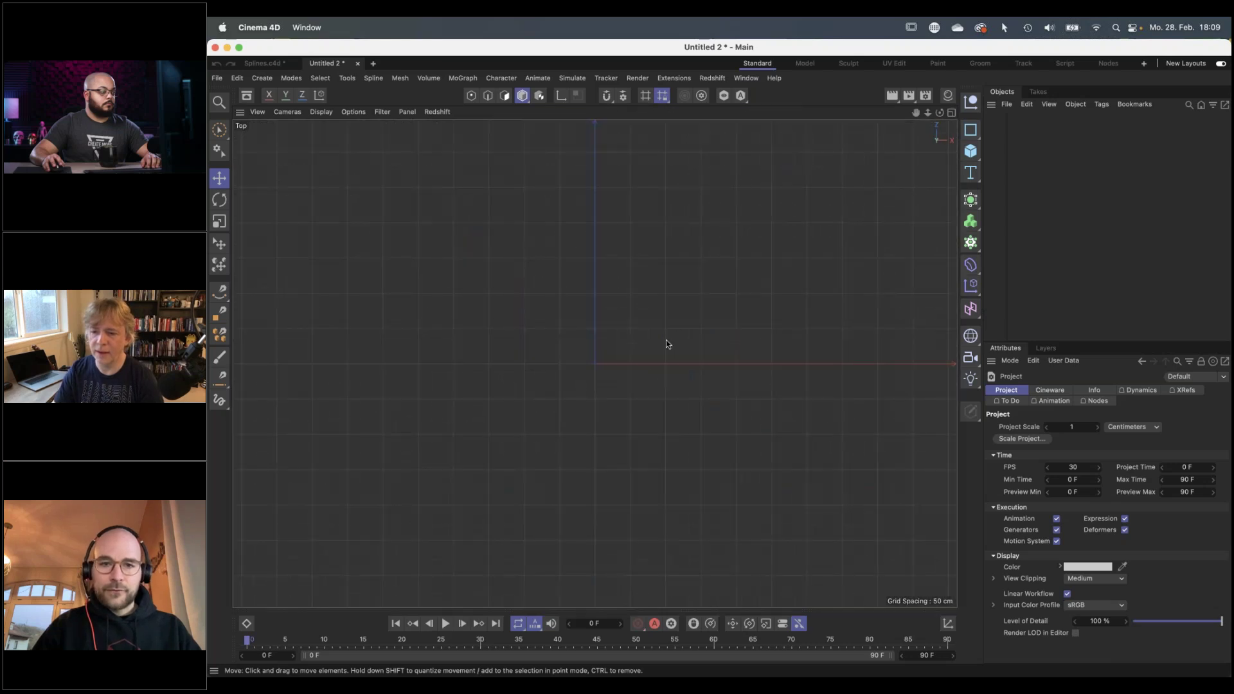
Add a circle spline at the origin and set its radius to 50 cm
{"action": "left_click", "coordinate": [971, 129]}
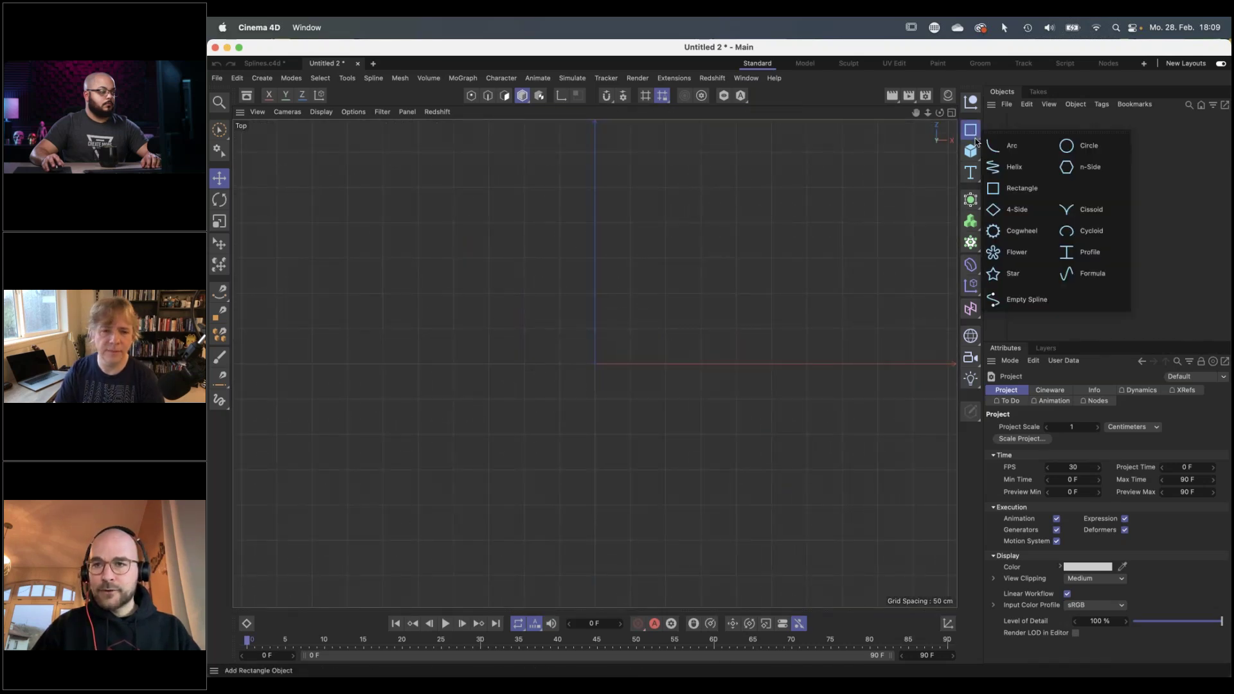
{"action": "left_click", "coordinate": [1068, 145]}
{"action": "left_click", "coordinate": [1091, 439]}
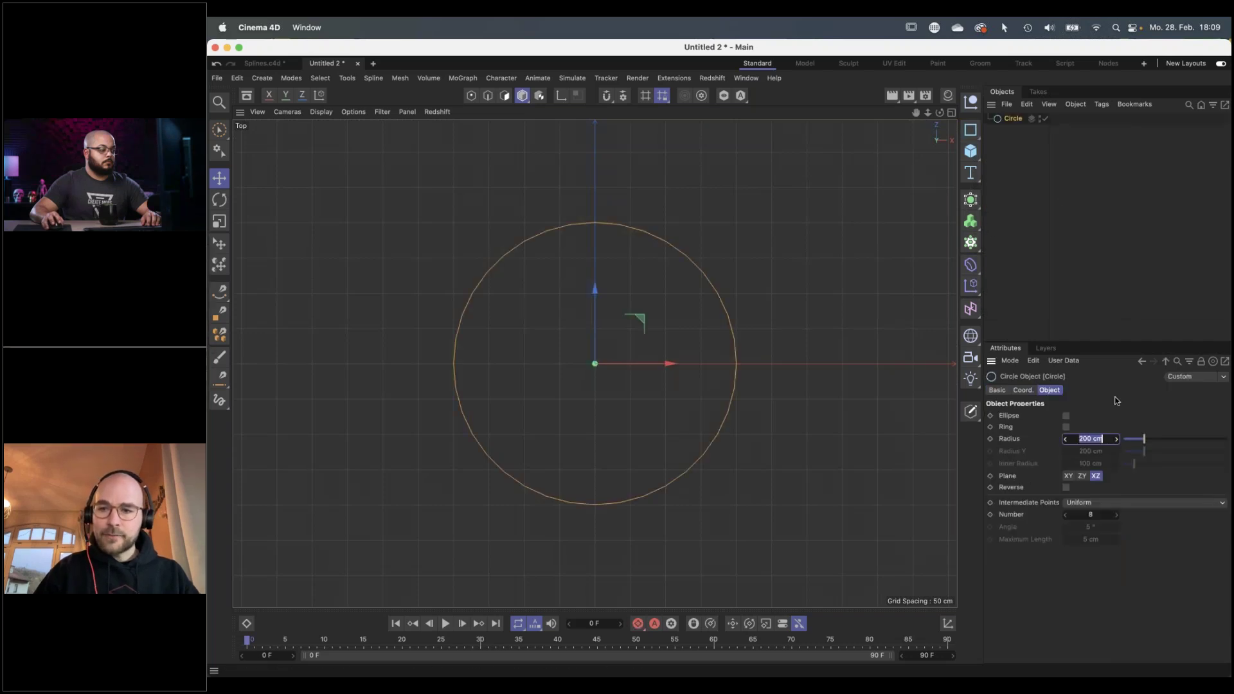
{"action": "type", "text": "50"}
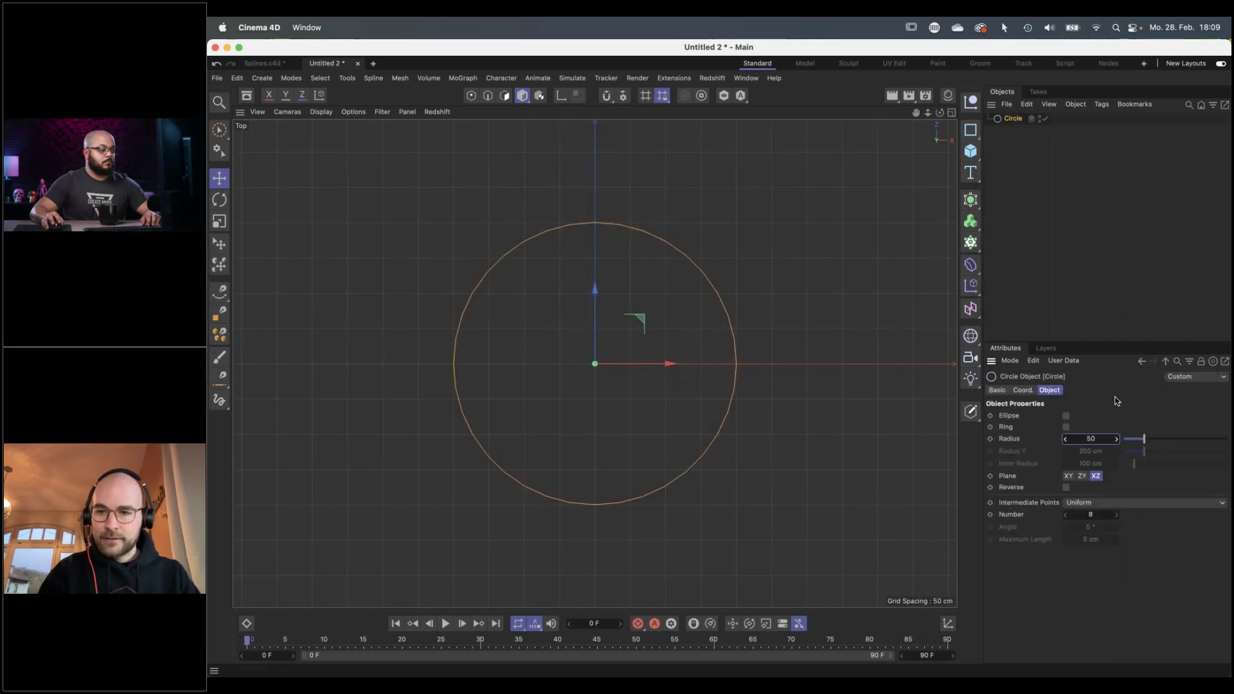
{"action": "key", "text": "Return"}
{"action": "scroll", "coordinate": [608, 365], "scroll_direction": "up", "scroll_amount": 3}
{"action": "scroll", "coordinate": [658, 359], "scroll_direction": "up", "scroll_amount": 4}
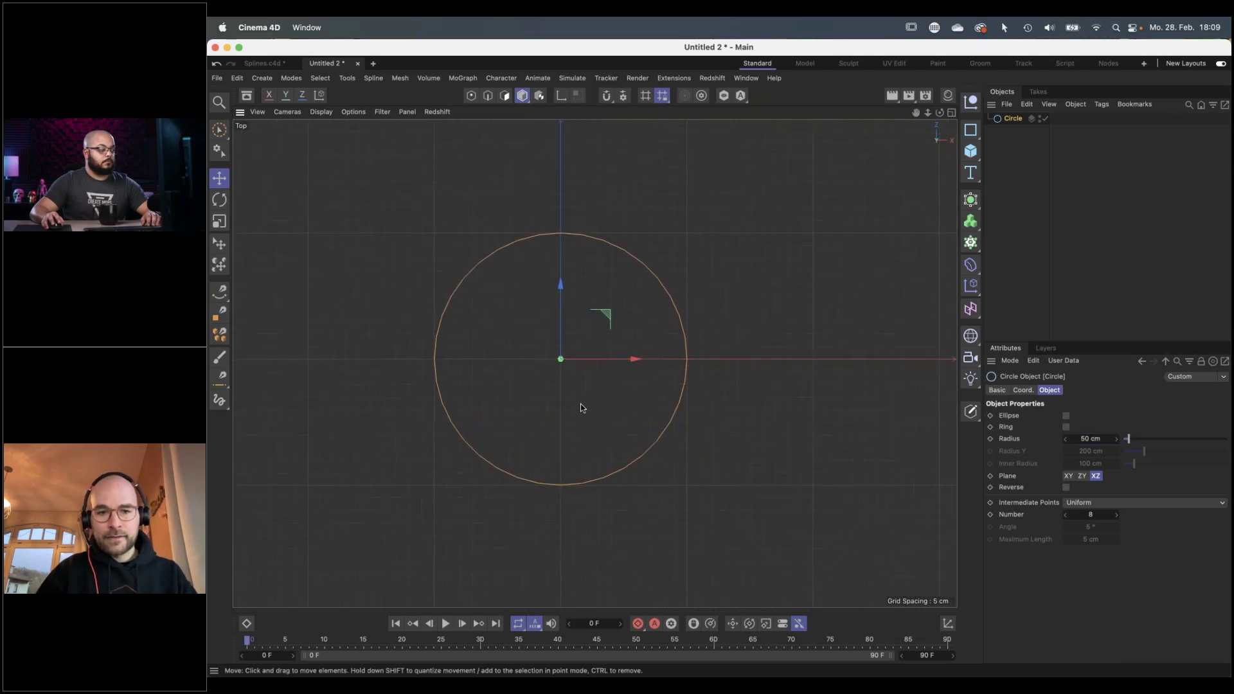
{"action": "middle_click_drag", "start_coordinate": [596, 407], "coordinate": [615, 401], "text": "alt"}
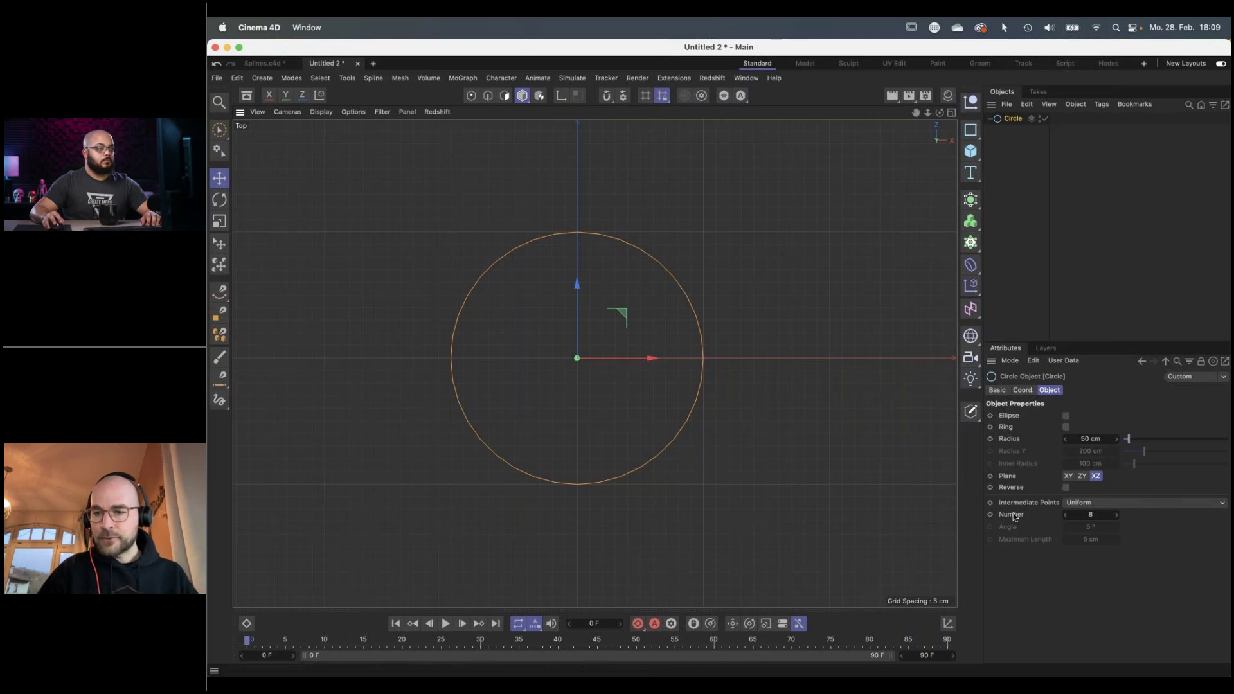
Set the number of the circle's uniform intermediate points to 100
{"action": "left_click", "coordinate": [1100, 516]}
{"action": "type", "text": "100"}
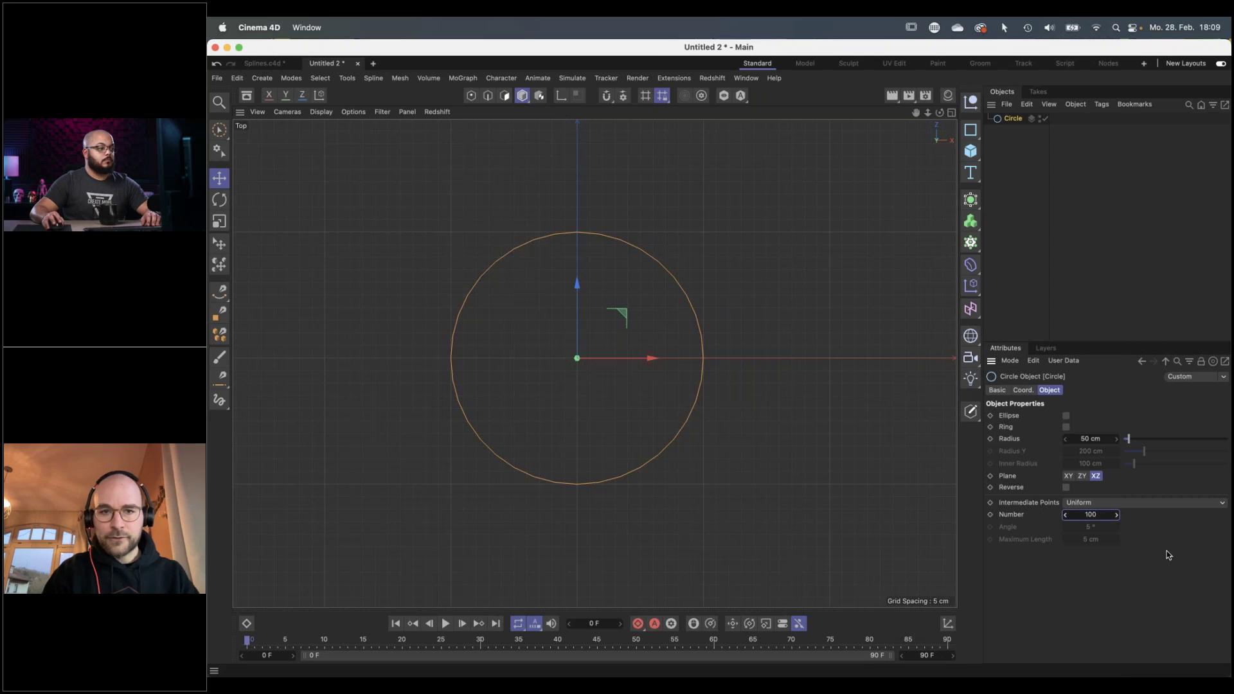
{"action": "key", "text": "Return"}
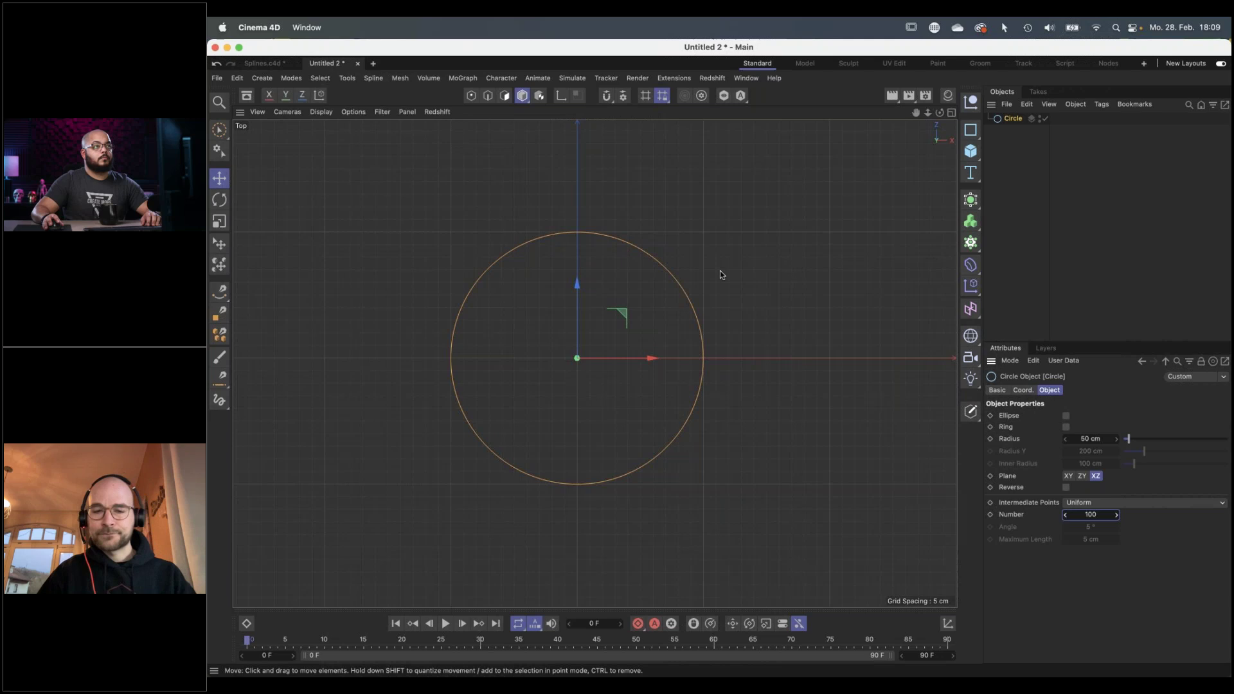
{"action": "middle_click_drag", "start_coordinate": [694, 371], "coordinate": [727, 375], "text": "alt"}
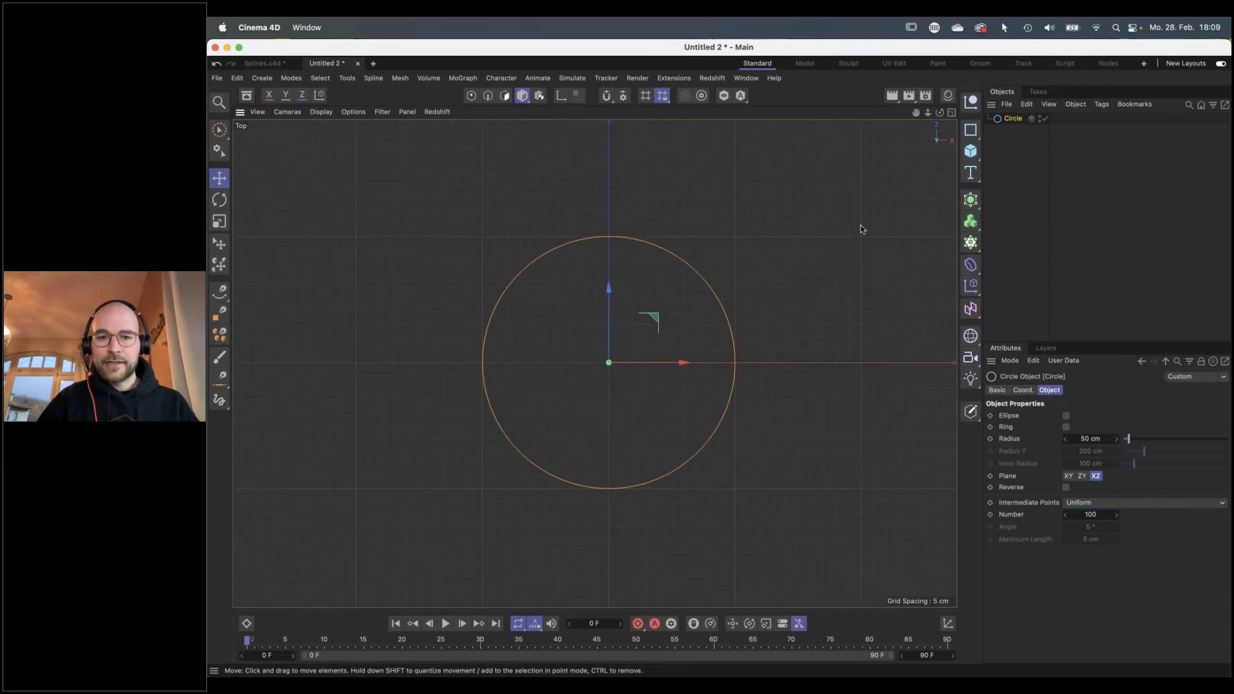
Add a rectangle spline centred on the circle and set its width to 25 cm and its height to 200 cm
{"action": "left_click", "coordinate": [971, 131]}
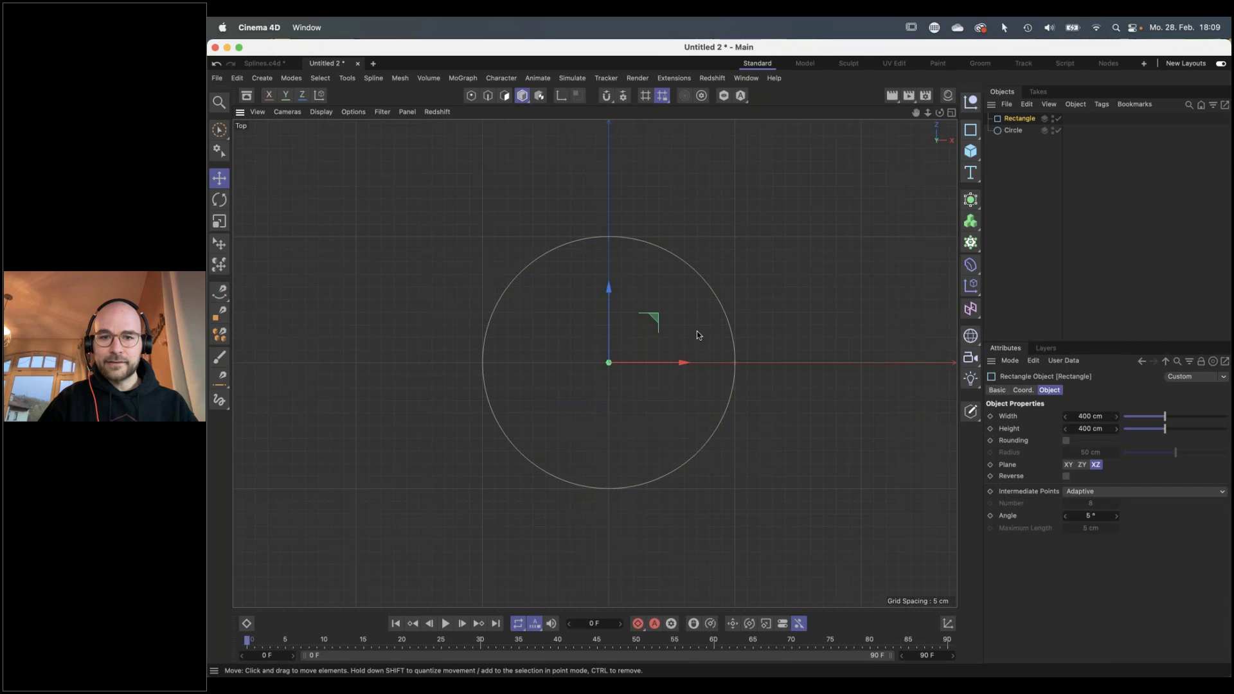
{"action": "scroll", "coordinate": [696, 336], "scroll_direction": "down", "scroll_amount": 5}
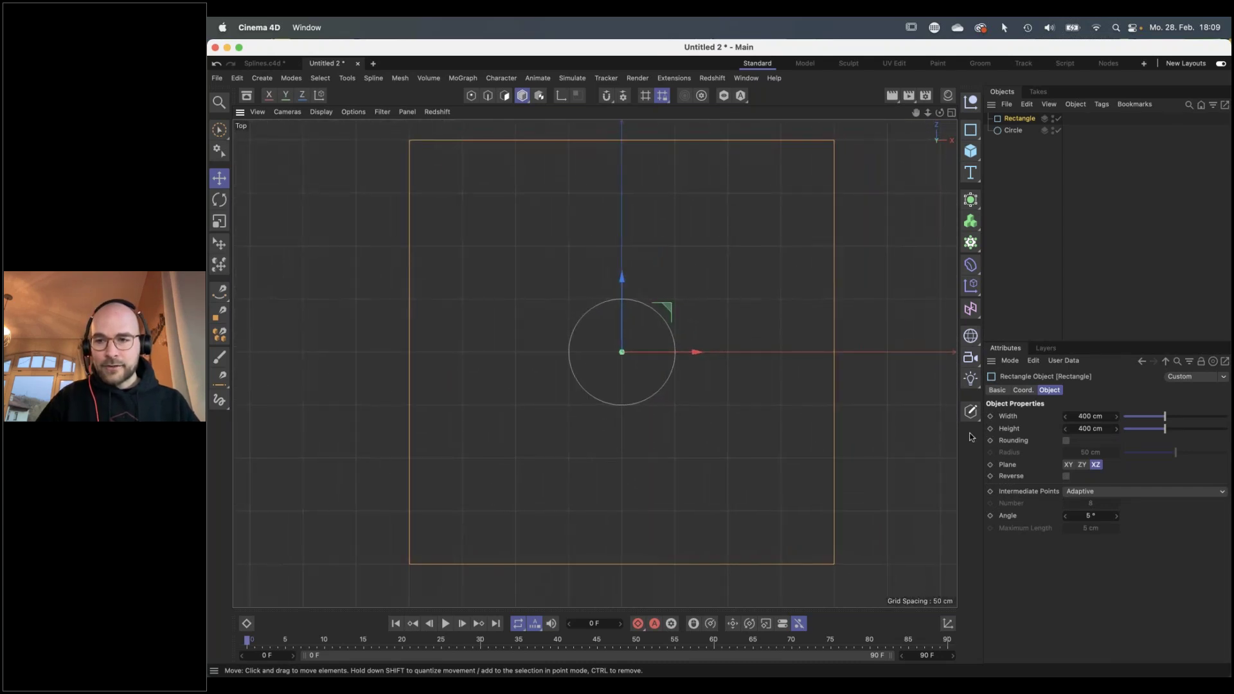
{"action": "left_click_drag", "start_coordinate": [1143, 414], "coordinate": [1130, 416]}
{"action": "left_click", "coordinate": [1096, 416]}
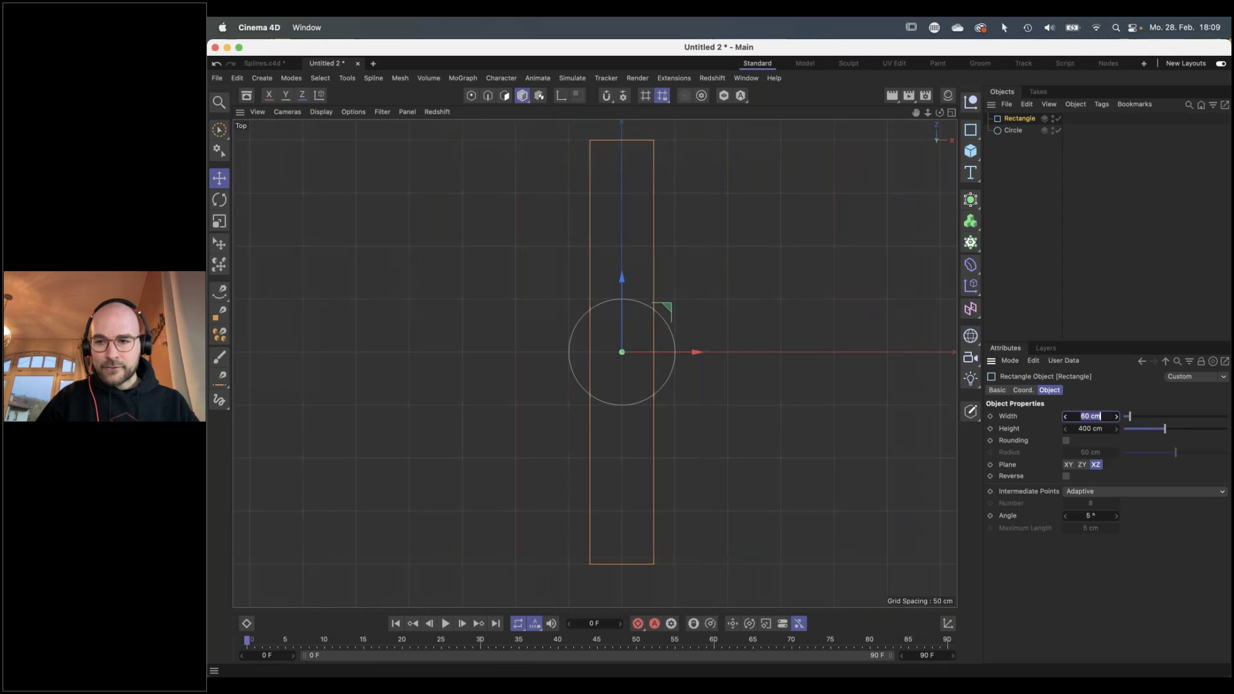
{"action": "key", "text": "Tab"}
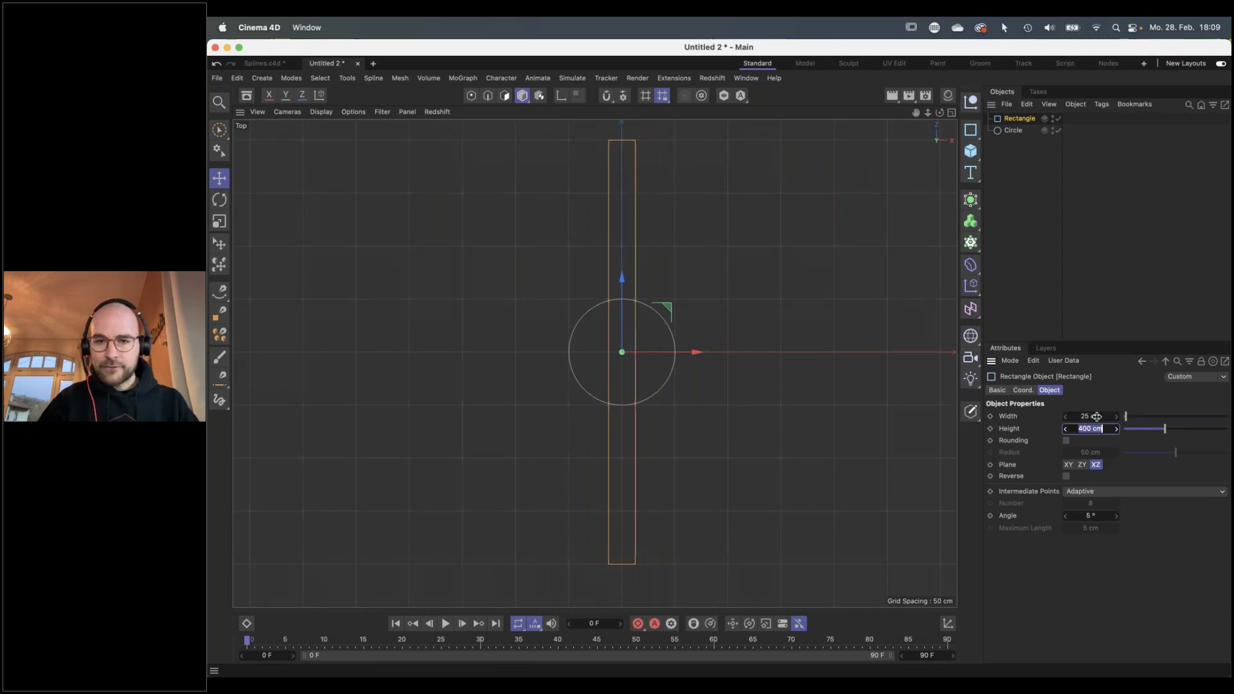
{"action": "type", "text": "200"}
{"action": "key", "text": "Return"}
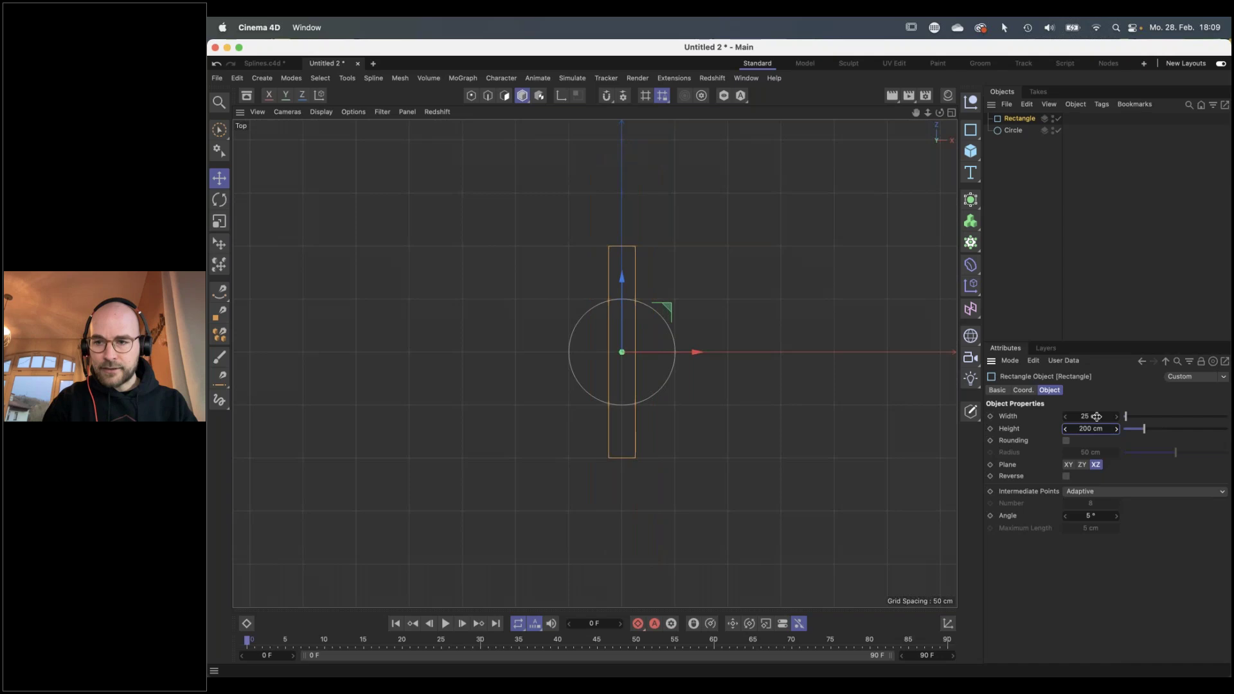
Set the rectangle's height to 190 cm and duplicate the rectangle directly above the circle in the object hierarchy
{"action": "left_click", "coordinate": [1085, 430]}
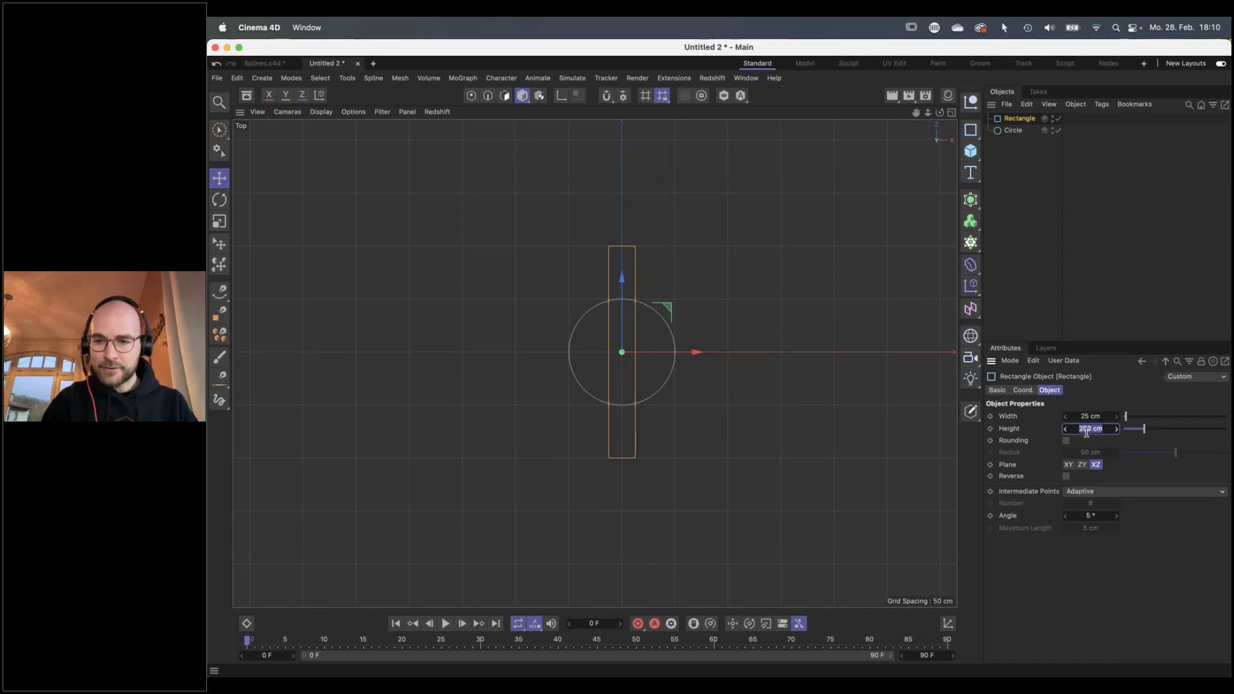
{"action": "type", "text": "190"}
{"action": "key", "text": "Return"}
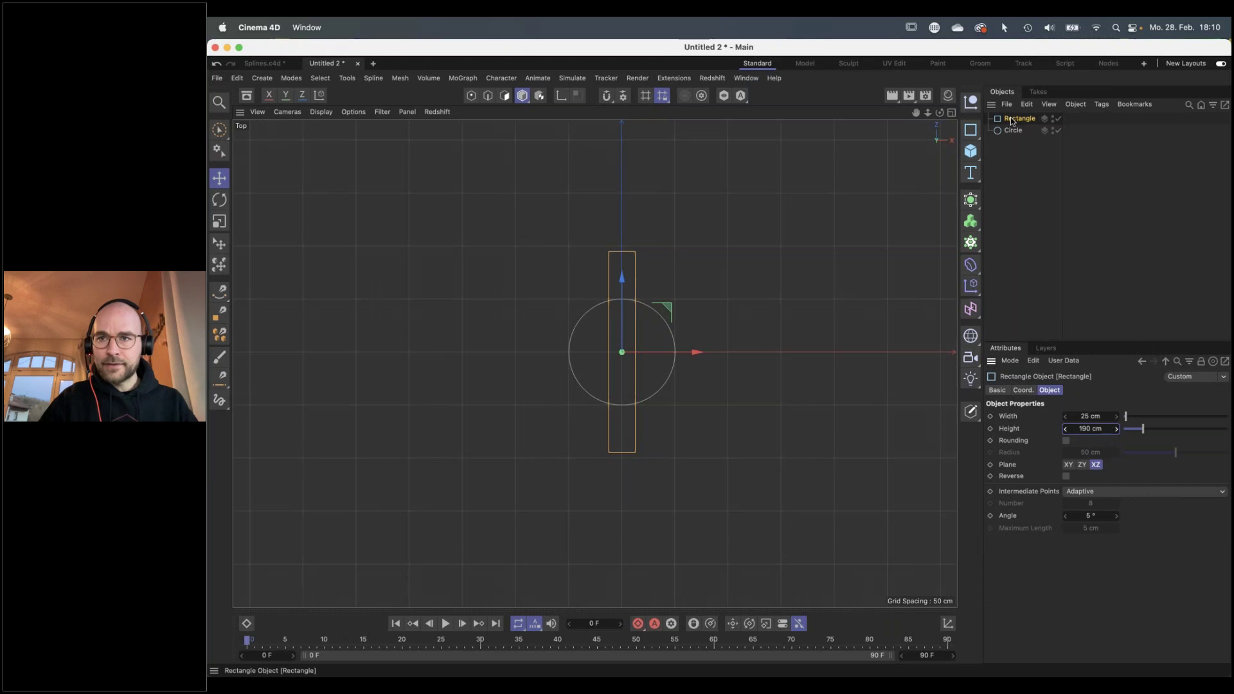
{"action": "left_click_drag", "start_coordinate": [1010, 119], "coordinate": [1015, 131], "text": "ctrl"}
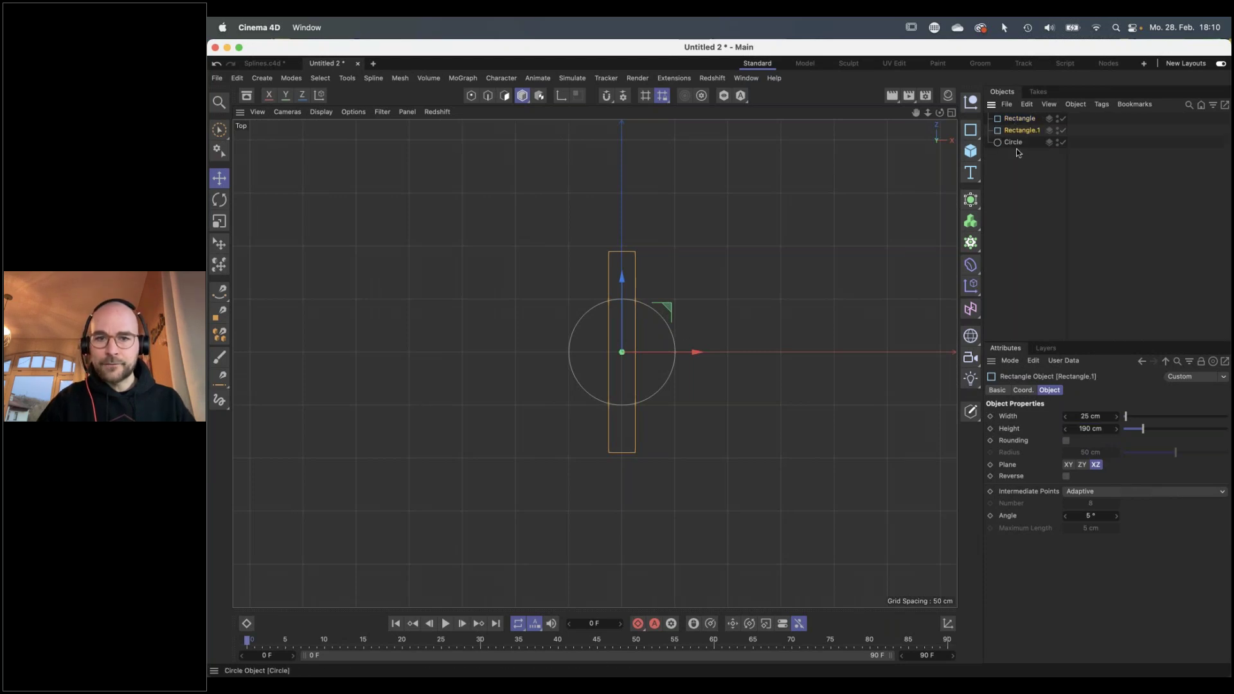
Rotate the duplicated rectangle 90° to form a cross and set both rectangles' widths to 40 cm
{"action": "key", "text": "r"}
{"action": "left_click_drag", "start_coordinate": [657, 334], "coordinate": [664, 403]}
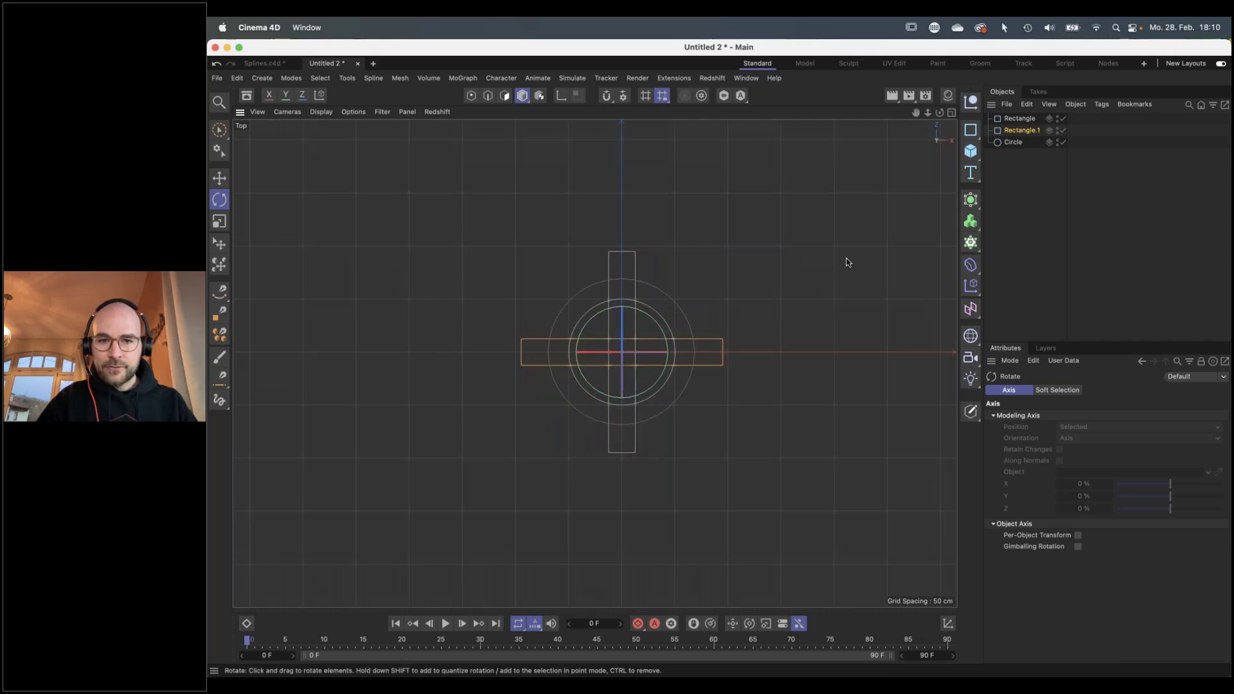
{"action": "left_click", "coordinate": [1020, 118], "text": "shift"}
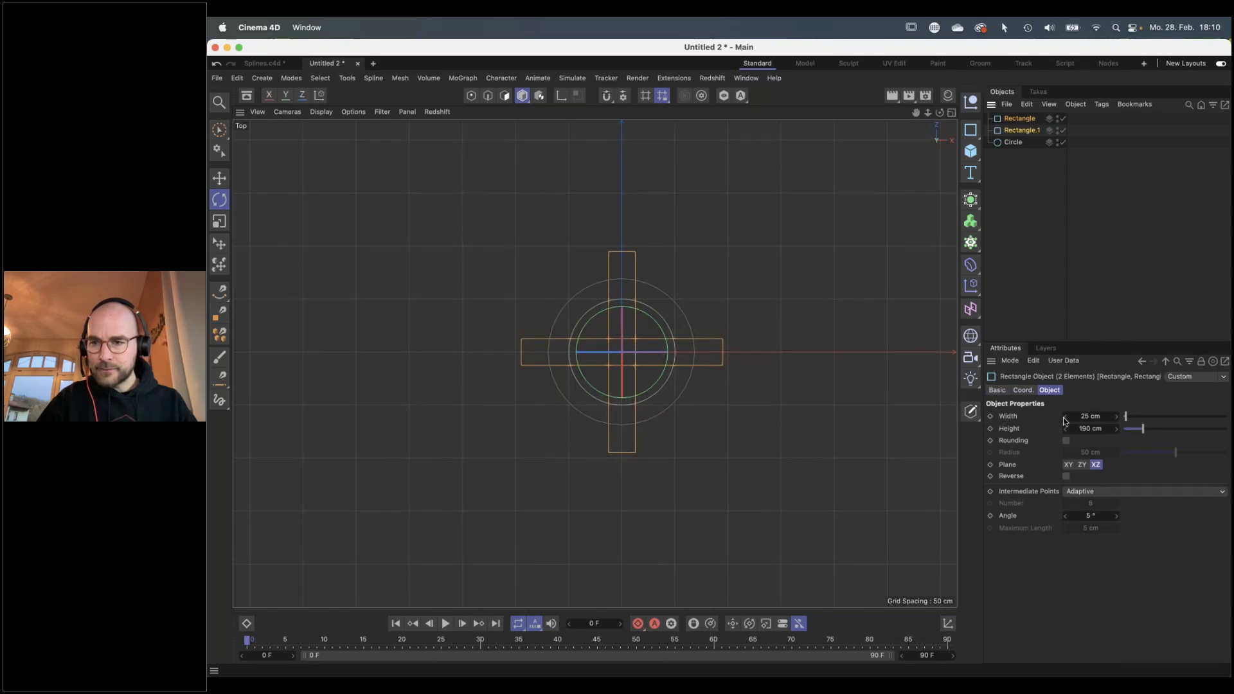
{"action": "left_click", "coordinate": [1093, 417]}
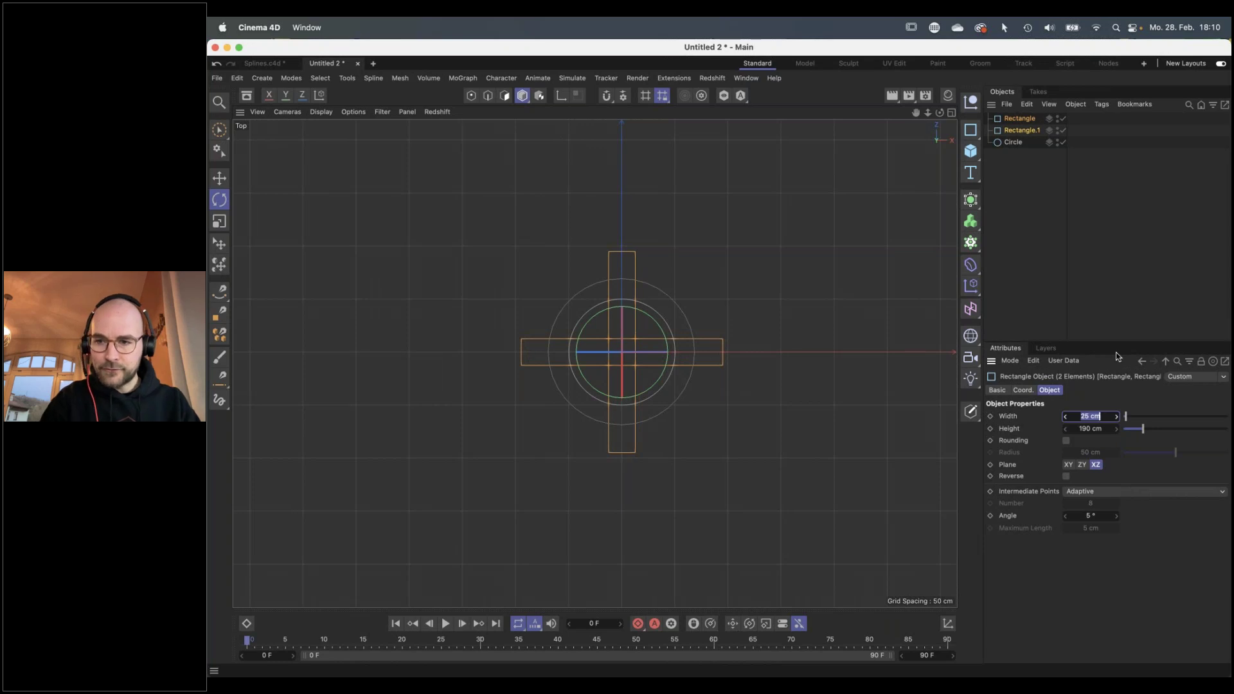
{"action": "type", "text": "40"}
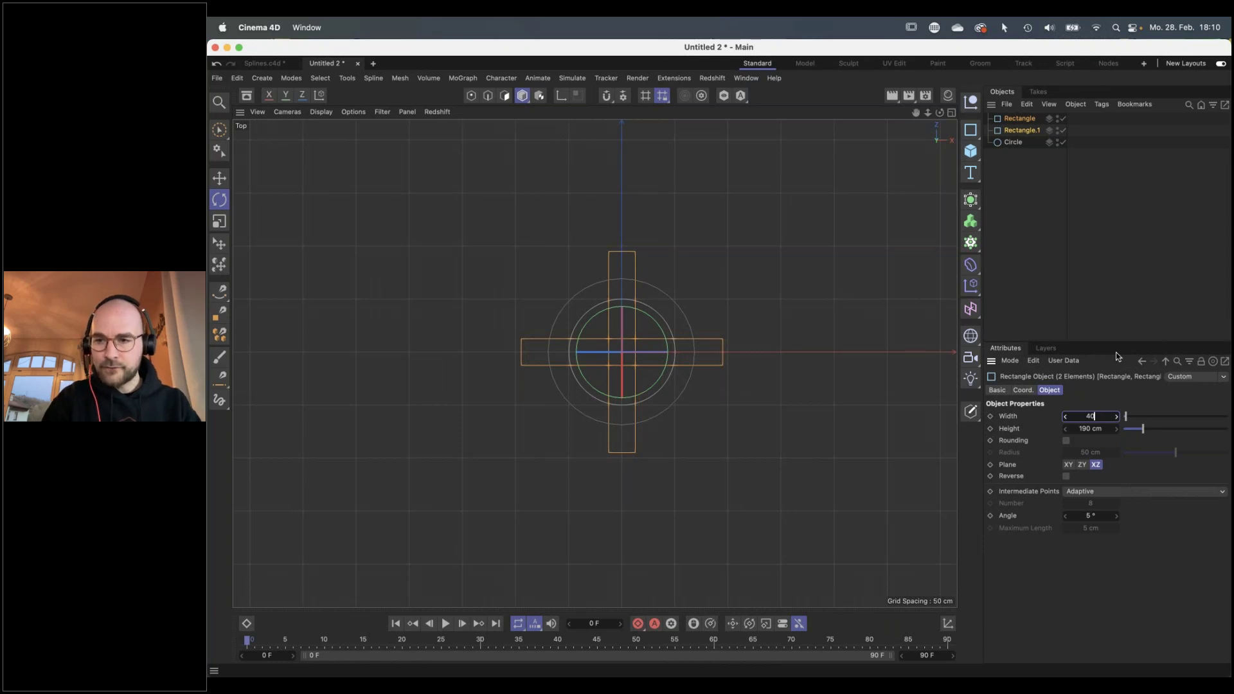
{"action": "key", "text": "Return"}
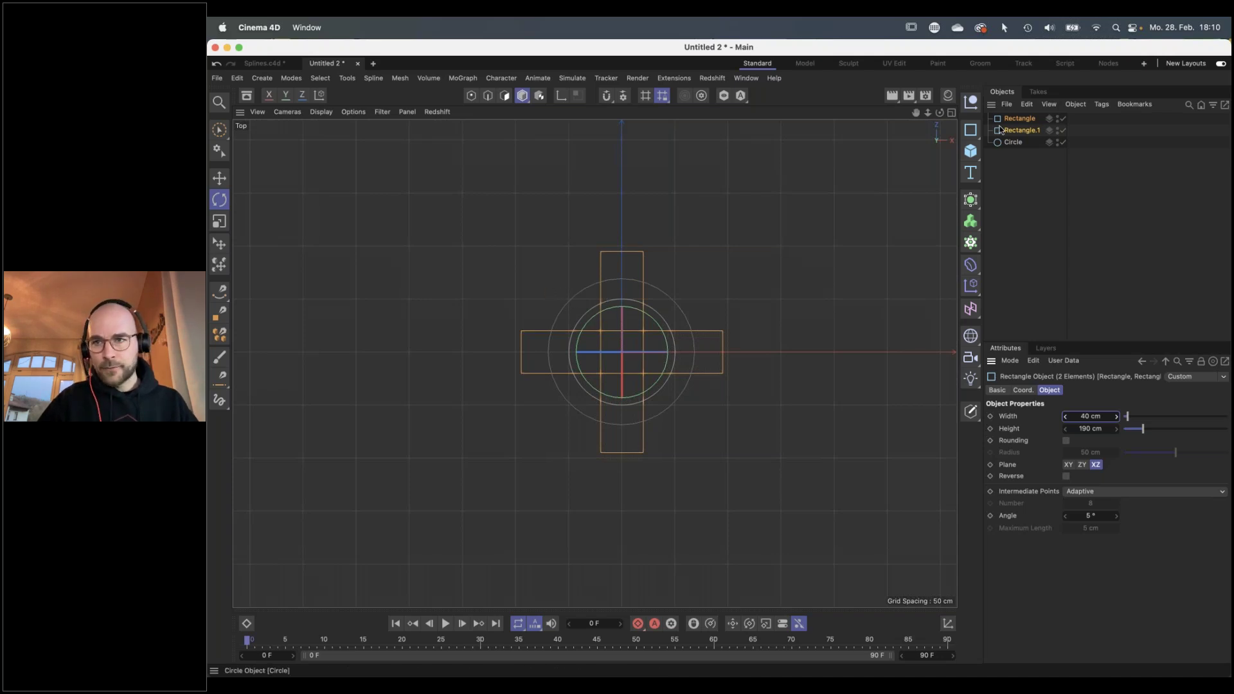
Merge the two crossed rectangles with Spline Union and rename the resulting spline X
{"action": "left_click", "coordinate": [373, 78]}
{"action": "mouse_move", "coordinate": [410, 269]}
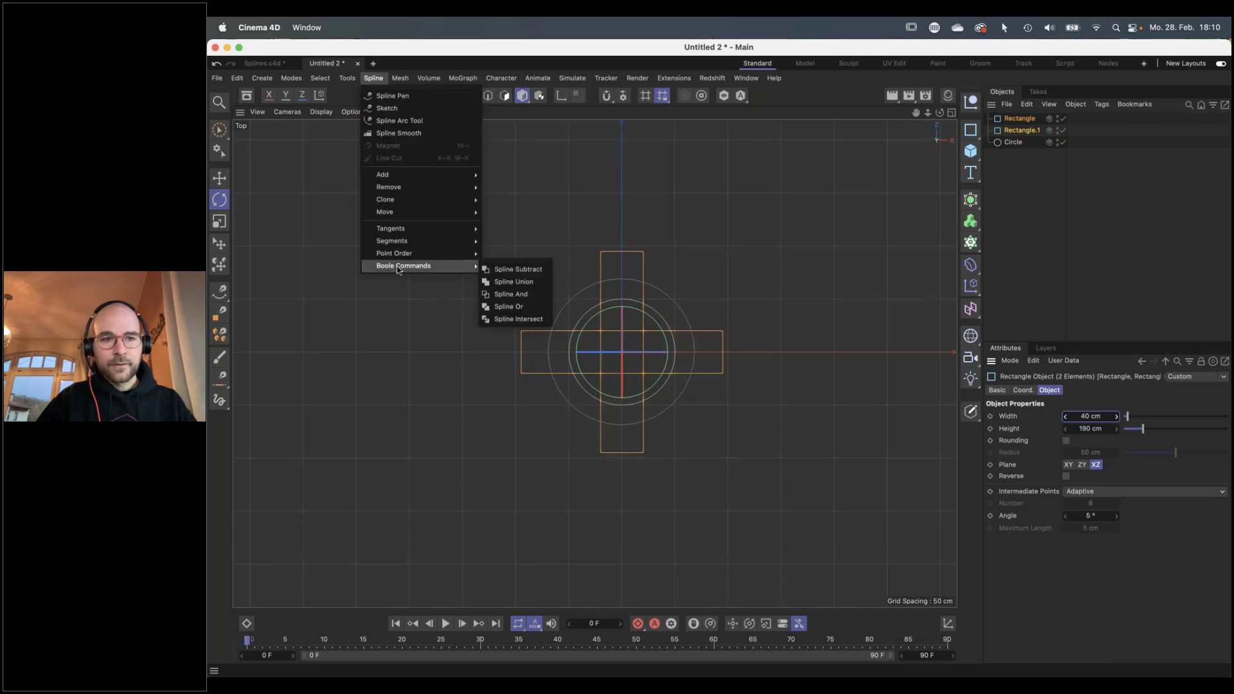
{"action": "left_click", "coordinate": [533, 285]}
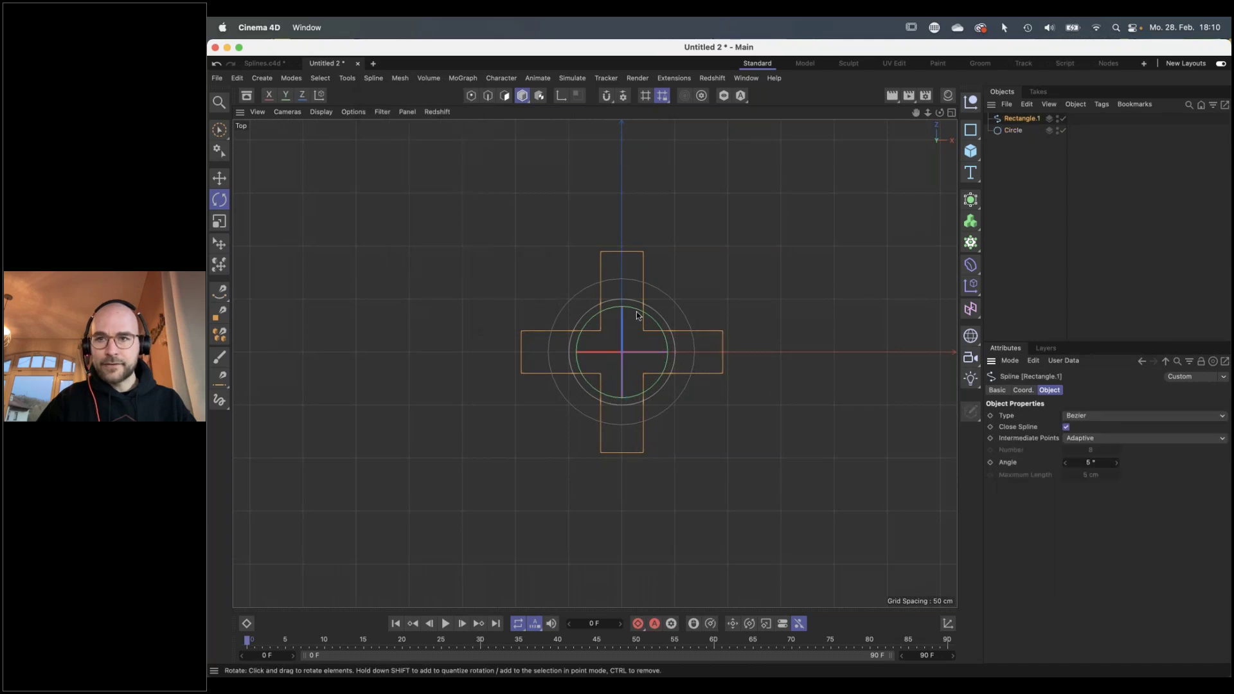
{"action": "double_click", "coordinate": [1020, 118]}
{"action": "type", "text": "X"}
{"action": "left_click", "coordinate": [843, 271]}
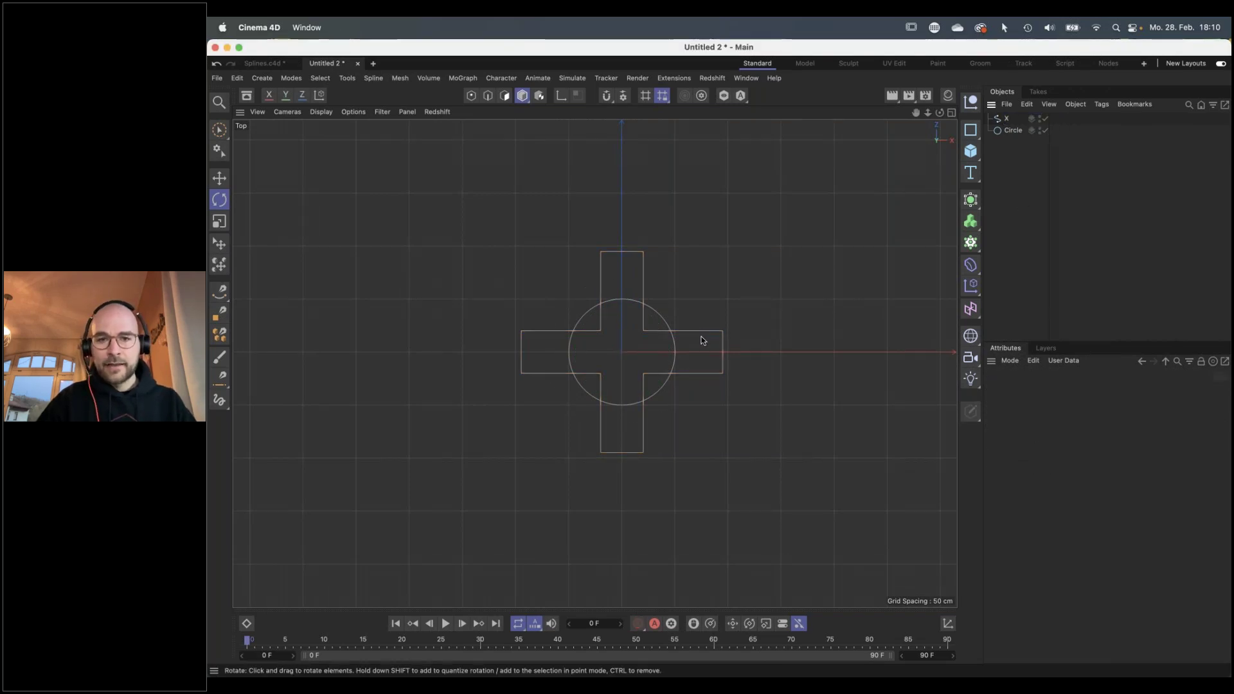
Chamfer all points of the X spline with a rounded radius of about 11.6 cm
{"action": "left_click", "coordinate": [1009, 132]}
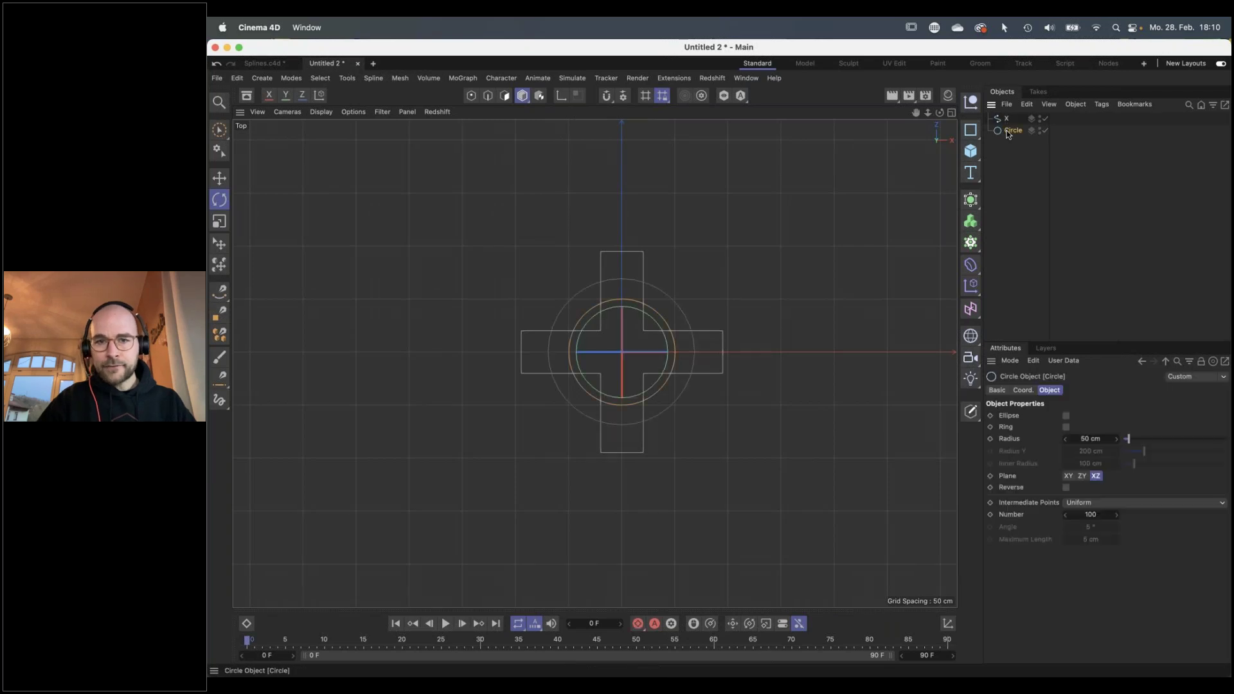
{"action": "left_click", "coordinate": [1002, 119]}
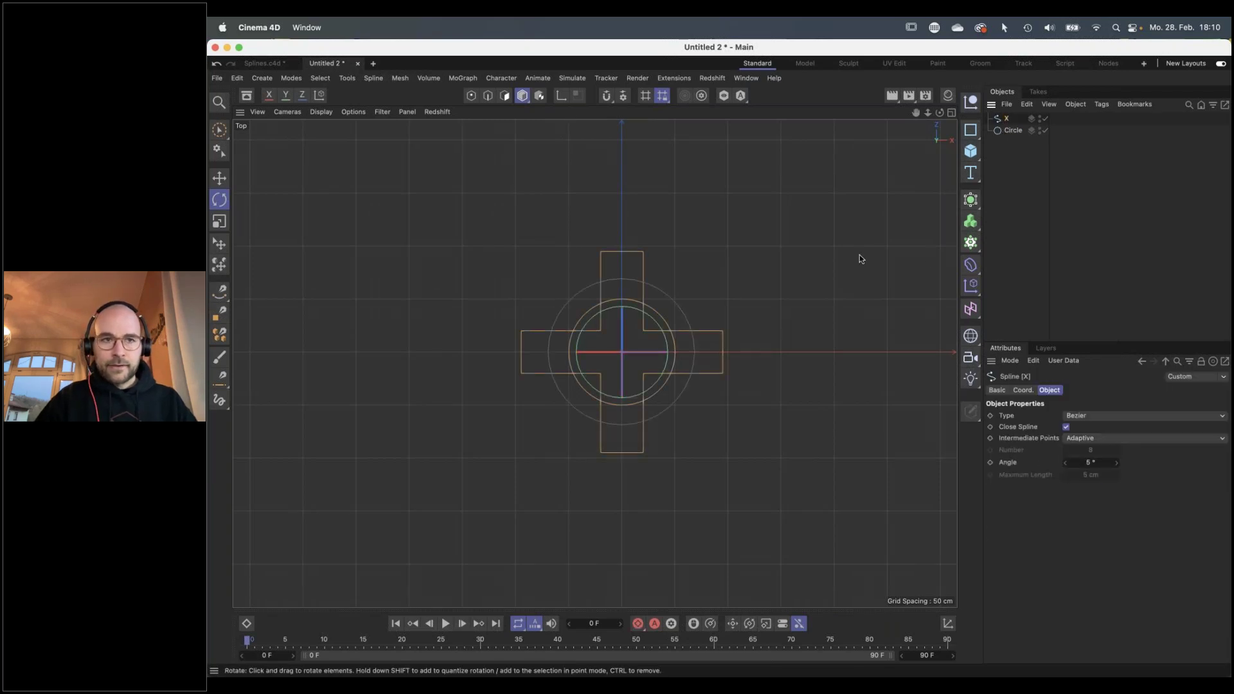
{"action": "left_click", "coordinate": [471, 97]}
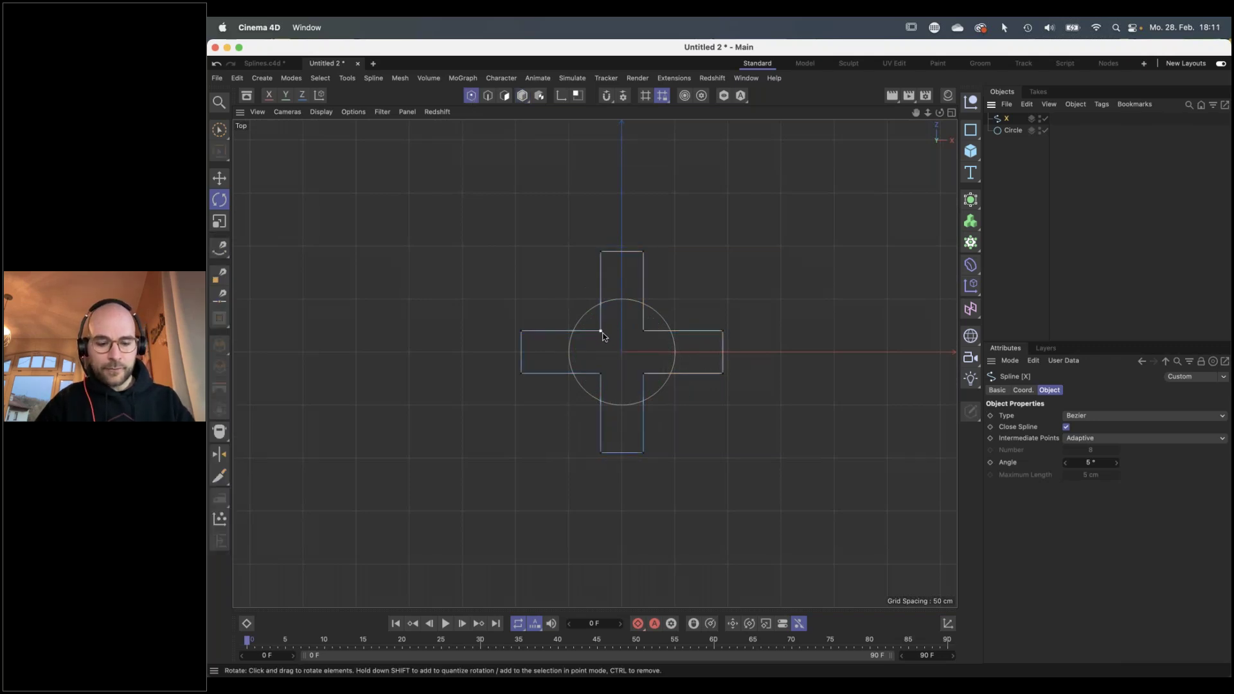
{"action": "key", "text": "super+a"}
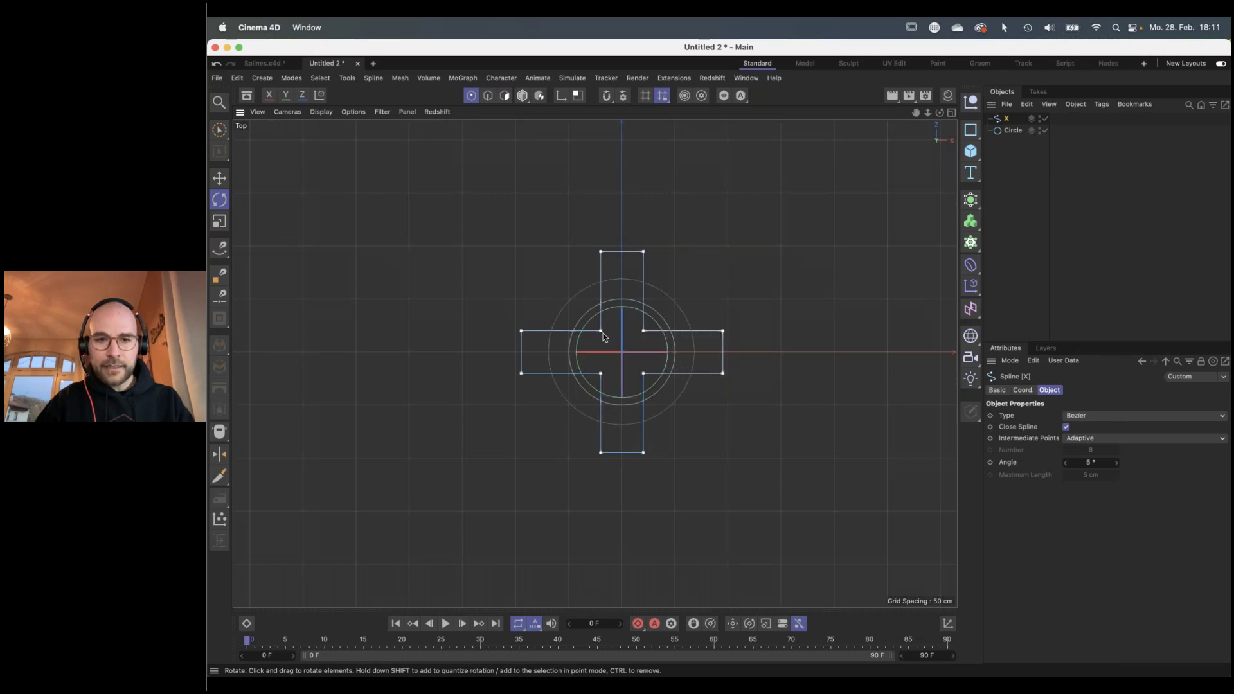
{"action": "right_click", "coordinate": [607, 344]}
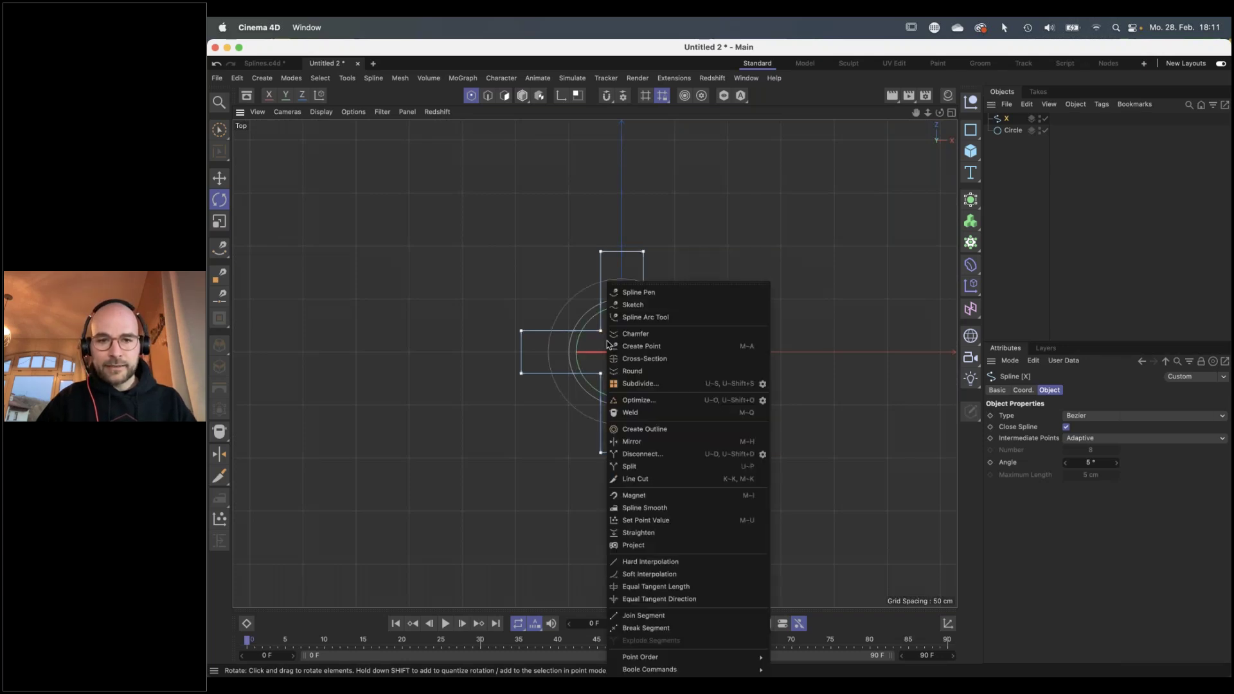
{"action": "left_click", "coordinate": [642, 335]}
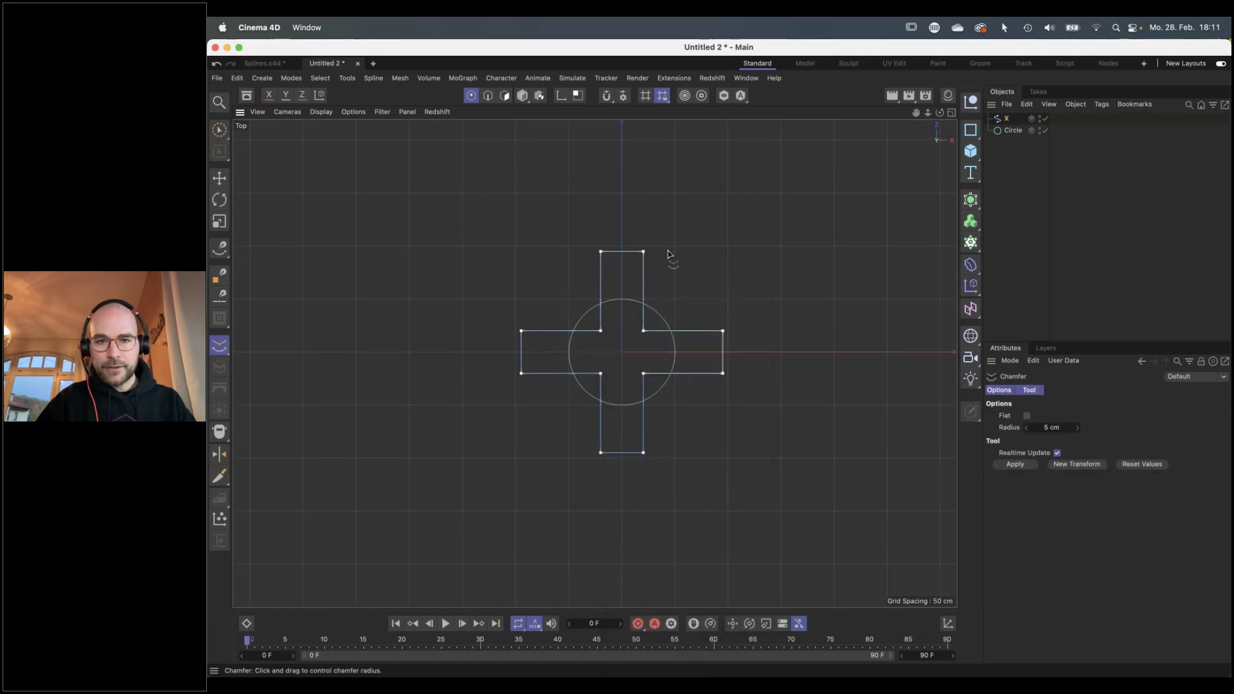
{"action": "left_click_drag", "start_coordinate": [722, 364], "coordinate": [720, 362]}
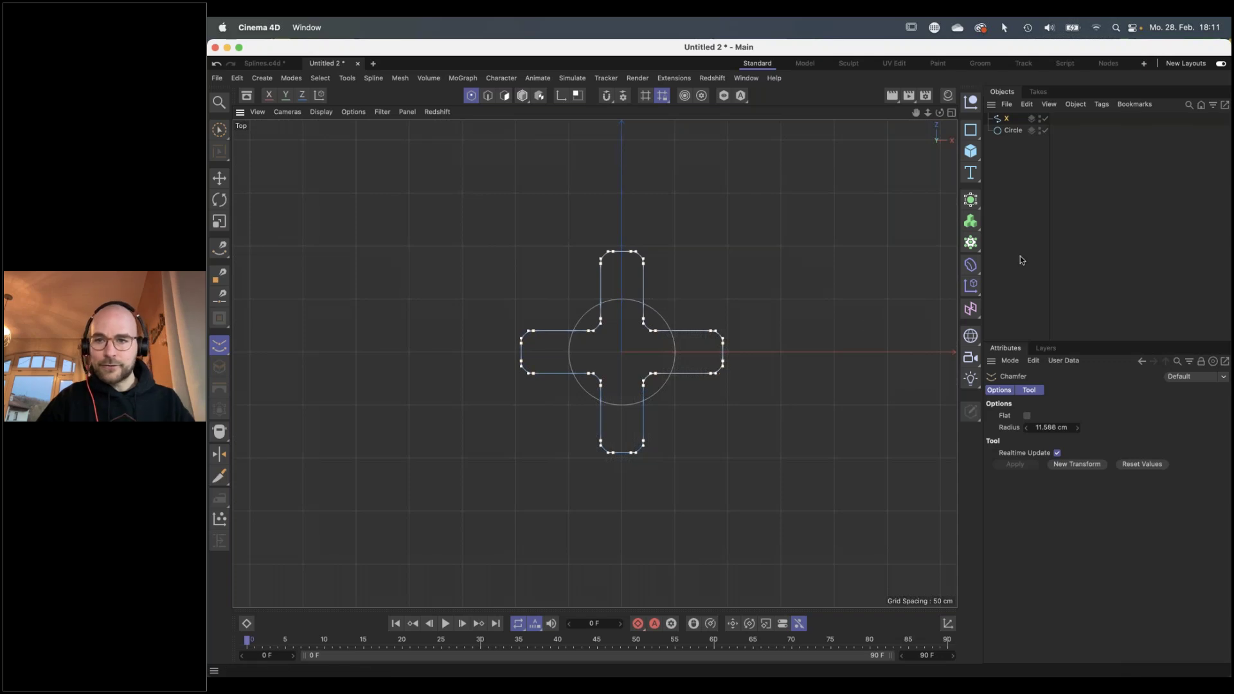
{"action": "left_click", "coordinate": [987, 311]}
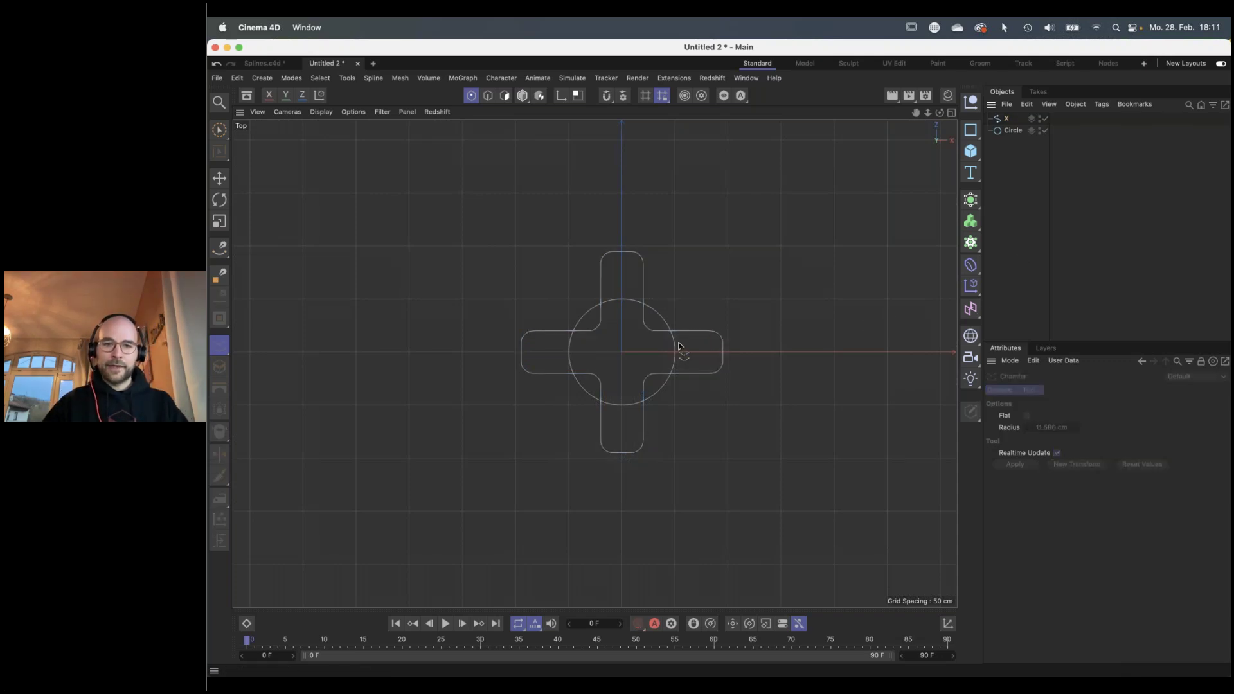
Convert the circle to an editable spline and select all its points to compare them with the X spline's points
{"action": "scroll", "coordinate": [677, 347], "scroll_direction": "up", "scroll_amount": 5}
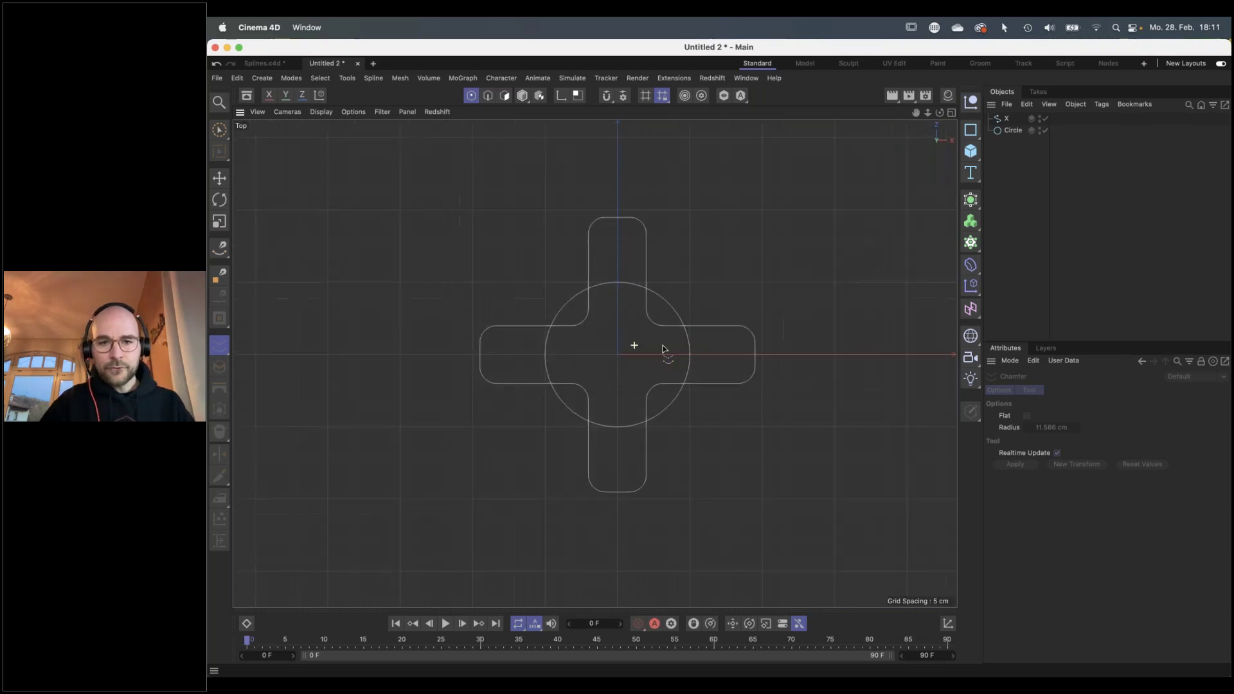
{"action": "scroll", "coordinate": [677, 347], "scroll_direction": "down", "scroll_amount": 1}
{"action": "left_click", "coordinate": [1011, 130]}
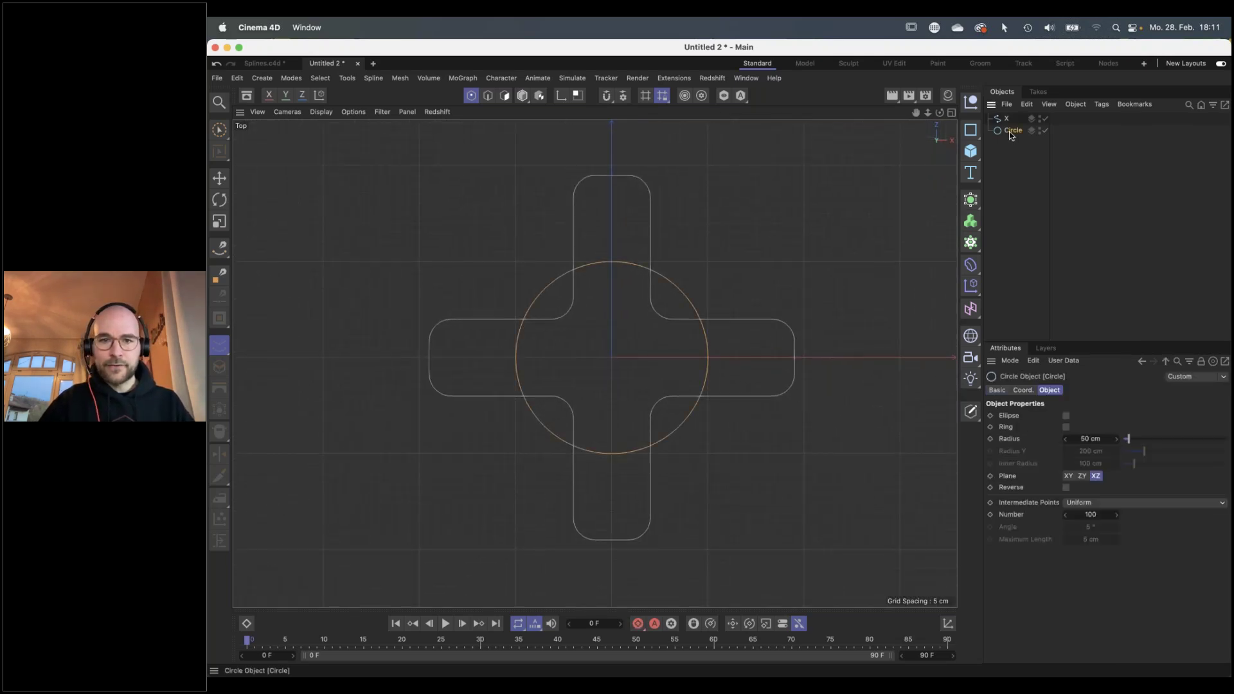
{"action": "left_click", "coordinate": [1007, 119]}
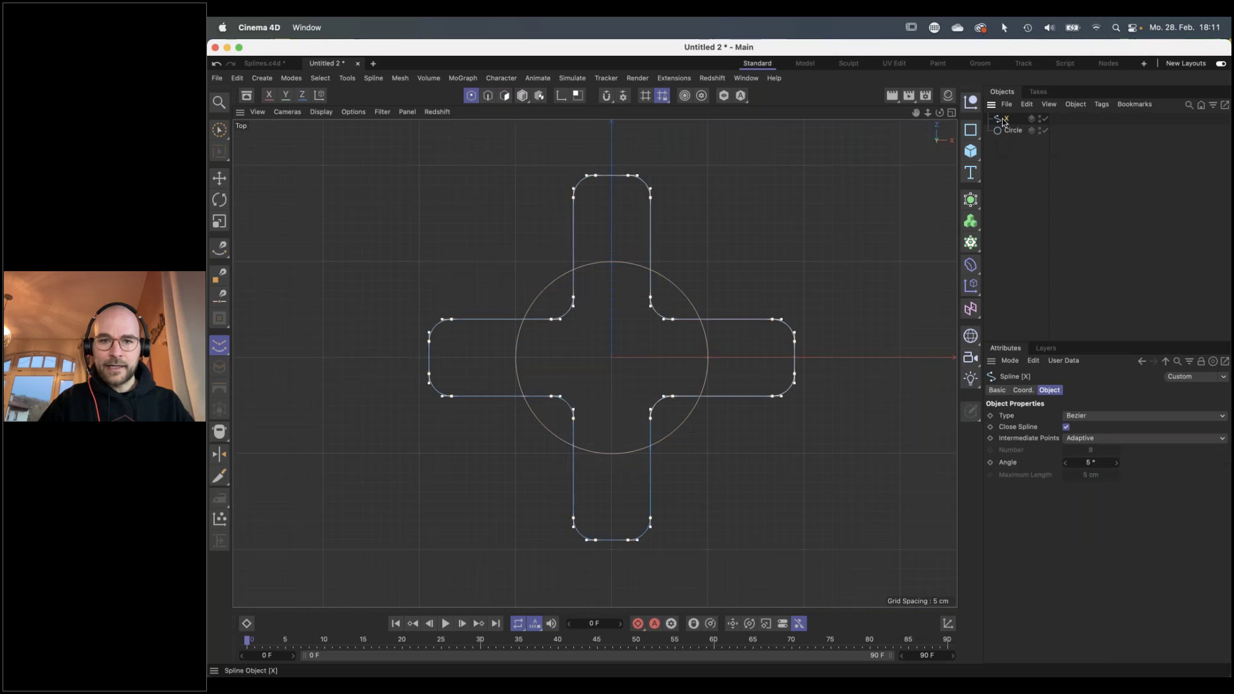
{"action": "left_click", "coordinate": [1008, 131]}
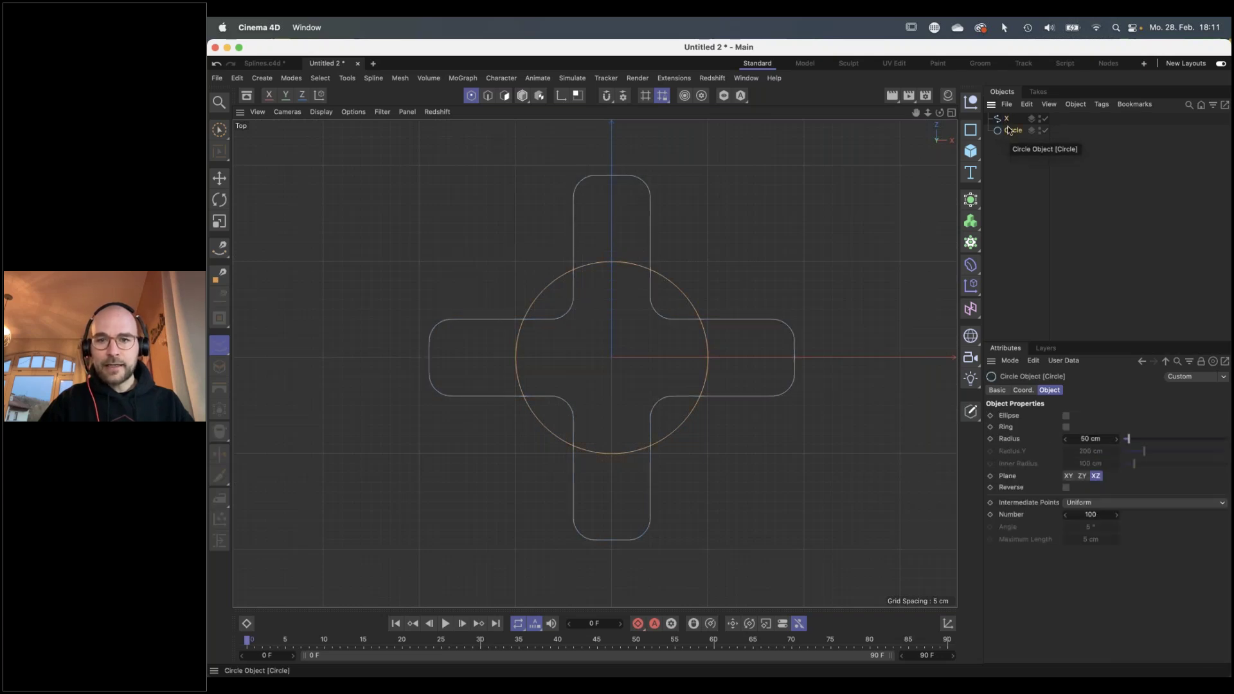
{"action": "left_click", "coordinate": [1007, 121]}
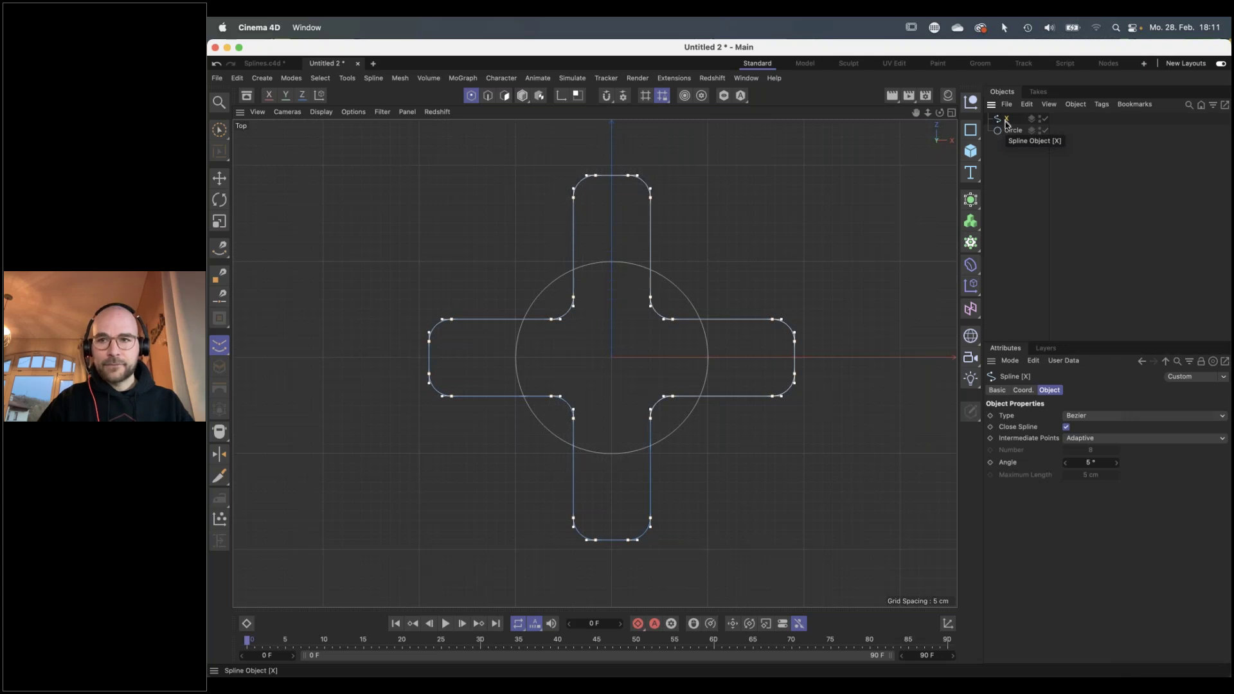
{"action": "left_click", "coordinate": [1013, 132]}
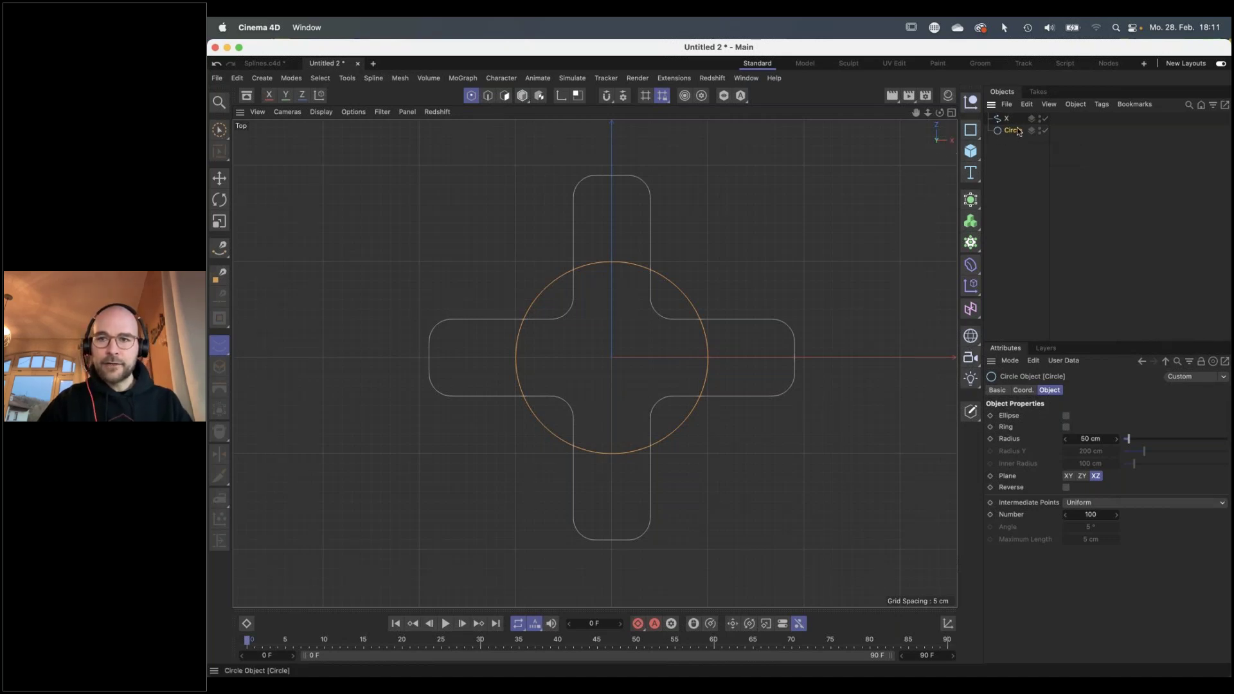
{"action": "key", "text": "c"}
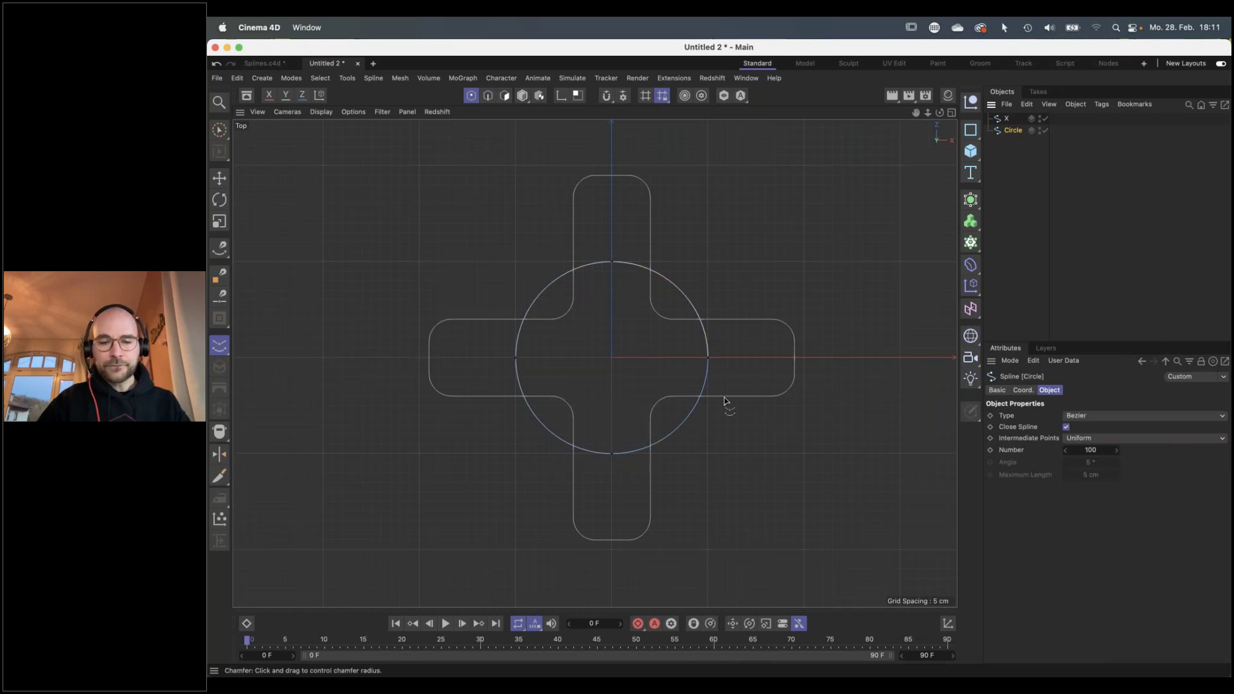
{"action": "key", "text": "super+a"}
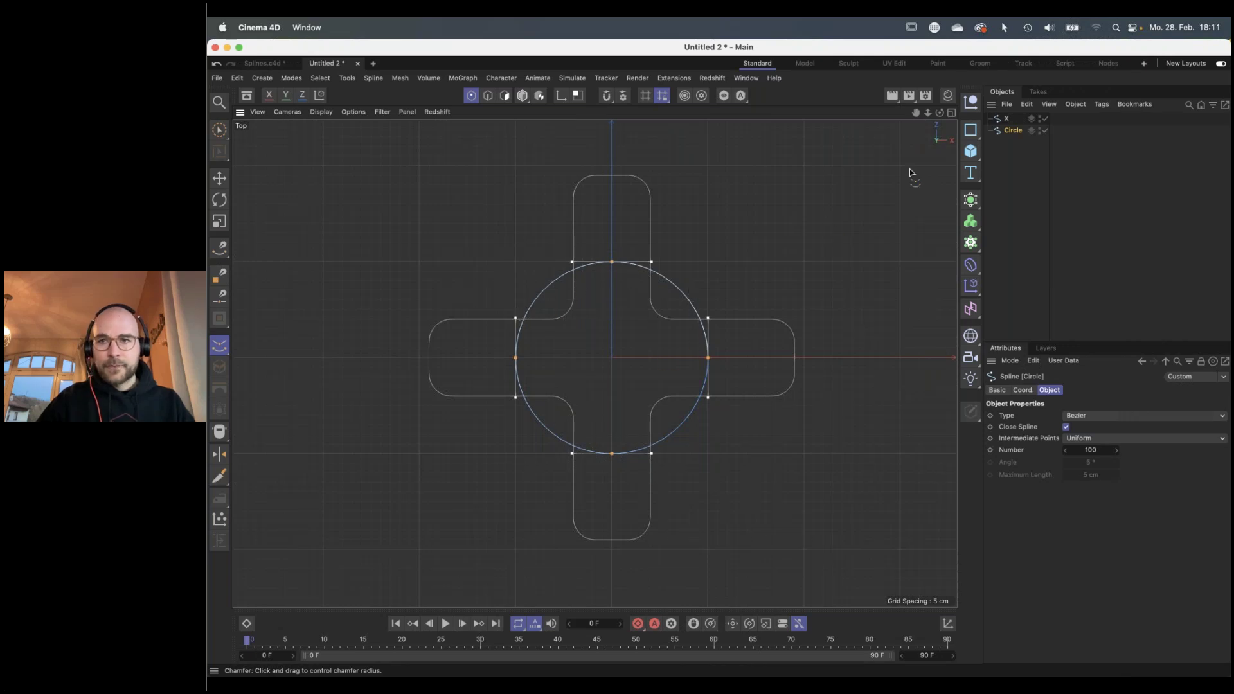
{"action": "left_click", "coordinate": [795, 344]}
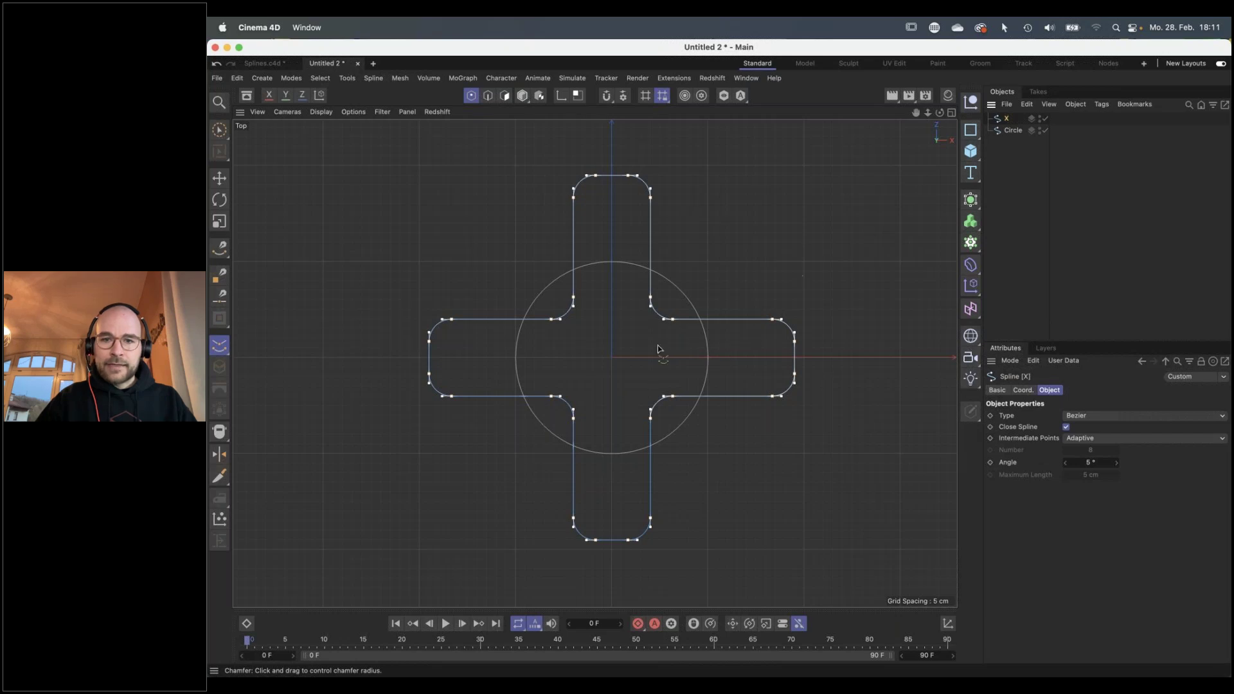
Add a Pose Morph tag to the circle spline and enable Points mixing
{"action": "left_click", "coordinate": [1013, 130]}
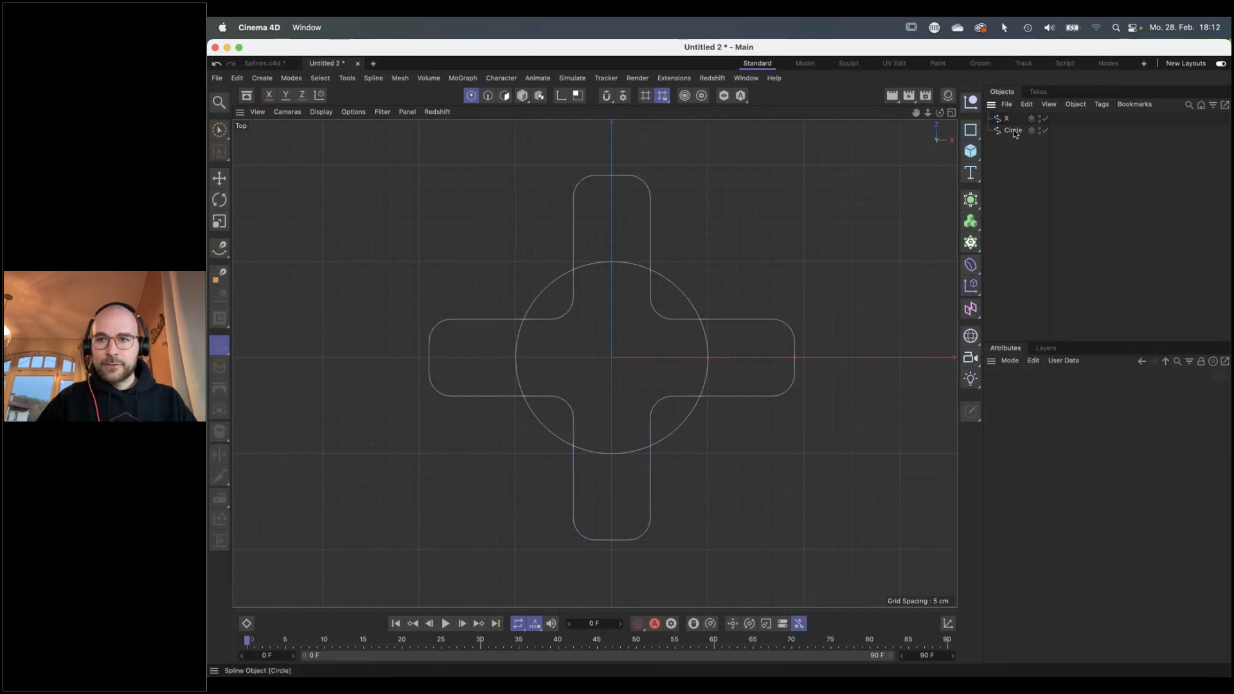
{"action": "right_click", "coordinate": [1013, 129]}
{"action": "mouse_move", "coordinate": [1056, 270]}
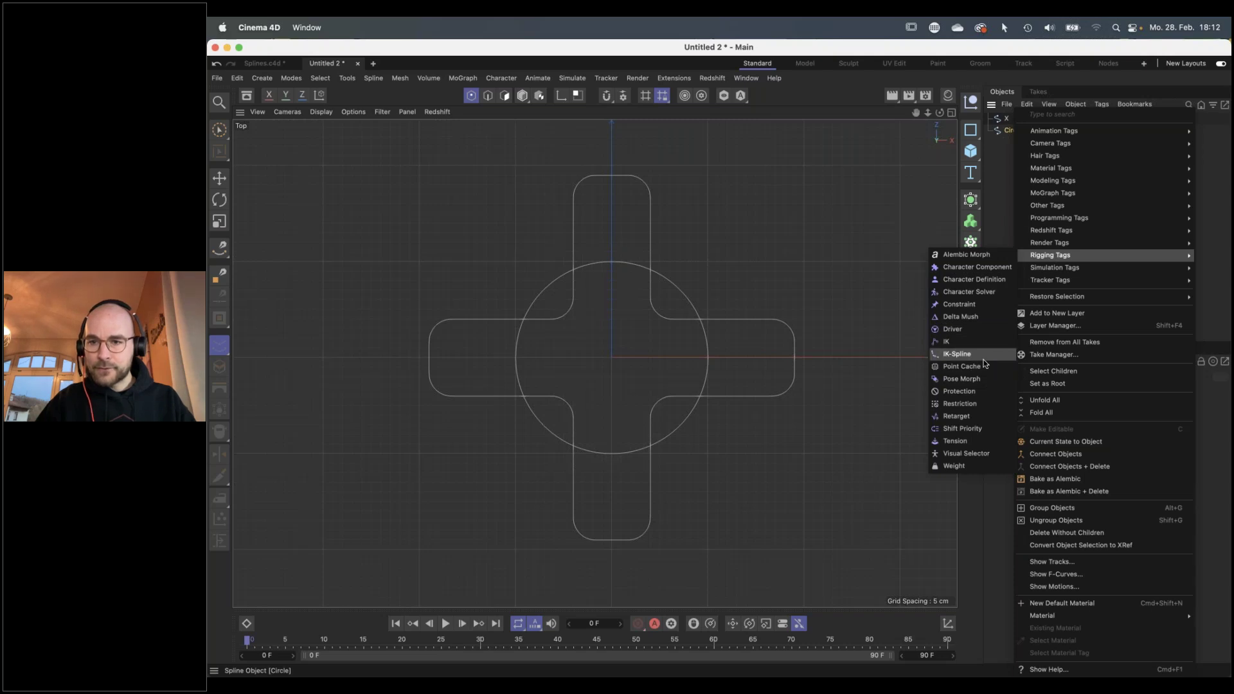
{"action": "left_click", "coordinate": [962, 379]}
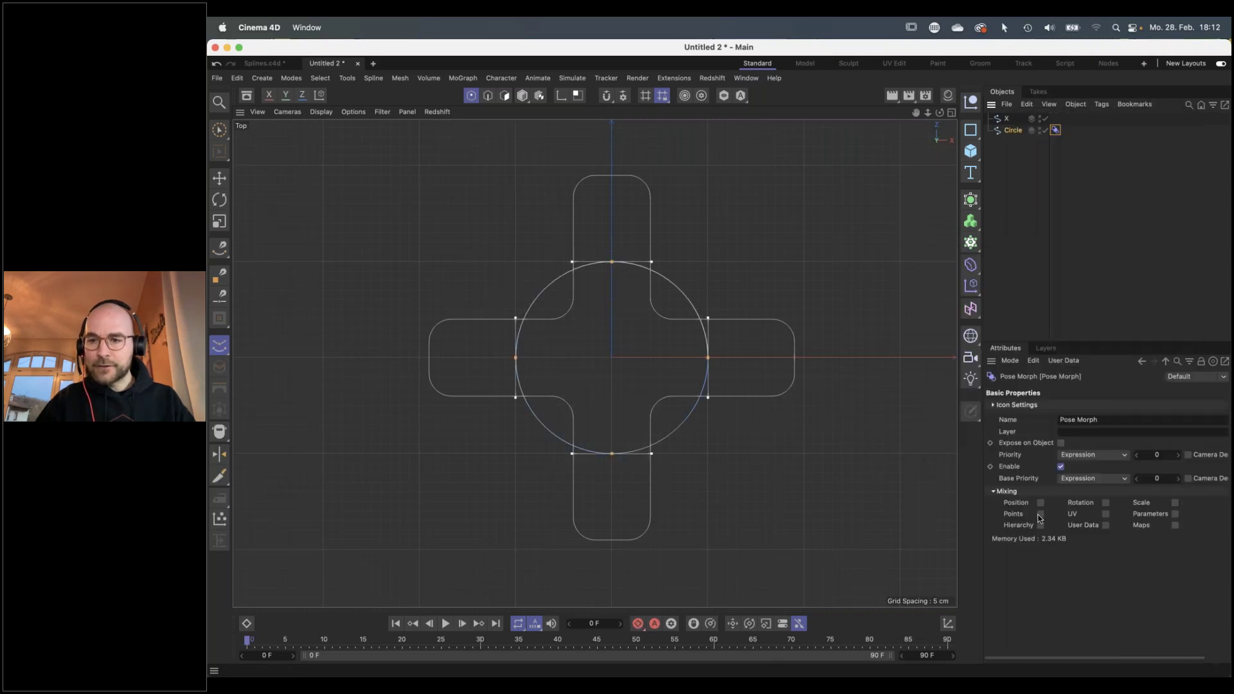
{"action": "left_click", "coordinate": [1040, 515]}
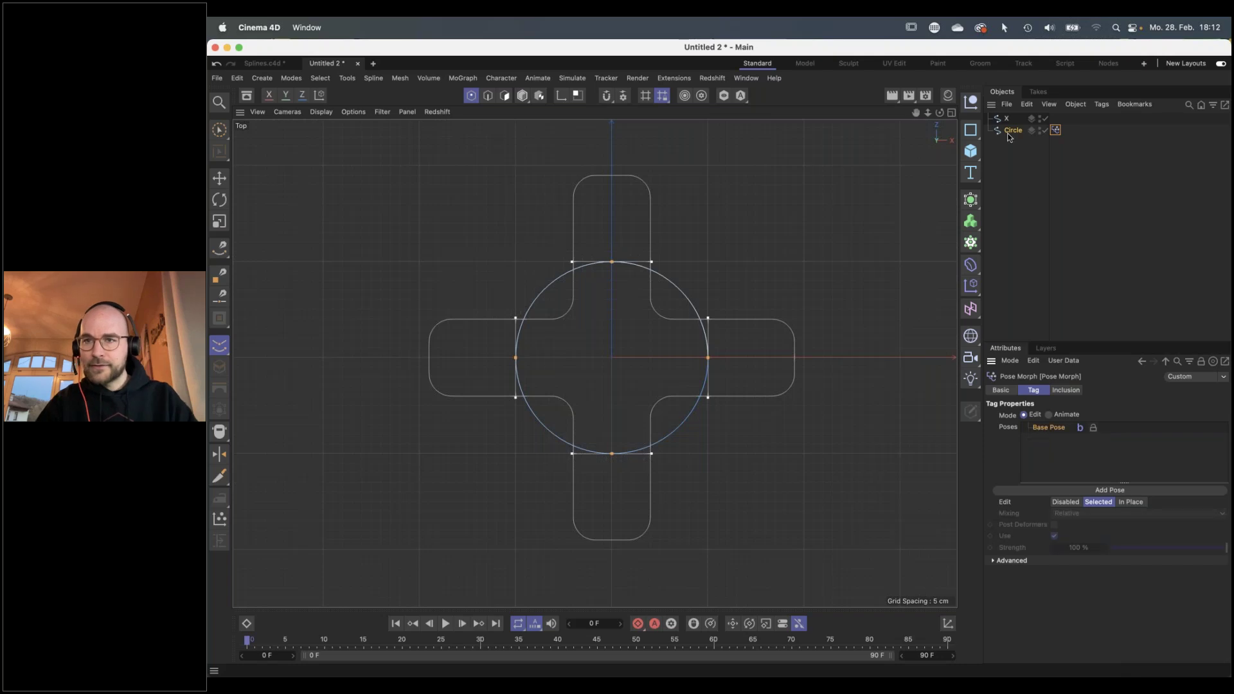
Try the X spline as a relative morph target for the circle, test the pose strength, and delete the Pose Morph tag
{"action": "left_click_drag", "start_coordinate": [1006, 119], "coordinate": [1057, 435]}
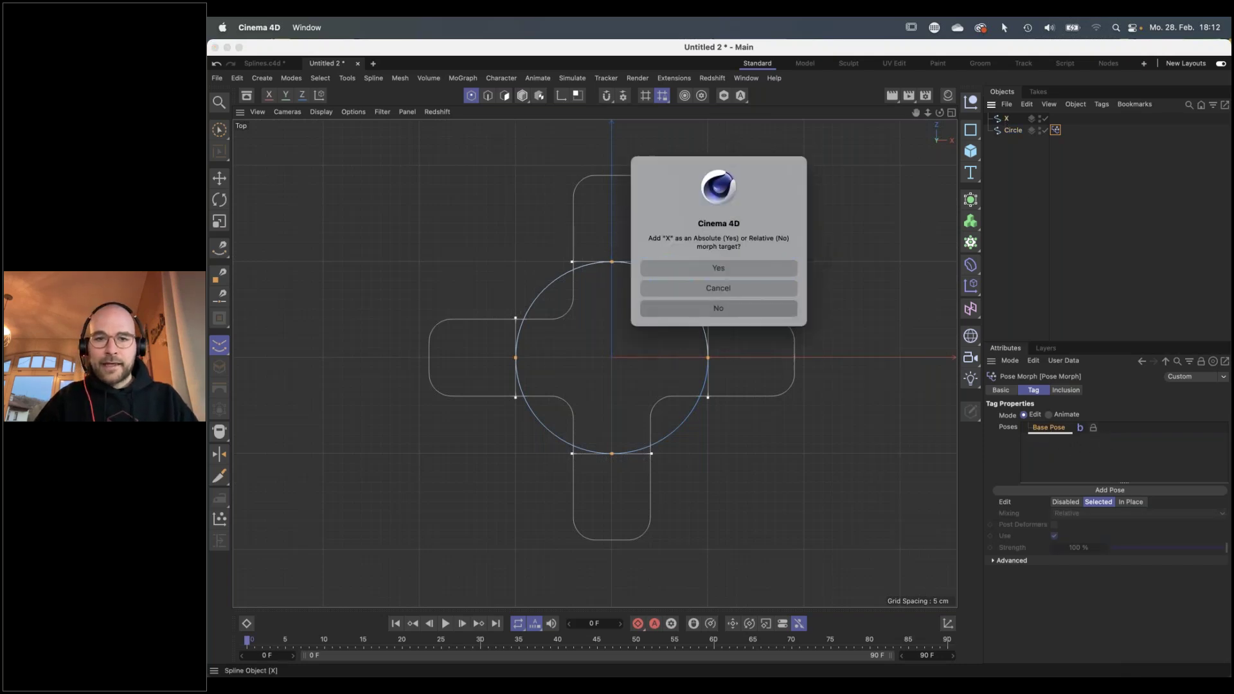
{"action": "left_click", "coordinate": [718, 308]}
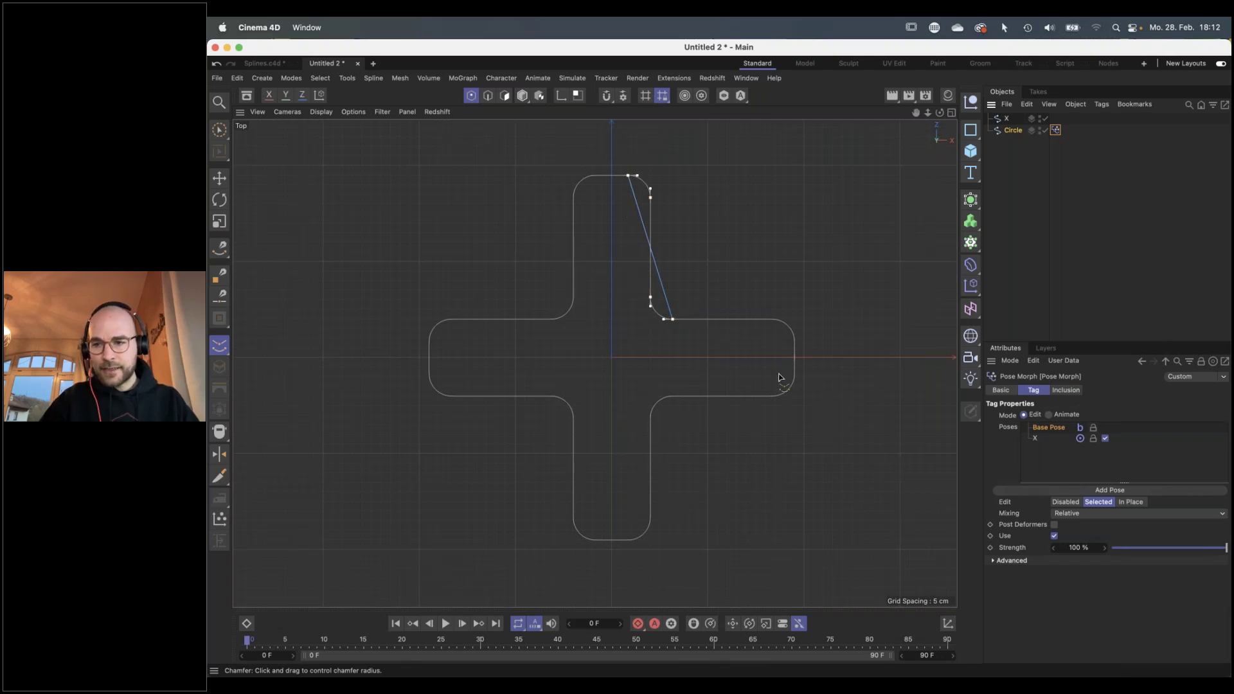
{"action": "mouse_move", "coordinate": [1226, 548]}
{"action": "left_mouse_down"}
{"action": "mouse_move", "coordinate": [1115, 557]}
{"action": "mouse_move", "coordinate": [1230, 554]}
{"action": "left_mouse_up"}
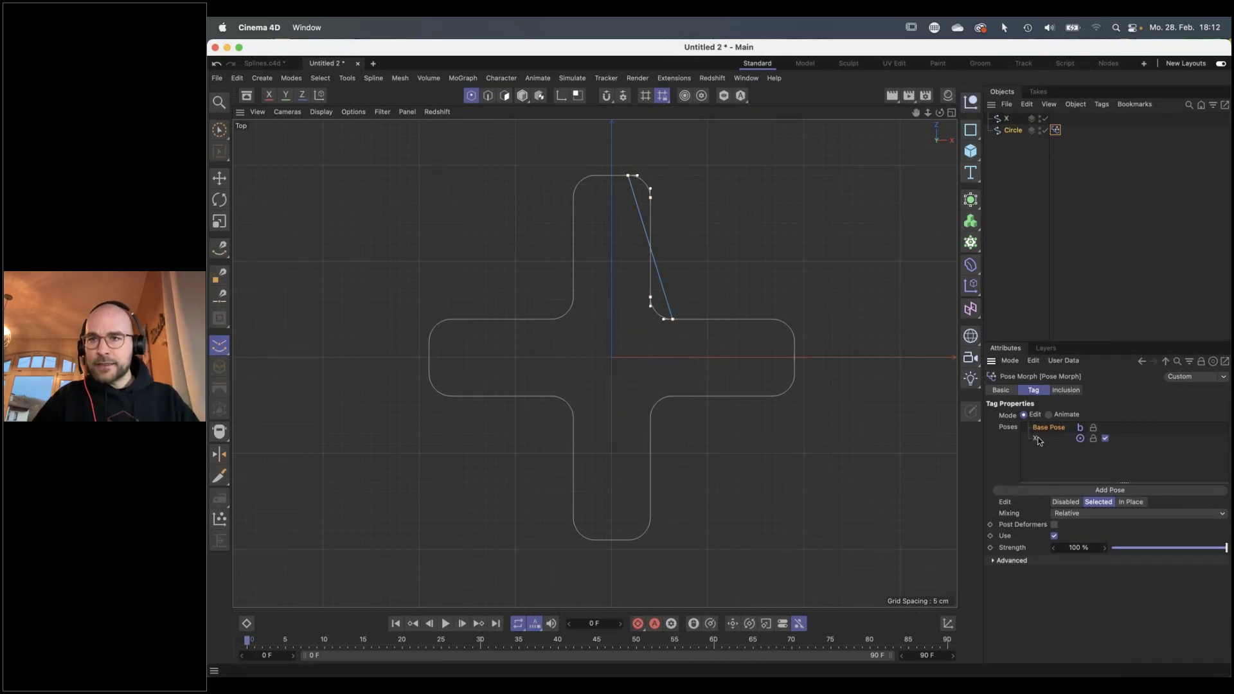
{"action": "left_click_drag", "start_coordinate": [1131, 546], "coordinate": [1109, 547]}
{"action": "key", "text": "Delete"}
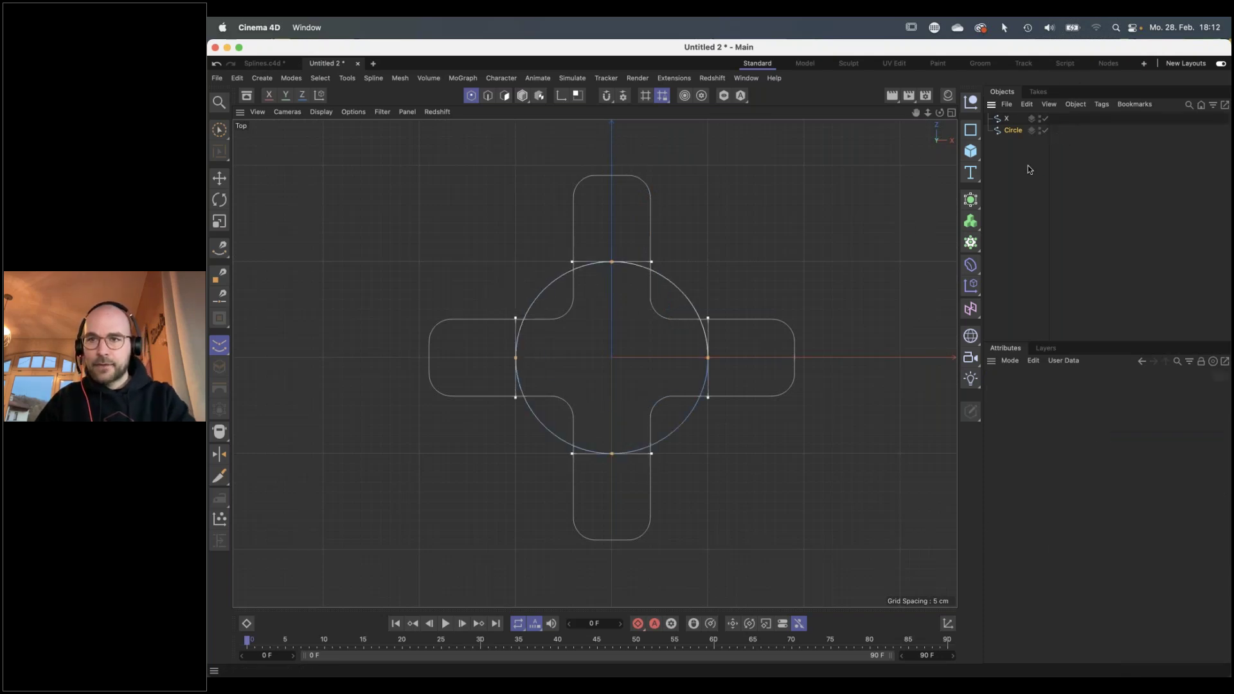
Add a text spline and delete it again
{"action": "left_click", "coordinate": [971, 173]}
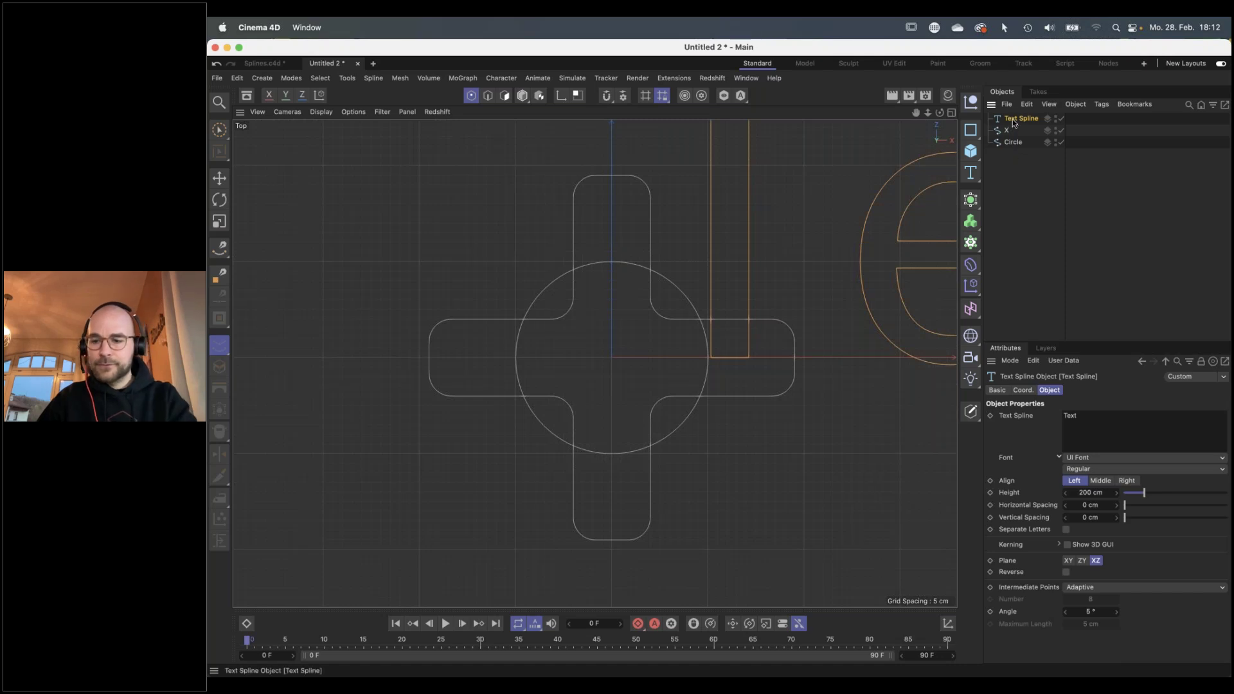
{"action": "key", "text": "Delete"}
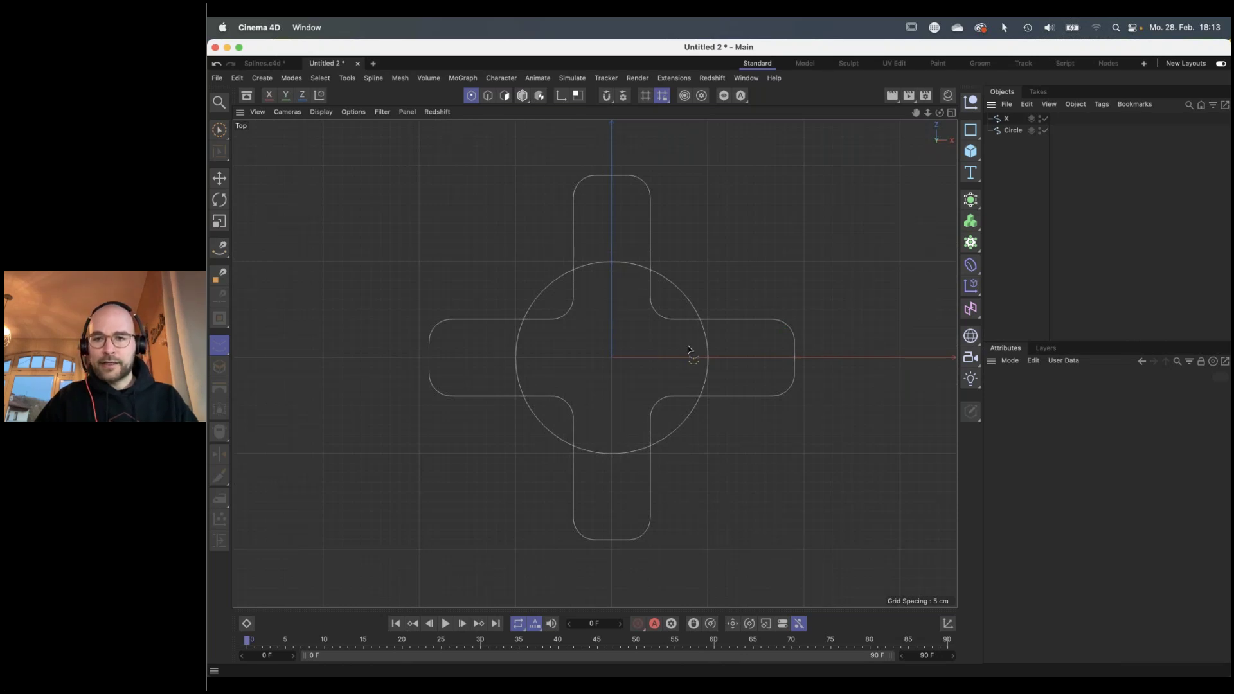
Add a MoSpline, place it below the circle spline in the object list, and rename it X
{"action": "scroll", "coordinate": [694, 350], "scroll_direction": "up", "scroll_amount": 2}
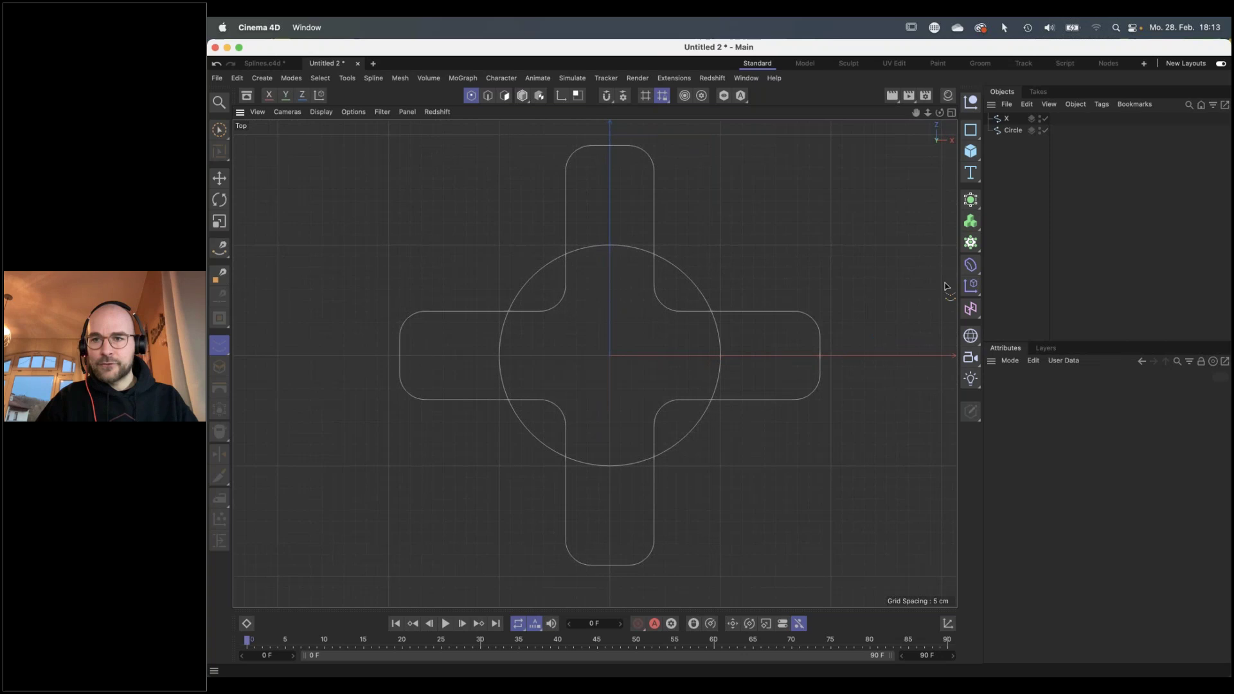
{"action": "left_click", "coordinate": [971, 243]}
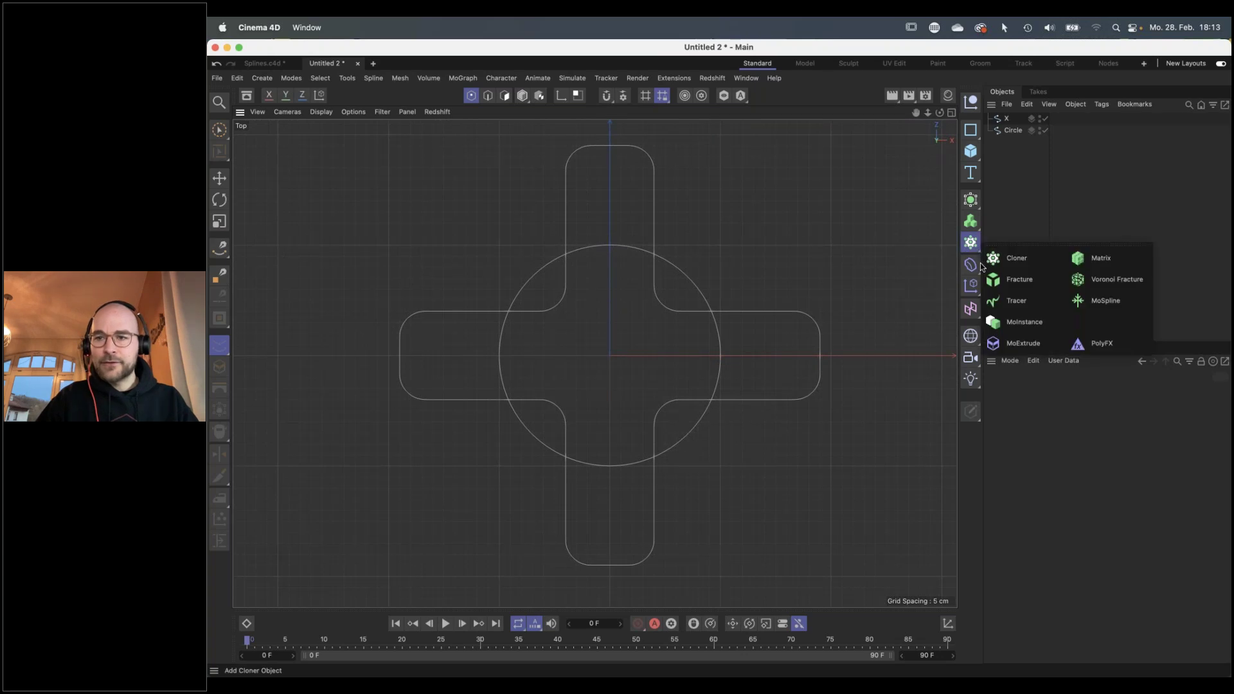
{"action": "left_click", "coordinate": [1103, 306]}
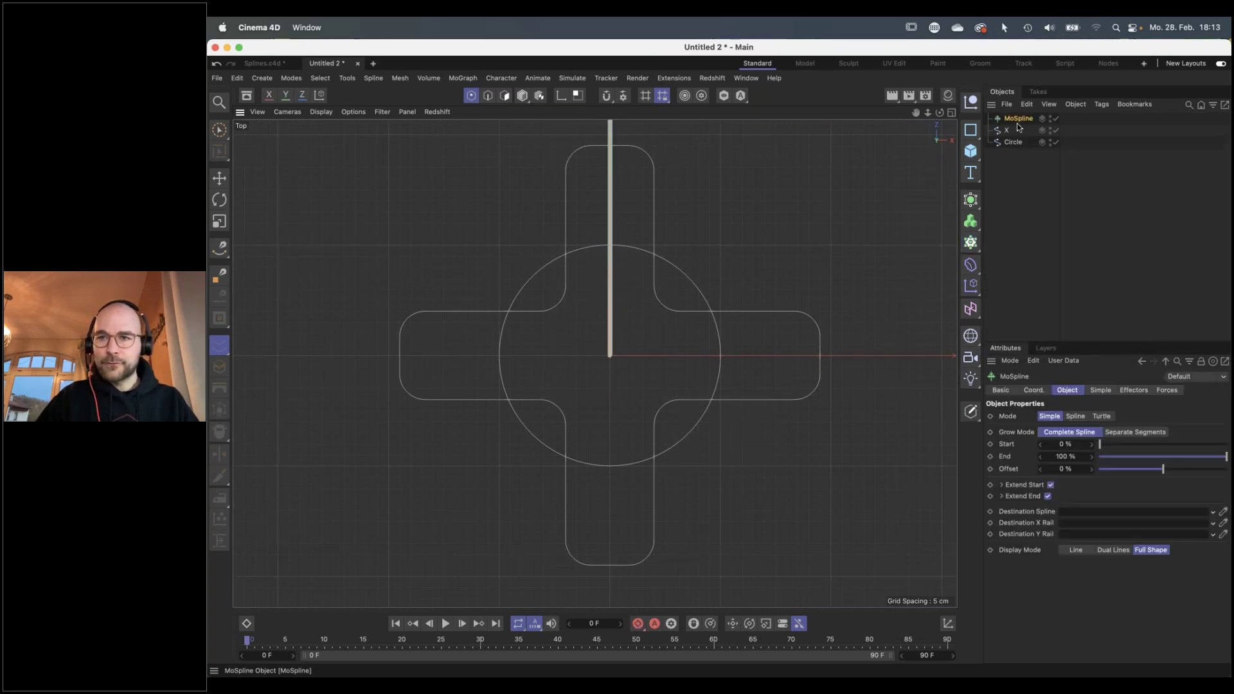
{"action": "mouse_move", "coordinate": [1018, 123]}
{"action": "left_mouse_down"}
{"action": "mouse_move", "coordinate": [1022, 161]}
{"action": "mouse_move", "coordinate": [1014, 145]}
{"action": "left_mouse_up"}
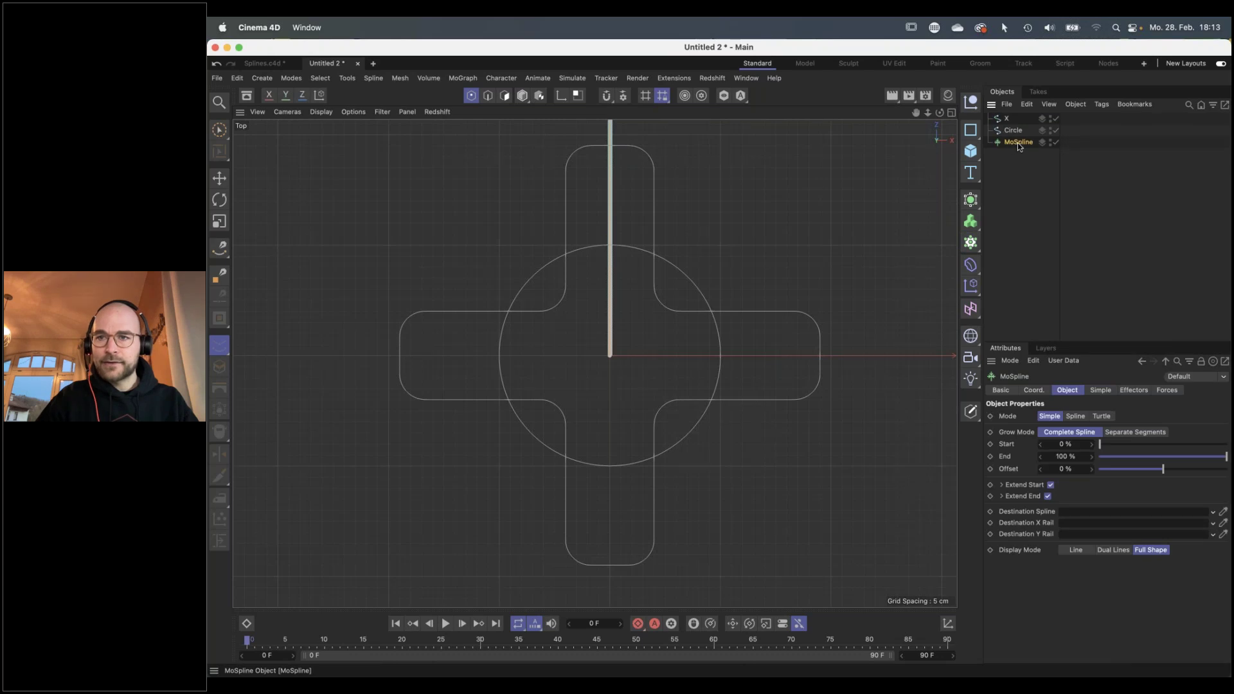
{"action": "double_click", "coordinate": [1017, 142]}
{"action": "type", "text": "X"}
{"action": "key", "text": "Return"}
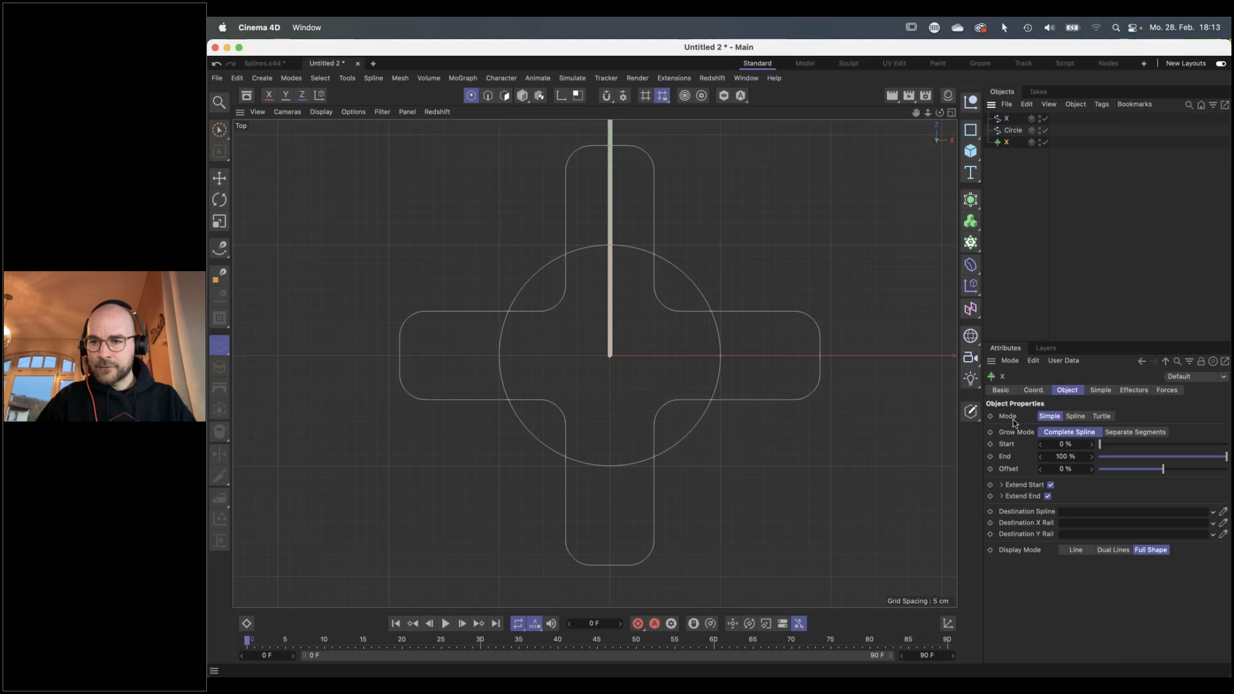
Switch the X MoSpline to Spline mode and assign the X spline as its source spline
{"action": "left_click", "coordinate": [1075, 417]}
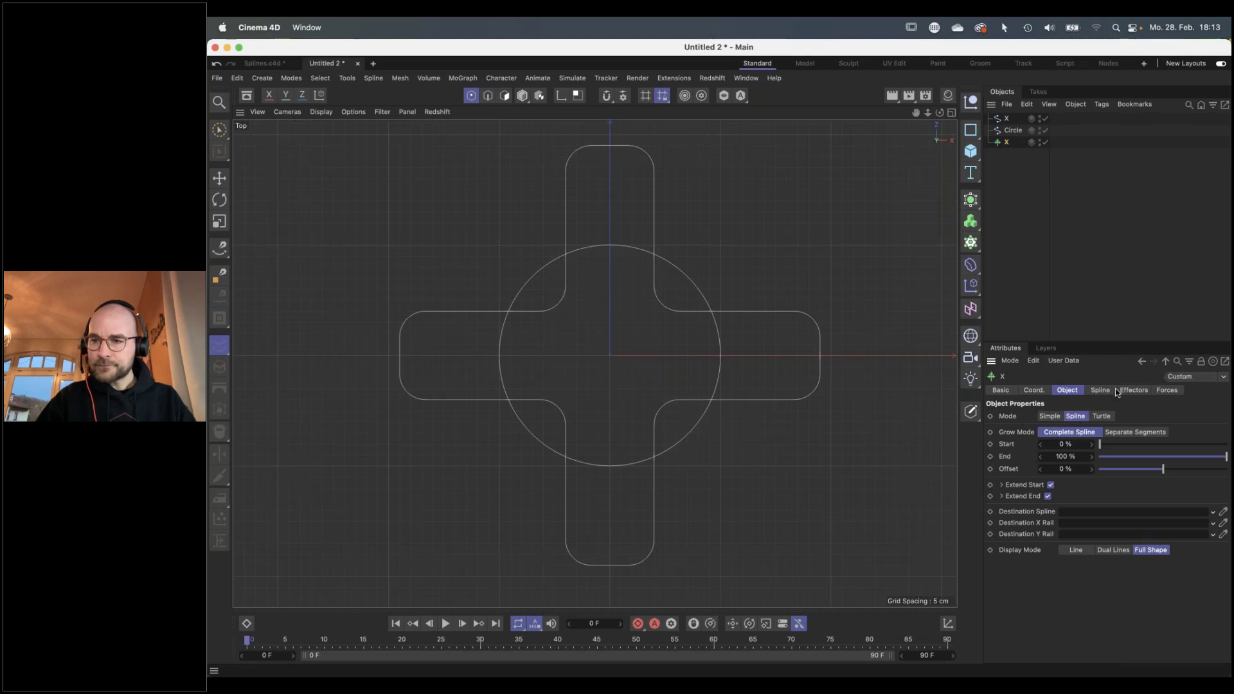
{"action": "left_click", "coordinate": [1096, 391]}
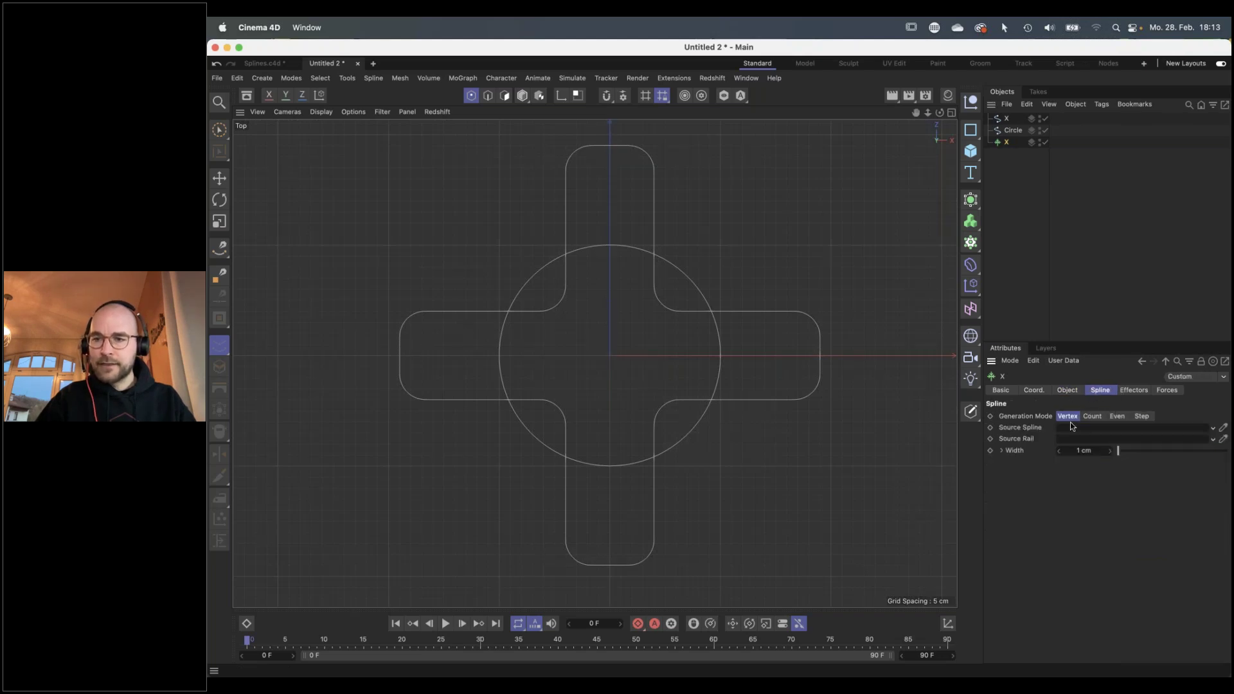
{"action": "left_click_drag", "start_coordinate": [1007, 119], "coordinate": [1076, 428]}
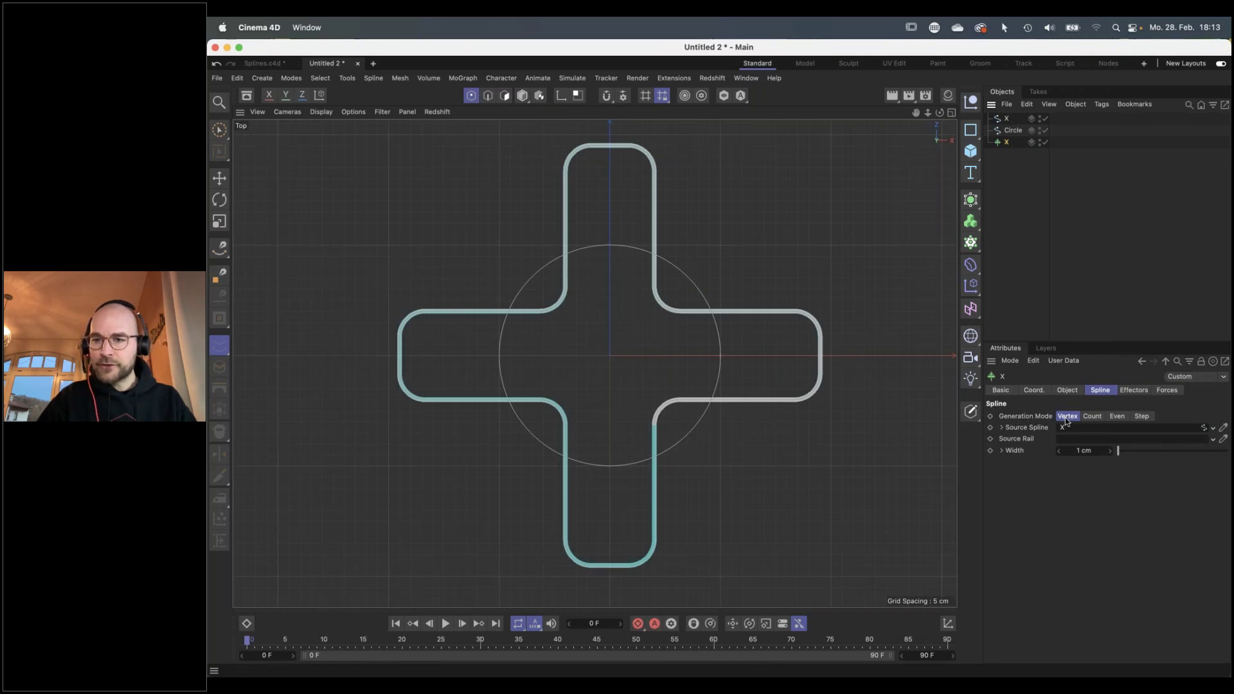
Set the X MoSpline's generation mode to Even with a count of 600
{"action": "left_click", "coordinate": [1118, 417]}
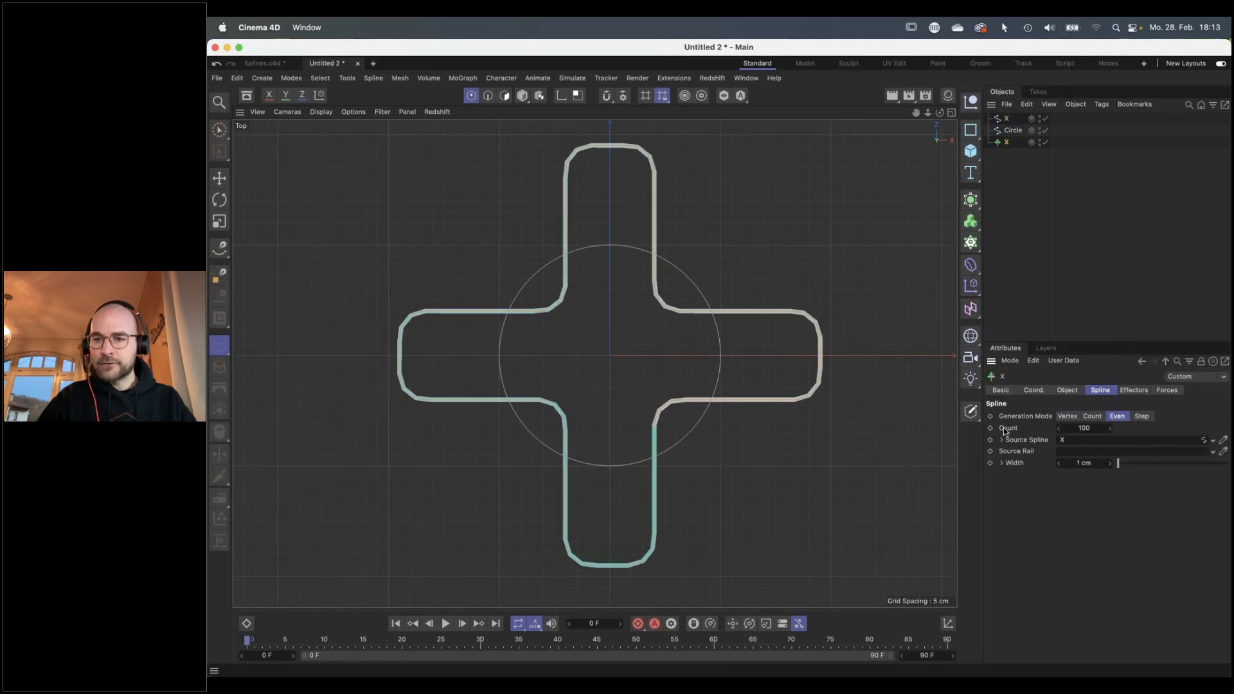
{"action": "left_click", "coordinate": [1087, 428]}
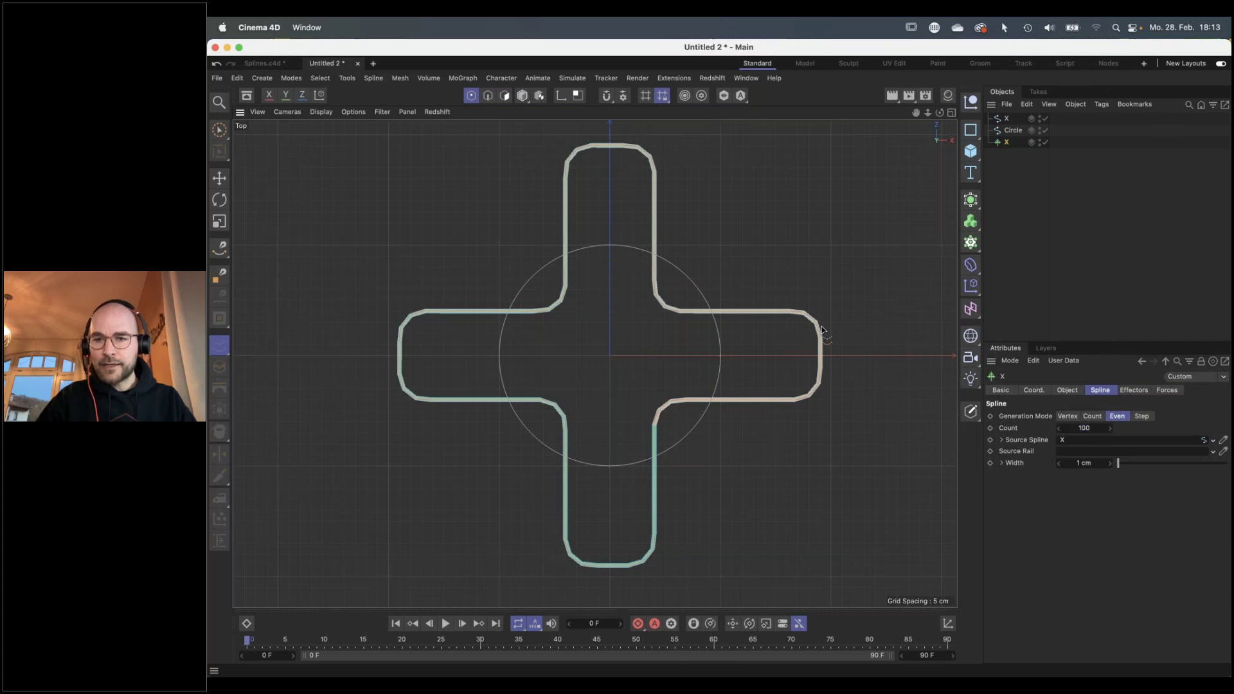
{"action": "scroll", "coordinate": [818, 326], "scroll_direction": "up", "scroll_amount": 5}
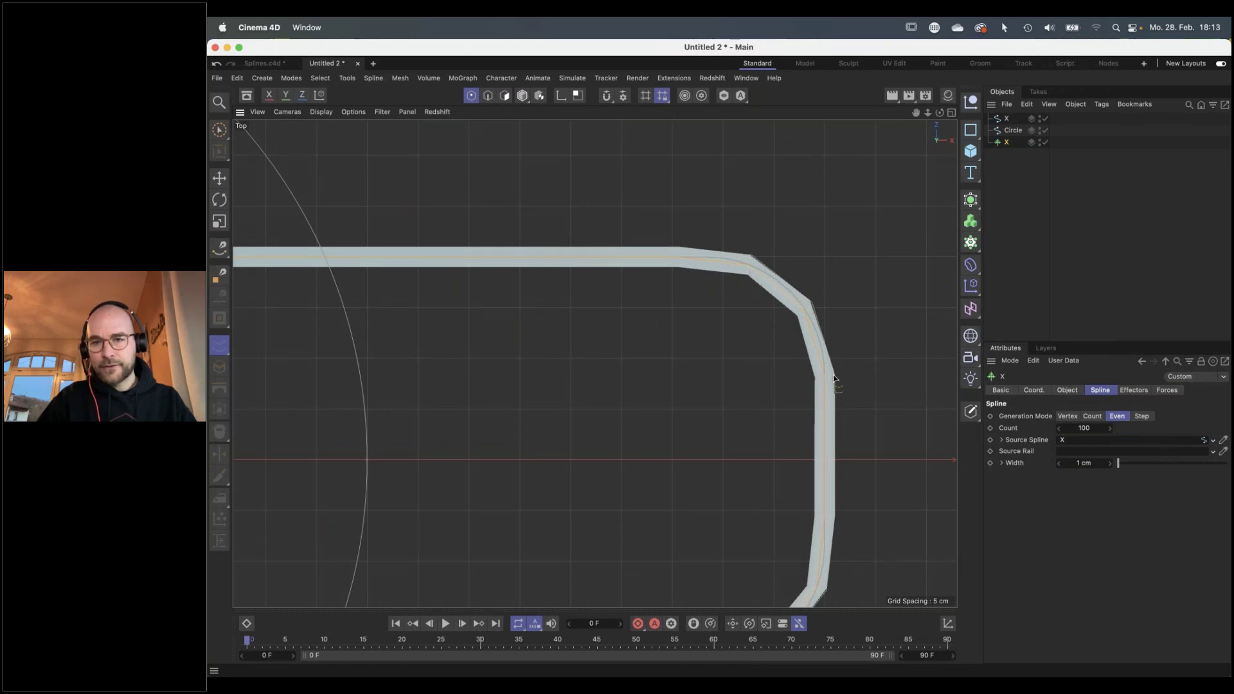
{"action": "left_click", "coordinate": [1088, 428]}
{"action": "type", "text": "600"}
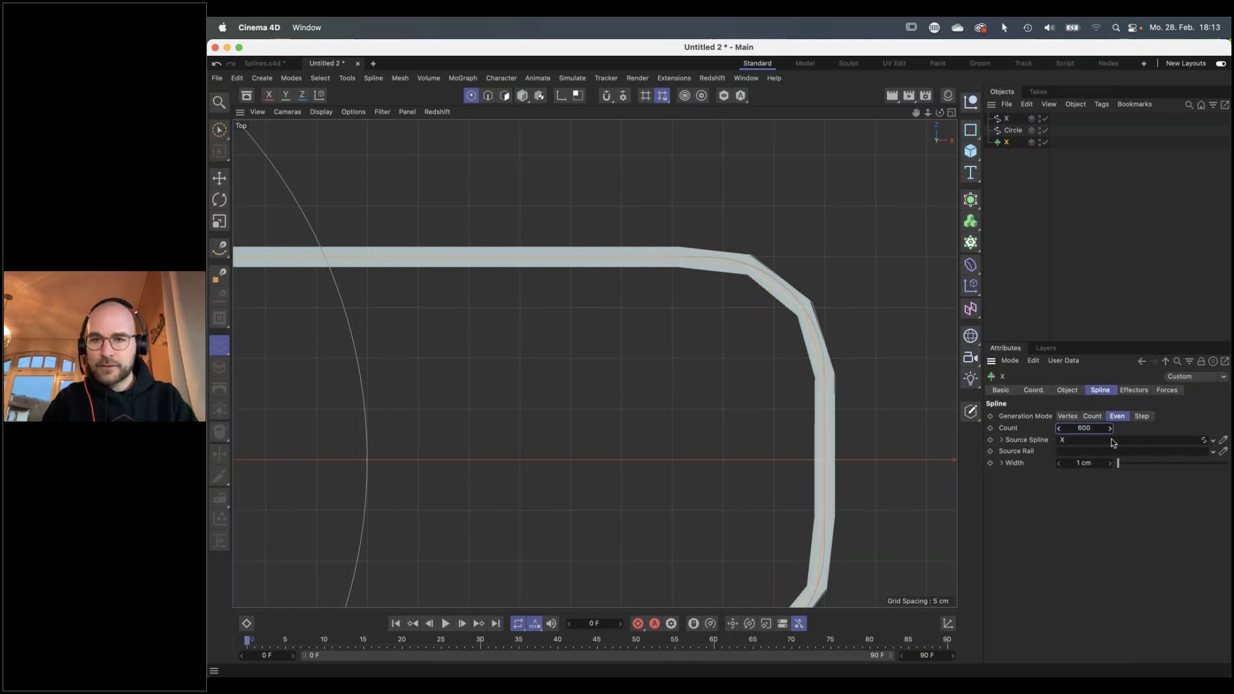
{"action": "key", "text": "Return"}
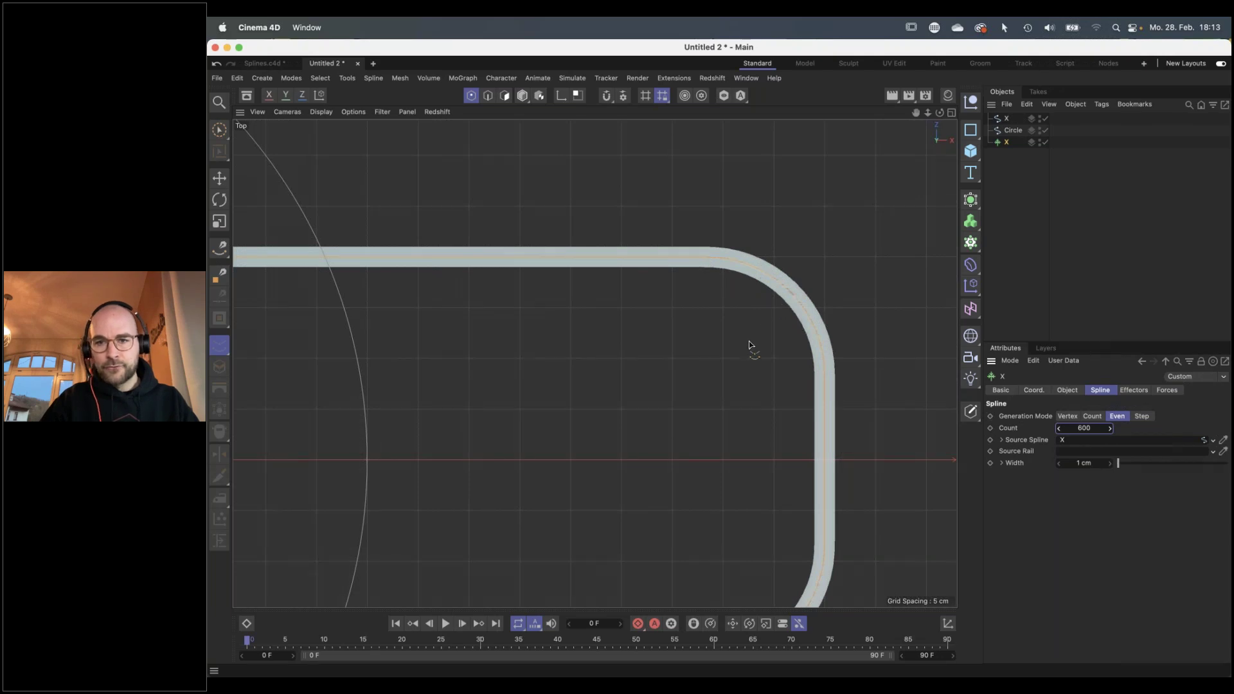
{"action": "scroll", "coordinate": [751, 348], "scroll_direction": "down", "scroll_amount": 10}
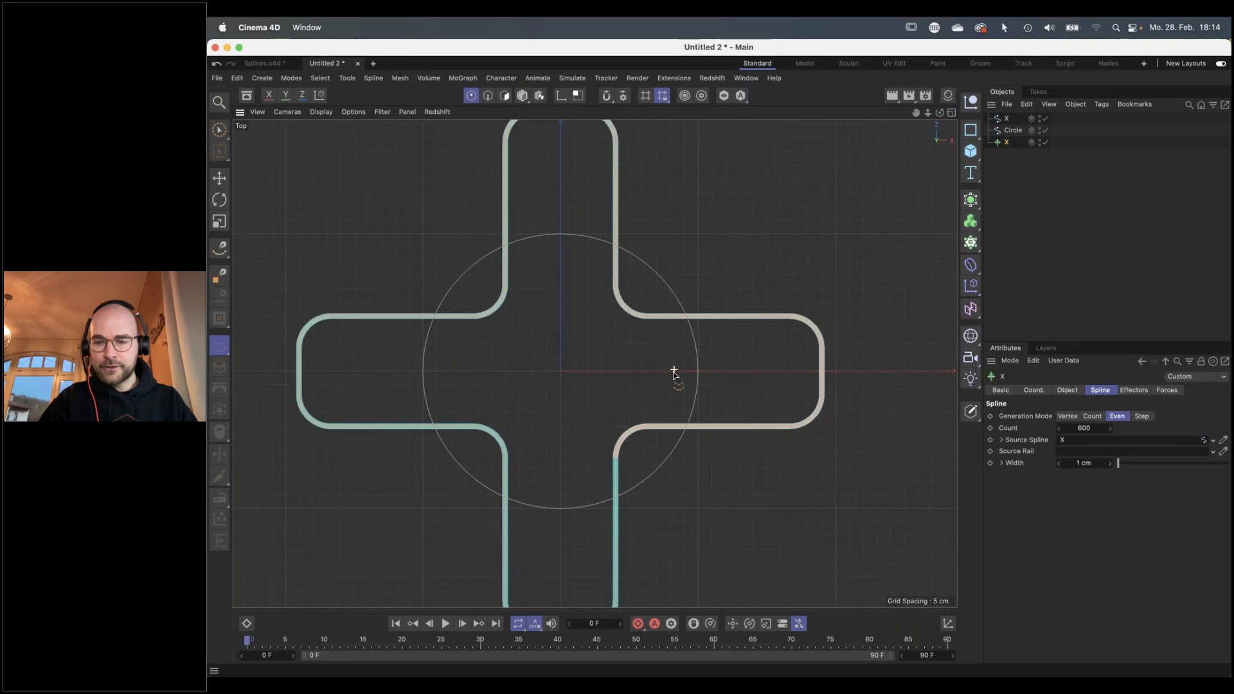
{"action": "scroll", "coordinate": [675, 370], "scroll_direction": "down", "scroll_amount": 1}
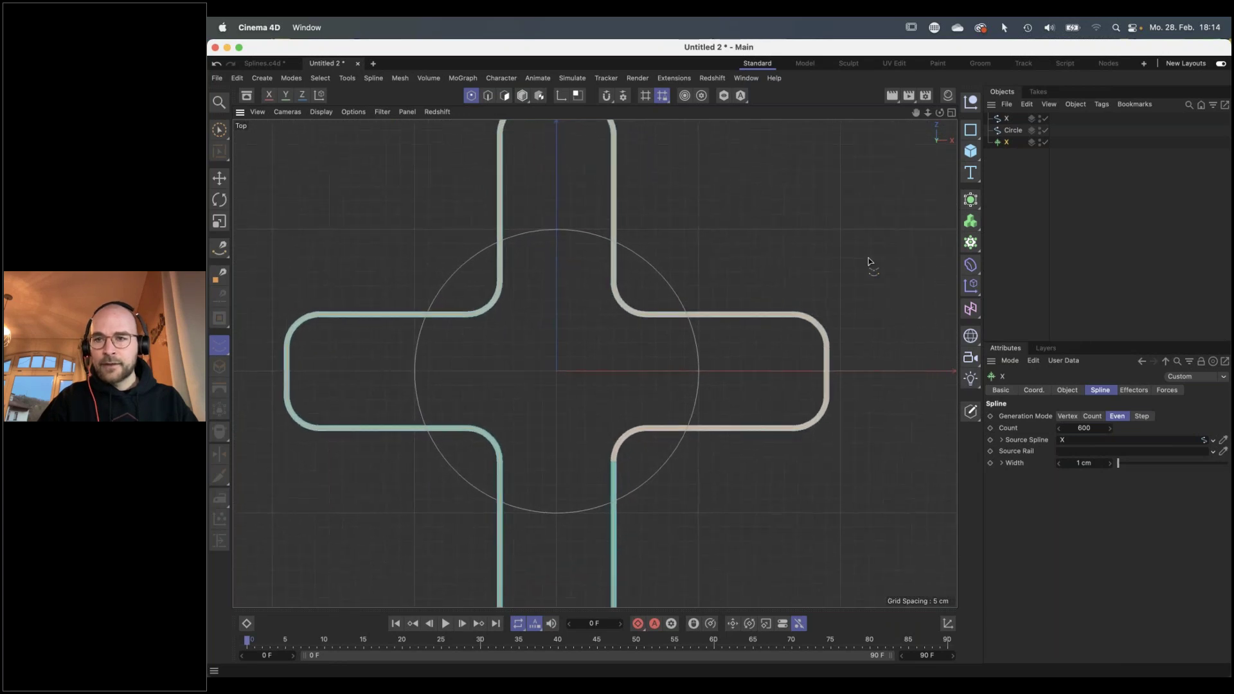
Duplicate the X MoSpline, rename the copy Circle, and assign the circle spline as its source spline
{"action": "double_click", "coordinate": [1009, 155]}
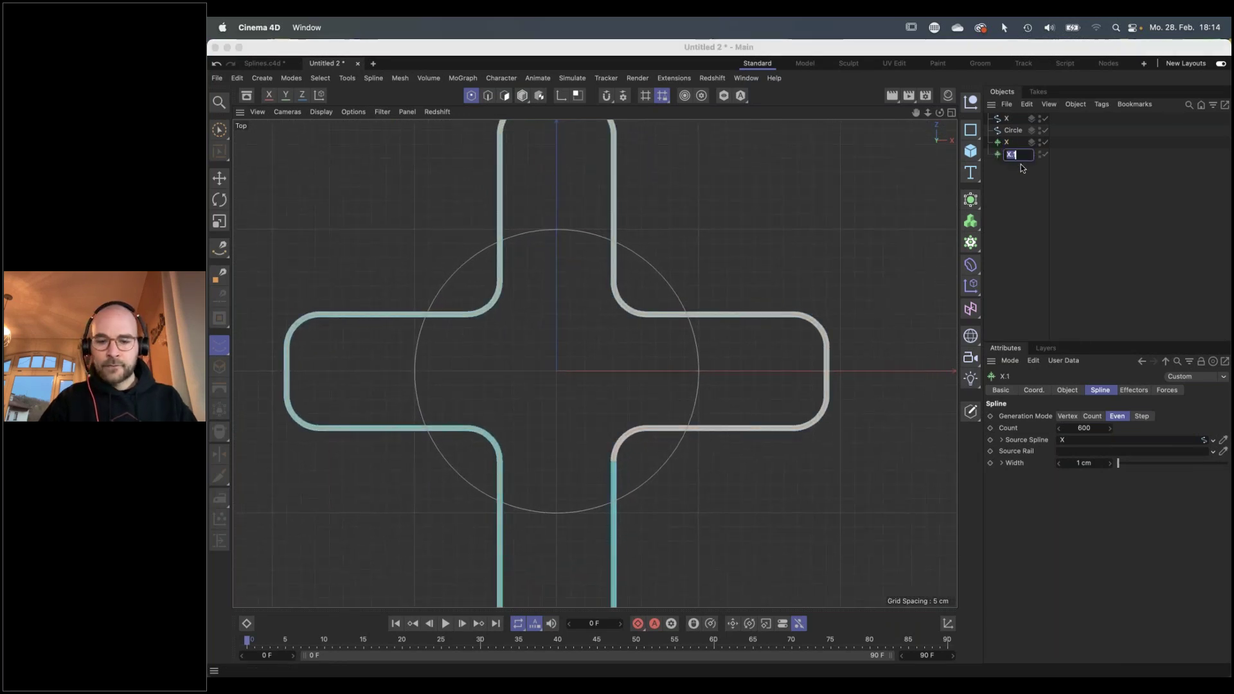
{"action": "type", "text": "Ci"}
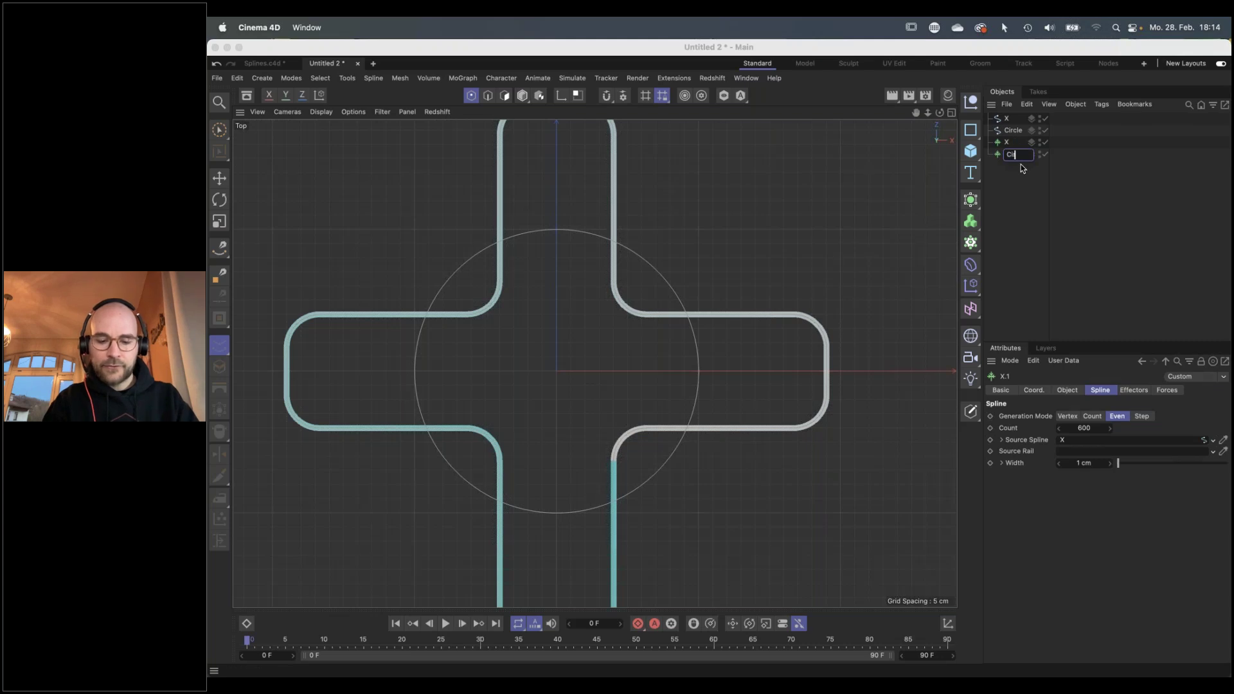
{"action": "type", "text": "rcle"}
{"action": "key", "text": "Return"}
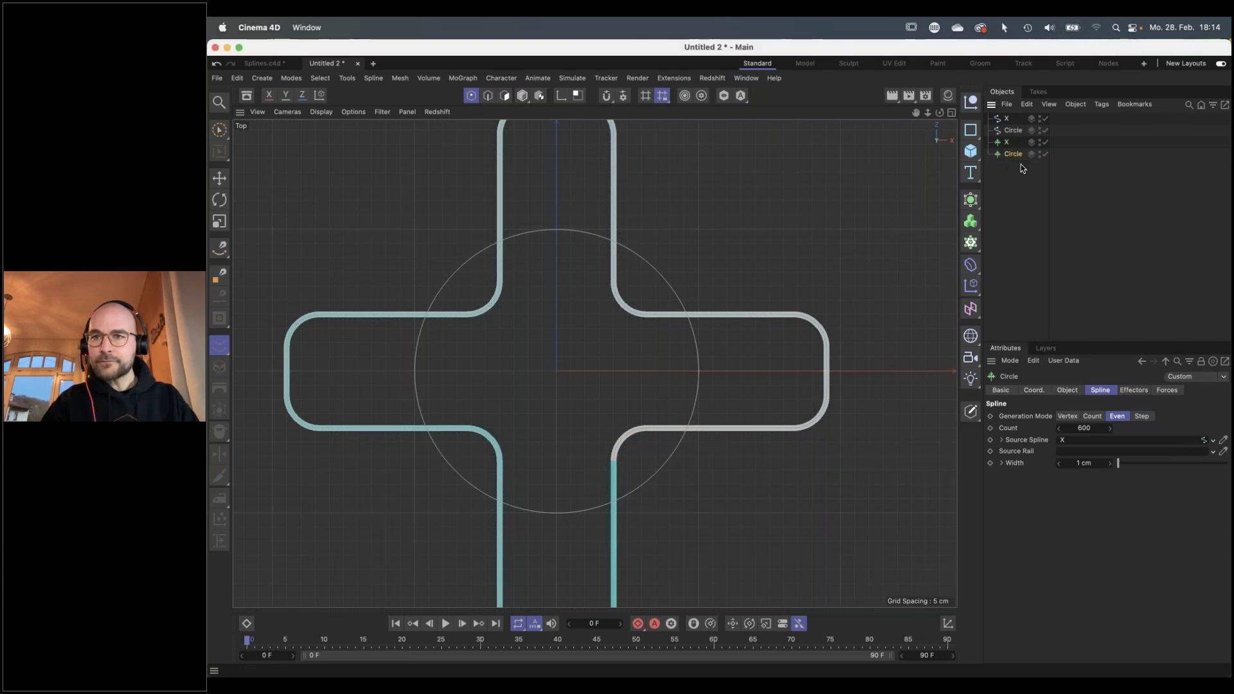
{"action": "left_click_drag", "start_coordinate": [1013, 130], "coordinate": [1070, 446]}
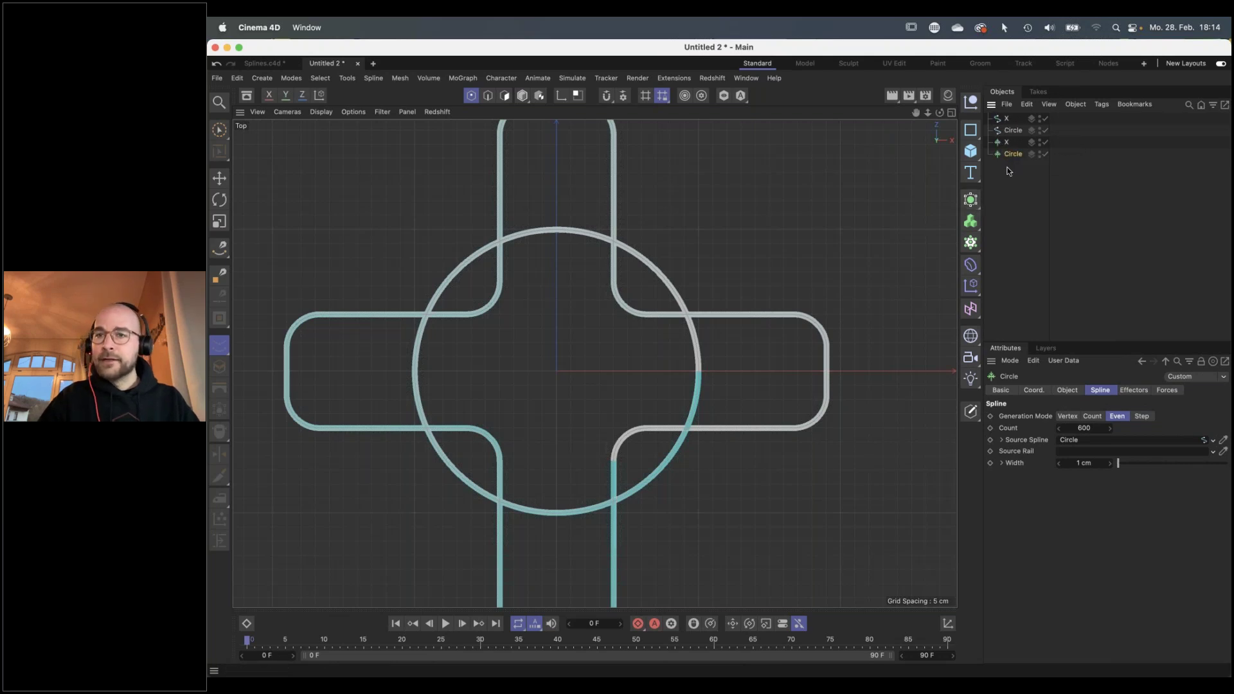
Convert both MoSplines to editable splines and delete the original X and circle splines
{"action": "left_click", "coordinate": [1007, 142], "text": "shift"}
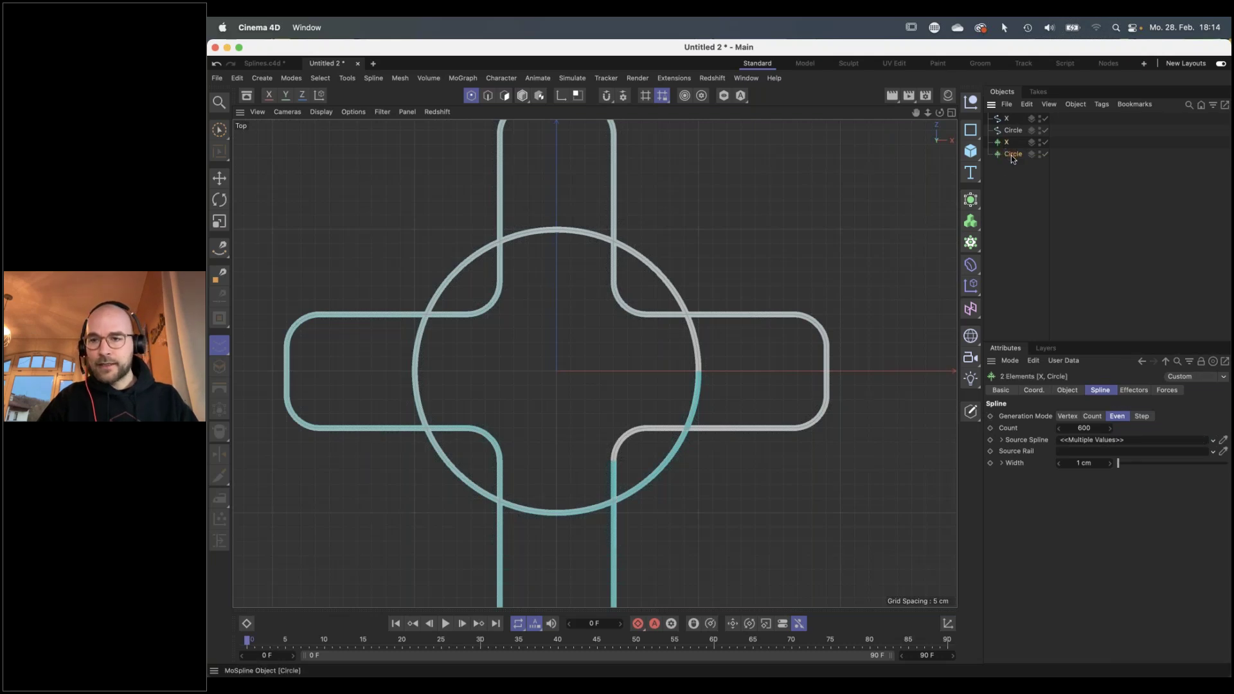
{"action": "key", "text": "c"}
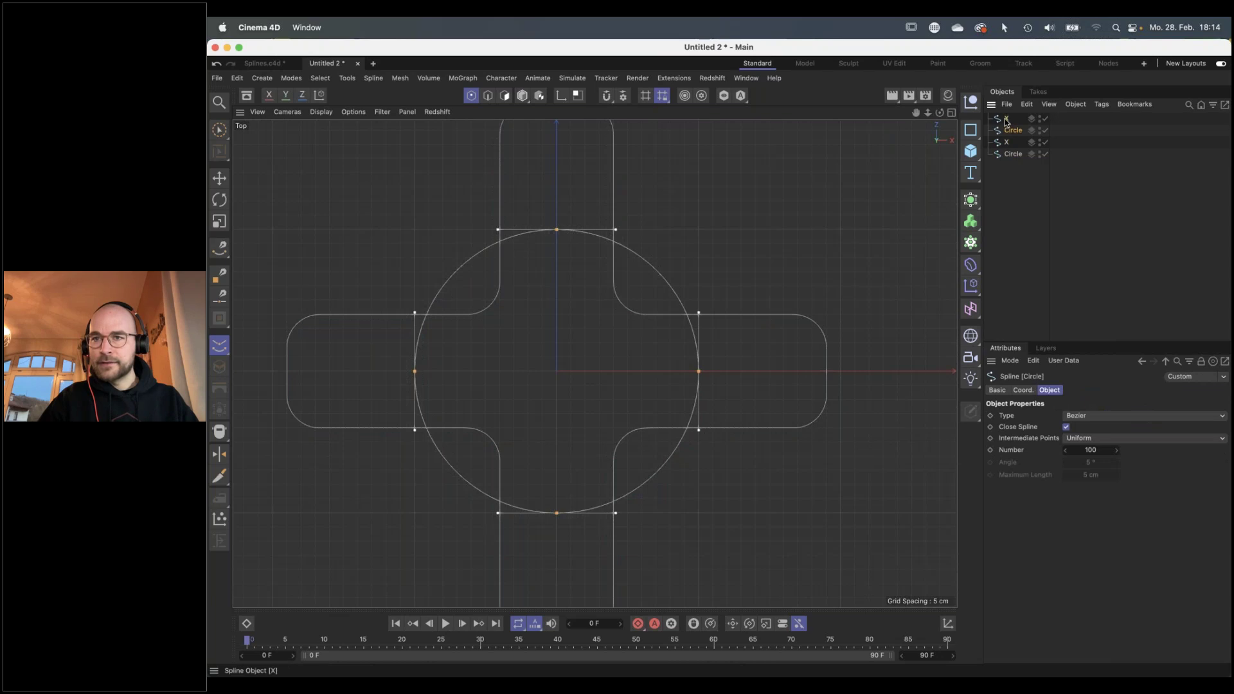
{"action": "key", "text": "Delete"}
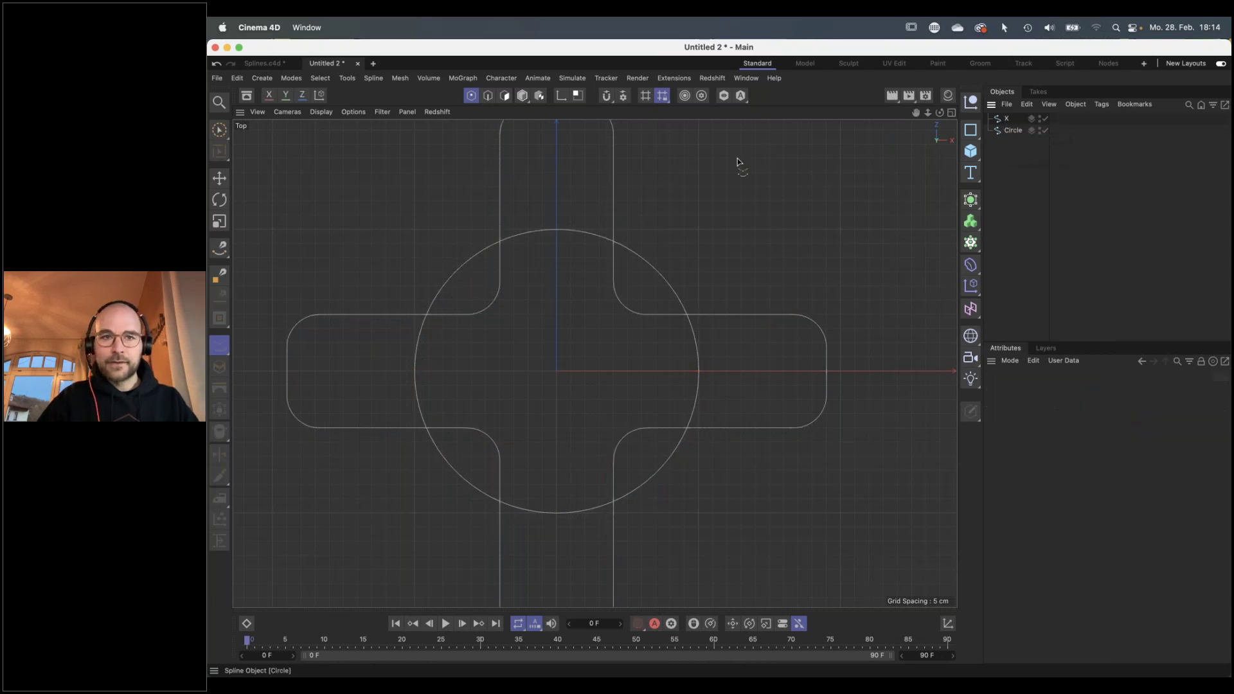
Inspect the point distribution on the new X and circle splines and locate where the circle's point order starts
{"action": "left_click", "coordinate": [1007, 119]}
{"action": "scroll", "coordinate": [712, 339], "scroll_direction": "up", "scroll_amount": 5}
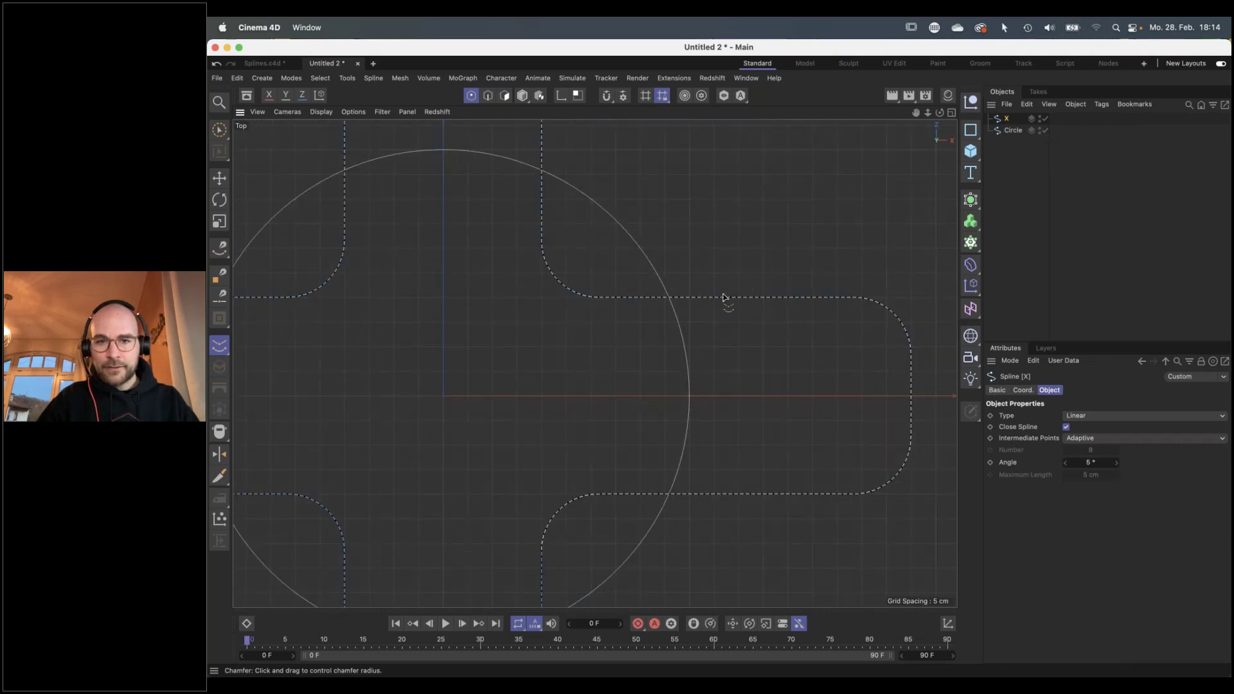
{"action": "left_click", "coordinate": [686, 354]}
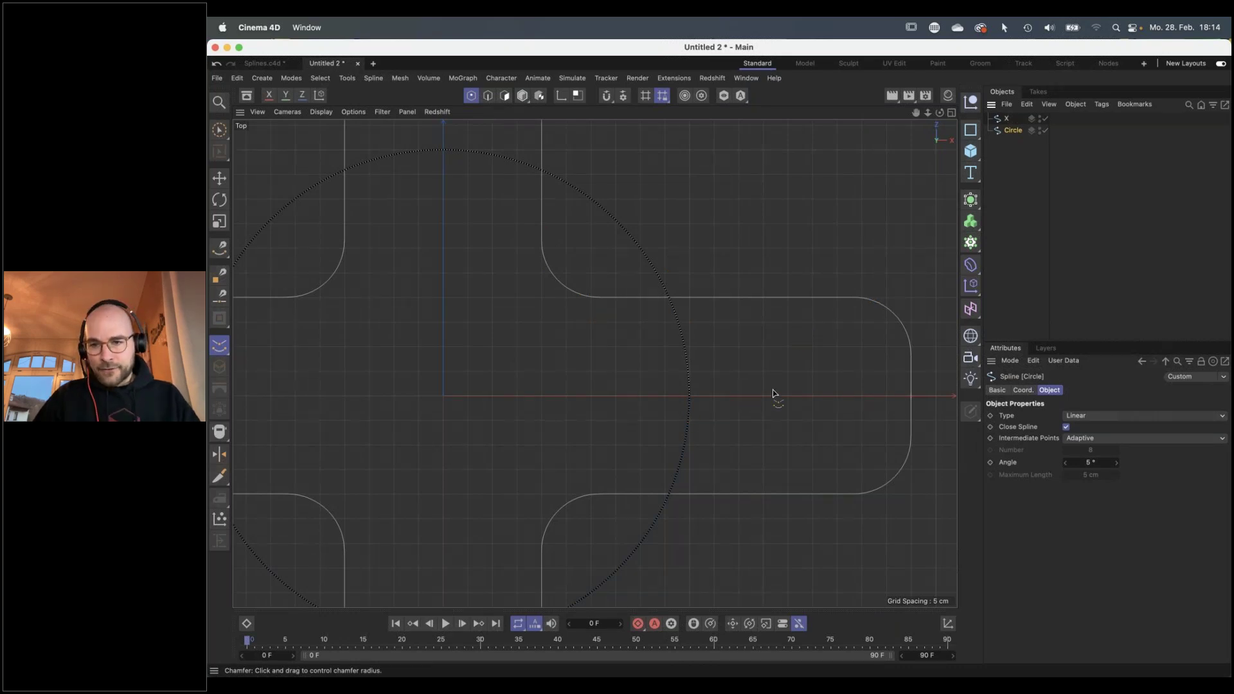
{"action": "scroll", "coordinate": [774, 395], "scroll_direction": "up", "scroll_amount": 2}
{"action": "middle_click_drag", "start_coordinate": [779, 399], "coordinate": [744, 397]}
{"action": "scroll", "coordinate": [744, 397], "scroll_direction": "up", "scroll_amount": 2}
{"action": "scroll", "coordinate": [749, 402], "scroll_direction": "down", "scroll_amount": 1}
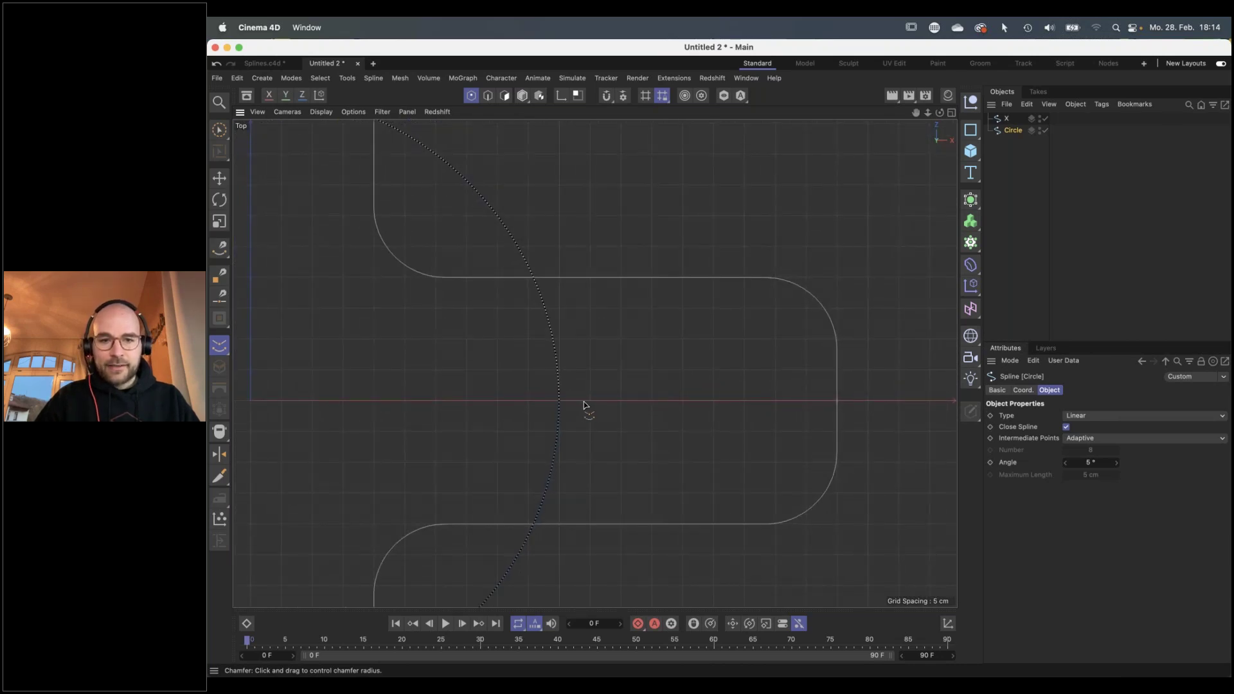
{"action": "middle_click_drag", "start_coordinate": [598, 414], "coordinate": [574, 397]}
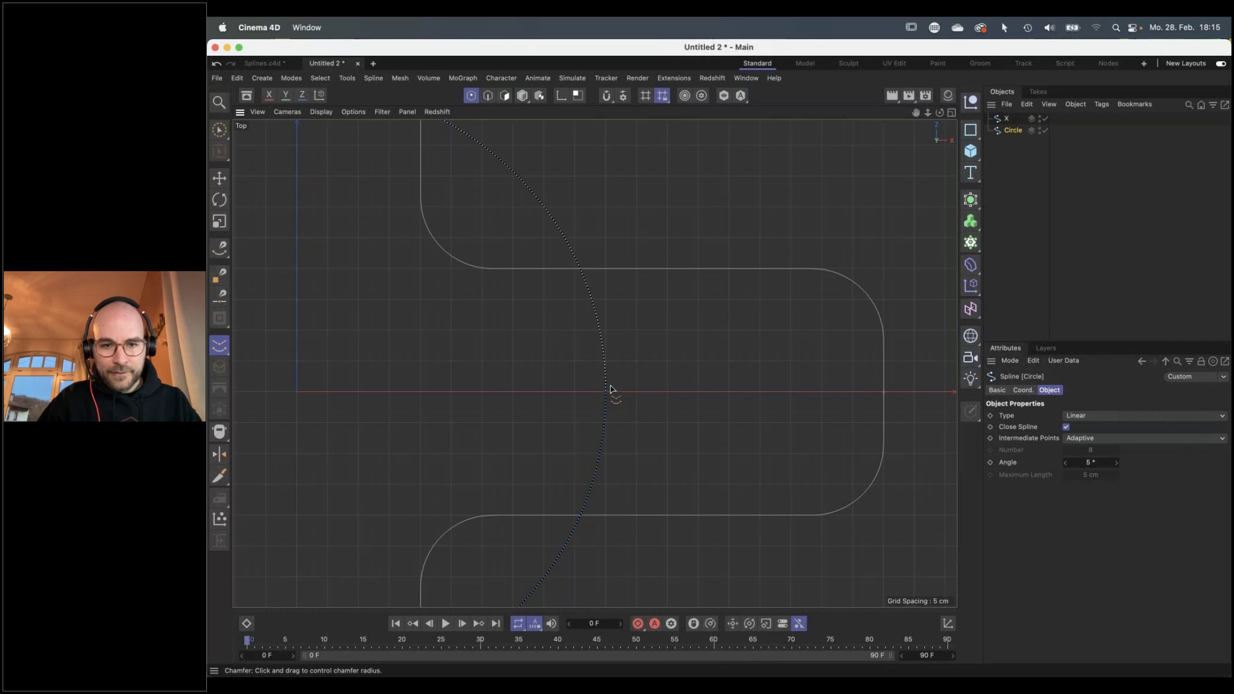
{"action": "scroll", "coordinate": [606, 395], "scroll_direction": "up", "scroll_amount": 10}
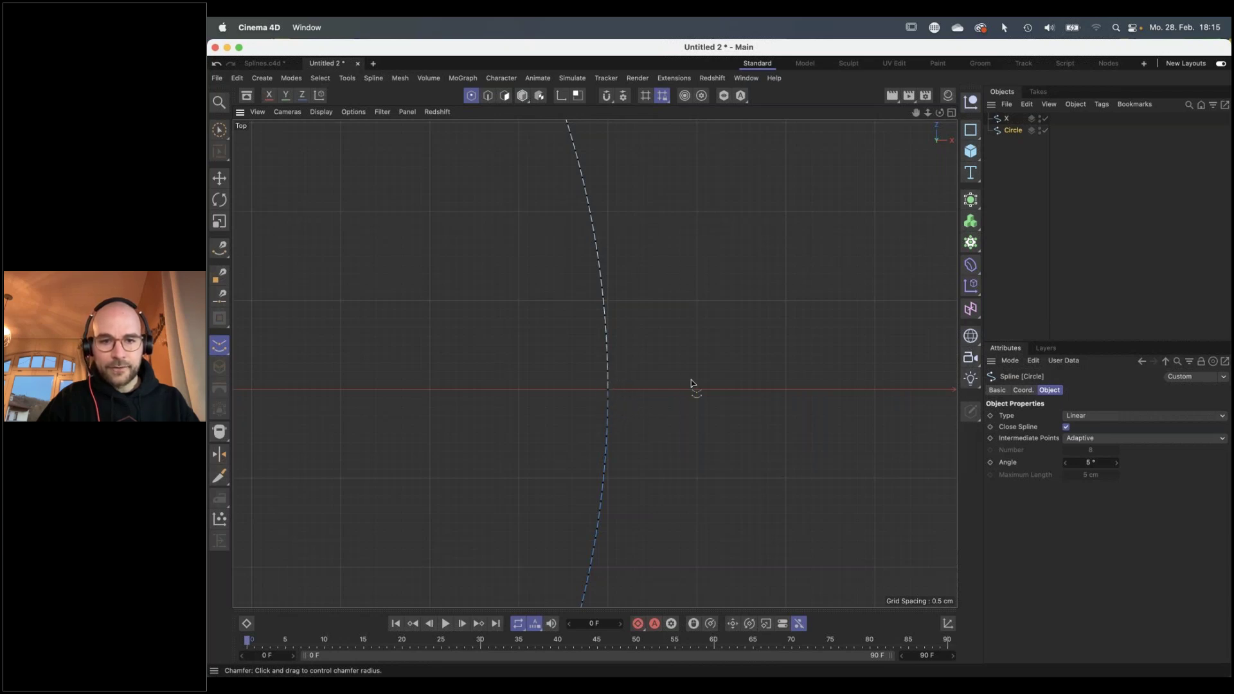
{"action": "scroll", "coordinate": [713, 357], "scroll_direction": "down", "scroll_amount": 10}
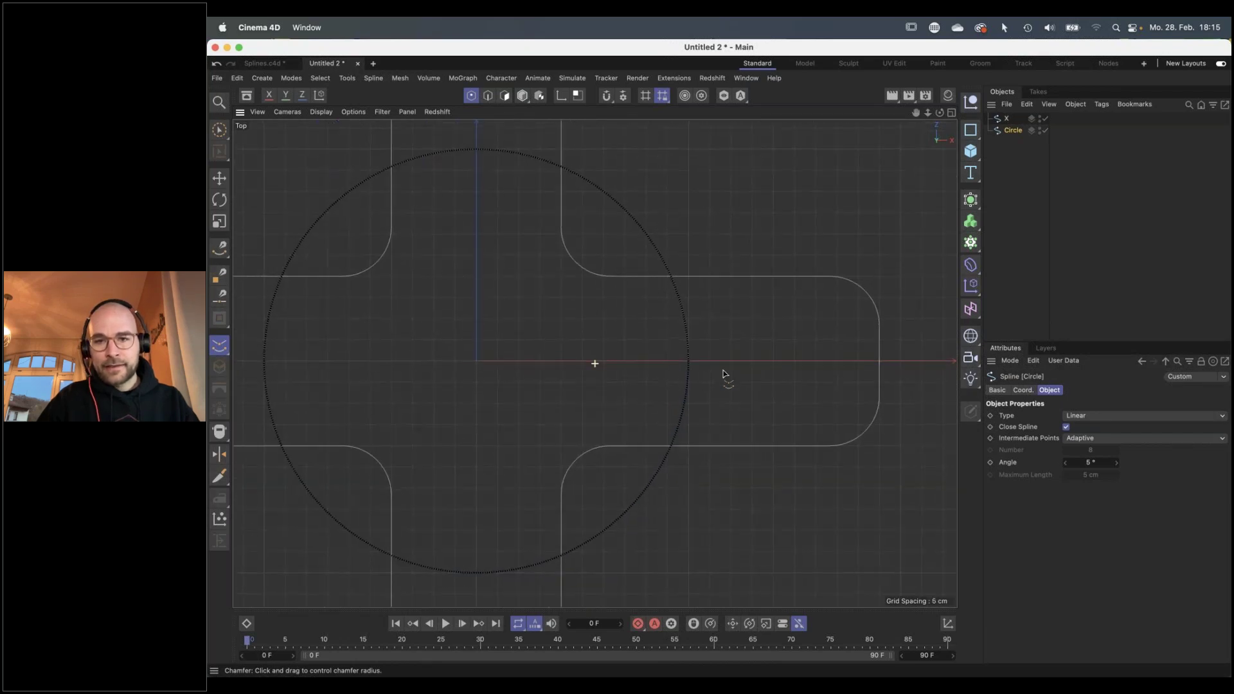
{"action": "scroll", "coordinate": [763, 361], "scroll_direction": "up", "scroll_amount": 2}
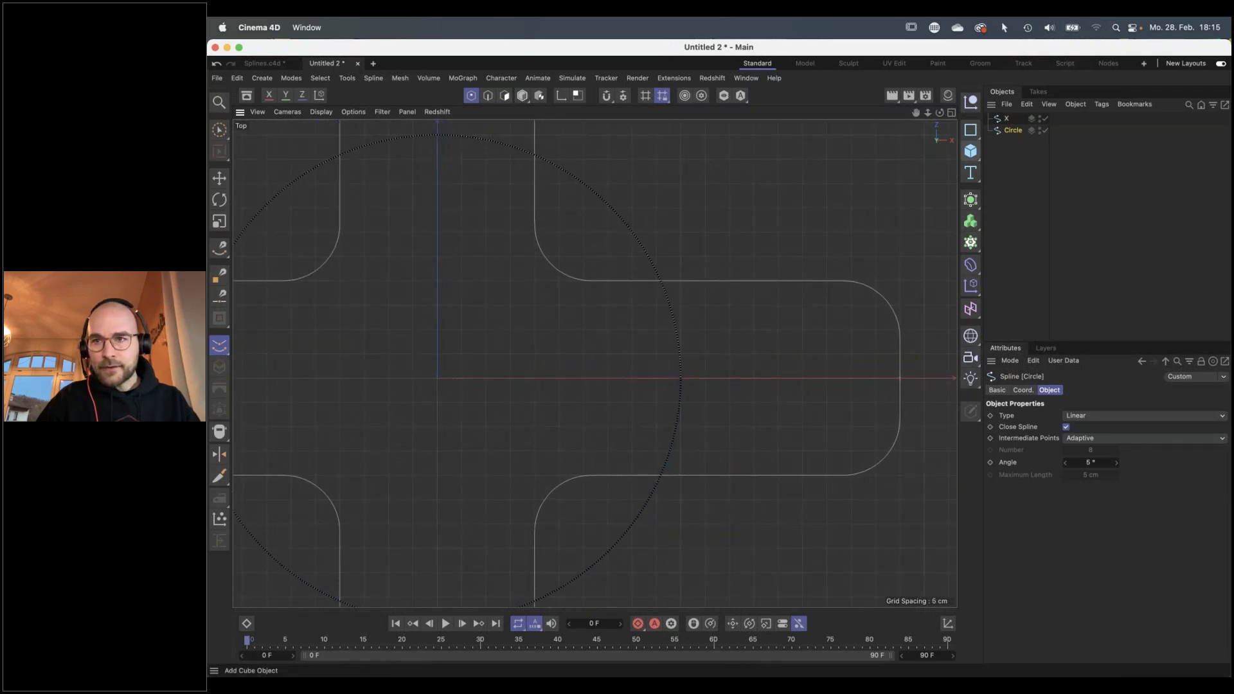
Examine where the X spline's point order starts and find the matching position at the end of its right arm
{"action": "left_click", "coordinate": [1008, 121]}
{"action": "scroll", "coordinate": [756, 375], "scroll_direction": "down", "scroll_amount": 2}
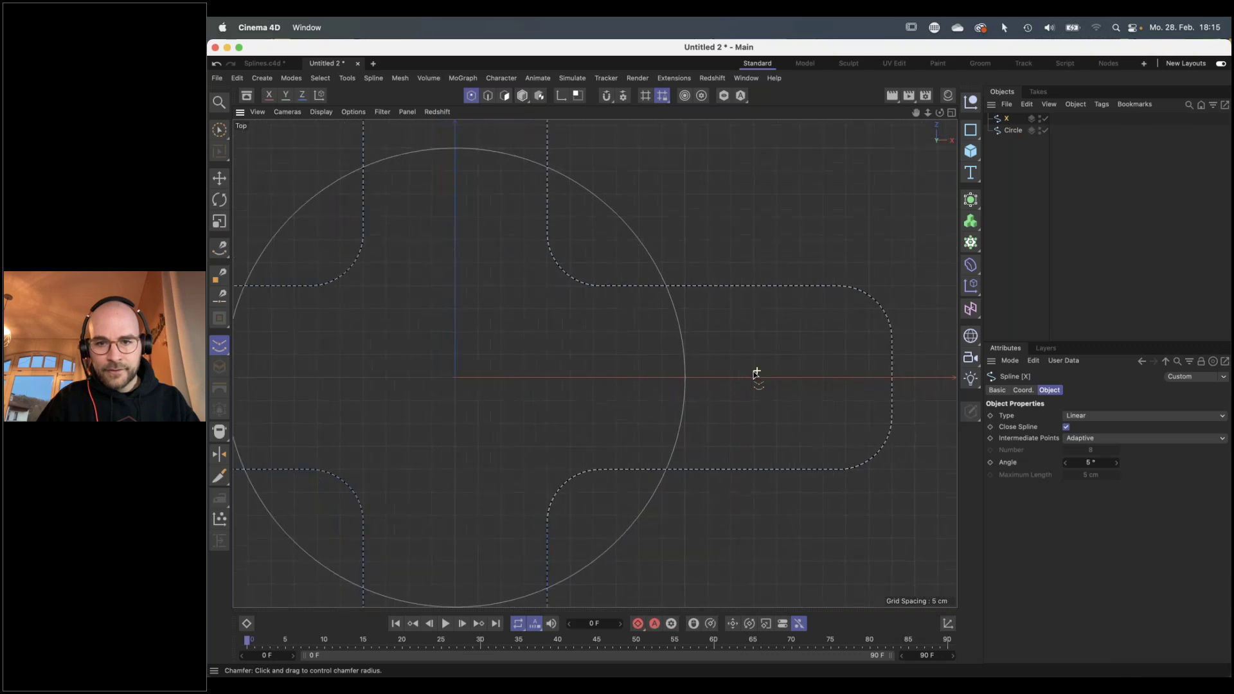
{"action": "middle_click_drag", "start_coordinate": [460, 385], "coordinate": [639, 364]}
{"action": "scroll", "coordinate": [671, 355], "scroll_direction": "up", "scroll_amount": 8}
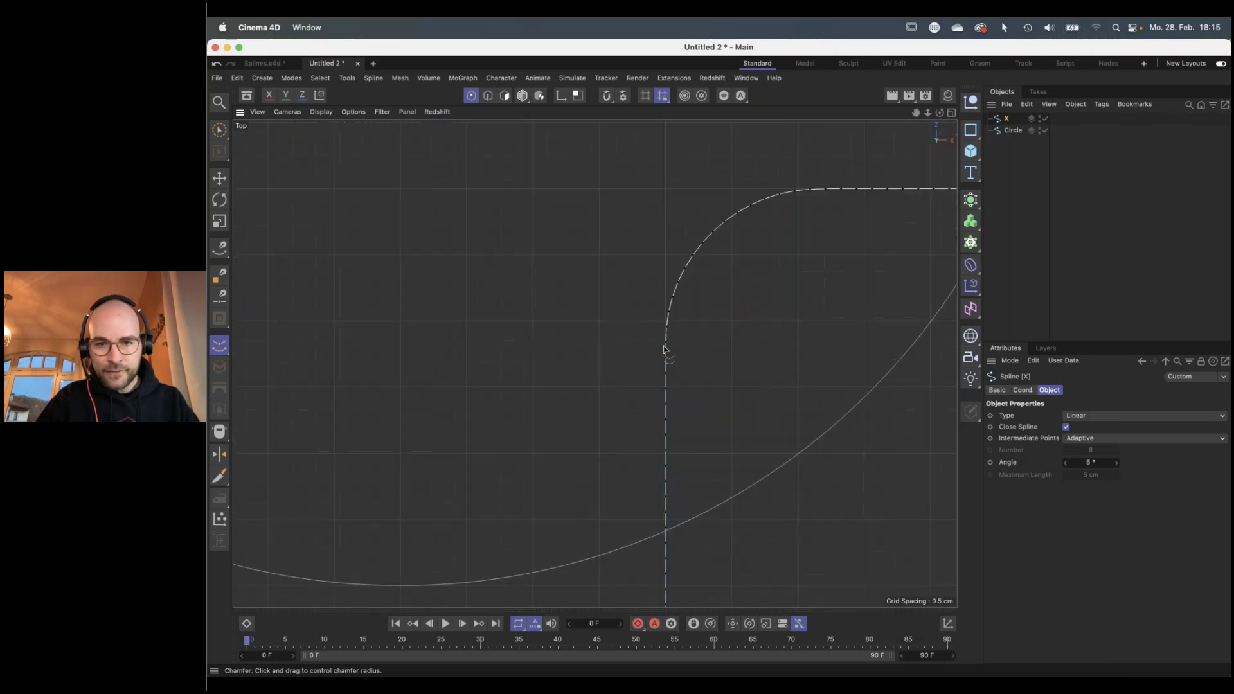
{"action": "middle_click_drag", "start_coordinate": [718, 339], "coordinate": [311, 416]}
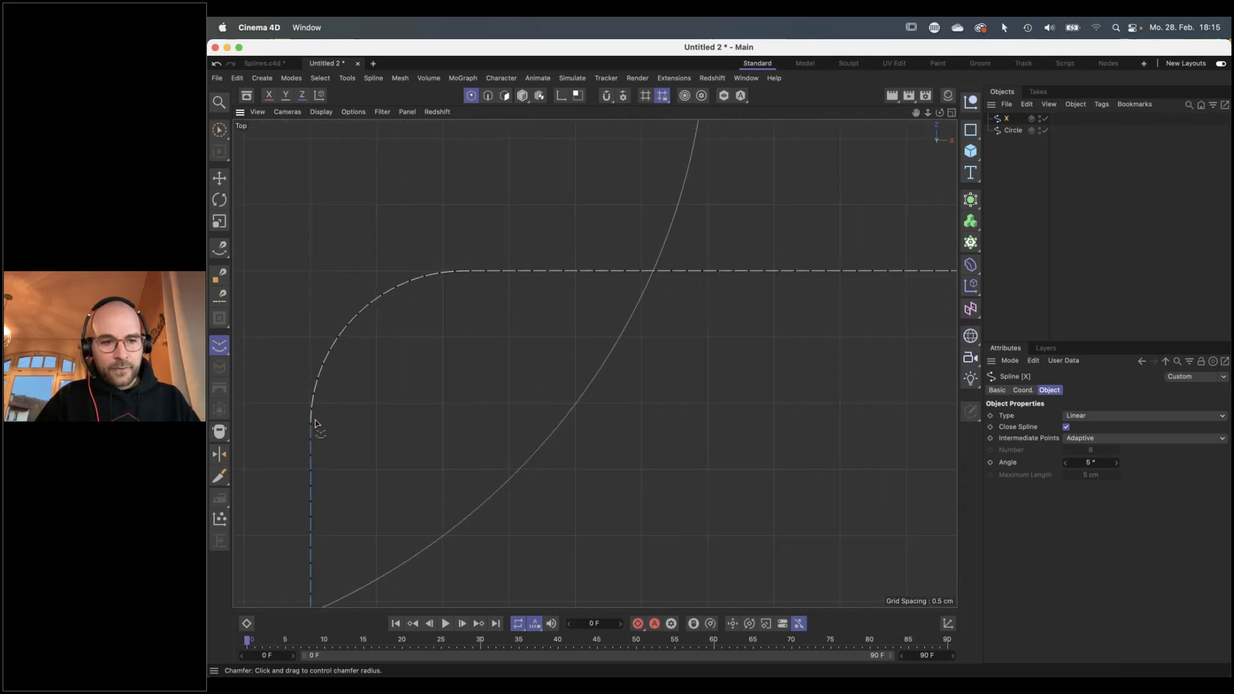
{"action": "scroll", "coordinate": [636, 358], "scroll_direction": "down", "scroll_amount": 8}
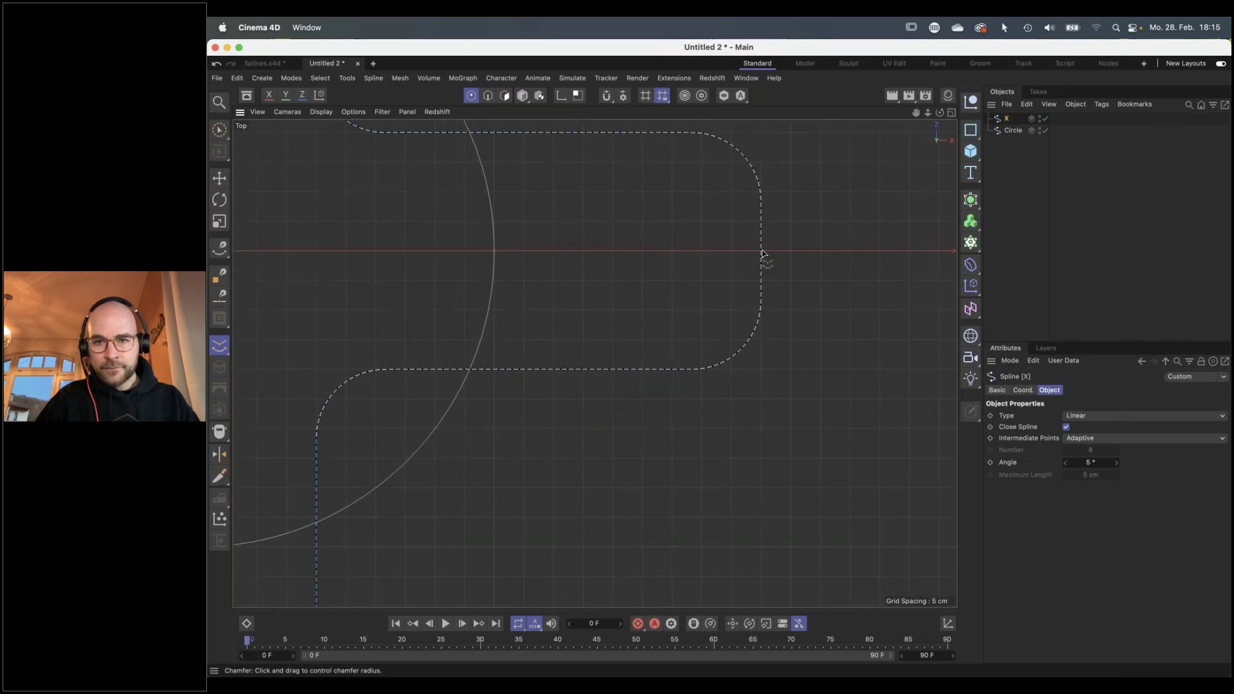
{"action": "scroll", "coordinate": [779, 252], "scroll_direction": "up", "scroll_amount": 1}
{"action": "scroll", "coordinate": [779, 252], "scroll_direction": "up", "scroll_amount": 2}
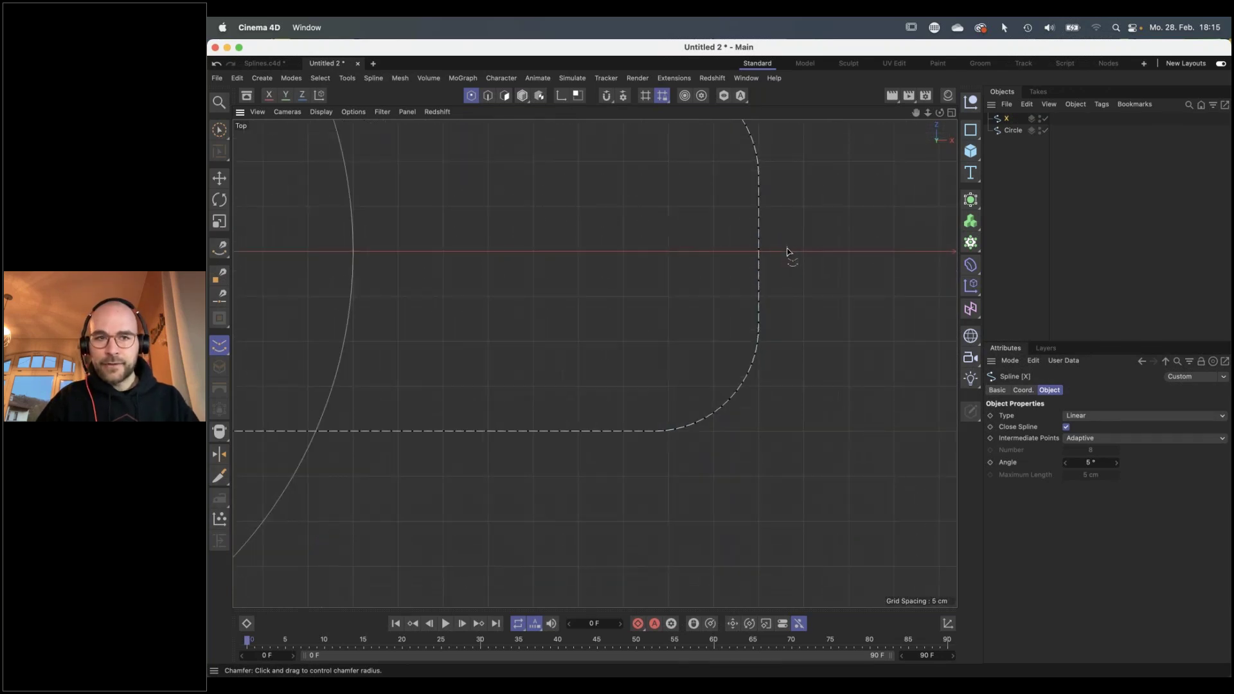
Set the point at the middle of the X spline's right arm end as the spline's first point
{"action": "key", "text": "e"}
{"action": "left_click", "coordinate": [759, 251]}
{"action": "right_click", "coordinate": [784, 273]}
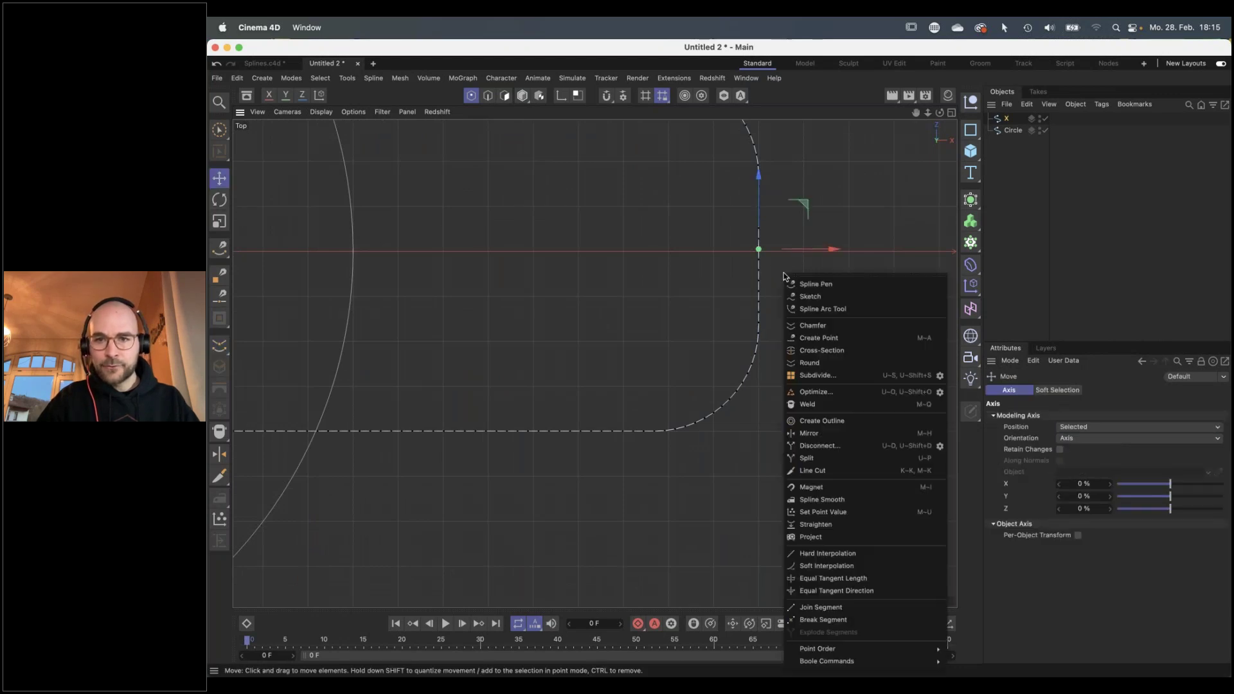
{"action": "mouse_move", "coordinate": [847, 650]}
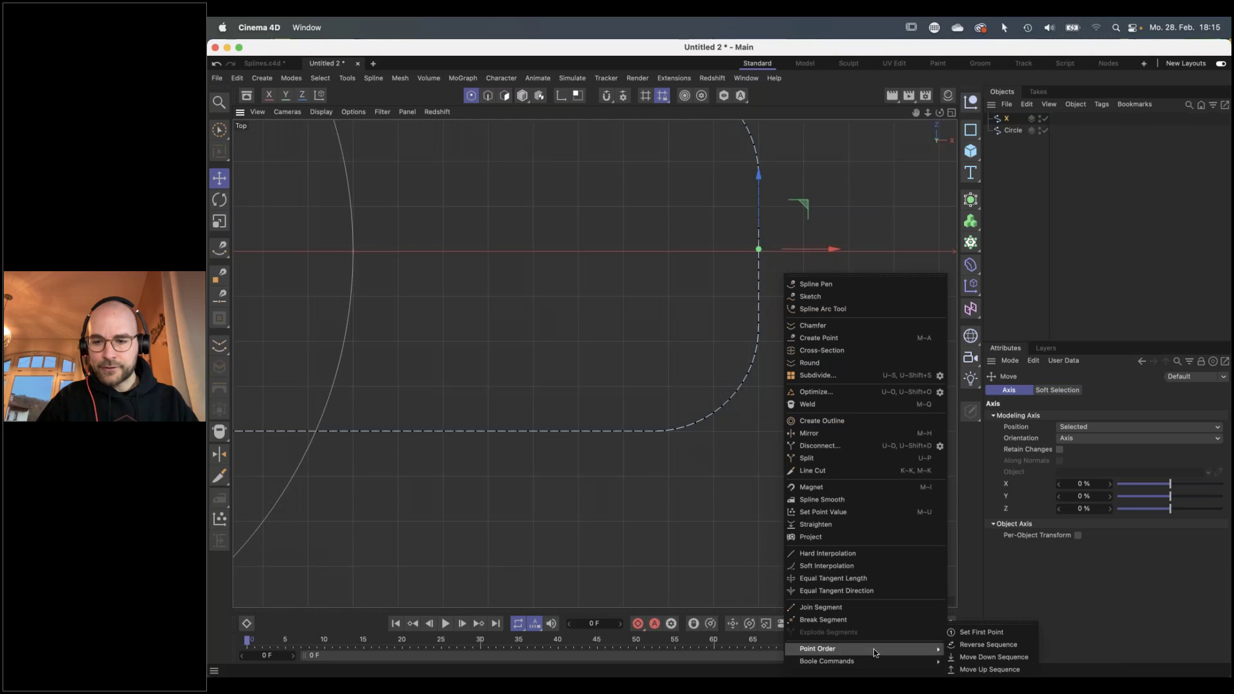
{"action": "left_click", "coordinate": [990, 633]}
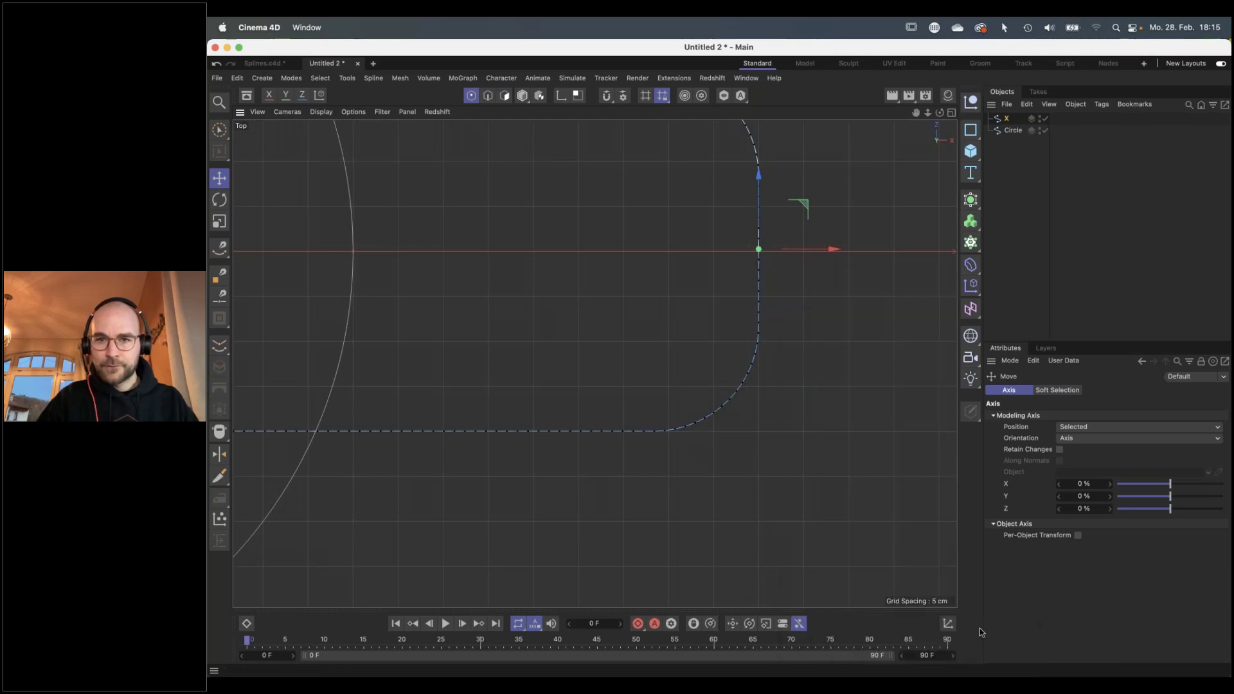
Compare the start points and point order of the X and circle splines with both selected
{"action": "left_click", "coordinate": [1015, 132], "text": "shift"}
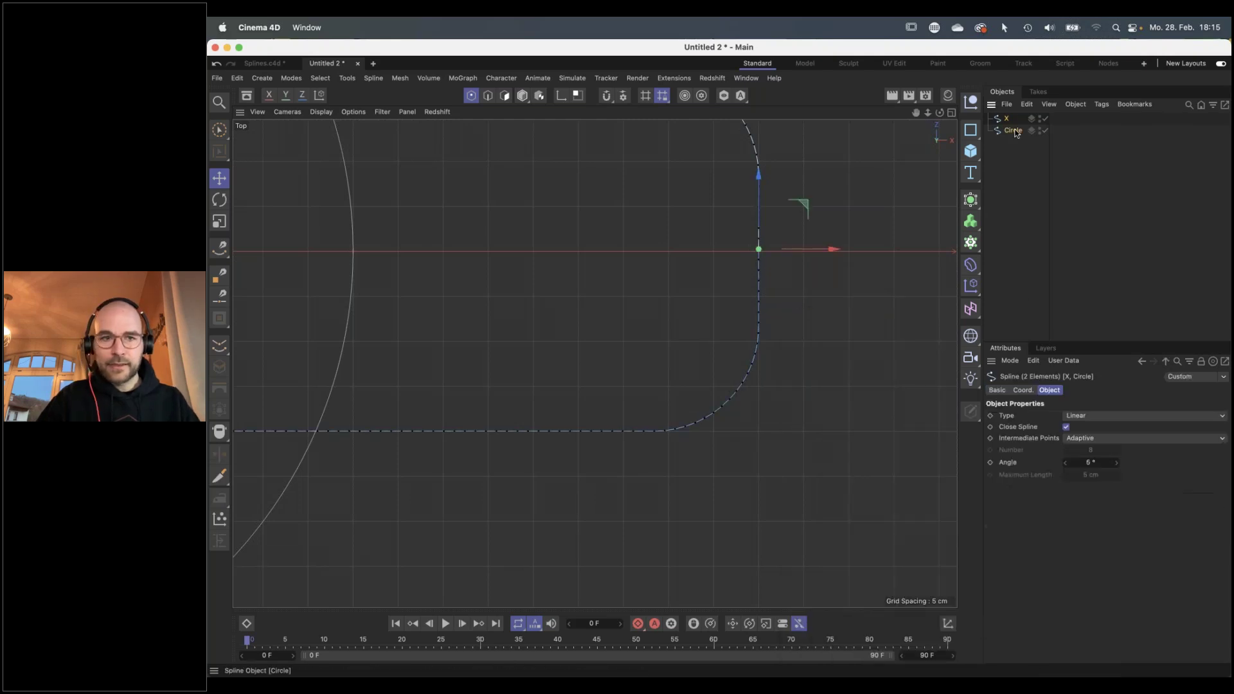
{"action": "middle_click_drag", "start_coordinate": [762, 274], "coordinate": [794, 325], "text": "alt"}
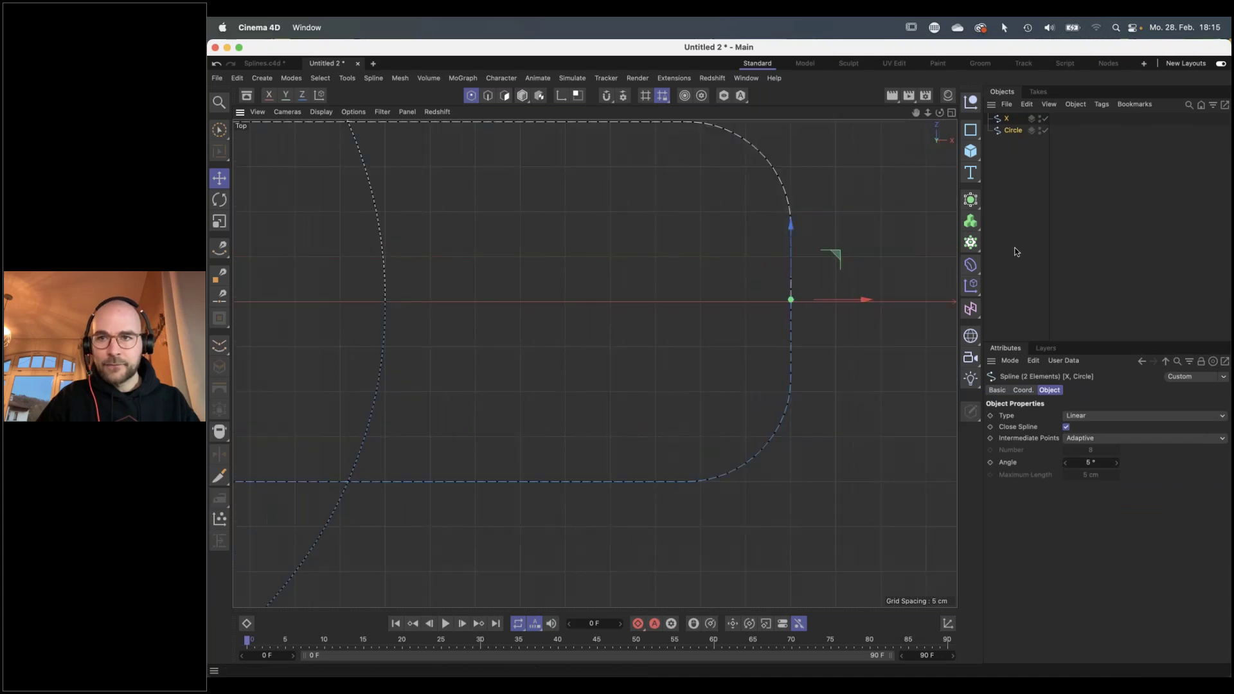
{"action": "left_click", "coordinate": [1014, 248]}
{"action": "left_click", "coordinate": [1014, 130]}
{"action": "left_click", "coordinate": [1008, 119], "text": "shift"}
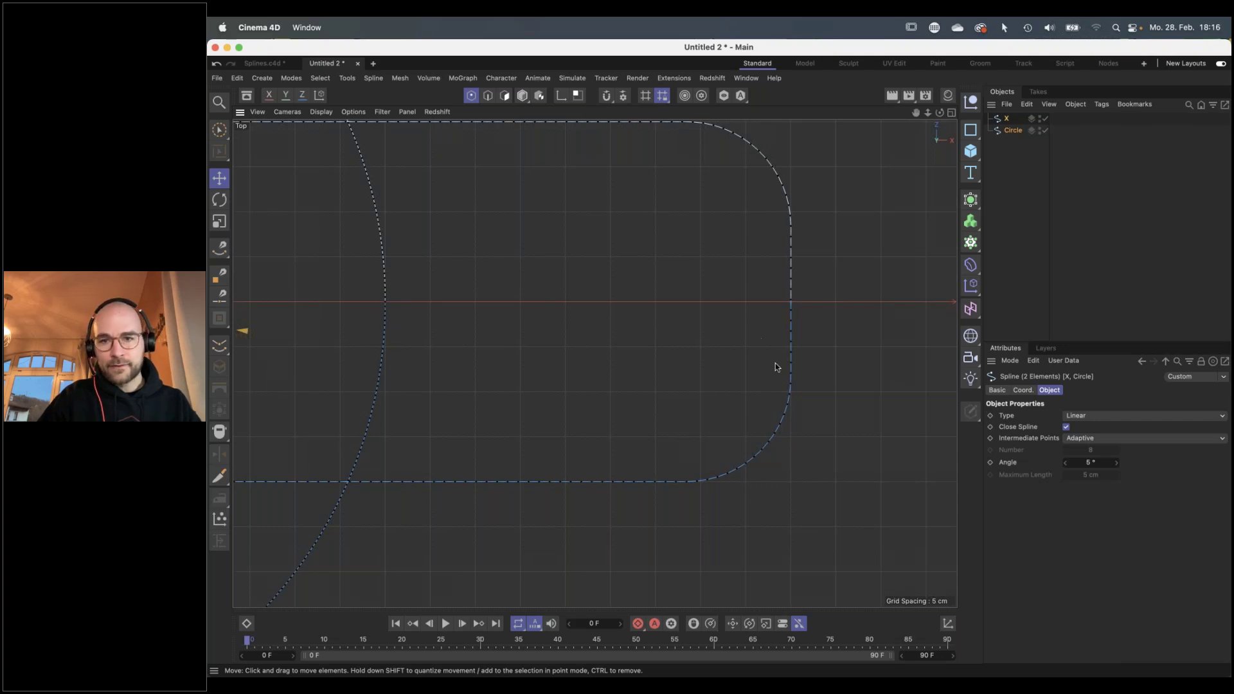
{"action": "scroll", "coordinate": [604, 362], "scroll_direction": "down", "scroll_amount": 5}
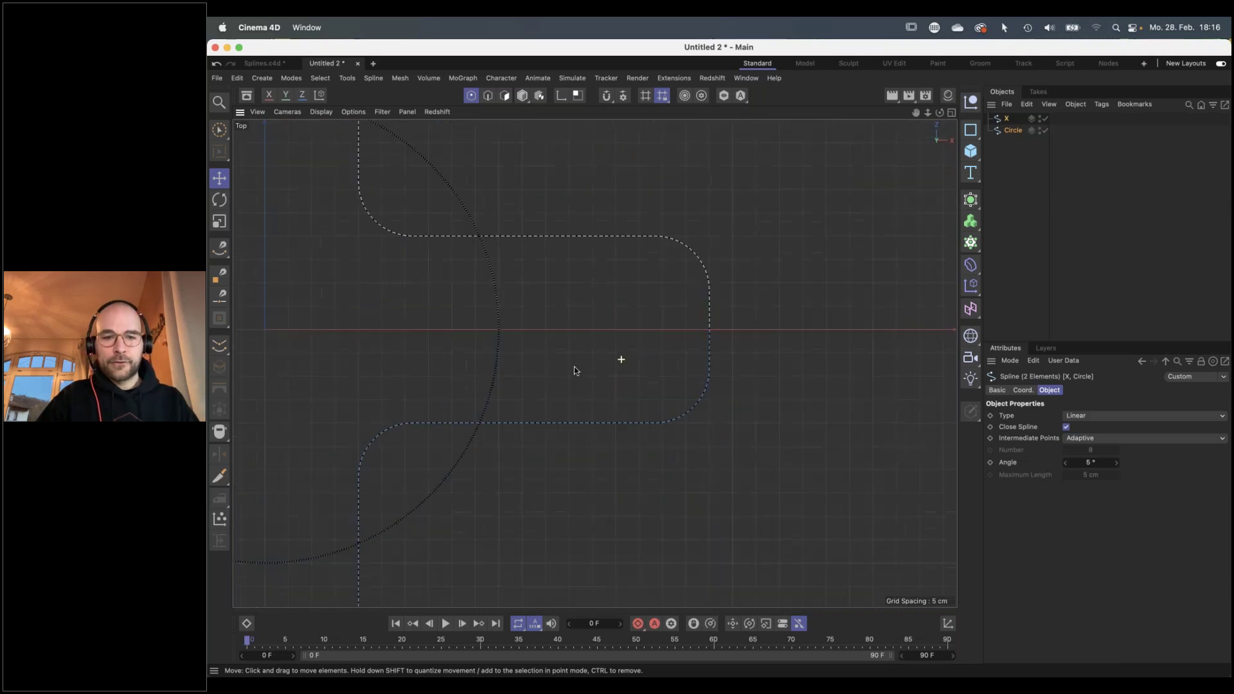
{"action": "scroll", "coordinate": [566, 371], "scroll_direction": "down", "scroll_amount": 3}
{"action": "middle_click_drag", "start_coordinate": [557, 345], "coordinate": [645, 369]}
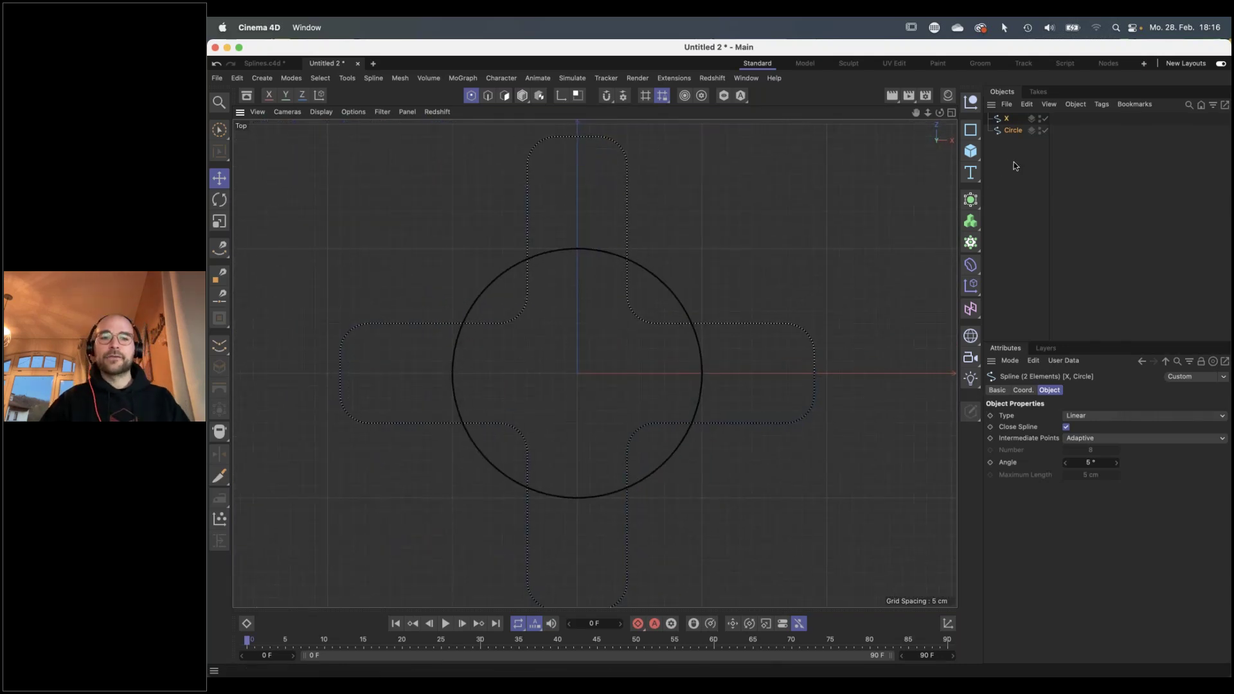
{"action": "left_click", "coordinate": [1020, 186]}
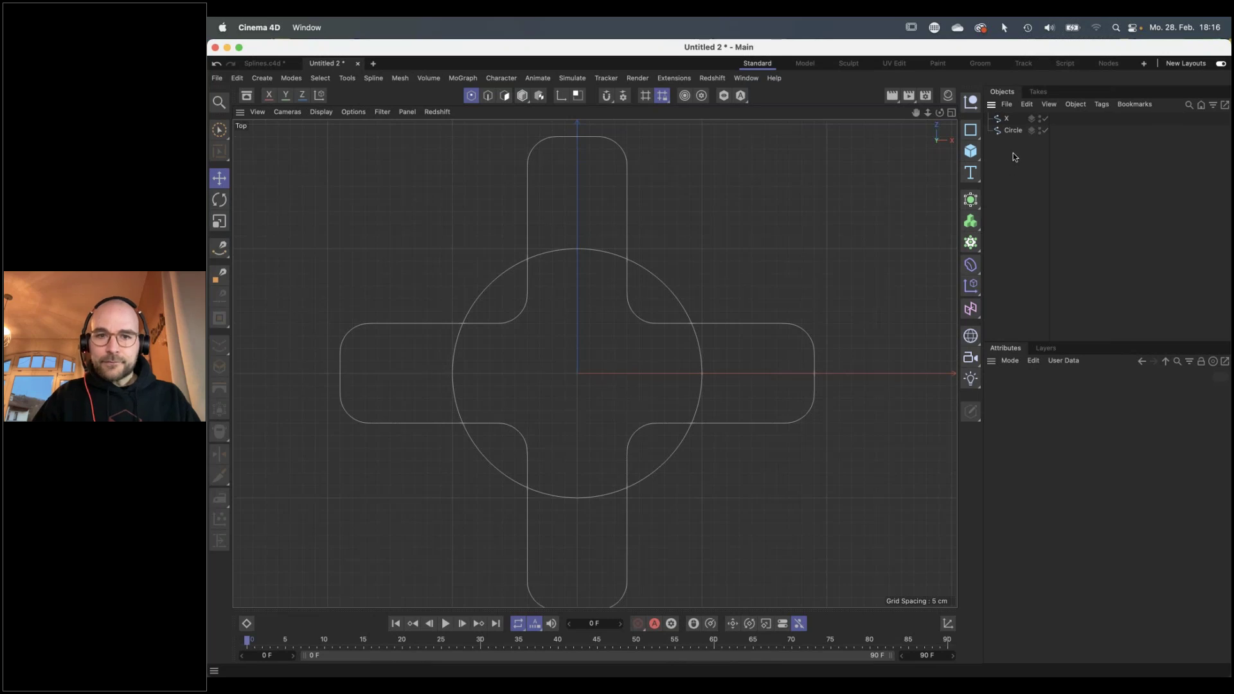
{"action": "scroll", "coordinate": [758, 324], "scroll_direction": "up", "scroll_amount": 3}
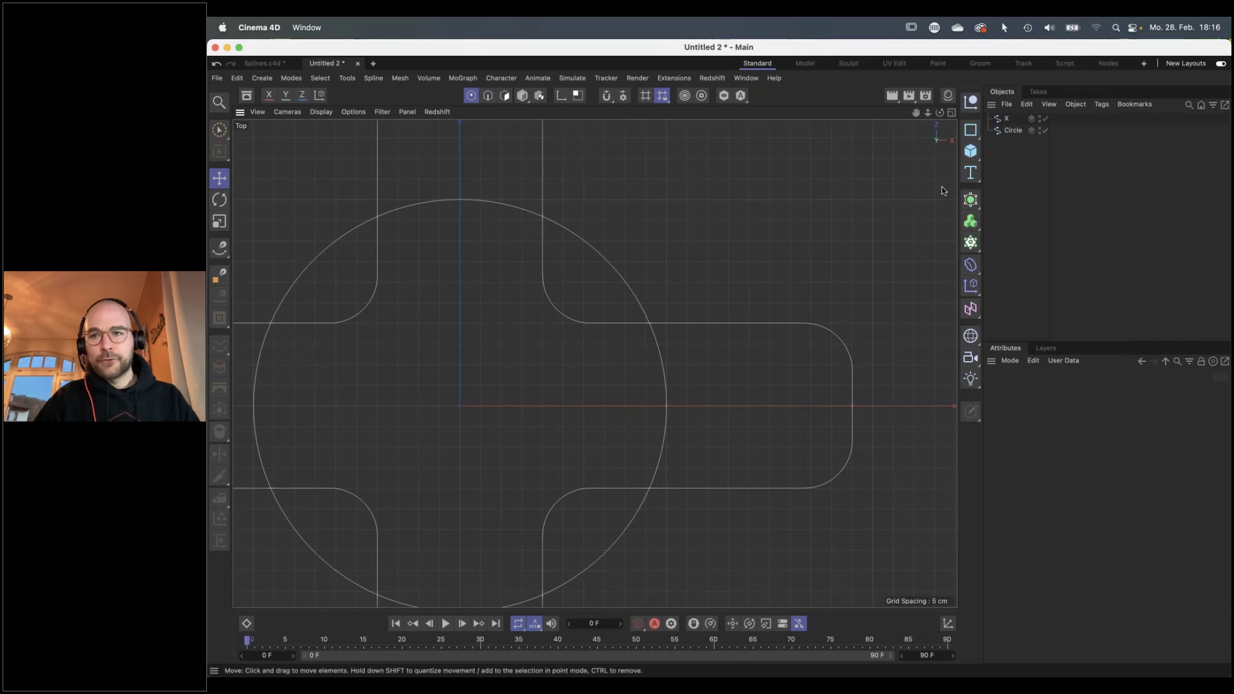
Add a Pose Morph tag to the circle spline with Points mixing enabled
{"action": "right_click", "coordinate": [1008, 133]}
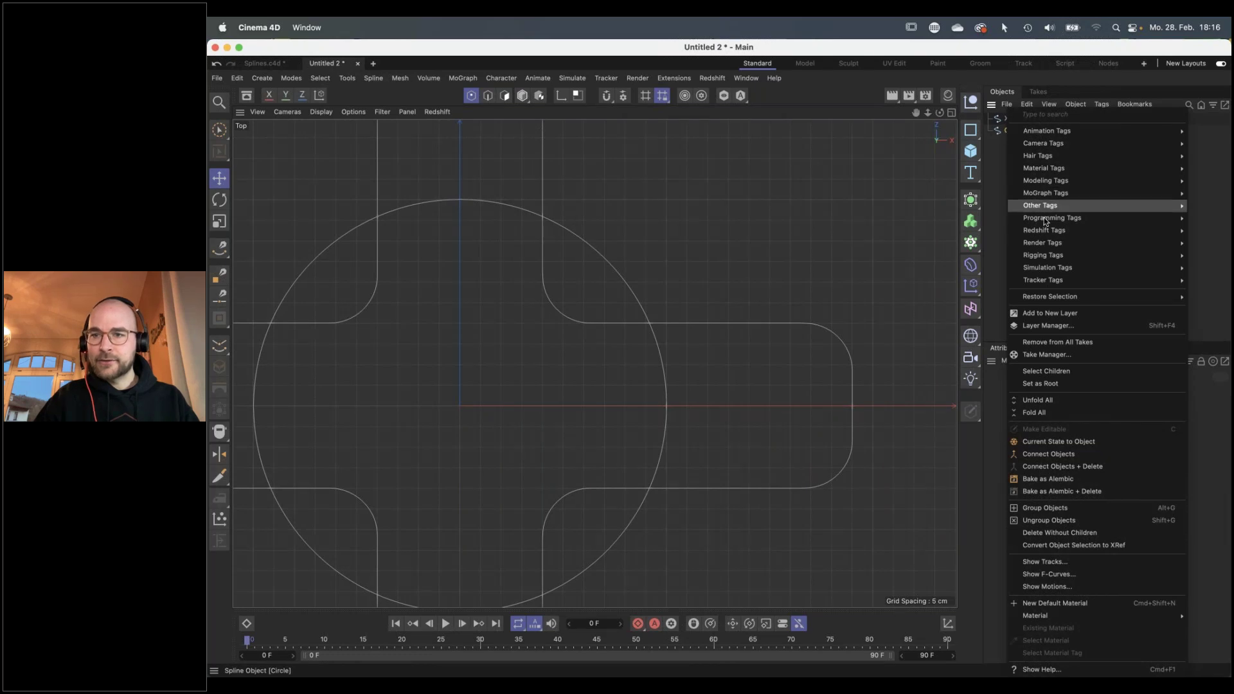
{"action": "mouse_move", "coordinate": [1052, 258]}
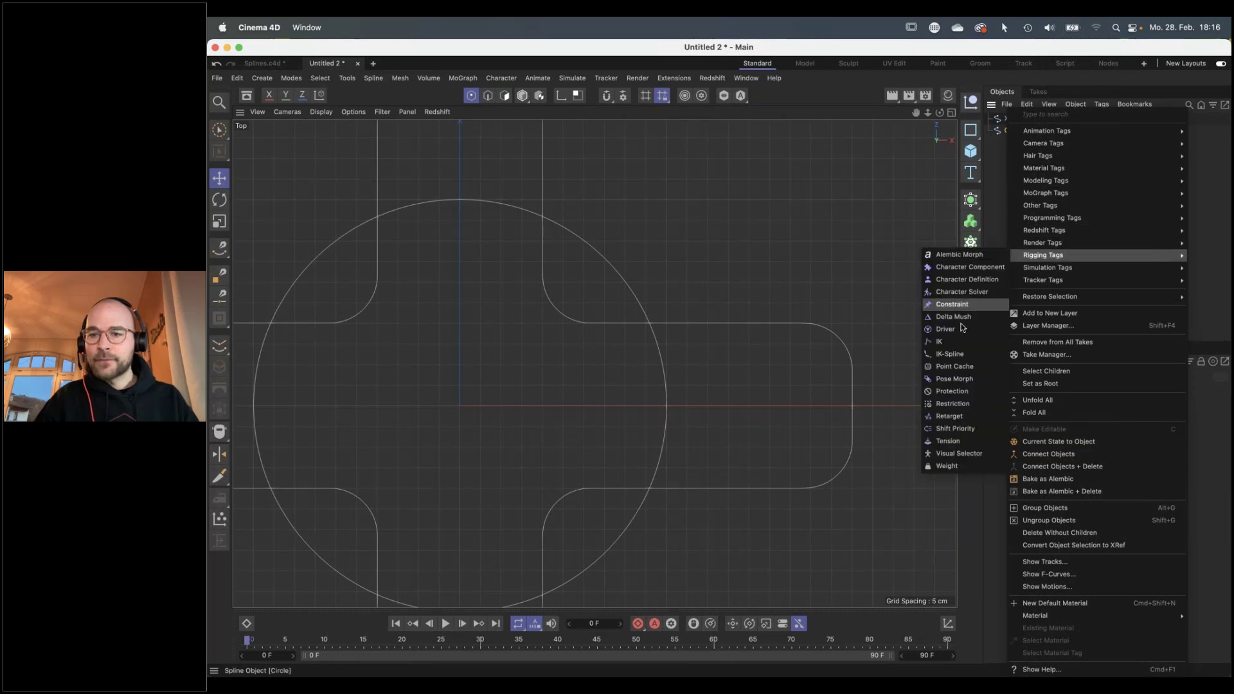
{"action": "left_click", "coordinate": [955, 380]}
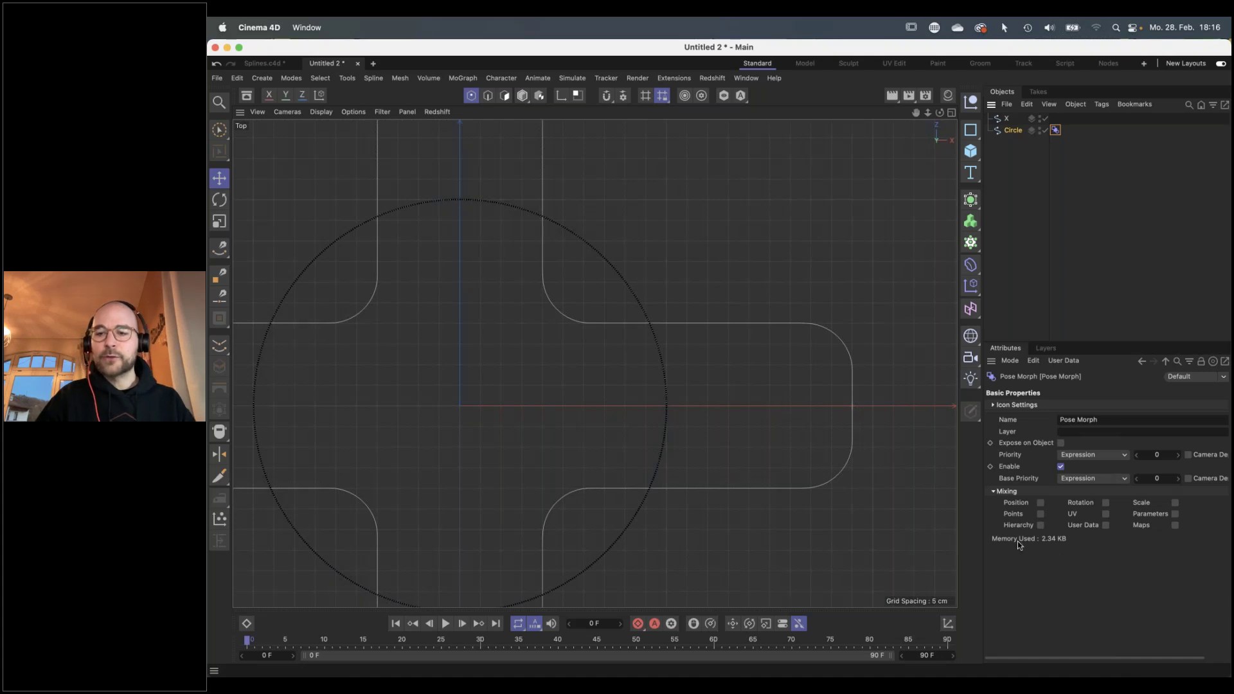
{"action": "left_click", "coordinate": [1041, 514]}
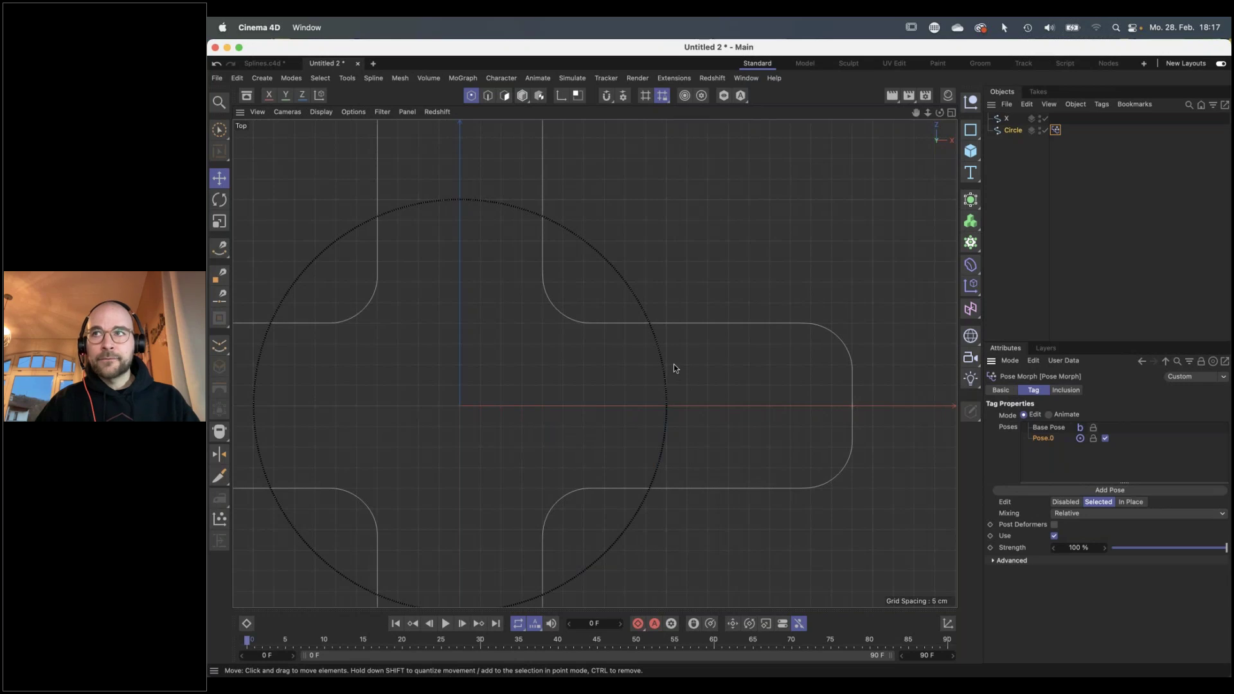
Inspect the X spline's points around its right arm, toggling Close Spline off and back on
{"action": "left_click", "coordinate": [846, 341]}
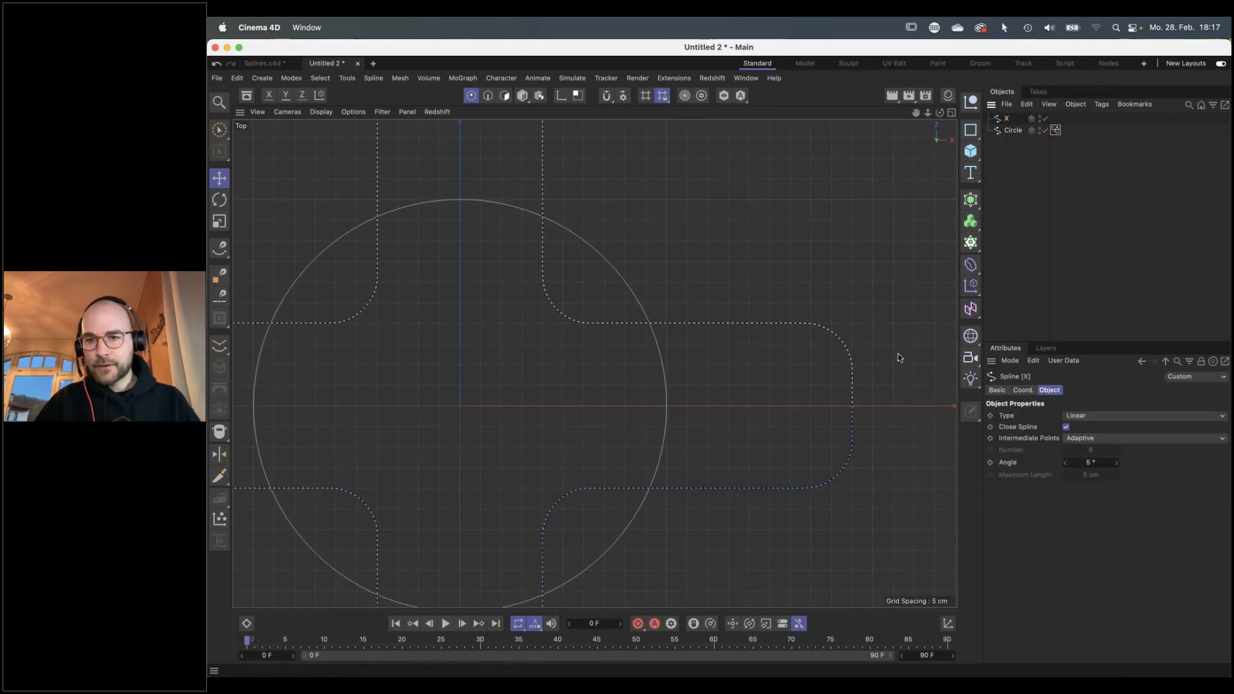
{"action": "scroll", "coordinate": [846, 346], "scroll_direction": "up", "scroll_amount": 5}
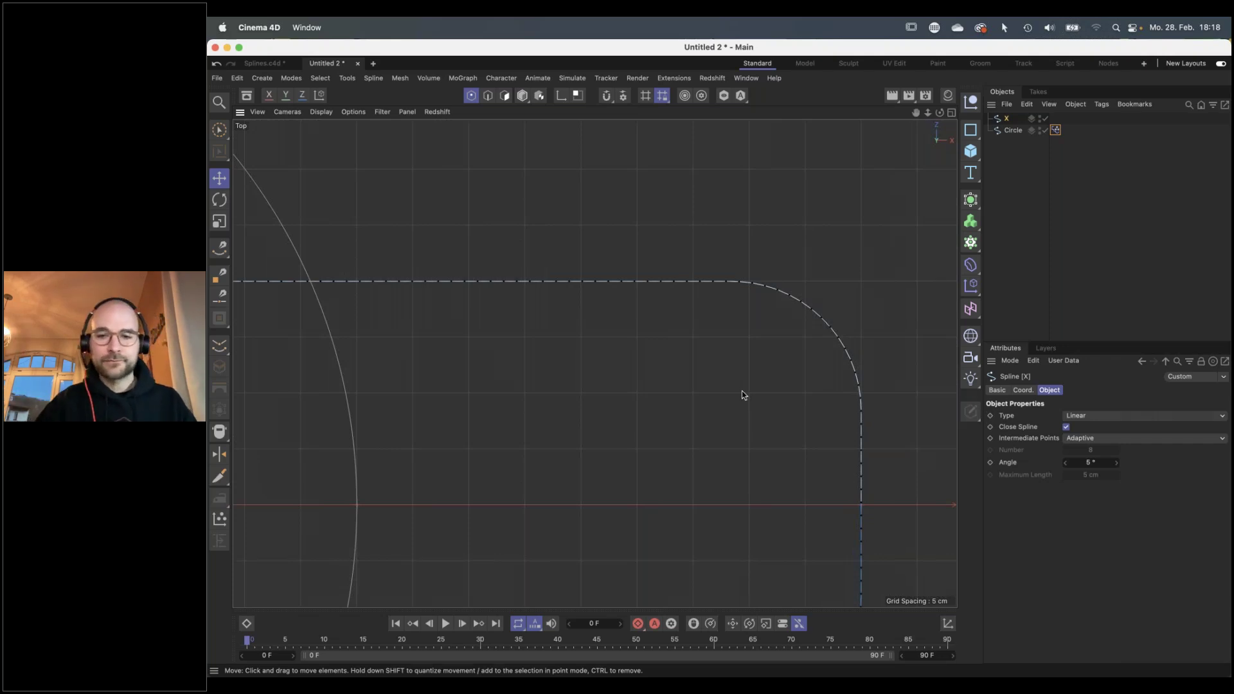
{"action": "scroll", "coordinate": [775, 369], "scroll_direction": "down", "scroll_amount": 3}
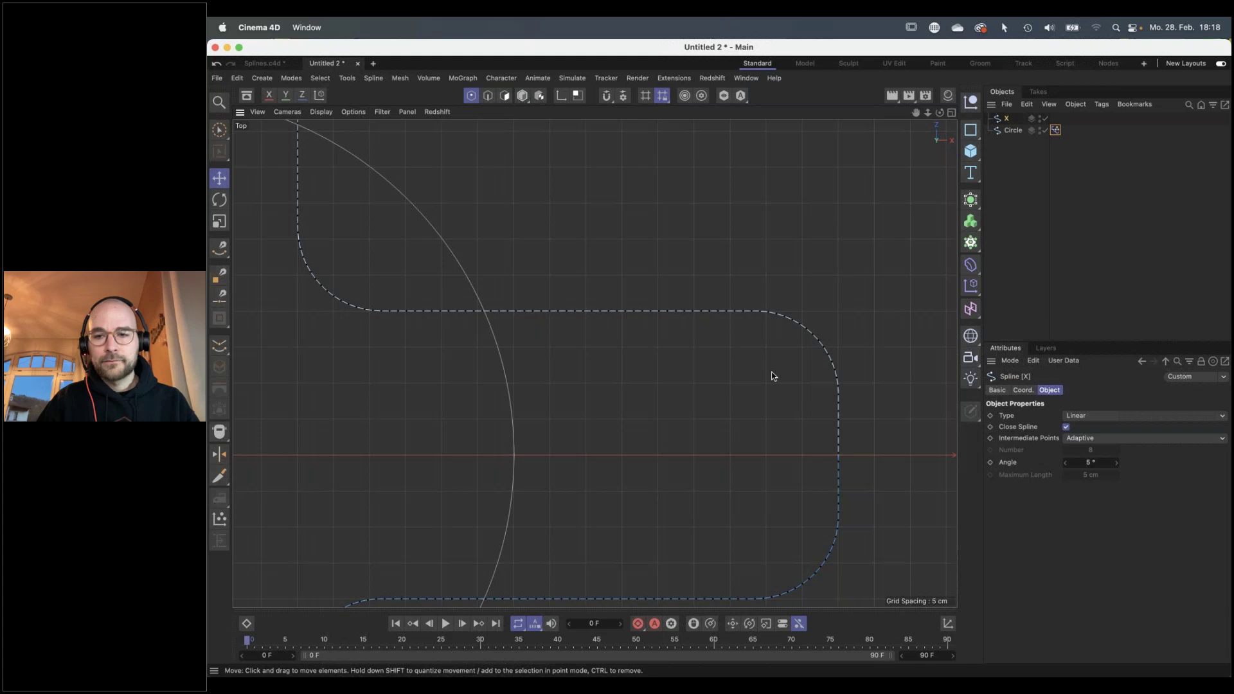
{"action": "left_click", "coordinate": [1067, 427]}
{"action": "left_click", "coordinate": [1066, 427]}
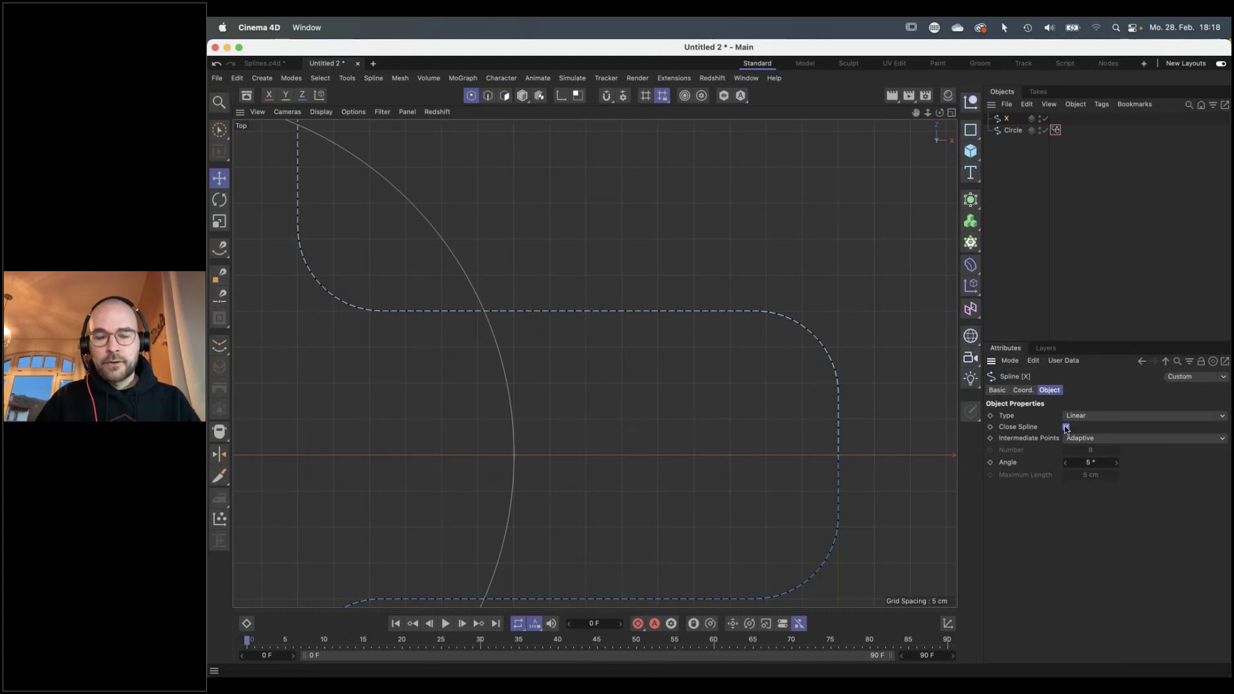
Turn off Close Spline for the circle spline
{"action": "left_click", "coordinate": [514, 443]}
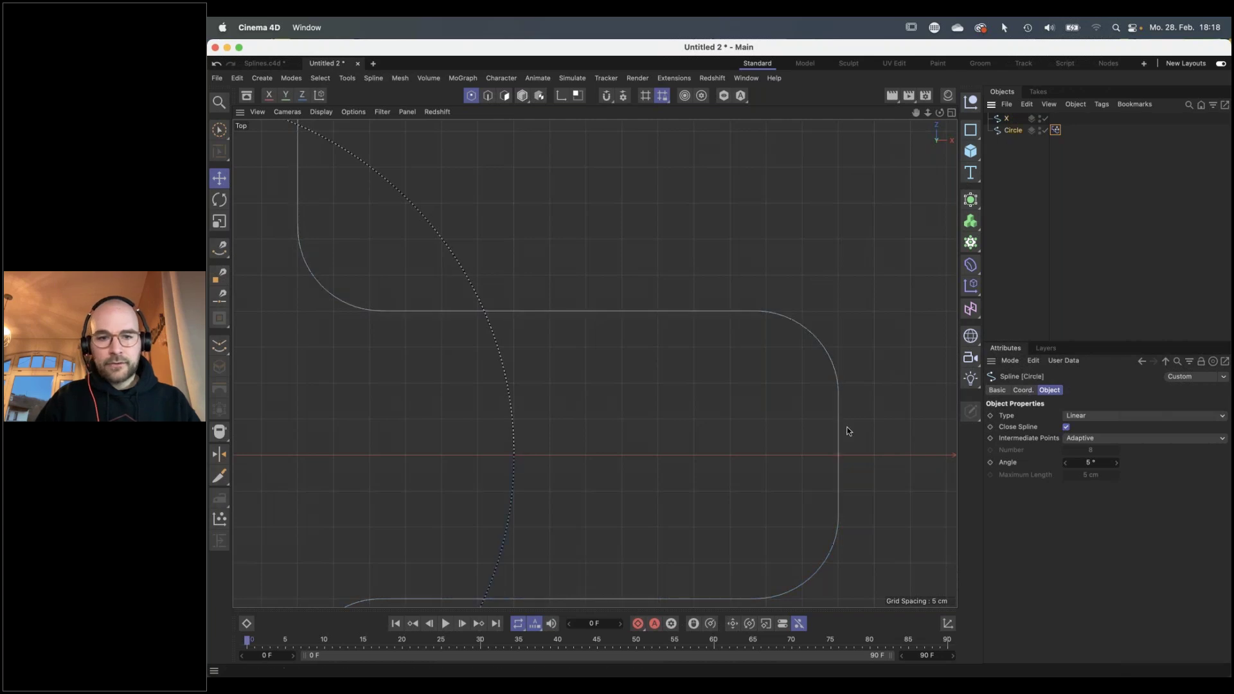
{"action": "middle_click_drag", "start_coordinate": [513, 444], "coordinate": [601, 403], "text": "alt"}
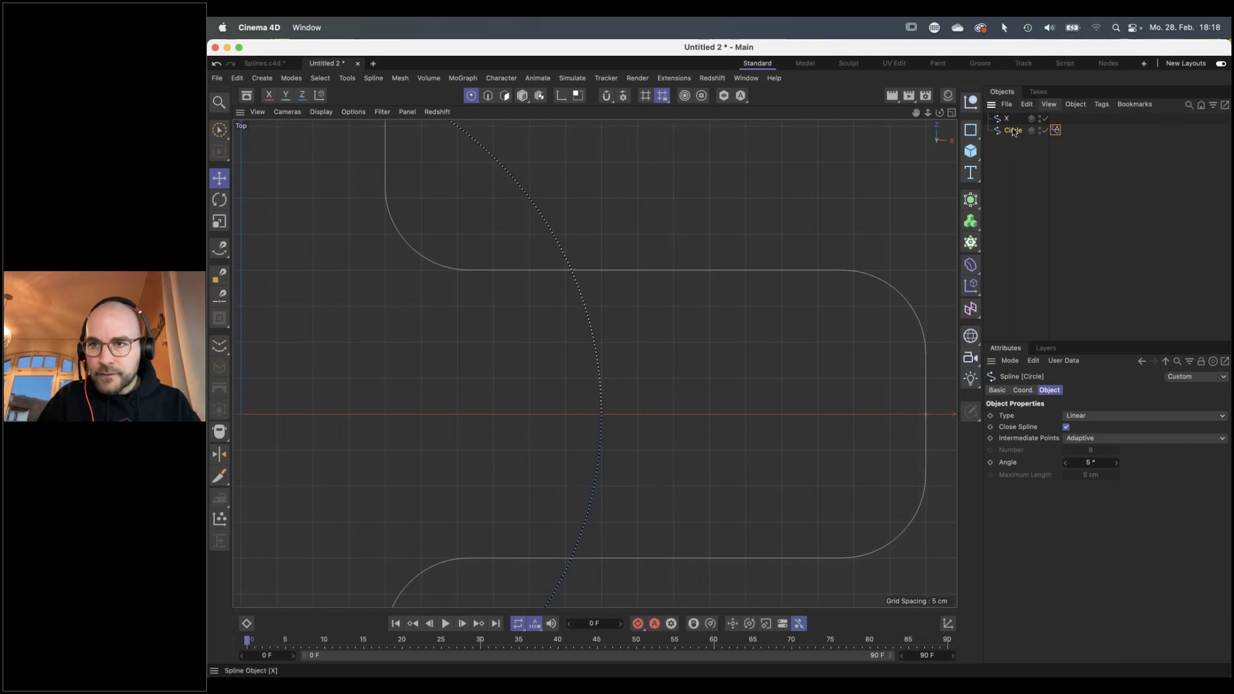
{"action": "scroll", "coordinate": [638, 403], "scroll_direction": "up", "scroll_amount": 10}
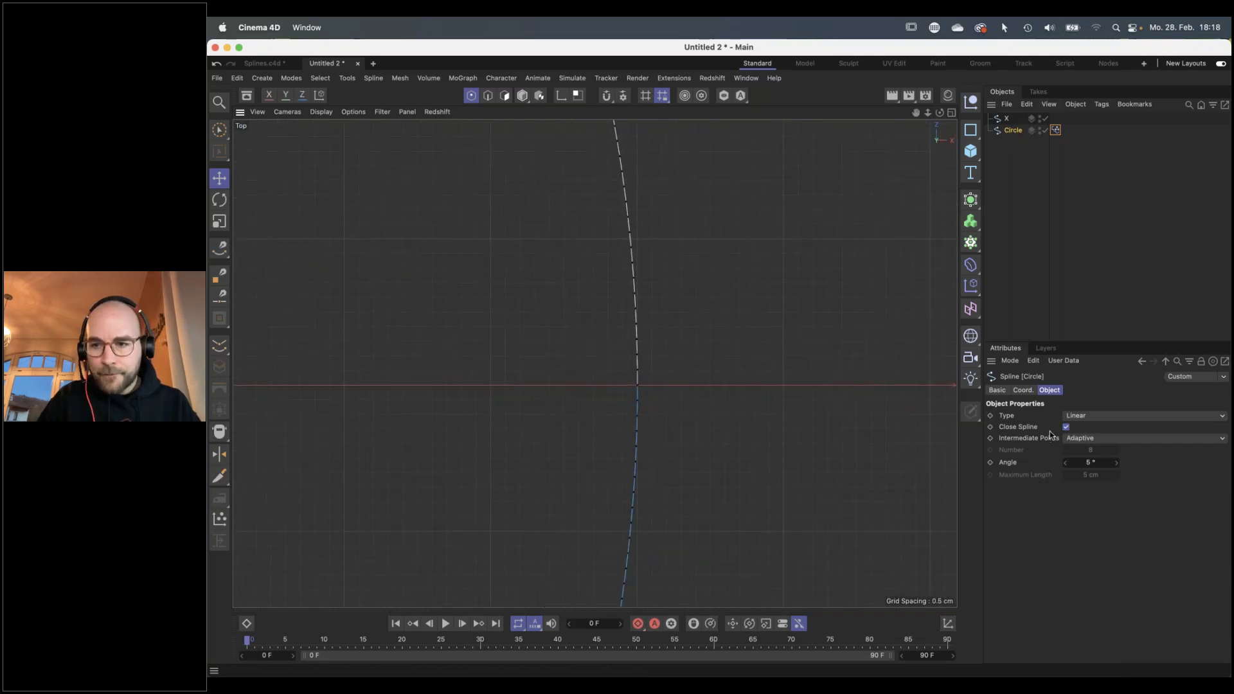
{"action": "left_click", "coordinate": [1066, 427]}
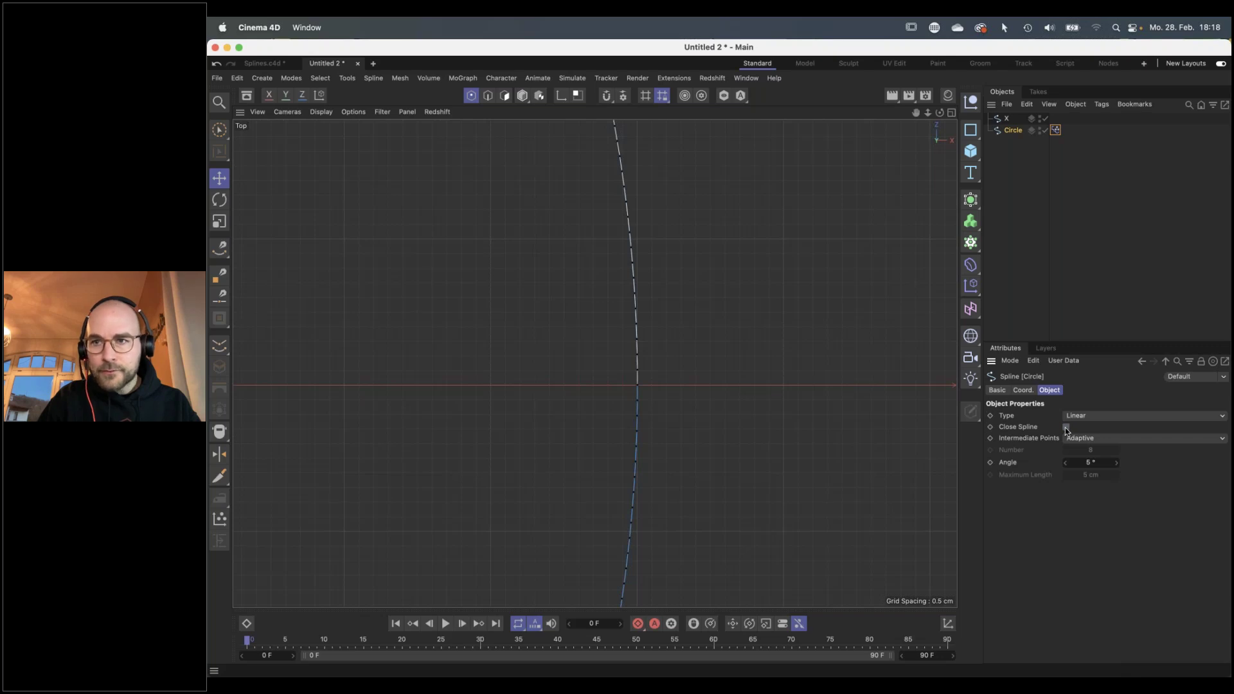
Remove the Pose Morph tag from the circle spline and inspect where the spline starts and ends
{"action": "left_click", "coordinate": [1060, 162]}
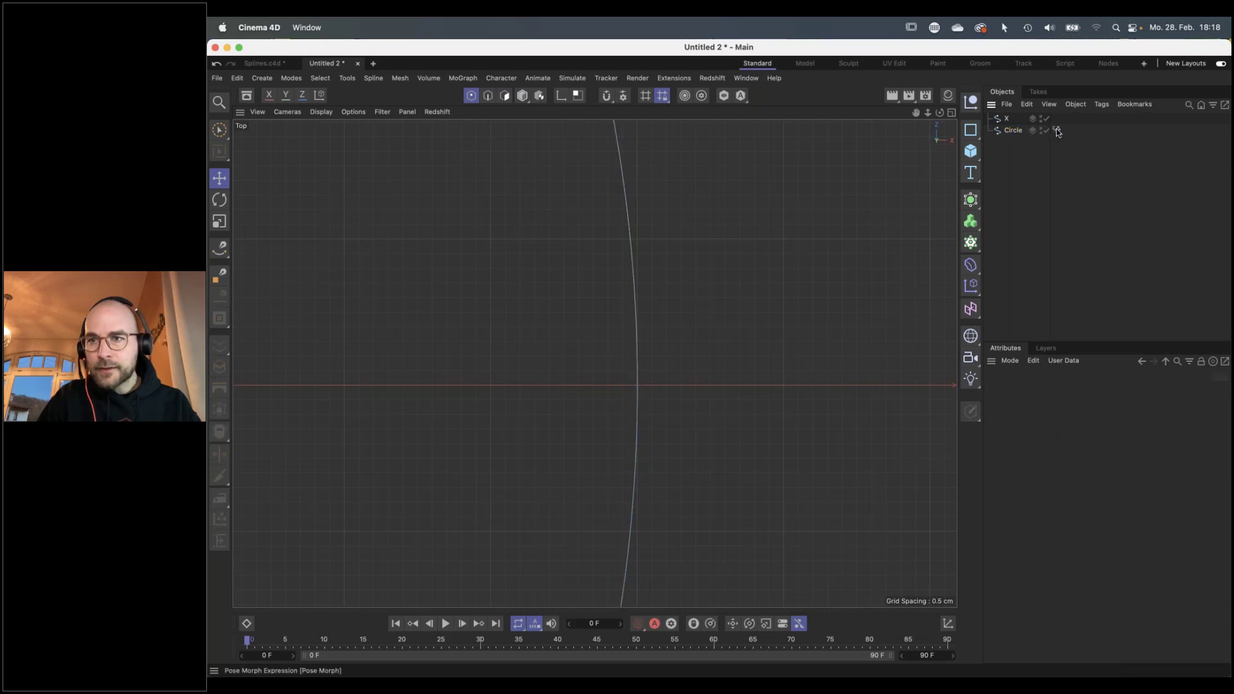
{"action": "left_click", "coordinate": [1057, 130]}
{"action": "left_click", "coordinate": [1041, 147]}
{"action": "left_click", "coordinate": [1058, 133]}
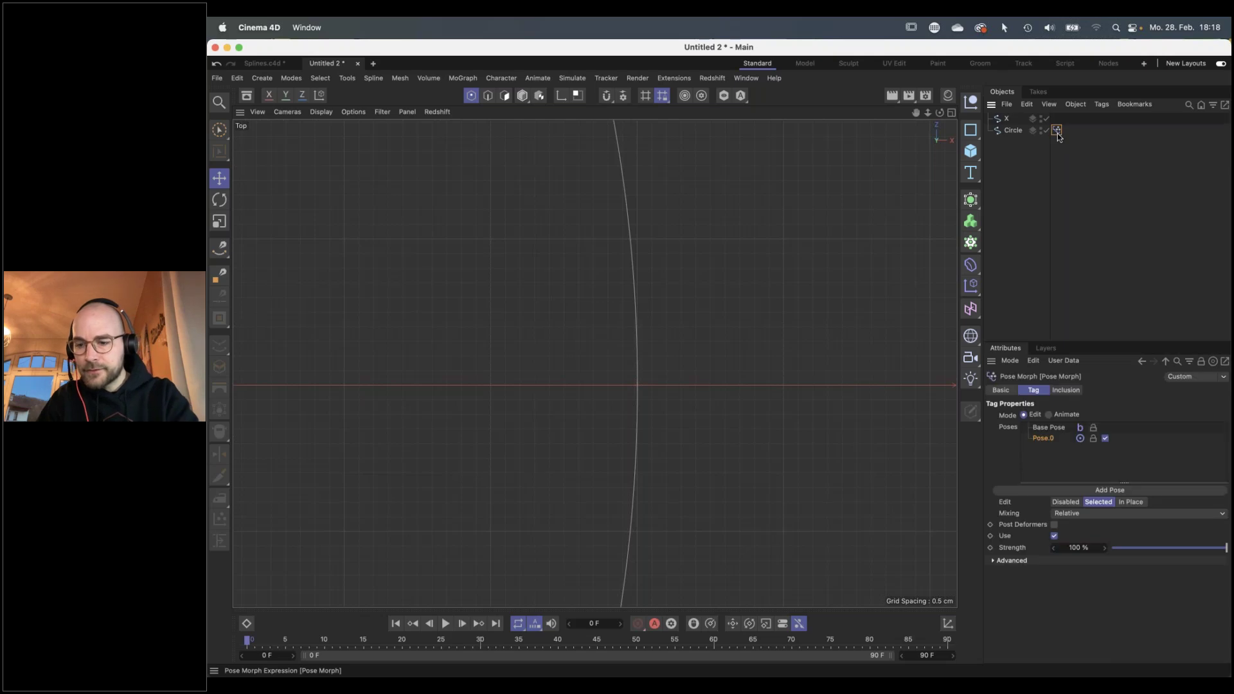
{"action": "key", "text": "Delete"}
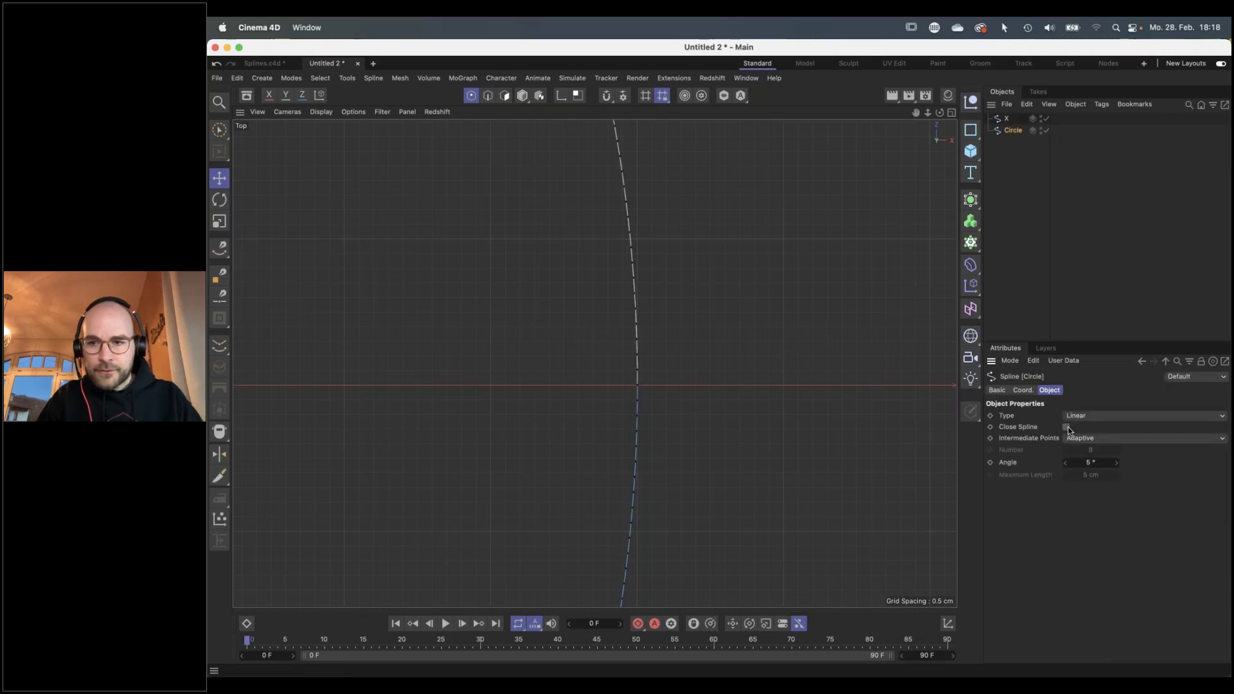
{"action": "scroll", "coordinate": [562, 410], "scroll_direction": "down", "scroll_amount": 10}
{"action": "scroll", "coordinate": [592, 360], "scroll_direction": "up", "scroll_amount": 6}
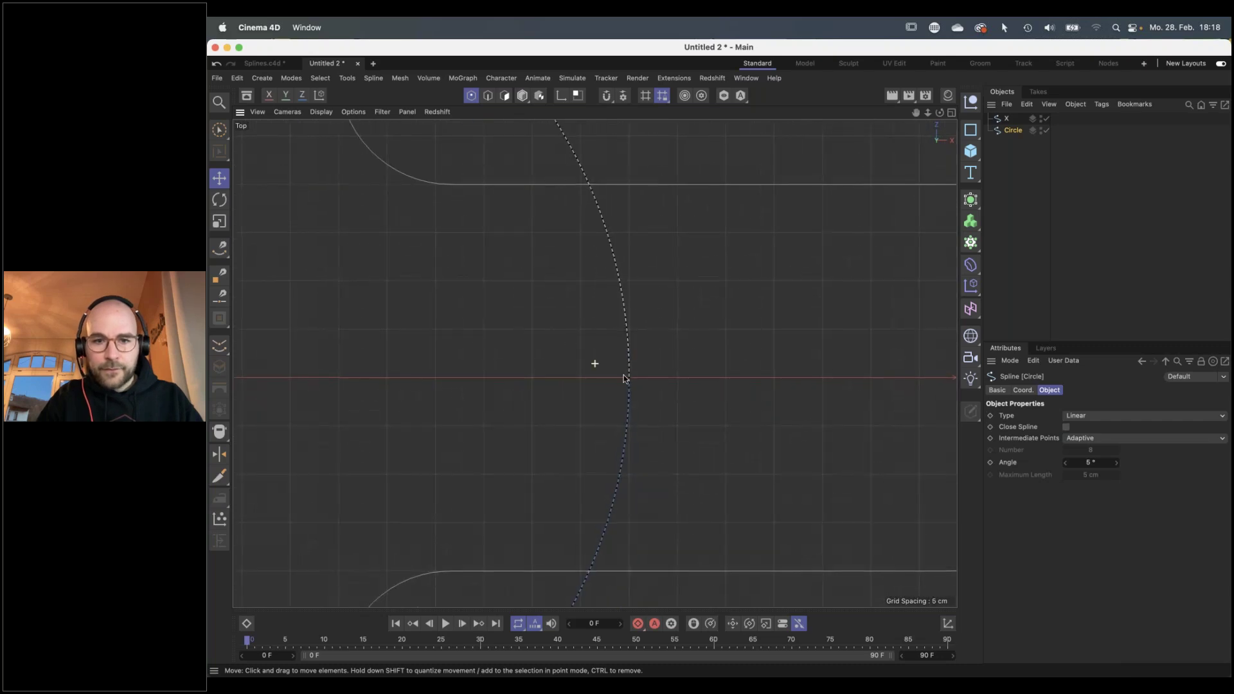
Create a new circle spline in the XZ plane and make it editable
{"action": "key", "text": "h"}
{"action": "left_click", "coordinate": [971, 129]}
{"action": "left_click", "coordinate": [1069, 147]}
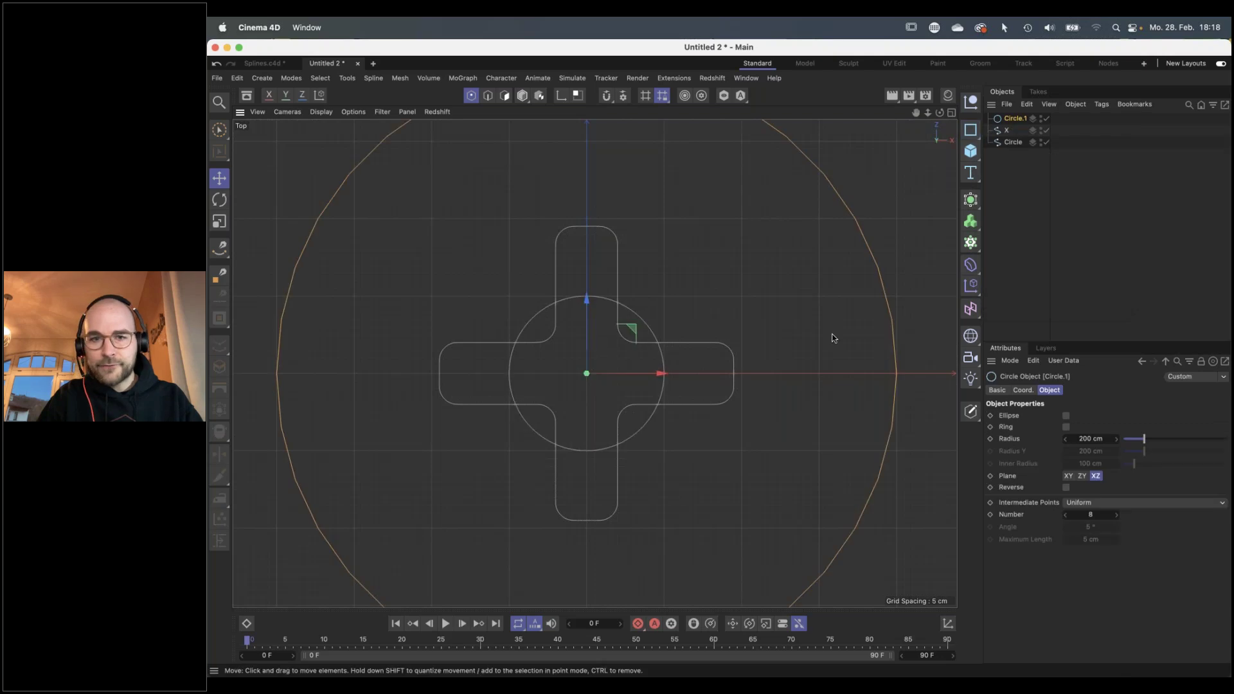
{"action": "left_click", "coordinate": [971, 412]}
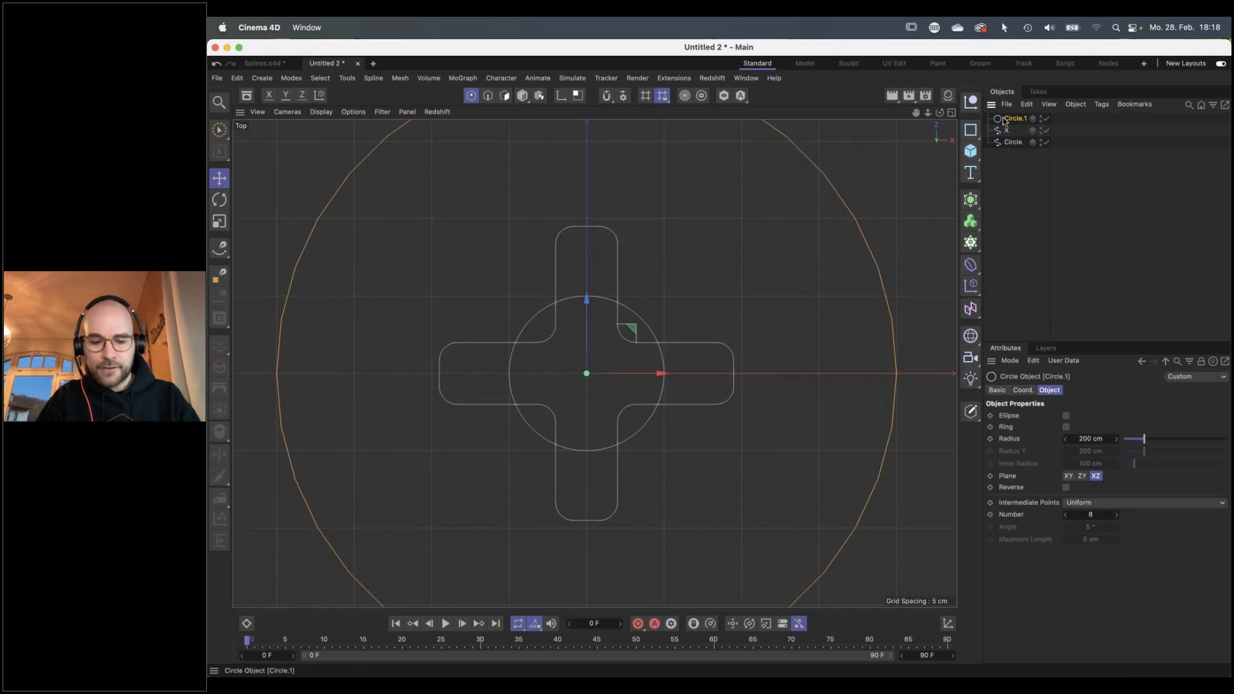
Turn off Close Spline for the new editable circle
{"action": "middle_click_drag", "start_coordinate": [870, 382], "coordinate": [819, 368], "text": "alt"}
{"action": "left_click", "coordinate": [1066, 427]}
{"action": "middle_click_drag", "start_coordinate": [779, 433], "coordinate": [739, 391], "text": "alt"}
{"action": "scroll", "coordinate": [715, 381], "scroll_direction": "down", "scroll_amount": 3}
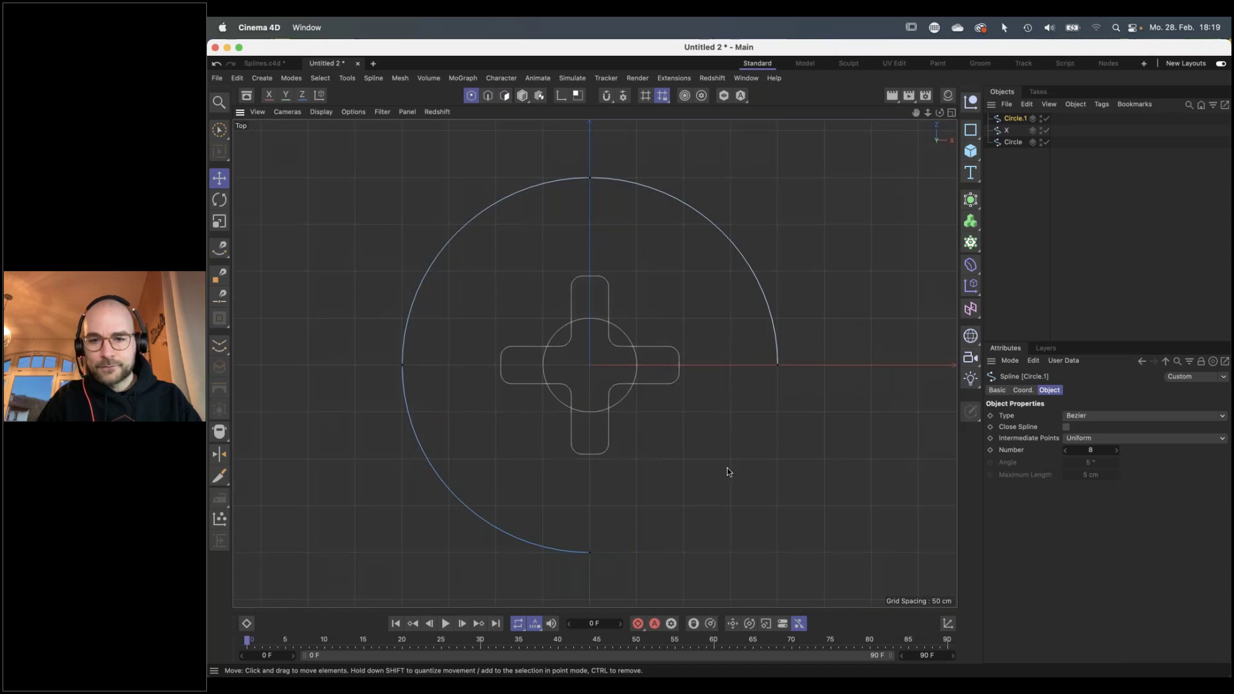
Check the new circle's two open end points and delete this test circle
{"action": "left_click", "coordinate": [776, 364]}
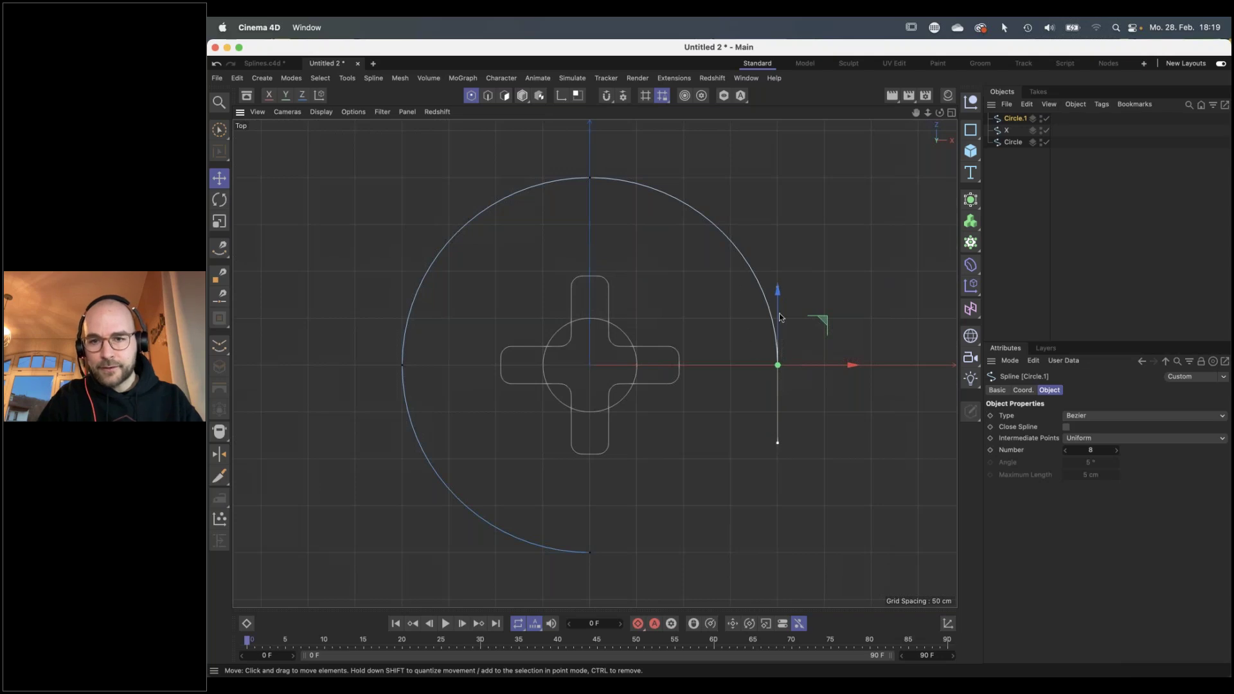
{"action": "left_click", "coordinate": [589, 553]}
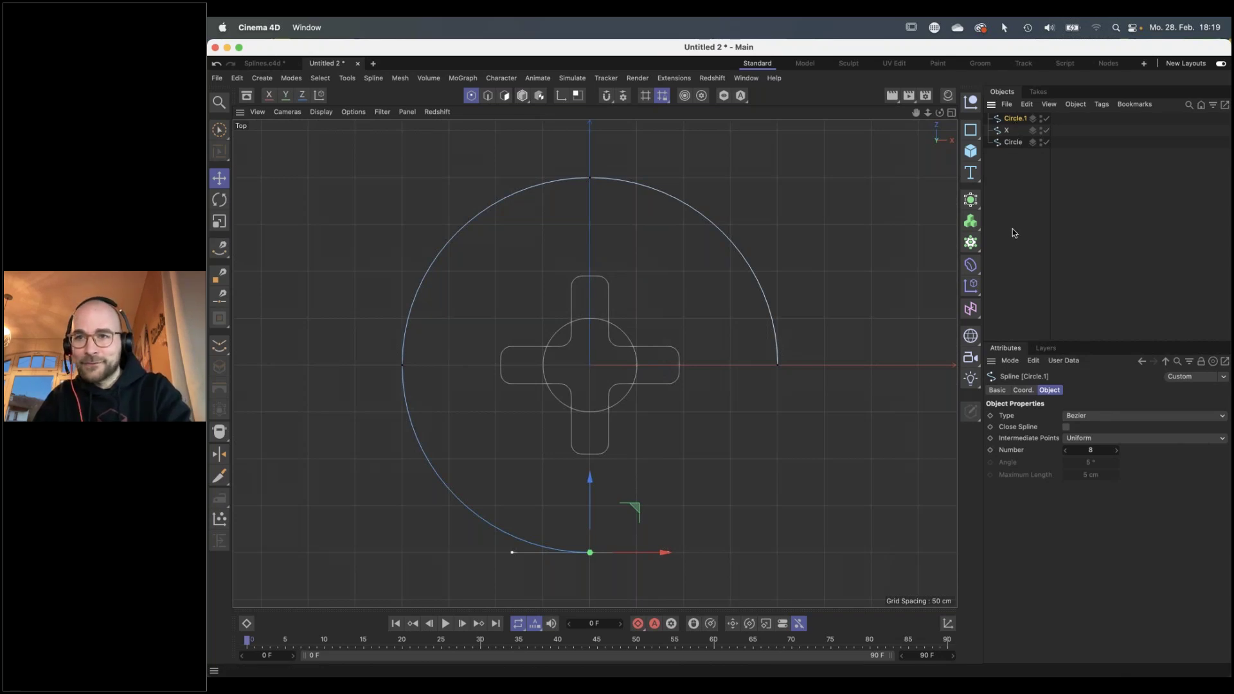
{"action": "key", "text": "Delete"}
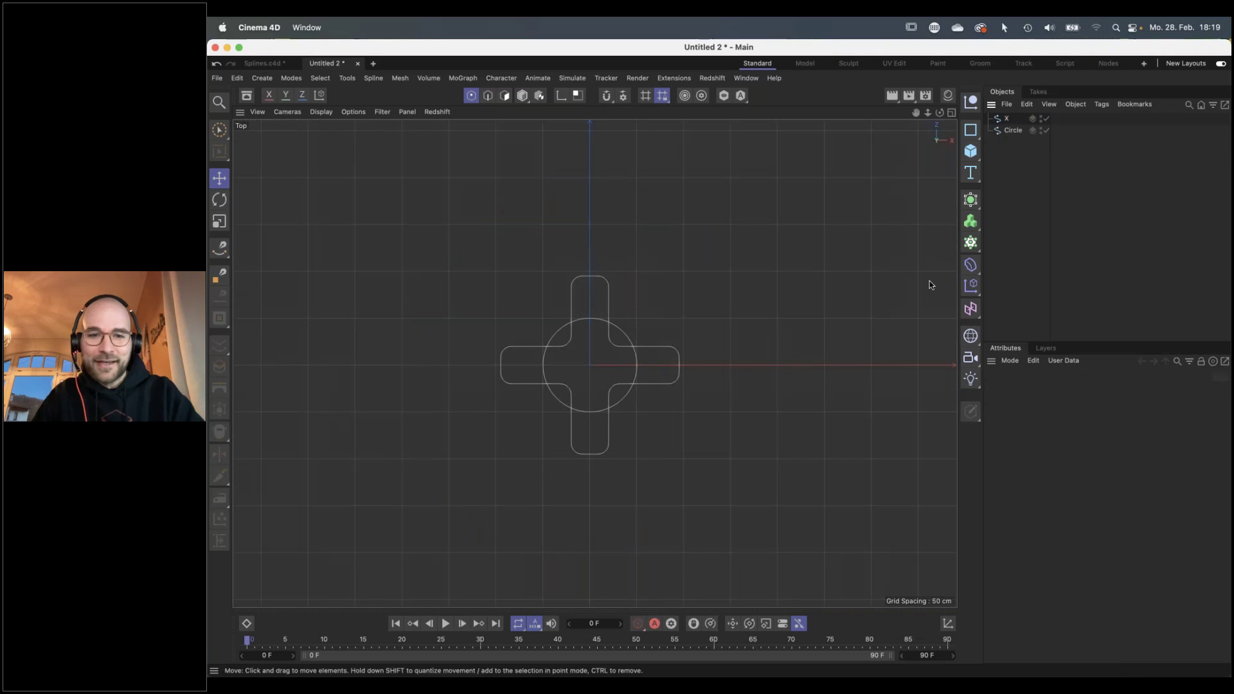
{"action": "scroll", "coordinate": [611, 377], "scroll_direction": "up", "scroll_amount": 3}
{"action": "scroll", "coordinate": [673, 384], "scroll_direction": "up", "scroll_amount": 5}
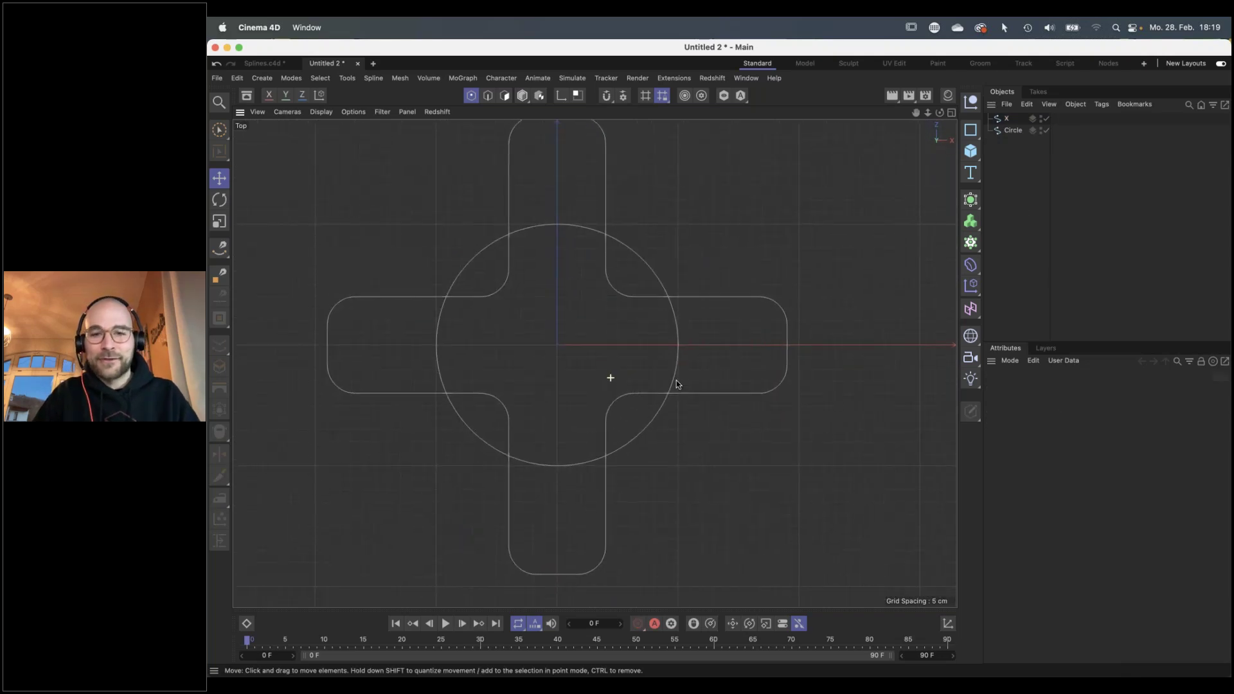
{"action": "scroll", "coordinate": [683, 416], "scroll_direction": "up", "scroll_amount": 3}
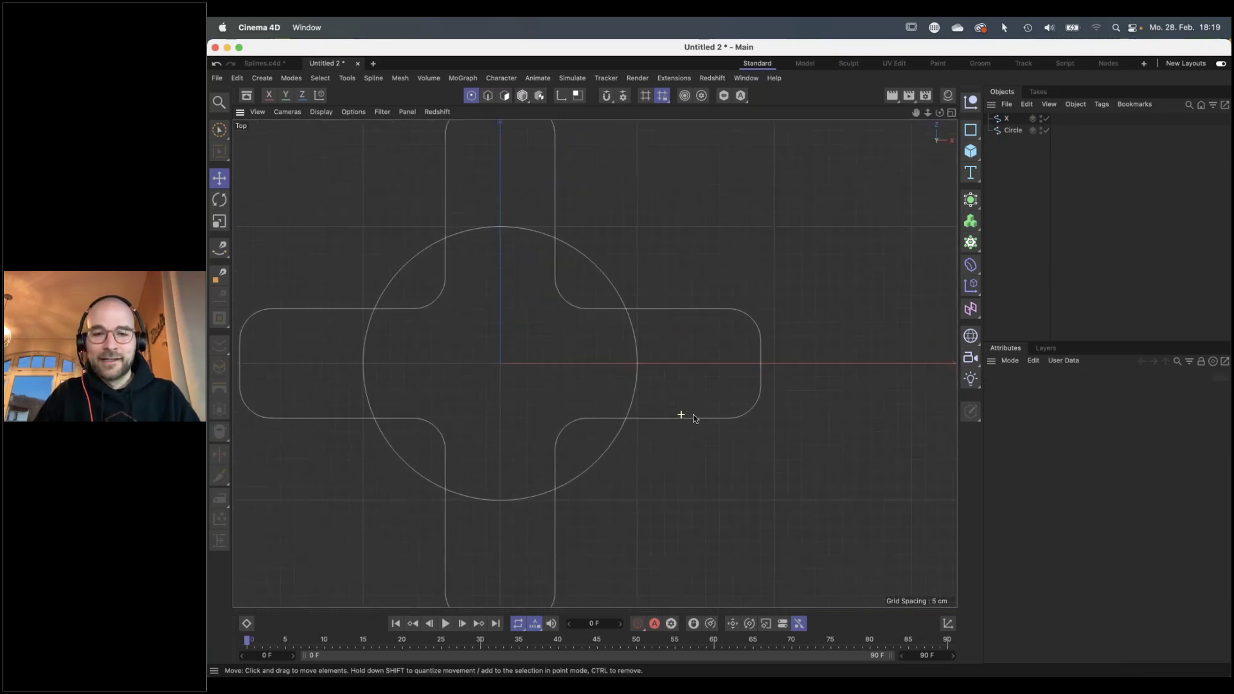
{"action": "middle_click_drag", "start_coordinate": [645, 441], "coordinate": [677, 480], "text": "alt"}
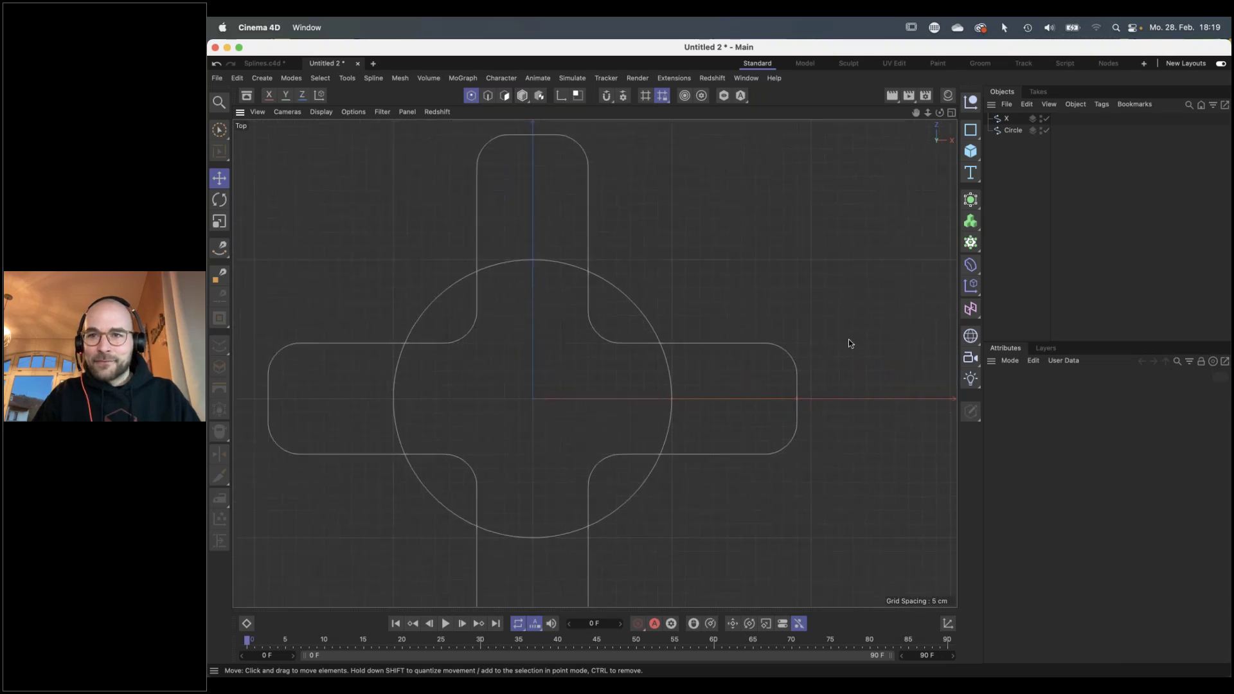
Select the circle and X splines together and compare where their start and end points lie
{"action": "left_click", "coordinate": [1012, 131]}
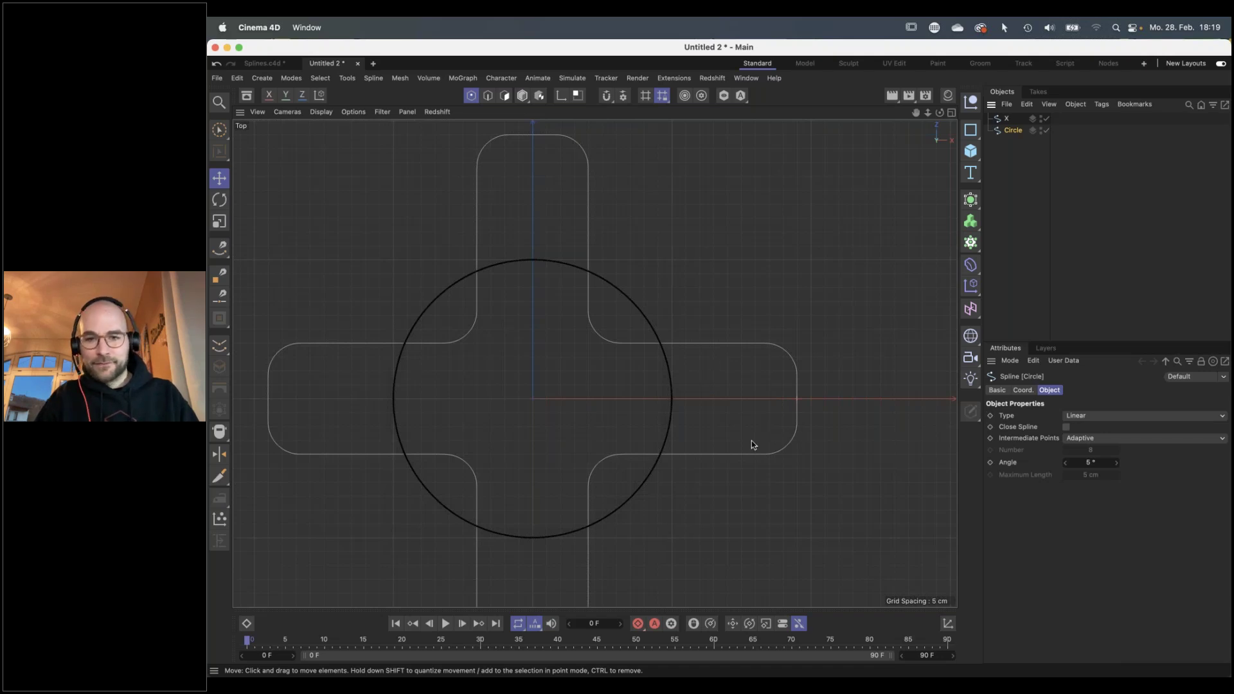
{"action": "scroll", "coordinate": [796, 412], "scroll_direction": "up", "scroll_amount": 5}
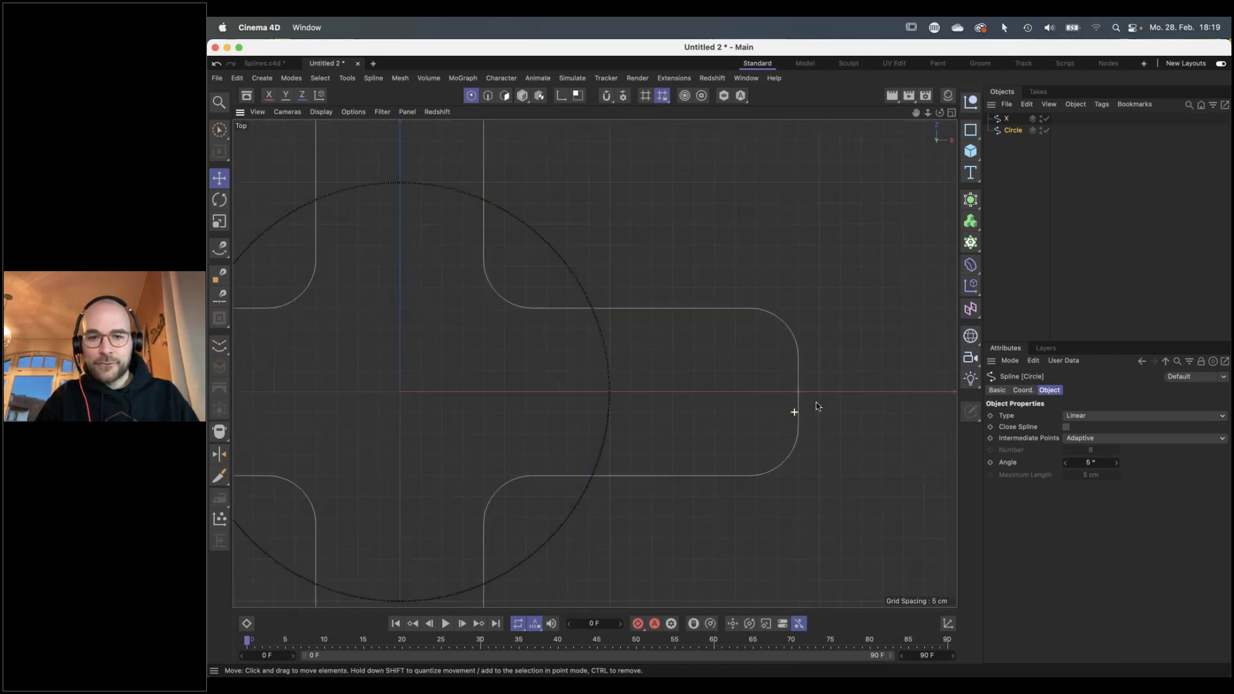
{"action": "scroll", "coordinate": [824, 404], "scroll_direction": "up", "scroll_amount": 3}
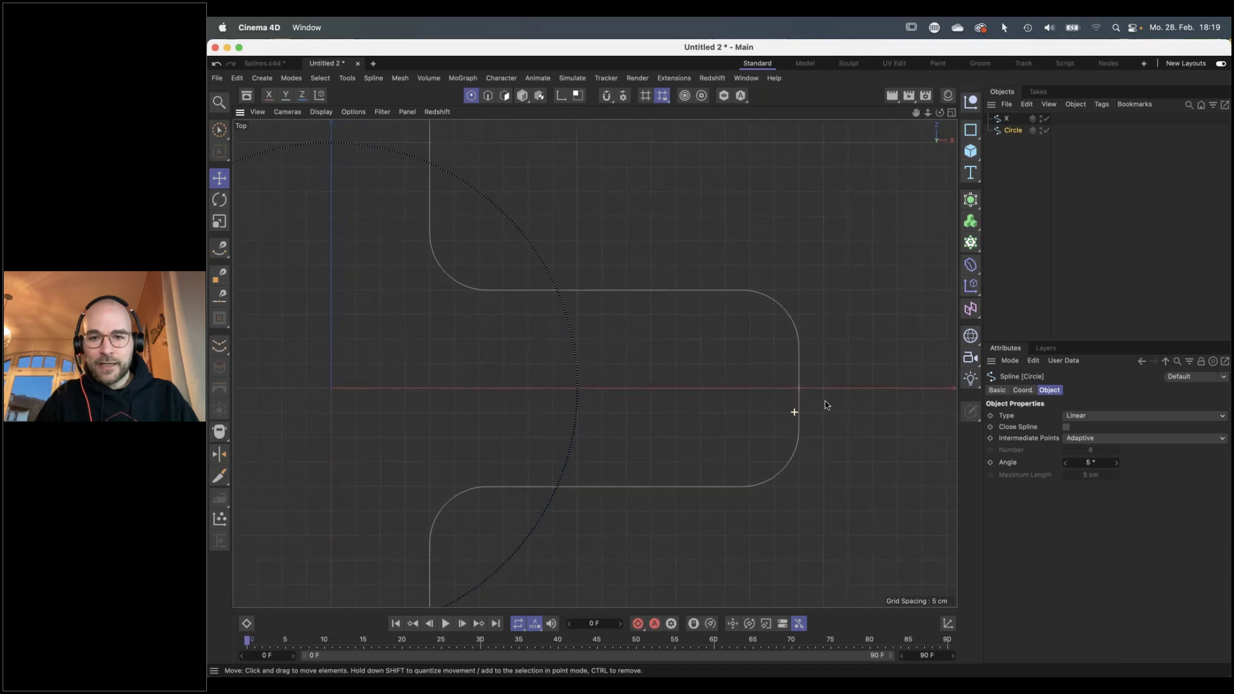
{"action": "left_click", "coordinate": [1007, 119], "text": "shift"}
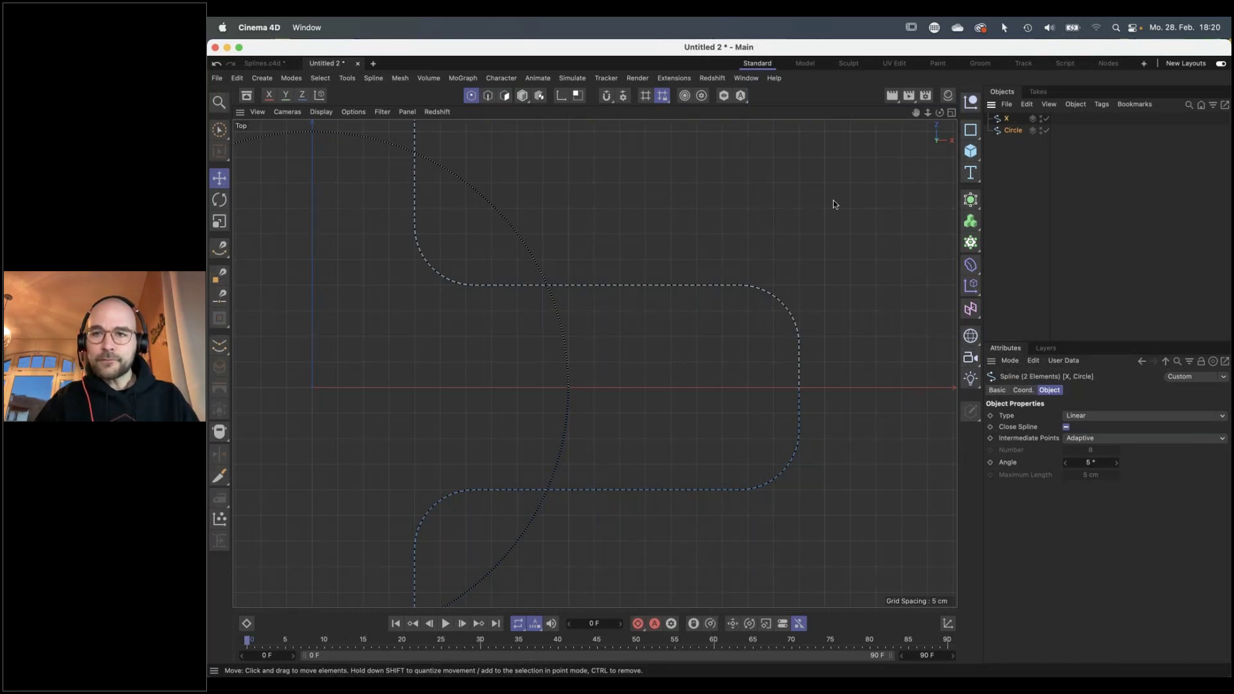
{"action": "scroll", "coordinate": [629, 385], "scroll_direction": "down", "scroll_amount": 5}
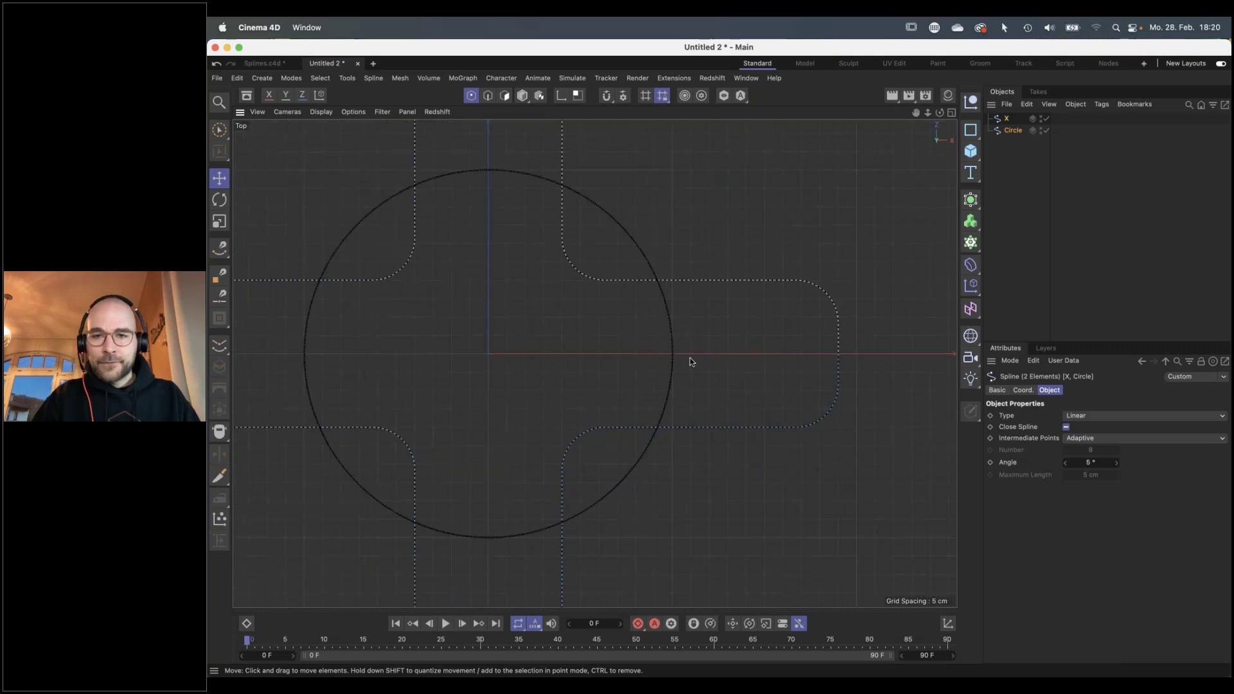
Add a Pose Morph tag to the circle spline with Points mixing enabled
{"action": "left_click", "coordinate": [1033, 137]}
{"action": "left_click", "coordinate": [1012, 131]}
{"action": "right_click", "coordinate": [1010, 132]}
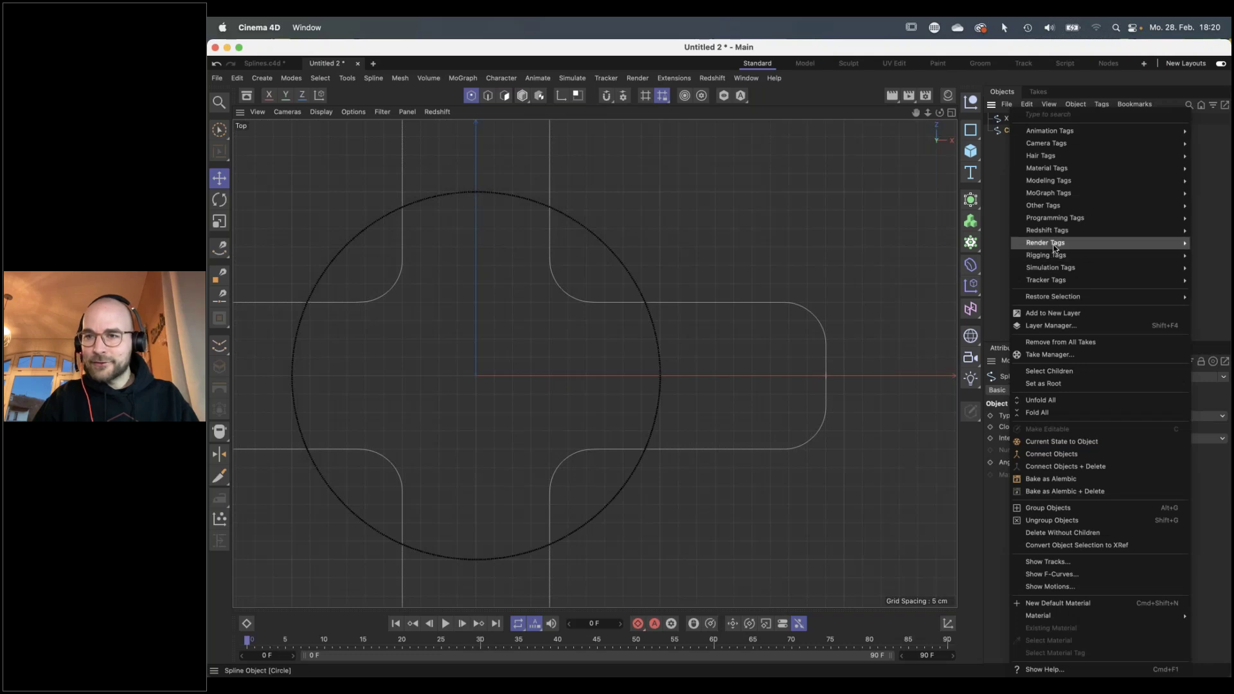
{"action": "mouse_move", "coordinate": [1055, 260]}
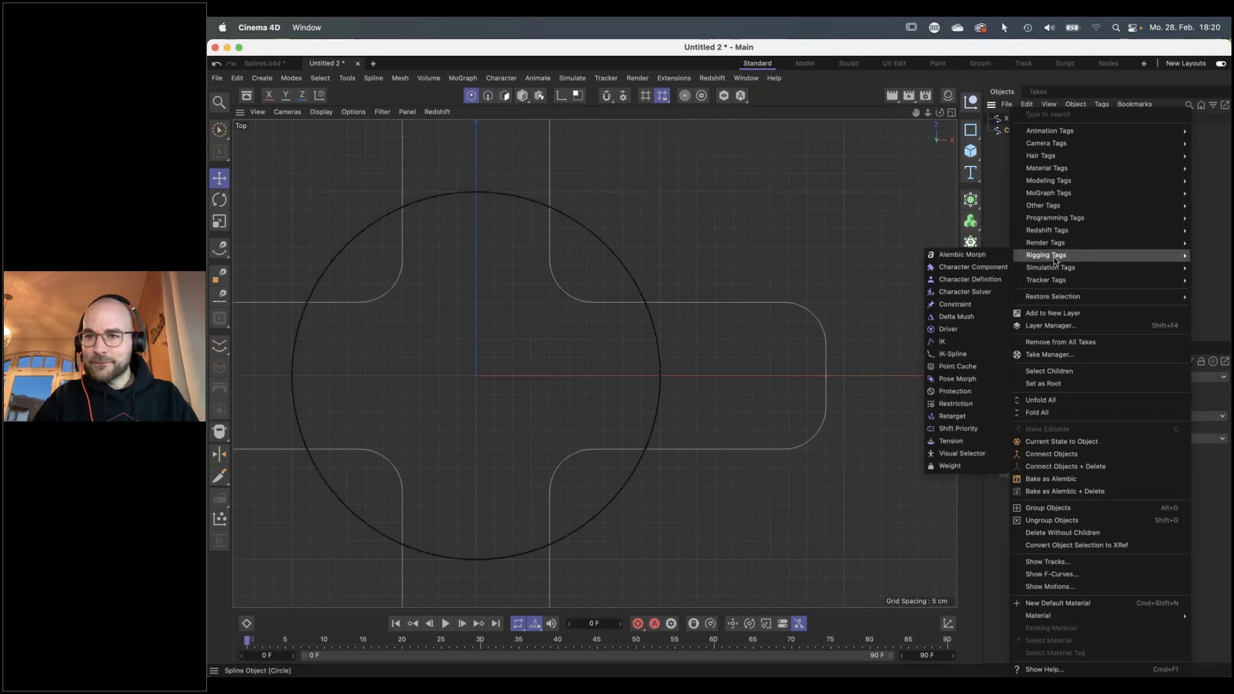
{"action": "left_click", "coordinate": [958, 378]}
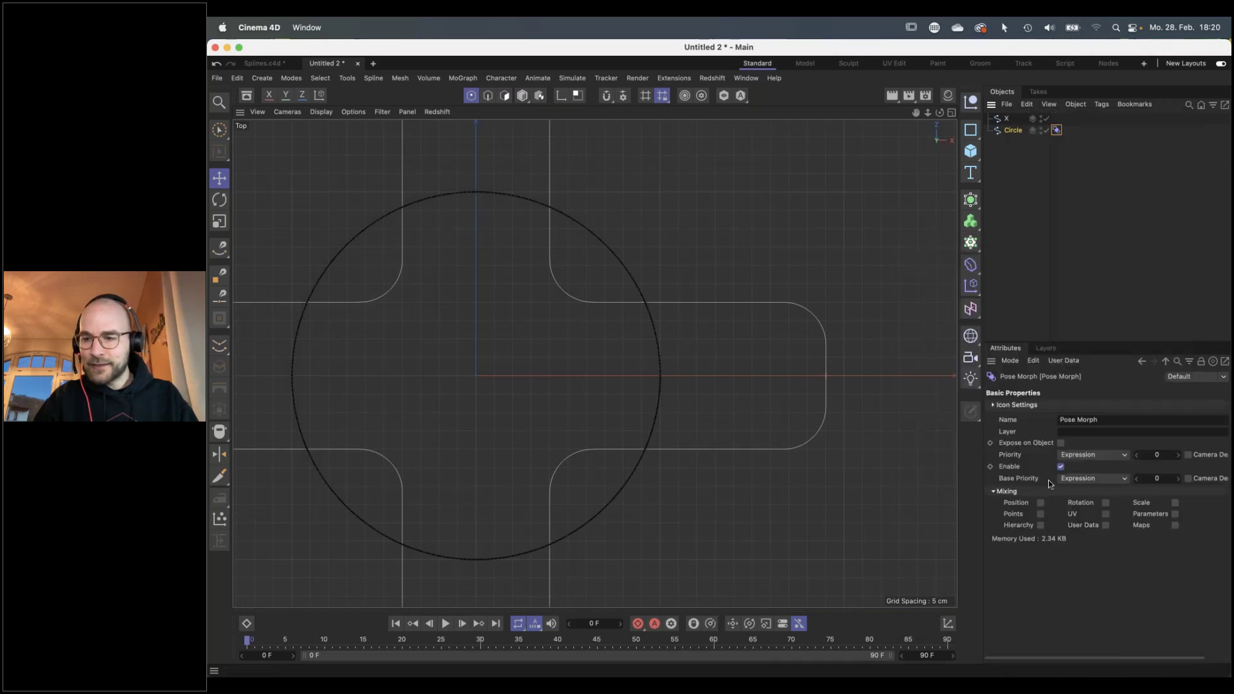
{"action": "left_click", "coordinate": [1041, 513]}
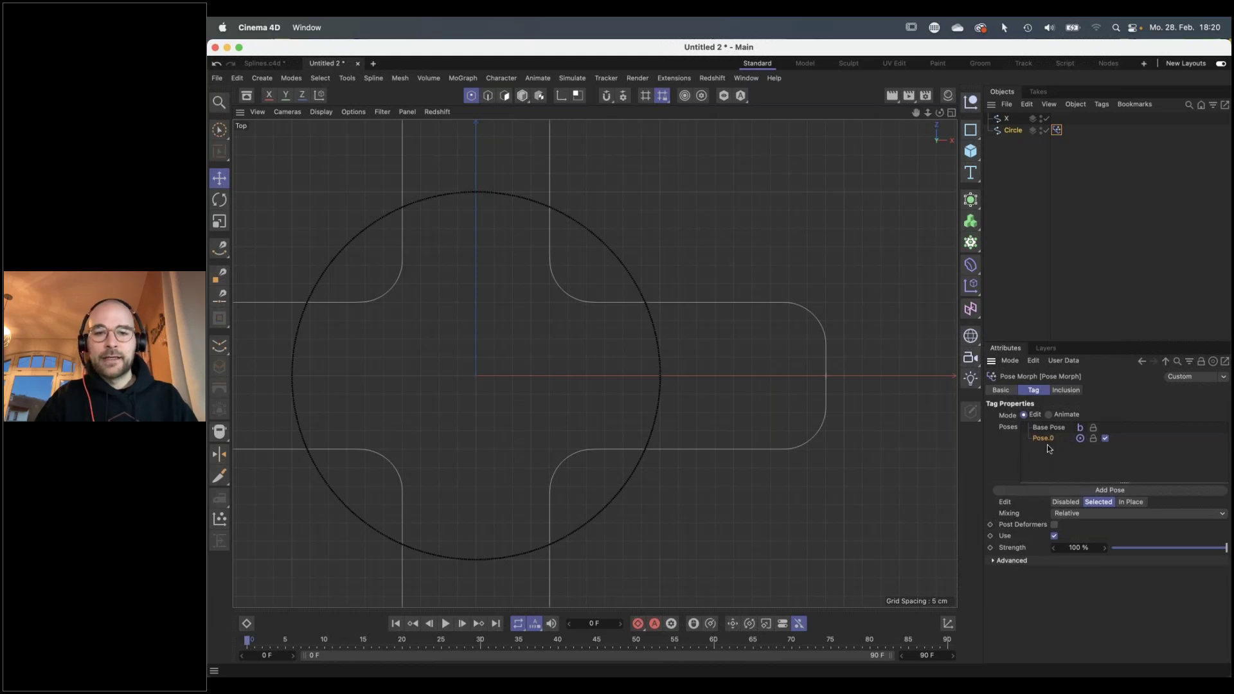
Move a short run of circle points just above the X axis outward by about 25.5 cm in Pose.0
{"action": "scroll", "coordinate": [832, 377], "scroll_direction": "up", "scroll_amount": 3}
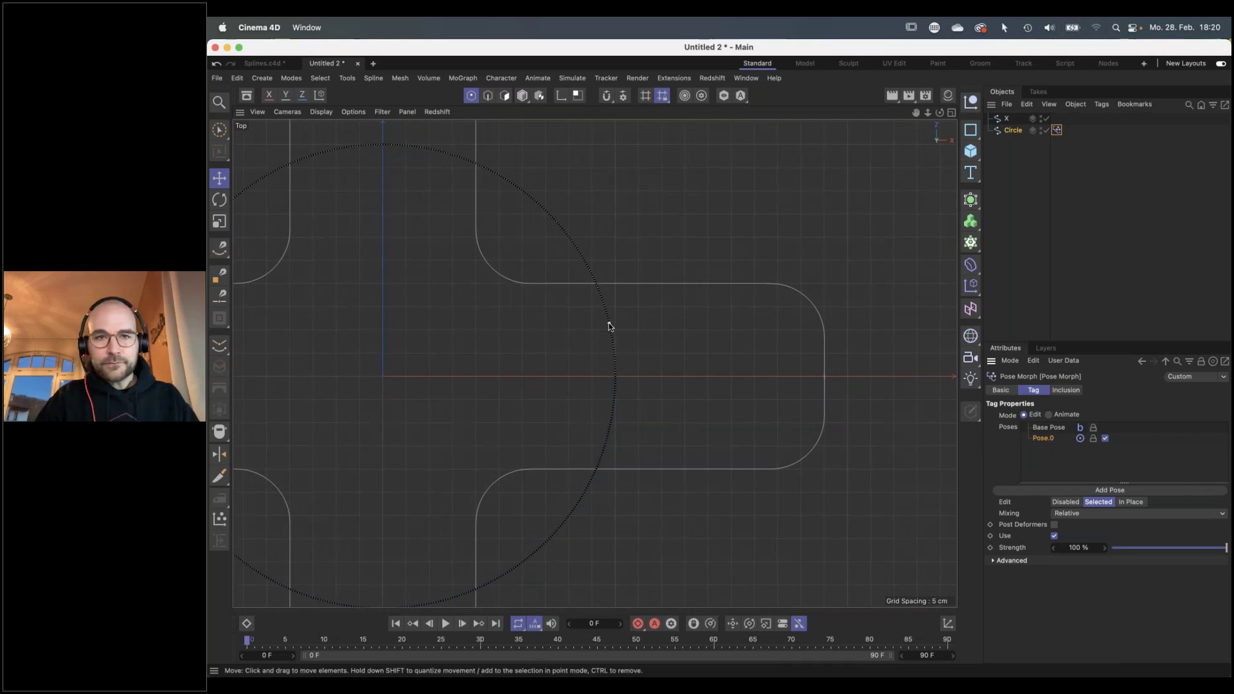
{"action": "left_click", "coordinate": [219, 129]}
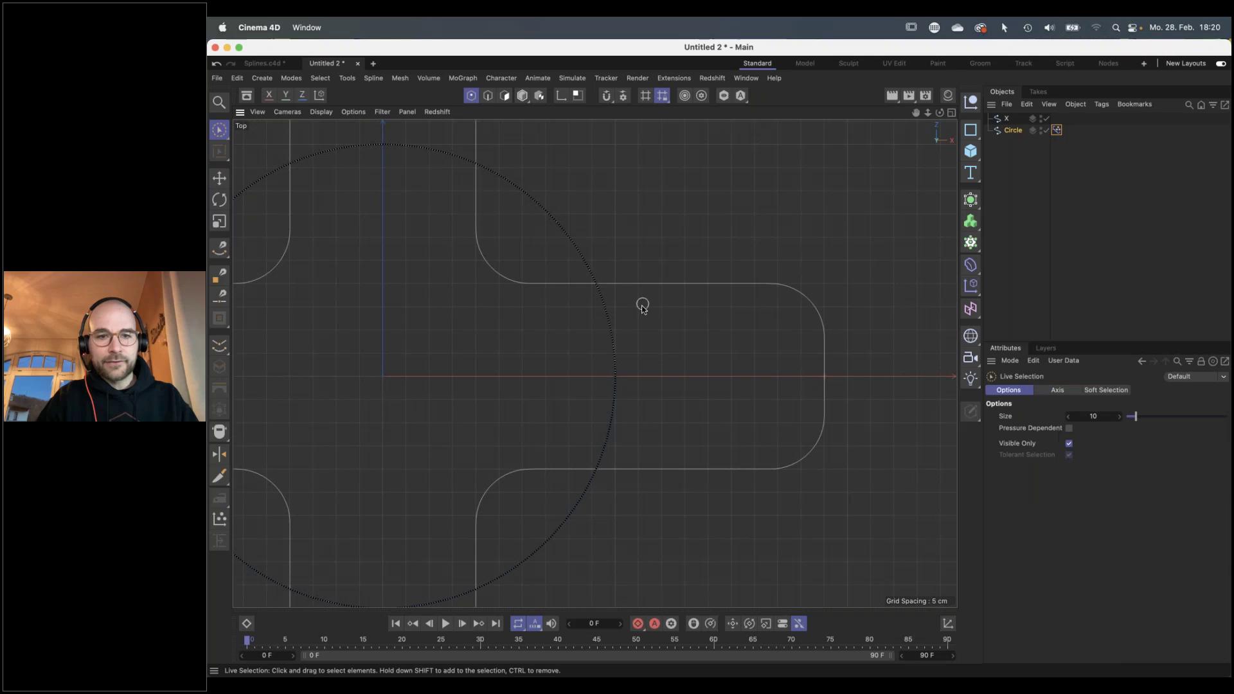
{"action": "left_click_drag", "start_coordinate": [604, 306], "coordinate": [614, 355]}
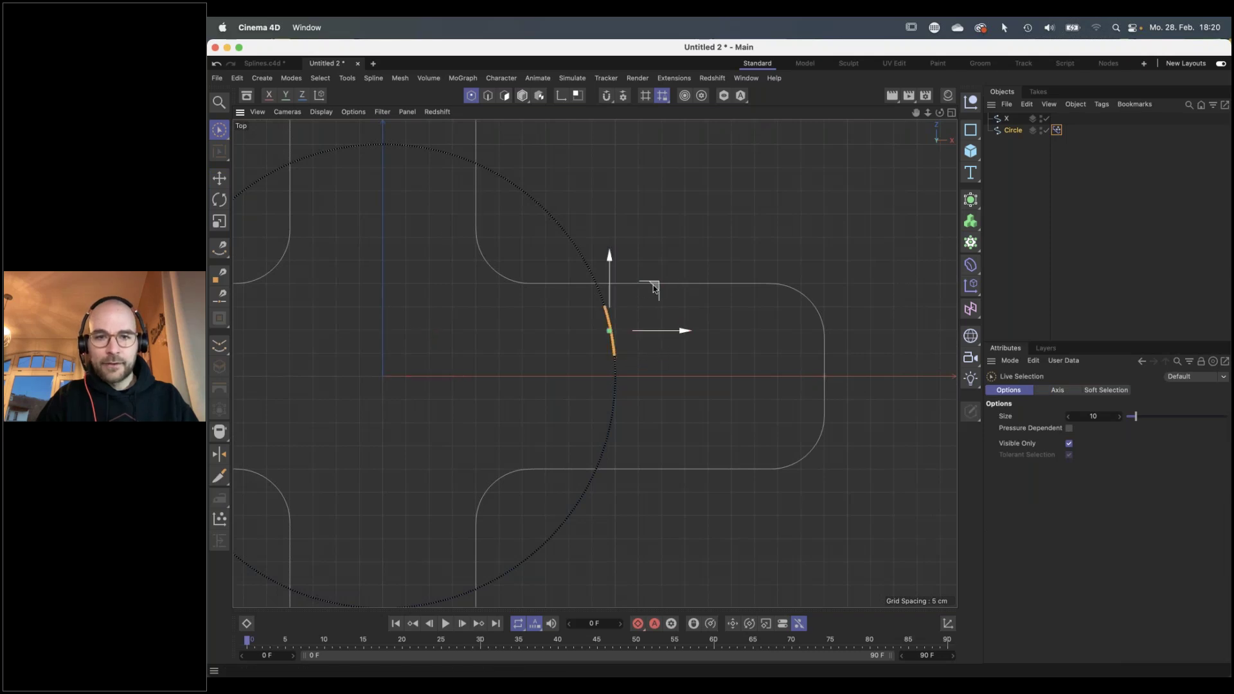
{"action": "left_click_drag", "start_coordinate": [653, 289], "coordinate": [765, 236]}
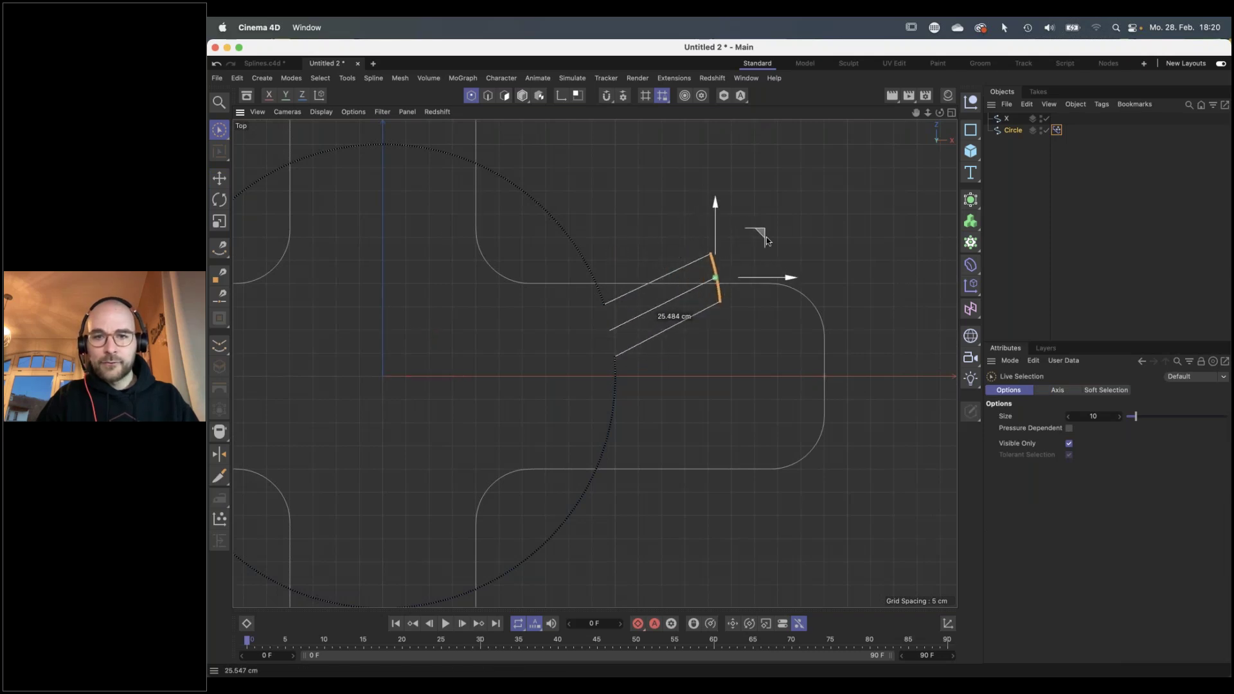
Preview Pose.0 by varying its strength and return it to 100 %
{"action": "left_click", "coordinate": [1054, 131]}
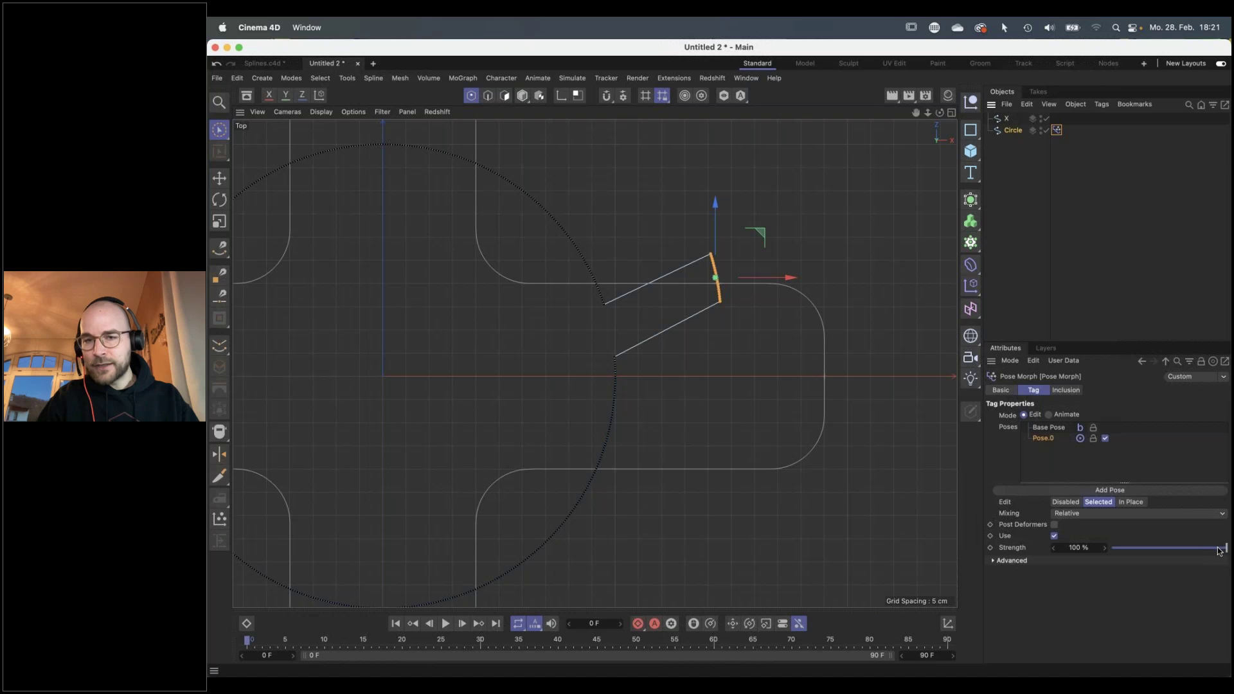
{"action": "left_click_drag", "start_coordinate": [1219, 551], "coordinate": [1186, 561]}
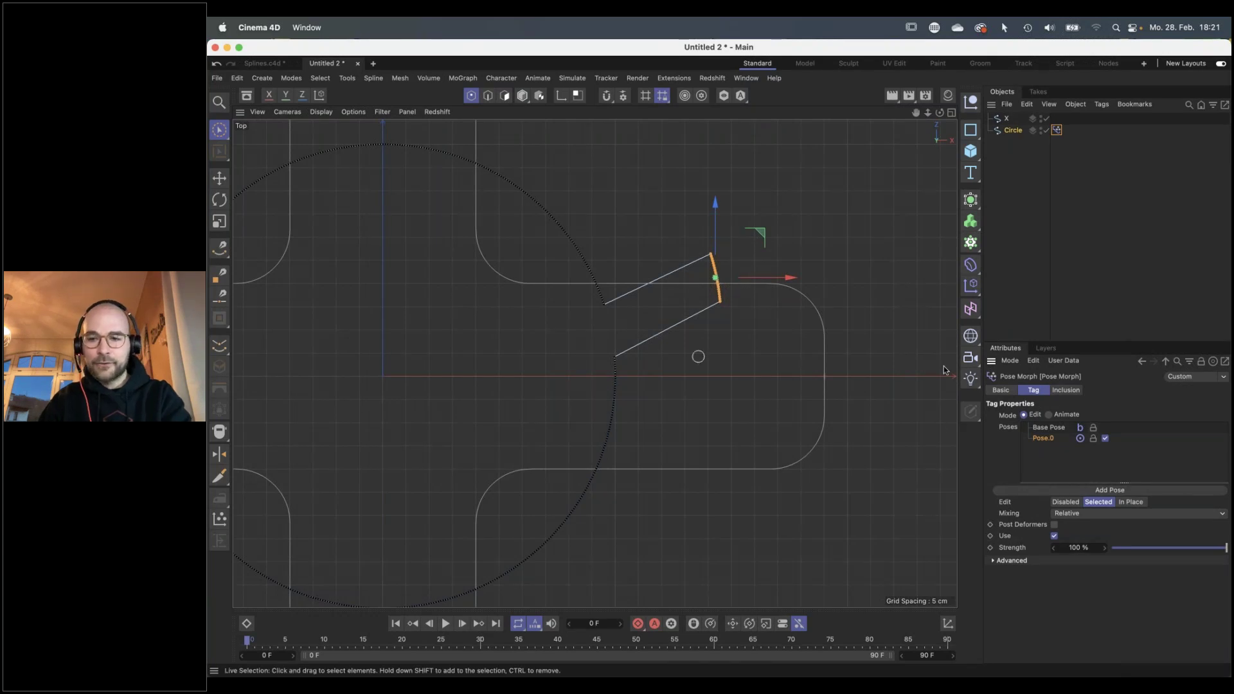
{"action": "left_click", "coordinate": [1120, 547]}
{"action": "left_click_drag", "start_coordinate": [1150, 549], "coordinate": [1226, 548]}
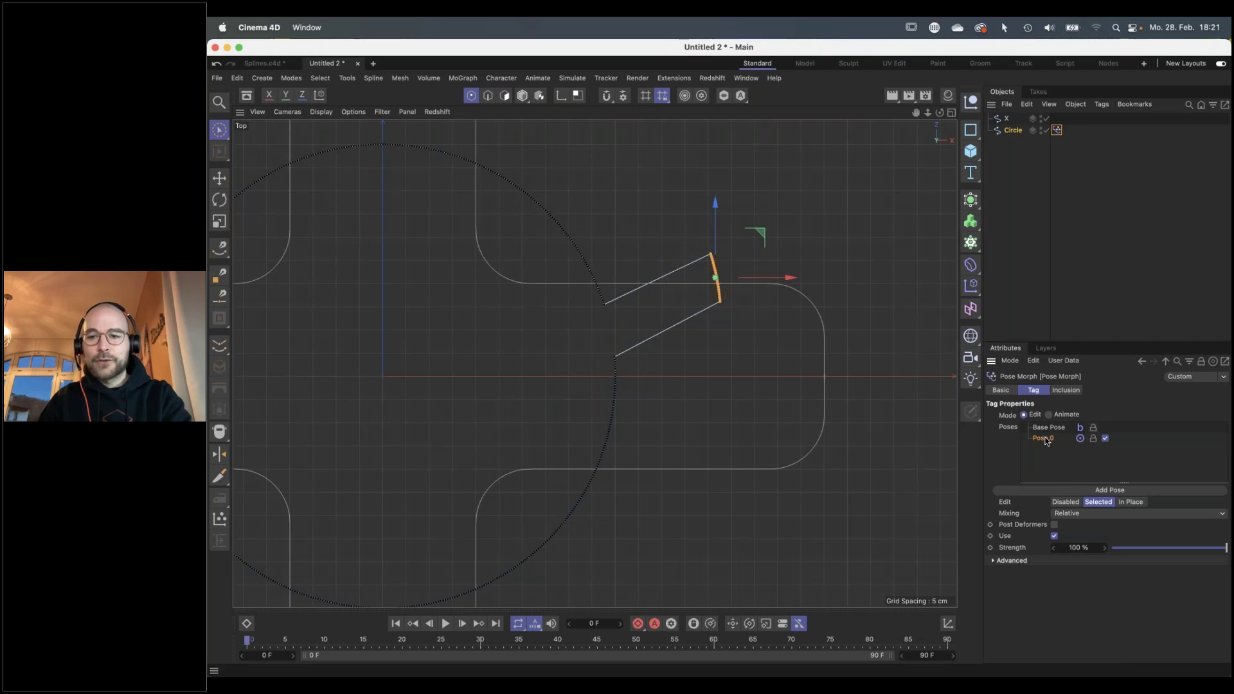
Replace Pose.0 with the X spline added both as an absolute and as a relative morph target
{"action": "key", "text": "Delete"}
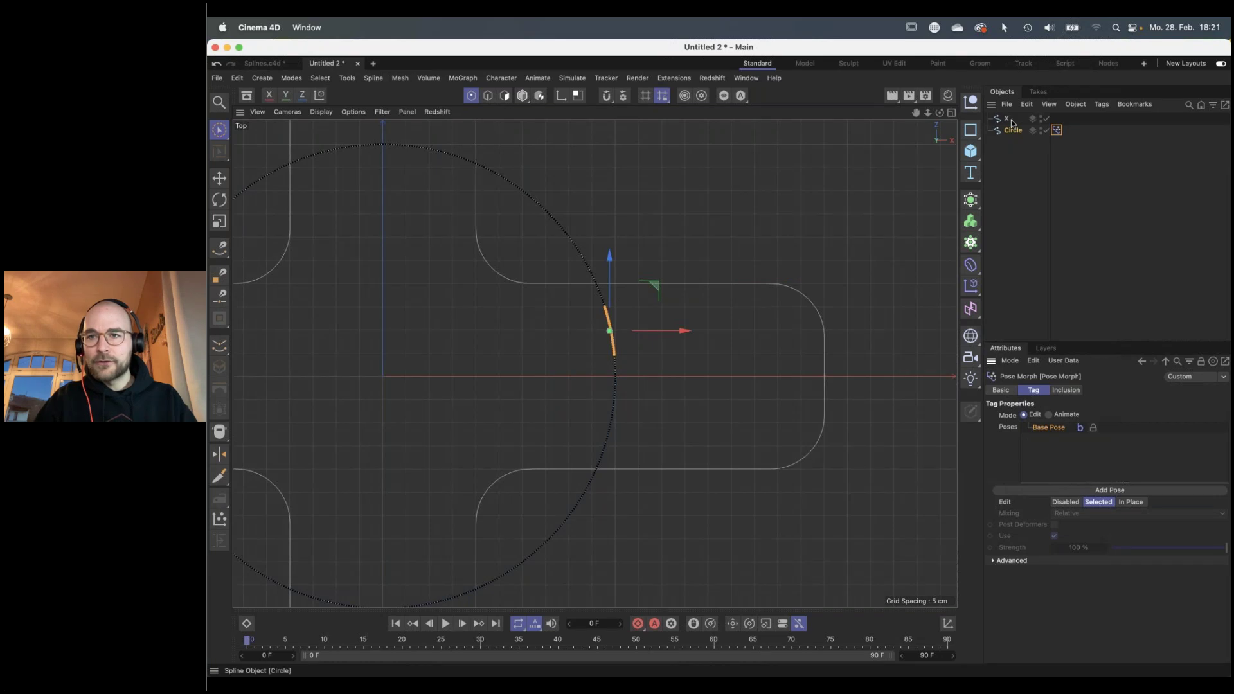
{"action": "left_click_drag", "start_coordinate": [1007, 122], "coordinate": [1061, 434]}
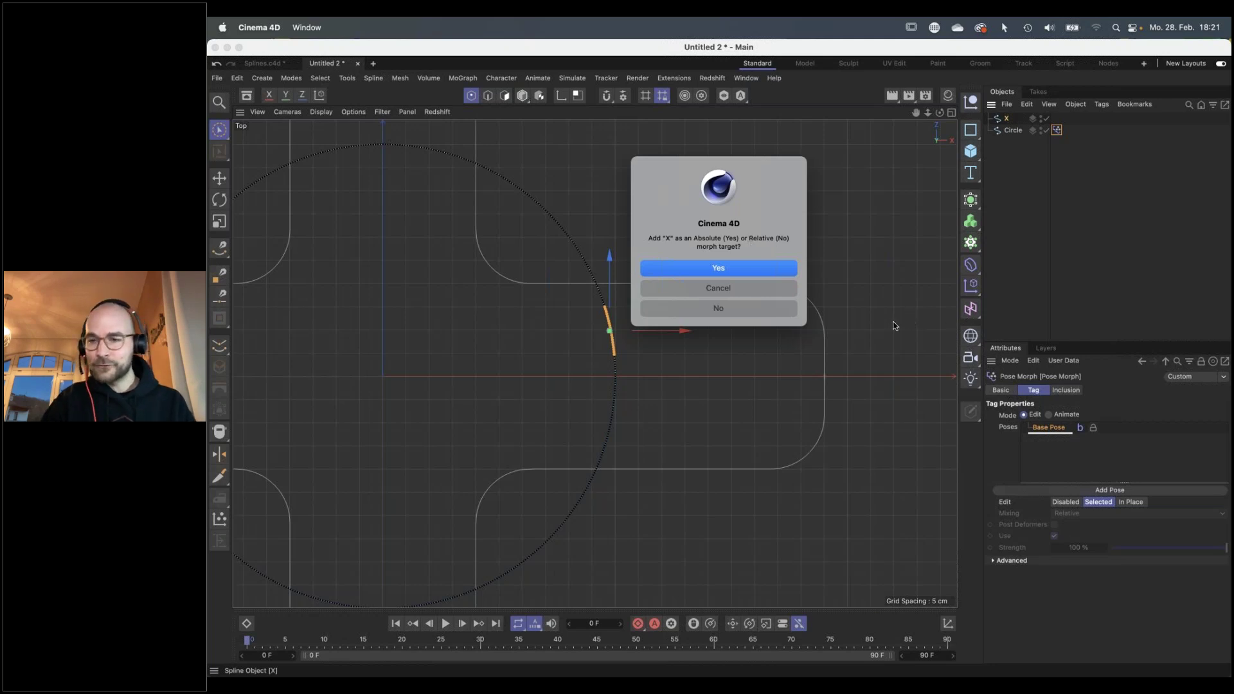
{"action": "left_click", "coordinate": [736, 268]}
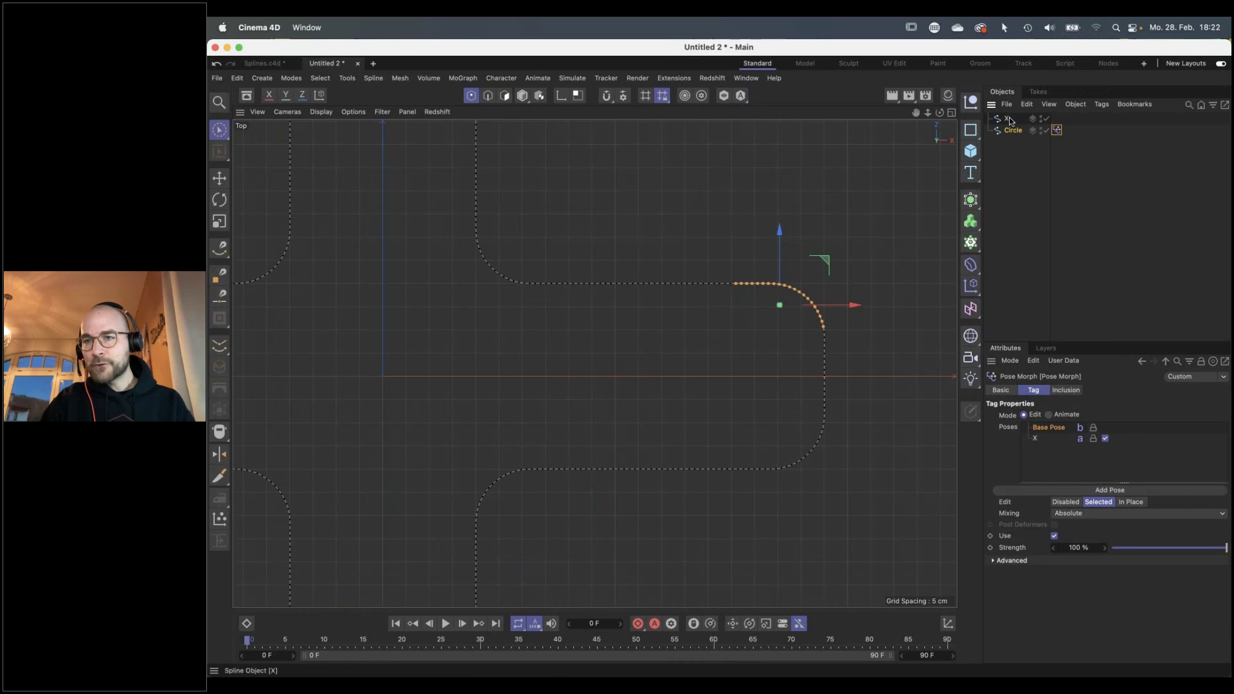
{"action": "left_click_drag", "start_coordinate": [1007, 120], "coordinate": [1044, 451]}
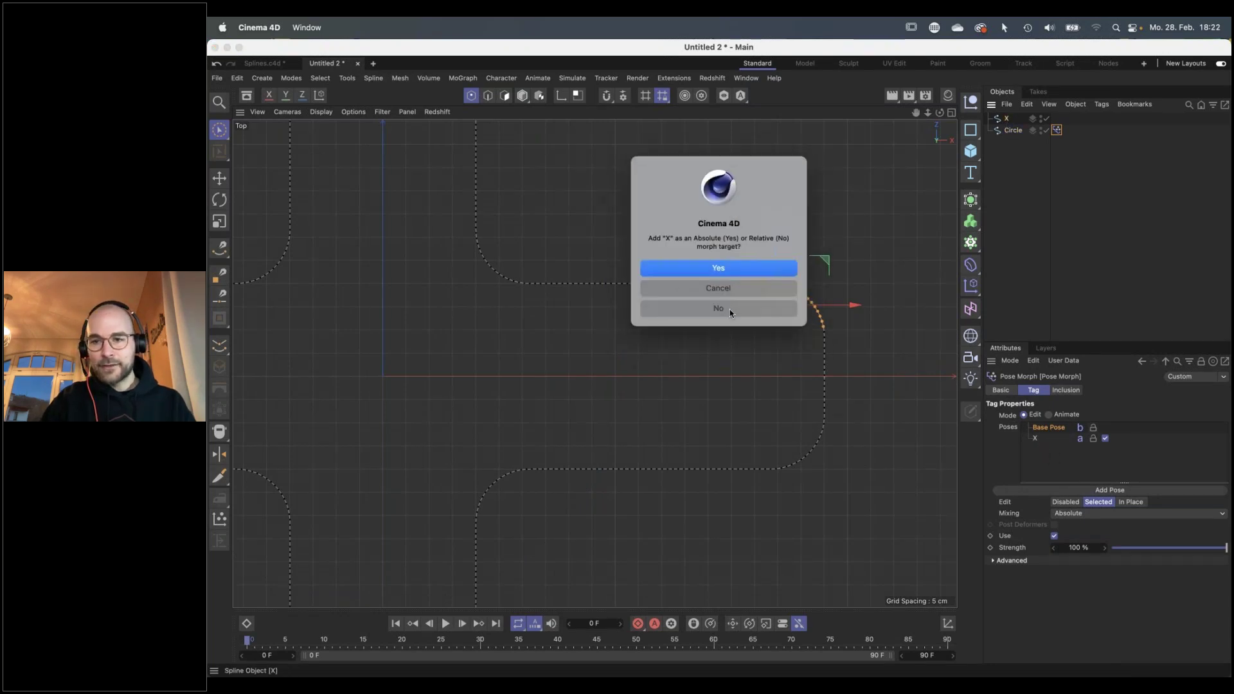
{"action": "left_click", "coordinate": [730, 310]}
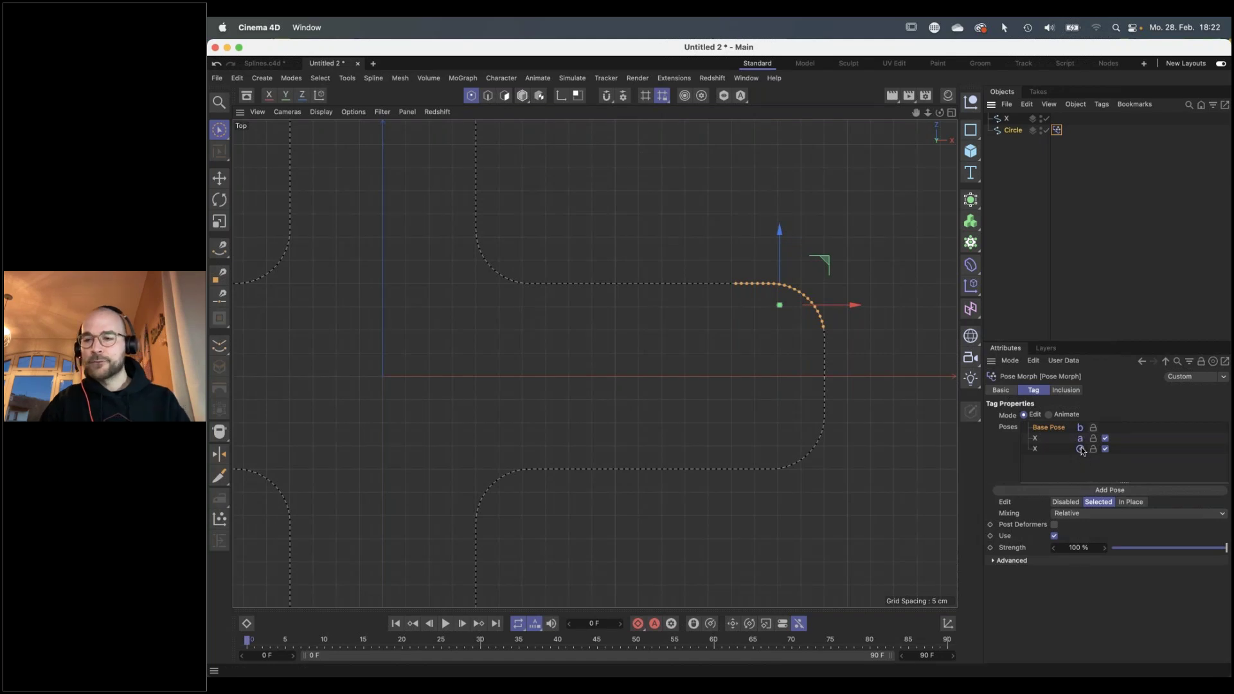
Expand the pose's advanced settings, delete the original X spline object and reselect the circle's Pose Morph tag
{"action": "left_click", "coordinate": [1057, 450]}
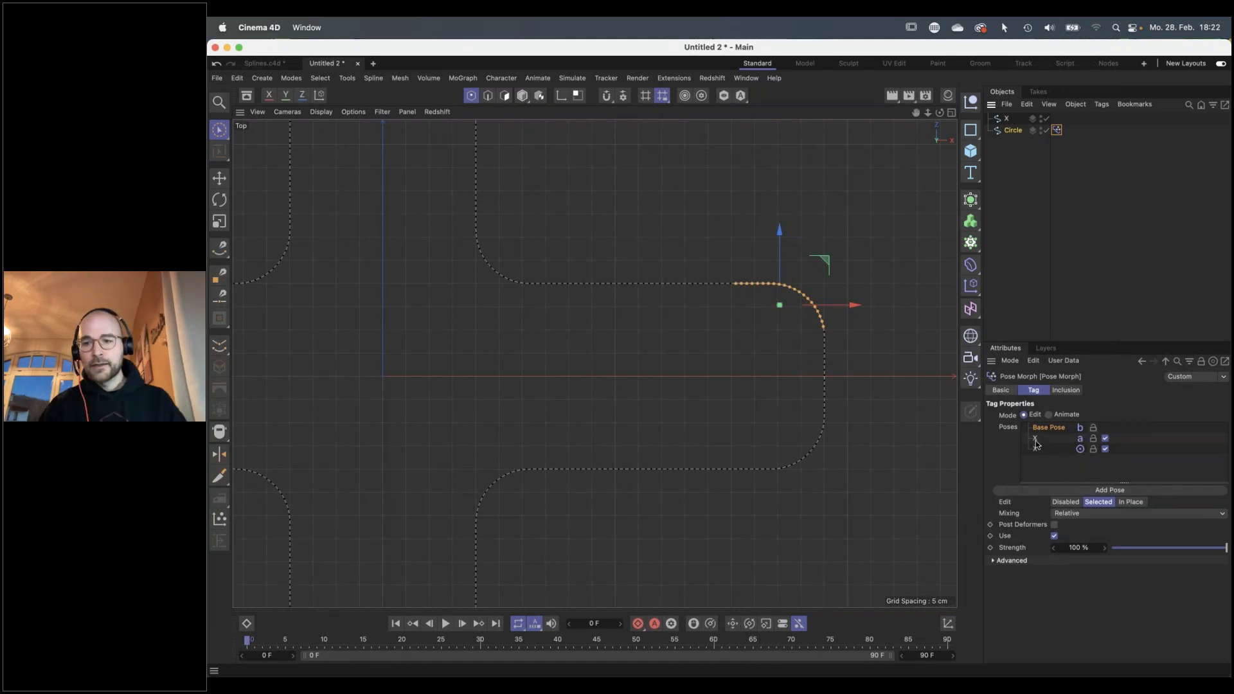
{"action": "left_click", "coordinate": [1009, 562]}
{"action": "left_click", "coordinate": [1040, 450]}
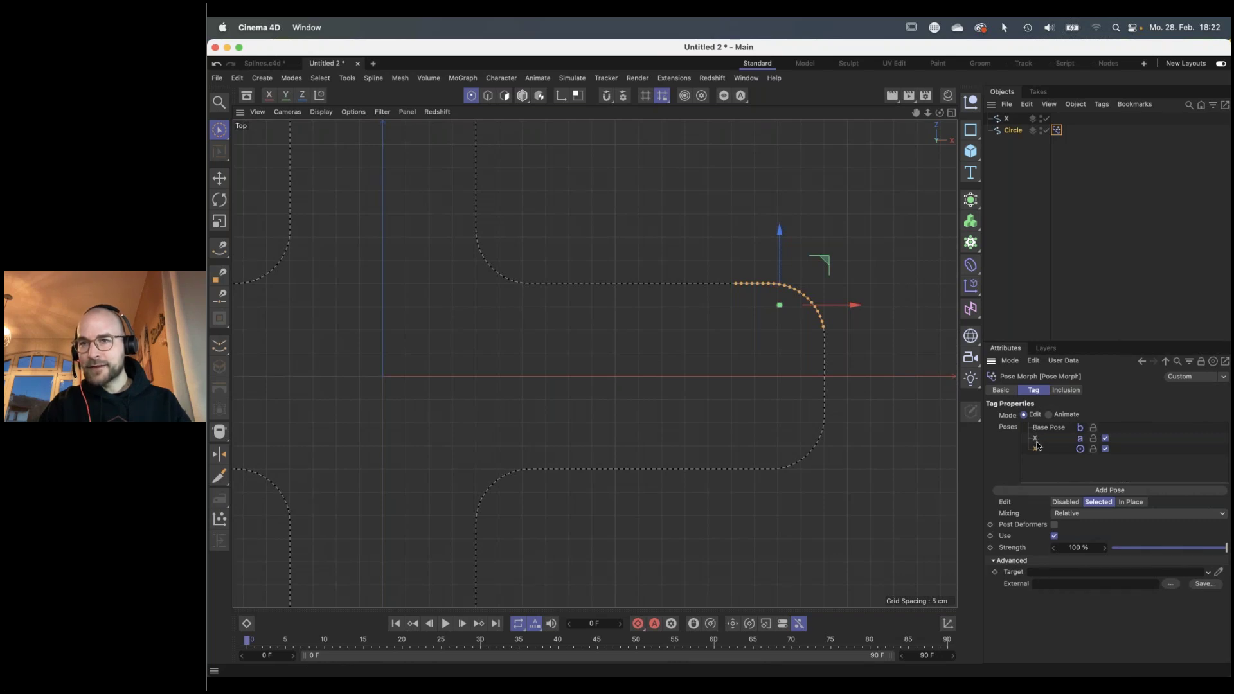
{"action": "left_click", "coordinate": [1001, 120]}
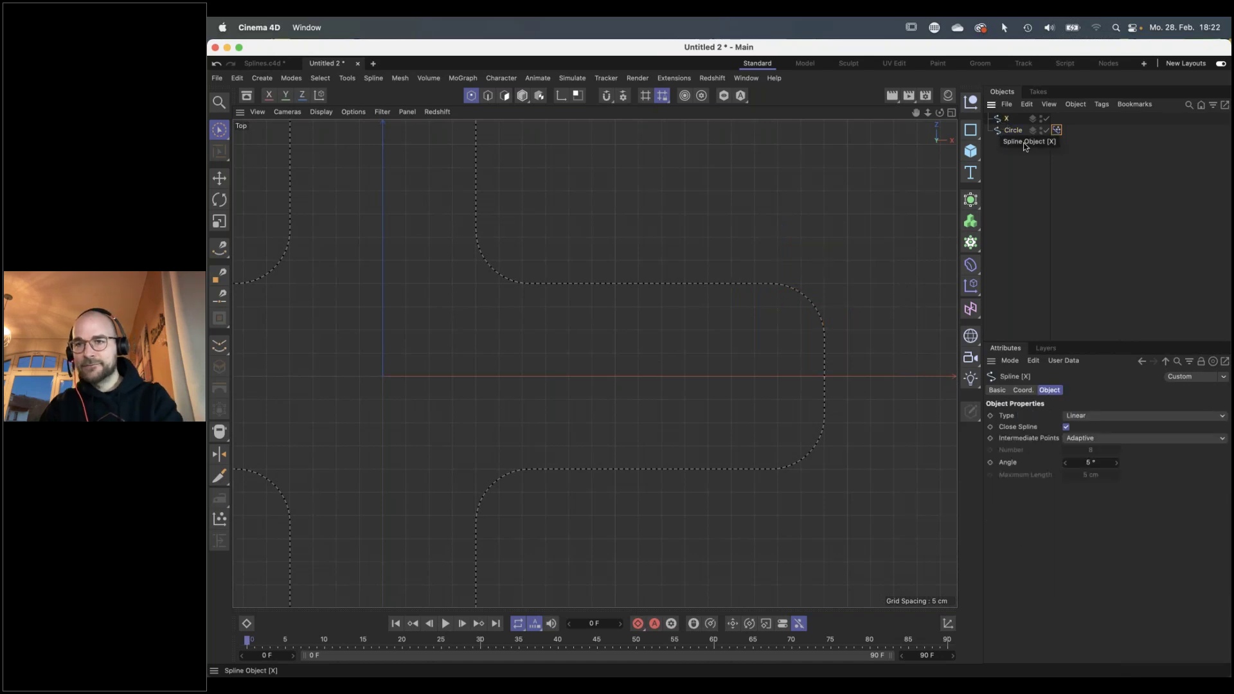
{"action": "key", "text": "Delete"}
{"action": "left_click", "coordinate": [1057, 118]}
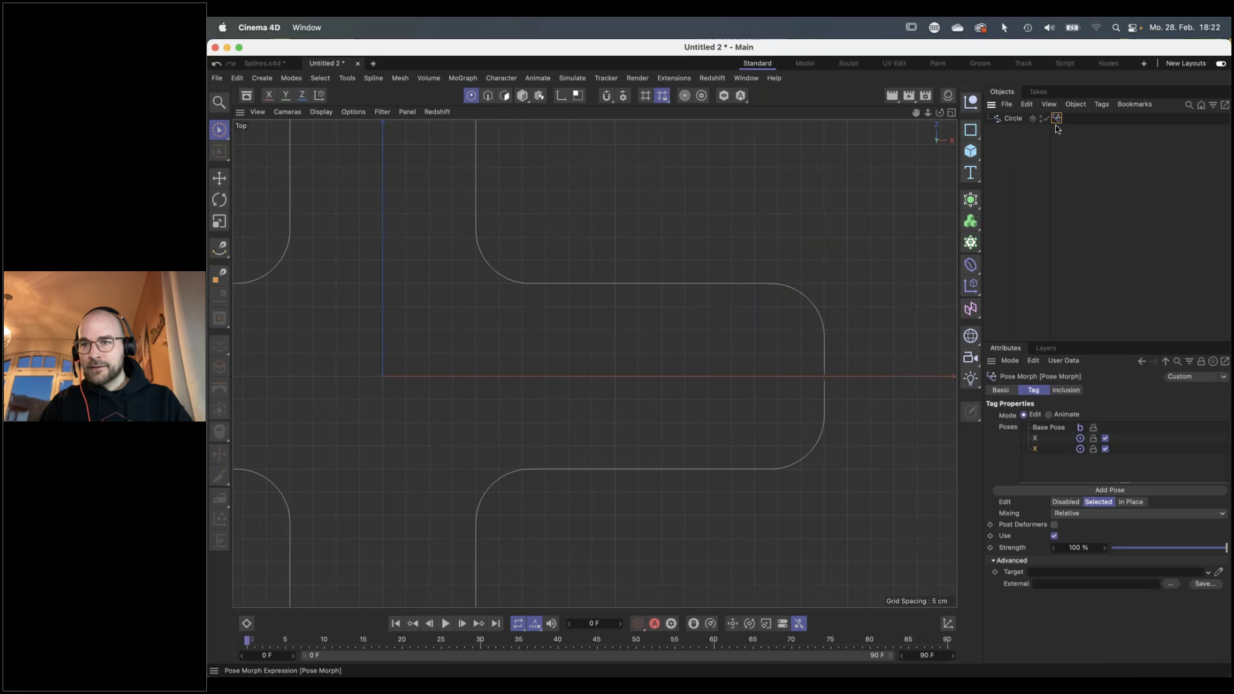
Check the absolute X pose, delete it and select the remaining relative X pose
{"action": "left_click", "coordinate": [1036, 440]}
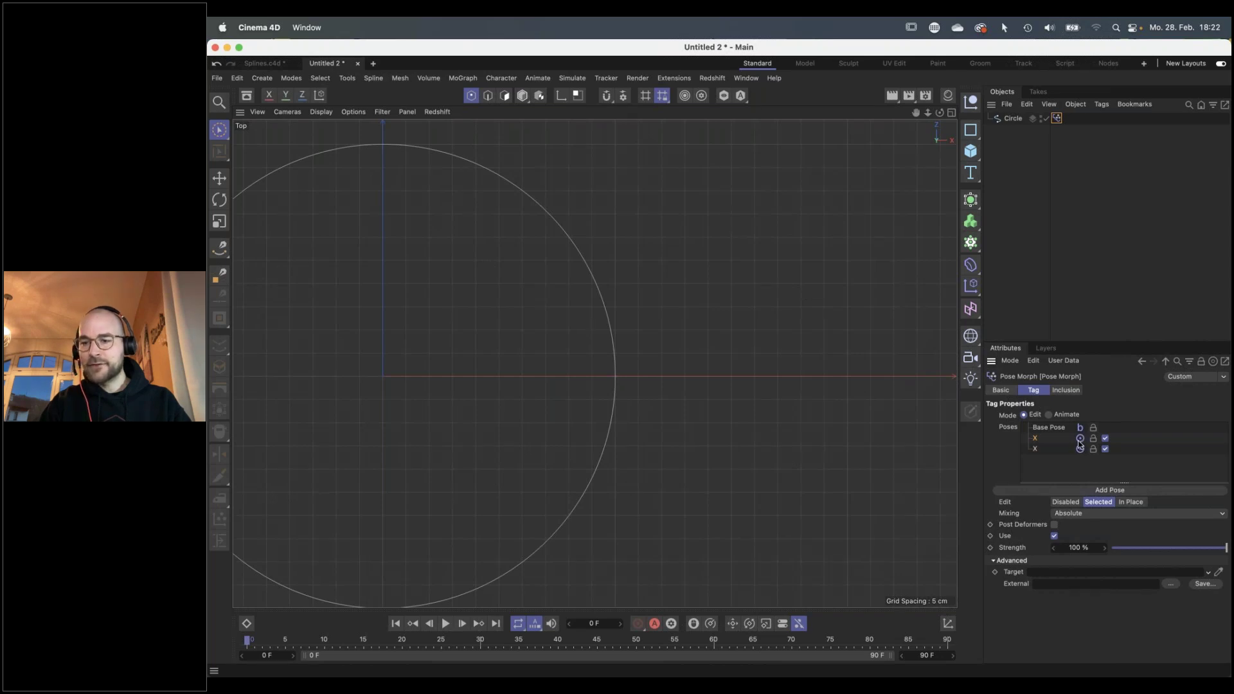
{"action": "mouse_move", "coordinate": [1211, 550]}
{"action": "left_mouse_down"}
{"action": "mouse_move", "coordinate": [1151, 549]}
{"action": "mouse_move", "coordinate": [1230, 554]}
{"action": "left_mouse_up"}
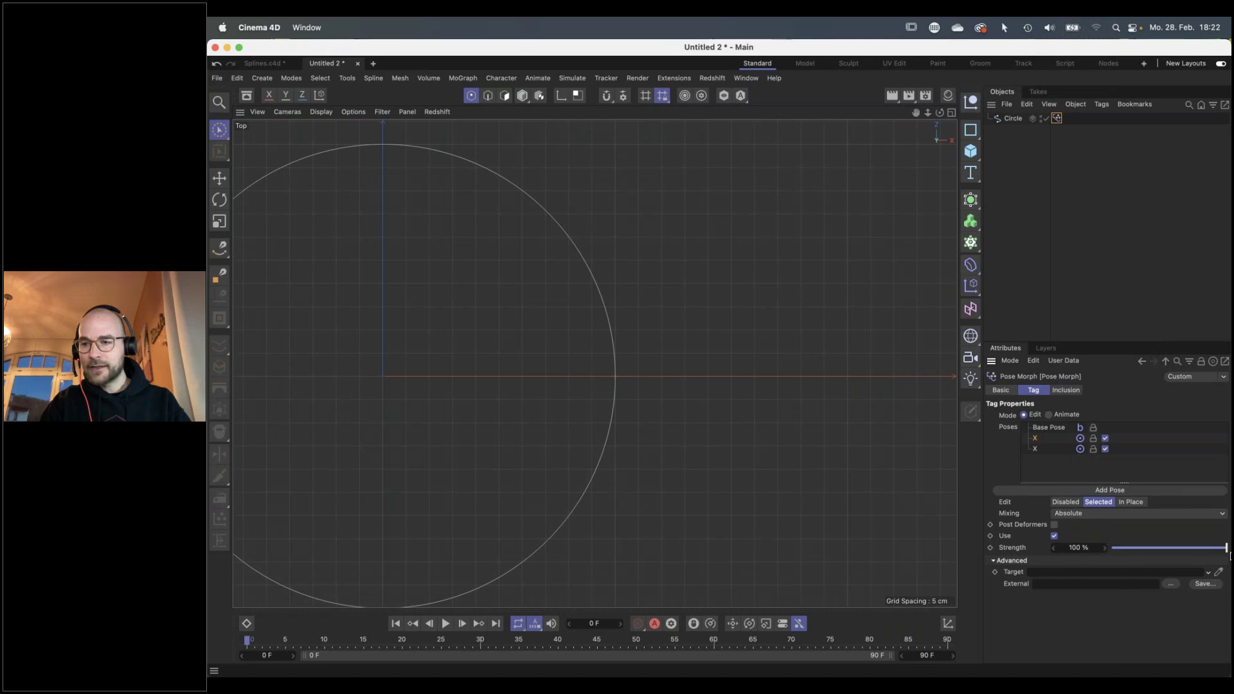
{"action": "key", "text": "Delete"}
{"action": "left_click", "coordinate": [1036, 439]}
{"action": "scroll", "coordinate": [769, 441], "scroll_direction": "down", "scroll_amount": 5}
{"action": "scroll", "coordinate": [746, 443], "scroll_direction": "down", "scroll_amount": 2}
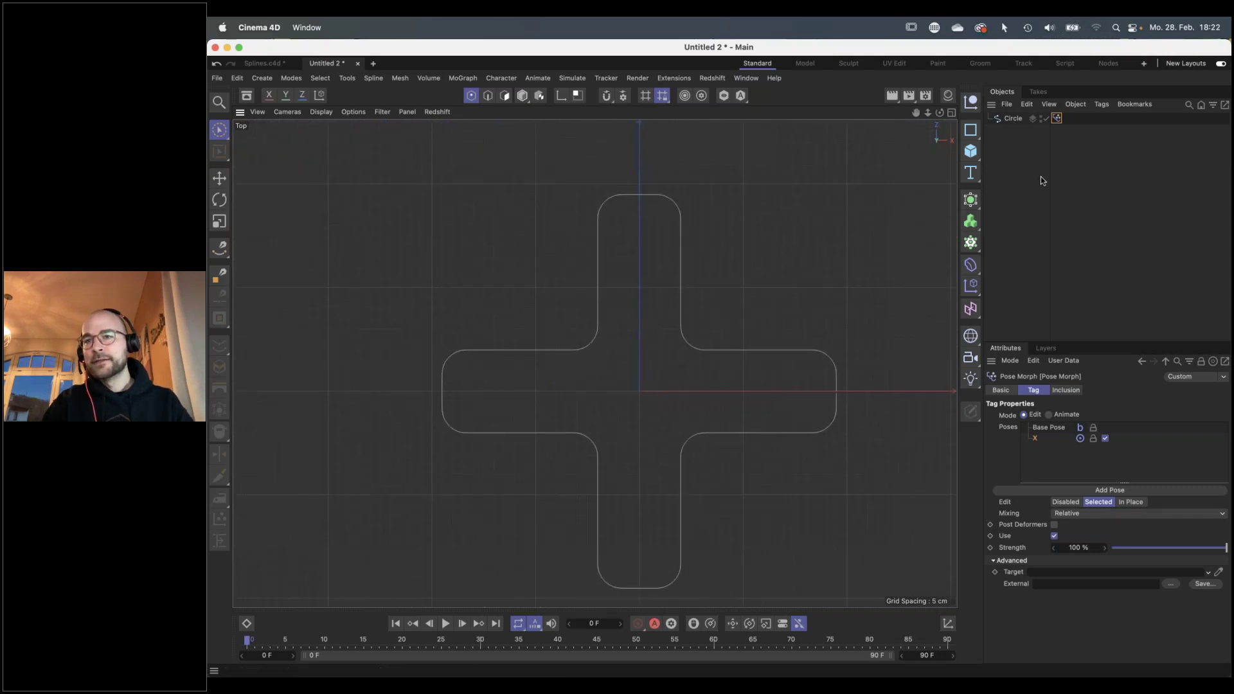
Switch the Pose Morph tag to Animate mode and test the circle-to-X morph, leaving the X strength at 100 %
{"action": "left_click_drag", "start_coordinate": [1225, 548], "coordinate": [1179, 553]}
{"action": "middle_click_drag", "start_coordinate": [670, 377], "coordinate": [633, 371], "text": "alt"}
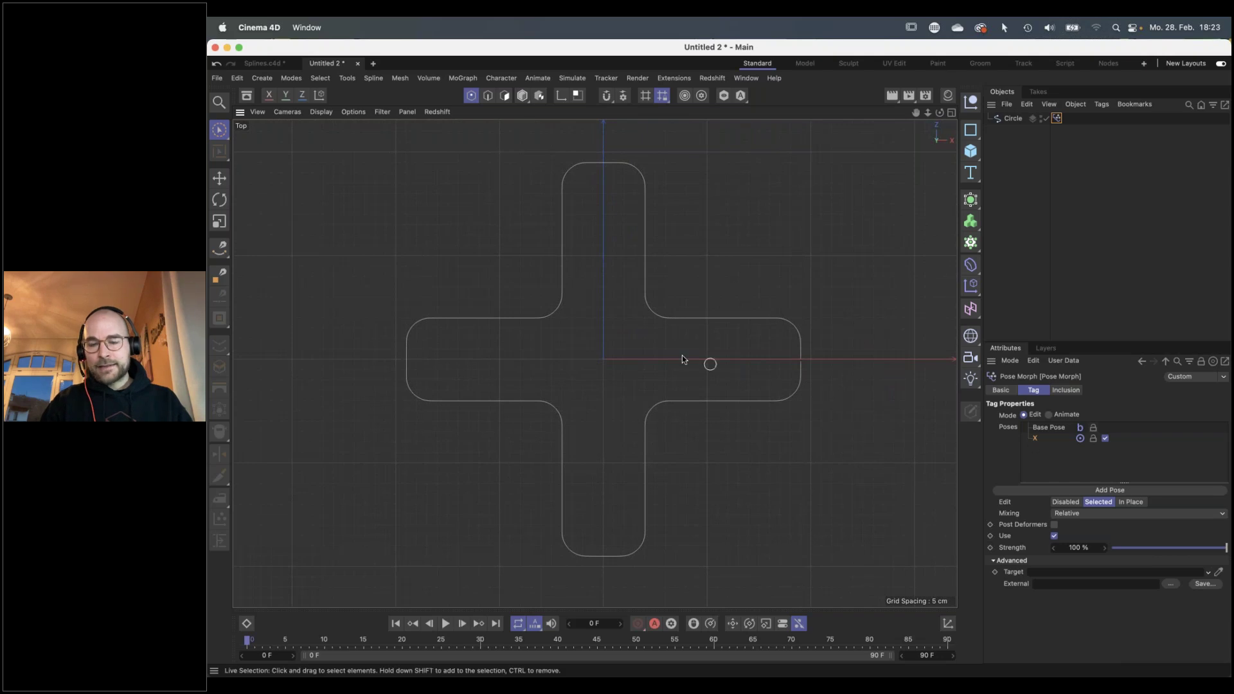
{"action": "left_click", "coordinate": [1049, 415]}
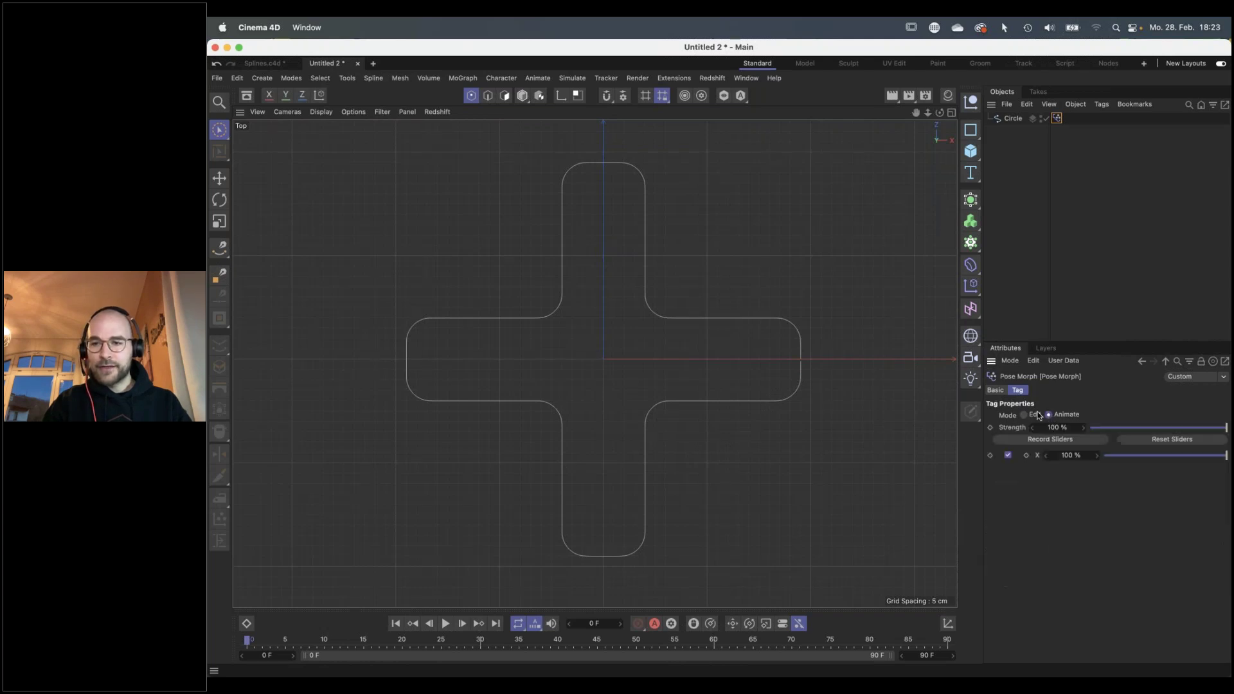
{"action": "left_click", "coordinate": [1008, 456]}
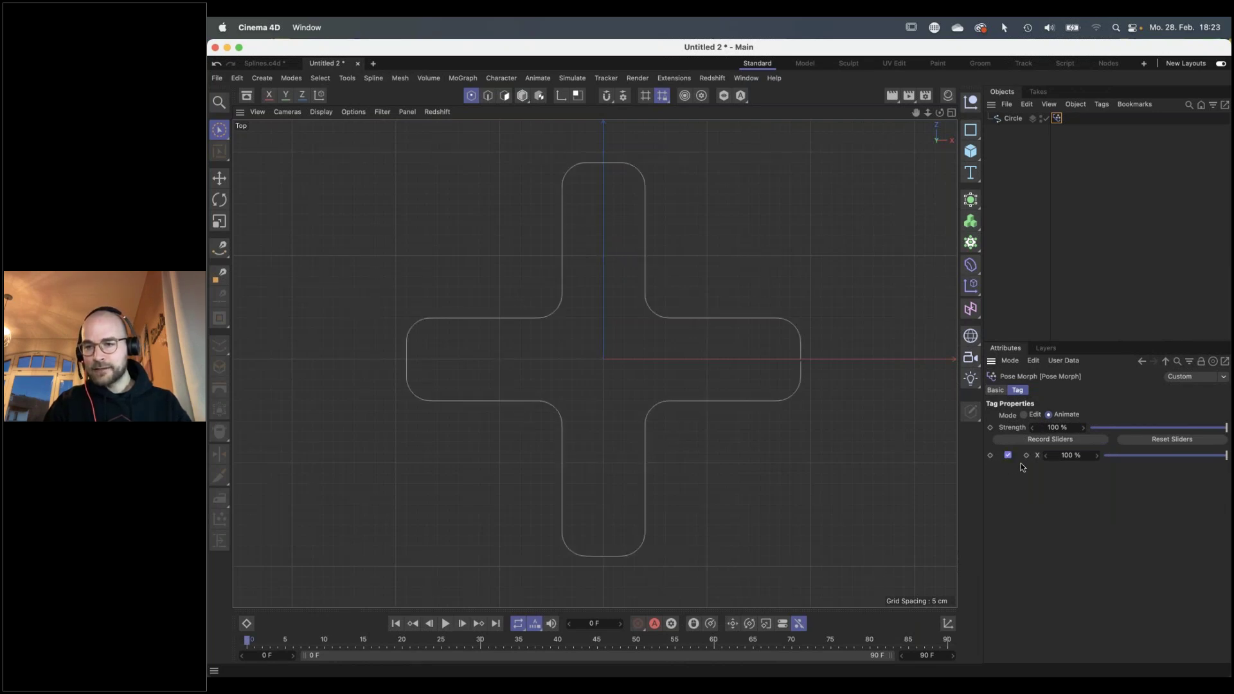
{"action": "mouse_move", "coordinate": [1213, 460]}
{"action": "left_mouse_down"}
{"action": "mouse_move", "coordinate": [1143, 458]}
{"action": "mouse_move", "coordinate": [1225, 456]}
{"action": "left_mouse_up"}
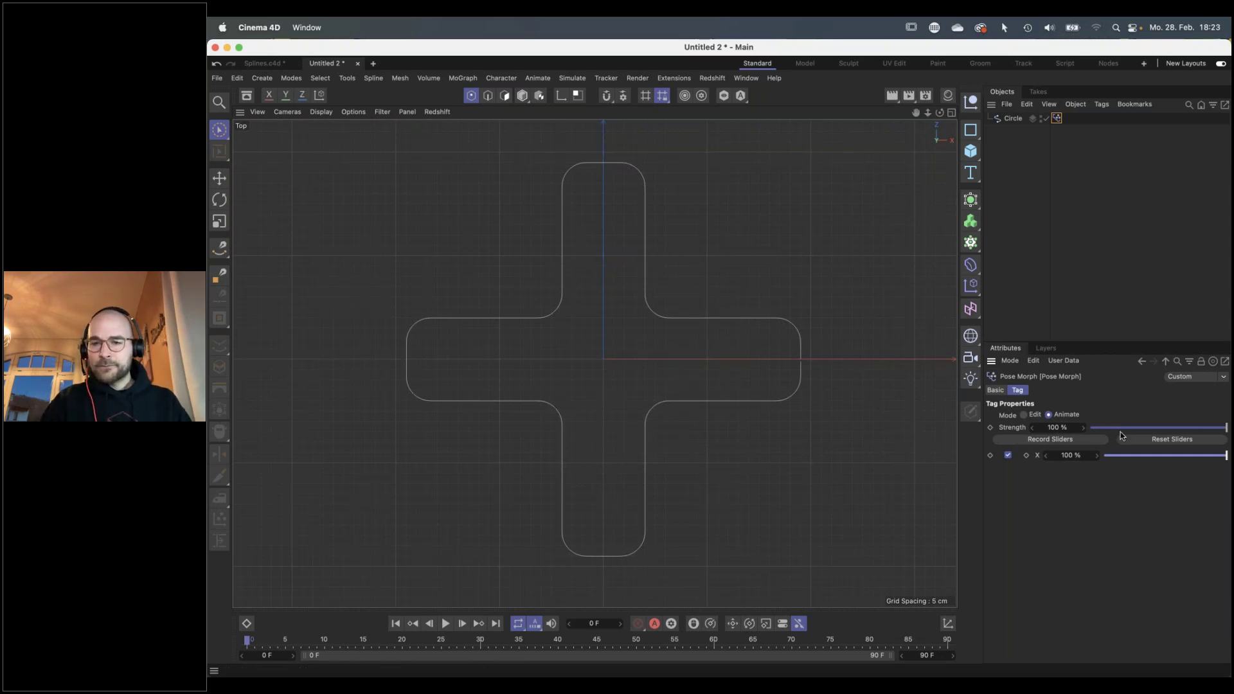
{"action": "left_click_drag", "start_coordinate": [1199, 455], "coordinate": [1230, 464]}
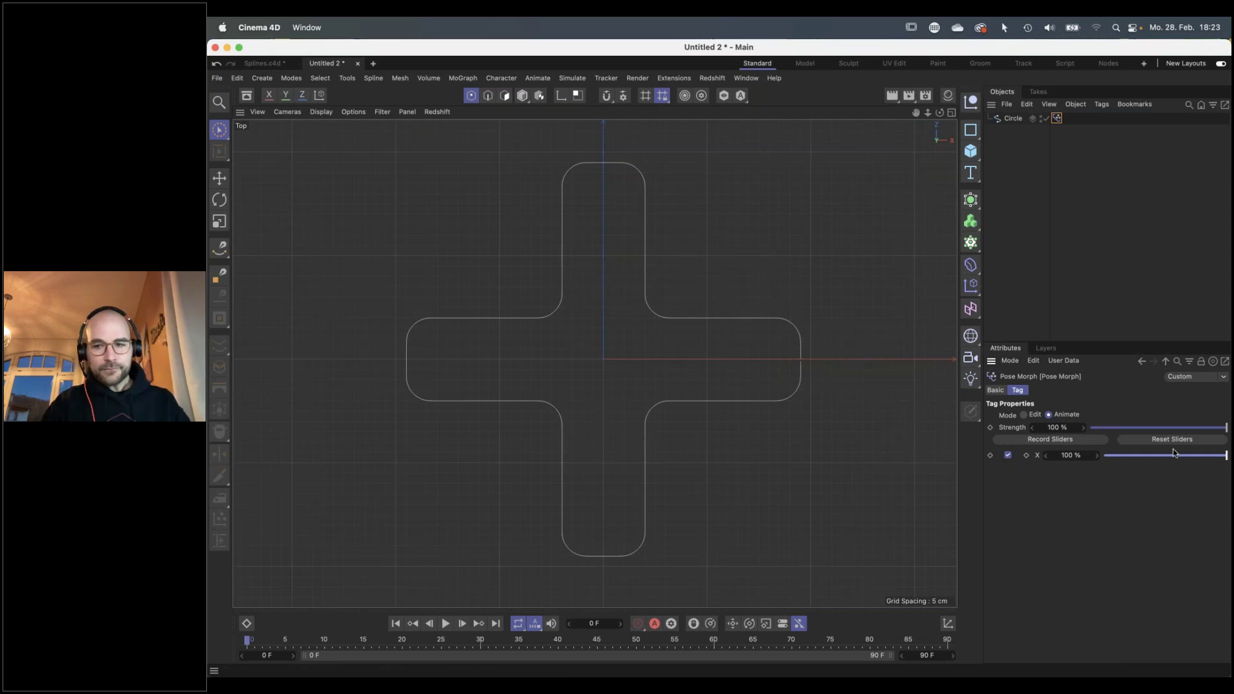
{"action": "mouse_move", "coordinate": [1222, 460]}
{"action": "left_mouse_down"}
{"action": "mouse_move", "coordinate": [1116, 463]}
{"action": "mouse_move", "coordinate": [1223, 471]}
{"action": "mouse_move", "coordinate": [1185, 460]}
{"action": "mouse_move", "coordinate": [1229, 457]}
{"action": "left_mouse_up"}
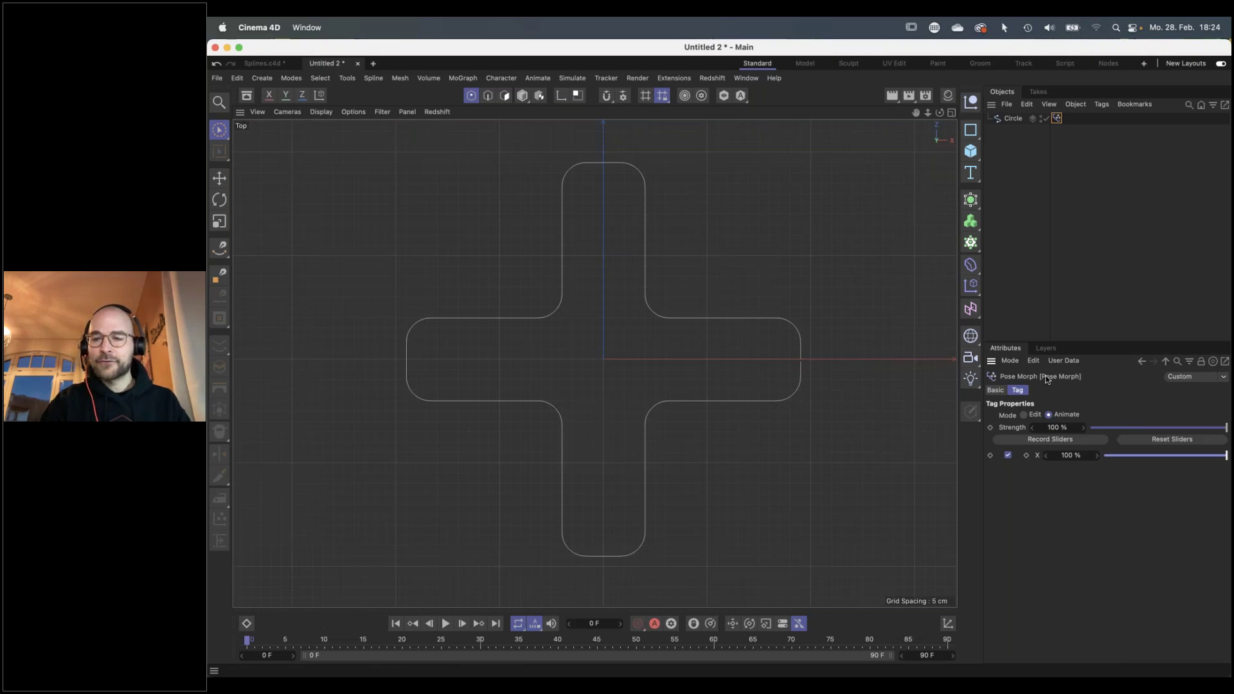
Add a Morph deformer as a child of the Circle, link the circle's Pose Morph tag and test its X target, leaving it at 100 %
{"action": "left_click", "coordinate": [980, 270]}
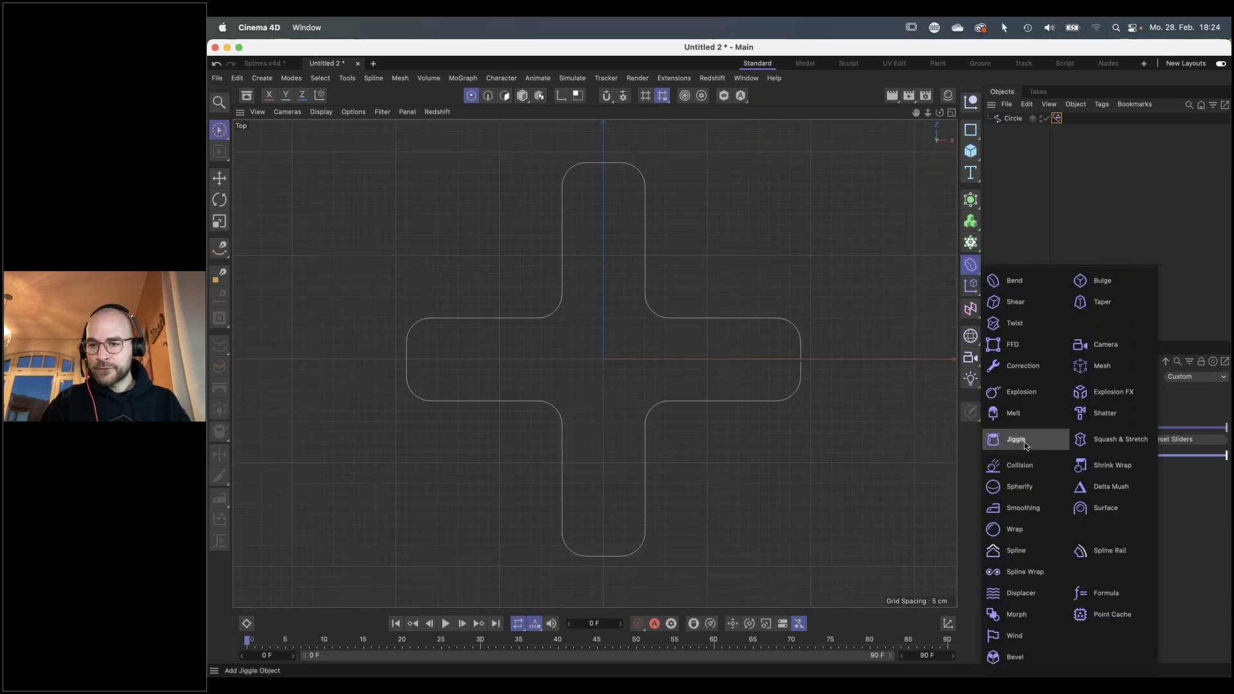
{"action": "left_click", "coordinate": [1038, 615]}
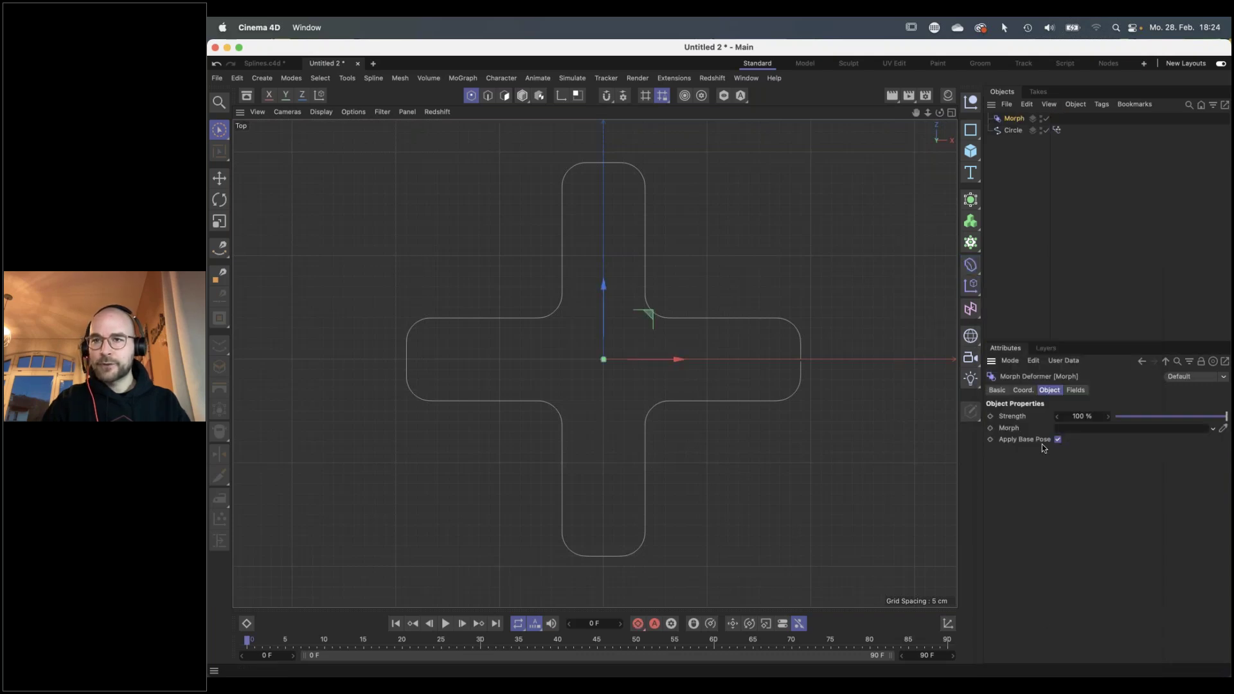
{"action": "left_click_drag", "start_coordinate": [1015, 118], "coordinate": [1012, 131]}
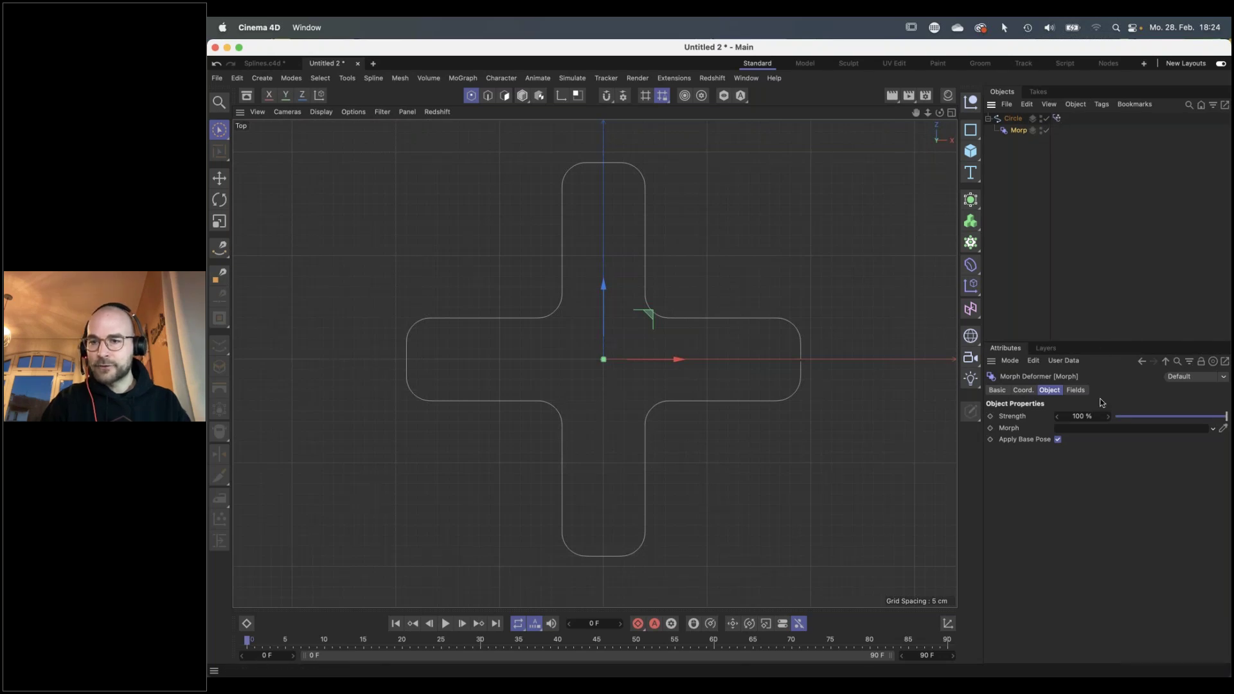
{"action": "left_click_drag", "start_coordinate": [1057, 120], "coordinate": [1075, 430]}
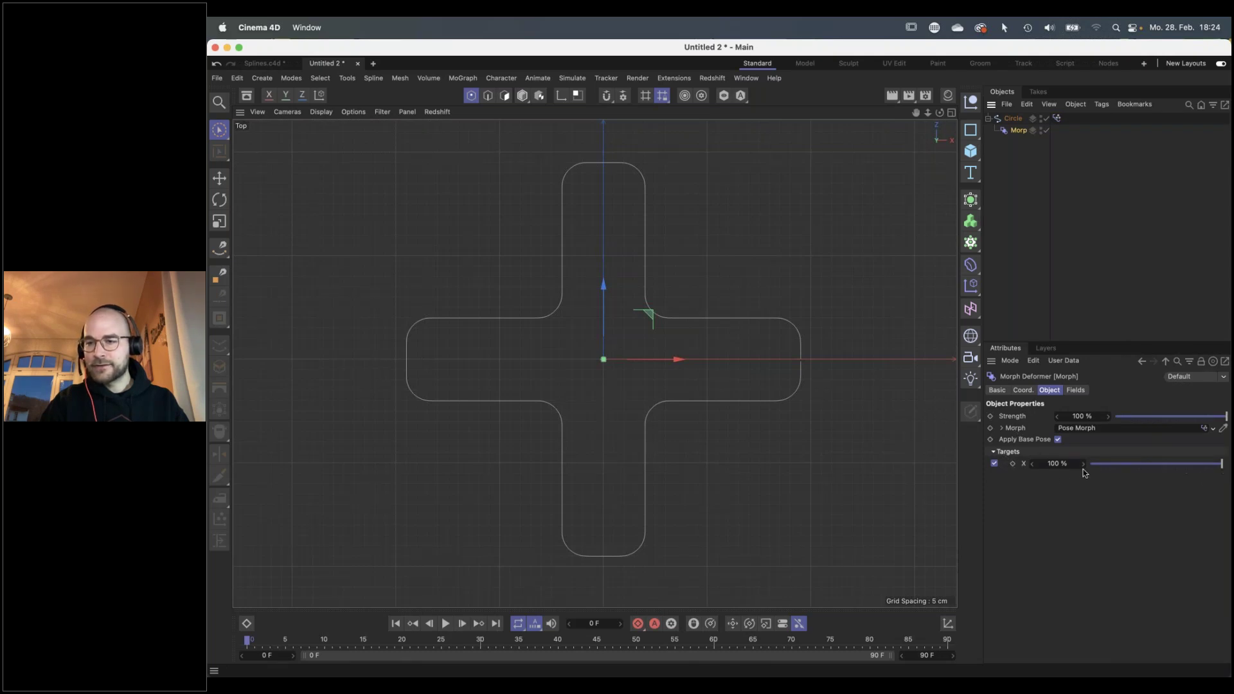
{"action": "mouse_move", "coordinate": [1210, 463]}
{"action": "left_mouse_down"}
{"action": "mouse_move", "coordinate": [1119, 466]}
{"action": "mouse_move", "coordinate": [1221, 464]}
{"action": "left_mouse_up"}
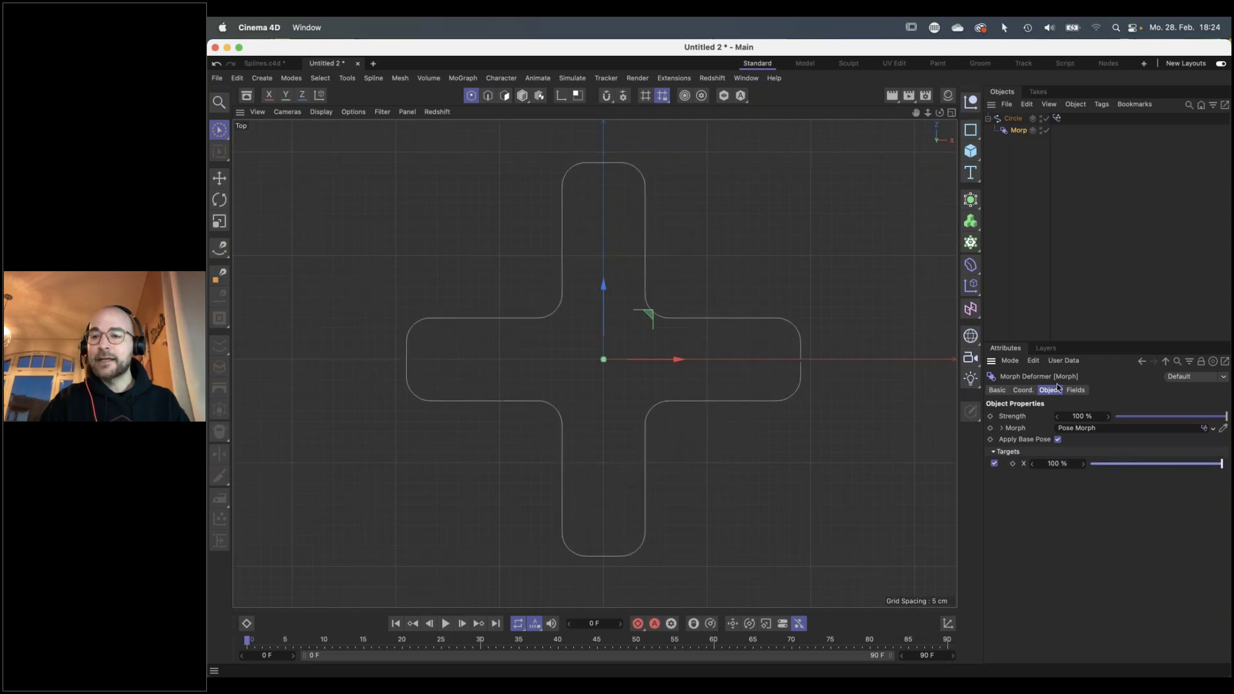
Add a Box Field to the Morph deformer and scale it uniformly to about 35 cm so it fits inside the circle
{"action": "left_click", "coordinate": [1076, 390]}
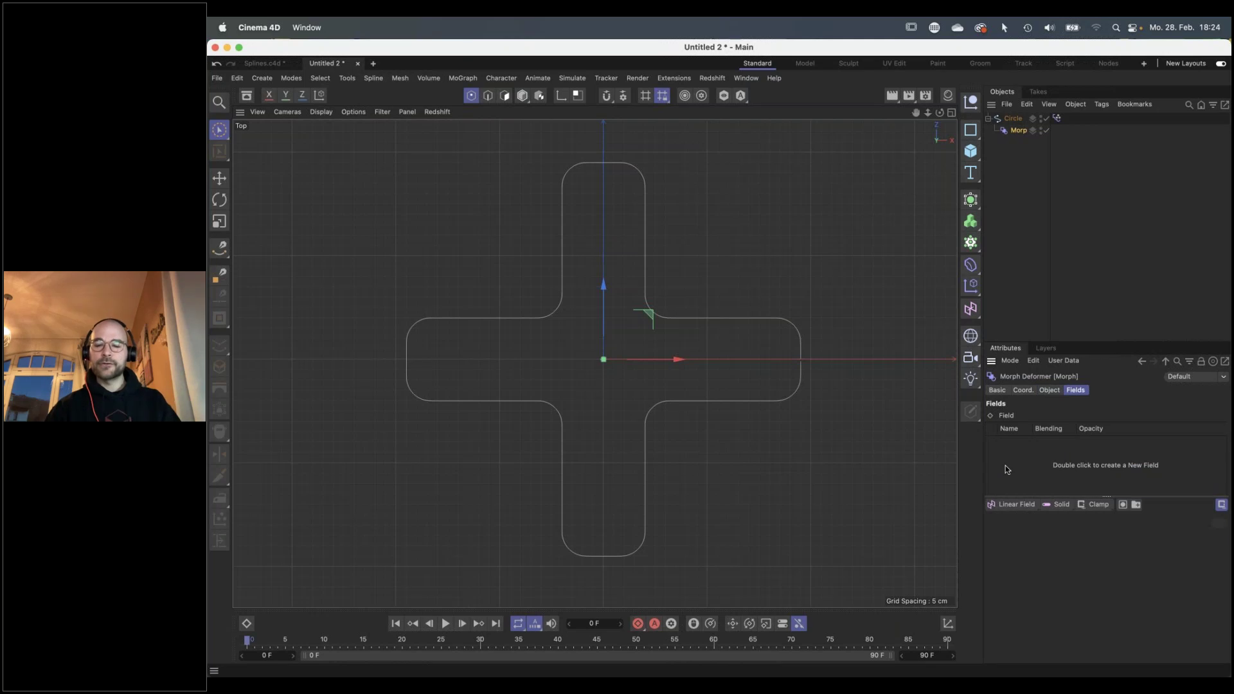
{"action": "left_click", "coordinate": [1017, 506]}
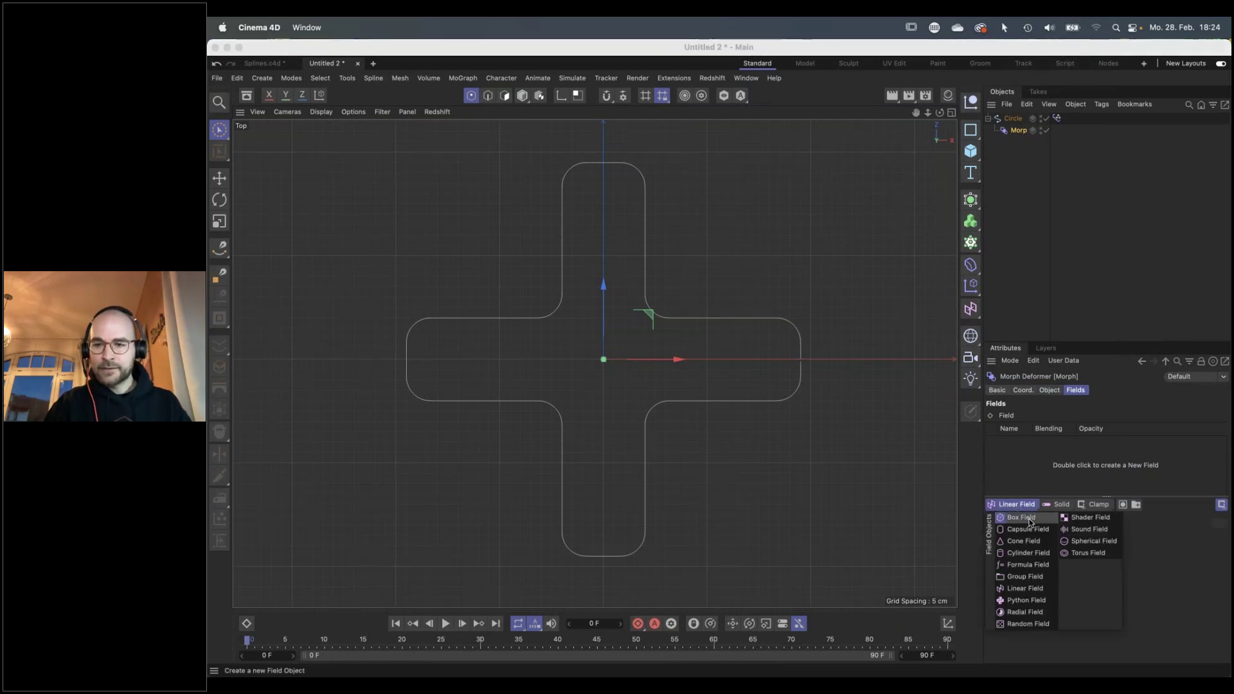
{"action": "left_click", "coordinate": [1027, 518]}
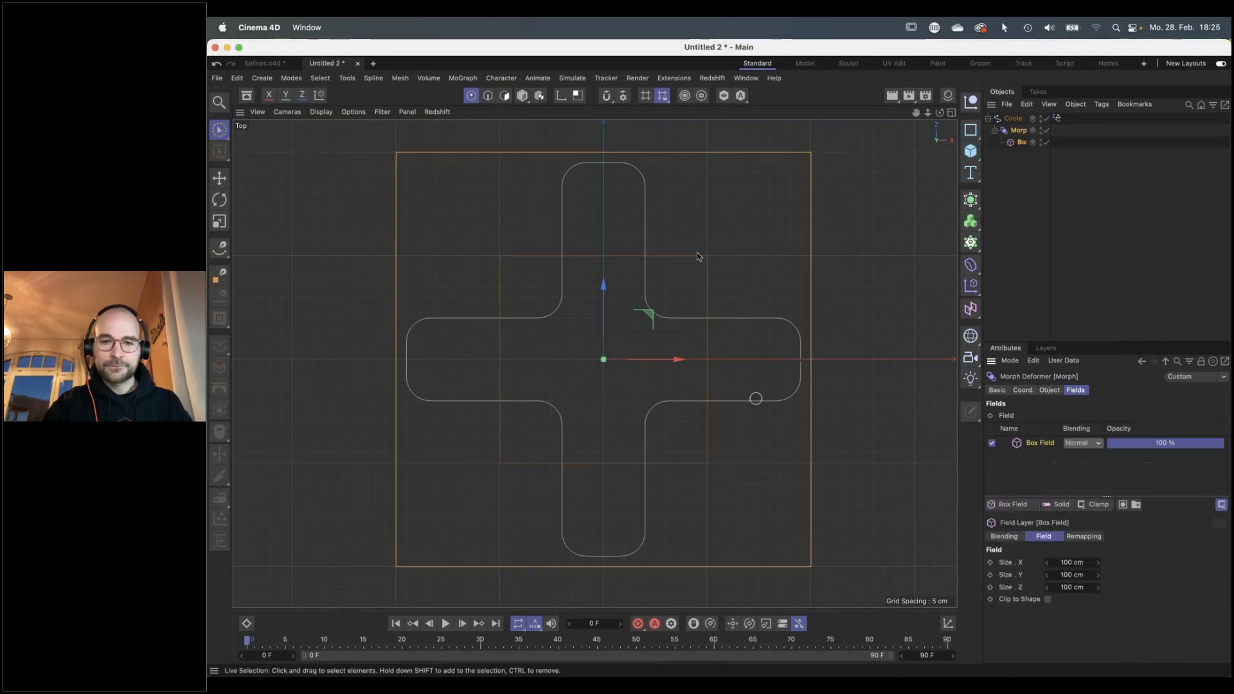
{"action": "key", "text": "t"}
{"action": "left_click_drag", "start_coordinate": [767, 299], "coordinate": [533, 303]}
{"action": "left_click_drag", "start_coordinate": [648, 455], "coordinate": [718, 358]}
{"action": "left_click_drag", "start_coordinate": [859, 403], "coordinate": [558, 464]}
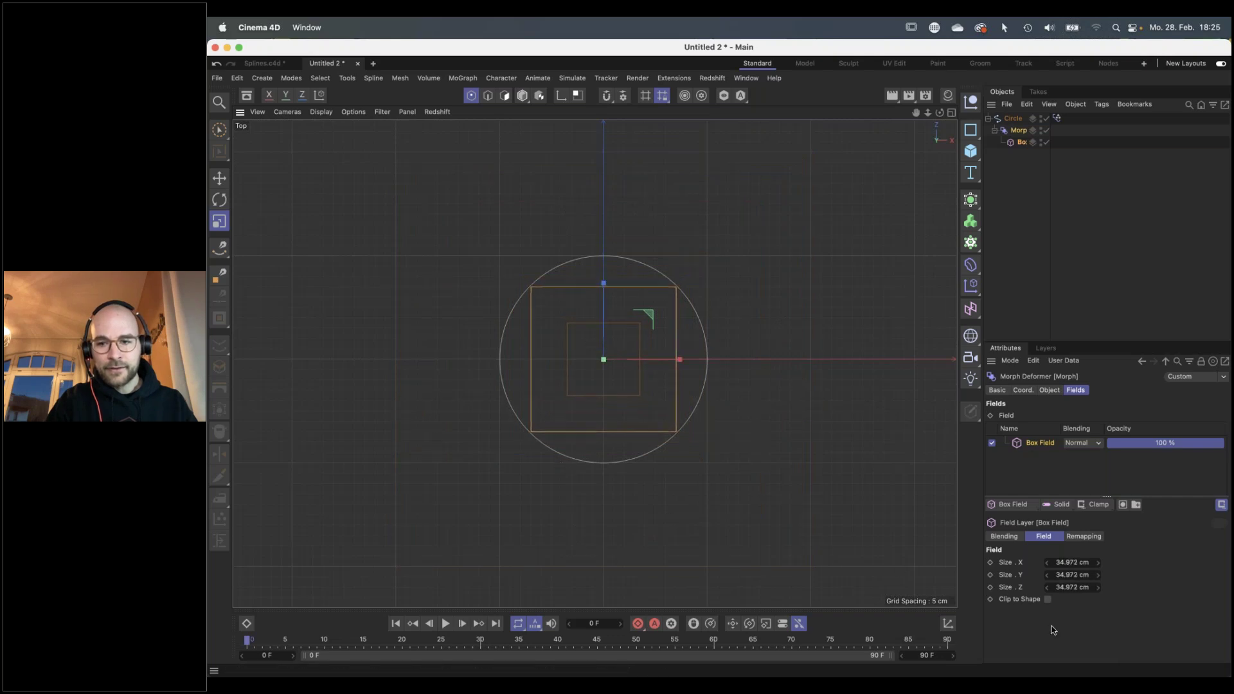
Keyframe the Box Field's X, Y and Z size at frame 0 and, enlarged to about 100.6 cm, at frame 60, and scrub the growth
{"action": "left_click_drag", "start_coordinate": [990, 562], "coordinate": [990, 588]}
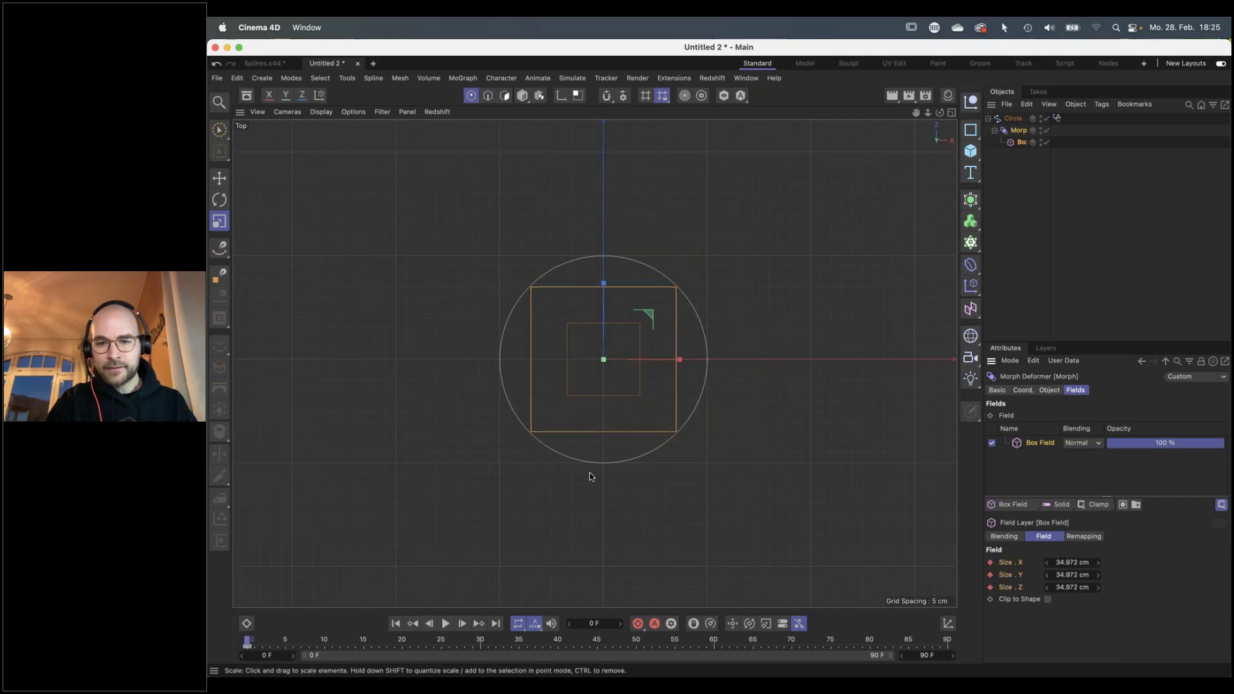
{"action": "left_click_drag", "start_coordinate": [467, 641], "coordinate": [669, 641]}
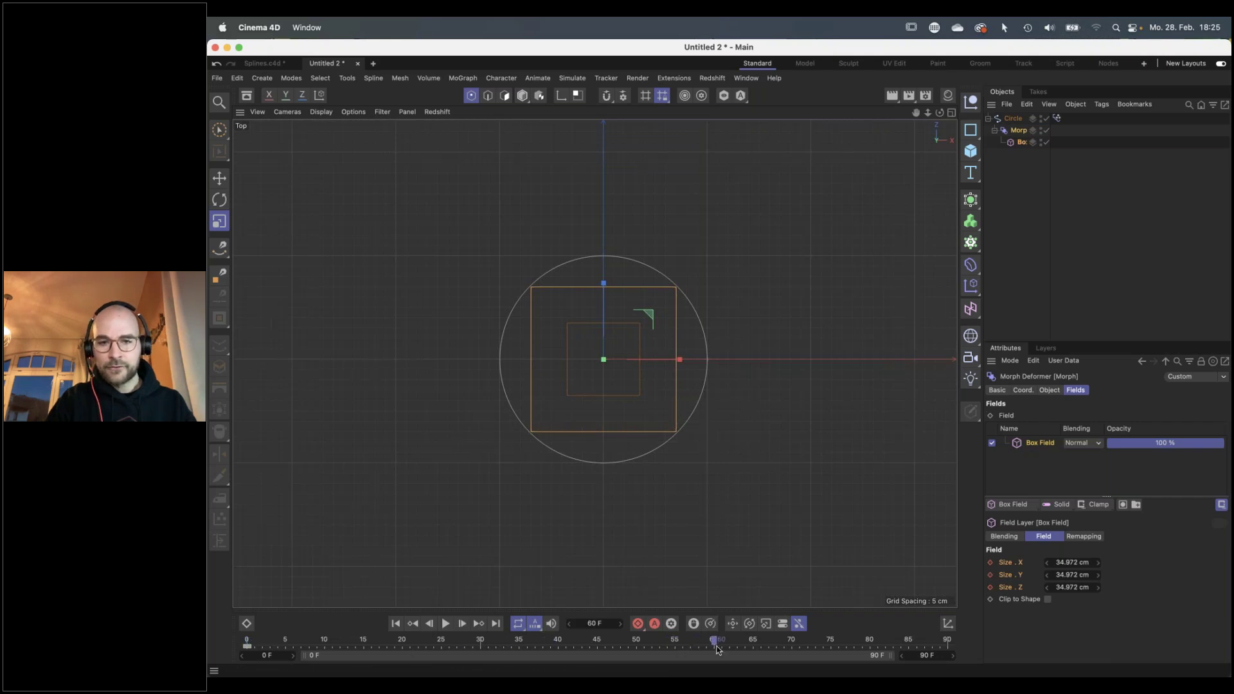
{"action": "left_click_drag", "start_coordinate": [681, 360], "coordinate": [719, 358]}
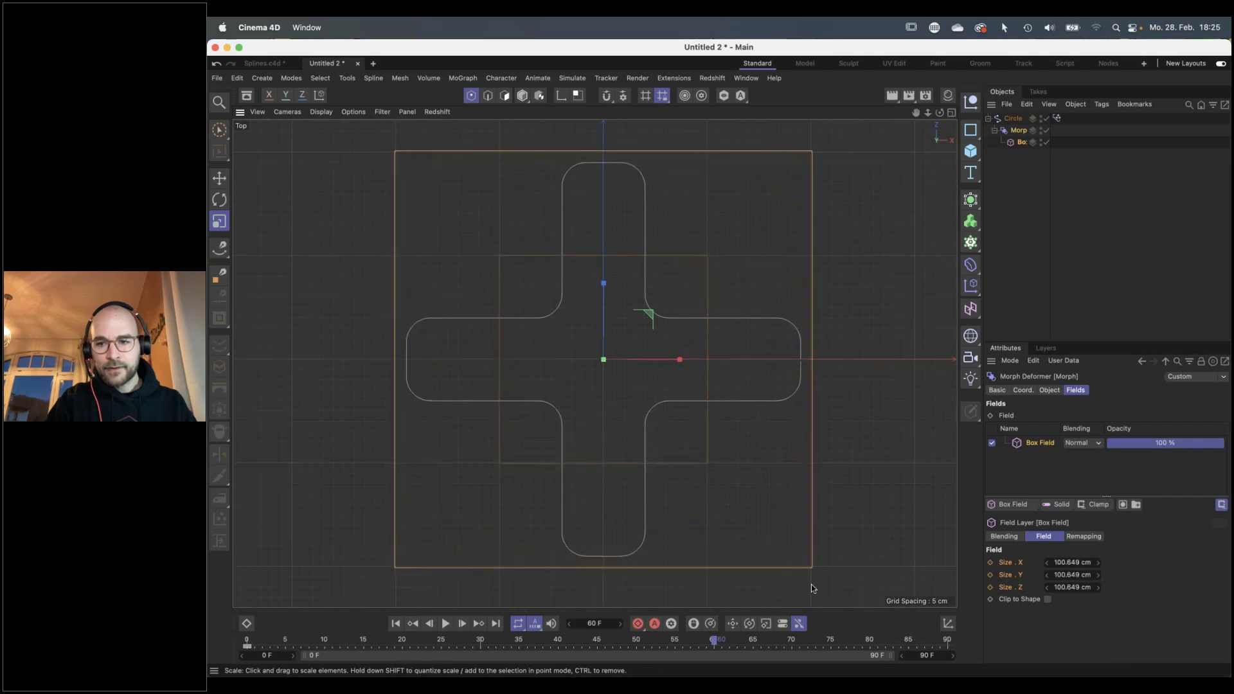
{"action": "left_click", "coordinate": [991, 563]}
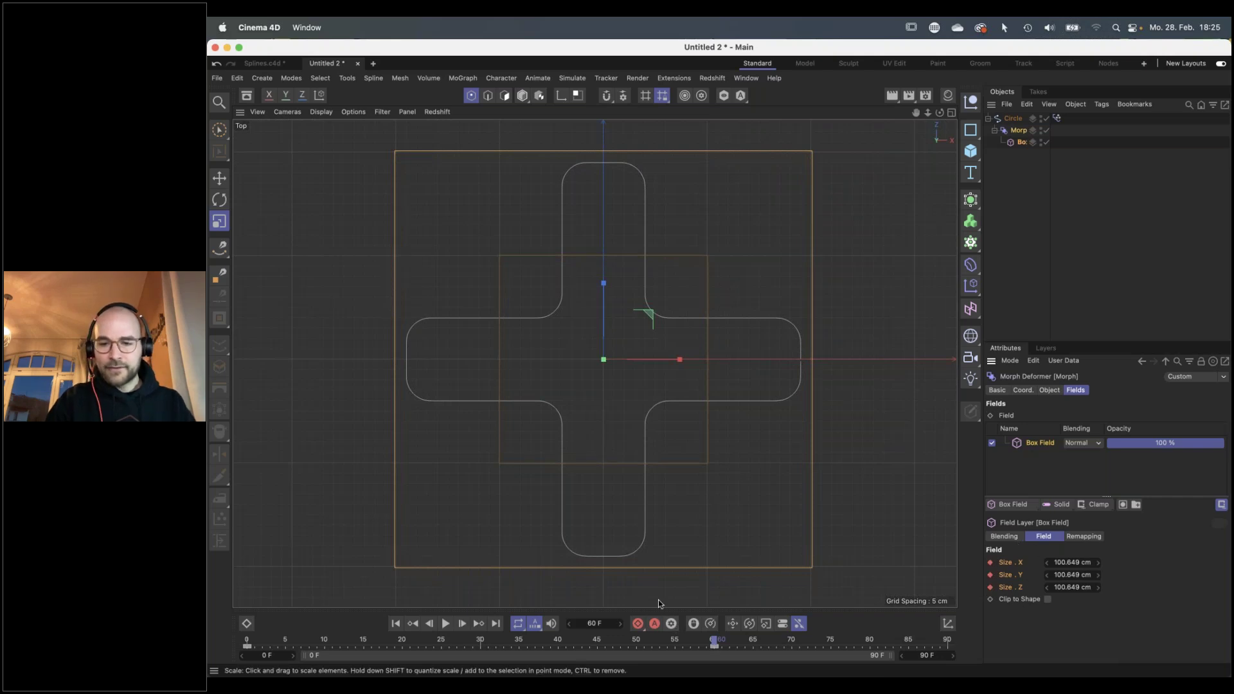
{"action": "left_click_drag", "start_coordinate": [714, 641], "coordinate": [421, 641]}
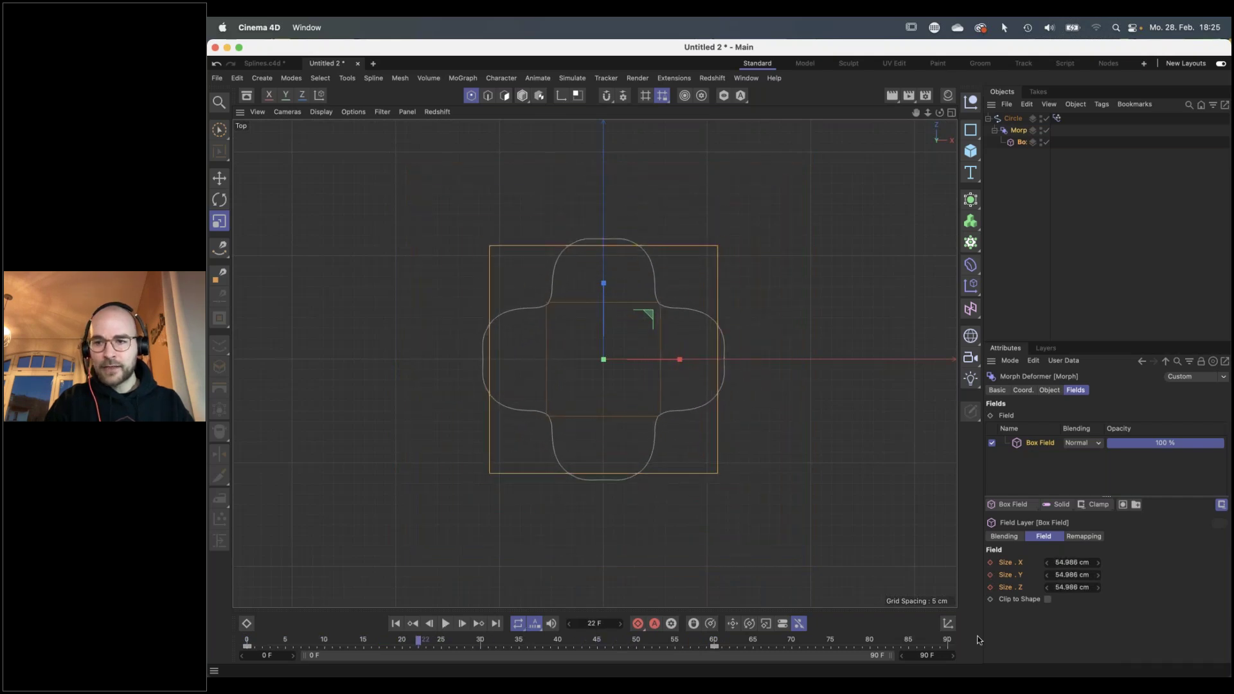
Set the contour mode in the Box Field's remapping settings to Curve
{"action": "left_click", "coordinate": [1085, 538]}
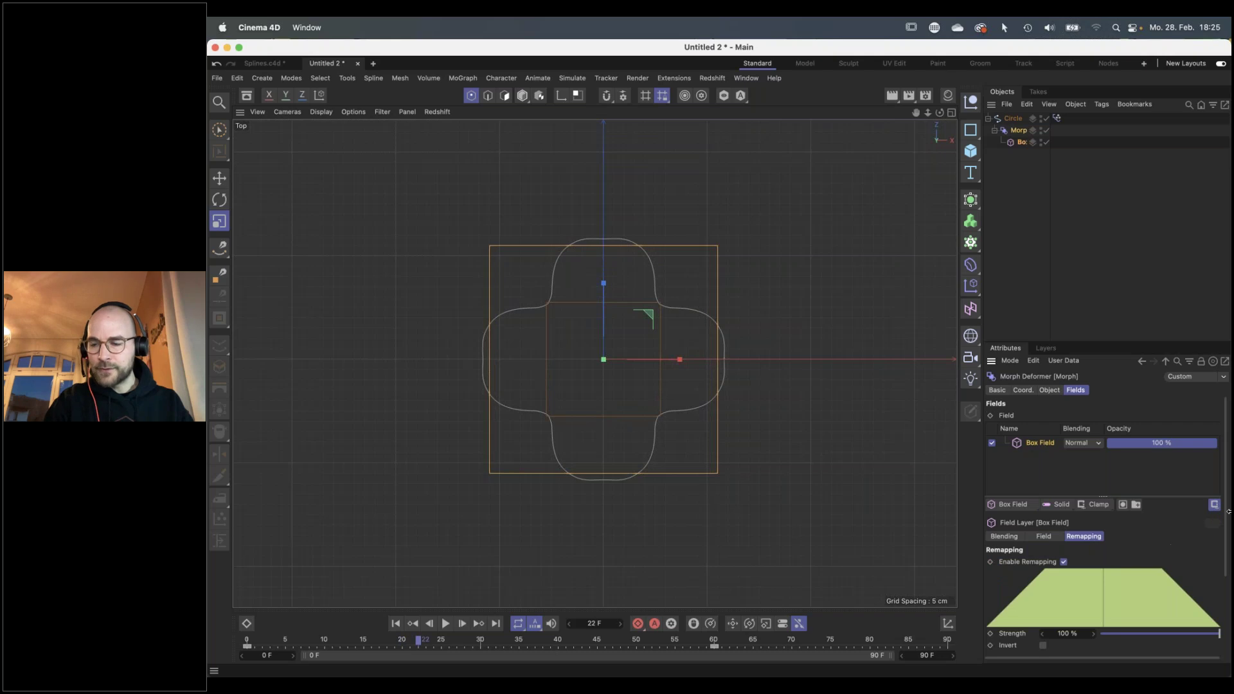
{"action": "left_click_drag", "start_coordinate": [1225, 504], "coordinate": [1228, 599]}
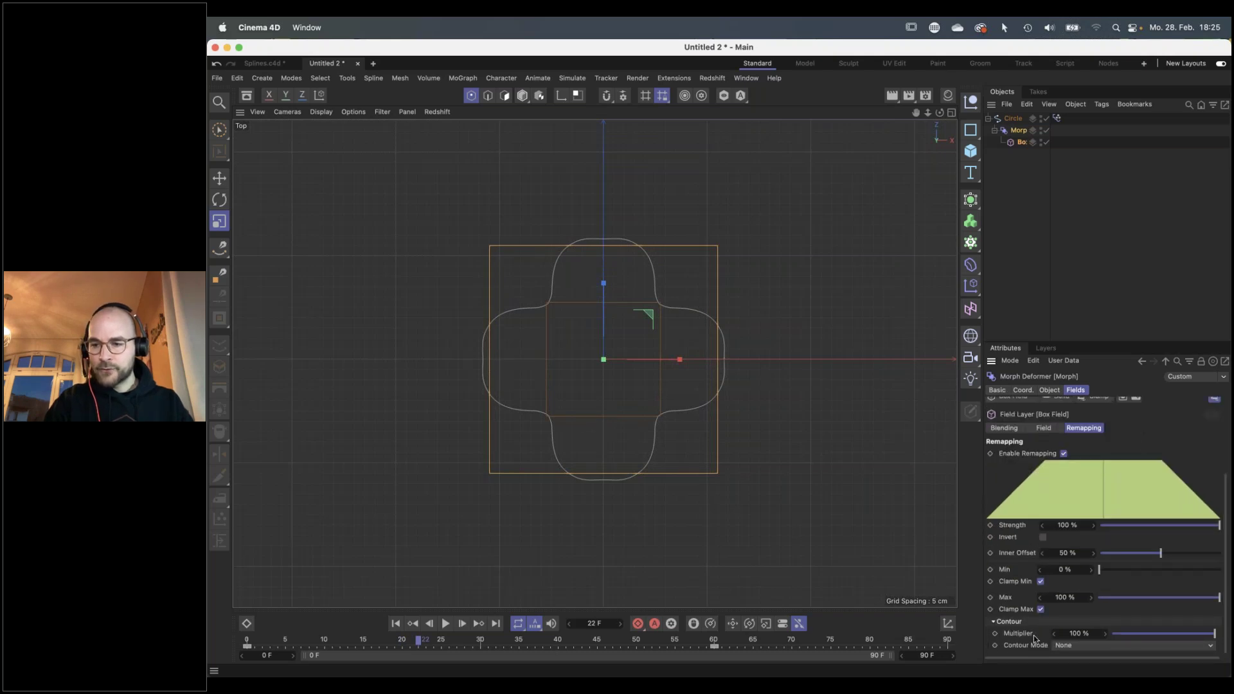
{"action": "left_click", "coordinate": [1068, 646]}
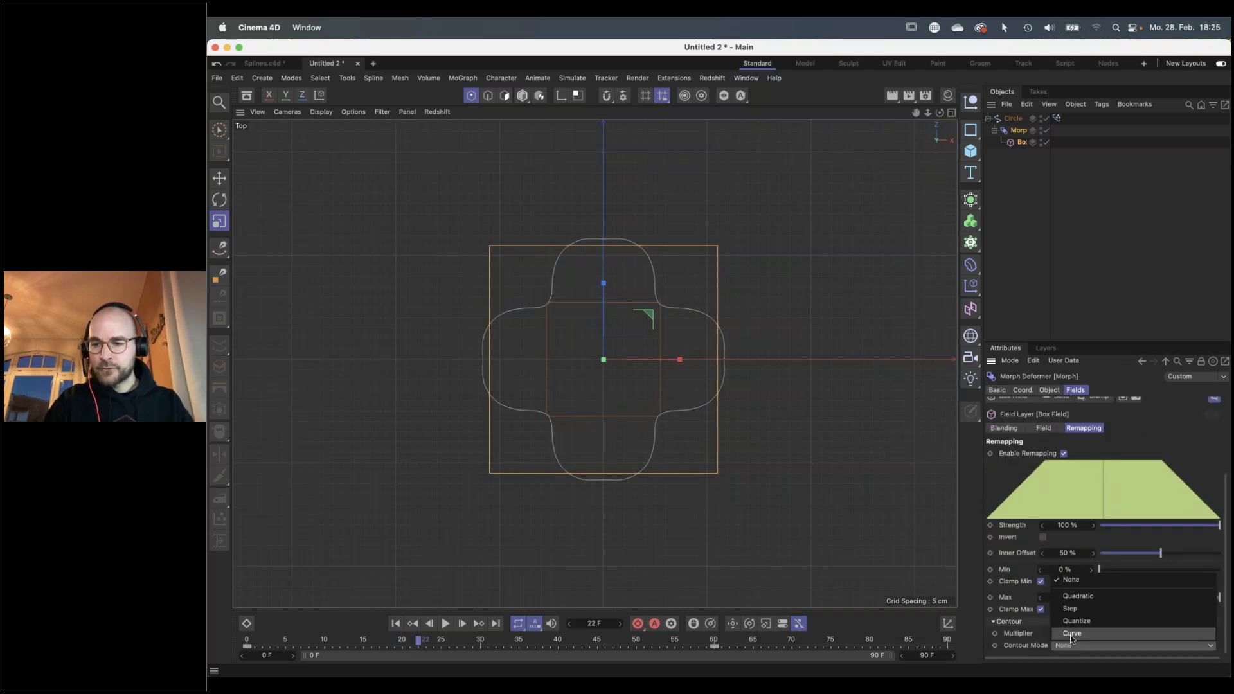
{"action": "left_click", "coordinate": [1080, 616]}
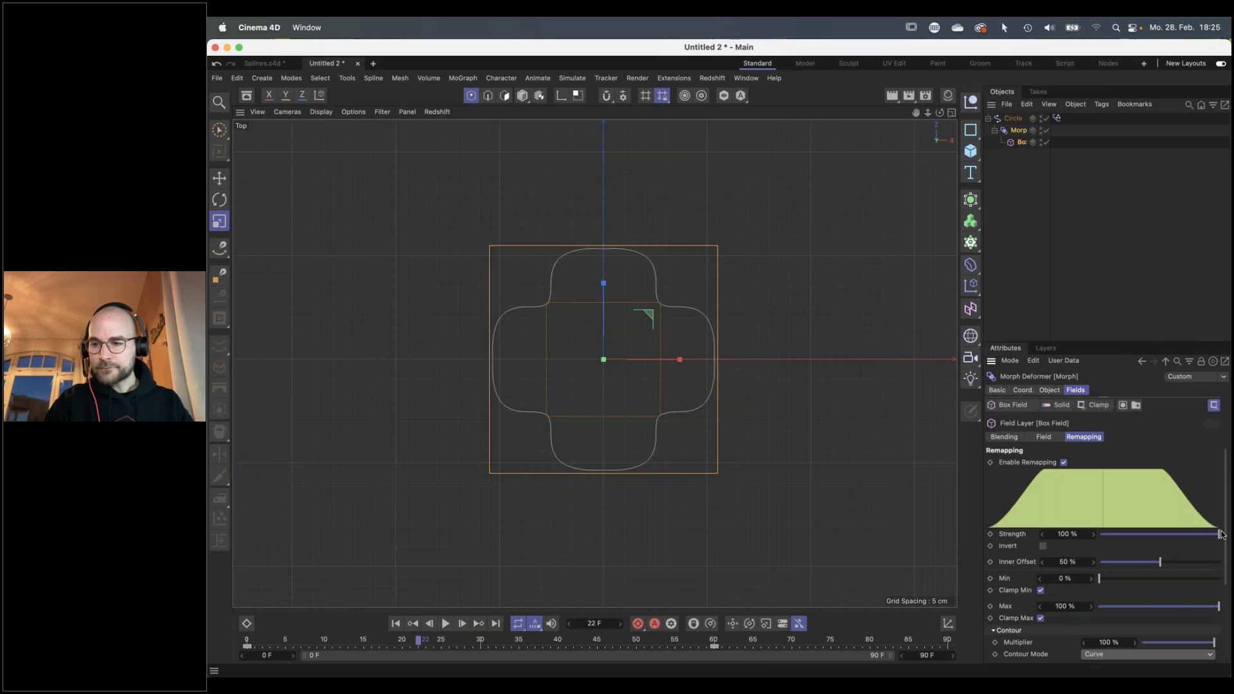
Lengthen the start and end tangents of the contour curve for a stronger ease and check the morph over the early frames
{"action": "scroll", "coordinate": [1221, 535], "scroll_direction": "down", "scroll_amount": 5}
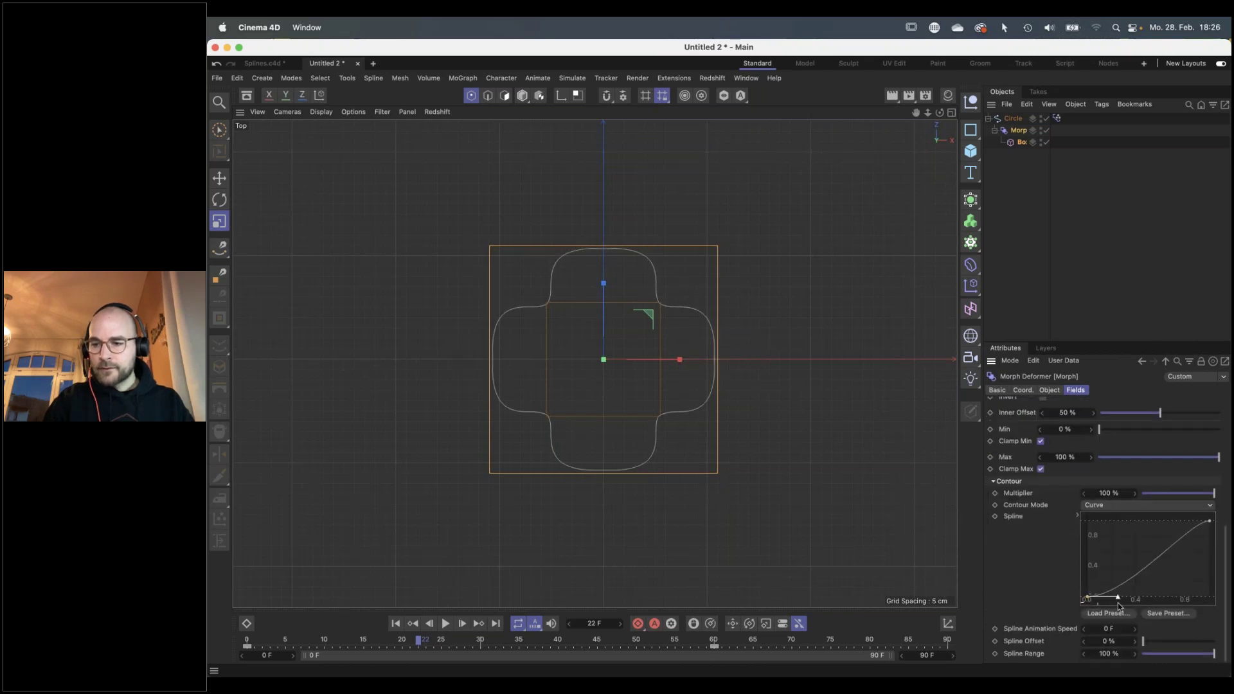
{"action": "left_click_drag", "start_coordinate": [1119, 600], "coordinate": [1130, 601]}
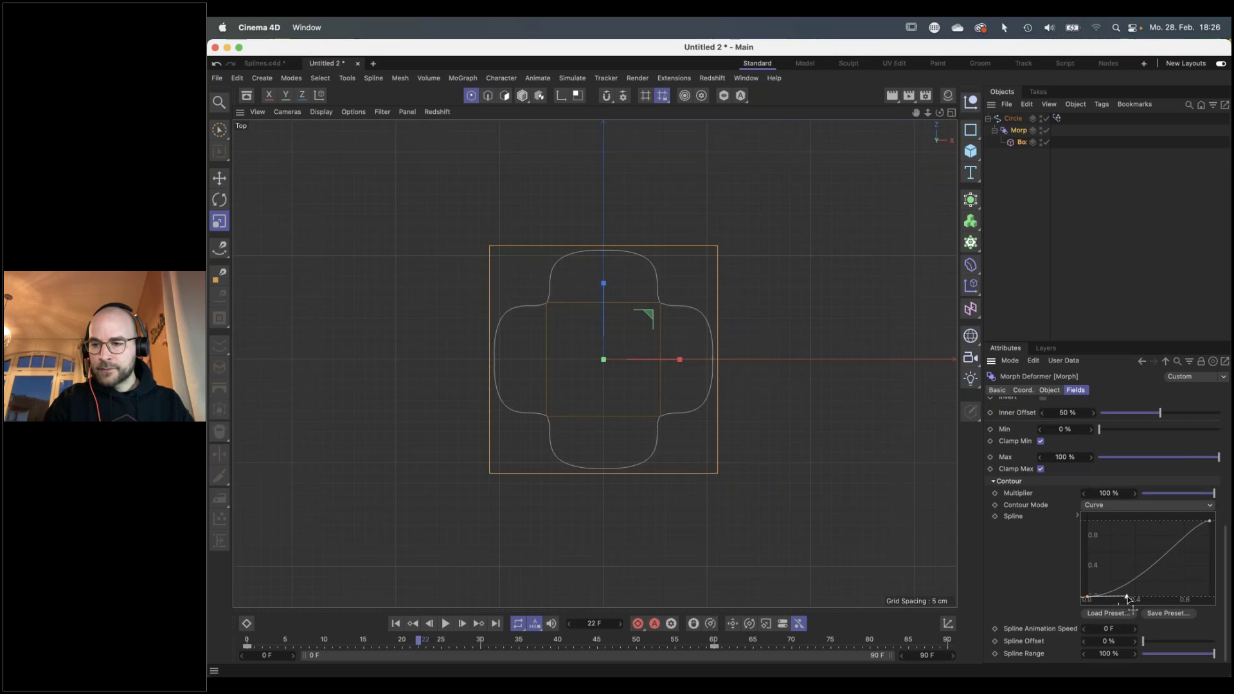
{"action": "left_click", "coordinate": [1211, 521]}
{"action": "left_click_drag", "start_coordinate": [1194, 524], "coordinate": [1173, 523]}
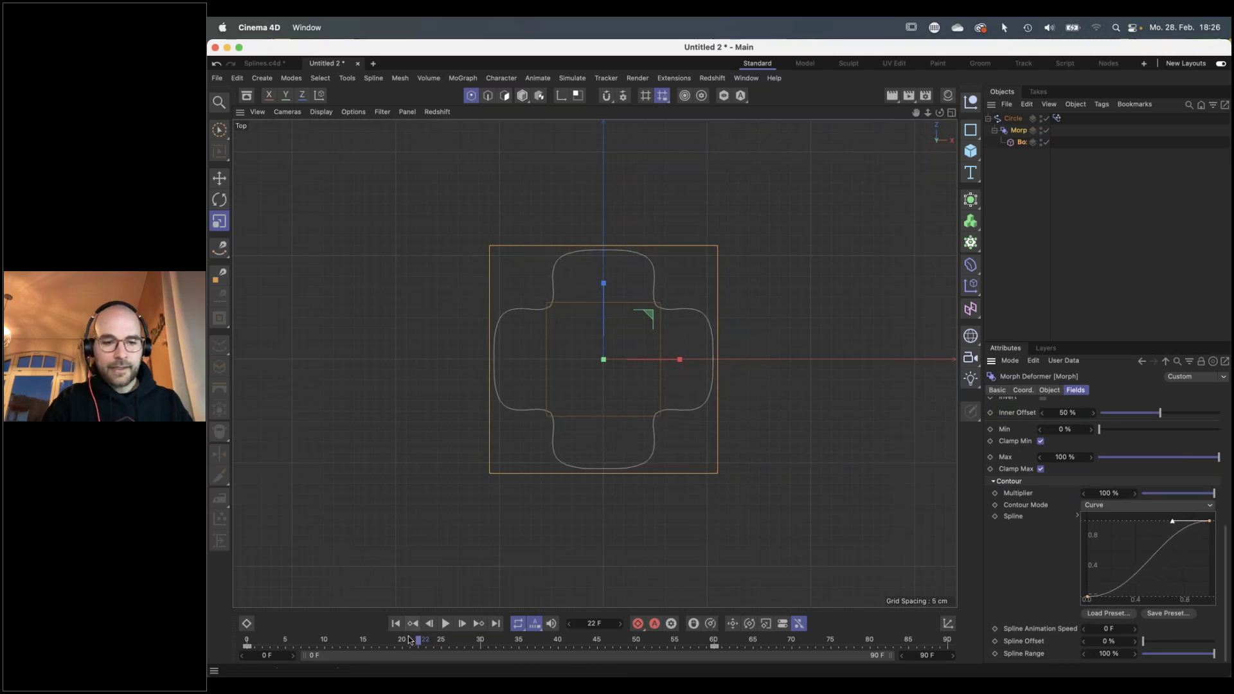
{"action": "left_click_drag", "start_coordinate": [419, 641], "coordinate": [283, 602]}
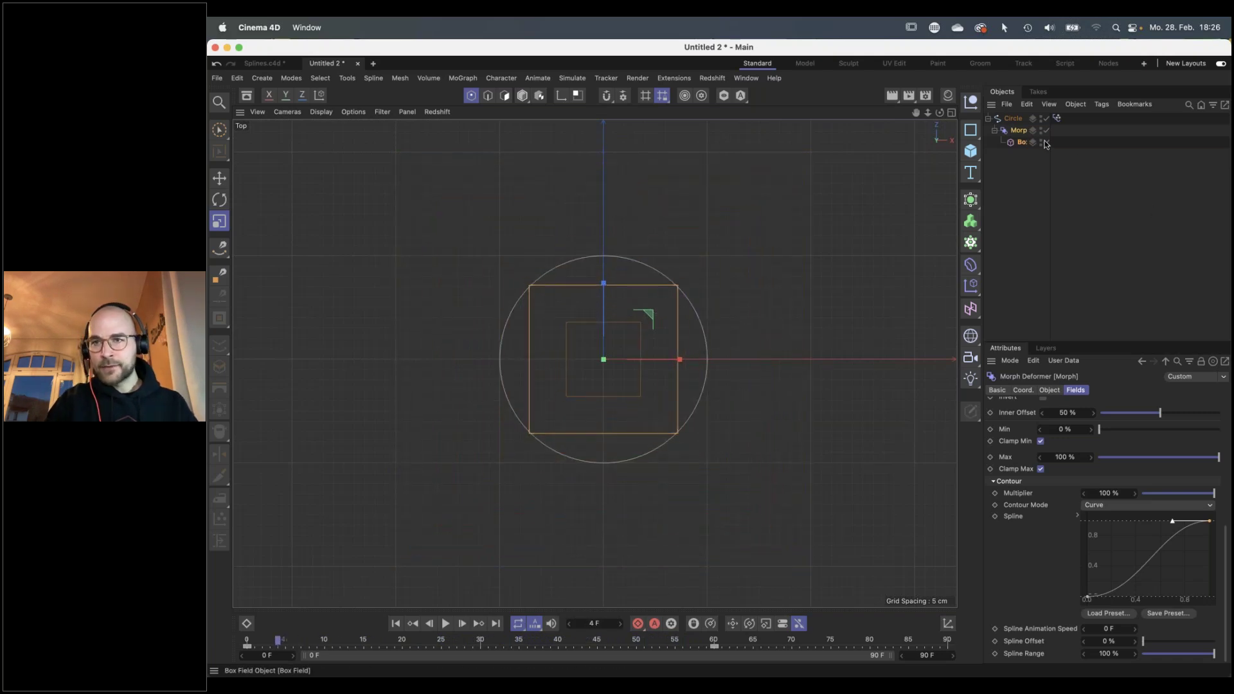
Widen the object name column, deselect everything and preview the Box Field-driven morph across the timeline
{"action": "mouse_move", "coordinate": [1052, 164]}
{"action": "left_mouse_down"}
{"action": "mouse_move", "coordinate": [1093, 163]}
{"action": "mouse_move", "coordinate": [1054, 165]}
{"action": "left_mouse_up"}
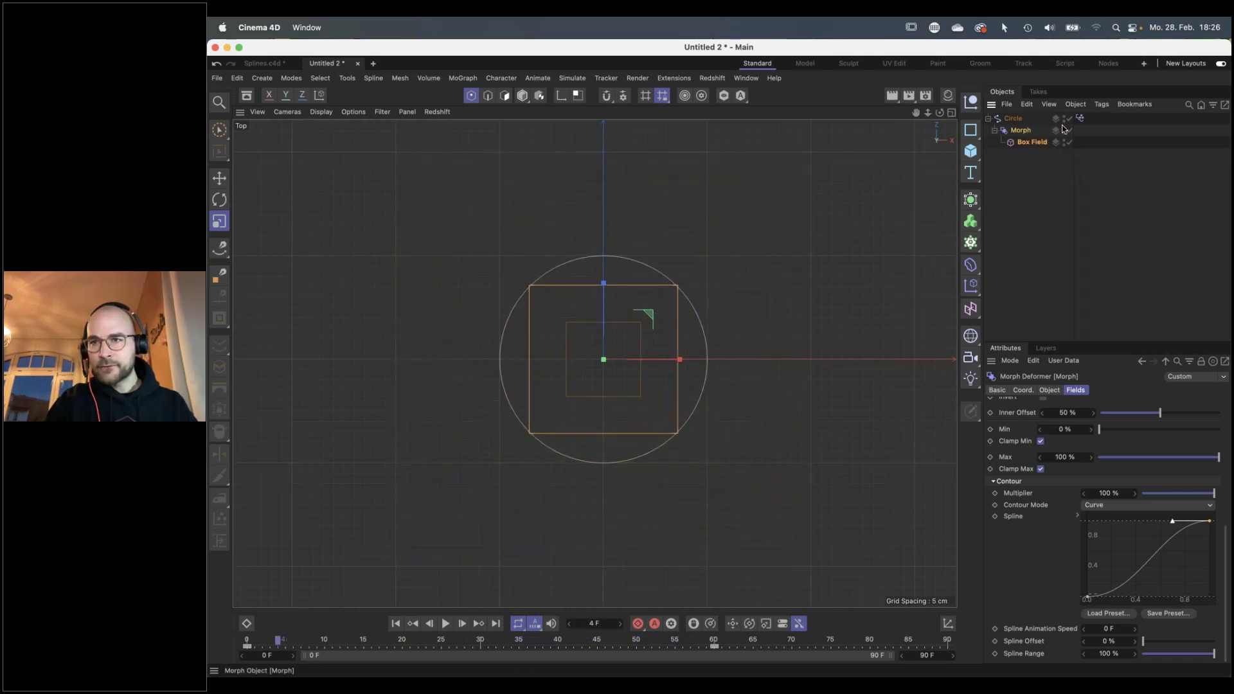
{"action": "left_click", "coordinate": [1051, 174]}
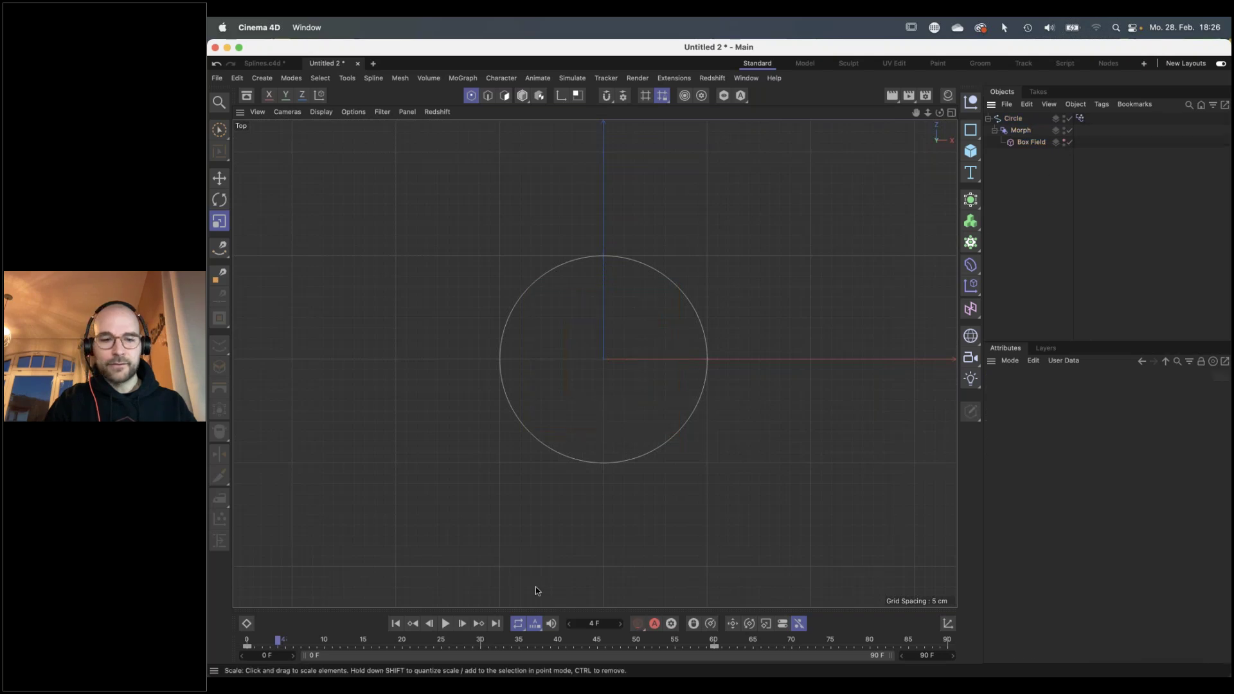
{"action": "left_click_drag", "start_coordinate": [294, 642], "coordinate": [607, 657]}
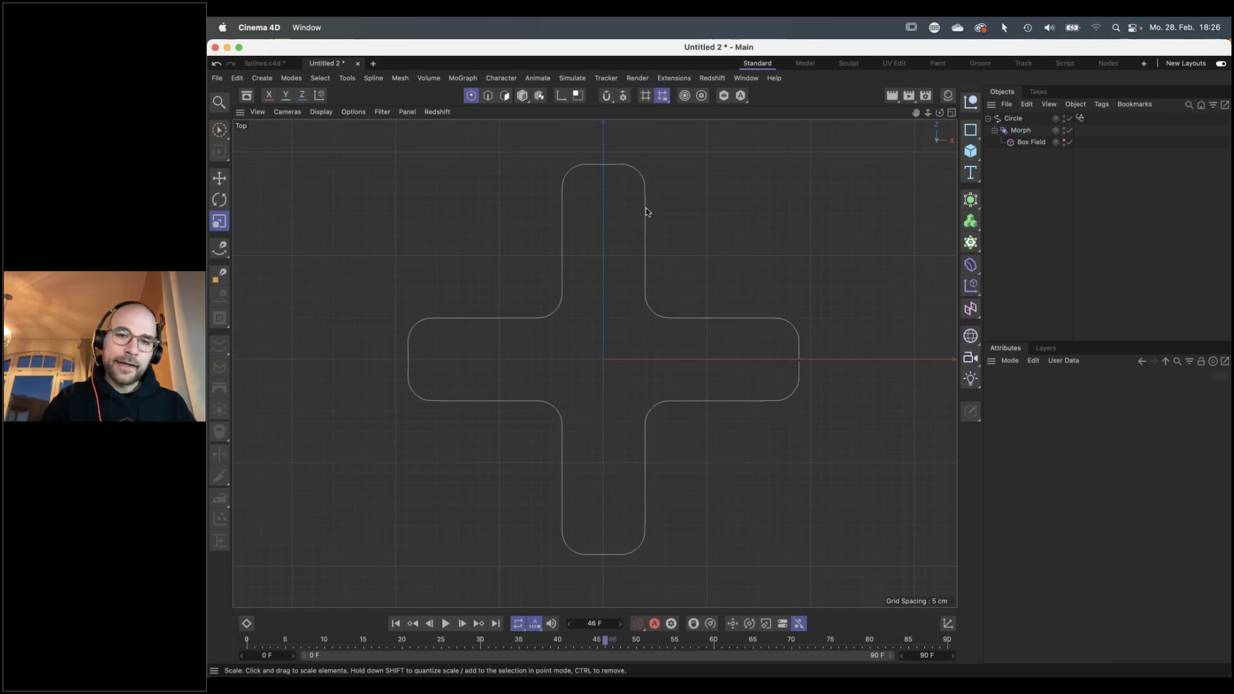
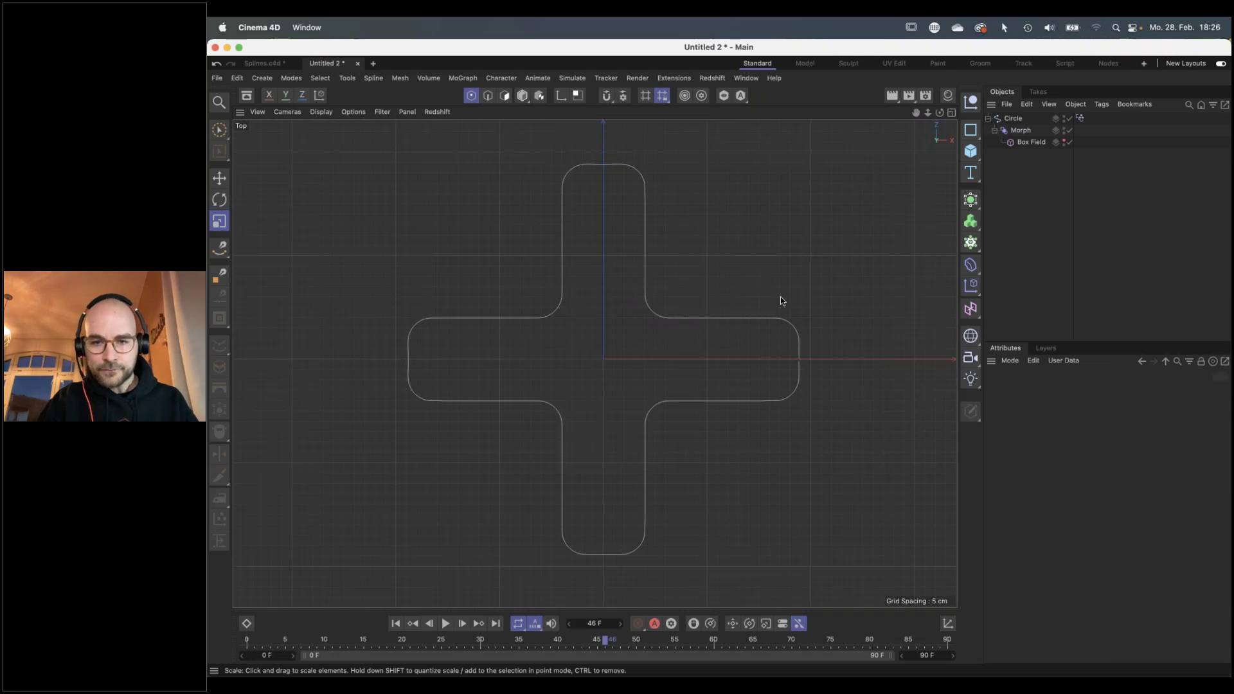
Add a MoSpline below the Circle hierarchy, set it to Spline mode with the Circle as source spline, and preview it along the timeline
{"action": "left_click_drag", "start_coordinate": [971, 243], "coordinate": [1070, 281]}
{"action": "left_click_drag", "start_coordinate": [1018, 119], "coordinate": [1021, 164]}
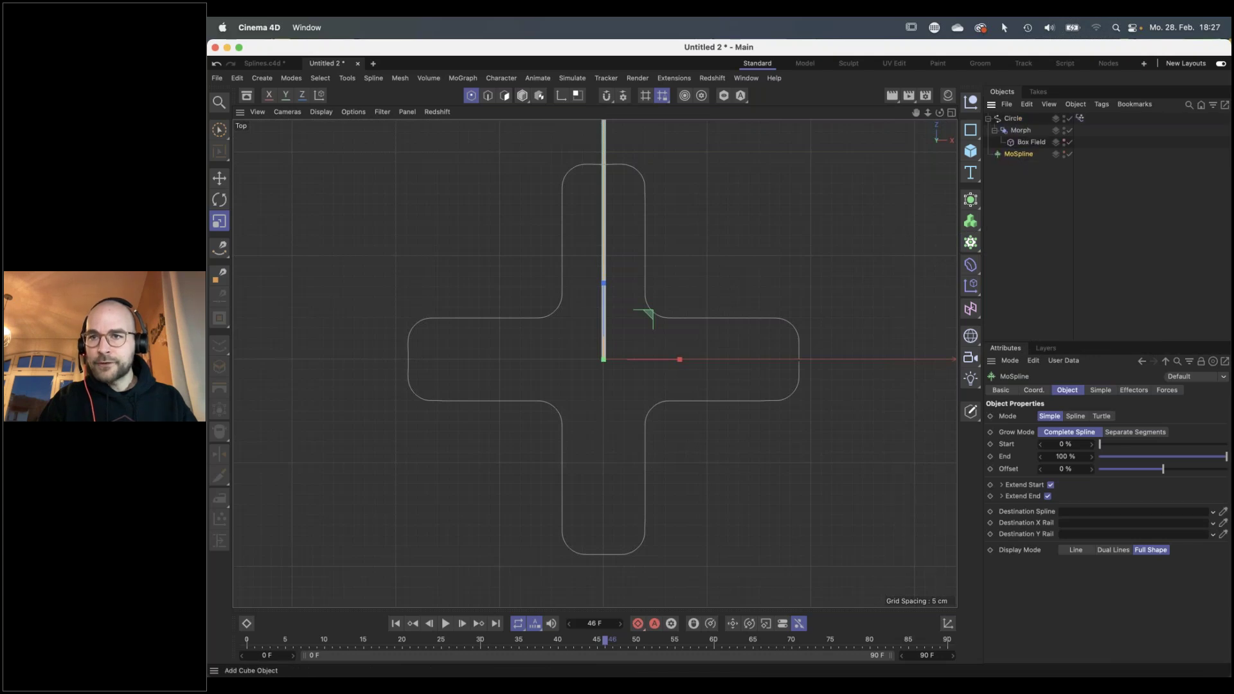
{"action": "left_click", "coordinate": [1076, 417]}
{"action": "left_click_drag", "start_coordinate": [1014, 118], "coordinate": [1079, 428]}
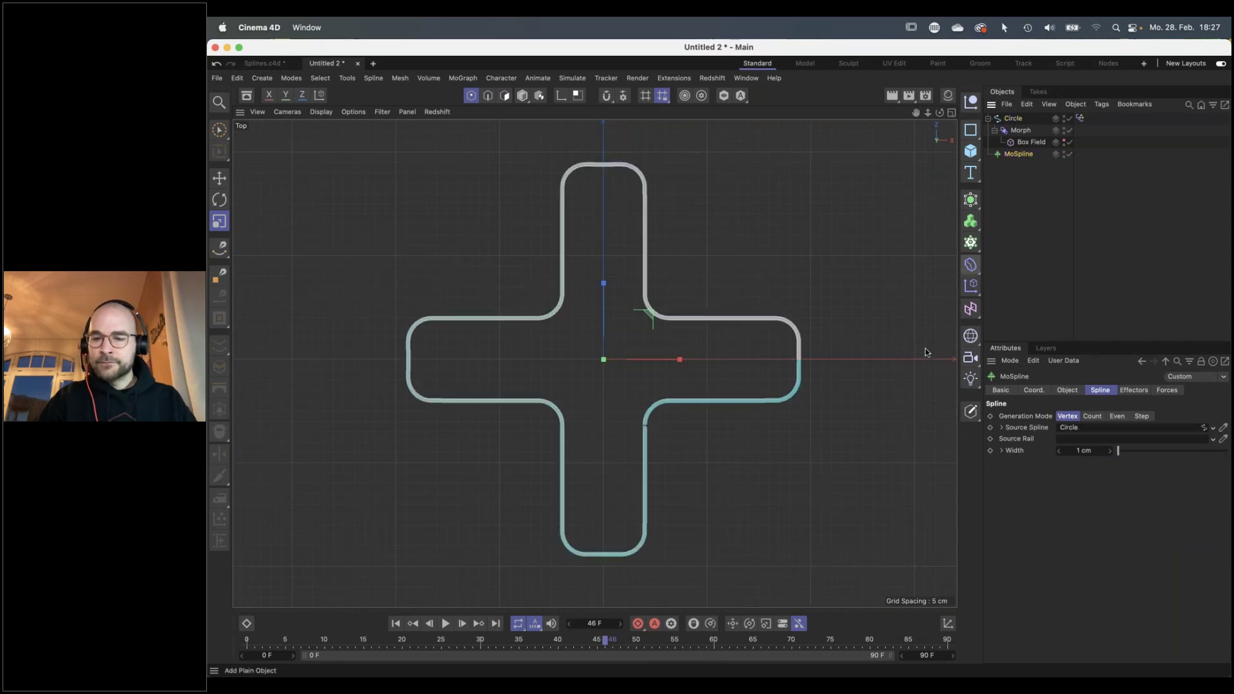
{"action": "left_click_drag", "start_coordinate": [453, 640], "coordinate": [628, 639]}
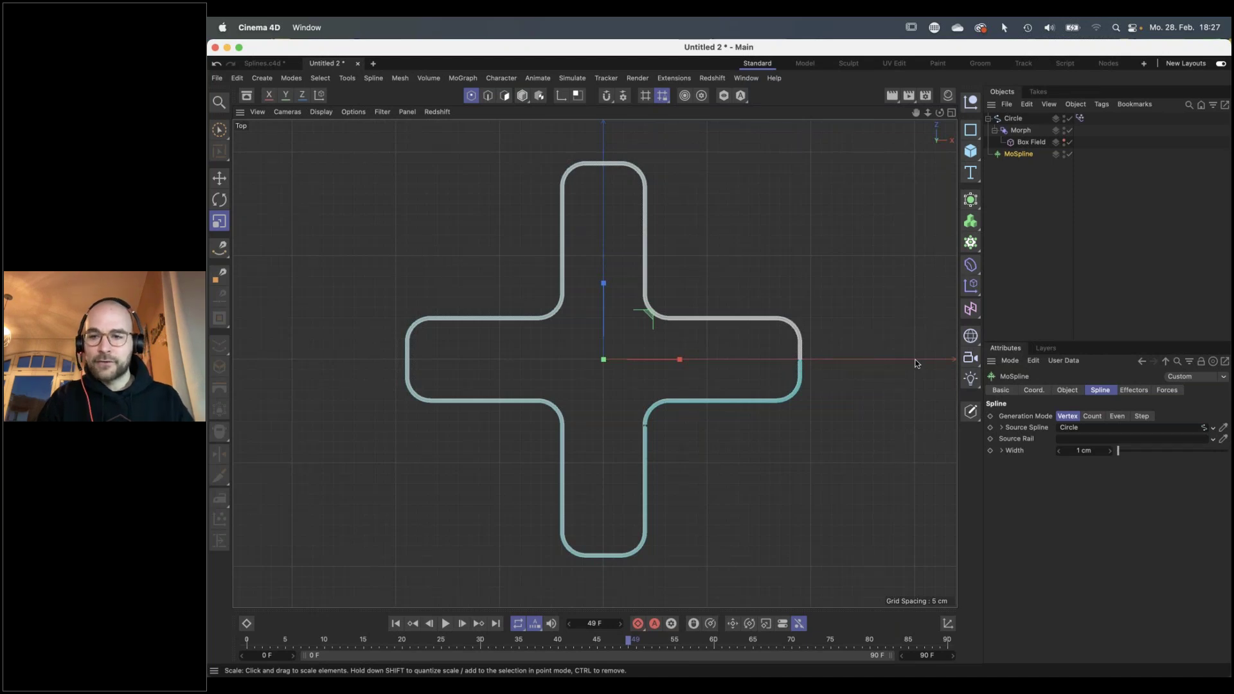
{"action": "left_click_drag", "start_coordinate": [325, 645], "coordinate": [608, 651]}
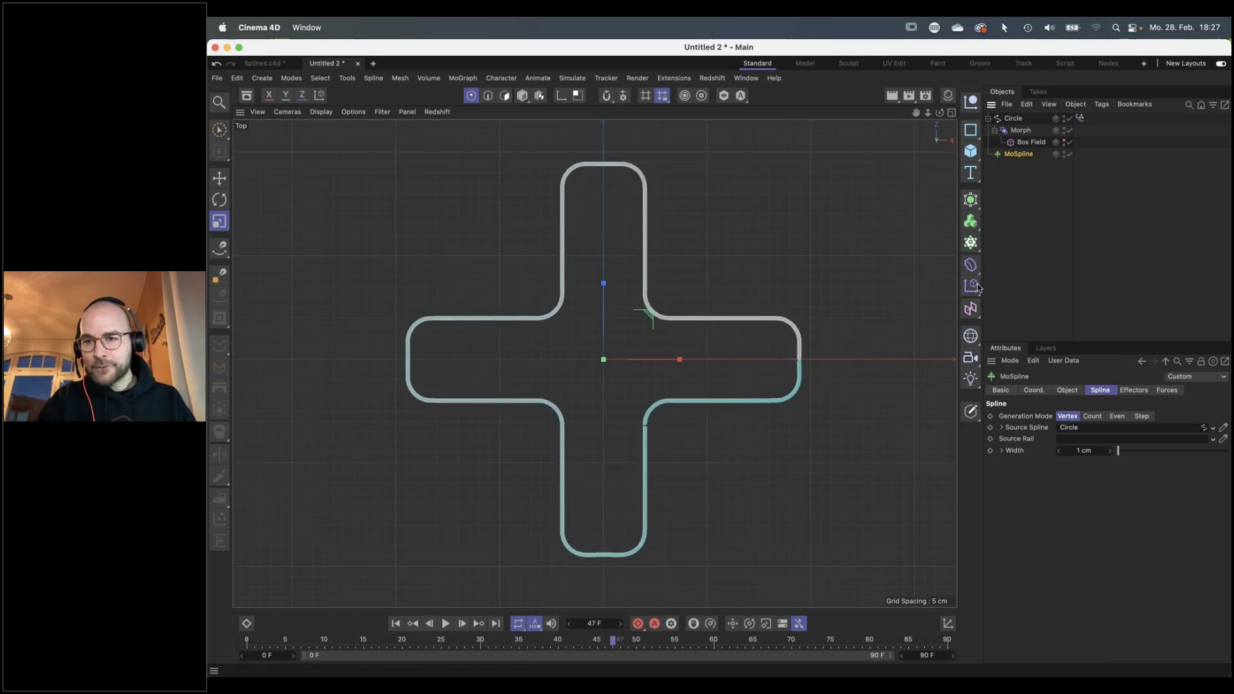
Add a Plain effector for the MoSpline, place it above the MoSpline in the hierarchy and set its Y position offset to 0 cm
{"action": "left_click_drag", "start_coordinate": [974, 286], "coordinate": [1006, 303]}
{"action": "left_click_drag", "start_coordinate": [1008, 117], "coordinate": [1013, 161]}
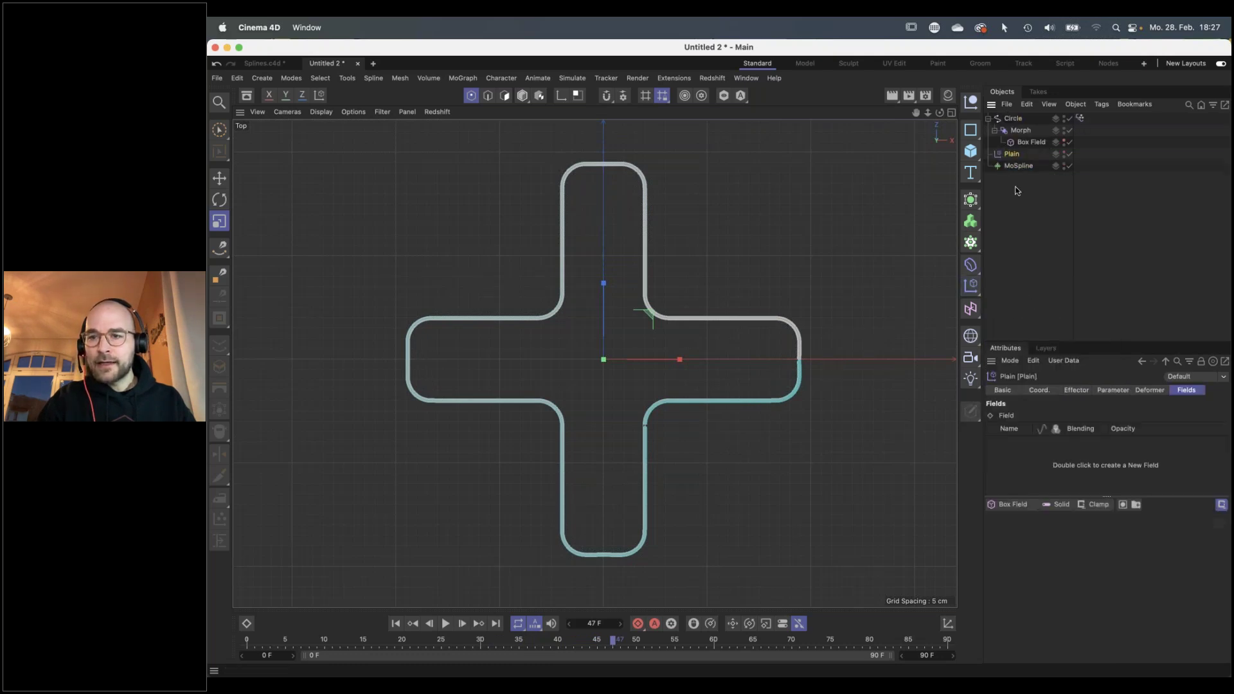
{"action": "left_click", "coordinate": [1111, 391]}
{"action": "left_click", "coordinate": [1088, 475]}
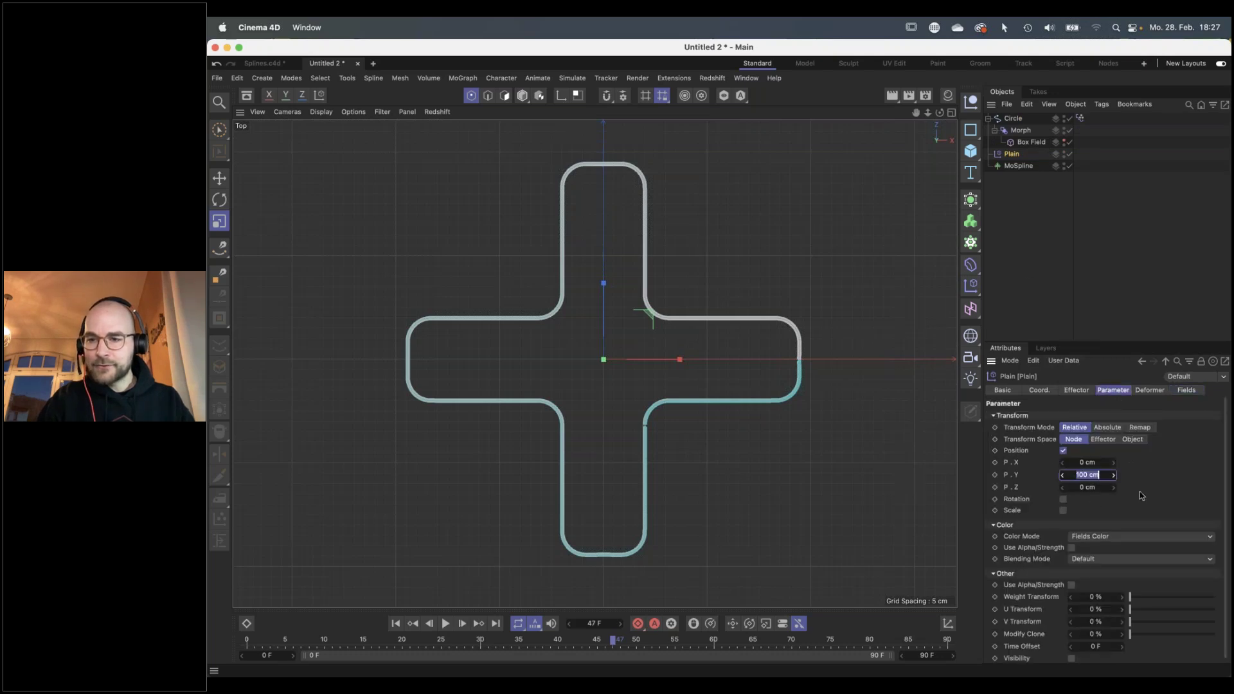
{"action": "type", "text": "0"}
{"action": "key", "text": "Return"}
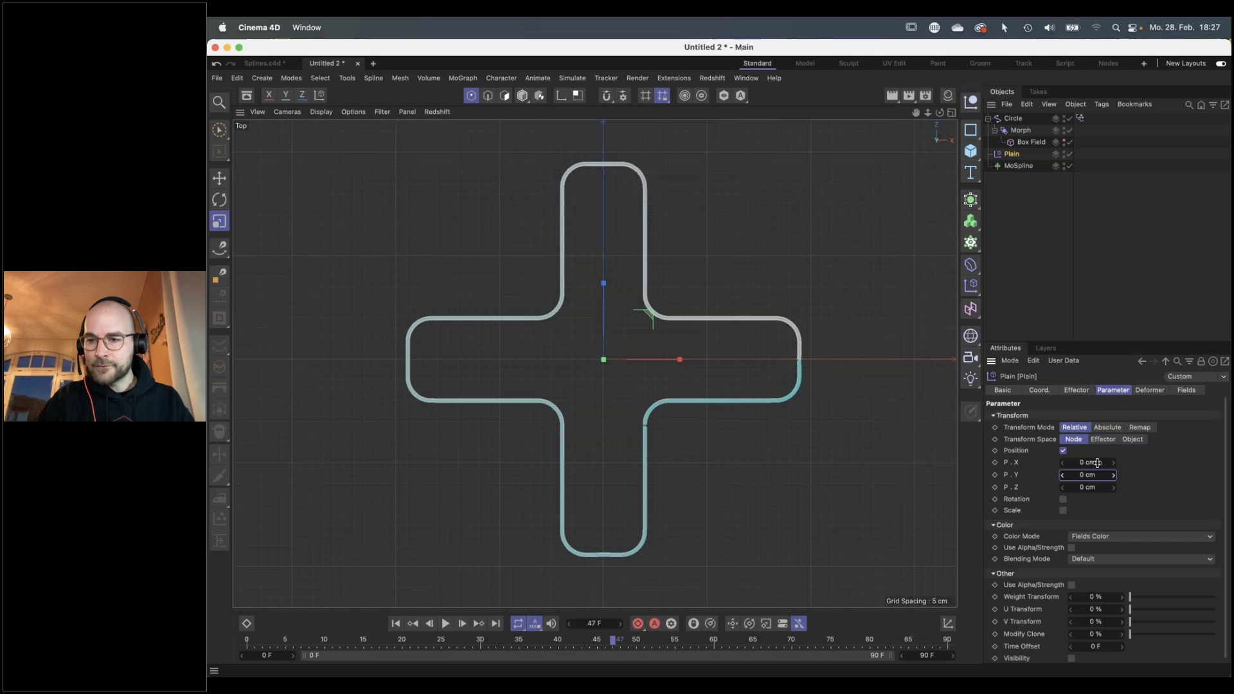
Set the Plain effector's X position offset to 10 cm to inset the MoSpline outline, keeping the effector selected
{"action": "left_click_drag", "start_coordinate": [1084, 462], "coordinate": [1089, 462]}
{"action": "left_click", "coordinate": [1088, 462]}
{"action": "type", "text": "10"}
{"action": "key", "text": "Return"}
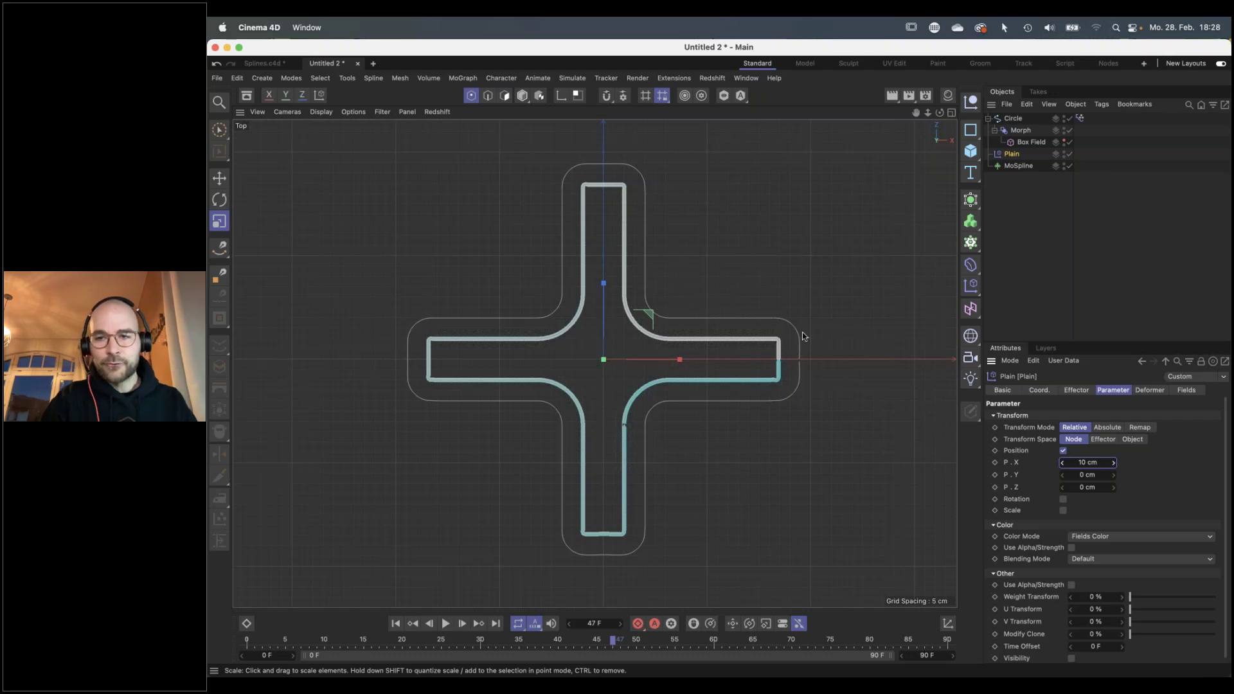
{"action": "left_click", "coordinate": [1005, 158]}
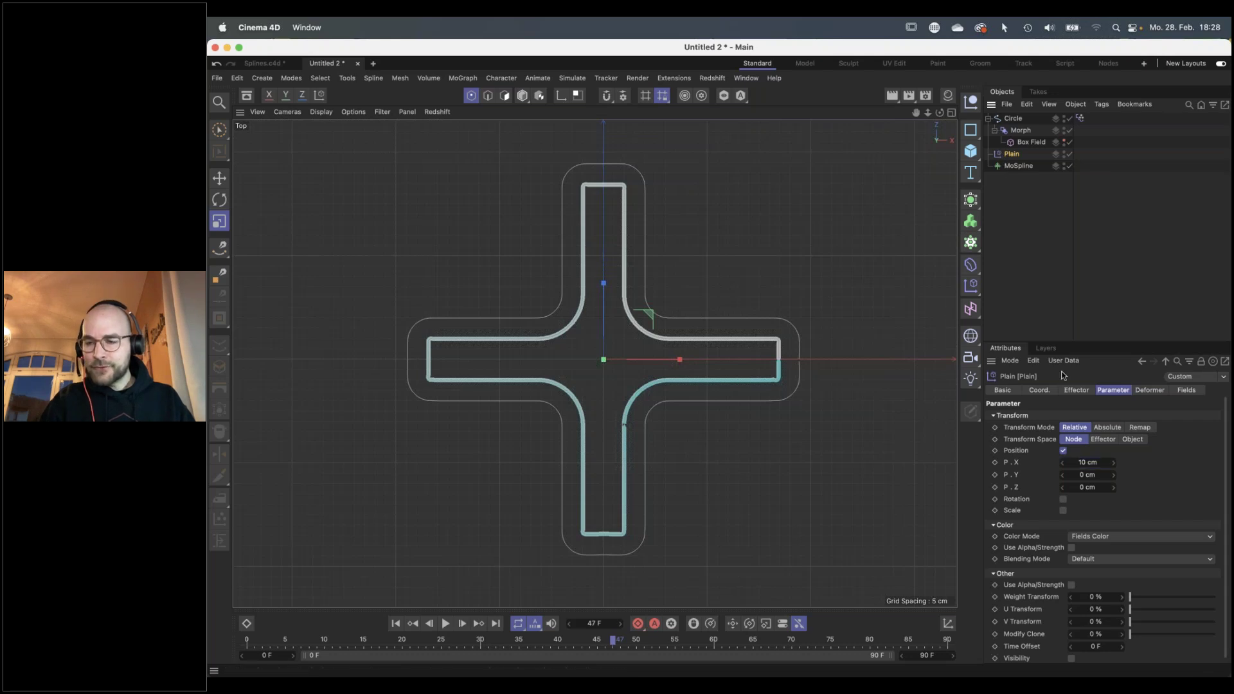
Add a Random Field to the Plain effector and set its remapping Min to -100 %
{"action": "left_click", "coordinate": [1187, 391]}
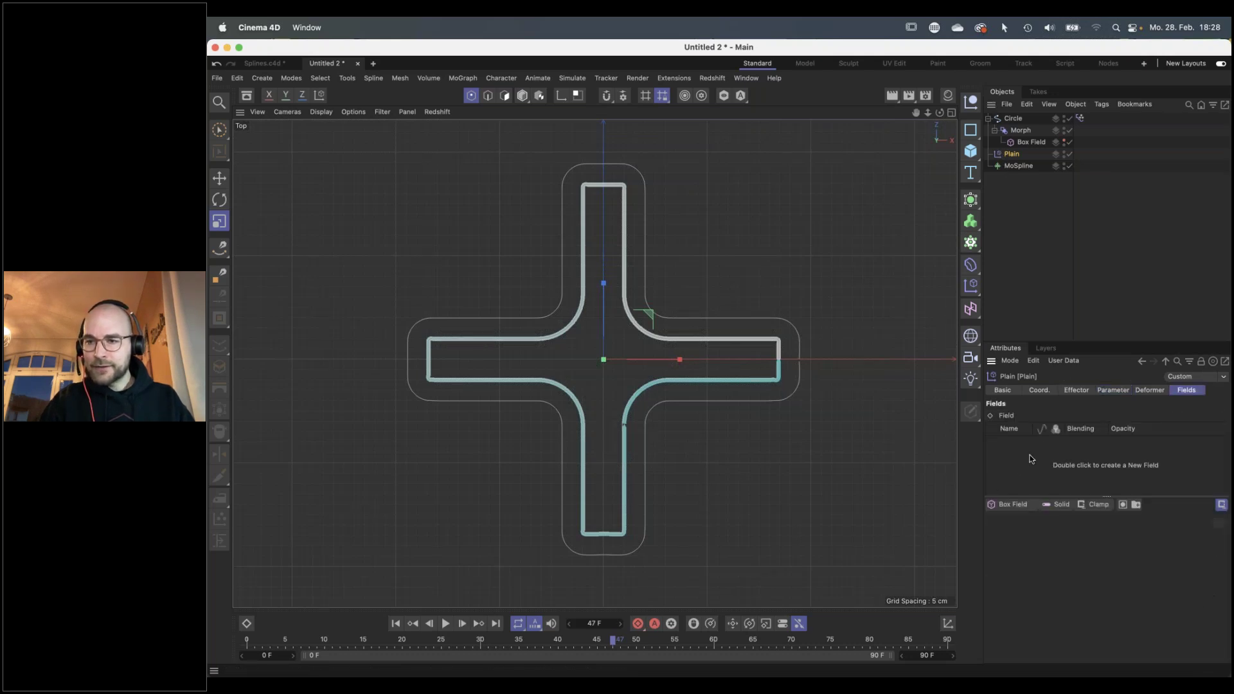
{"action": "left_click", "coordinate": [1020, 505]}
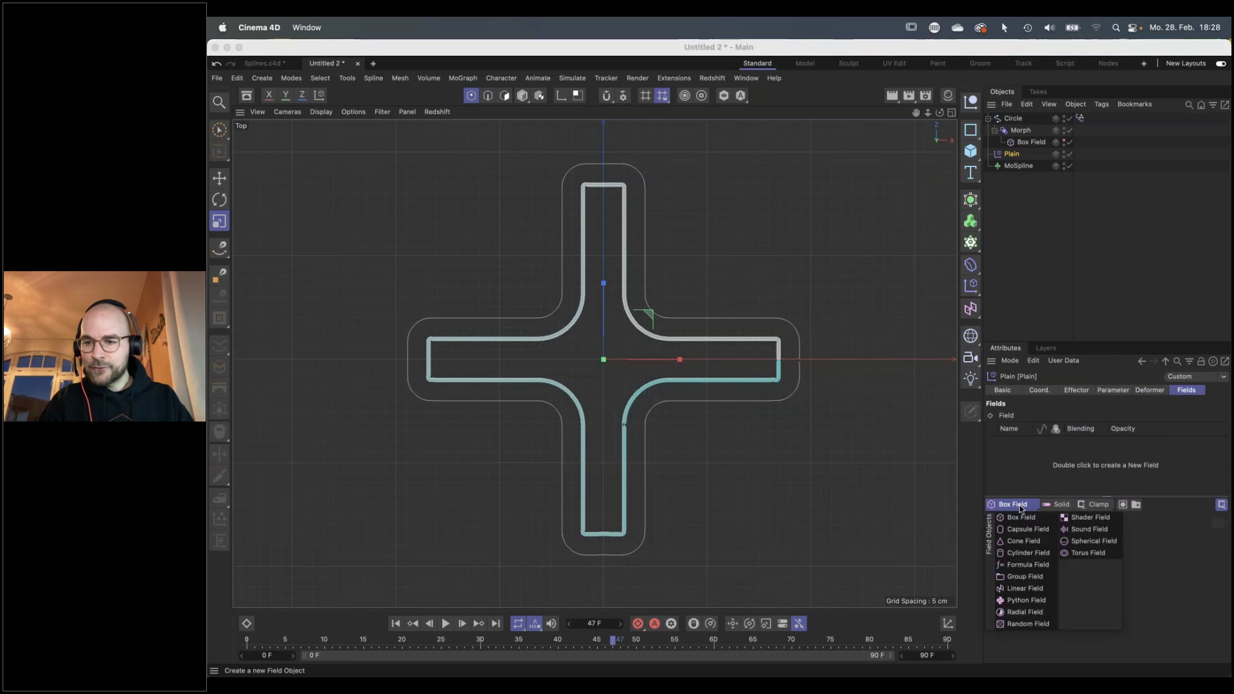
{"action": "left_click", "coordinate": [1031, 624]}
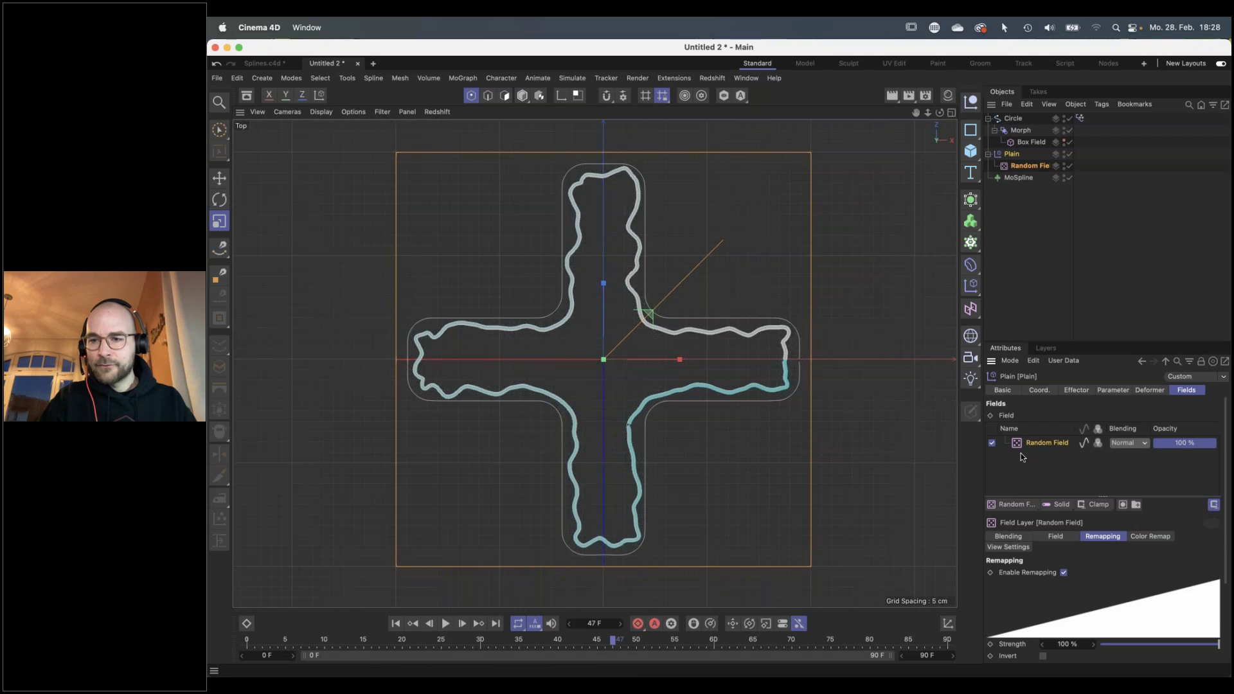
{"action": "scroll", "coordinate": [1223, 466], "scroll_direction": "down", "scroll_amount": 5}
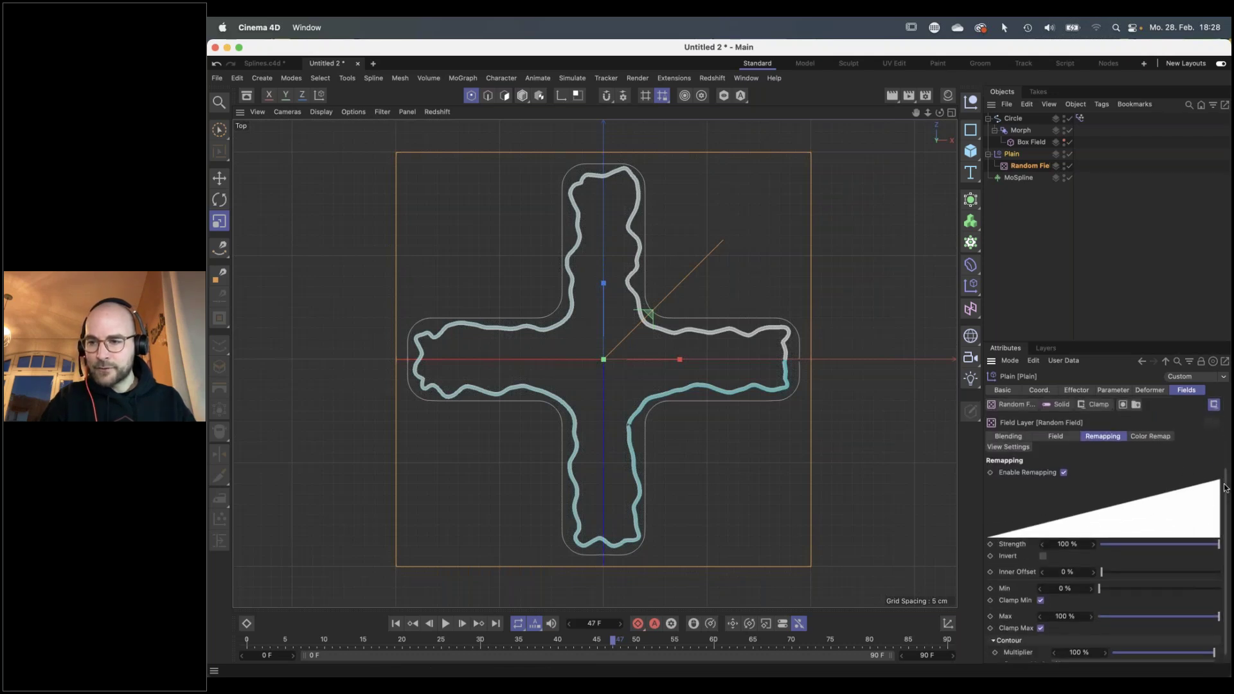
{"action": "scroll", "coordinate": [1117, 550], "scroll_direction": "down", "scroll_amount": 1}
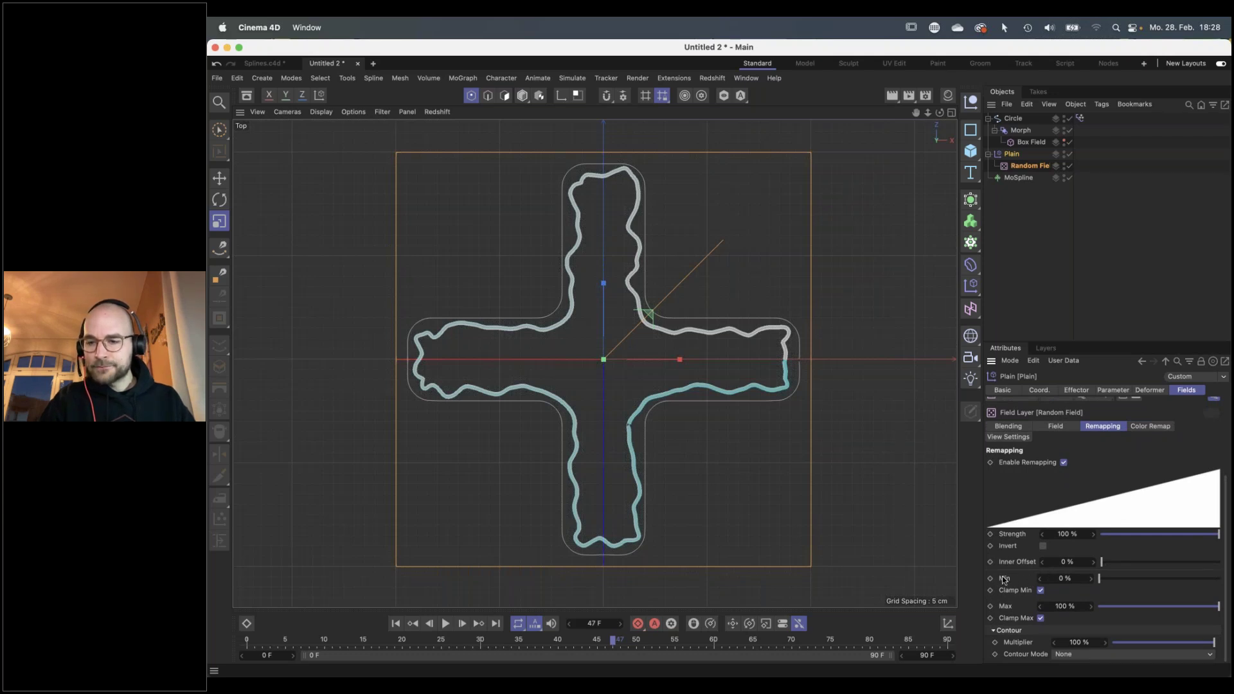
{"action": "left_click", "coordinate": [1067, 578]}
{"action": "key", "text": "BackSpace"}
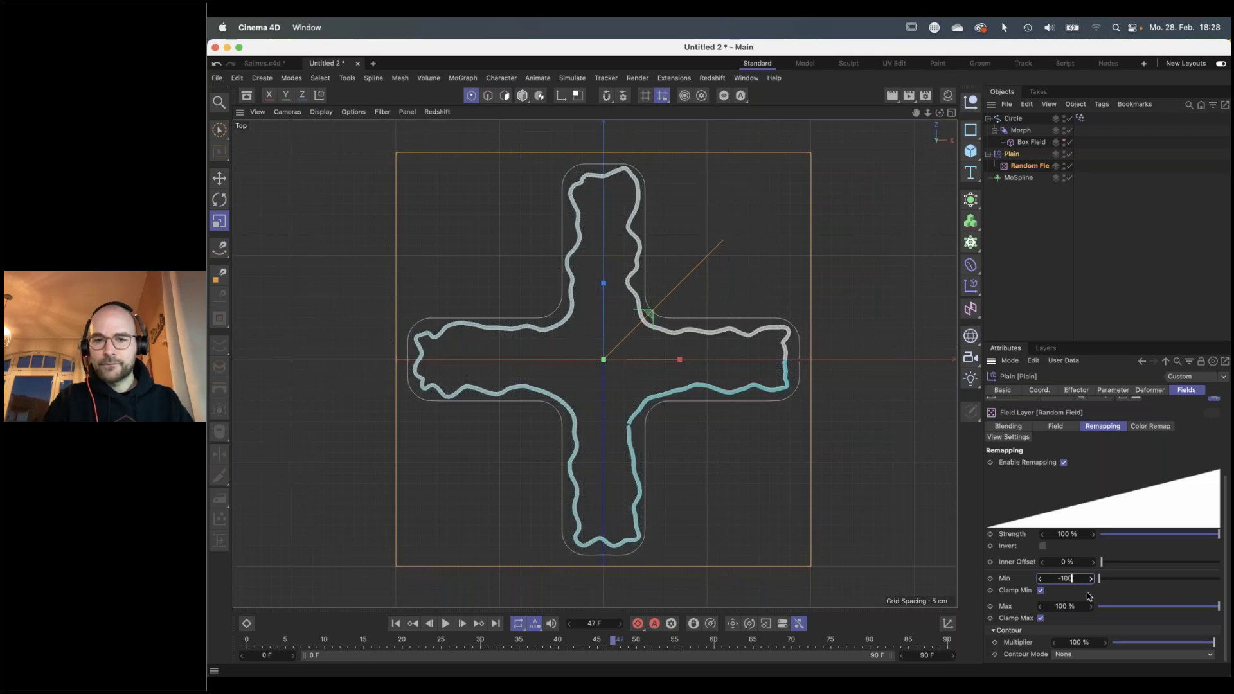
{"action": "key", "text": "Return"}
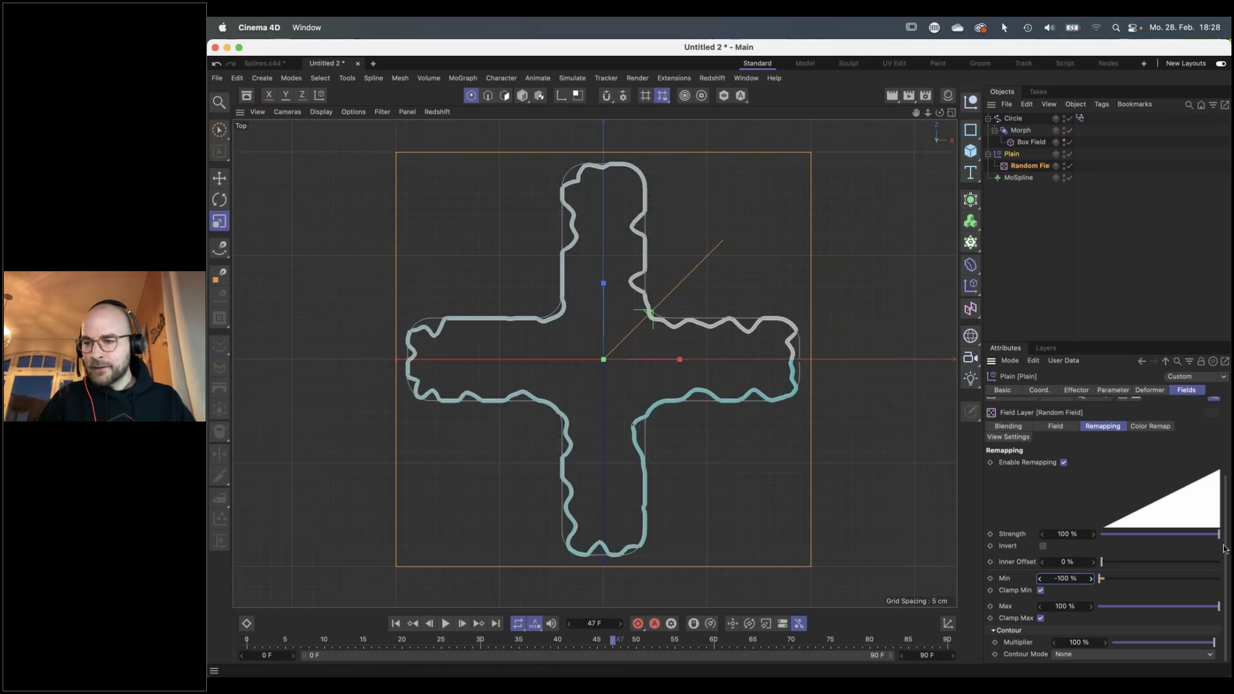
Turn off value clamping for the Plain effector's field list and preview the outline up to frame 41
{"action": "scroll", "coordinate": [1230, 513], "scroll_direction": "up", "scroll_amount": 2}
{"action": "scroll", "coordinate": [1230, 513], "scroll_direction": "up", "scroll_amount": 3}
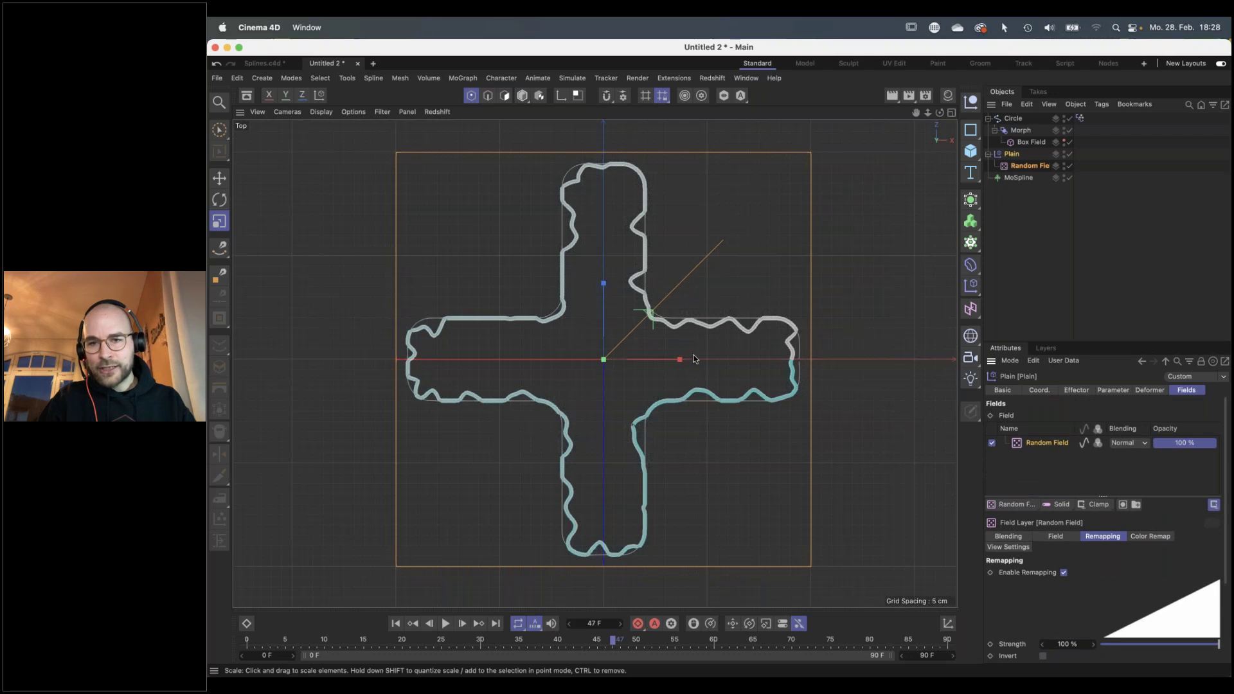
{"action": "left_click", "coordinate": [1214, 505]}
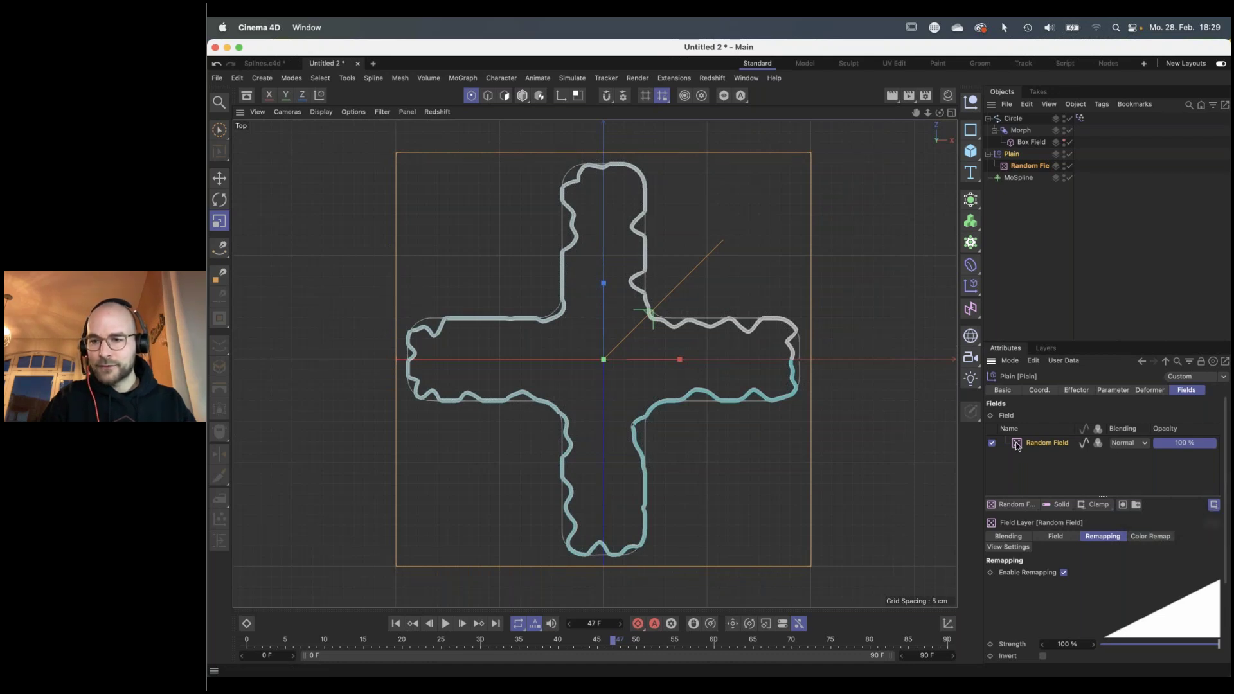
{"action": "left_click", "coordinate": [1214, 505]}
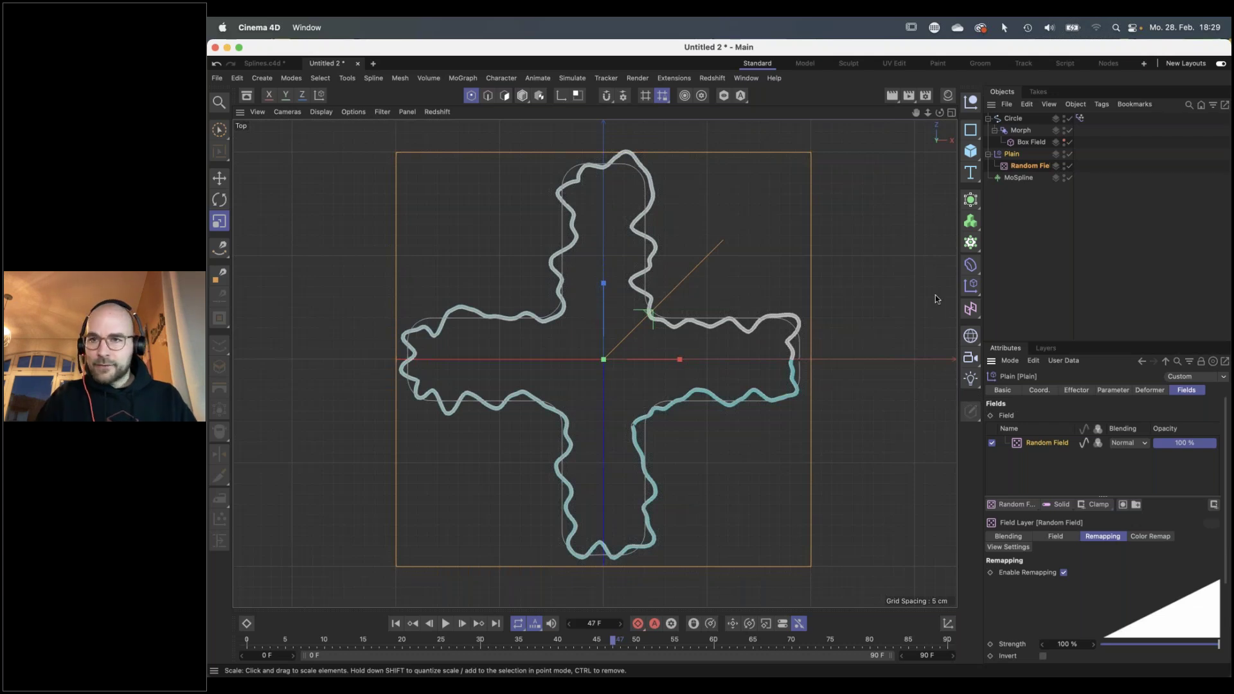
{"action": "mouse_move", "coordinate": [568, 643]}
{"action": "left_mouse_down"}
{"action": "mouse_move", "coordinate": [301, 655]}
{"action": "mouse_move", "coordinate": [599, 650]}
{"action": "mouse_move", "coordinate": [323, 669]}
{"action": "mouse_move", "coordinate": [566, 672]}
{"action": "left_mouse_up"}
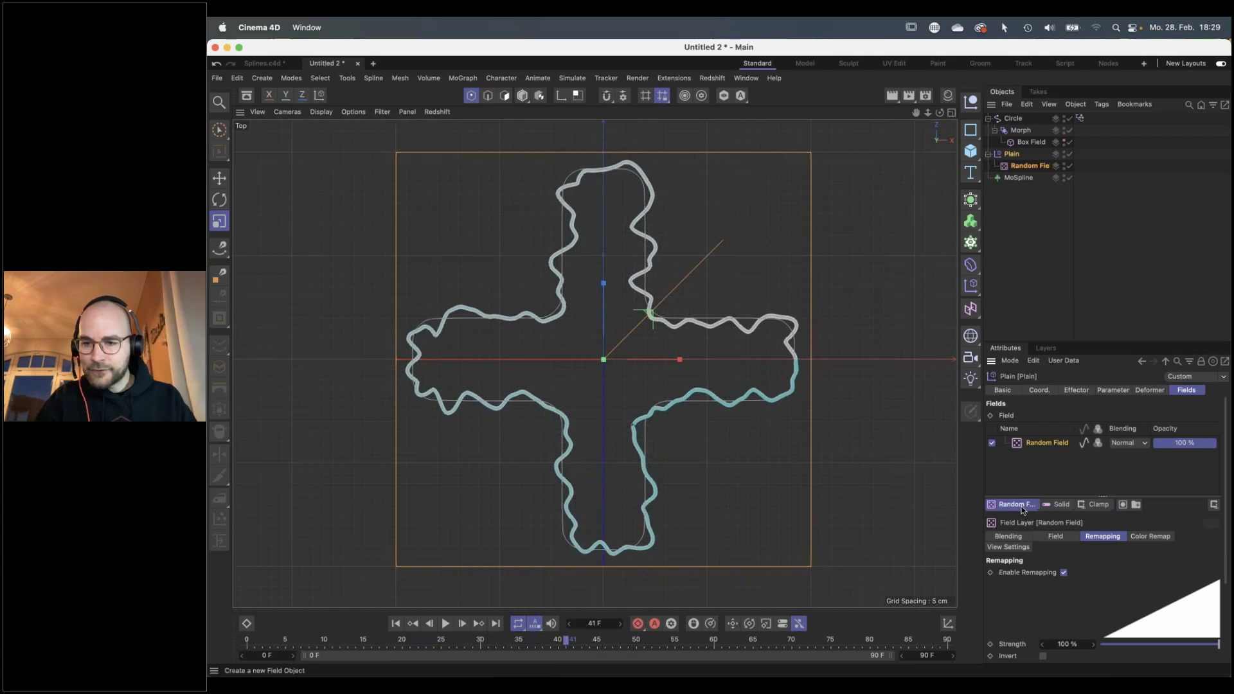
Add a Spherical Field above the Random Field in the Plain effector and set its blending to Multiply
{"action": "left_click", "coordinate": [1020, 507]}
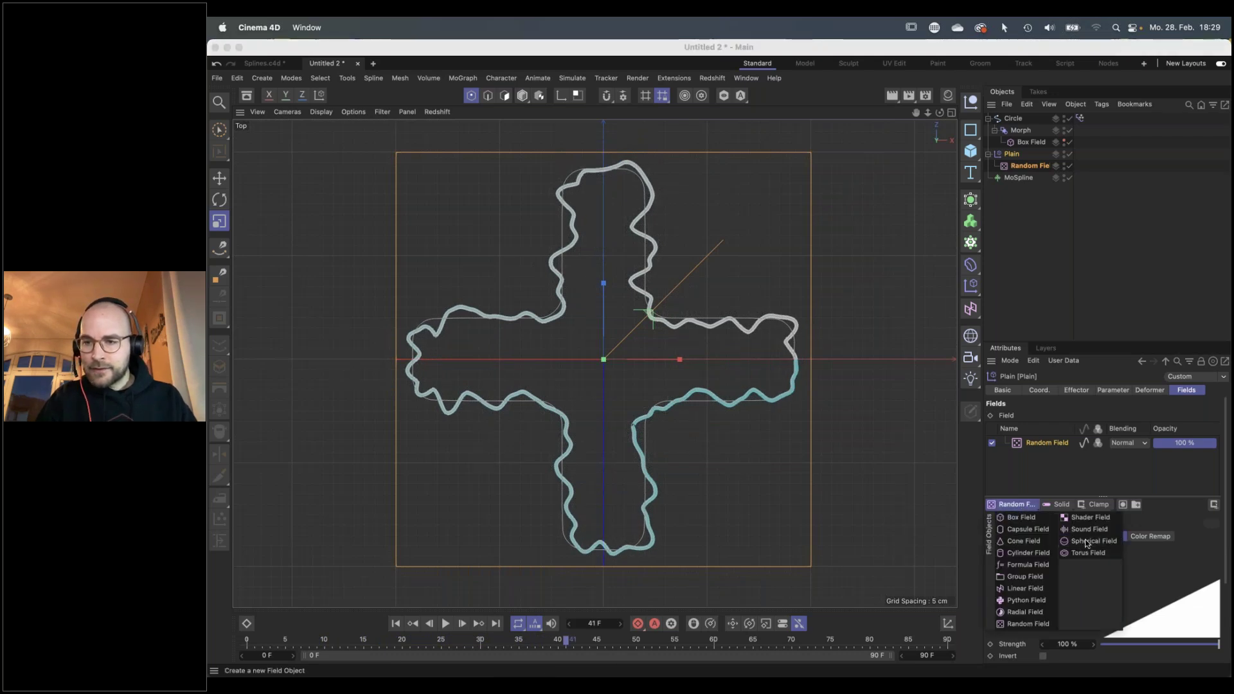
{"action": "left_click", "coordinate": [1087, 541]}
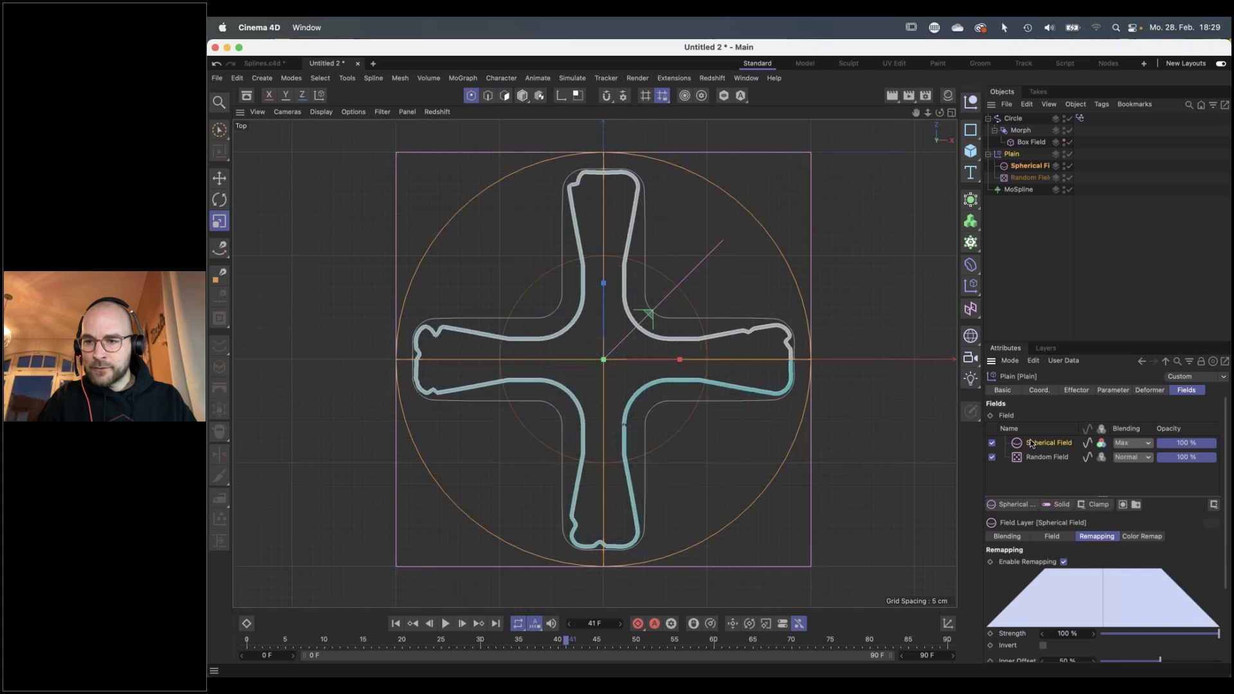
{"action": "left_click", "coordinate": [1132, 443]}
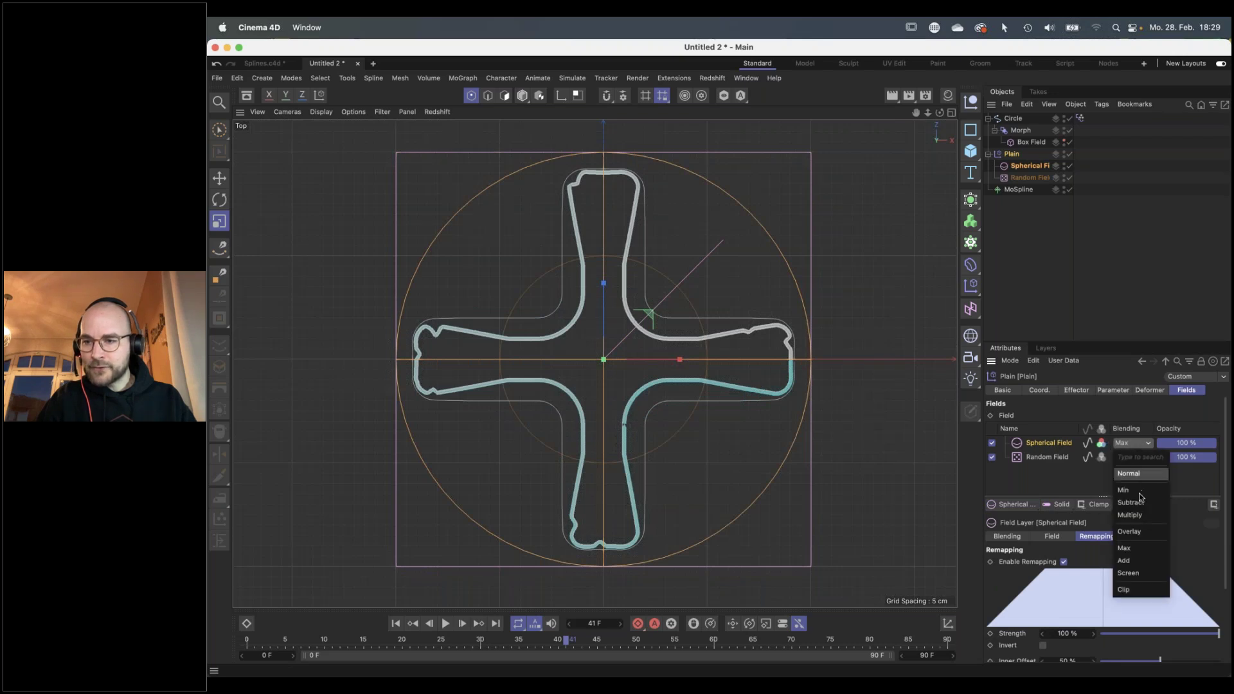
{"action": "left_click", "coordinate": [1144, 516]}
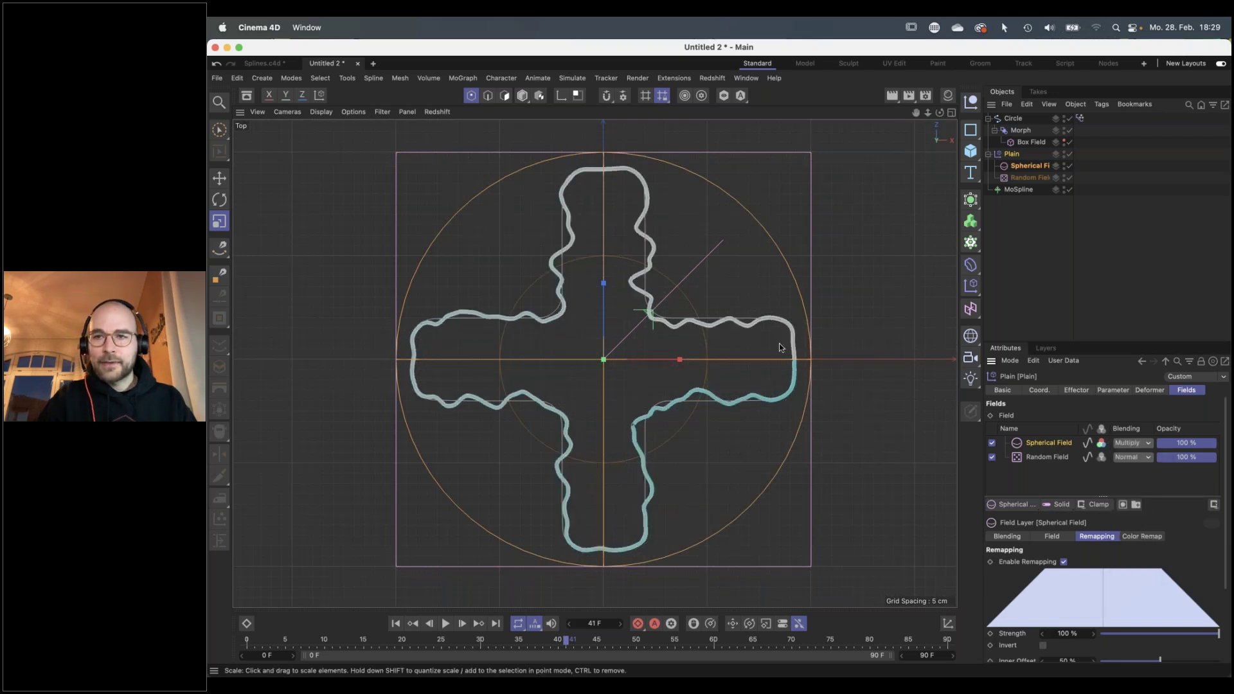
Select the Spherical Field, go back to frame 0 and set the field's size to 50 cm
{"action": "left_click", "coordinate": [783, 248]}
{"action": "left_click_drag", "start_coordinate": [806, 353], "coordinate": [652, 383]}
{"action": "key", "text": "shift+f"}
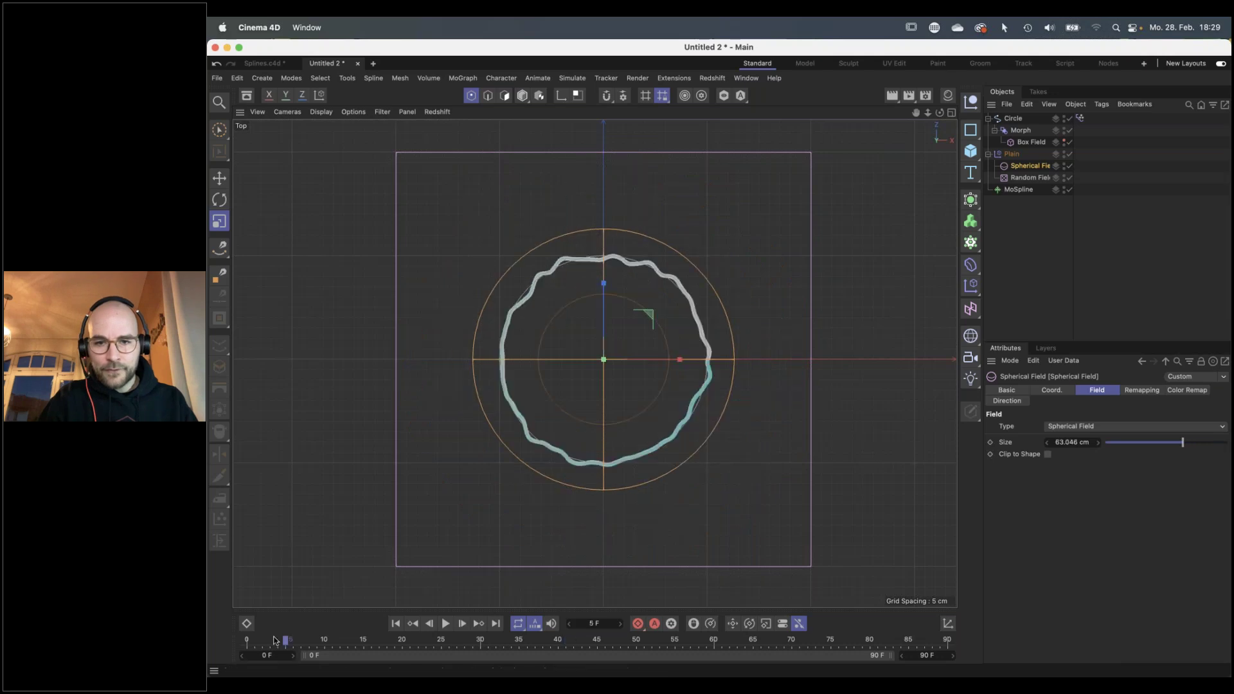
{"action": "left_click_drag", "start_coordinate": [761, 360], "coordinate": [749, 365]}
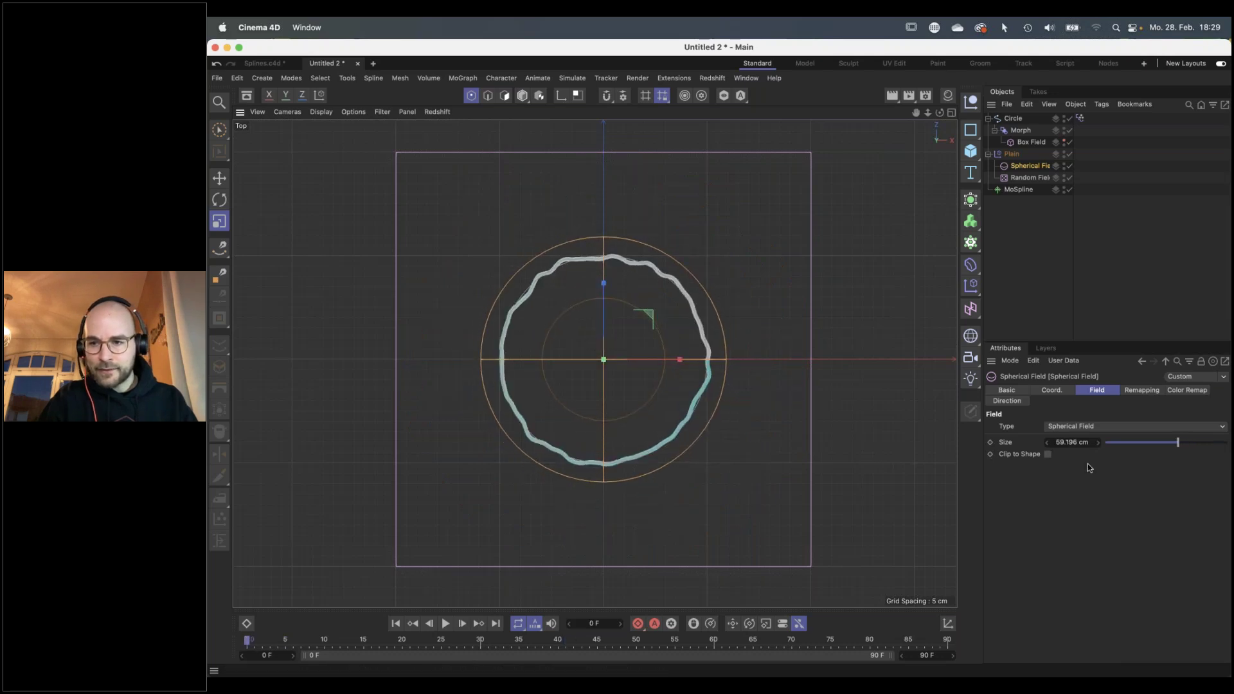
{"action": "double_click", "coordinate": [1072, 442]}
{"action": "type", "text": "50"}
{"action": "key", "text": "Return"}
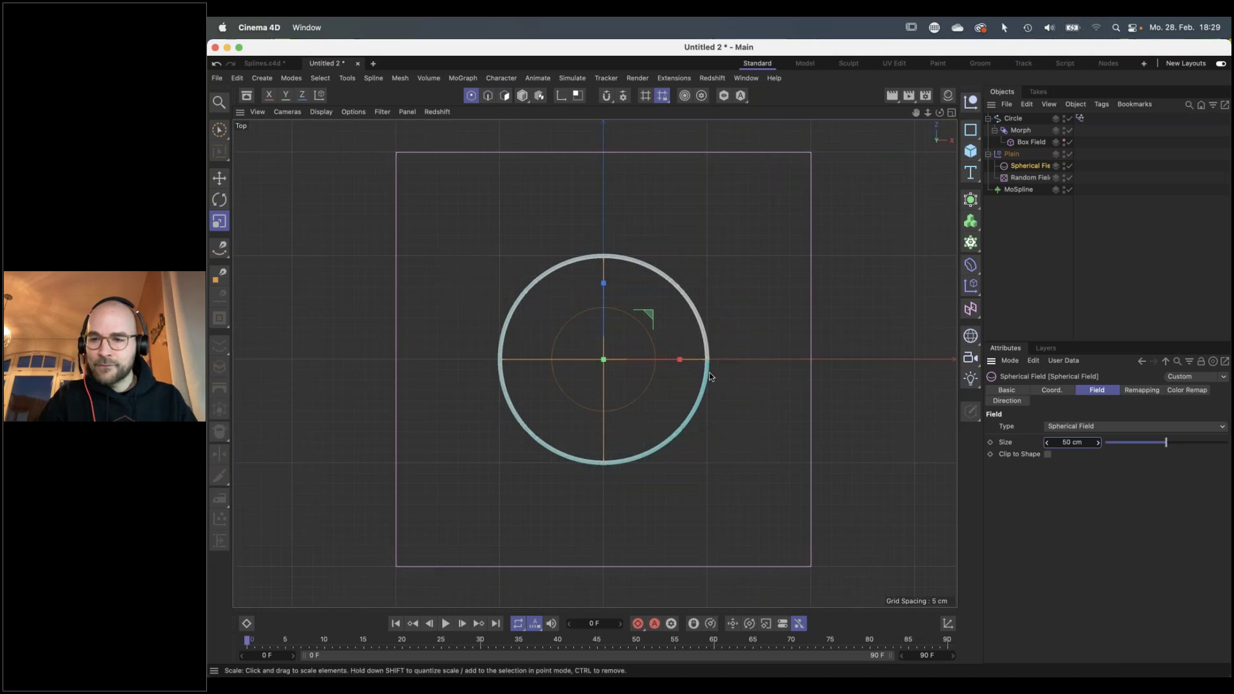
Keyframe the Spherical Field's size at 50 cm on frame 19 and 100 cm on frame 54, and preview the growth
{"action": "left_click", "coordinate": [991, 444]}
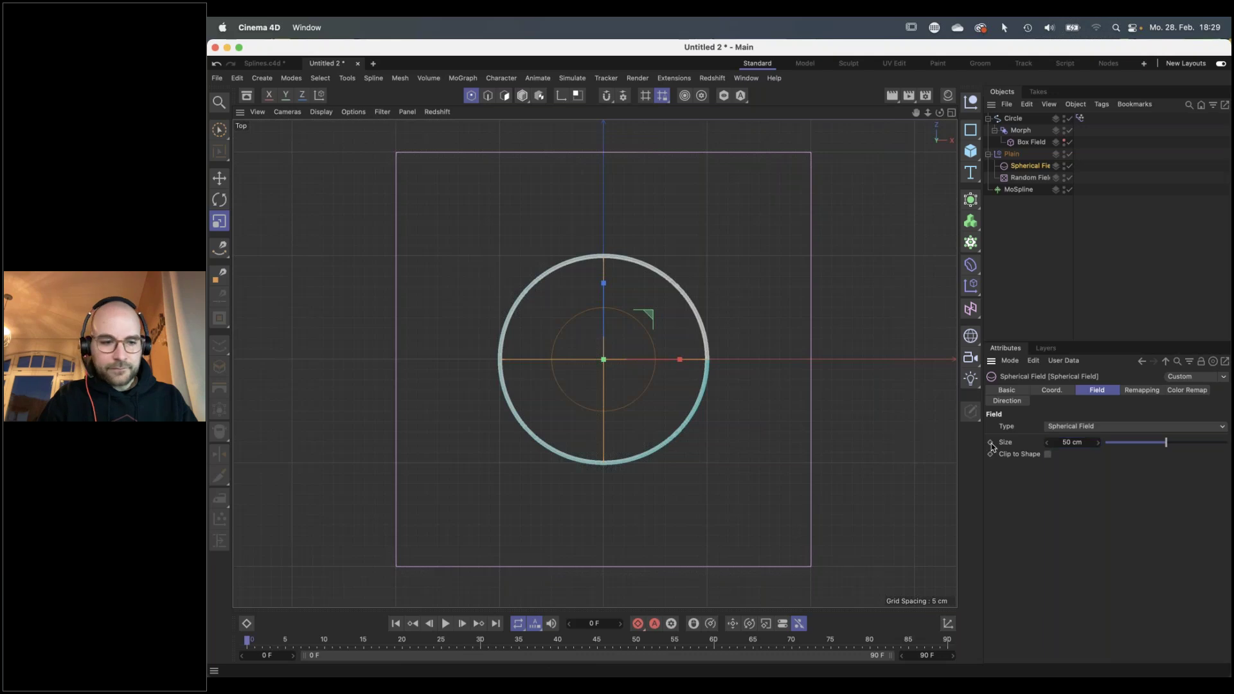
{"action": "left_click_drag", "start_coordinate": [248, 645], "coordinate": [394, 646]}
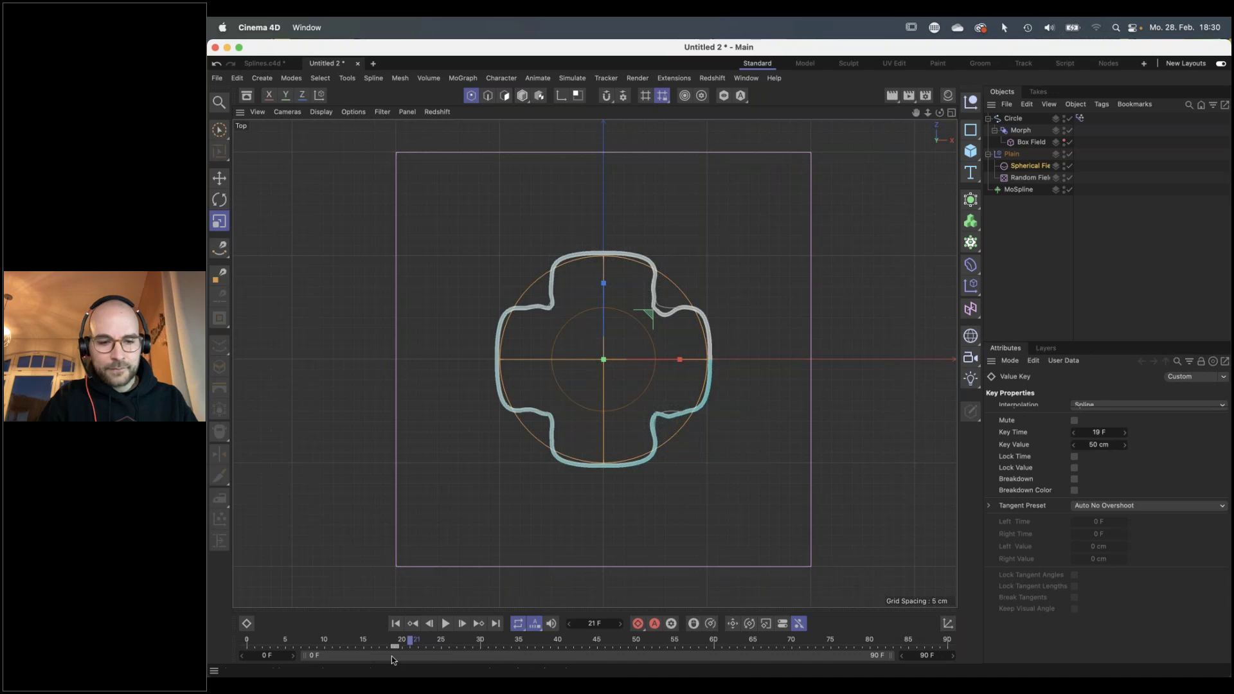
{"action": "left_click_drag", "start_coordinate": [412, 643], "coordinate": [669, 642]}
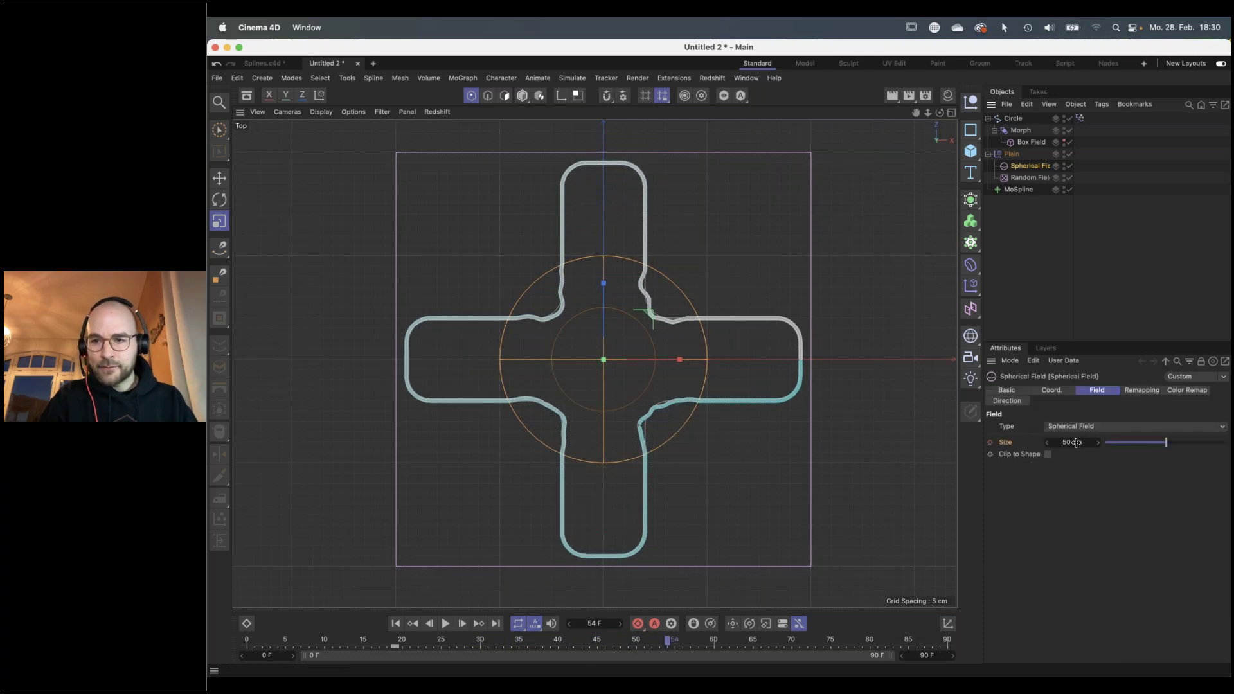
{"action": "left_click_drag", "start_coordinate": [1074, 442], "coordinate": [1074, 442]}
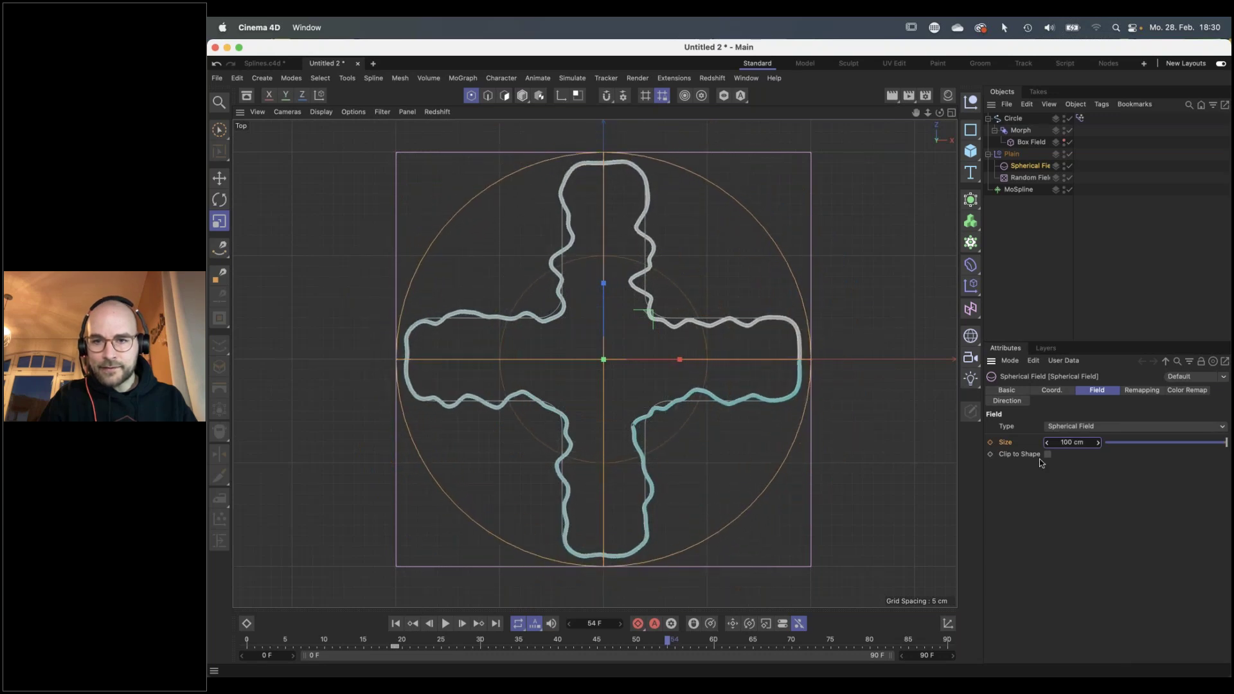
{"action": "left_click", "coordinate": [991, 443]}
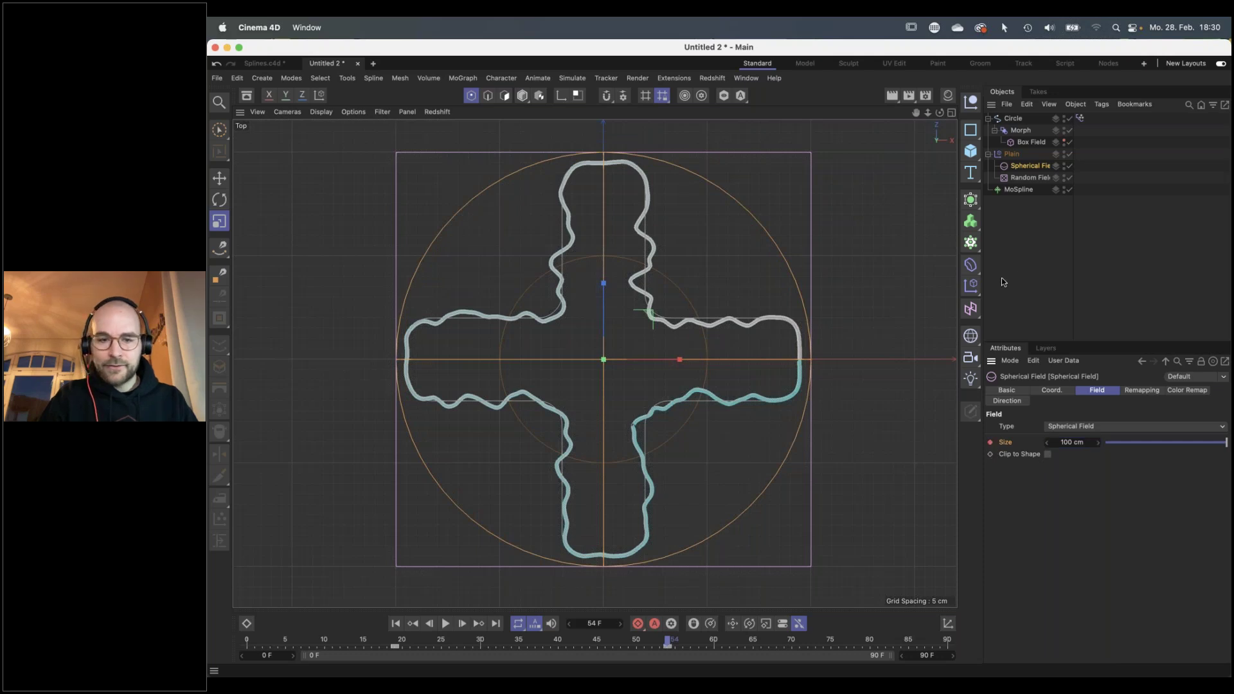
{"action": "left_click_drag", "start_coordinate": [641, 640], "coordinate": [768, 676]}
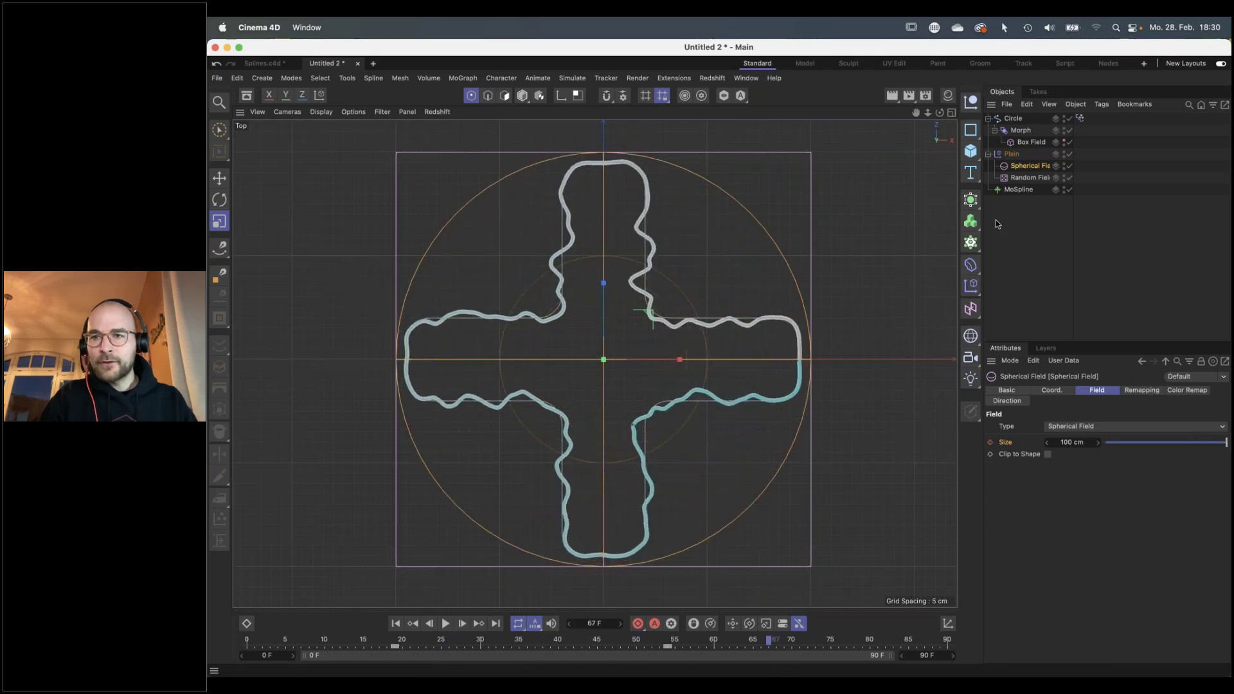
Try out different noise scales on the Random Field and set its Scale to 170 %
{"action": "left_click", "coordinate": [1019, 179]}
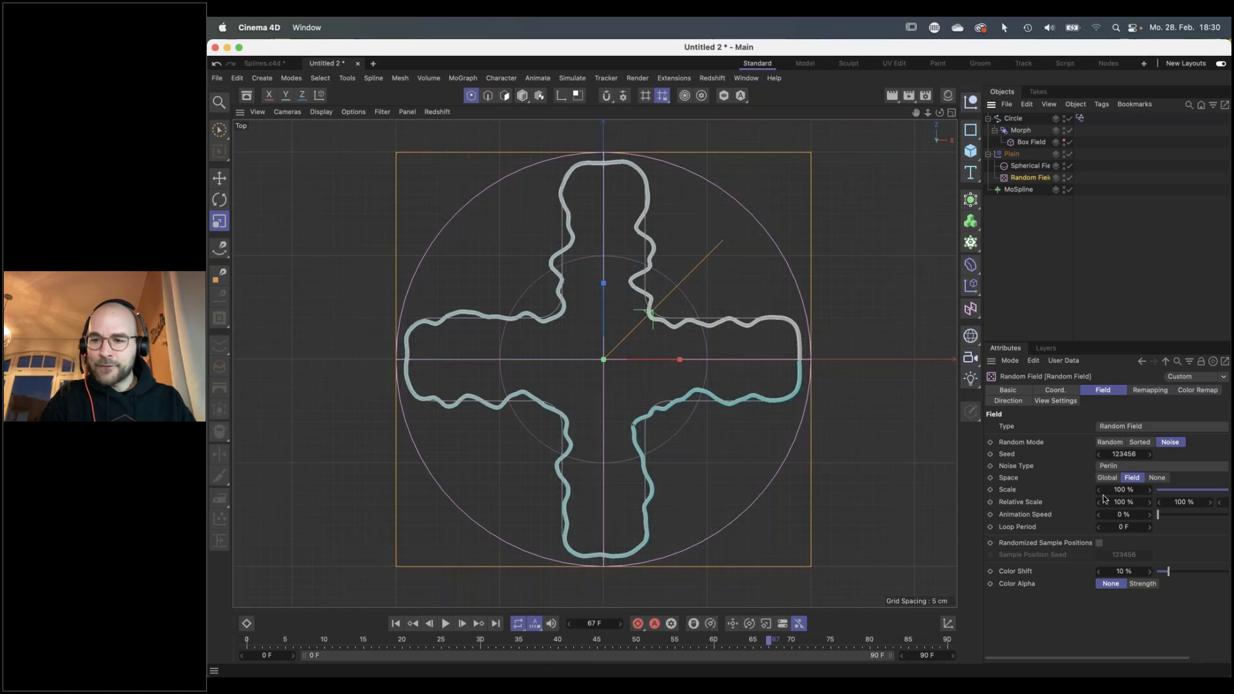
{"action": "double_click", "coordinate": [1124, 490]}
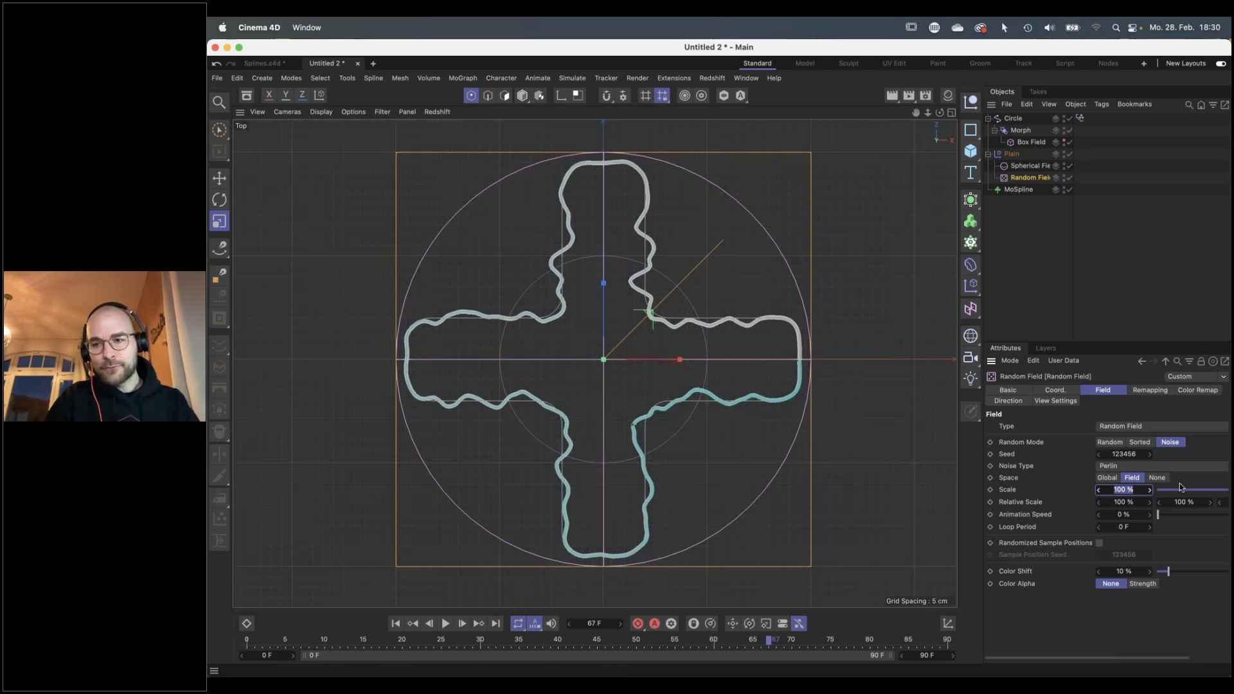
{"action": "left_click", "coordinate": [1123, 490]}
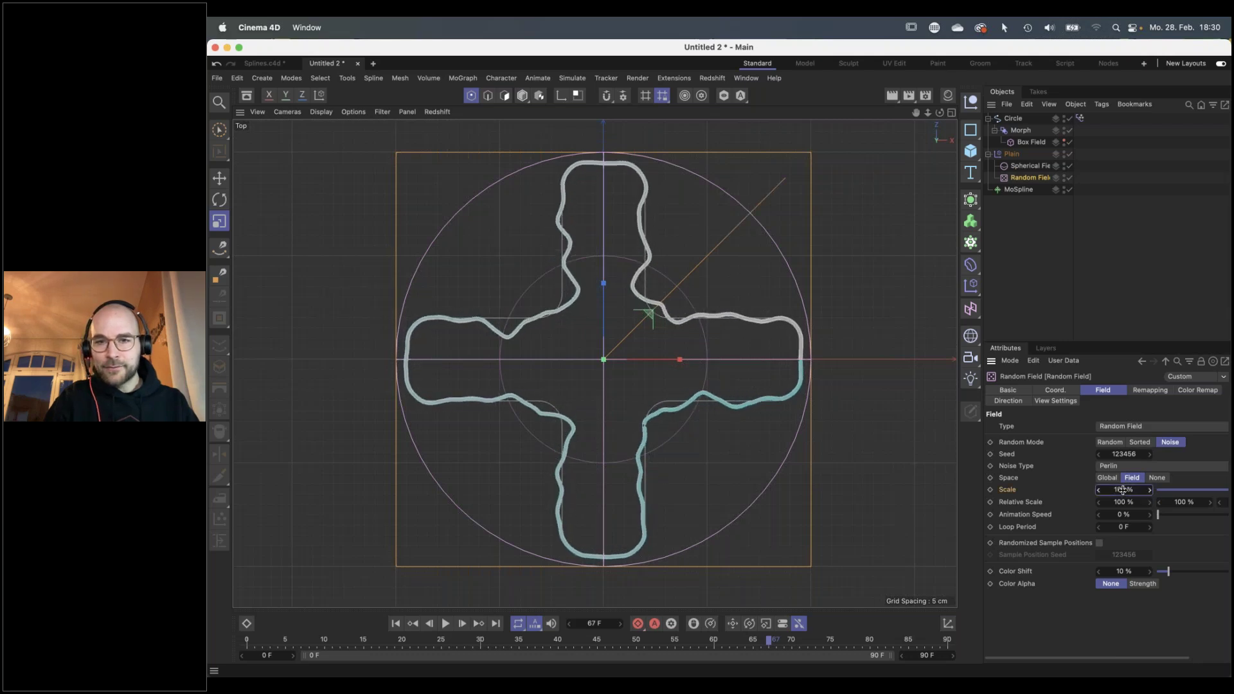
{"action": "left_click_drag", "start_coordinate": [1123, 491], "coordinate": [1123, 490]}
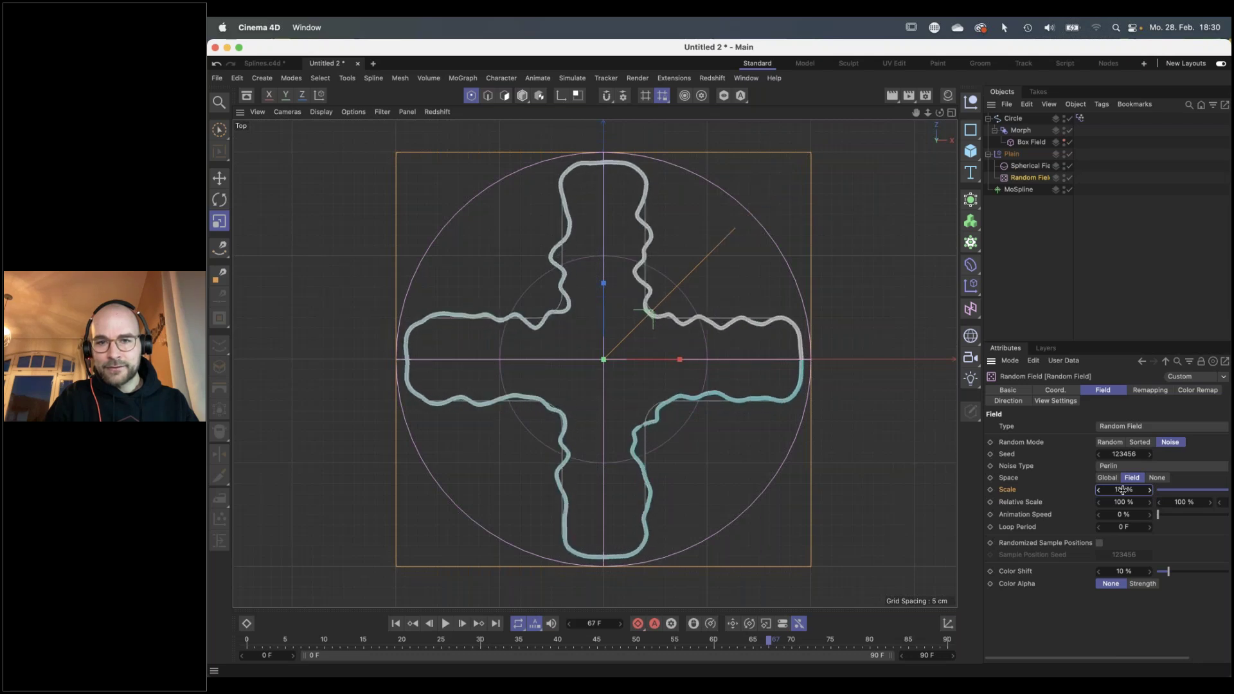
{"action": "left_click_drag", "start_coordinate": [1123, 491], "coordinate": [1123, 491]}
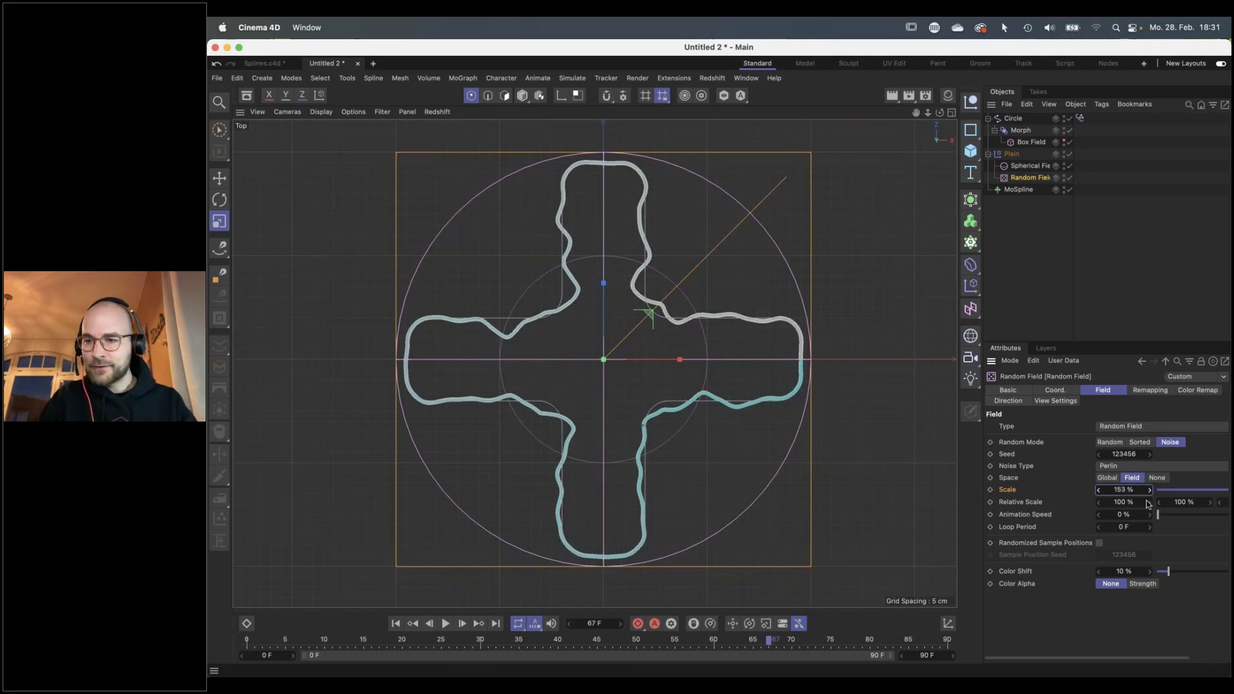
{"action": "left_click", "coordinate": [1124, 490]}
{"action": "type", "text": "170"}
{"action": "key", "text": "Return"}
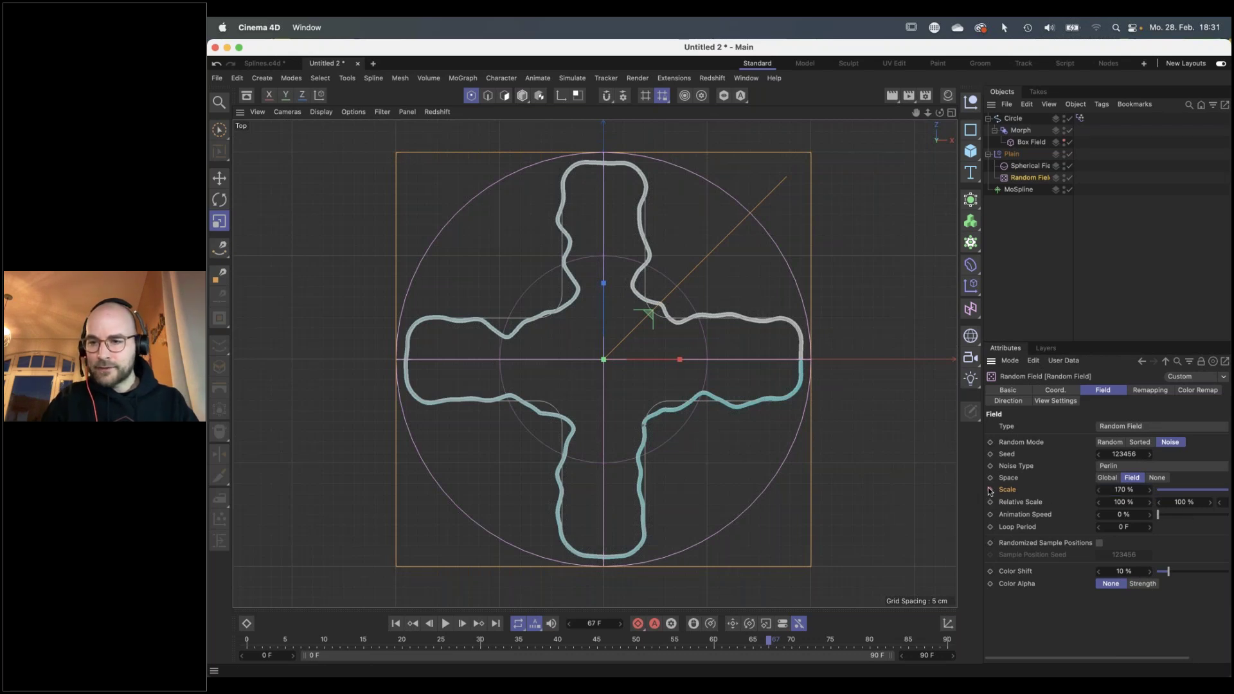
Keyframe the Random Field's Scale at 170 % on frame 15 and at 120 % on frame 60
{"action": "left_click", "coordinate": [990, 490]}
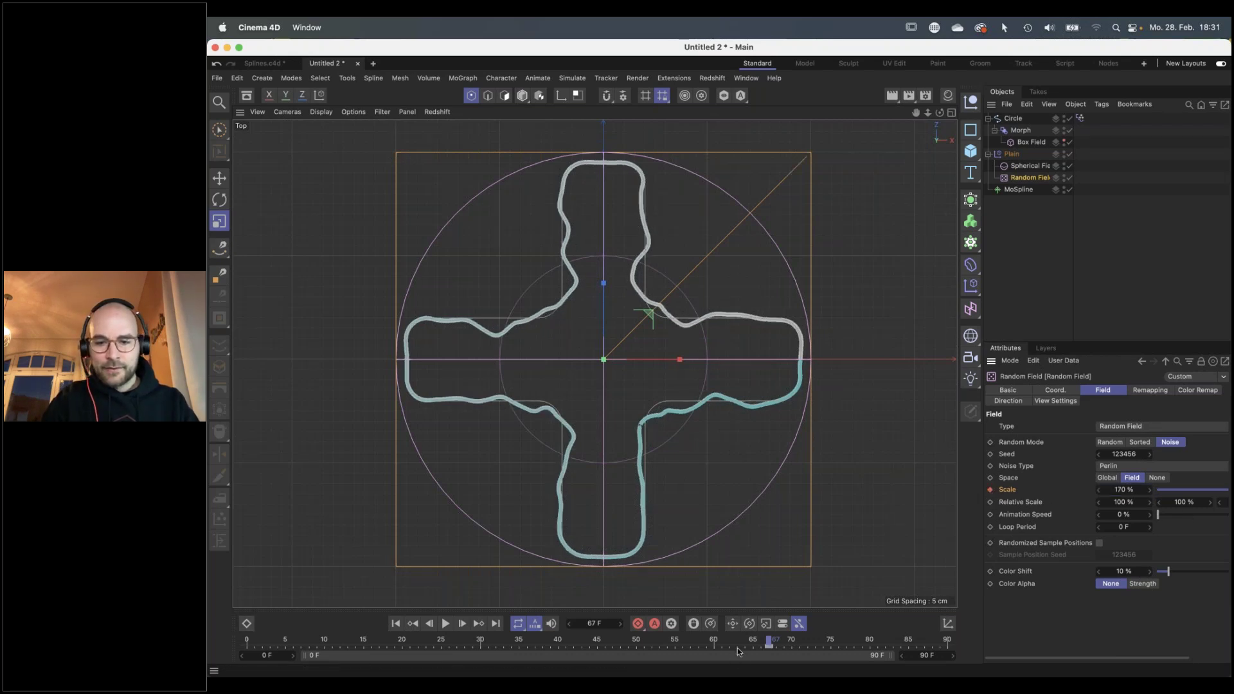
{"action": "left_click_drag", "start_coordinate": [785, 646], "coordinate": [682, 655]}
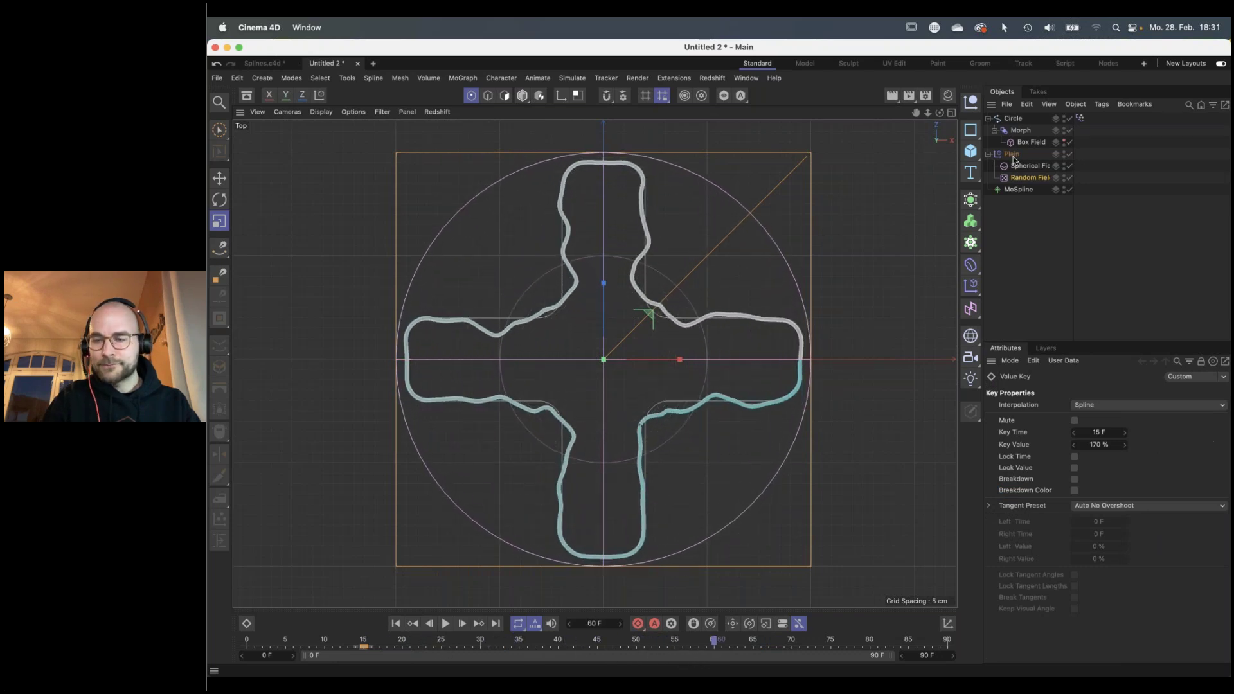
{"action": "left_click", "coordinate": [1029, 177]}
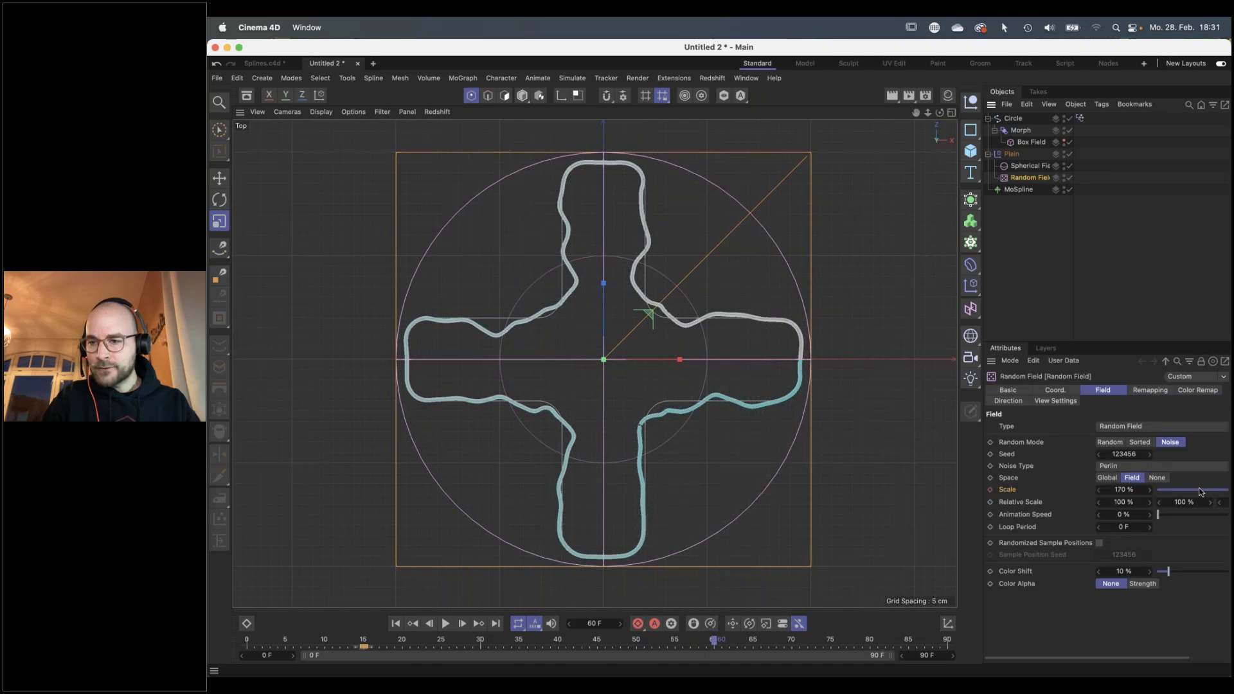
{"action": "mouse_move", "coordinate": [1201, 492]}
{"action": "left_mouse_down"}
{"action": "mouse_move", "coordinate": [1185, 491]}
{"action": "mouse_move", "coordinate": [1197, 491]}
{"action": "left_mouse_up"}
{"action": "type", "text": "120"}
{"action": "key", "text": "Return"}
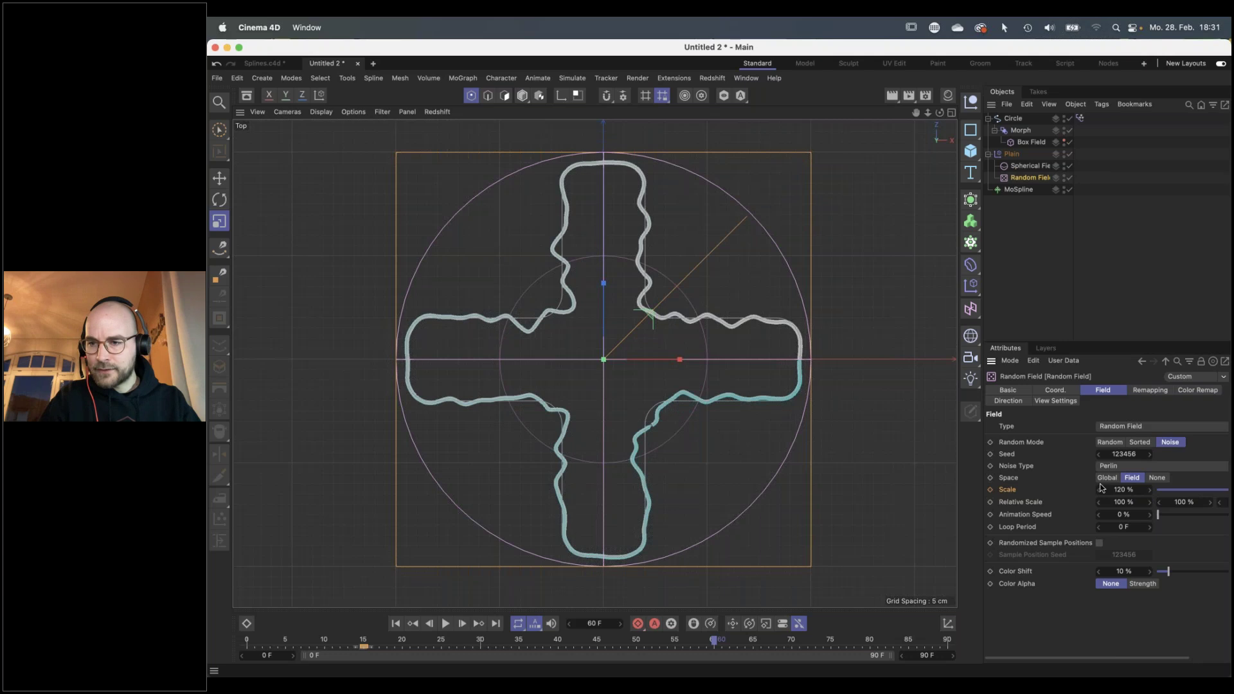
{"action": "left_click", "coordinate": [991, 490]}
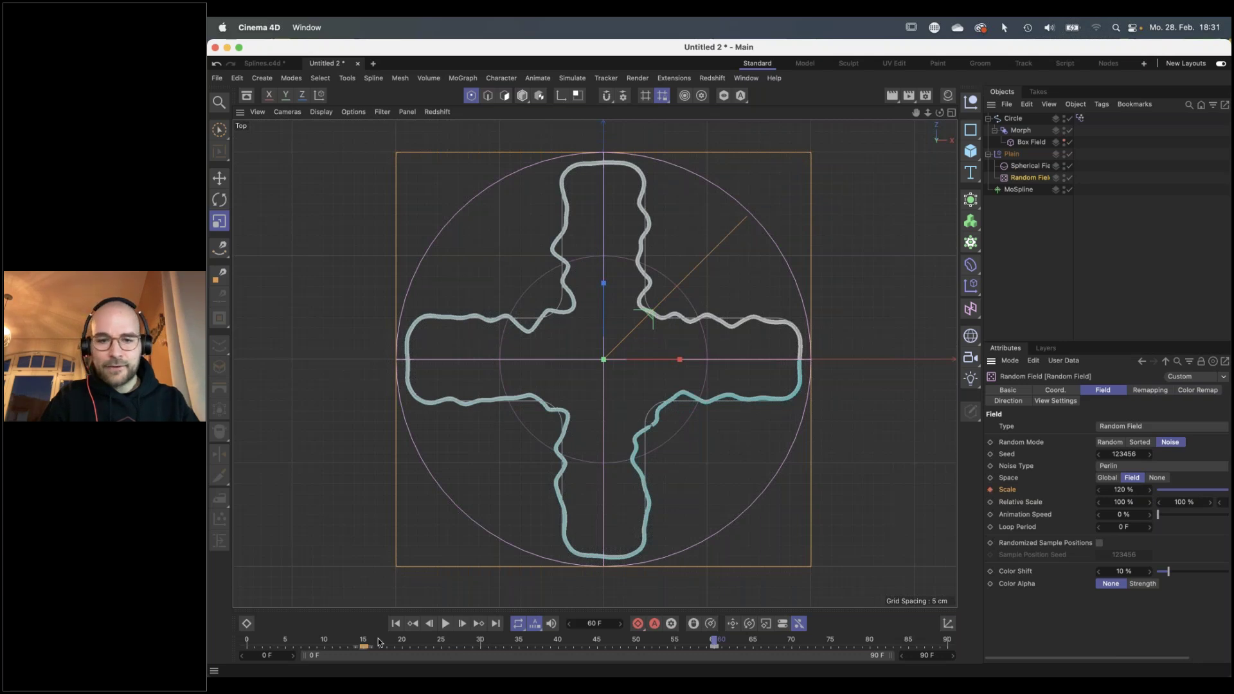
Keyframe the Plain effector's Strength at 100 % on frame 30 and at 0 % on frame 60, and preview the result
{"action": "left_click_drag", "start_coordinate": [346, 638], "coordinate": [706, 646]}
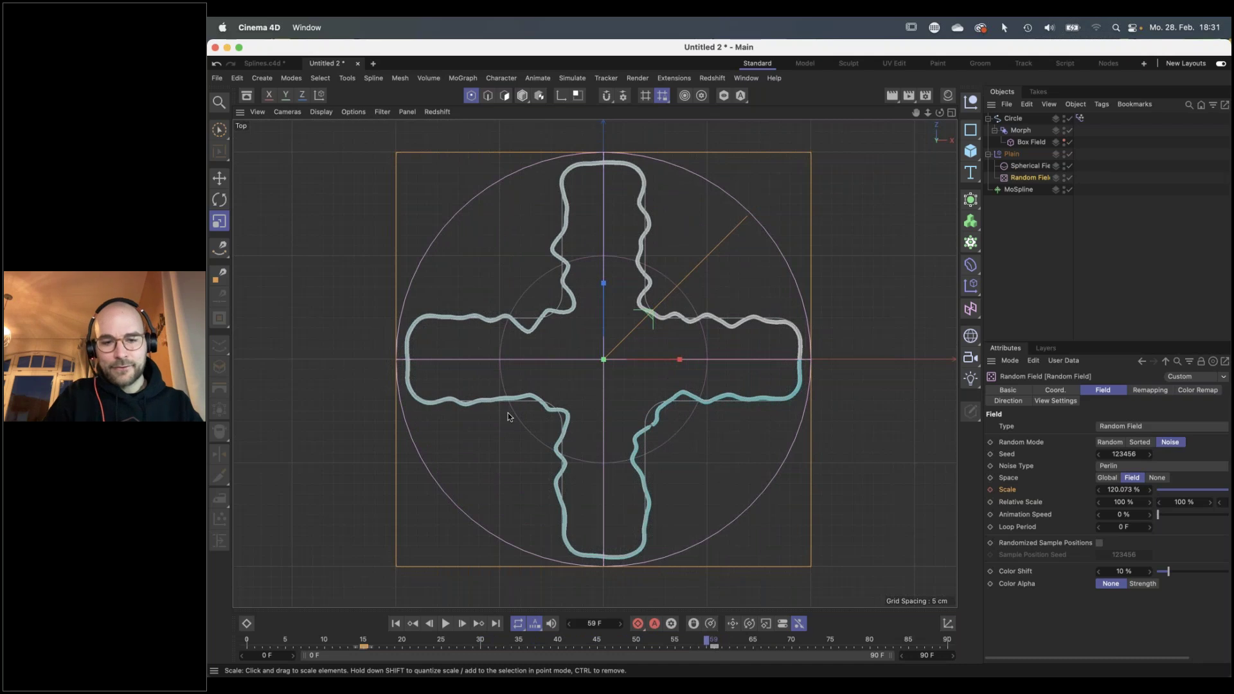
{"action": "left_click_drag", "start_coordinate": [715, 643], "coordinate": [481, 646]}
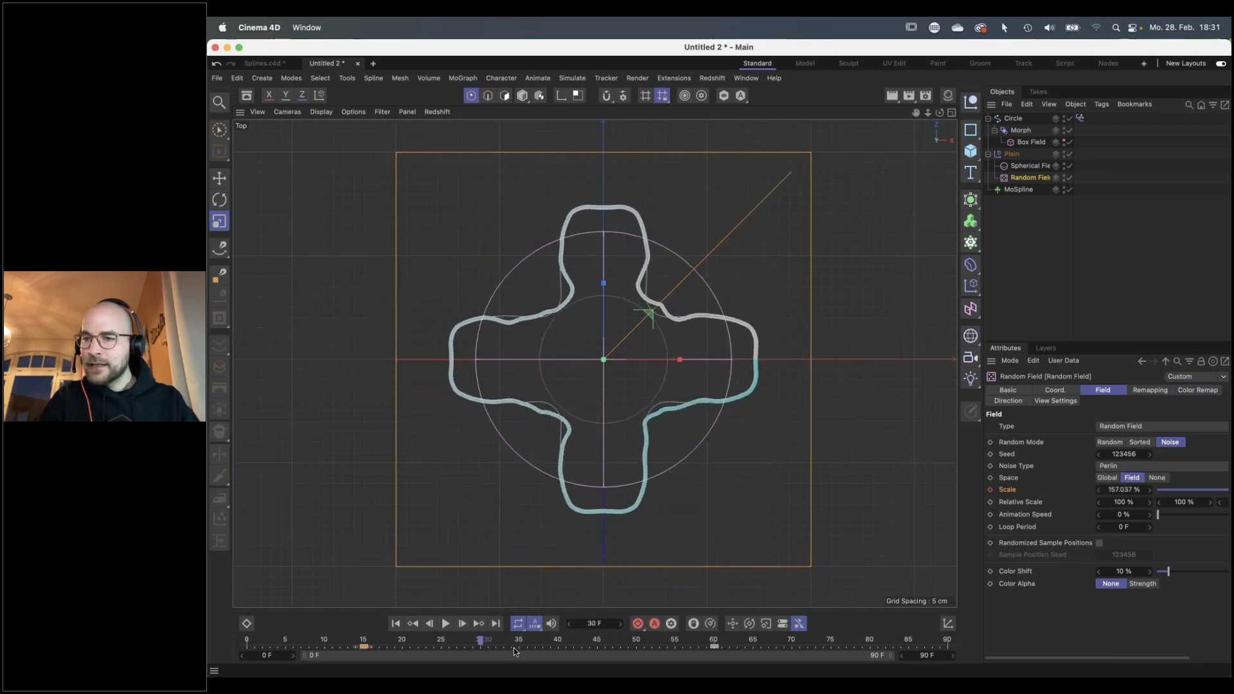
{"action": "left_click", "coordinate": [1008, 154]}
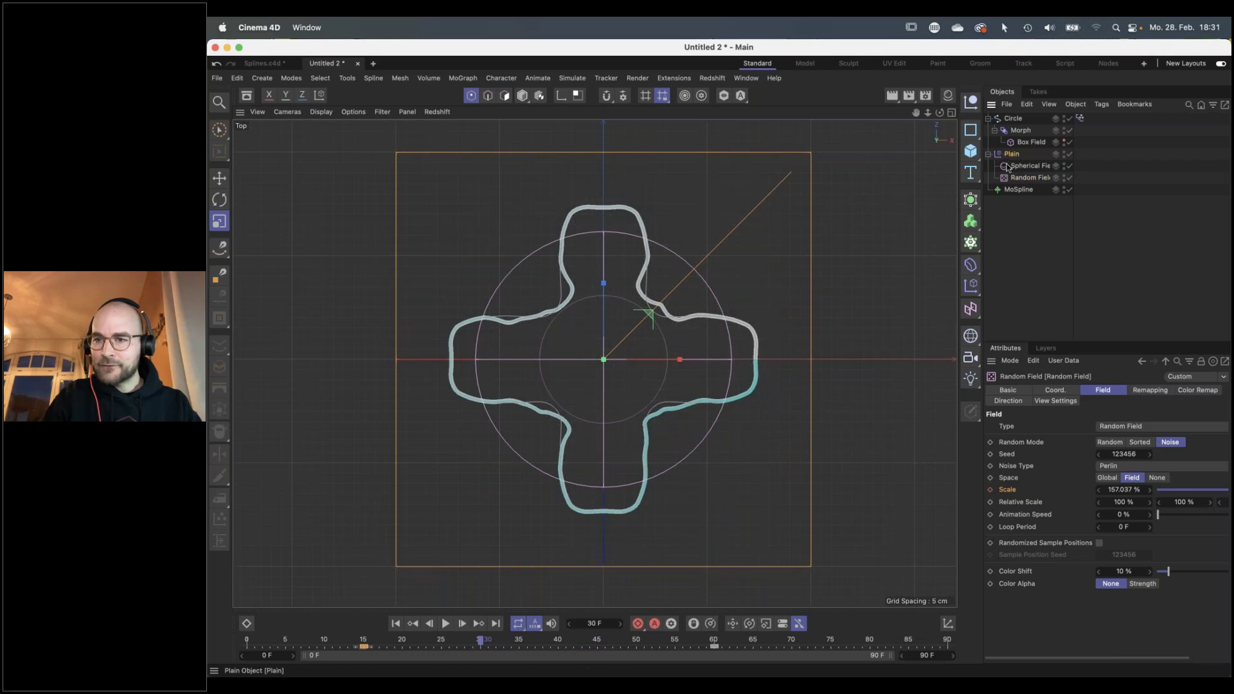
{"action": "left_click", "coordinate": [1079, 390]}
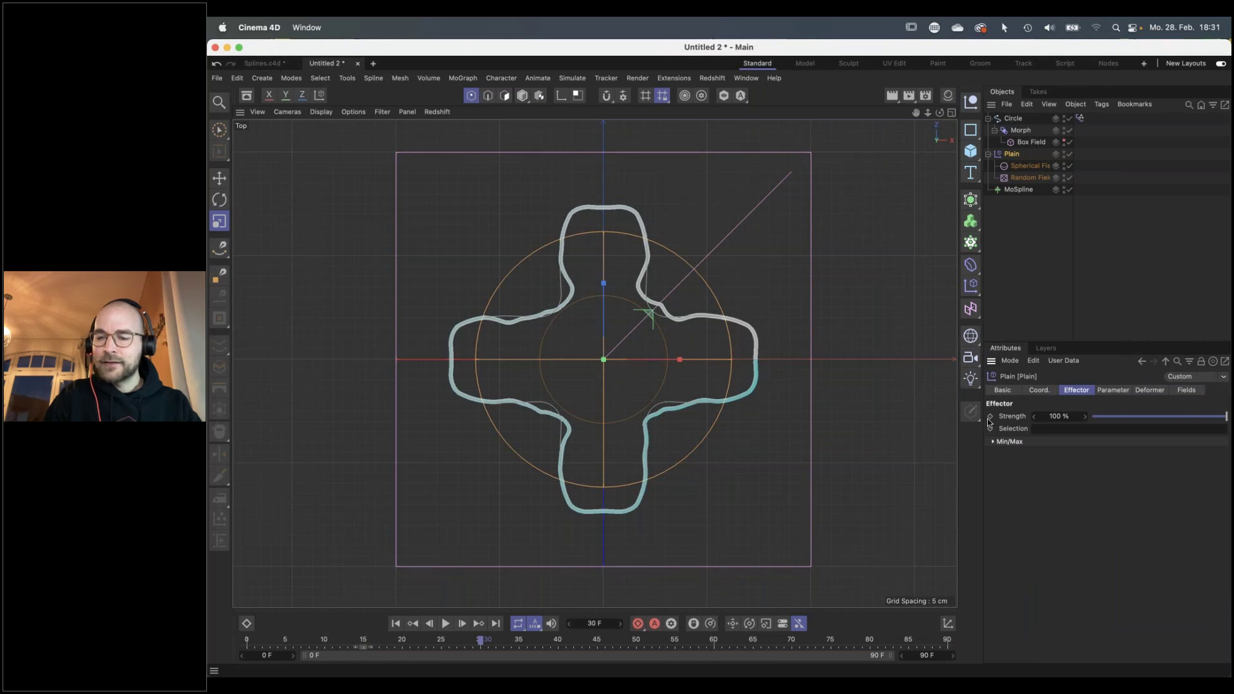
{"action": "left_click_drag", "start_coordinate": [682, 640], "coordinate": [728, 644]}
{"action": "left_click_drag", "start_coordinate": [1155, 415], "coordinate": [1093, 417]}
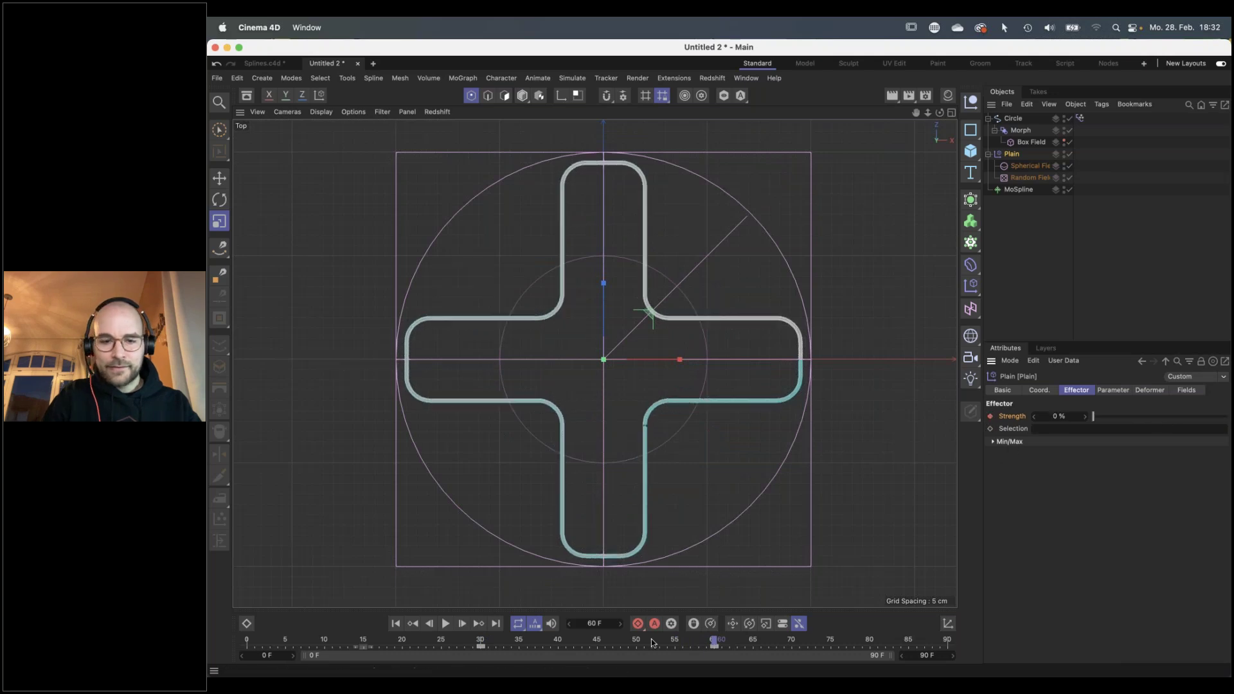
{"action": "mouse_move", "coordinate": [652, 642]}
{"action": "left_mouse_down"}
{"action": "mouse_move", "coordinate": [666, 642]}
{"action": "mouse_move", "coordinate": [489, 640]}
{"action": "mouse_move", "coordinate": [692, 640]}
{"action": "mouse_move", "coordinate": [476, 641]}
{"action": "mouse_move", "coordinate": [620, 641]}
{"action": "left_mouse_up"}
{"action": "left_click", "coordinate": [770, 644]}
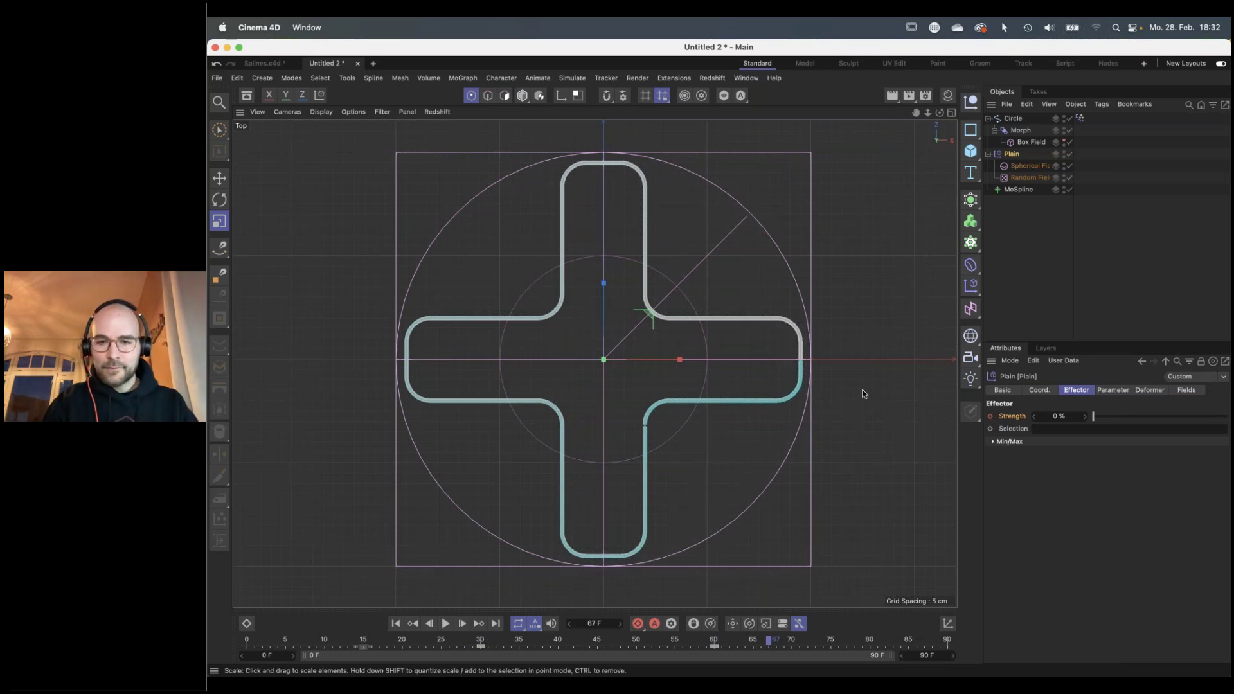
Save the scene as X.c4d in the C4D folder
{"action": "key", "text": "super+s"}
{"action": "left_click", "coordinate": [732, 154]}
{"action": "left_click_drag", "start_coordinate": [732, 154], "coordinate": [675, 154]}
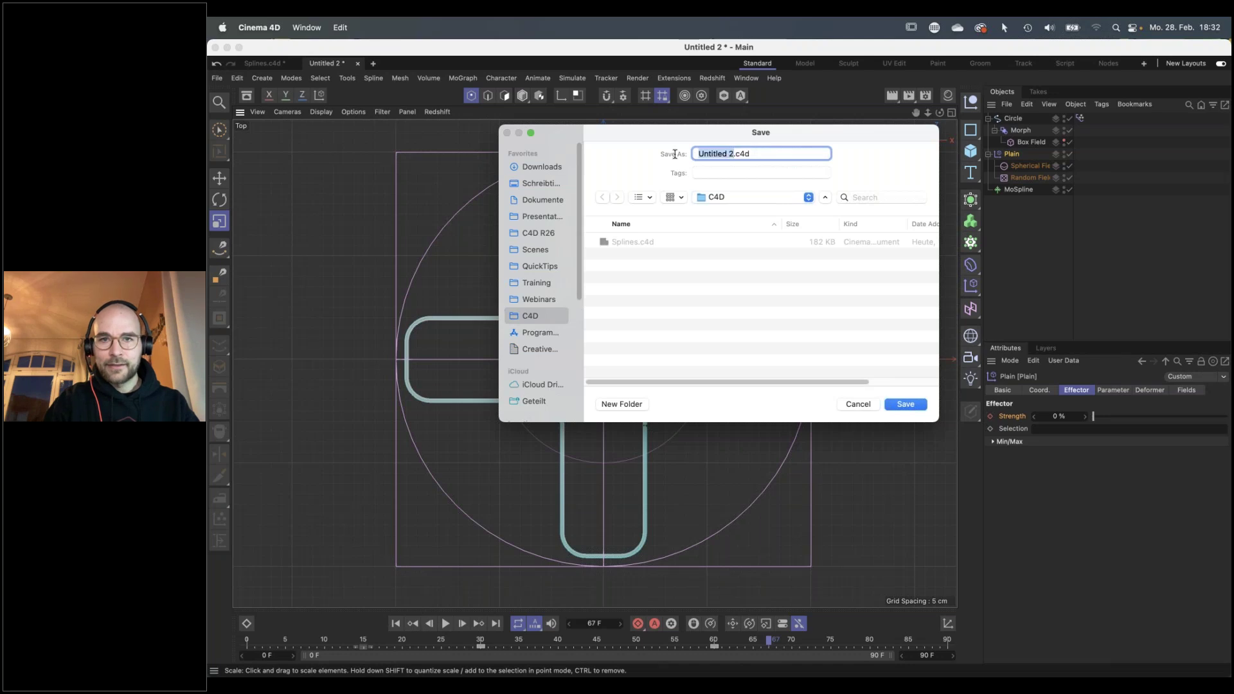
{"action": "type", "text": "X"}
{"action": "left_click", "coordinate": [920, 403]}
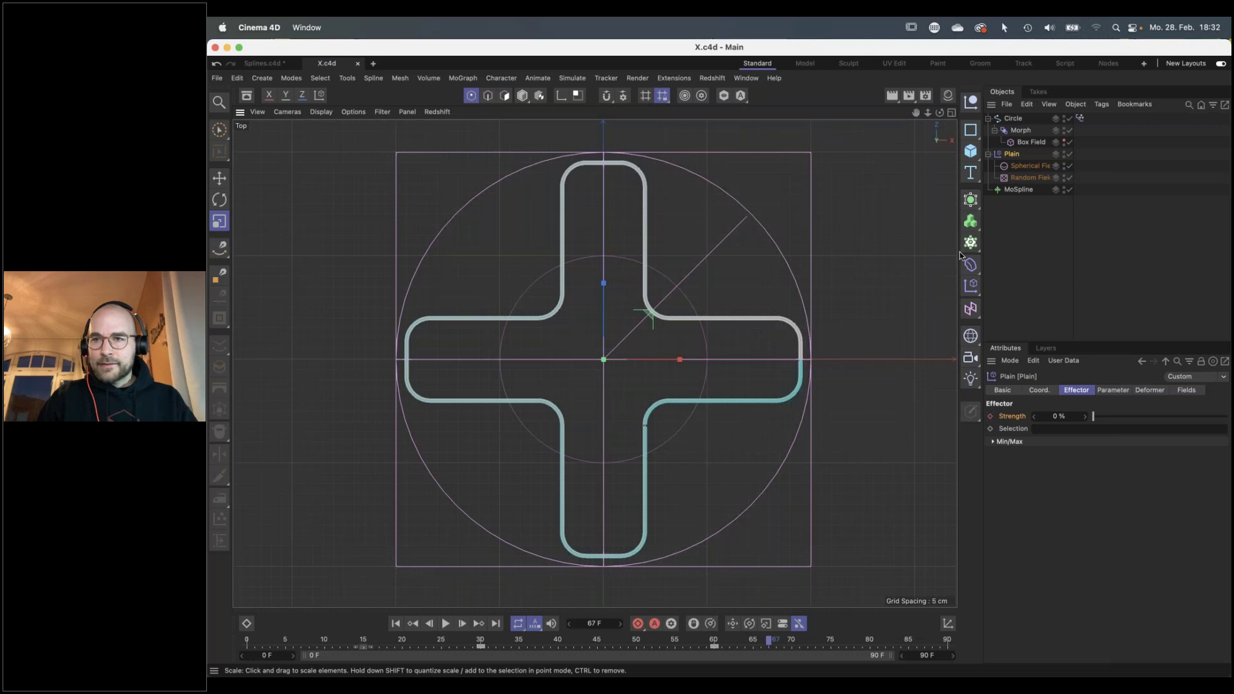
Hide the Plain effector and its fields in the viewport and play the growth animation from the start
{"action": "left_click", "coordinate": [1062, 157]}
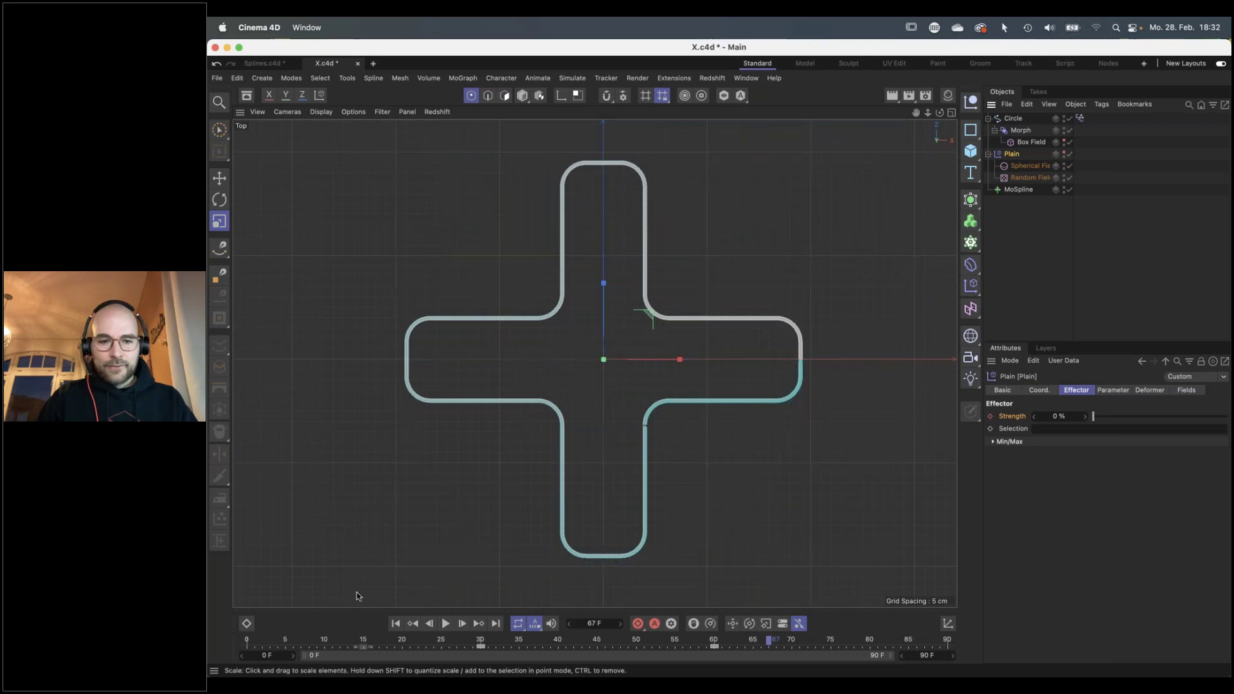
{"action": "left_click", "coordinate": [396, 624]}
{"action": "left_click", "coordinate": [445, 623]}
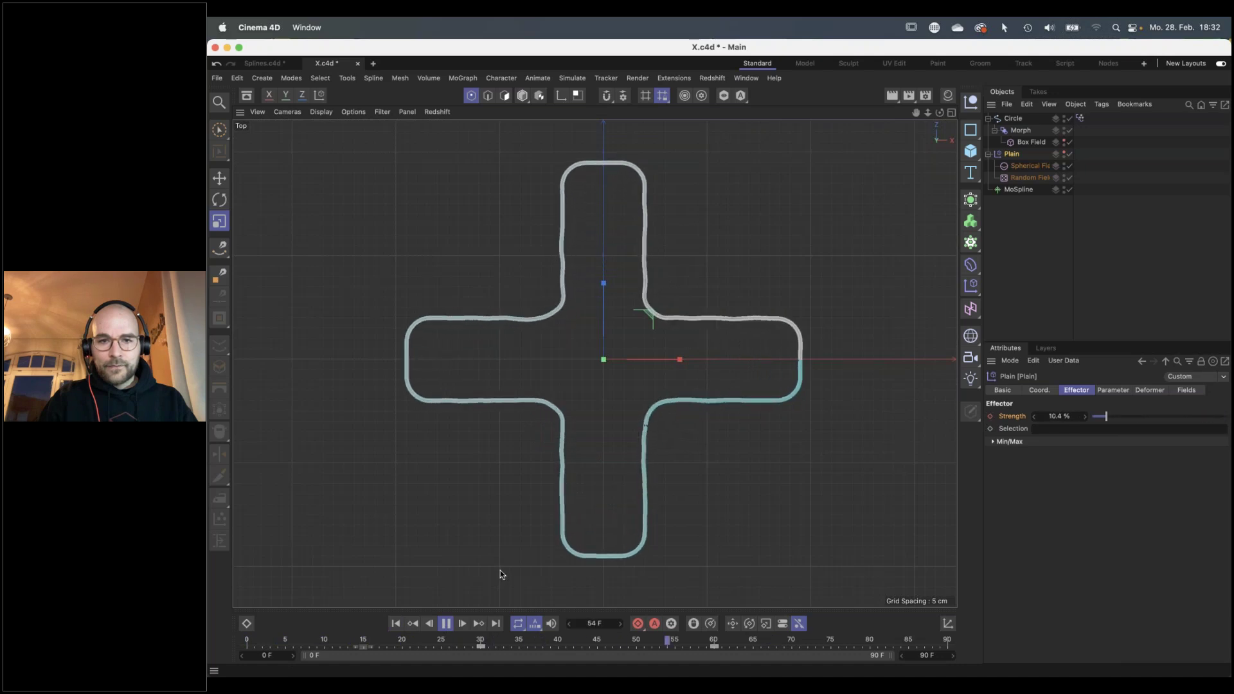
{"action": "left_click", "coordinate": [396, 624]}
{"action": "left_click", "coordinate": [445, 623]}
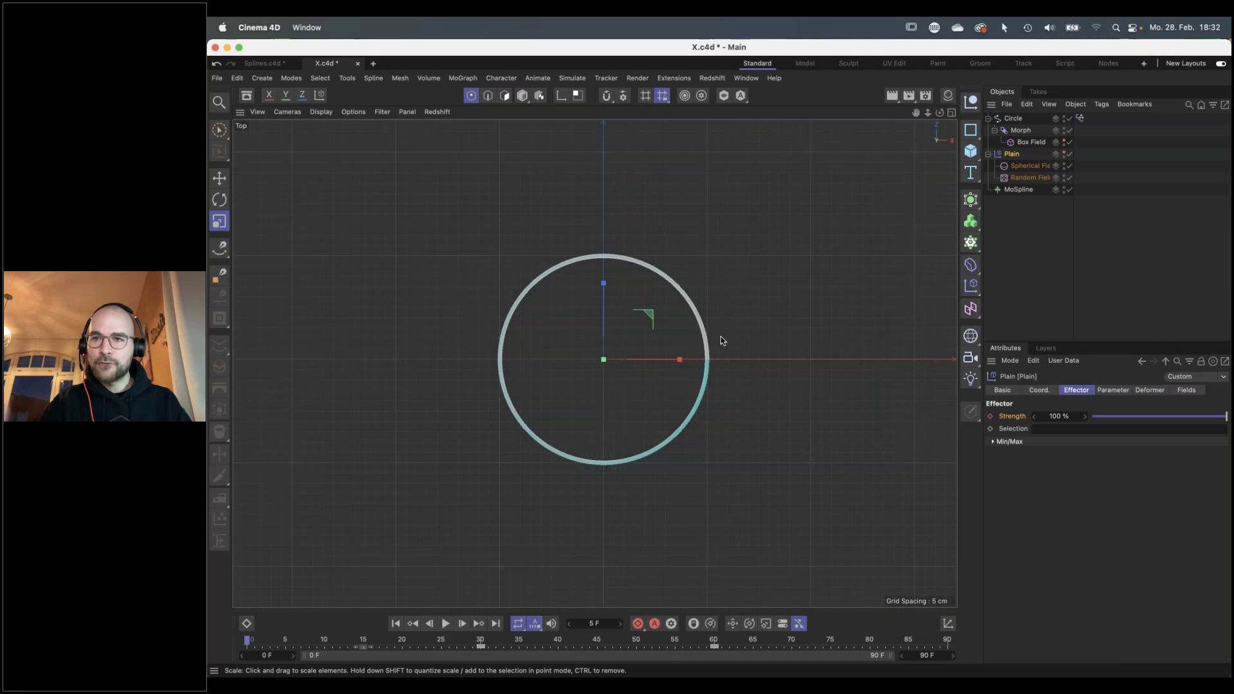
Add a Sweep generator and make the MoSpline its child
{"action": "left_click", "coordinate": [971, 199]}
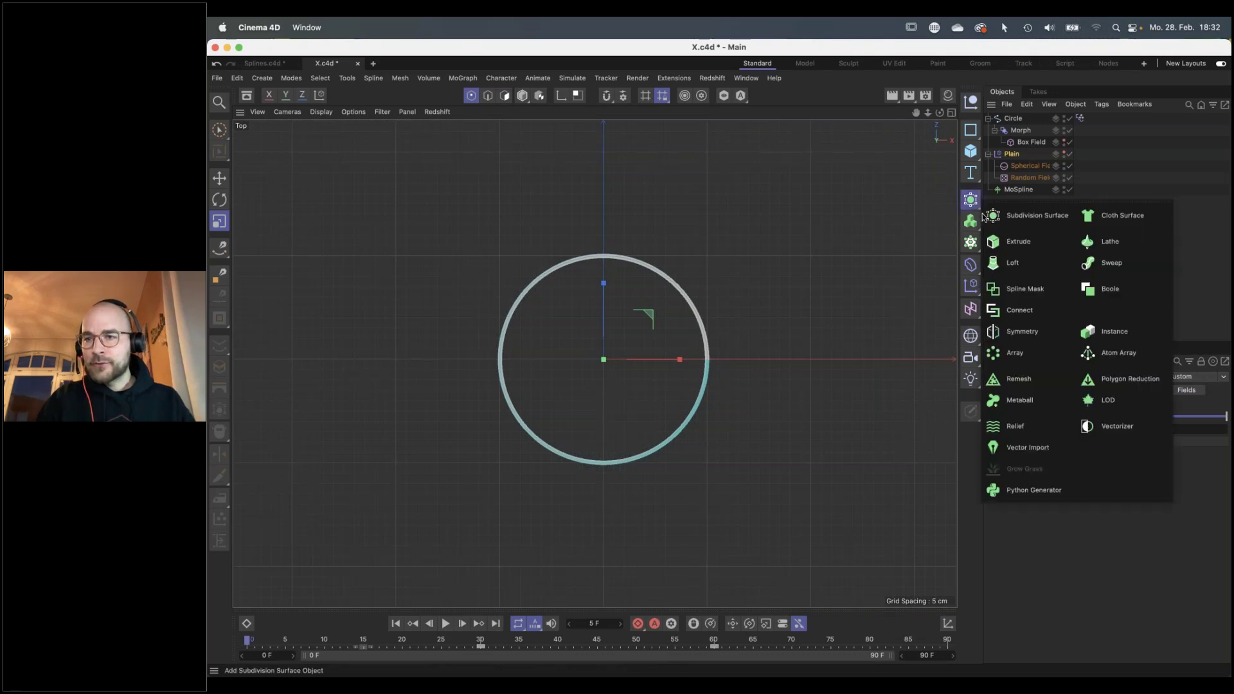
{"action": "left_click", "coordinate": [1100, 263]}
{"action": "left_click_drag", "start_coordinate": [1013, 121], "coordinate": [1016, 191]}
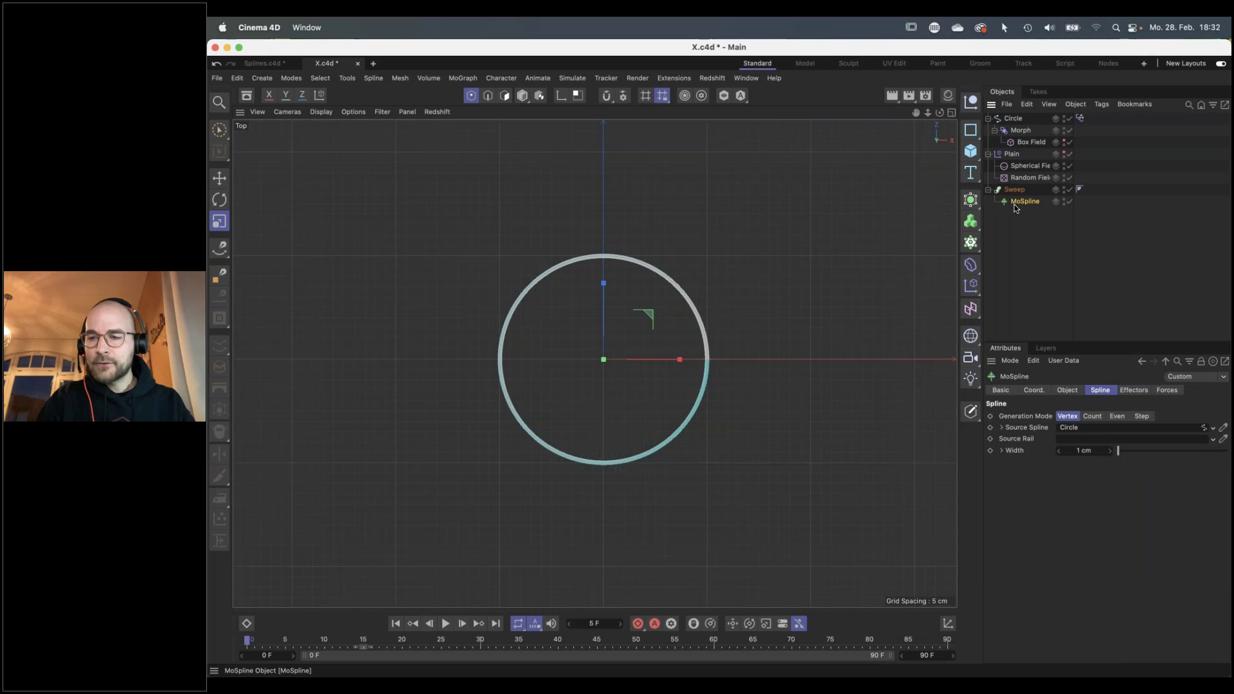
Add a Flower spline with an inner radius of 1 cm, an outer radius of 2 cm and 4 petals
{"action": "left_click", "coordinate": [972, 132]}
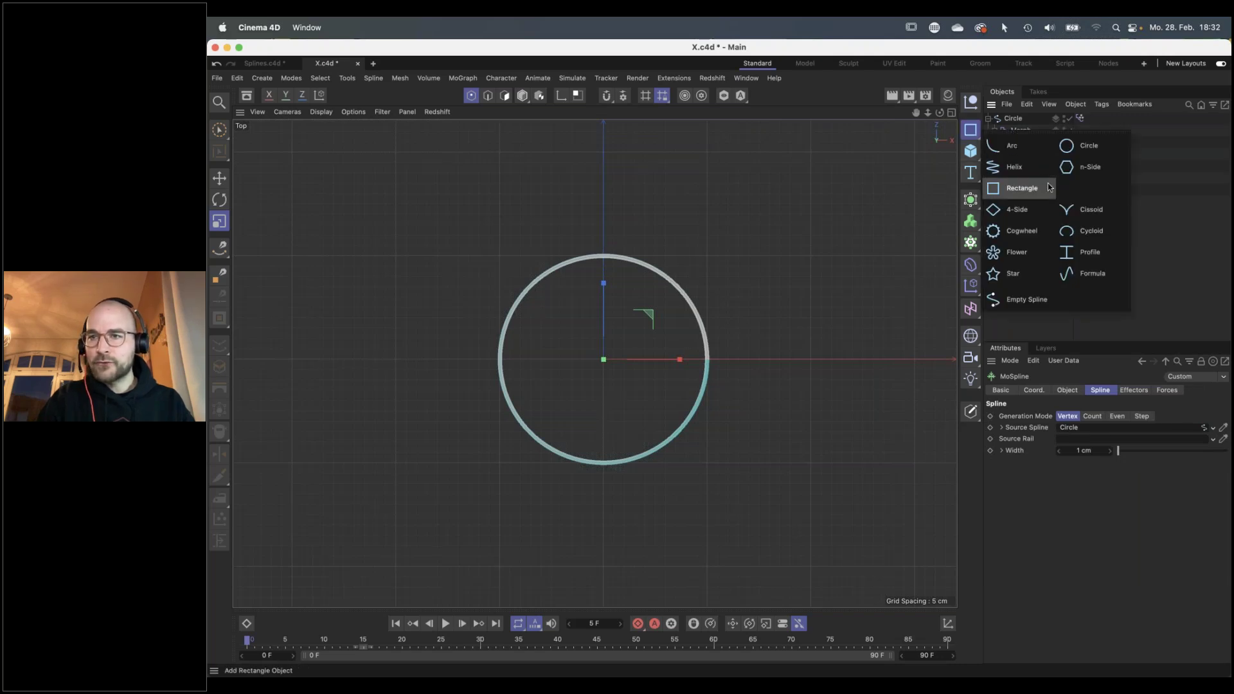
{"action": "left_click", "coordinate": [1050, 252]}
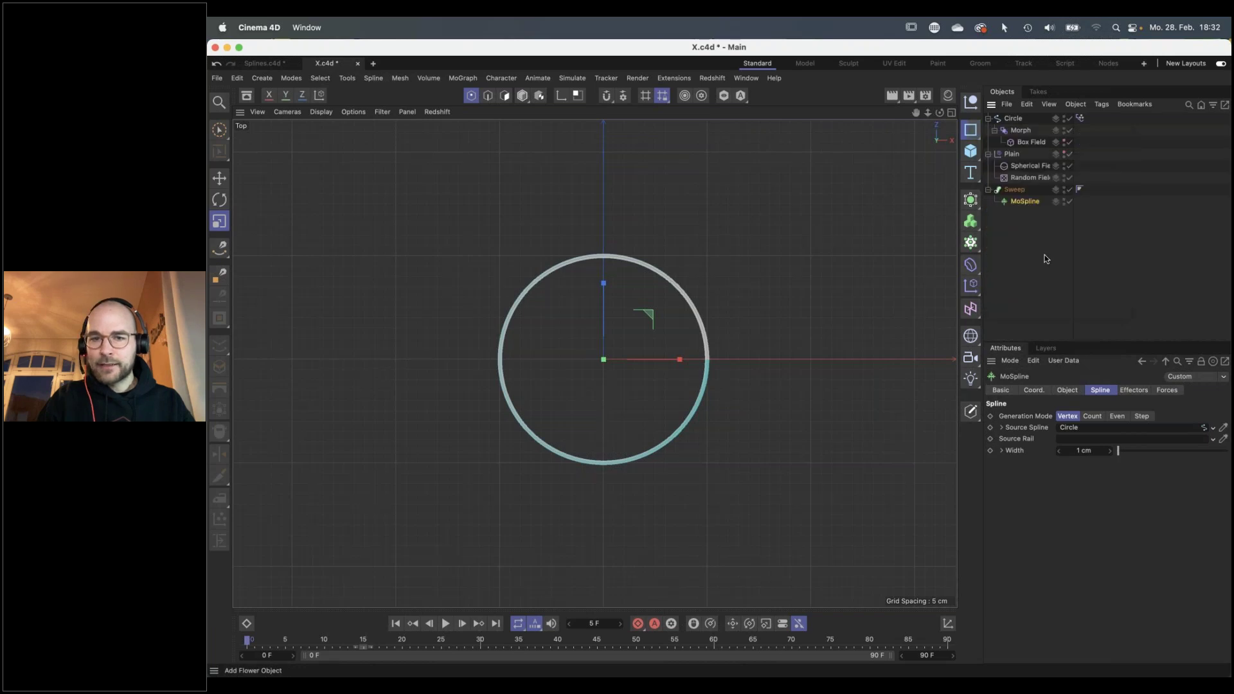
{"action": "left_click", "coordinate": [1091, 416]}
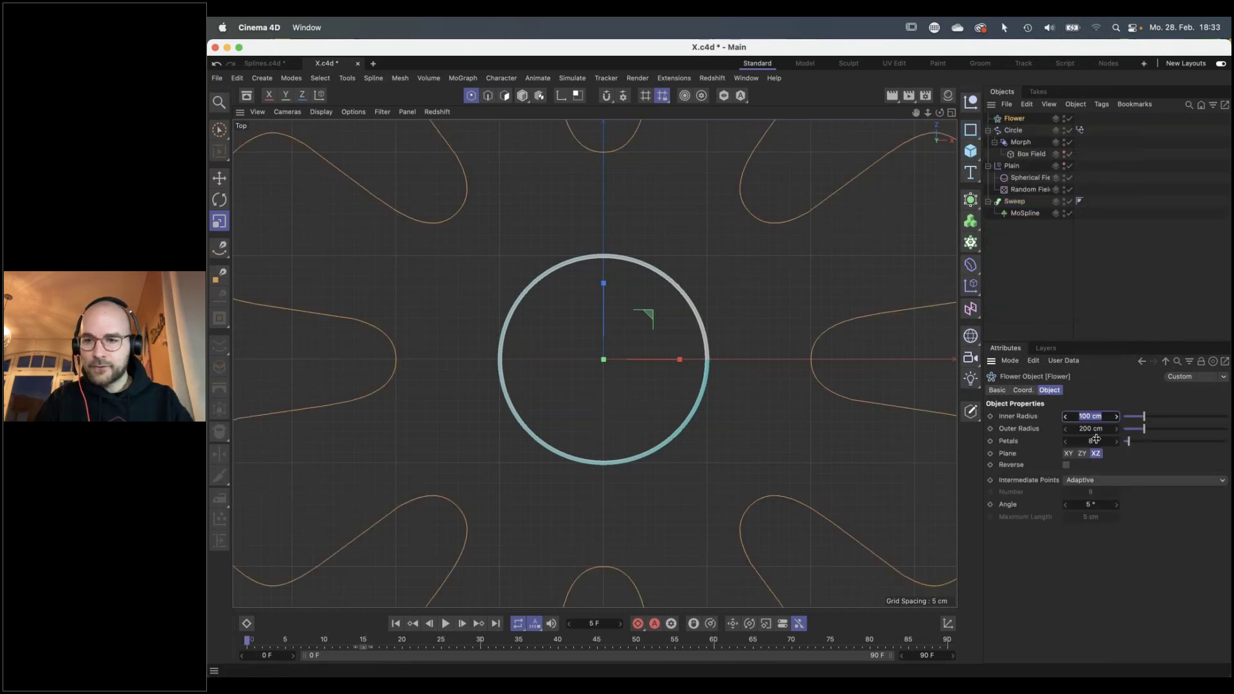
{"action": "type", "text": "1"}
{"action": "key", "text": "Tab"}
{"action": "type", "text": "2"}
{"action": "key", "text": "Return"}
{"action": "left_click", "coordinate": [1086, 441]}
{"action": "type", "text": "4"}
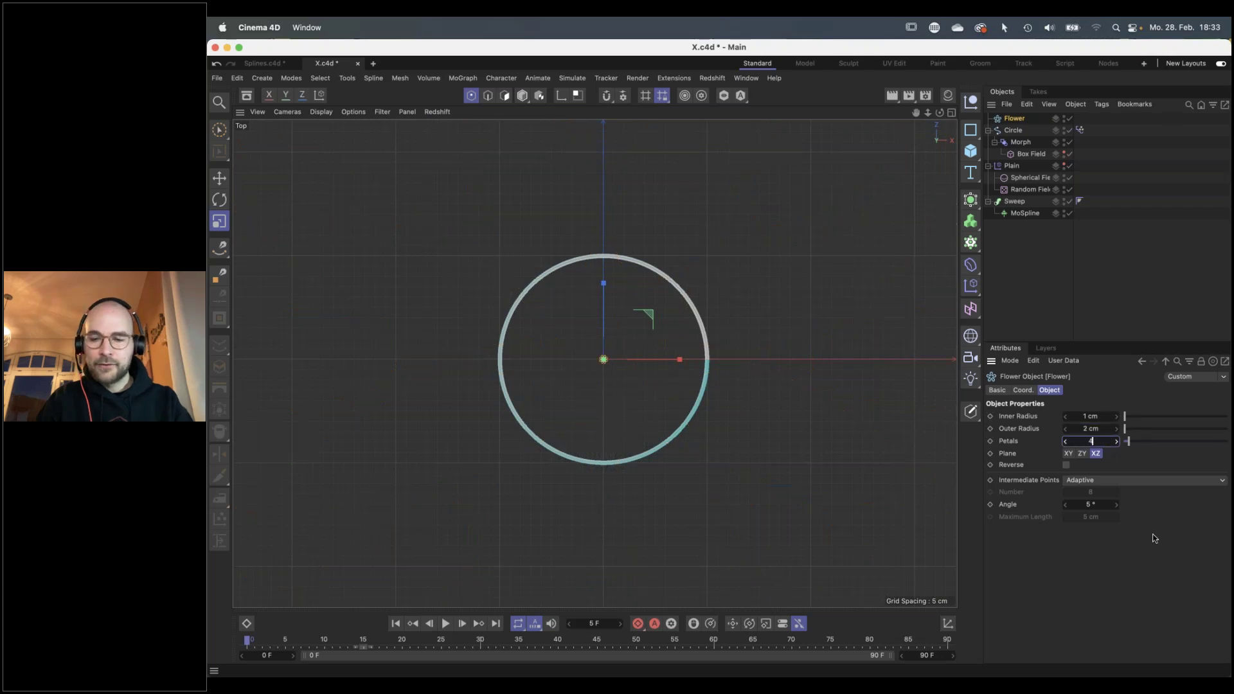
{"action": "key", "text": "Return"}
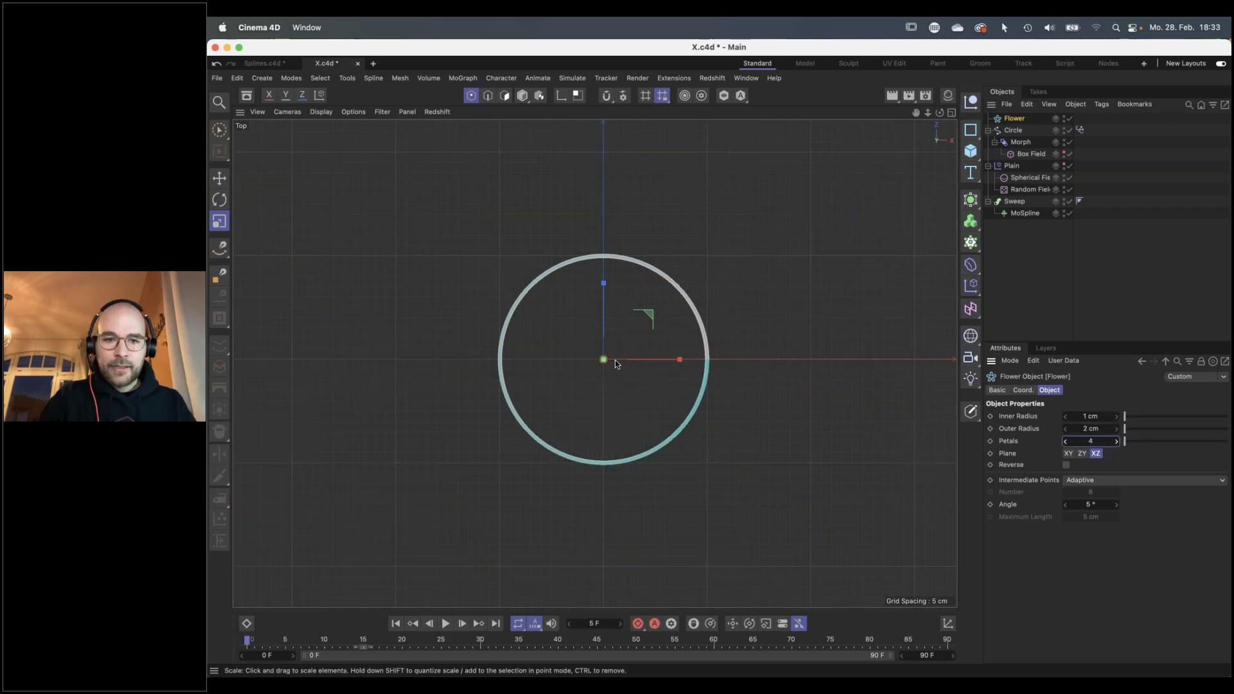
Place the Flower above the MoSpline inside the Sweep, set its plane to XY, and check the swept ring in the perspective view
{"action": "scroll", "coordinate": [615, 360], "scroll_direction": "up", "scroll_amount": 5}
{"action": "scroll", "coordinate": [590, 349], "scroll_direction": "up", "scroll_amount": 2}
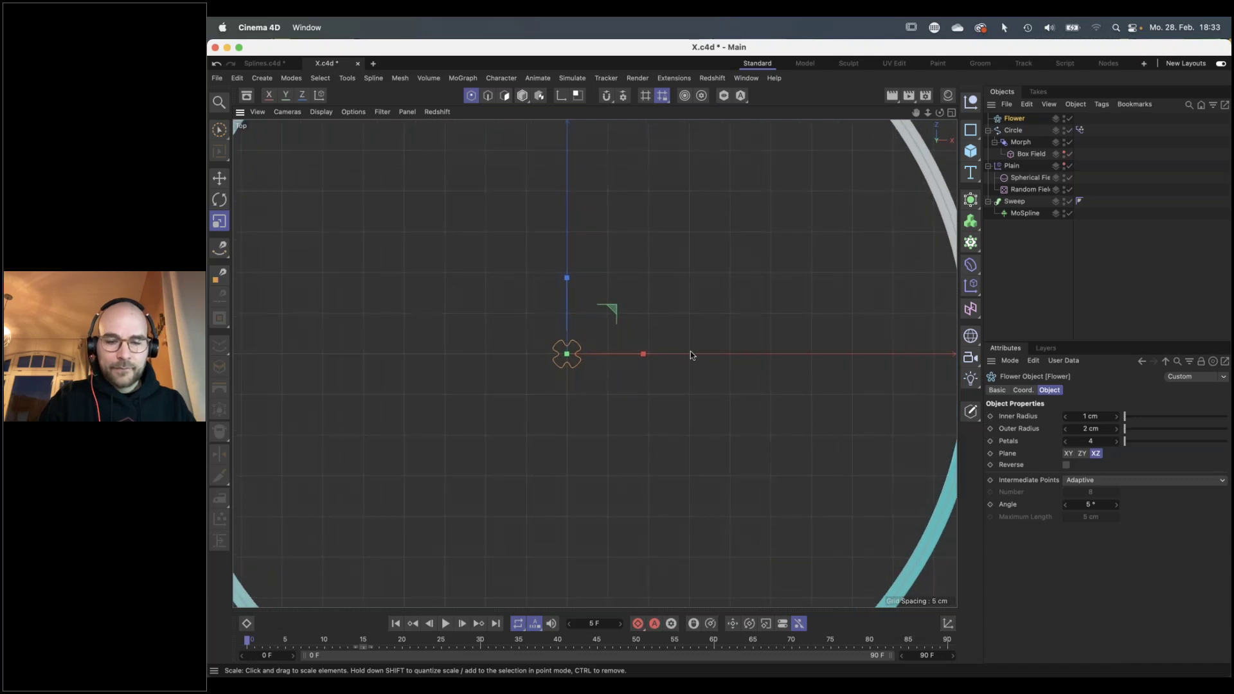
{"action": "scroll", "coordinate": [692, 352], "scroll_direction": "down", "scroll_amount": 5}
{"action": "left_click_drag", "start_coordinate": [1015, 119], "coordinate": [1019, 210]}
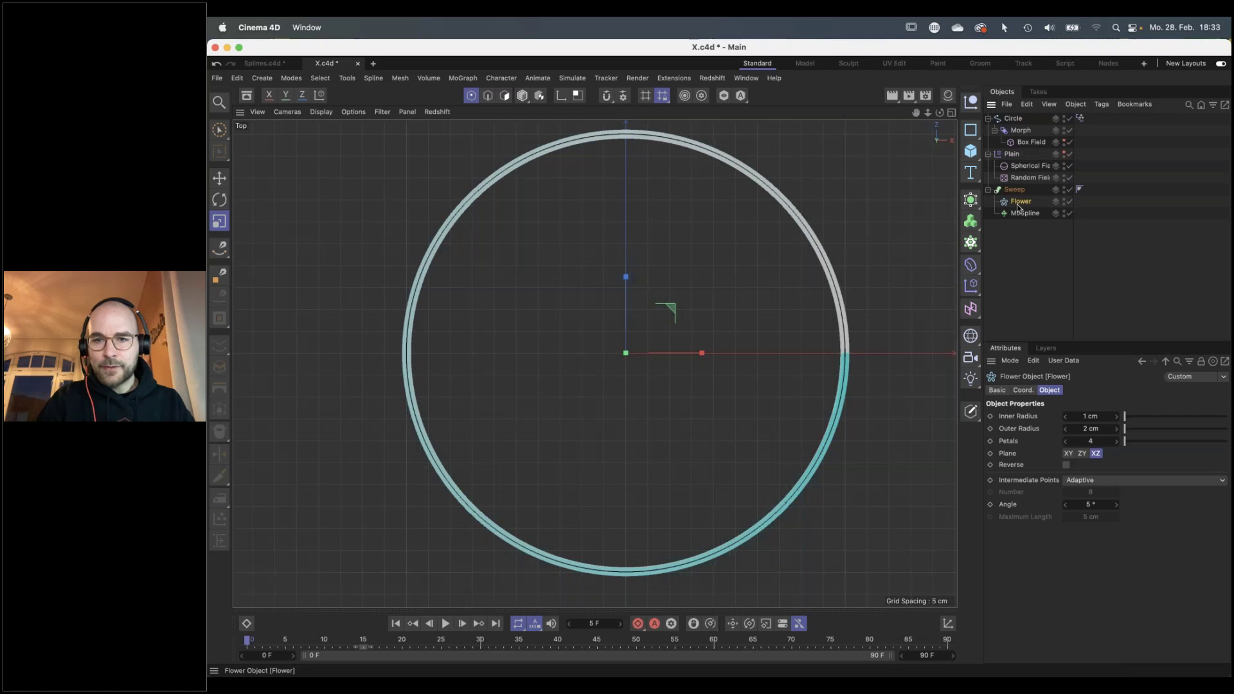
{"action": "left_click", "coordinate": [1068, 453]}
{"action": "key", "text": "F5"}
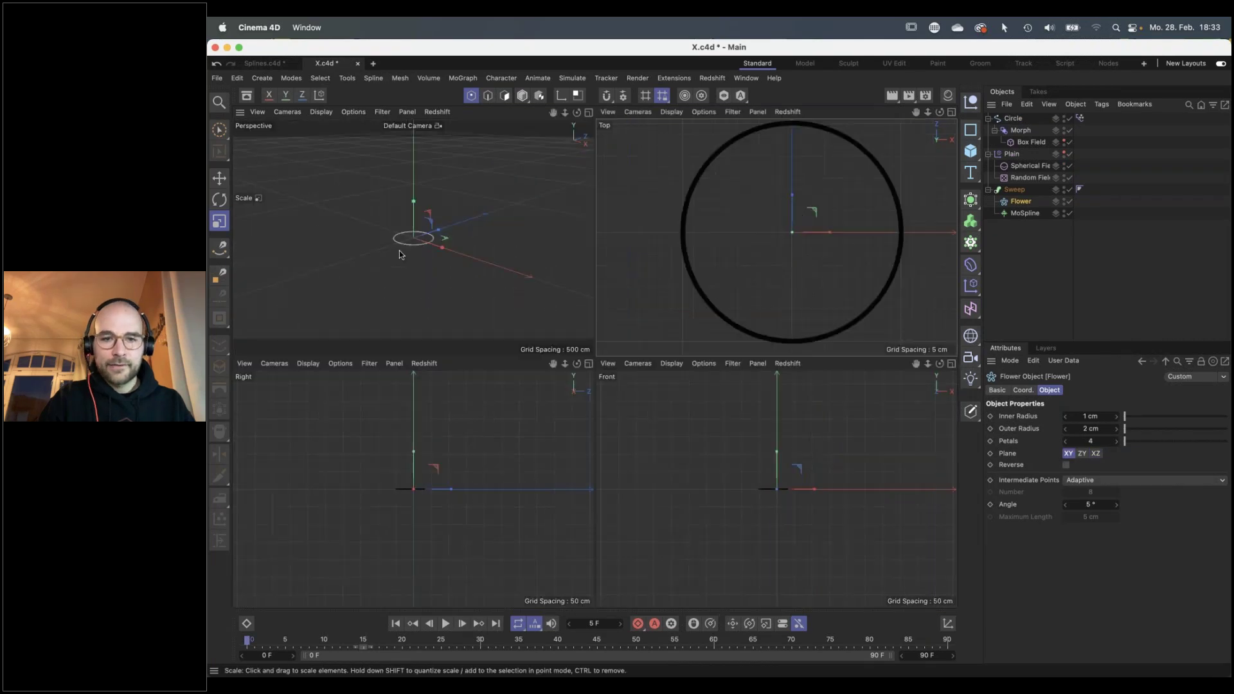
{"action": "key", "text": "F1"}
{"action": "scroll", "coordinate": [645, 367], "scroll_direction": "up", "scroll_amount": 5}
{"action": "left_click_drag", "start_coordinate": [680, 351], "coordinate": [661, 418], "text": "alt"}
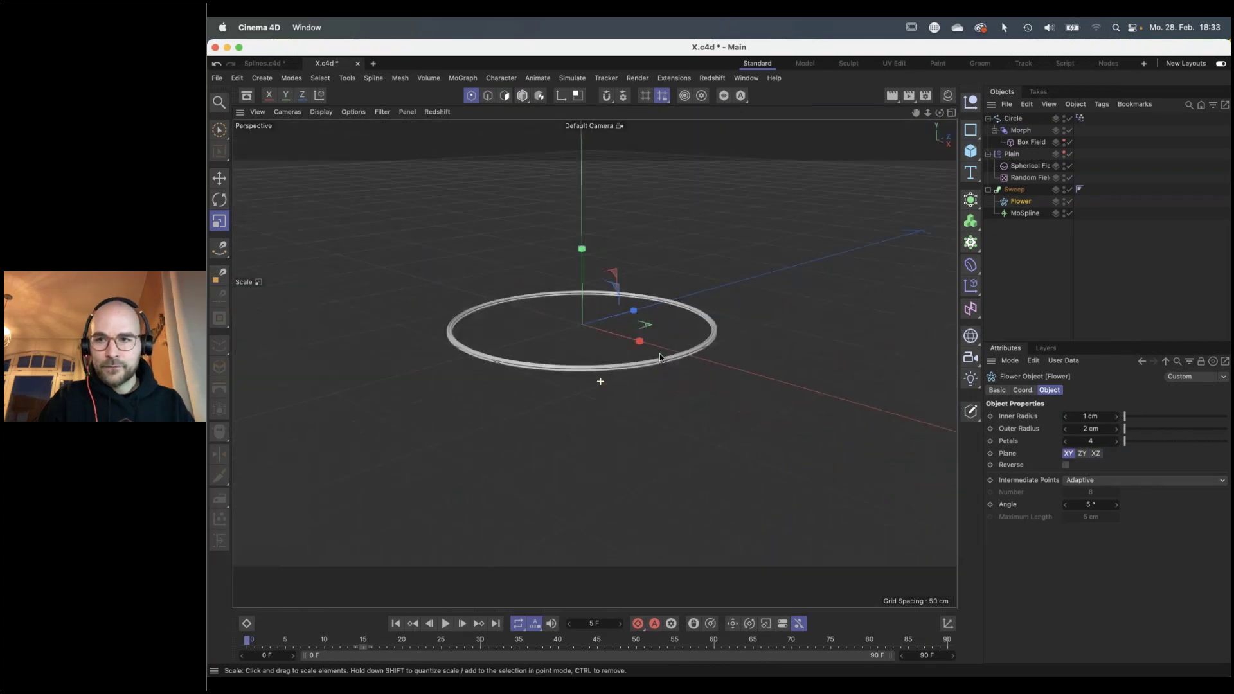
{"action": "scroll", "coordinate": [650, 418], "scroll_direction": "up", "scroll_amount": 8}
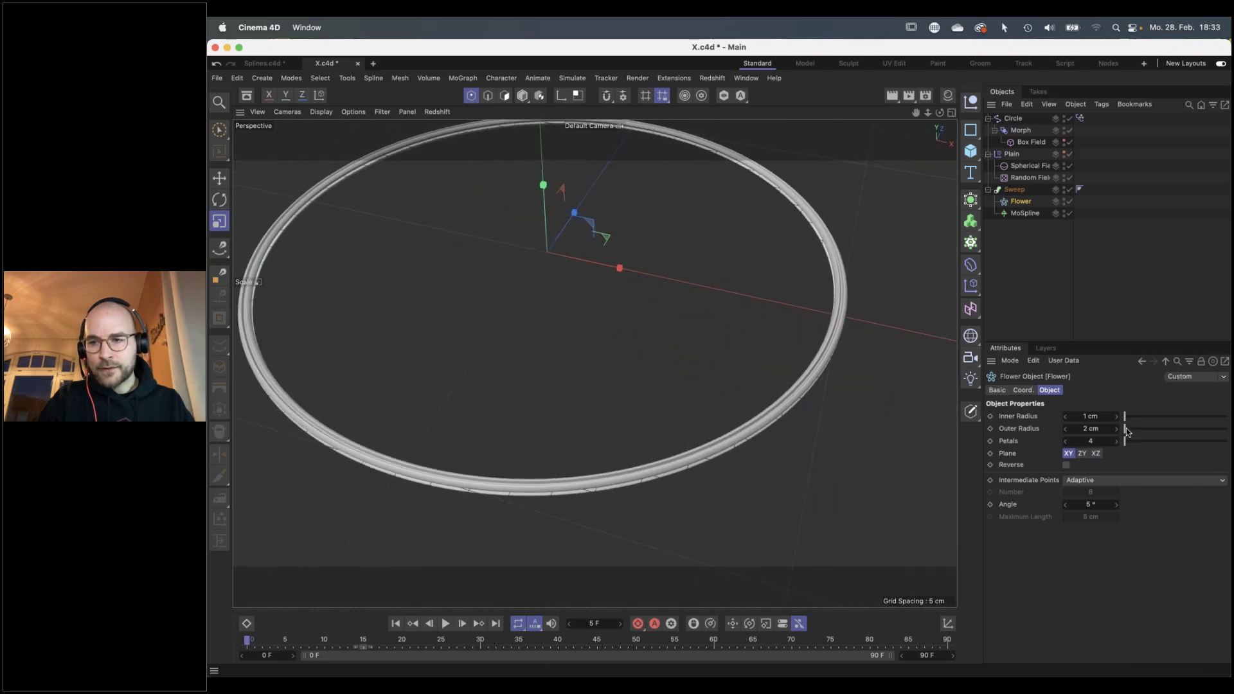
Try out a larger outer radius on the Flower spline and set it back to 2 cm
{"action": "left_click_drag", "start_coordinate": [1126, 431], "coordinate": [1170, 434]}
{"action": "left_click", "coordinate": [1091, 429]}
{"action": "type", "text": "2"}
{"action": "key", "text": "Return"}
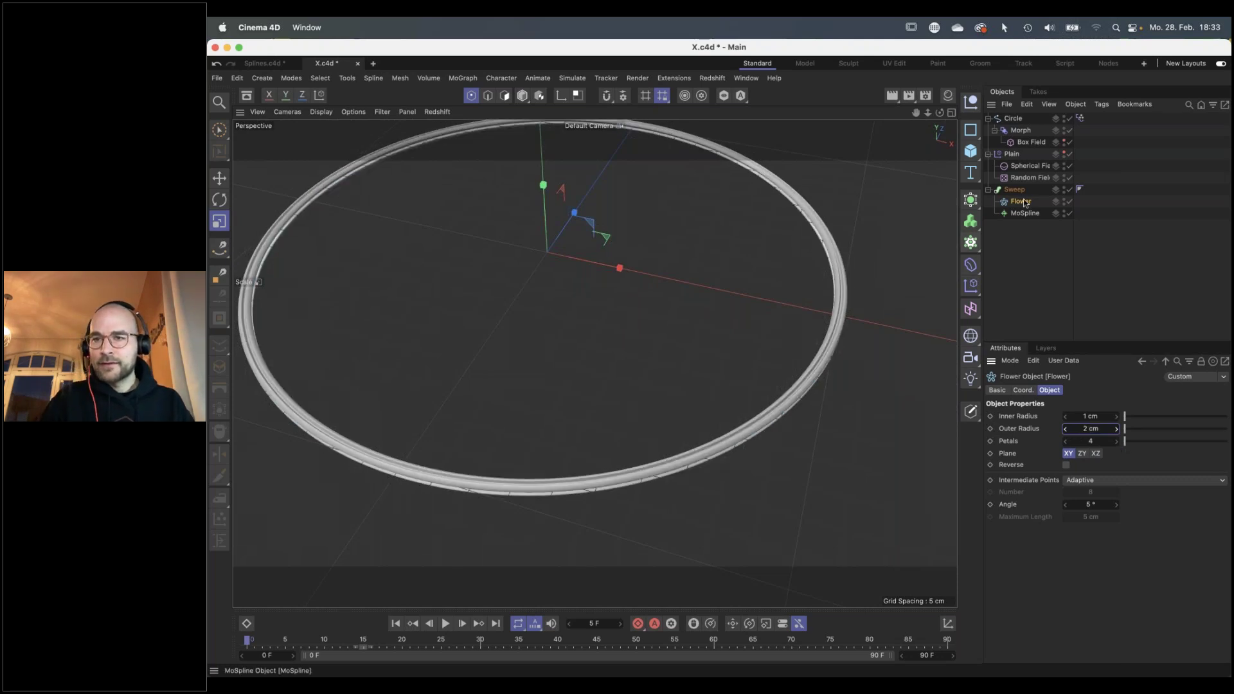
Set the MoSpline's Width to 3 cm and frame the whole ring
{"action": "left_click", "coordinate": [1023, 214]}
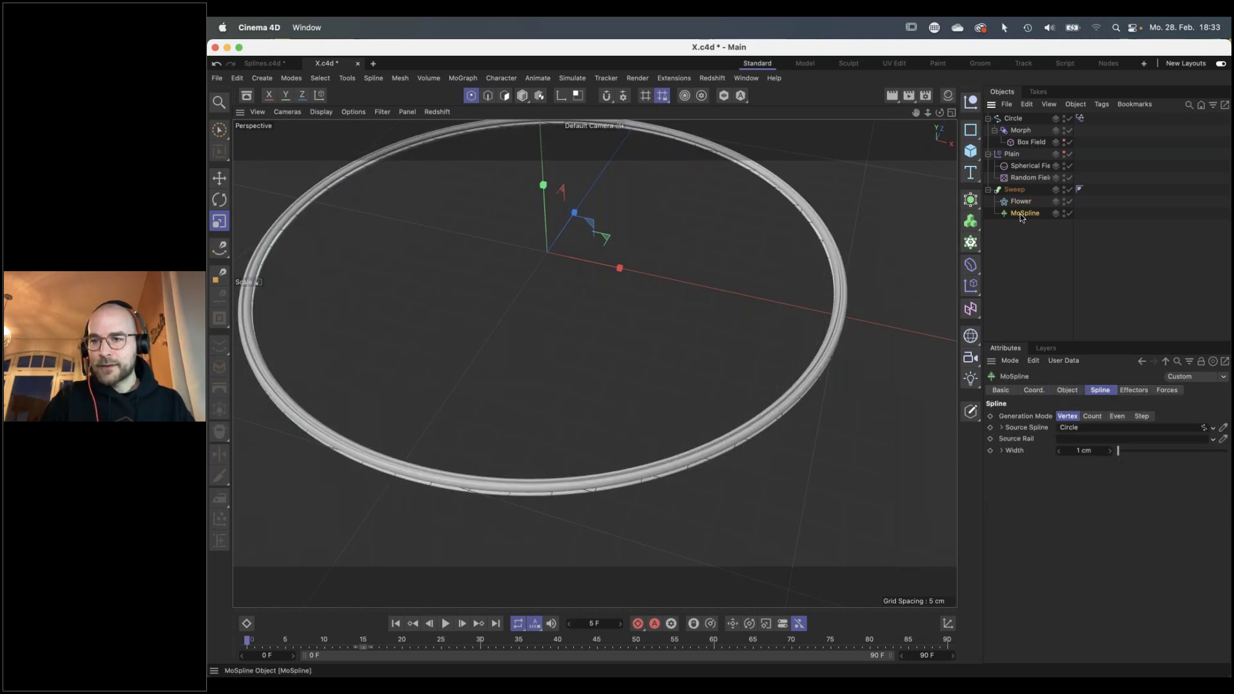
{"action": "left_click", "coordinate": [1110, 451]}
{"action": "left_click", "coordinate": [1110, 451]}
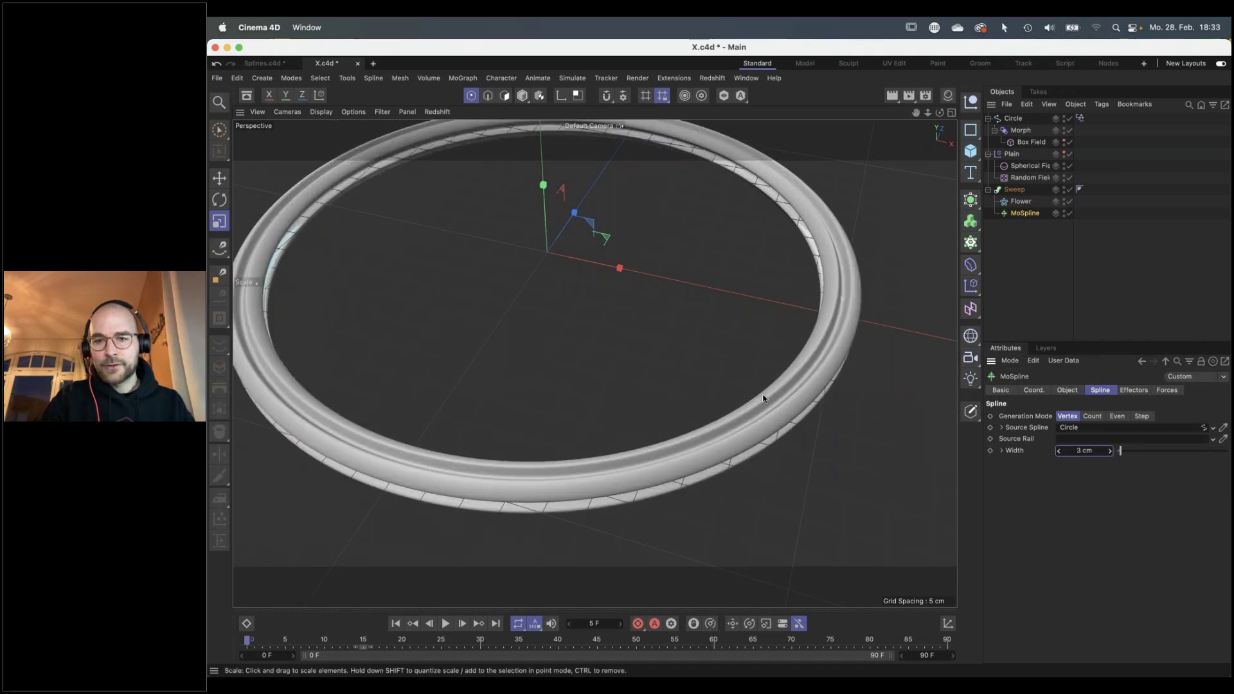
{"action": "key", "text": "alt+h"}
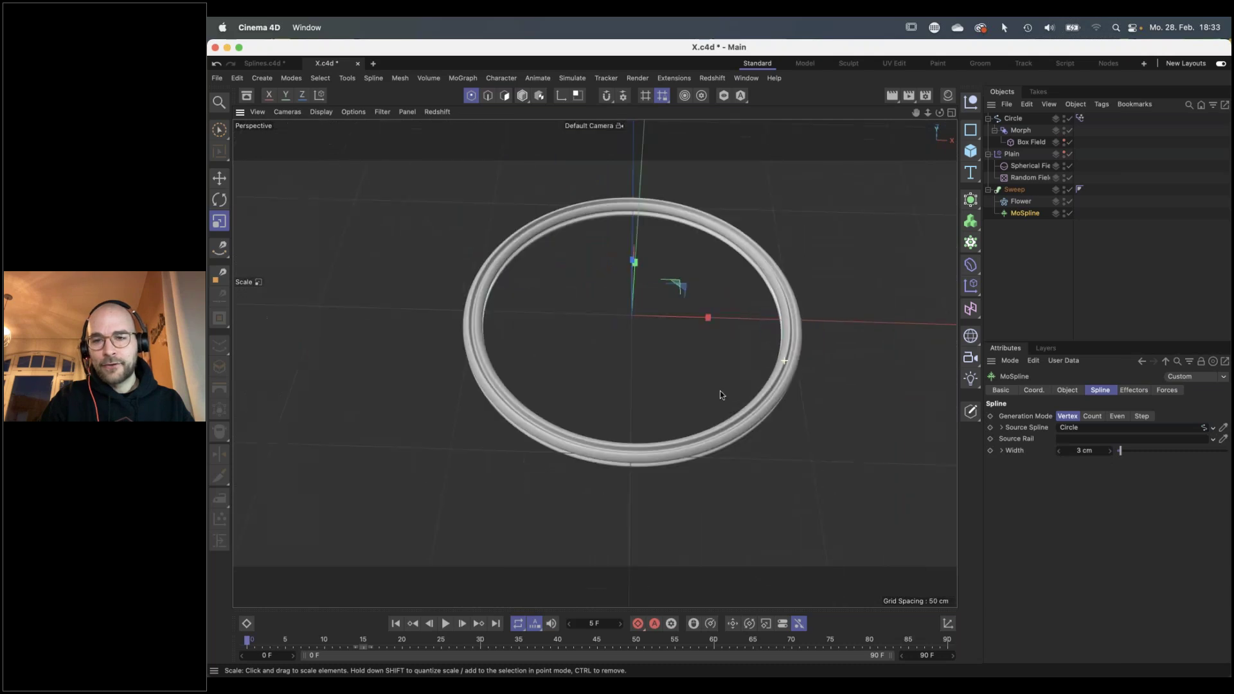
Set the Sweep's End Rotation to 720° to twist the flower profile around the outline
{"action": "left_click", "coordinate": [1009, 191]}
{"action": "left_click", "coordinate": [1110, 443]}
{"action": "type", "text": "72"}
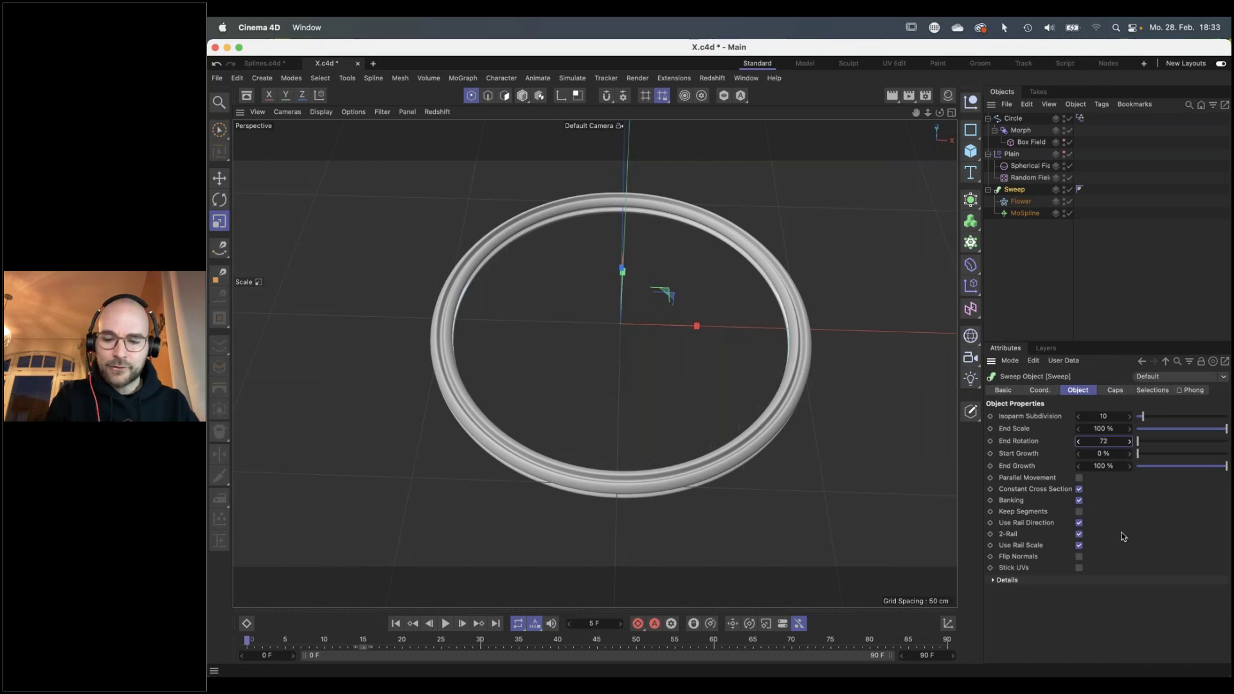
{"action": "type", "text": "0"}
{"action": "key", "text": "Return"}
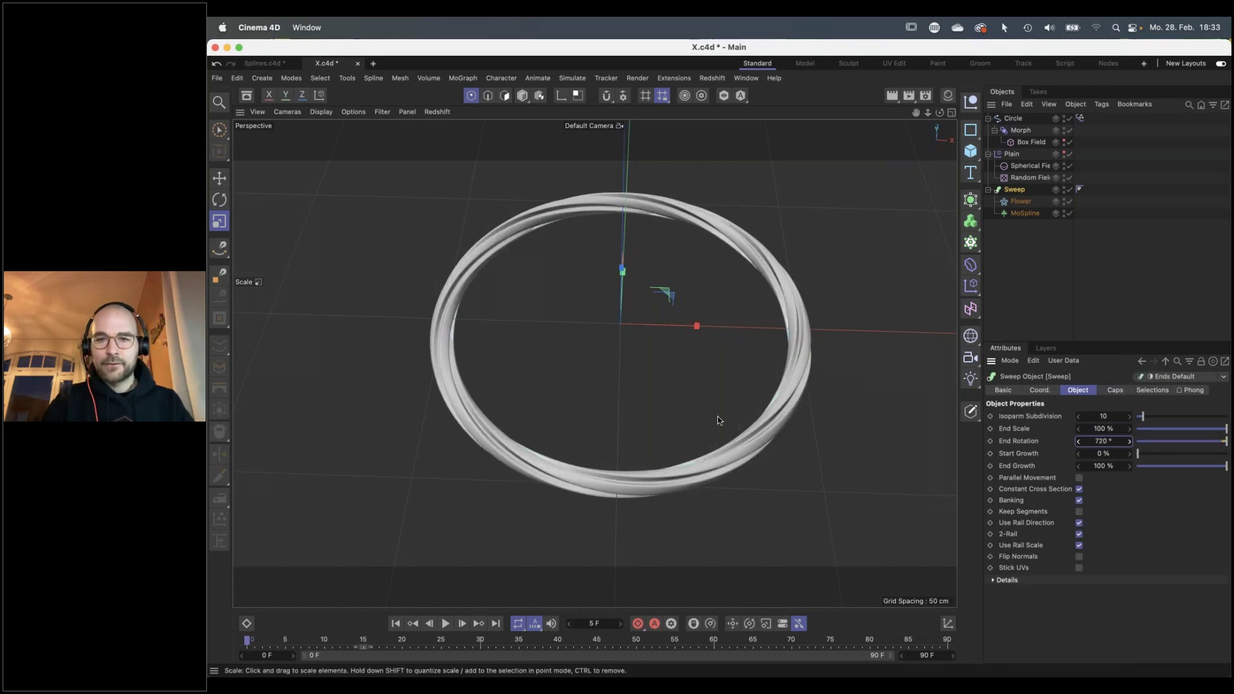
Preview the twisted sweep growing into the X by scrubbing and playing from the start, and save the scene
{"action": "mouse_move", "coordinate": [776, 397]}
{"action": "left_mouse_down", "text": "alt"}
{"action": "mouse_move", "coordinate": [779, 381]}
{"action": "mouse_move", "coordinate": [779, 413]}
{"action": "mouse_move", "coordinate": [760, 358]}
{"action": "mouse_move", "coordinate": [771, 386]}
{"action": "left_mouse_up", "text": "alt"}
{"action": "left_click_drag", "start_coordinate": [337, 643], "coordinate": [651, 641]}
{"action": "left_click_drag", "start_coordinate": [665, 431], "coordinate": [614, 430], "text": "alt"}
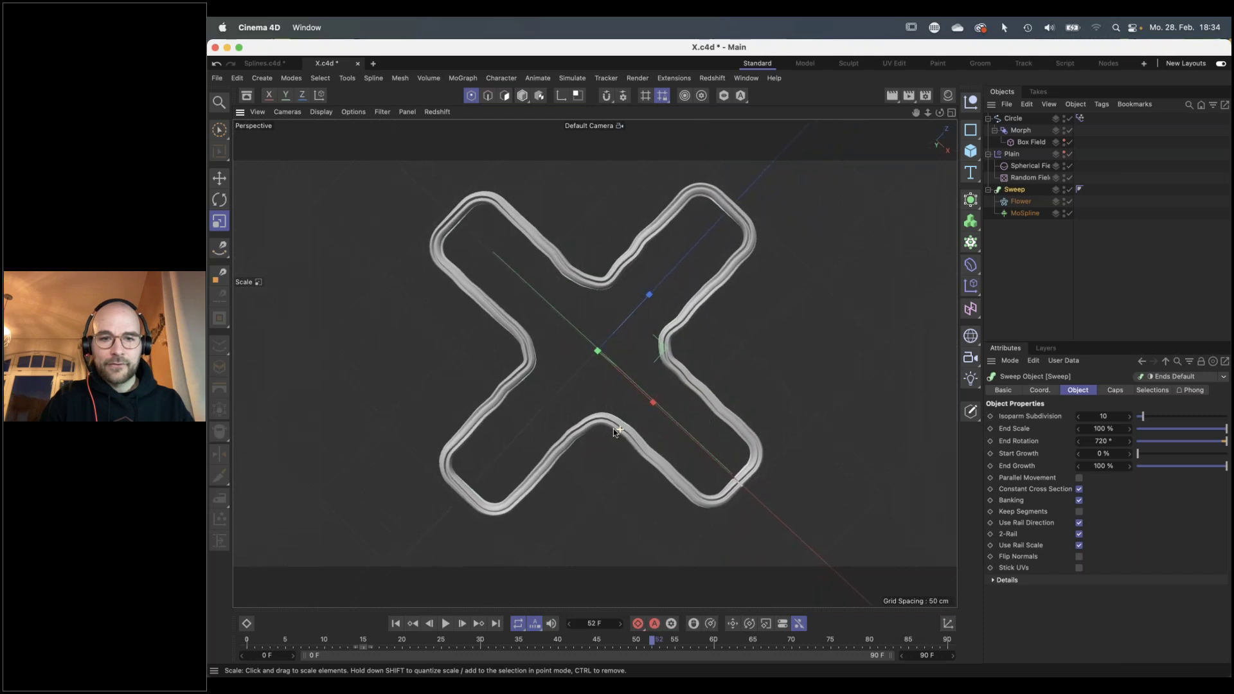
{"action": "left_click", "coordinate": [396, 624]}
{"action": "left_click", "coordinate": [446, 624]}
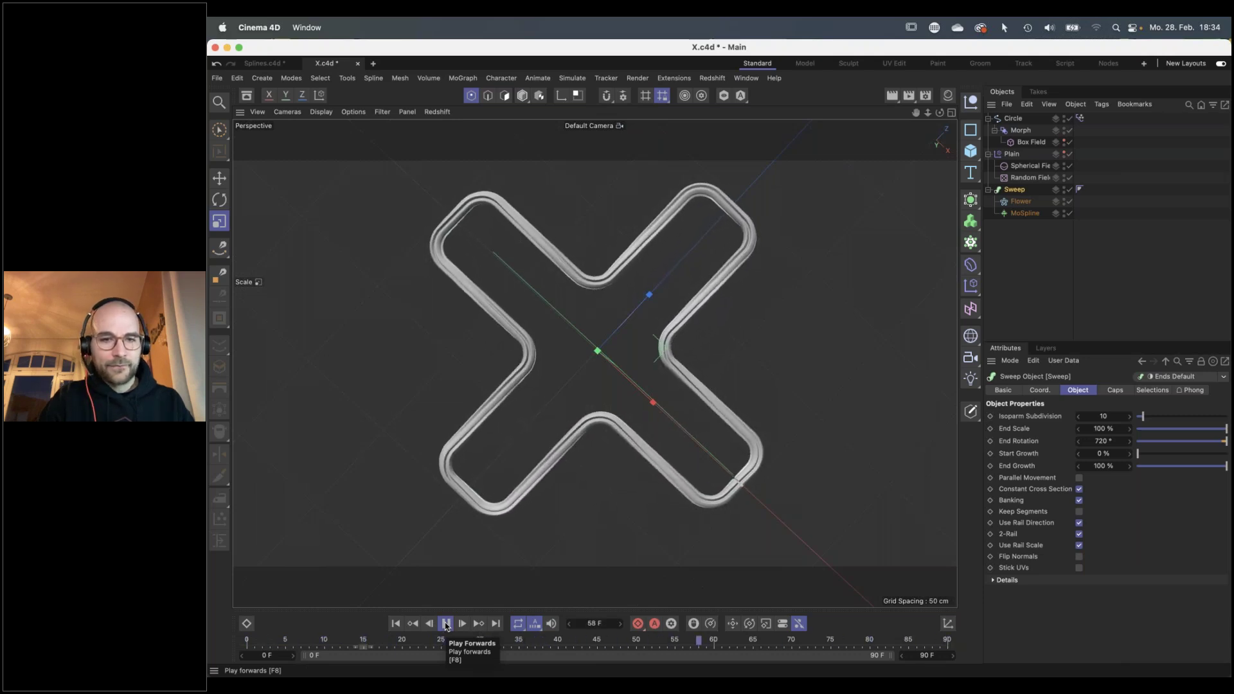
{"action": "left_click", "coordinate": [446, 624]}
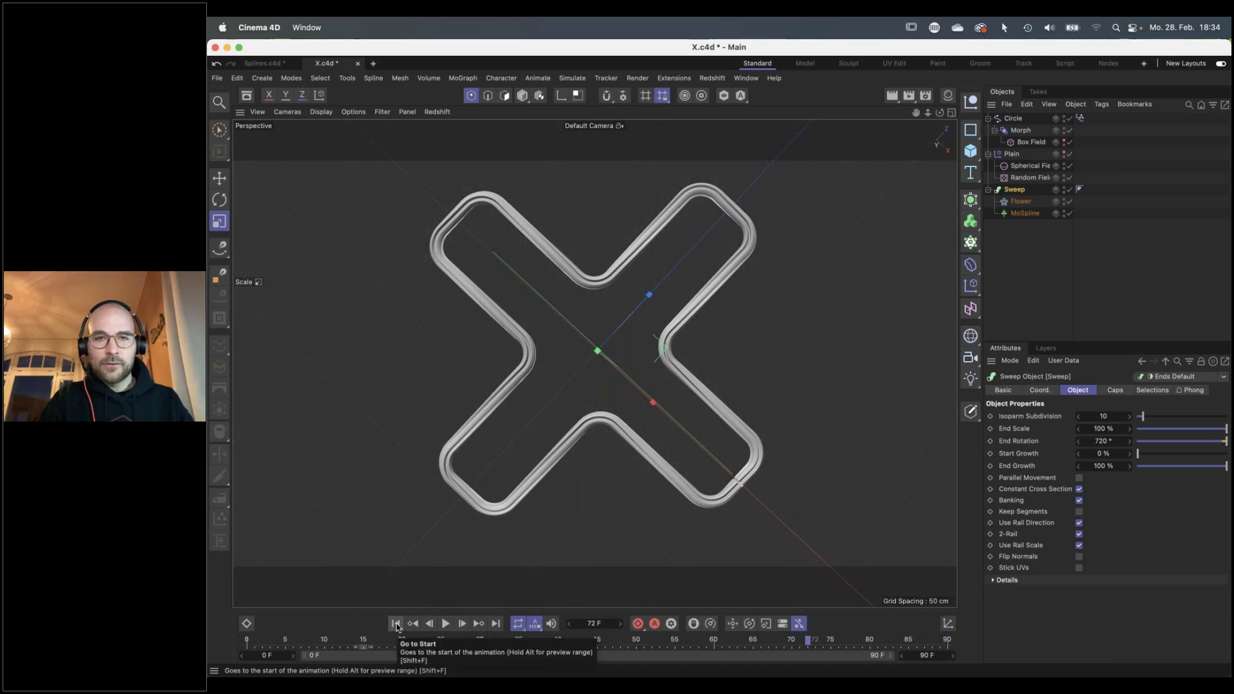
{"action": "key", "text": "cmd+s"}
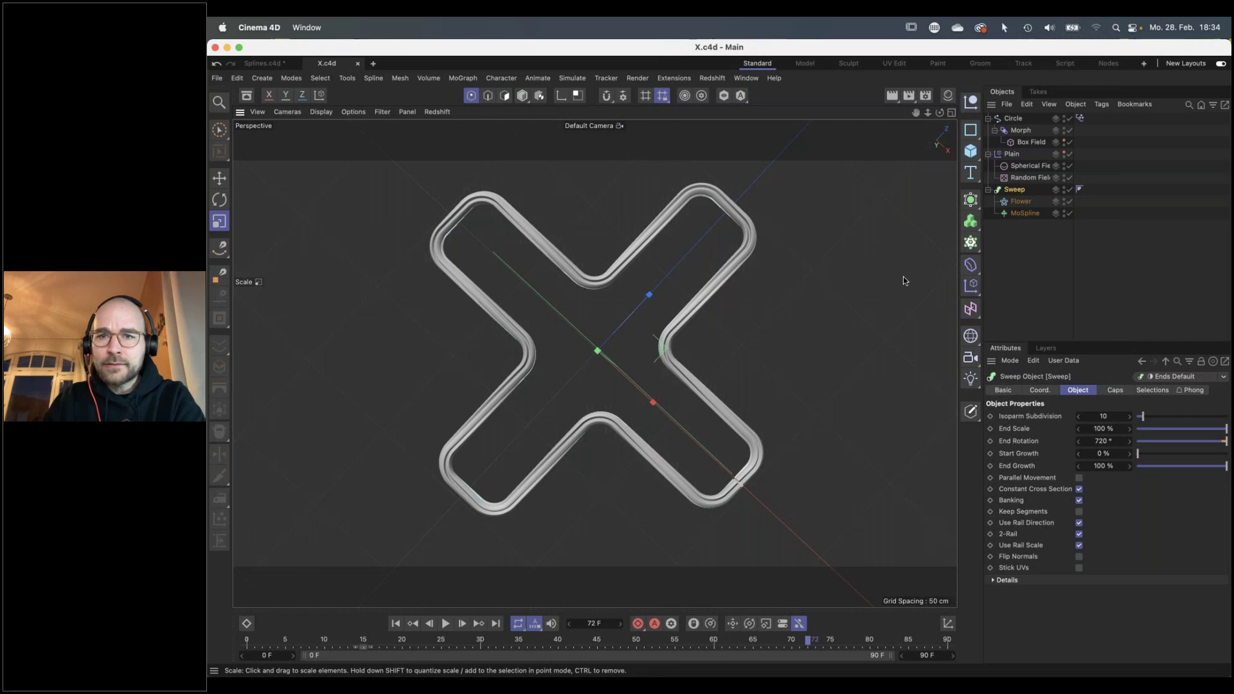
Examine the settings of the Circle's Pose Morph tag and of the Morph deformer
{"action": "left_click", "coordinate": [1080, 118]}
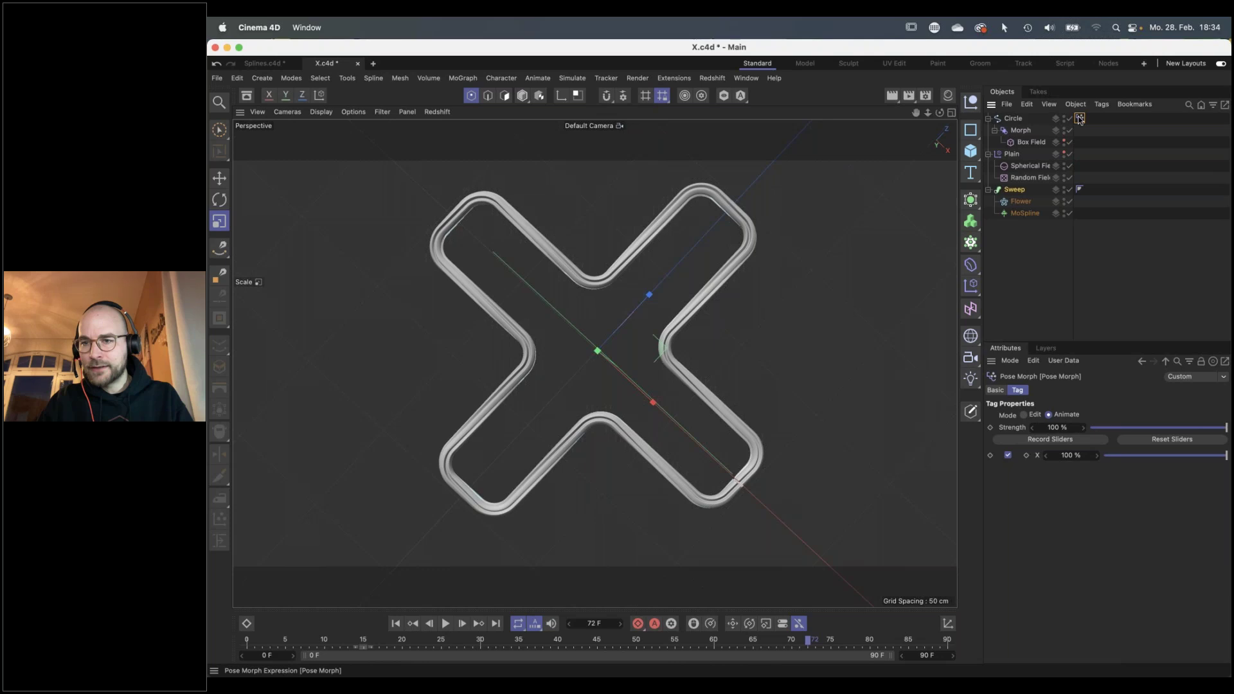
{"action": "left_click", "coordinate": [1018, 131]}
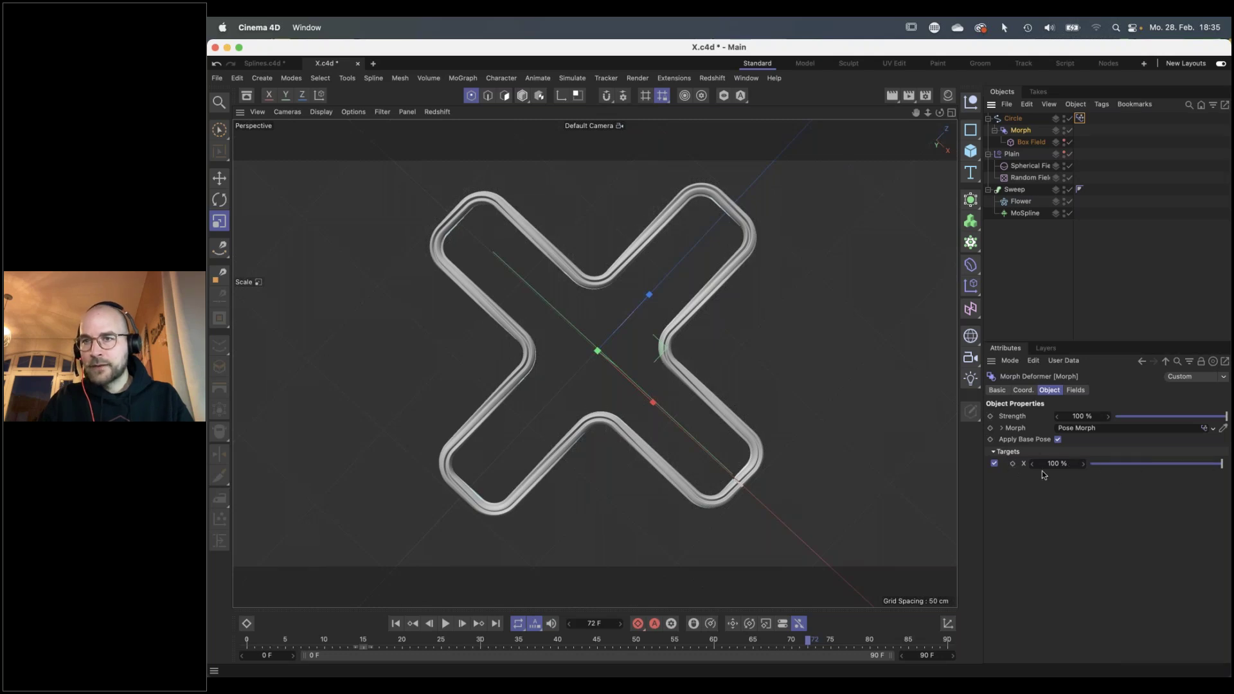
Add a second Pose Morph tag to the Circle and enable Points mixing on it
{"action": "left_click", "coordinate": [1055, 309]}
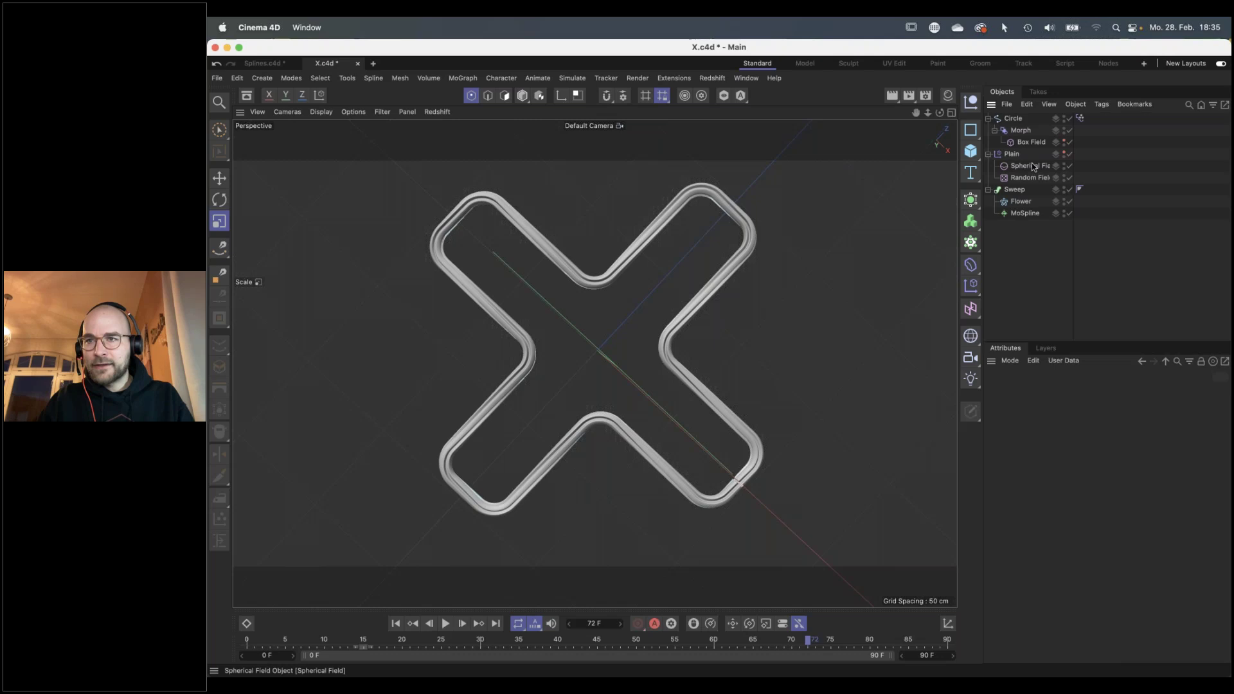
{"action": "left_click", "coordinate": [1014, 121]}
{"action": "right_click", "coordinate": [1014, 121]}
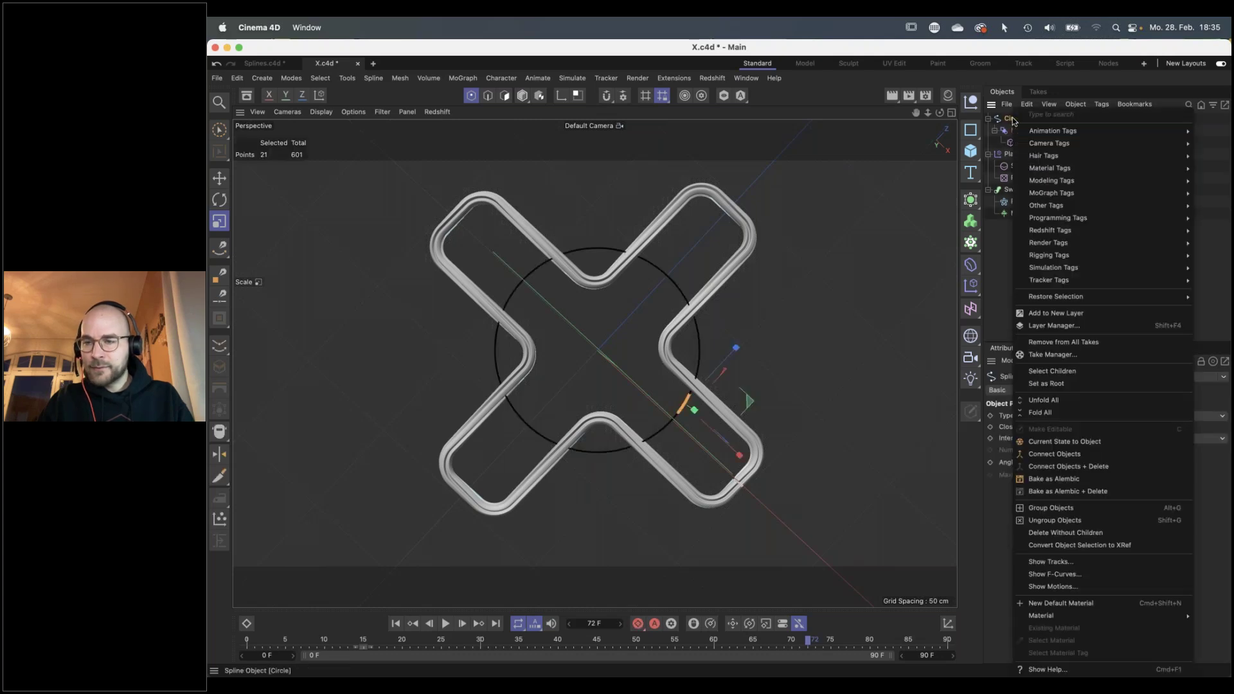
{"action": "left_click", "coordinate": [1000, 248]}
{"action": "right_click", "coordinate": [1018, 121]}
{"action": "mouse_move", "coordinate": [1074, 236]}
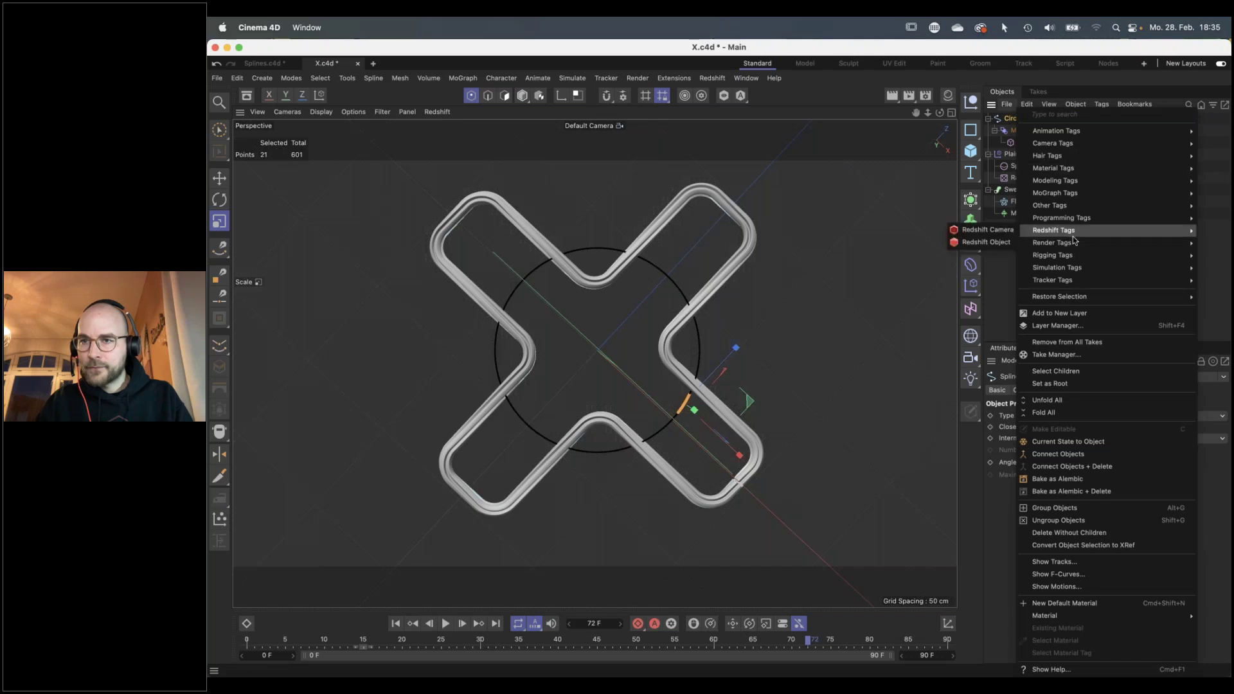
{"action": "mouse_move", "coordinate": [1066, 260]}
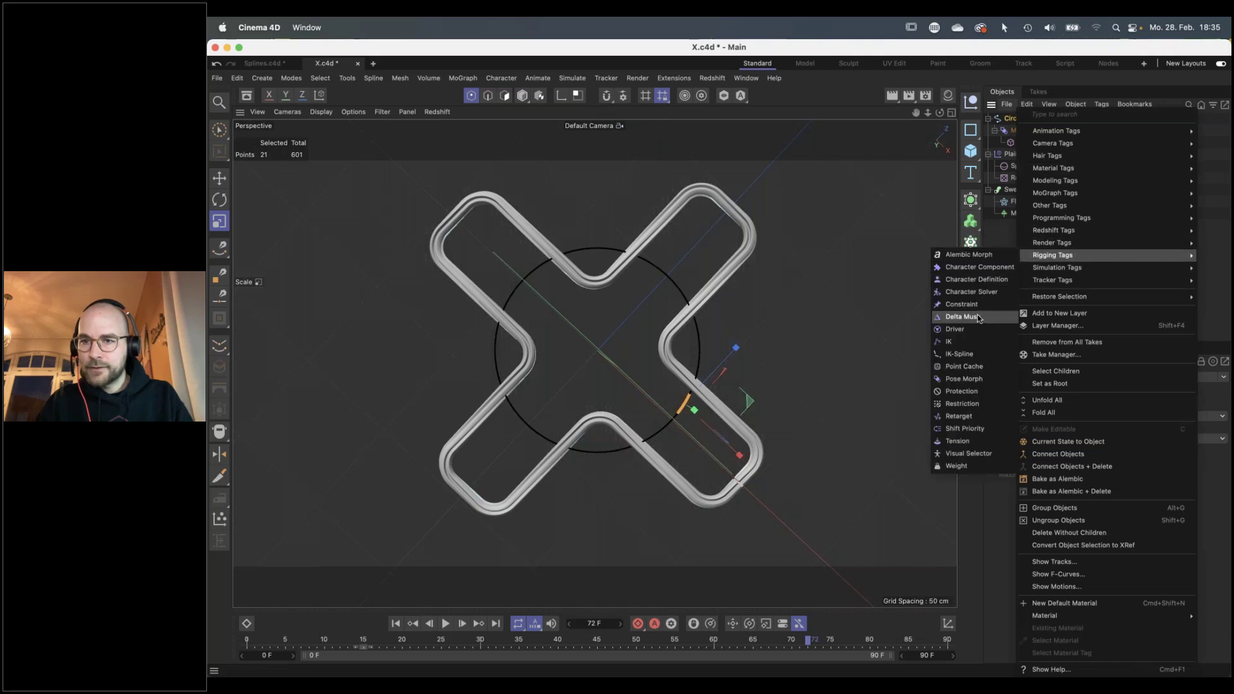
{"action": "left_click", "coordinate": [980, 379]}
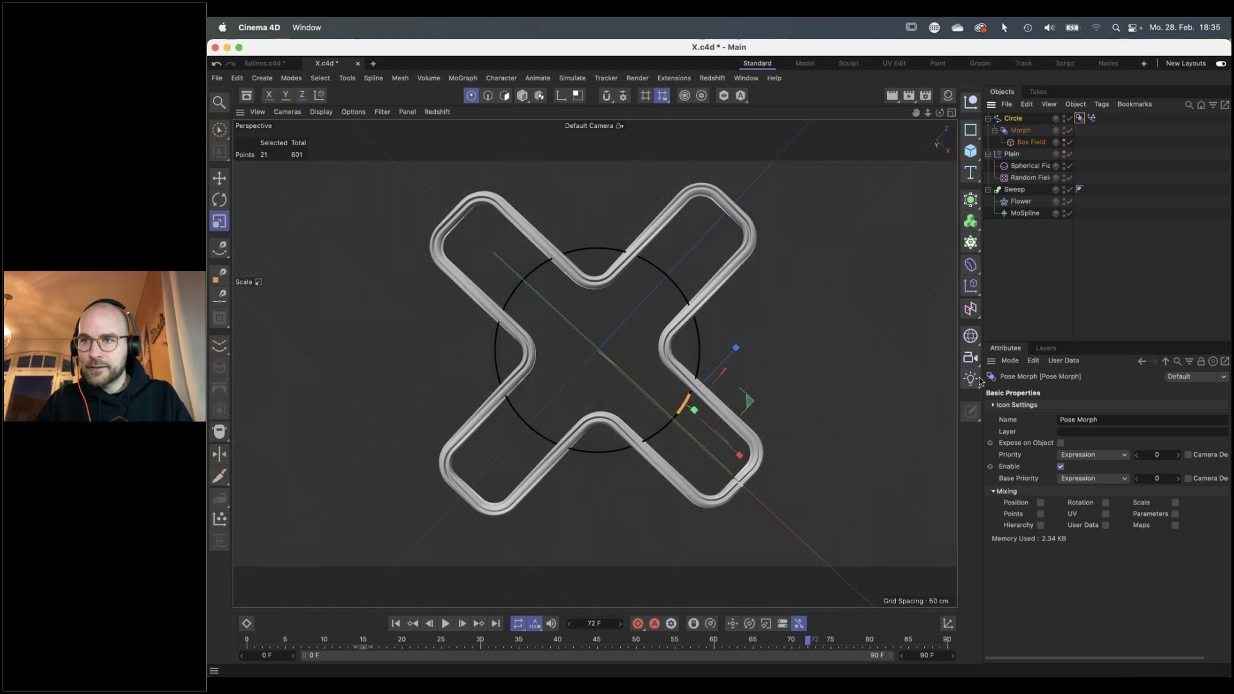
{"action": "left_click", "coordinate": [1041, 514]}
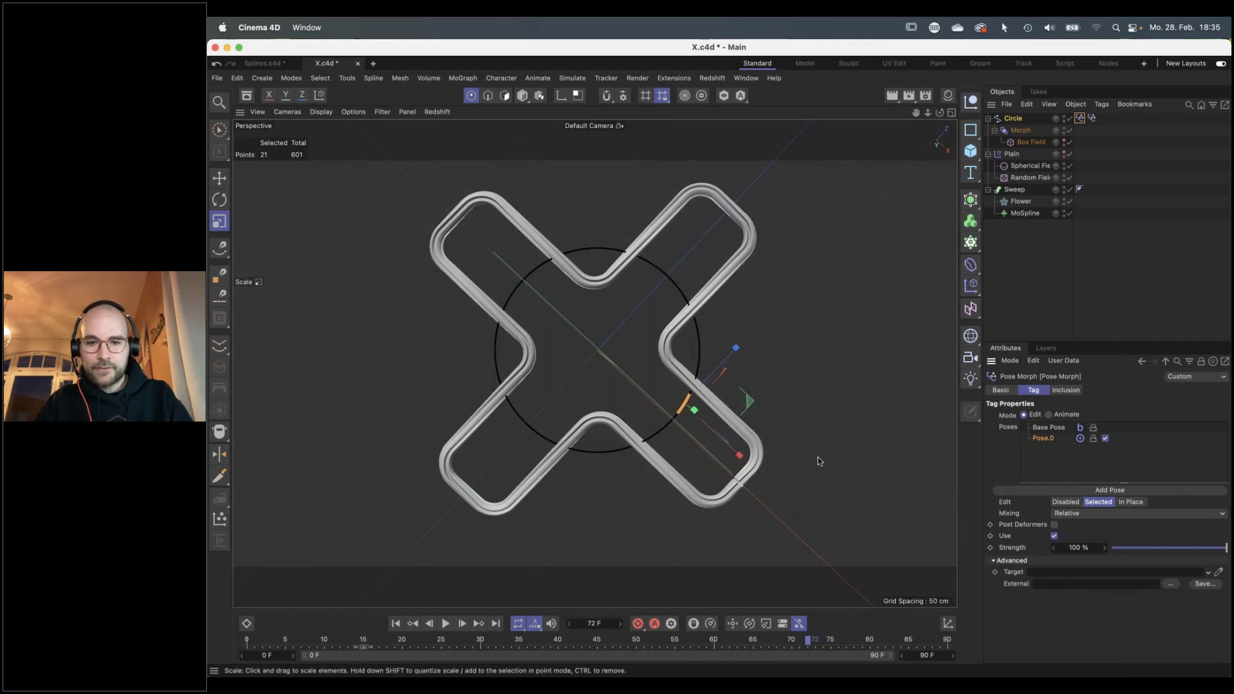
Move the selected points in the new tag's Pose.0, rename the tag 2 and place it after the original tag
{"action": "key", "text": "e"}
{"action": "left_click_drag", "start_coordinate": [851, 491], "coordinate": [820, 500]}
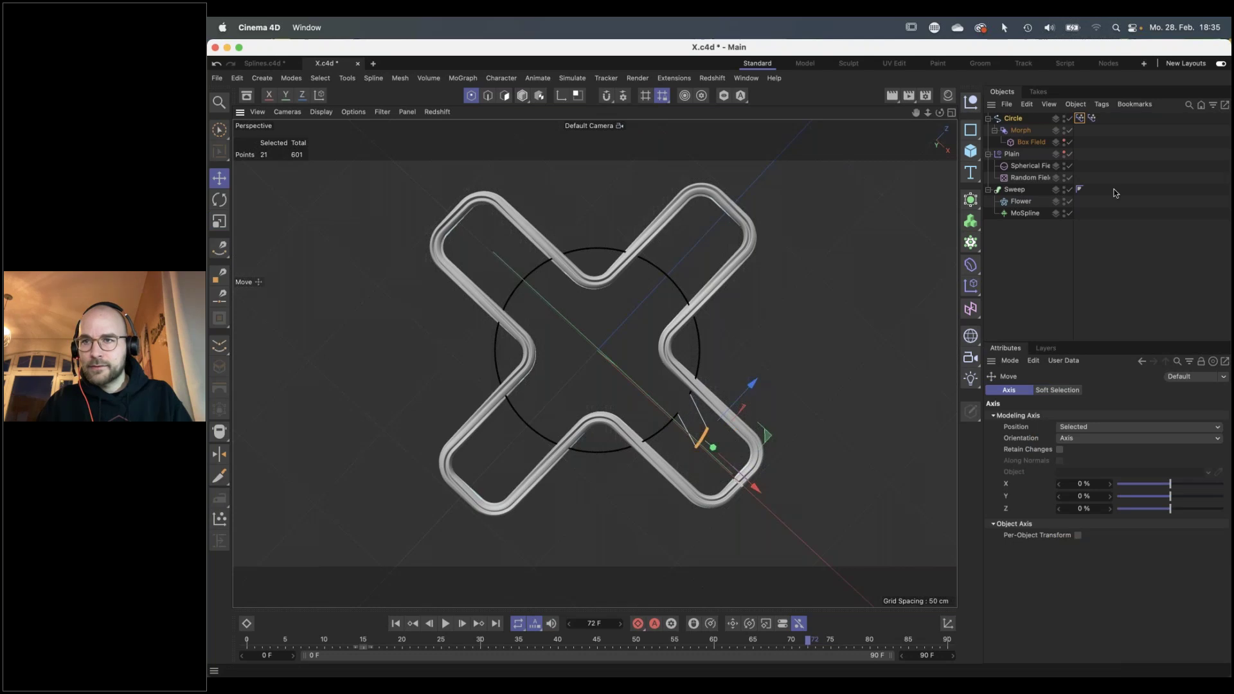
{"action": "left_click", "coordinate": [1091, 120]}
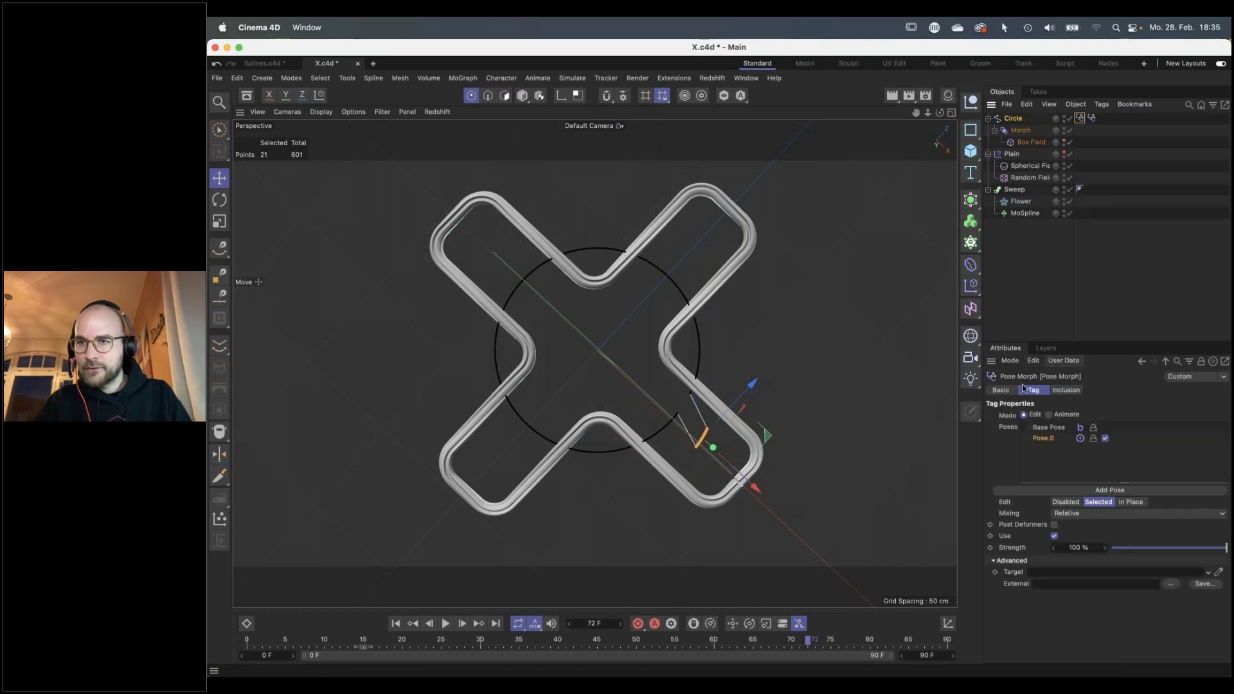
{"action": "left_click", "coordinate": [1121, 431]}
{"action": "key", "text": "BackSpace"}
{"action": "type", "text": "2"}
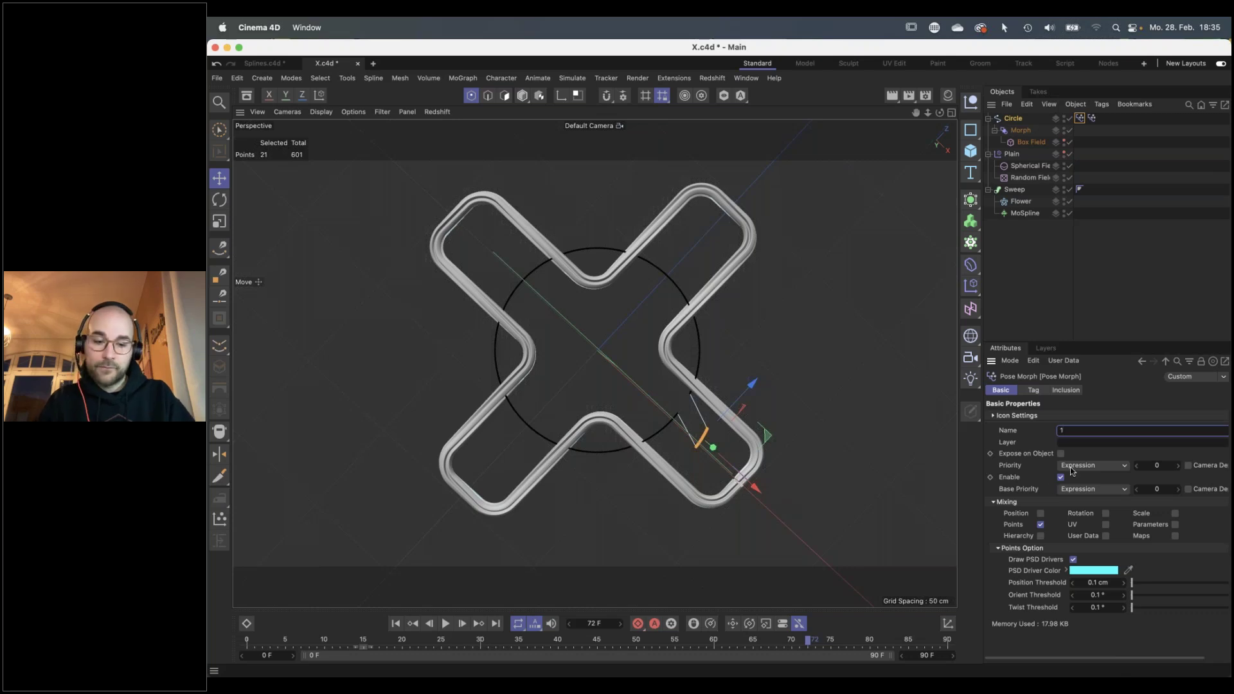
{"action": "key", "text": "Return"}
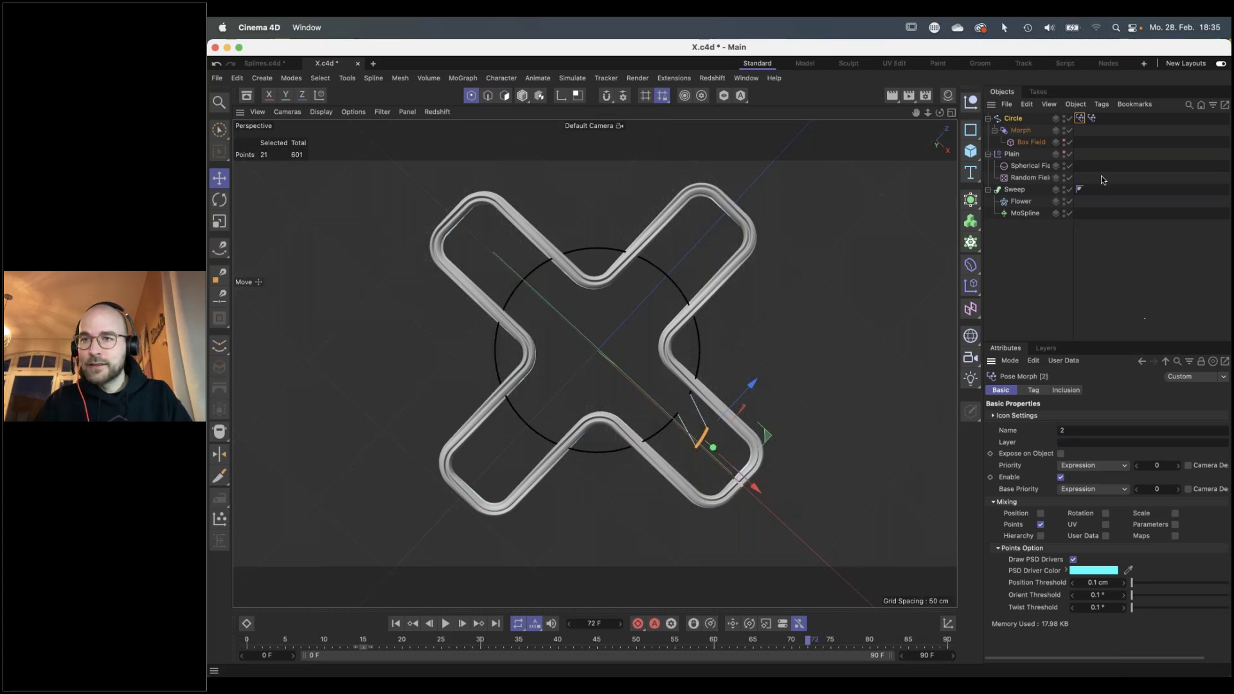
{"action": "left_click_drag", "start_coordinate": [1084, 123], "coordinate": [1101, 119]}
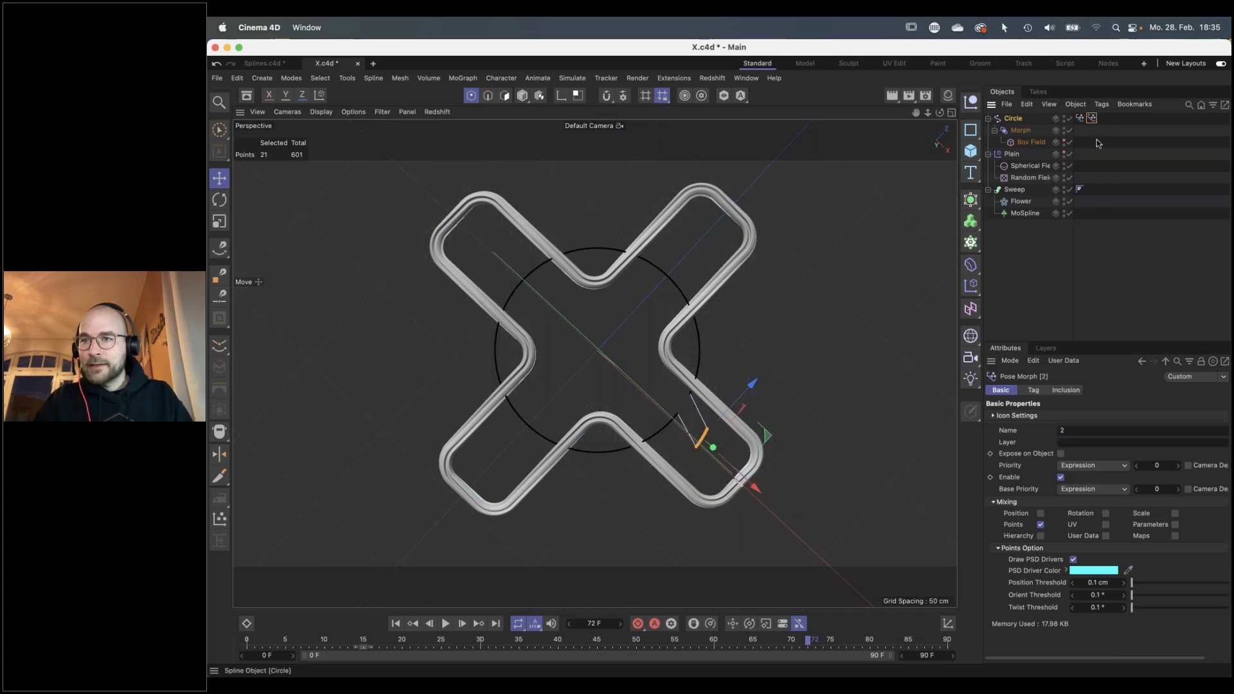
Add a second Morph deformer under the Circle and link it to the Pose Morph tag named 2
{"action": "left_click", "coordinate": [1014, 118]}
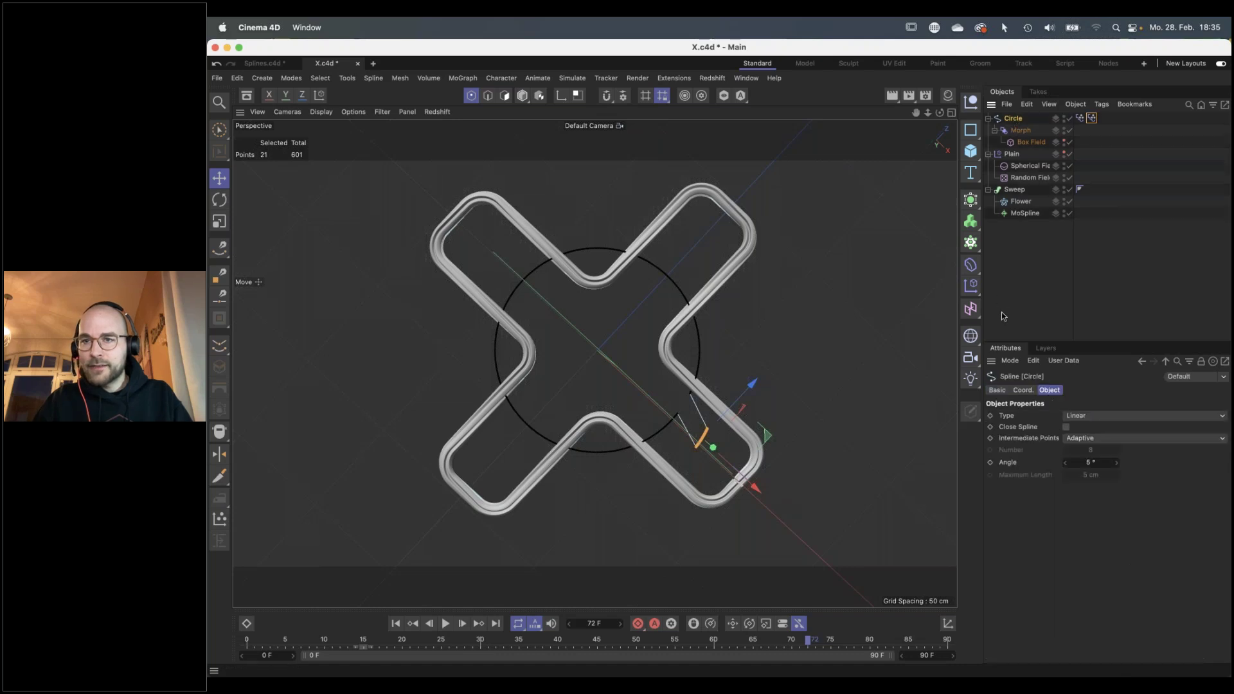
{"action": "left_click", "coordinate": [972, 276]}
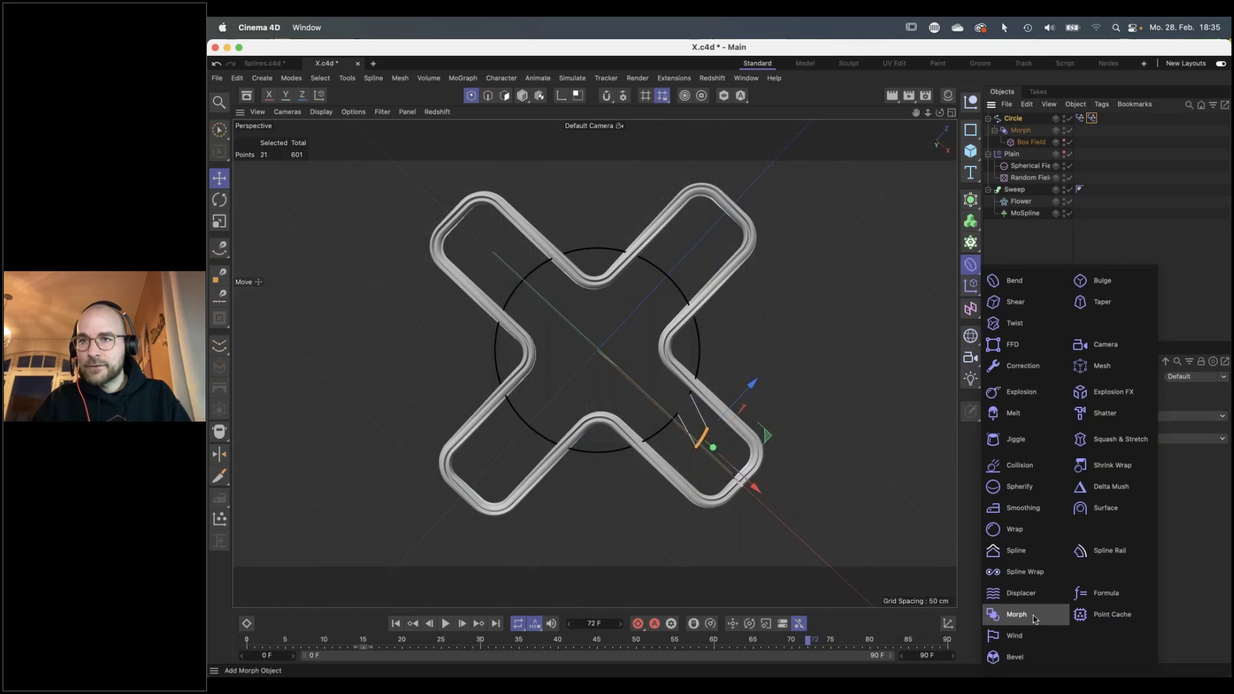
{"action": "left_click", "coordinate": [1033, 615]}
{"action": "left_click_drag", "start_coordinate": [1015, 118], "coordinate": [1021, 131]}
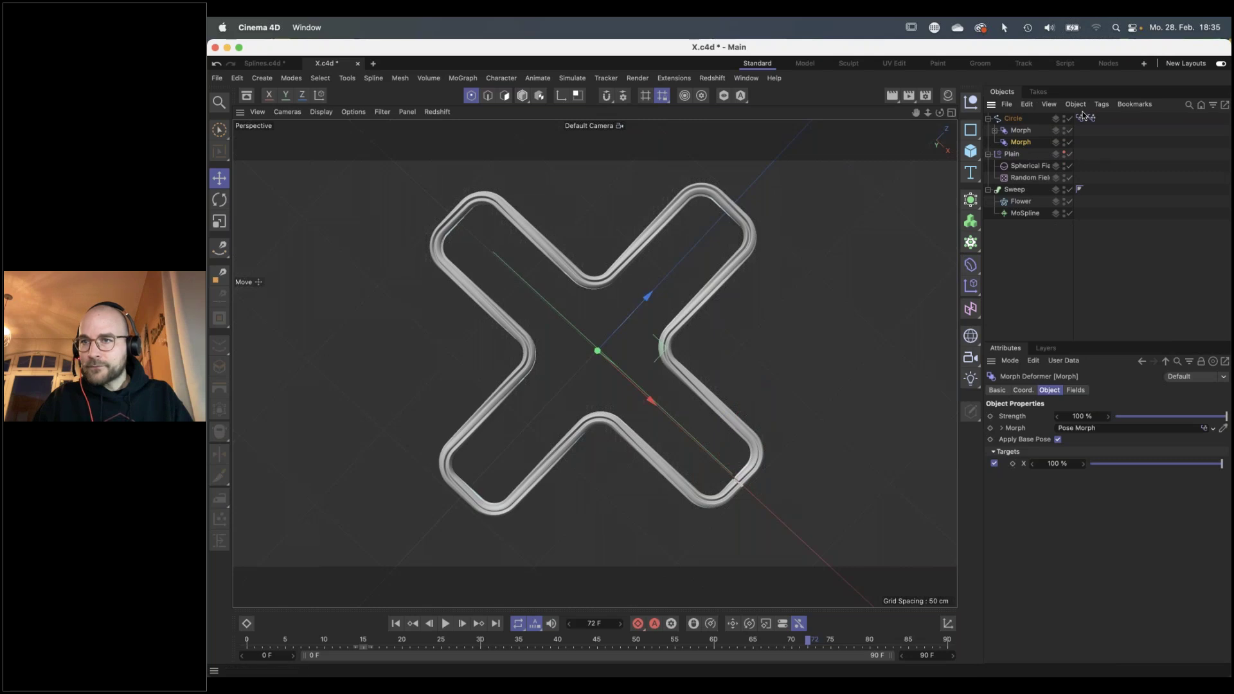
{"action": "left_click_drag", "start_coordinate": [1092, 118], "coordinate": [1091, 429]}
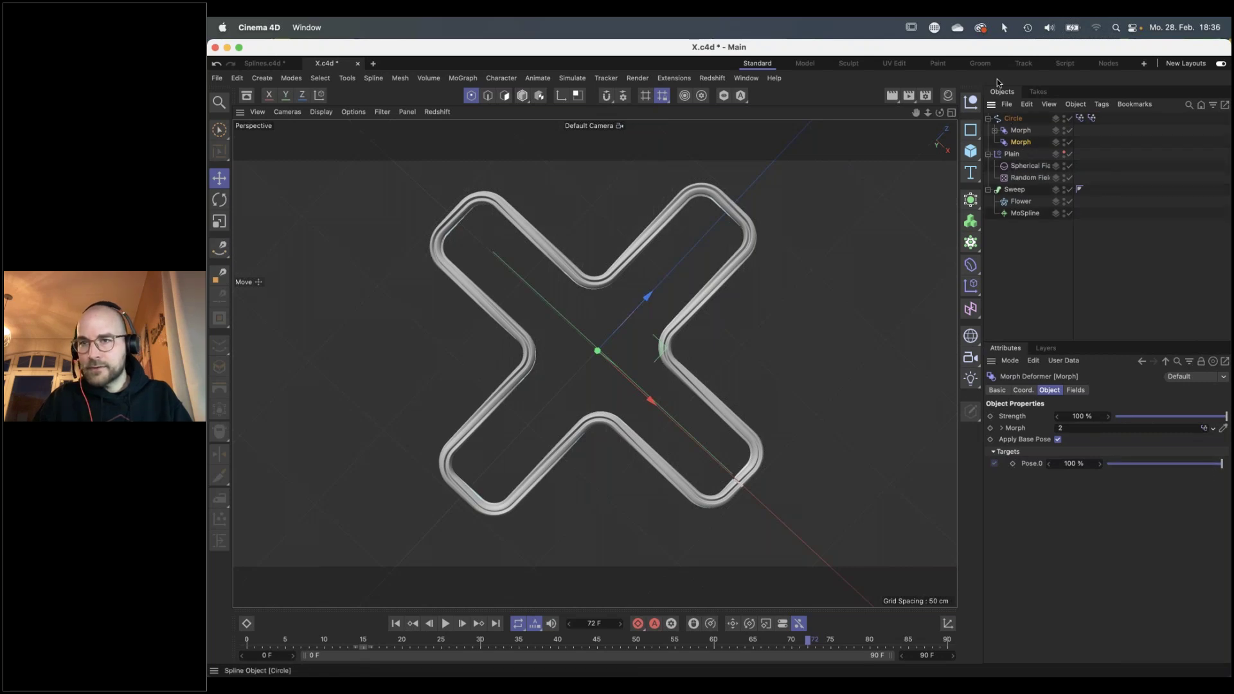
Try adjusting the X target strength on the first Morph deformer, and undo the change
{"action": "left_click", "coordinate": [1019, 128]}
{"action": "mouse_move", "coordinate": [1210, 464]}
{"action": "left_mouse_down"}
{"action": "mouse_move", "coordinate": [1142, 467]}
{"action": "mouse_move", "coordinate": [1230, 470]}
{"action": "left_mouse_up"}
{"action": "key", "text": "super+z"}
{"action": "key", "text": "super+z"}
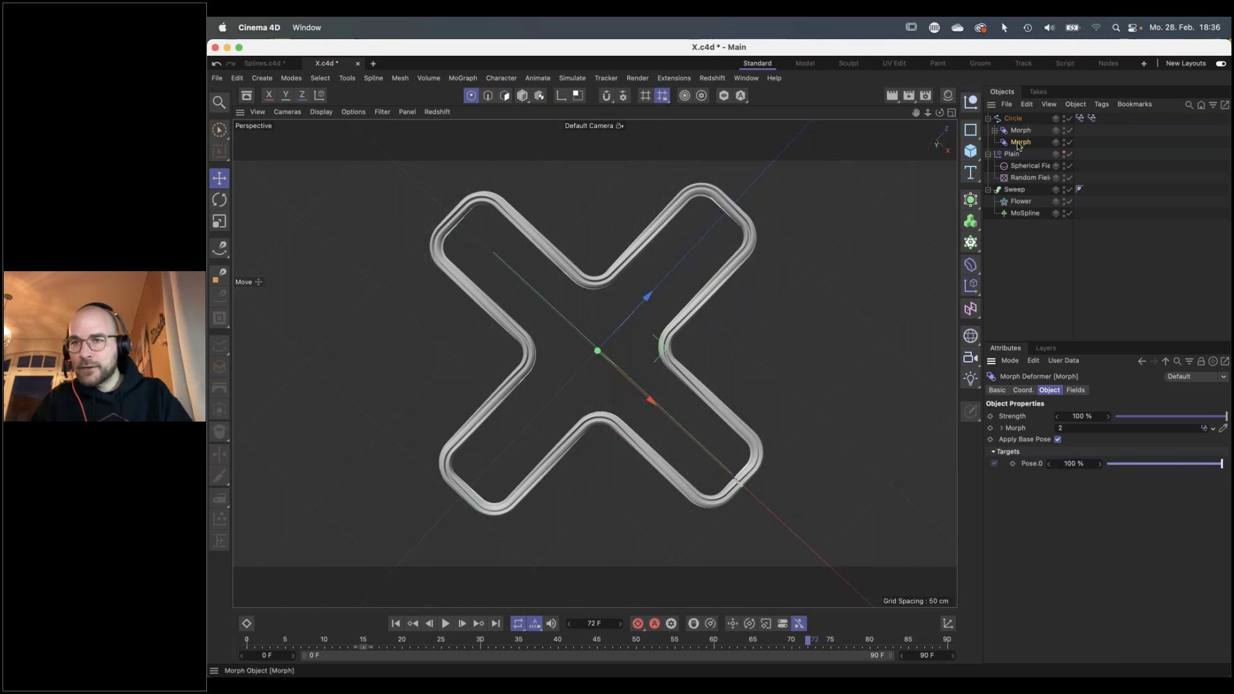
Delete the second Morph deformer and the extra Pose Morph tag, and return to the original Morph deformer
{"action": "key", "text": "Delete"}
{"action": "left_click", "coordinate": [1091, 119]}
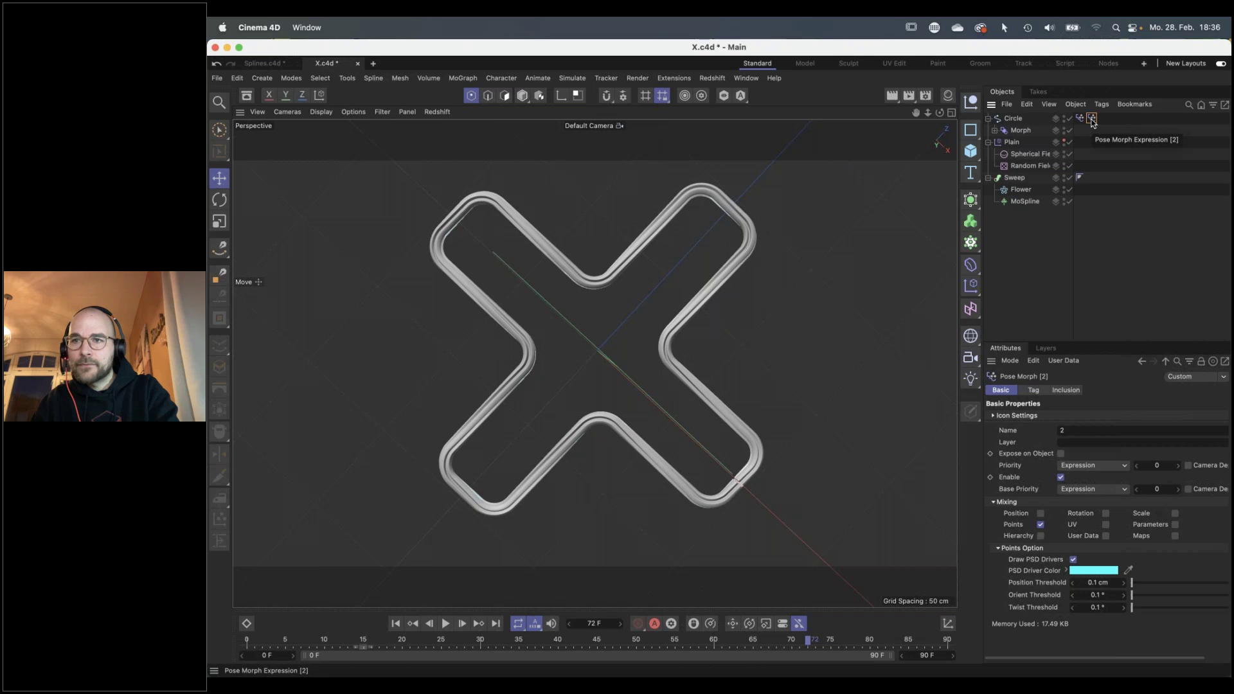
{"action": "key", "text": "Delete"}
{"action": "left_click", "coordinate": [1080, 118]}
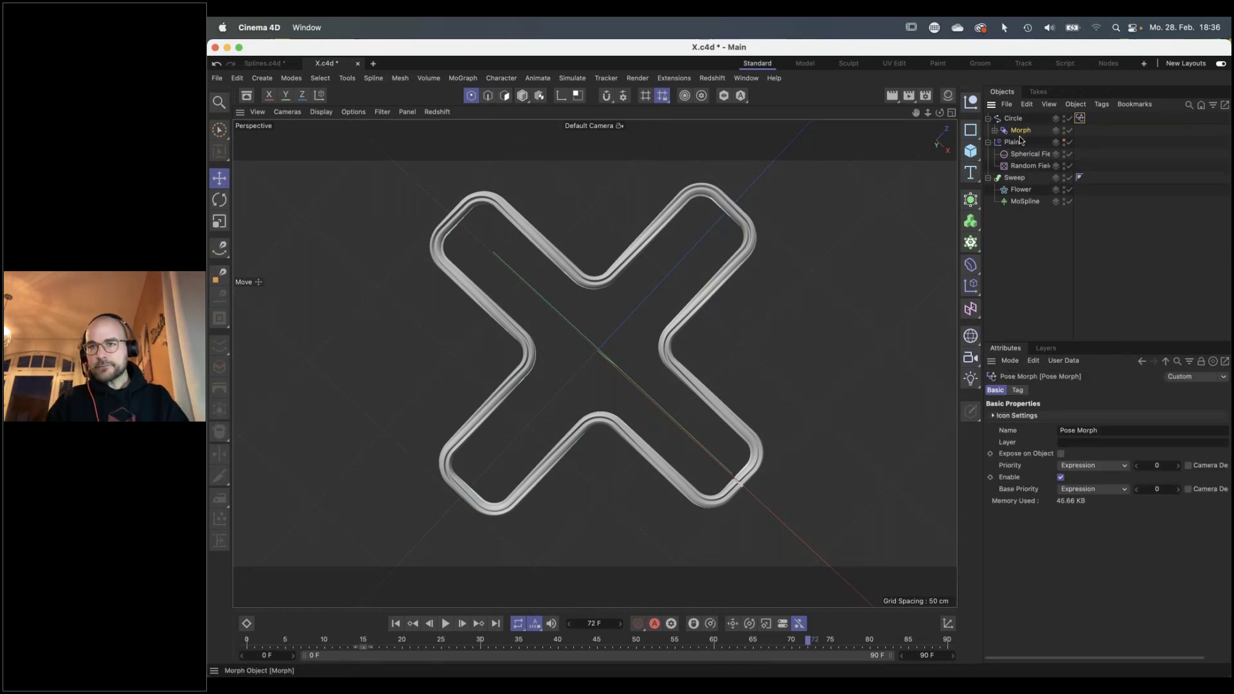
{"action": "left_click", "coordinate": [1021, 129]}
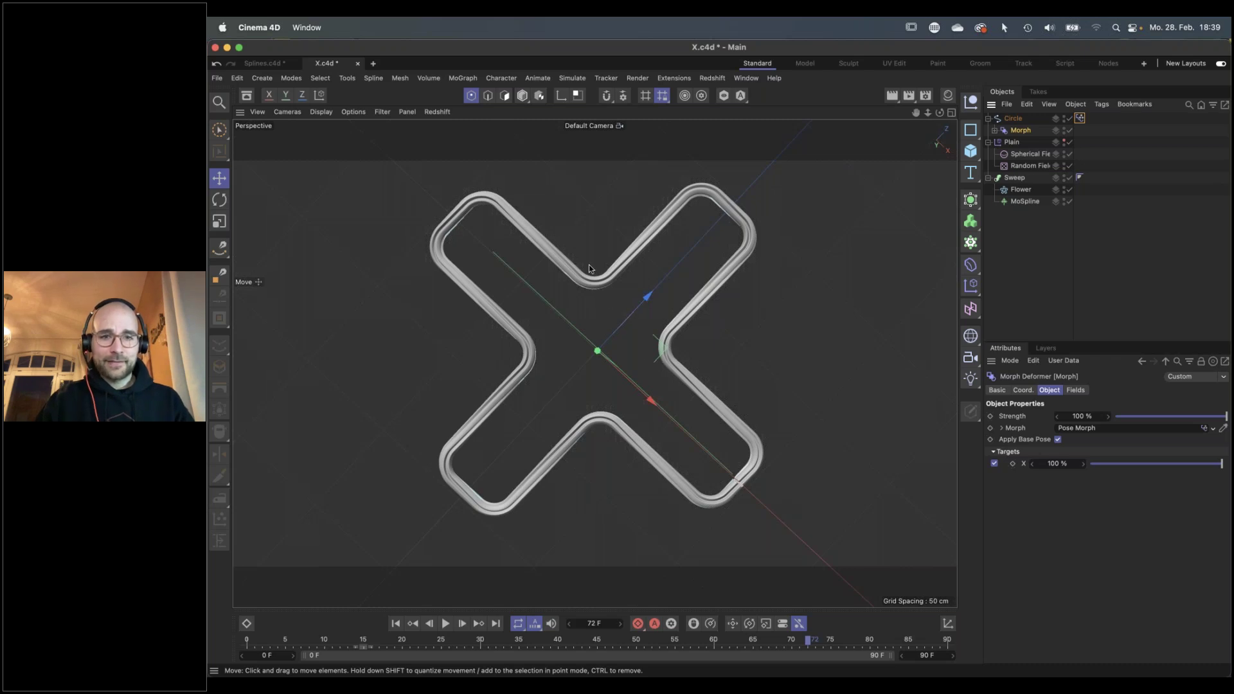
Copy the Circle and Waves splines from Splines.c4d into the X.c4d scene
{"action": "left_click", "coordinate": [269, 69]}
{"action": "left_click_drag", "start_coordinate": [635, 382], "coordinate": [657, 441], "text": "alt"}
{"action": "left_click_drag", "start_coordinate": [1025, 147], "coordinate": [1002, 115]}
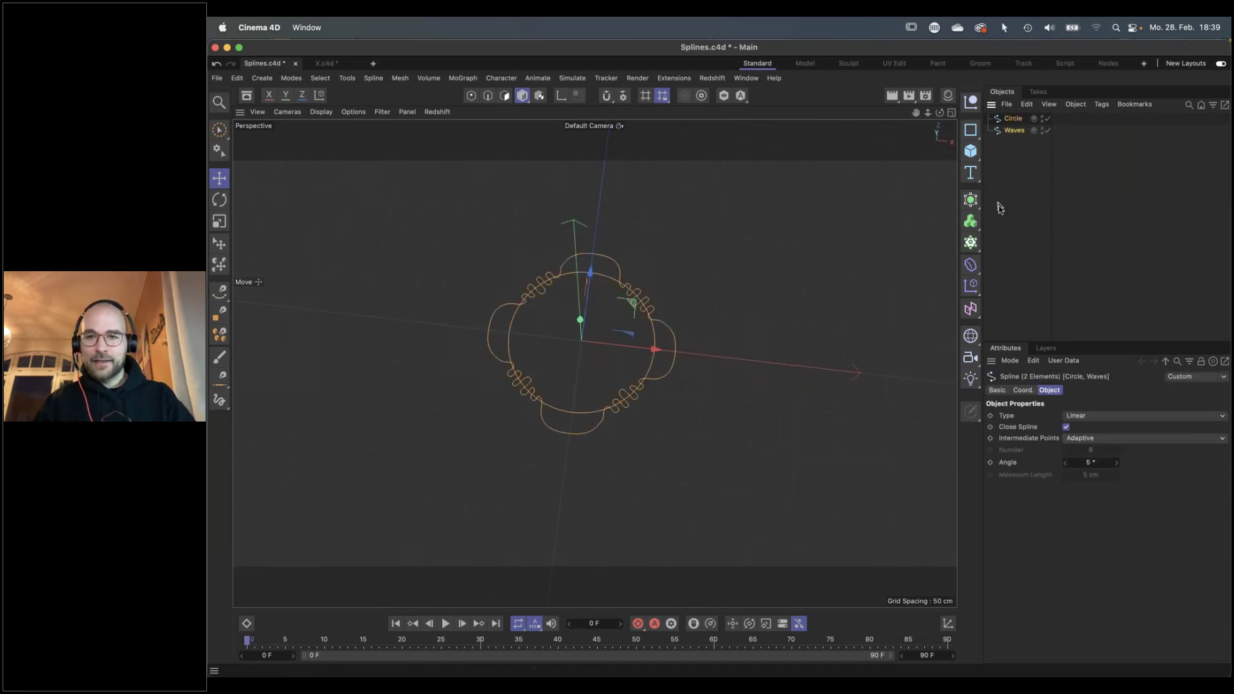
{"action": "left_click", "coordinate": [323, 67]}
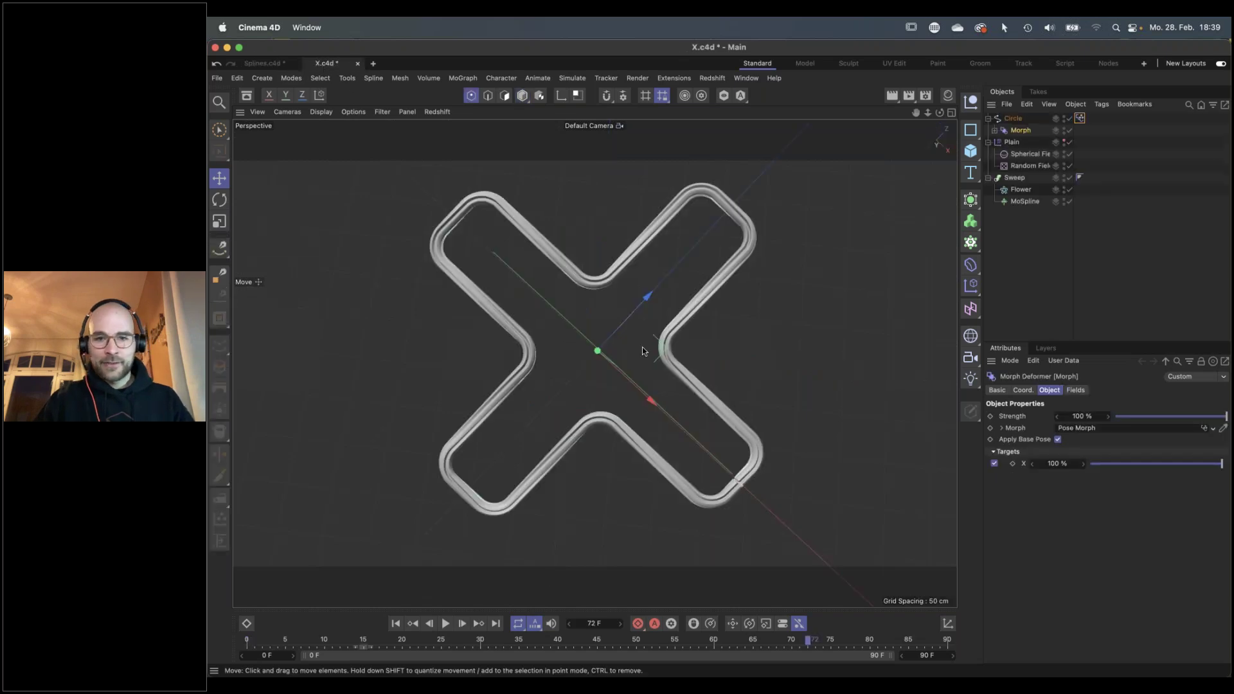
{"action": "key", "text": "super+v"}
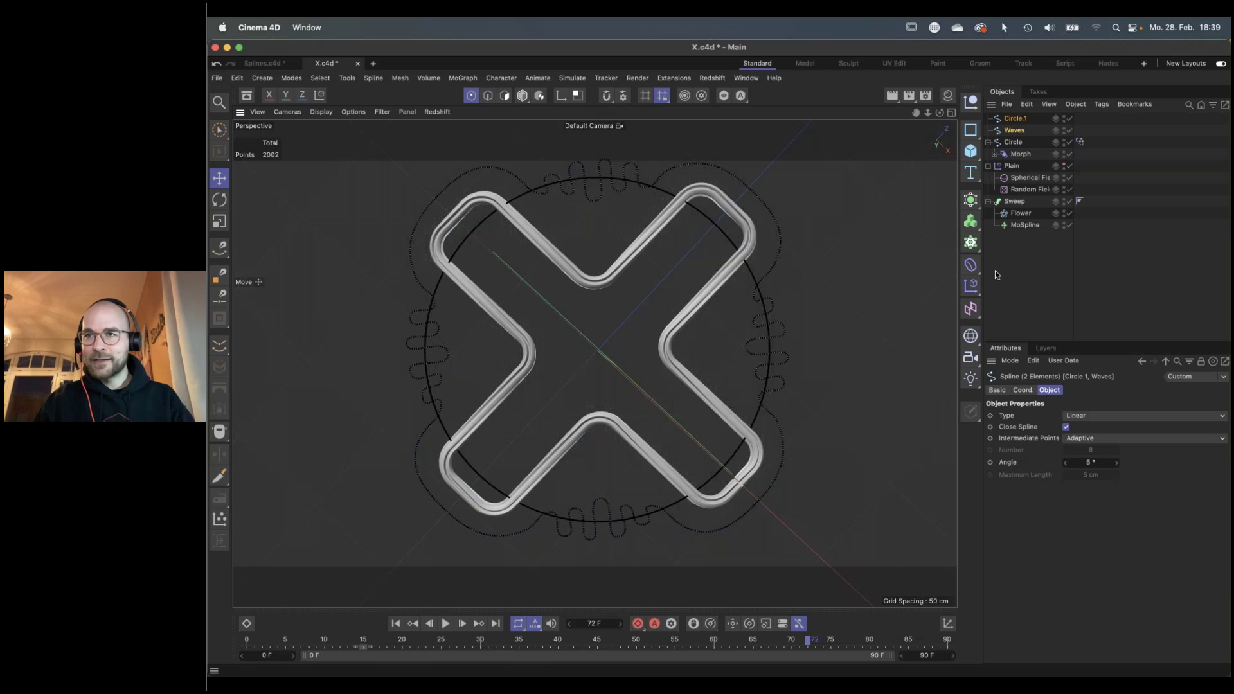
{"action": "left_click_drag", "start_coordinate": [777, 309], "coordinate": [806, 318], "text": "alt"}
{"action": "left_click", "coordinate": [1018, 275]}
{"action": "left_click_drag", "start_coordinate": [707, 335], "coordinate": [617, 315], "text": "alt"}
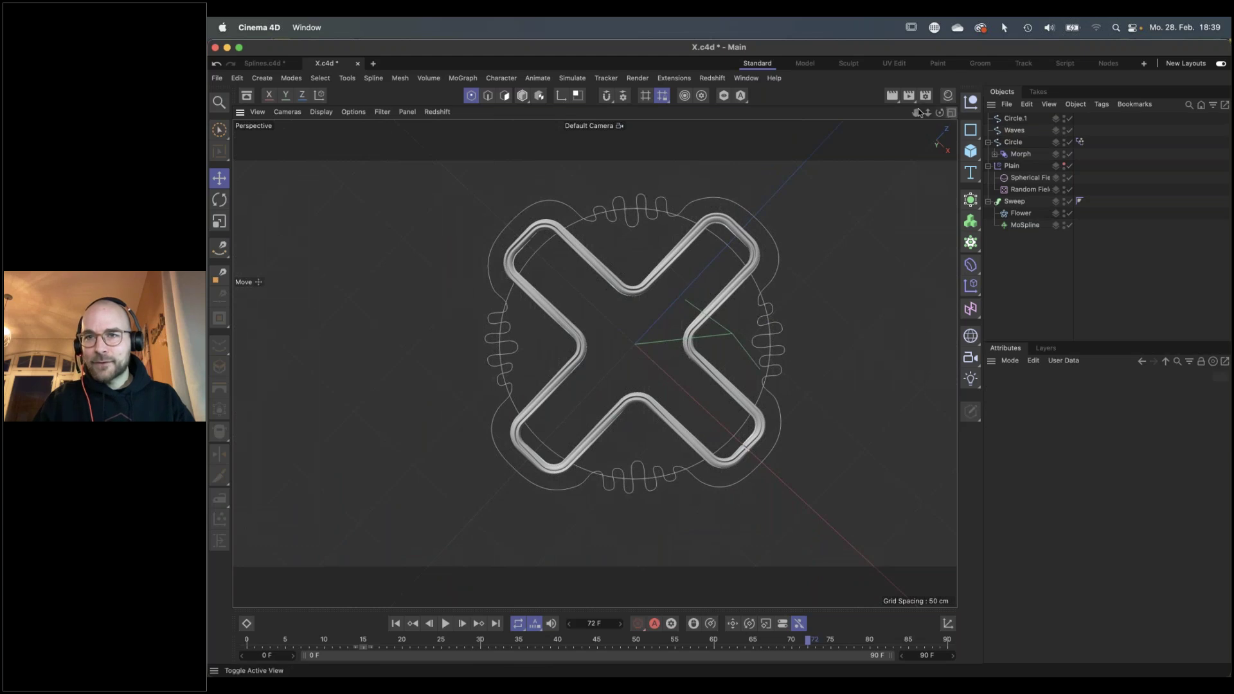
Group the original Circle, Plain effector and Sweep with their children under a null named X, and collapse it
{"action": "left_click", "coordinate": [972, 102]}
{"action": "left_click_drag", "start_coordinate": [1011, 118], "coordinate": [1013, 148]}
{"action": "double_click", "coordinate": [1014, 142]}
{"action": "type", "text": "X"}
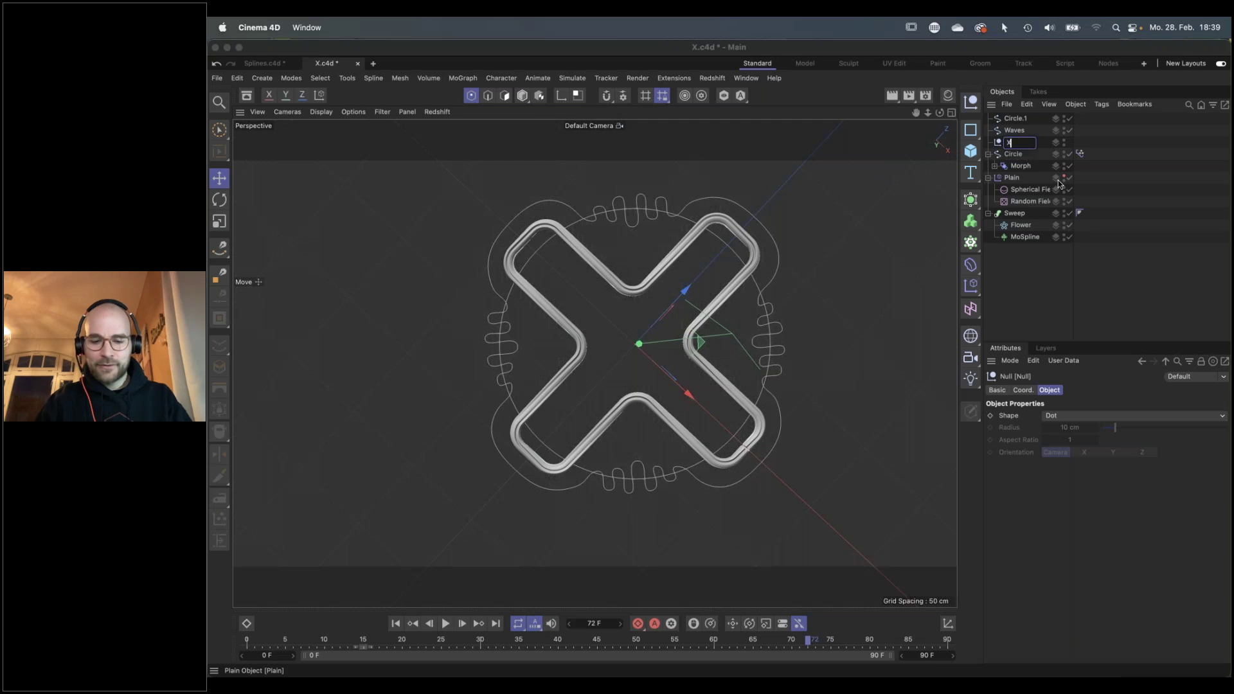
{"action": "key", "text": "Return"}
{"action": "left_click_drag", "start_coordinate": [1027, 257], "coordinate": [1007, 142]}
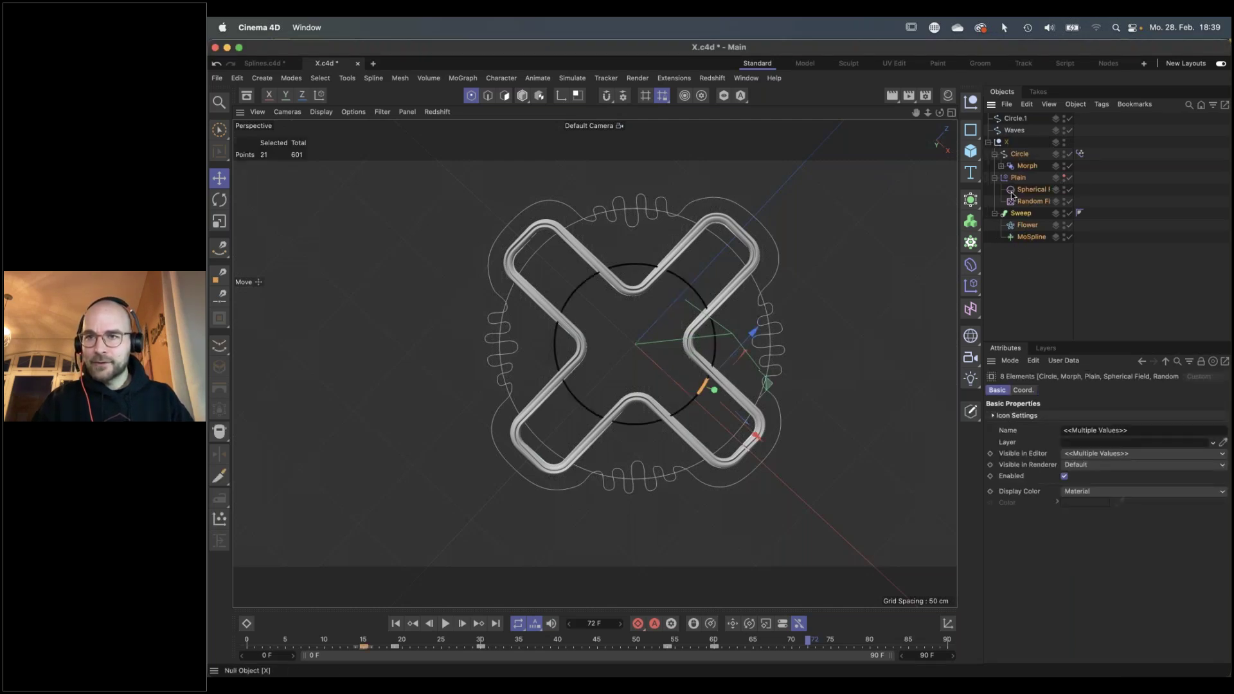
{"action": "left_click", "coordinate": [989, 142]}
Scrub the animation to frame 67 and scale the Waves and Circle.1 splines down slightly as whole objects
{"action": "left_click", "coordinate": [1016, 119]}
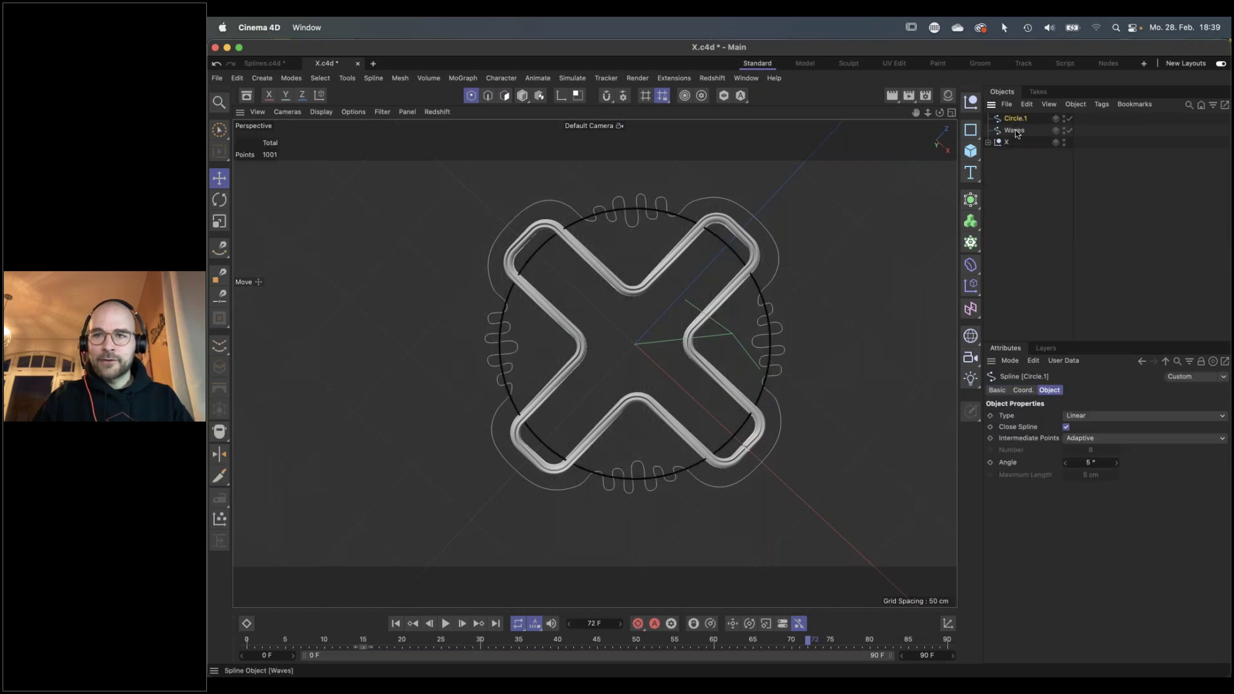
{"action": "left_click", "coordinate": [1016, 134]}
{"action": "left_click", "coordinate": [324, 638]}
{"action": "left_click_drag", "start_coordinate": [316, 638], "coordinate": [771, 643]}
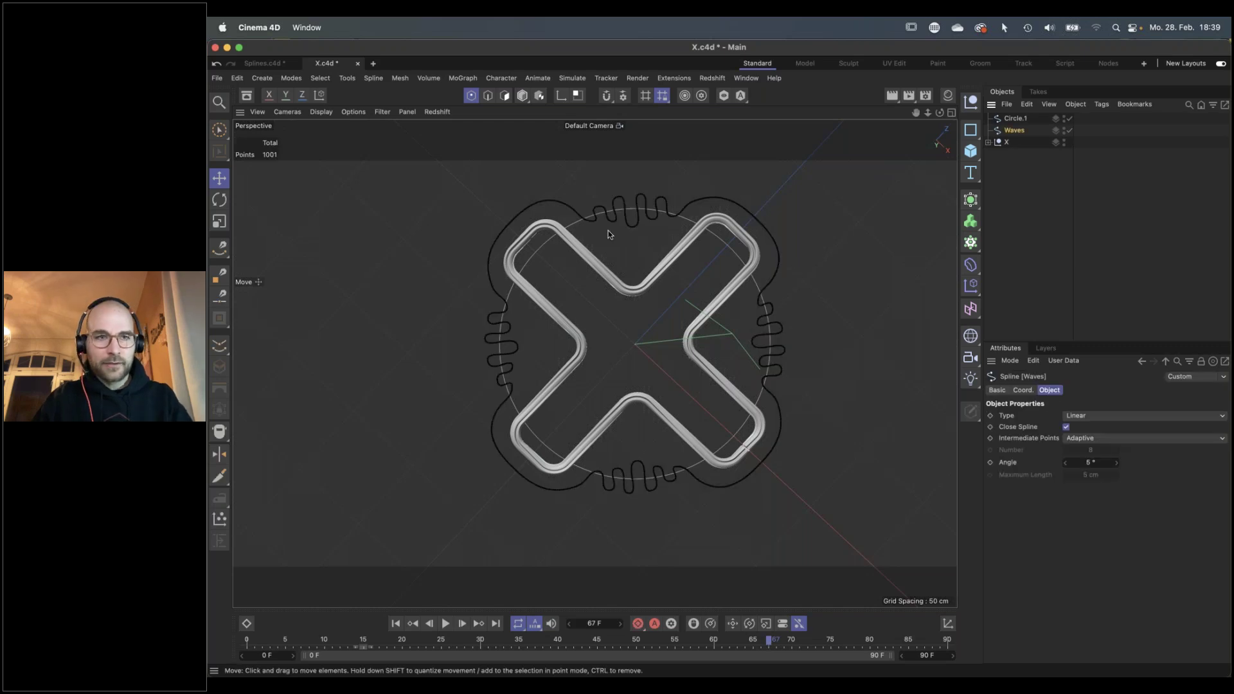
{"action": "left_click", "coordinate": [522, 95]}
{"action": "key", "text": "t"}
{"action": "left_click_drag", "start_coordinate": [848, 367], "coordinate": [827, 353]}
{"action": "left_click", "coordinate": [1016, 118]}
{"action": "left_click", "coordinate": [1024, 197]}
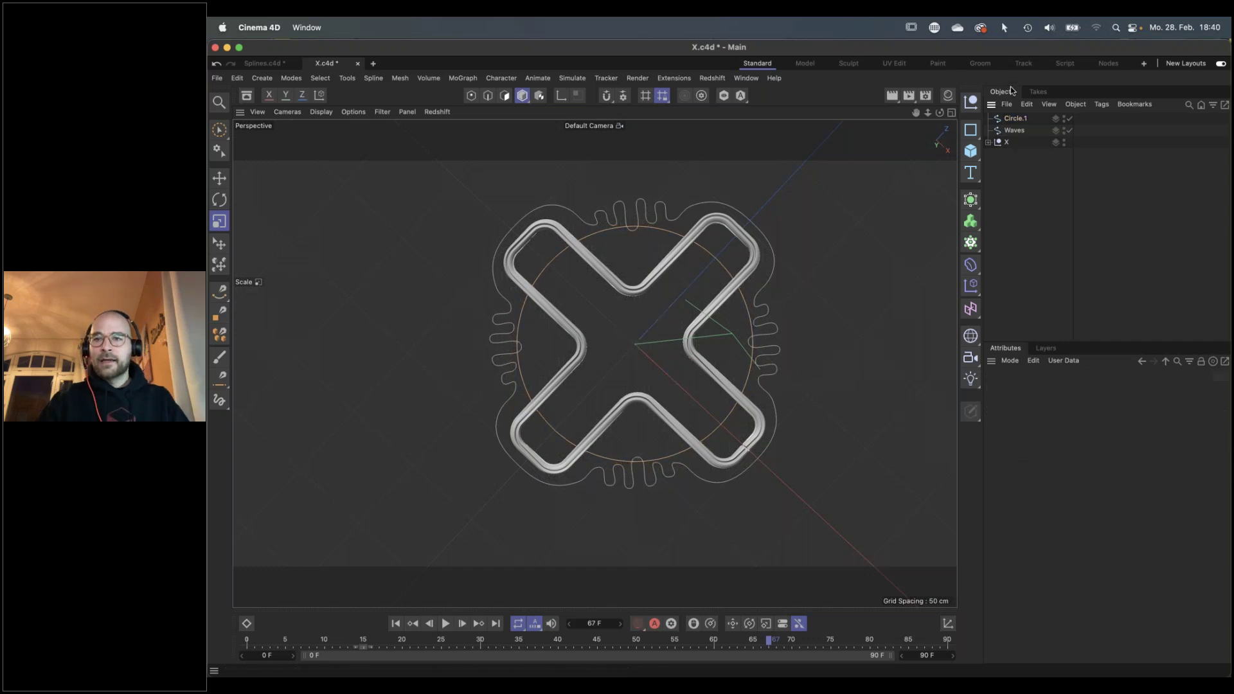
Add a Pose Morph tag to the Circle.1 spline and enable Points mixing
{"action": "left_click", "coordinate": [1009, 120]}
{"action": "right_click", "coordinate": [1011, 120]}
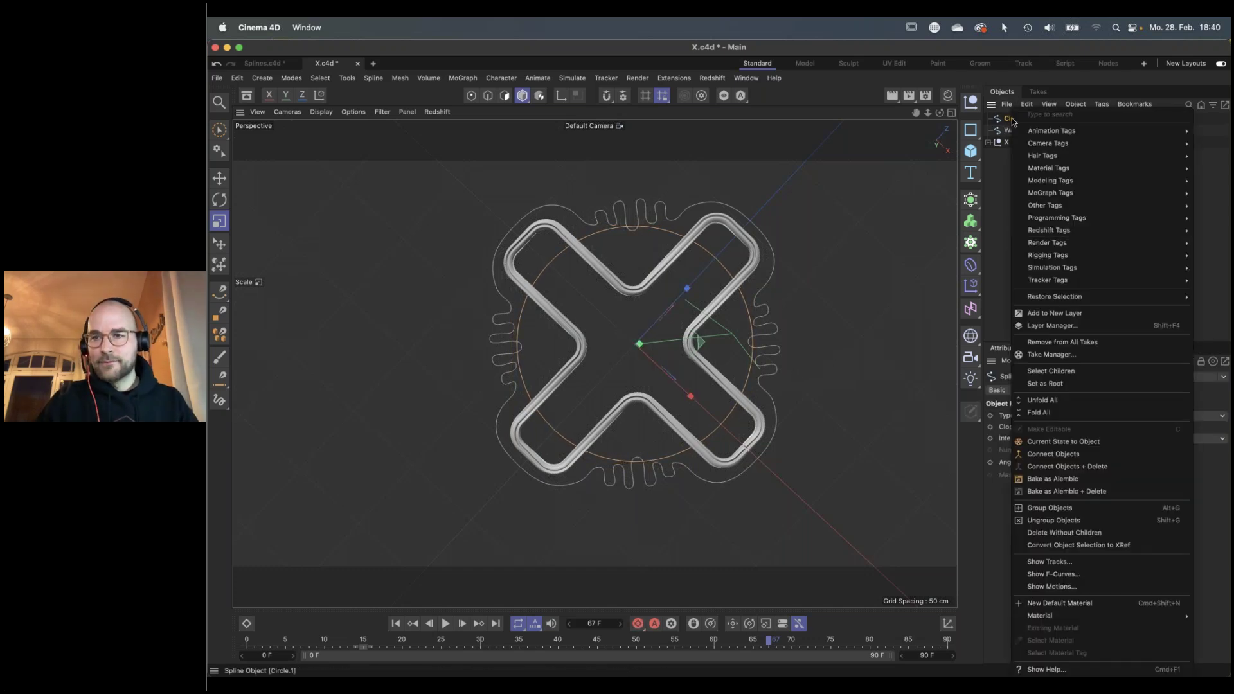
{"action": "mouse_move", "coordinate": [1047, 255]}
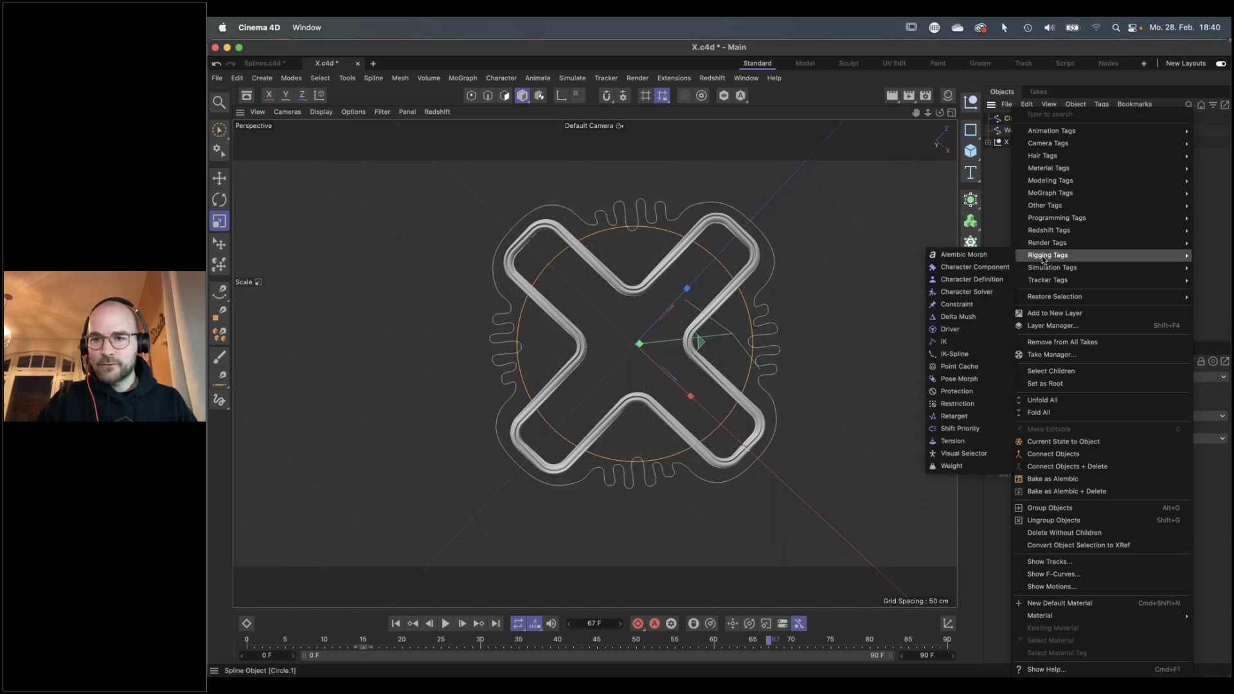
{"action": "left_click", "coordinate": [960, 379]}
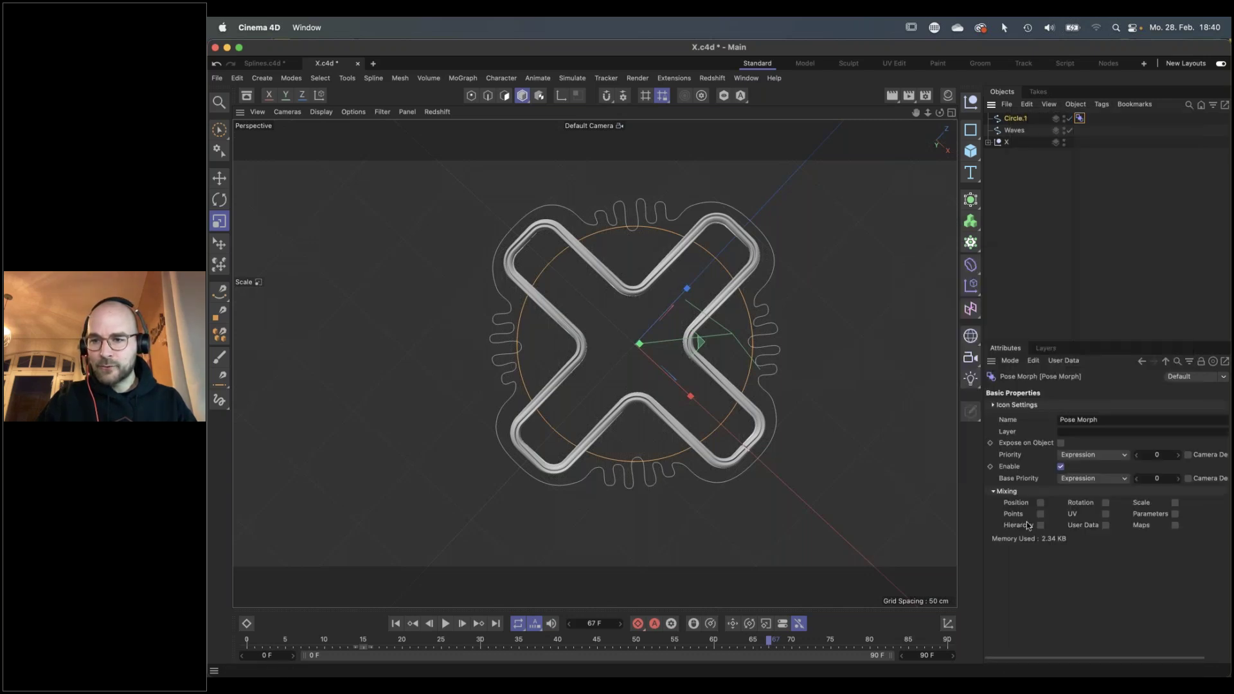
{"action": "left_click", "coordinate": [1041, 514]}
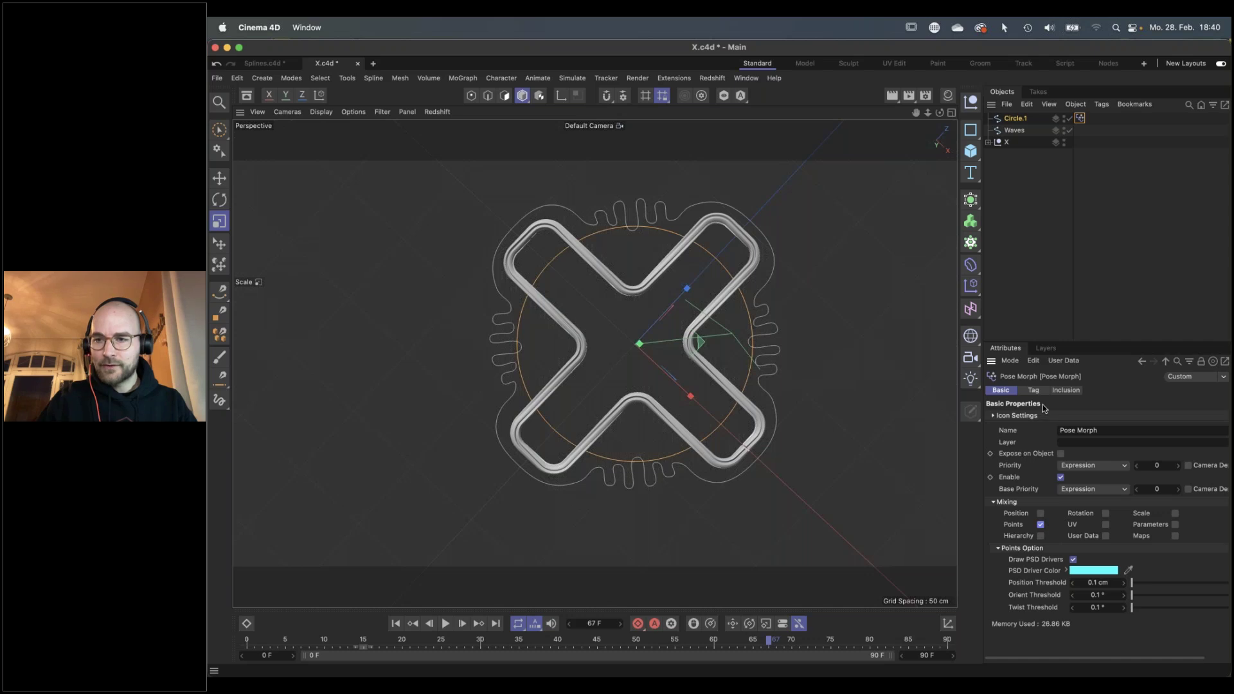
Replace Pose.0 with the Waves spline as a relative morph target and test its strength up to 100%
{"action": "left_click", "coordinate": [1033, 390]}
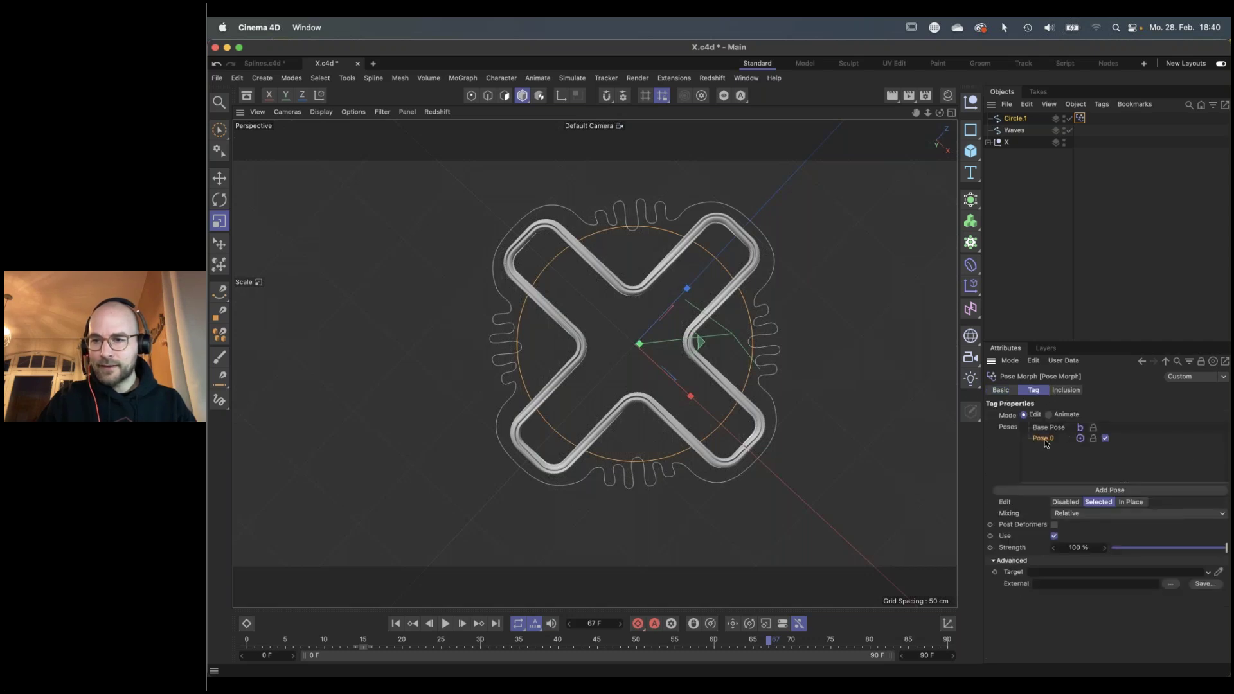
{"action": "key", "text": "Delete"}
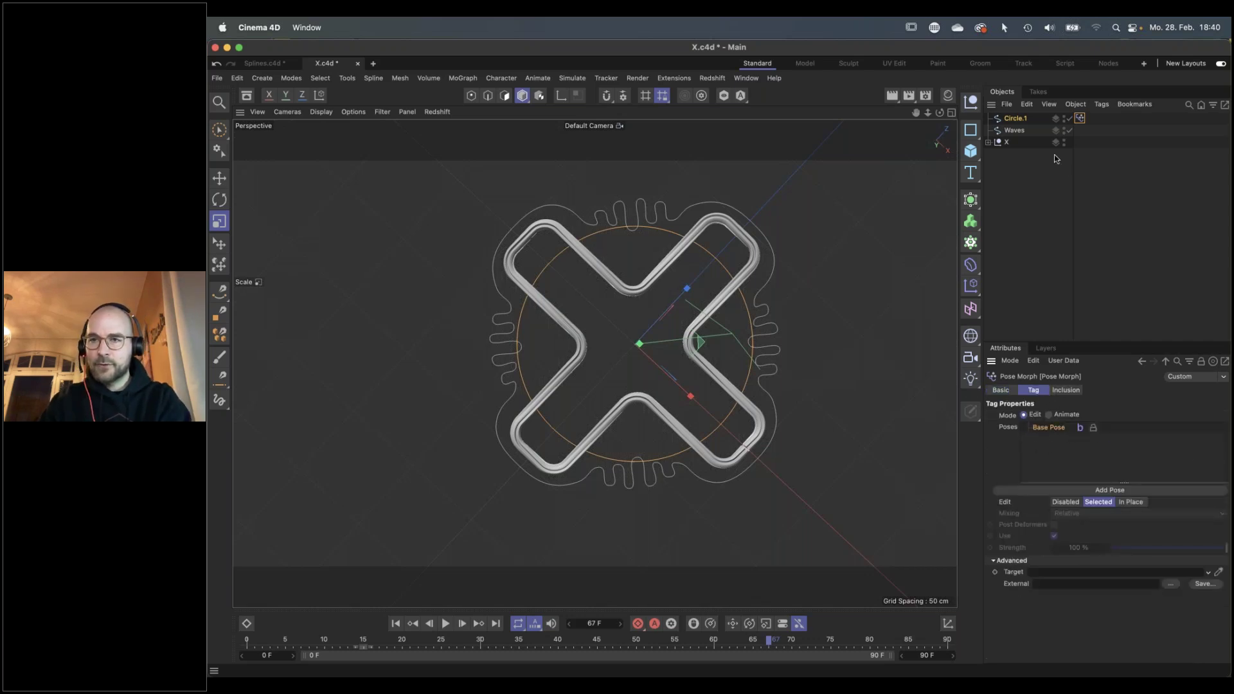
{"action": "left_click_drag", "start_coordinate": [1025, 130], "coordinate": [1064, 445]}
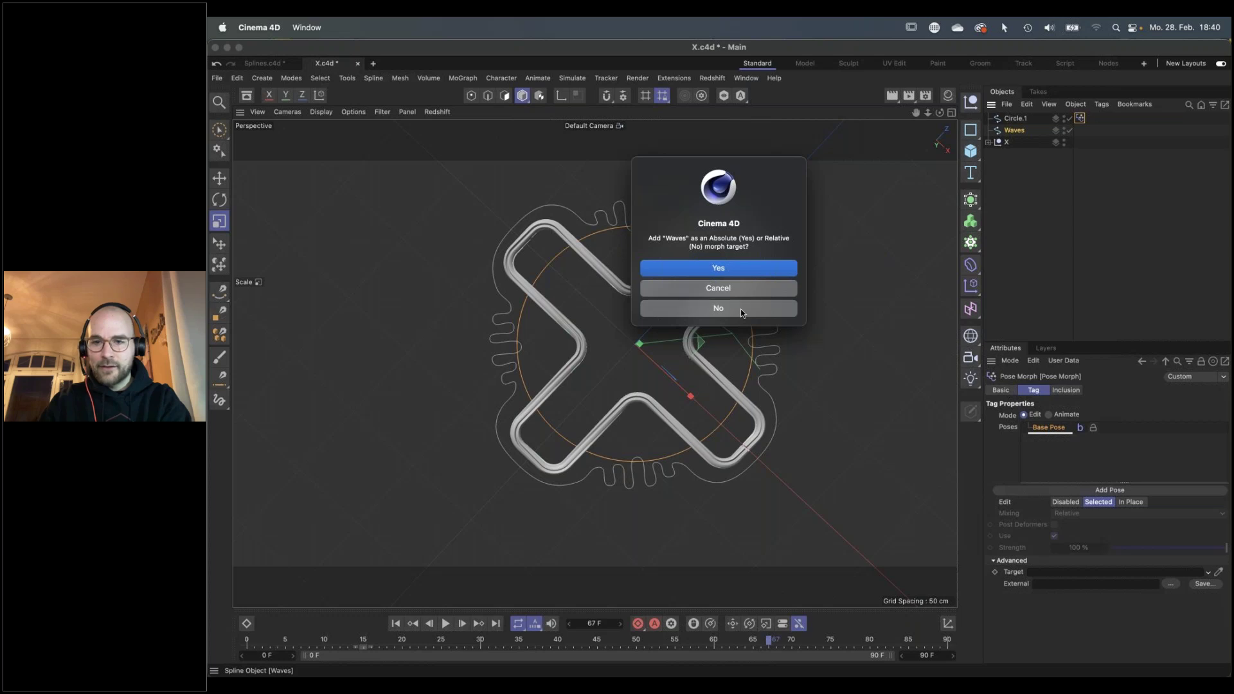
{"action": "left_click", "coordinate": [741, 312]}
{"action": "mouse_move", "coordinate": [1214, 549]}
{"action": "left_mouse_down"}
{"action": "mouse_move", "coordinate": [1139, 547]}
{"action": "mouse_move", "coordinate": [1228, 548]}
{"action": "left_mouse_up"}
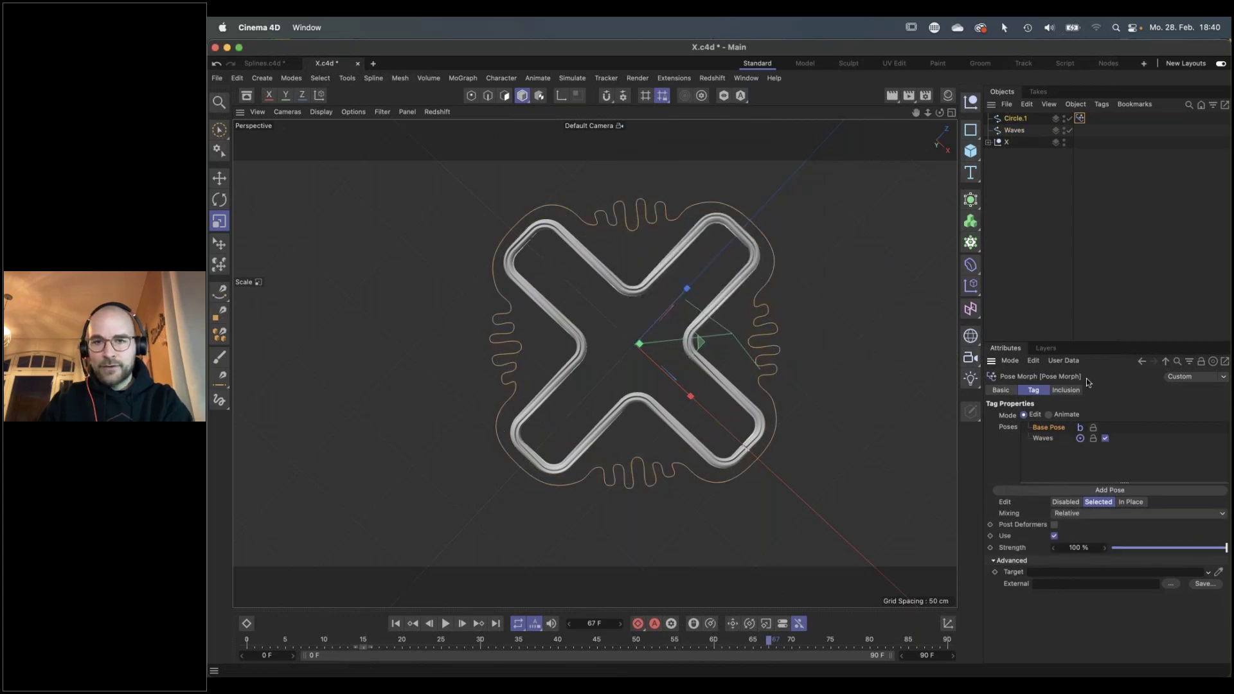
Delete the separate Waves spline and switch the Pose Morph tag of Circle.1 to Animate mode
{"action": "left_click", "coordinate": [1013, 132]}
{"action": "key", "text": "BackSpace"}
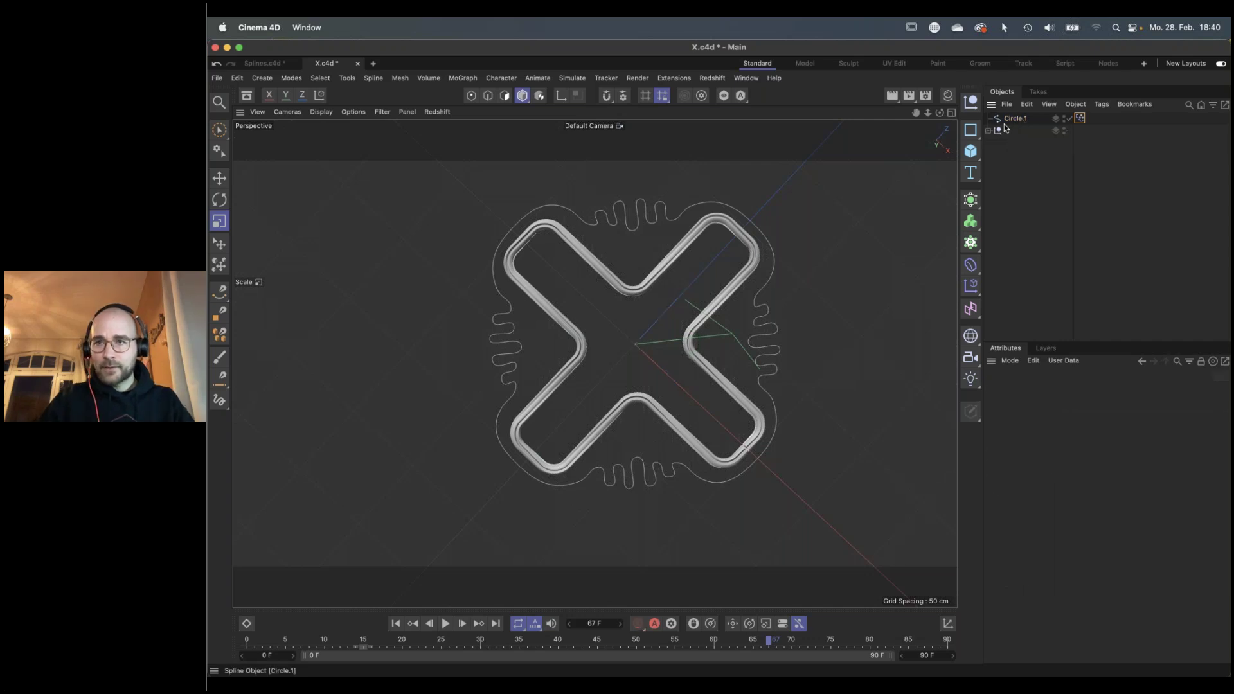
{"action": "left_click", "coordinate": [1080, 118]}
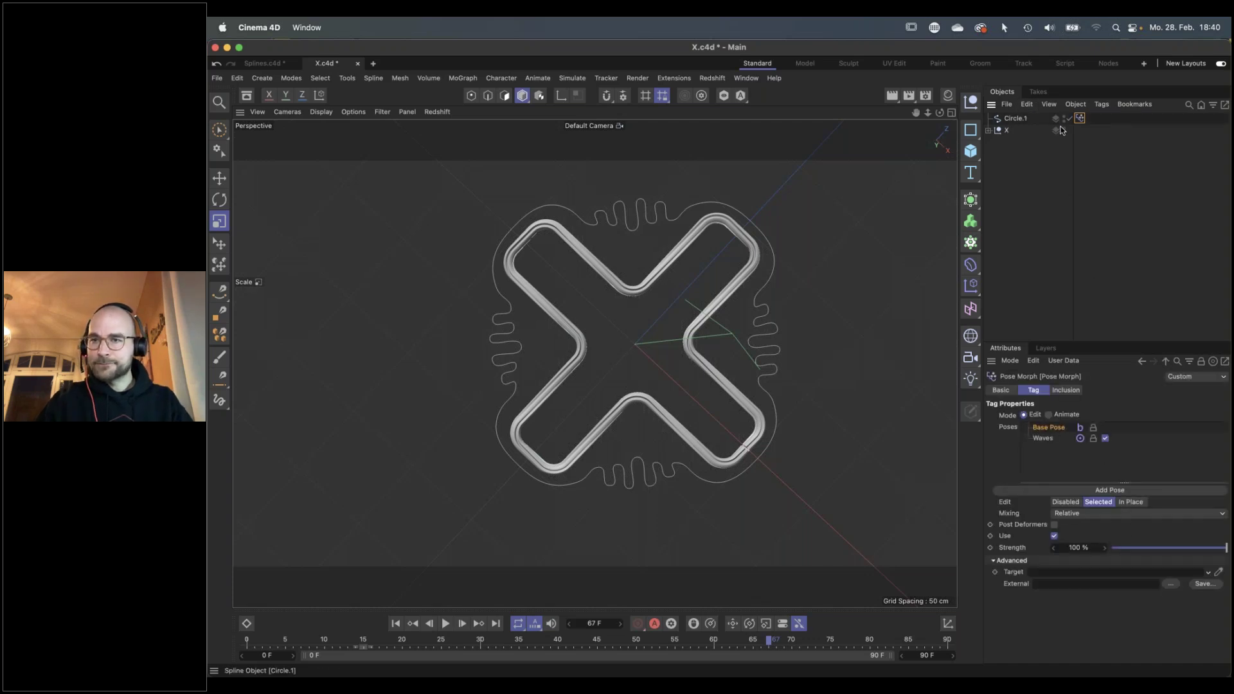
{"action": "left_click", "coordinate": [1049, 415]}
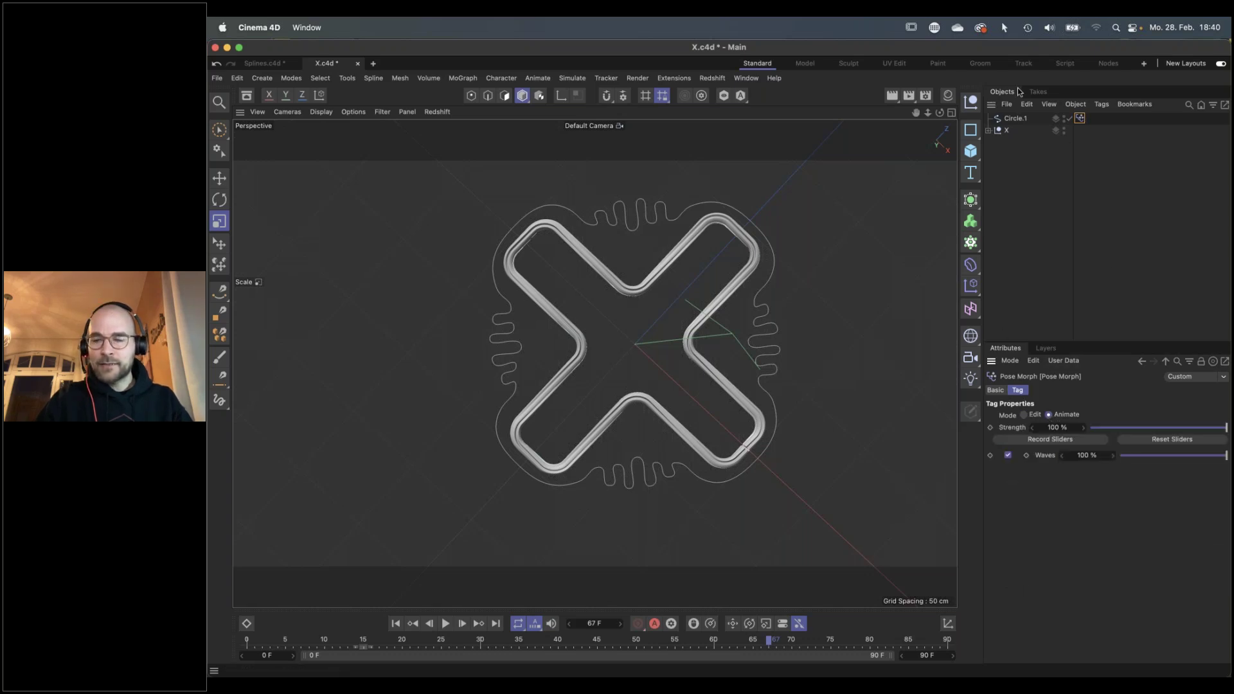
Add a Morph deformer as a child of the Circle.1 spline
{"action": "left_click", "coordinate": [1013, 117]}
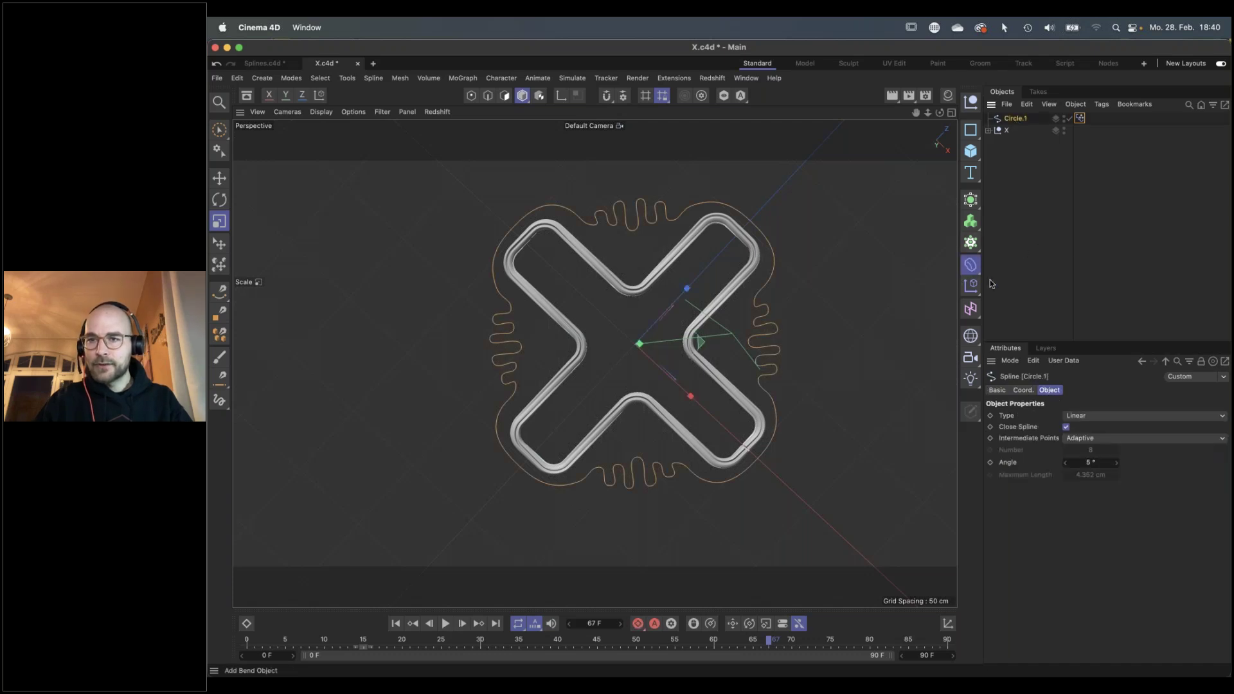
{"action": "left_click", "coordinate": [971, 264]}
{"action": "left_click", "coordinate": [1017, 615]}
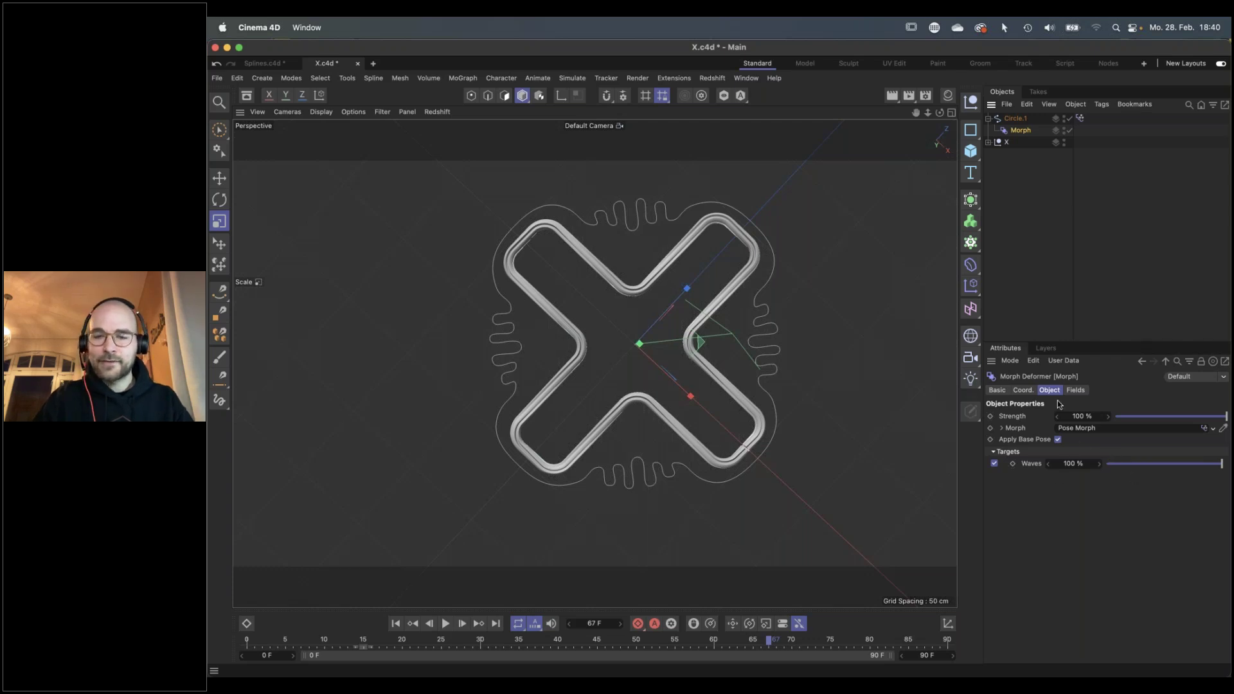
Look at the reference clip Tendril_Showreel_Snippet.mp4 in QuickTime Player and return to the Cinema 4D scene
{"action": "left_click_drag", "start_coordinate": [735, 356], "coordinate": [696, 367], "text": "alt"}
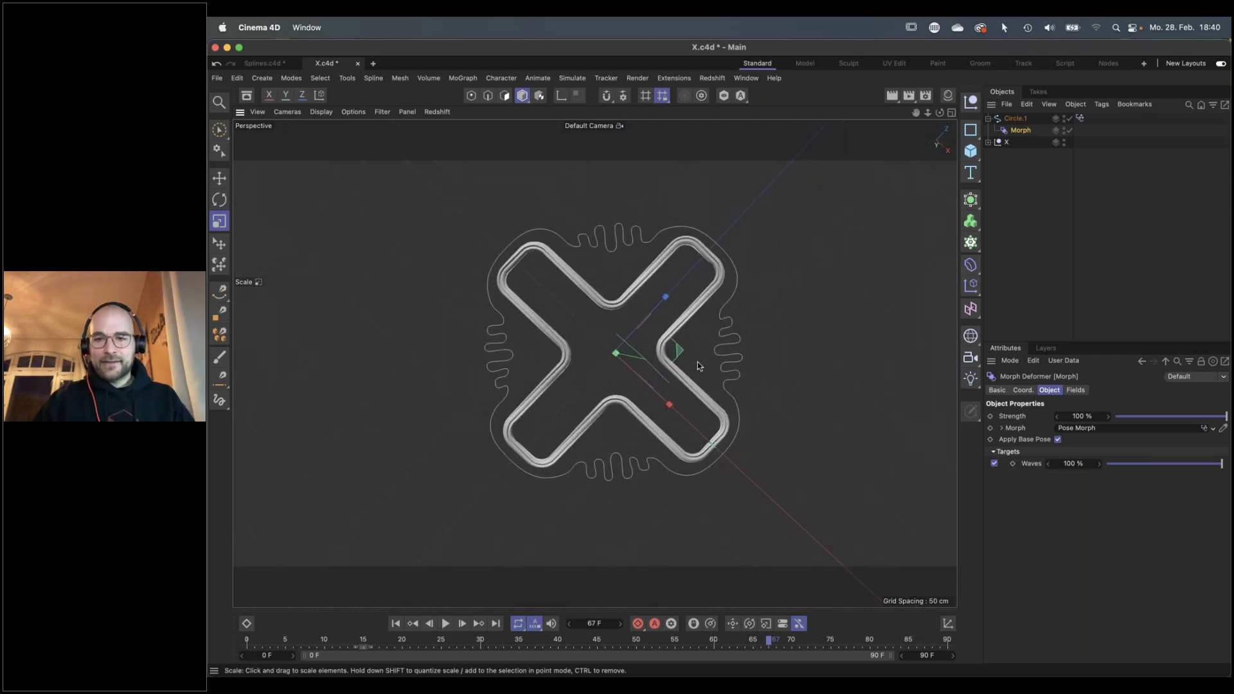
{"action": "key", "text": "super+Tab"}
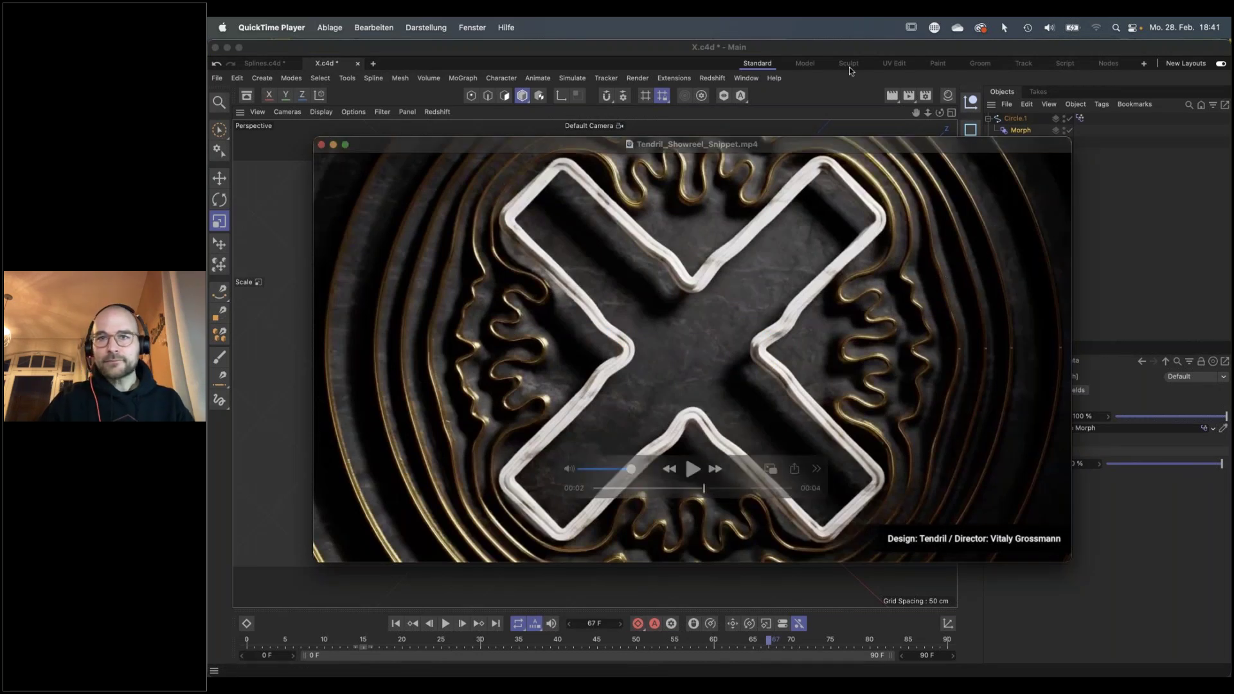
{"action": "left_click", "coordinate": [653, 47]}
Put the Circle.1 spline into a Cloner in Linear mode with a Y position step of 0 cm
{"action": "left_click", "coordinate": [1006, 118]}
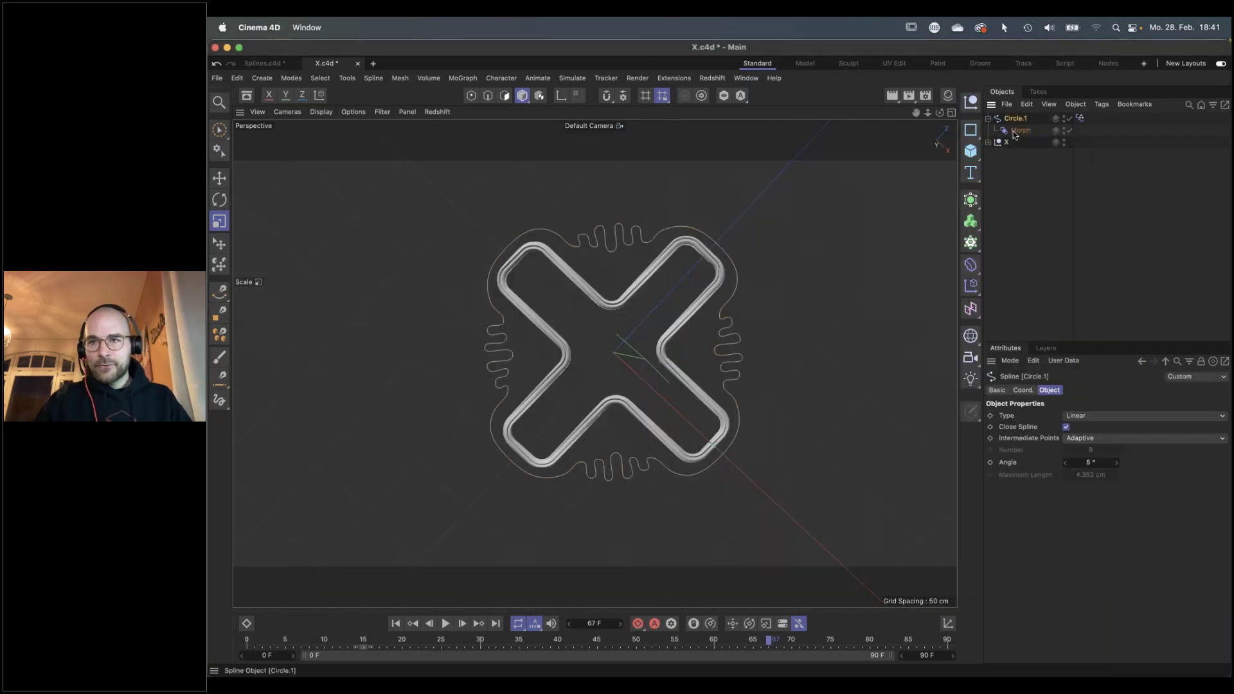
{"action": "left_click", "coordinate": [971, 243], "text": "alt"}
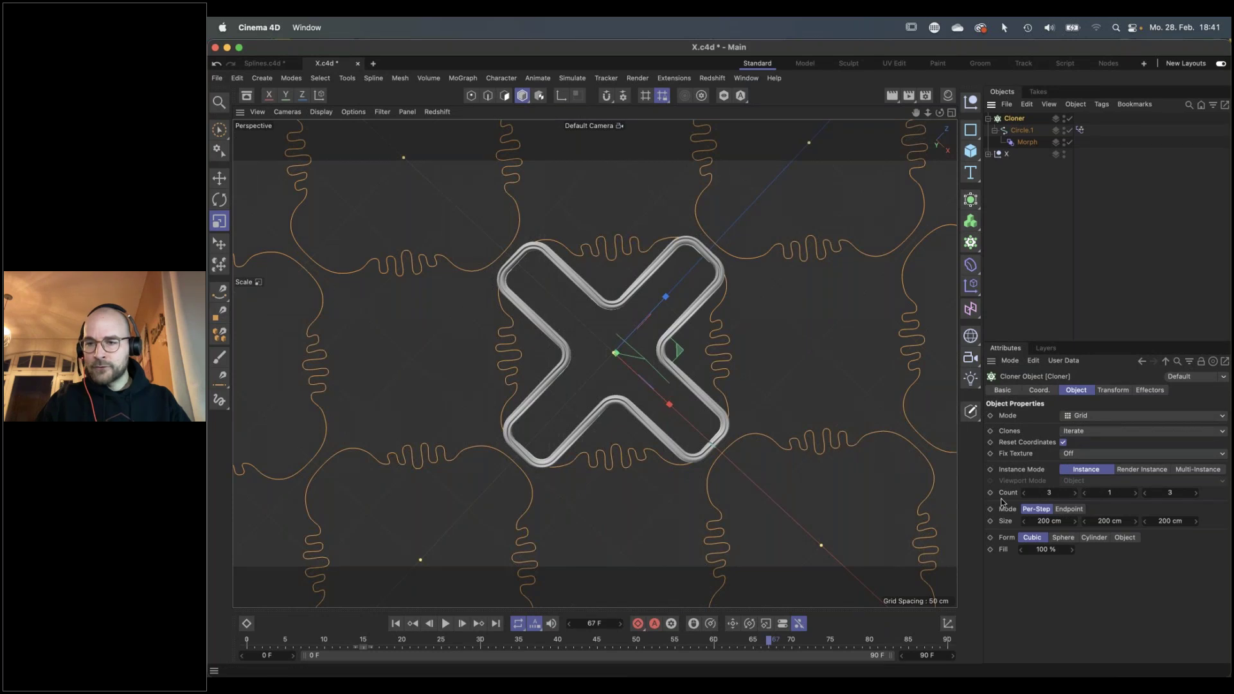
{"action": "left_click", "coordinate": [1079, 417]}
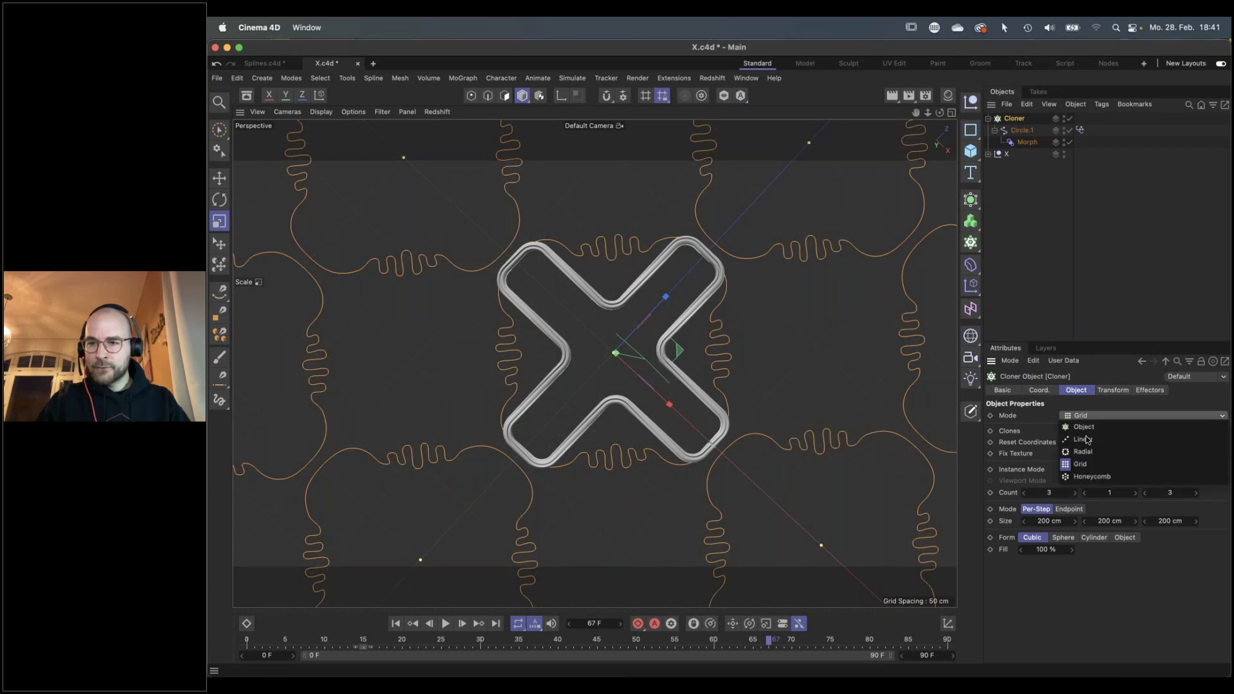
{"action": "left_click", "coordinate": [1090, 440]}
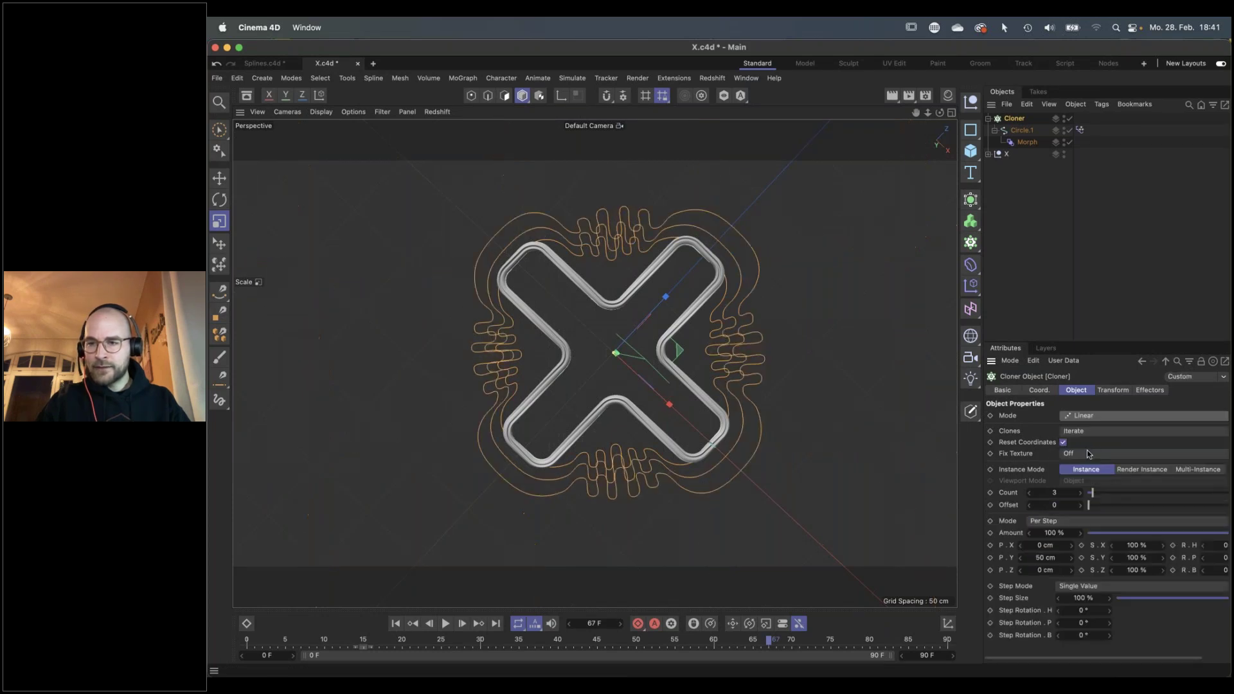
{"action": "left_click", "coordinate": [1053, 559]}
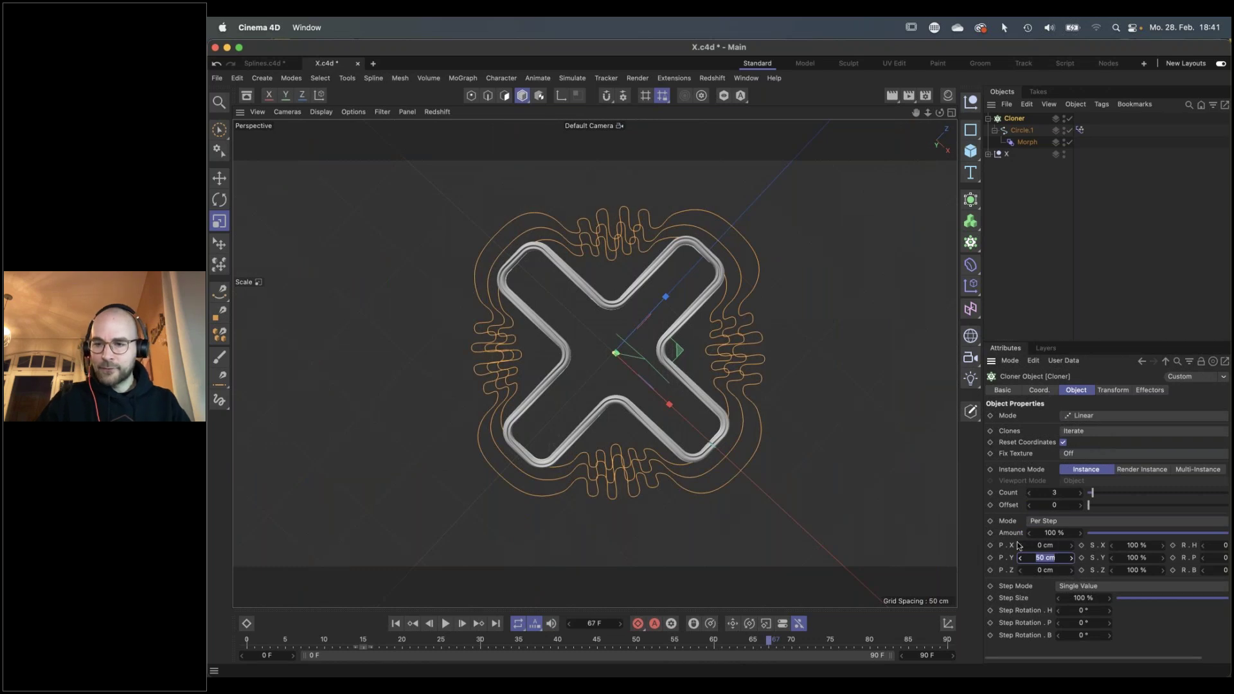
{"action": "type", "text": "0"}
{"action": "key", "text": "Return"}
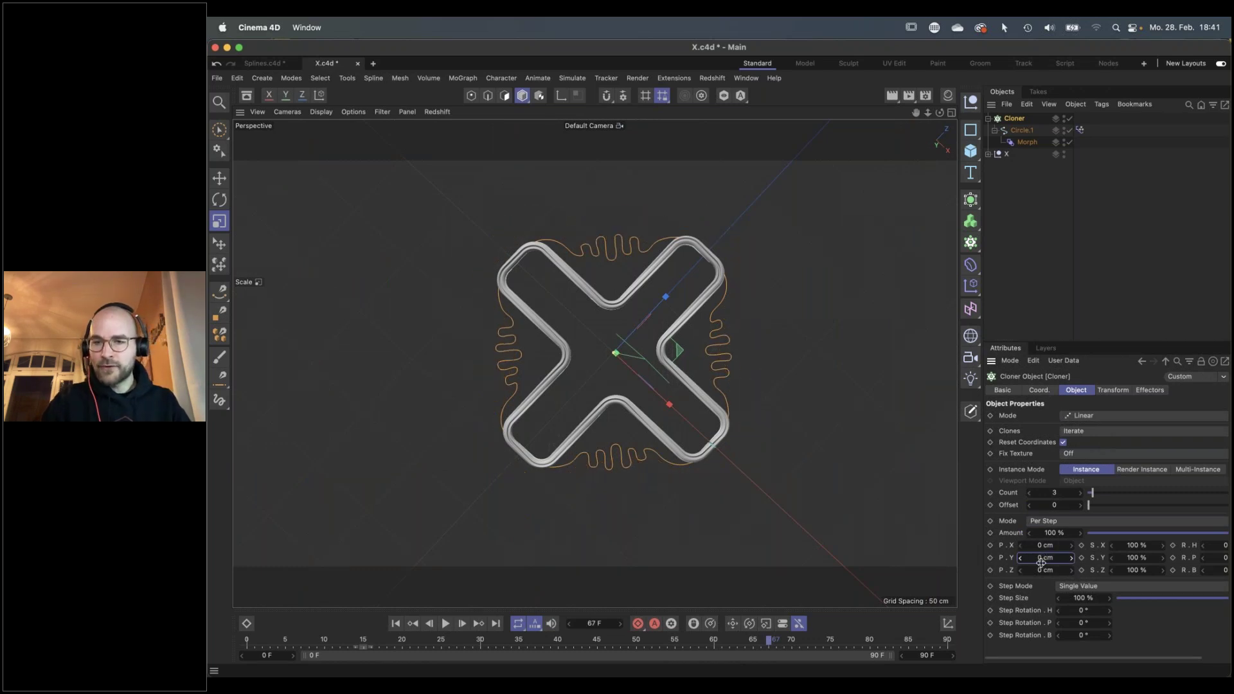
Set the Cloner's X, Y and Z scale per step to 140 %
{"action": "left_click", "coordinate": [1138, 545]}
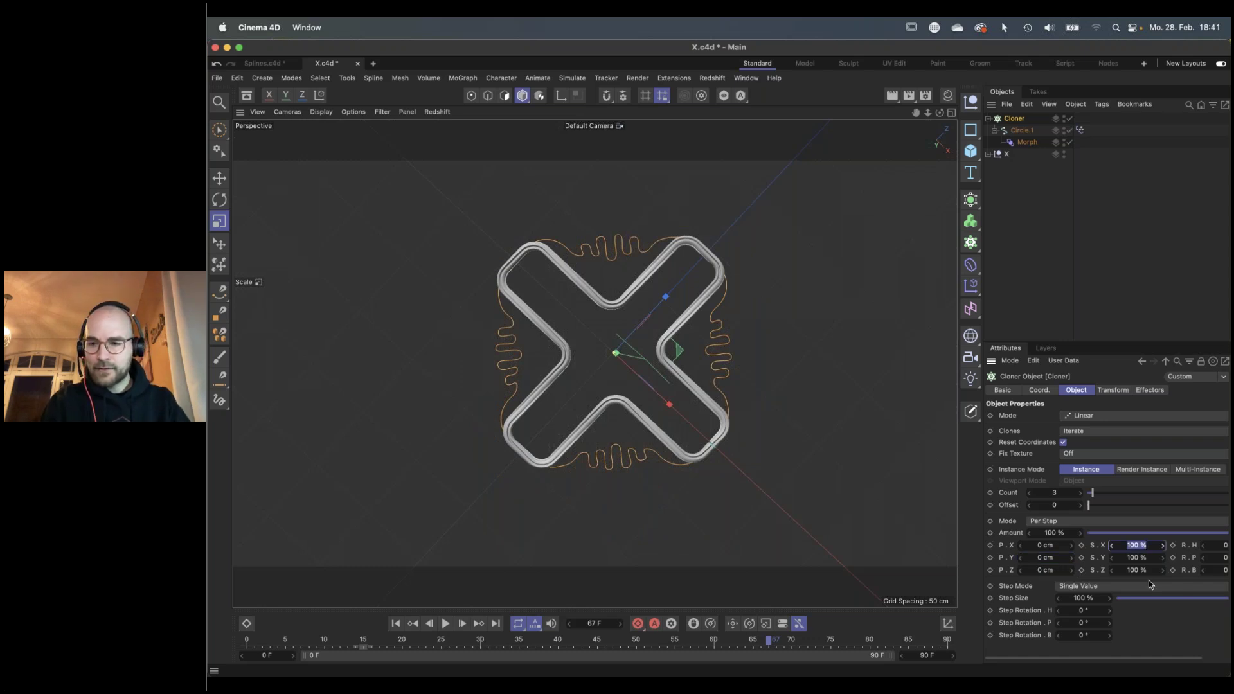
{"action": "type", "text": "140"}
{"action": "key", "text": "Tab"}
{"action": "type", "text": "14"}
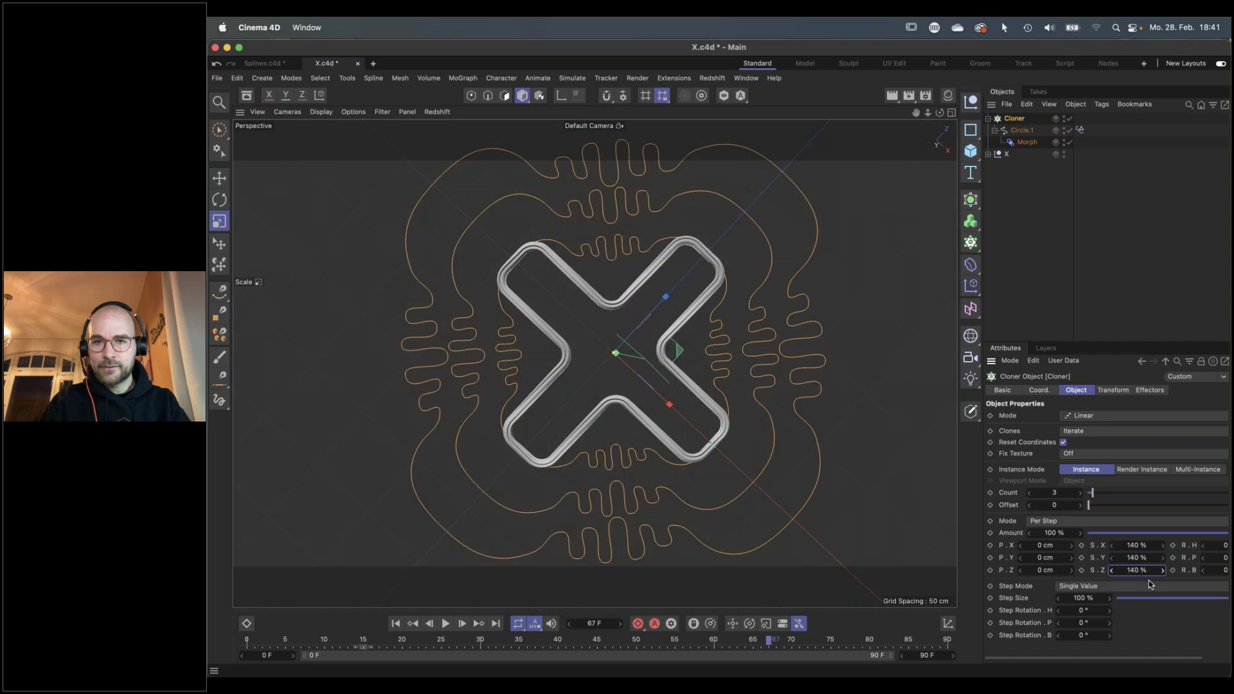
Set the Cloner's X, Y and Z scale per step to 130 %
{"action": "left_click", "coordinate": [1144, 544]}
{"action": "type", "text": "130"}
{"action": "key", "text": "Tab"}
{"action": "type", "text": "130"}
{"action": "key", "text": "Tab"}
{"action": "type", "text": "130"}
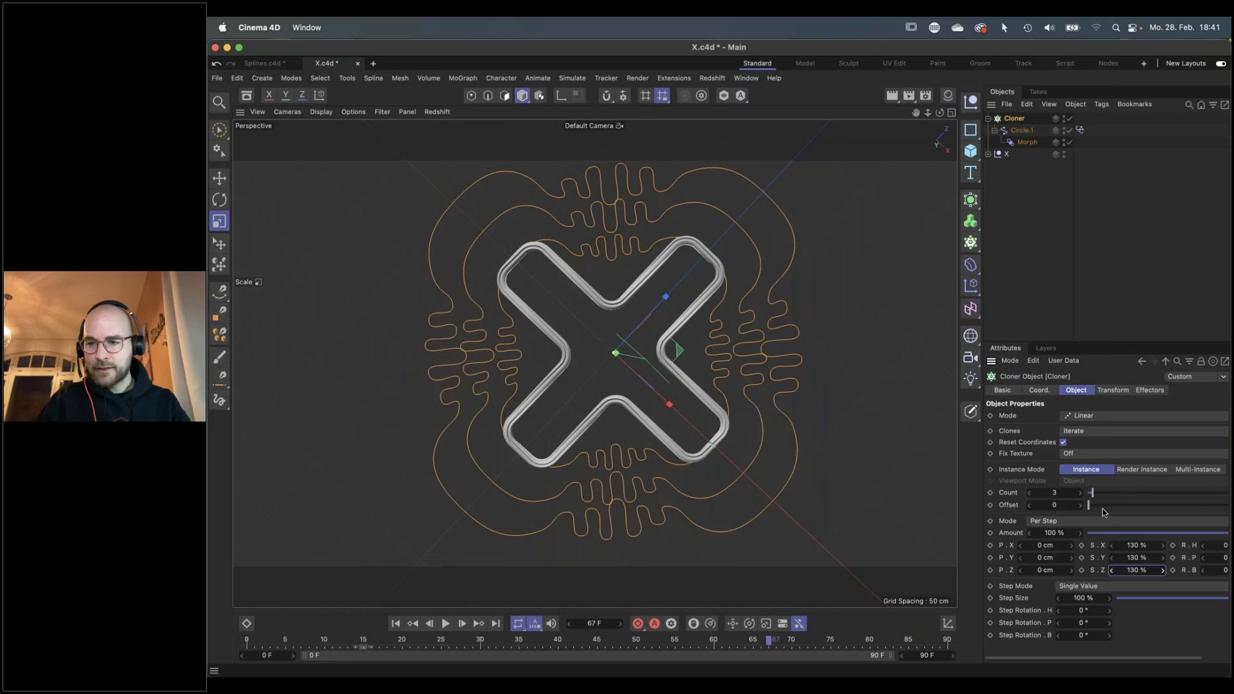
Raise the Cloner's count to 7
{"action": "left_click", "coordinate": [1080, 492]}
{"action": "left_click", "coordinate": [1080, 493]}
{"action": "left_click", "coordinate": [1080, 492]}
{"action": "left_click", "coordinate": [1080, 492]}
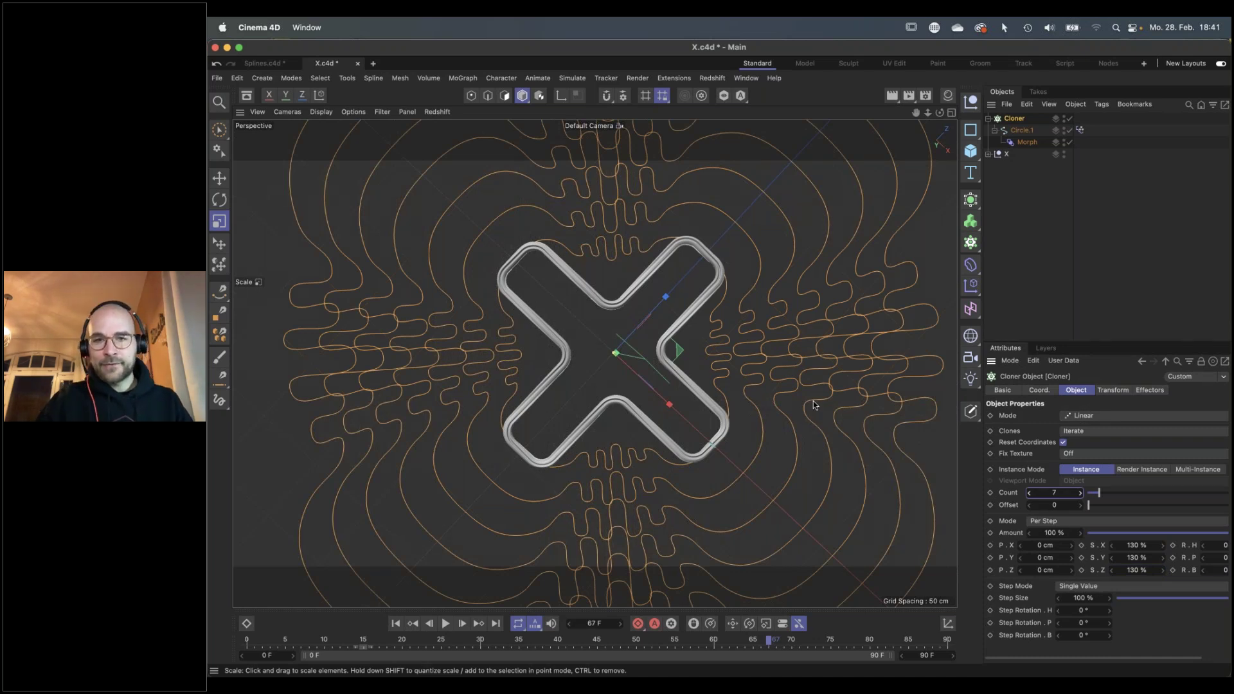
Add a Box Field to the Morph deformer's fields
{"action": "left_click", "coordinate": [1025, 141]}
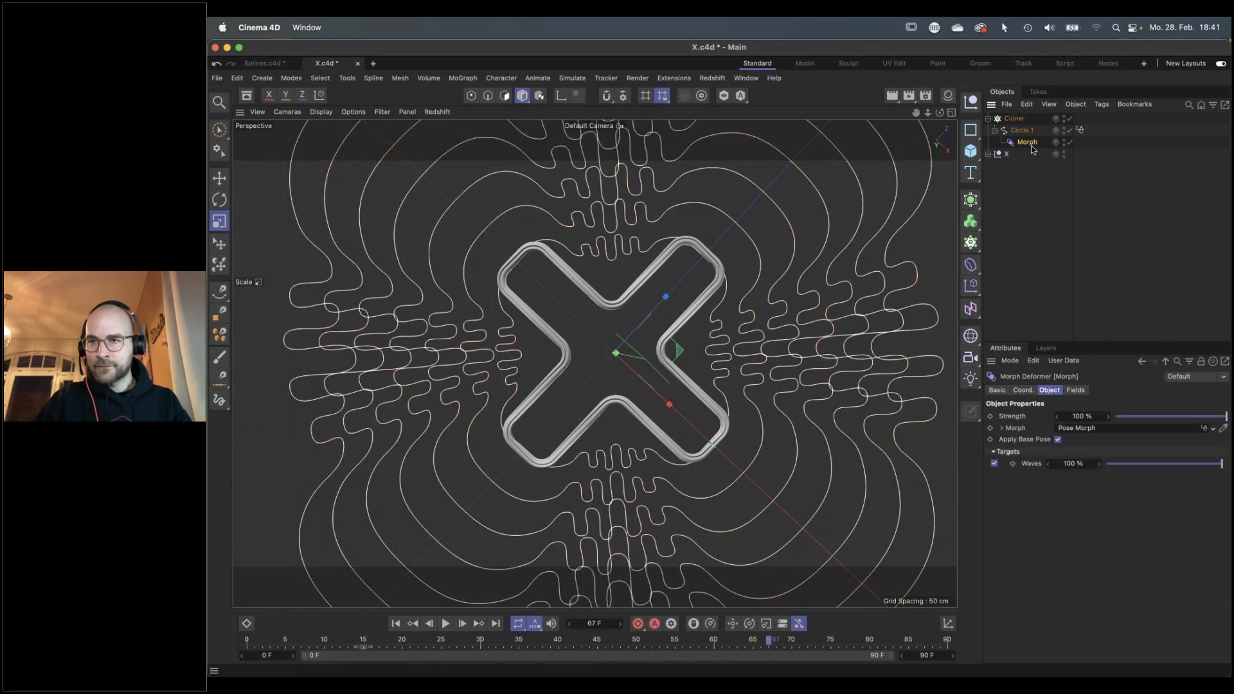
{"action": "left_click", "coordinate": [1075, 390]}
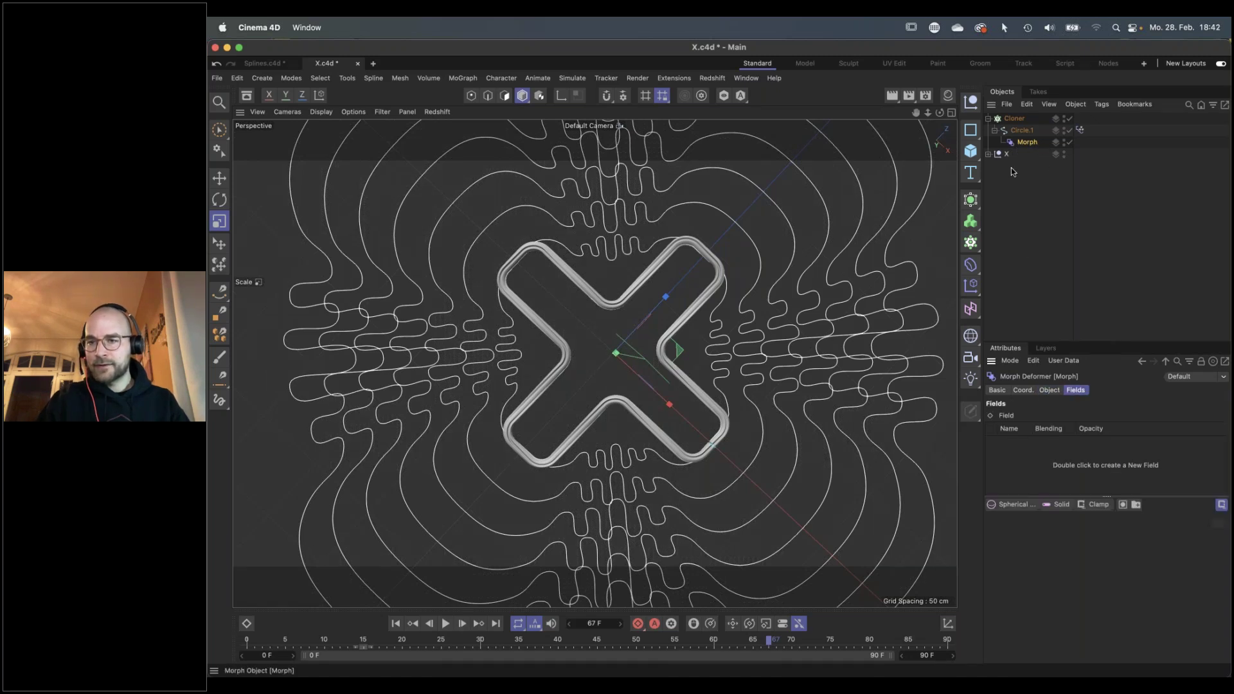
{"action": "left_click", "coordinate": [1014, 505]}
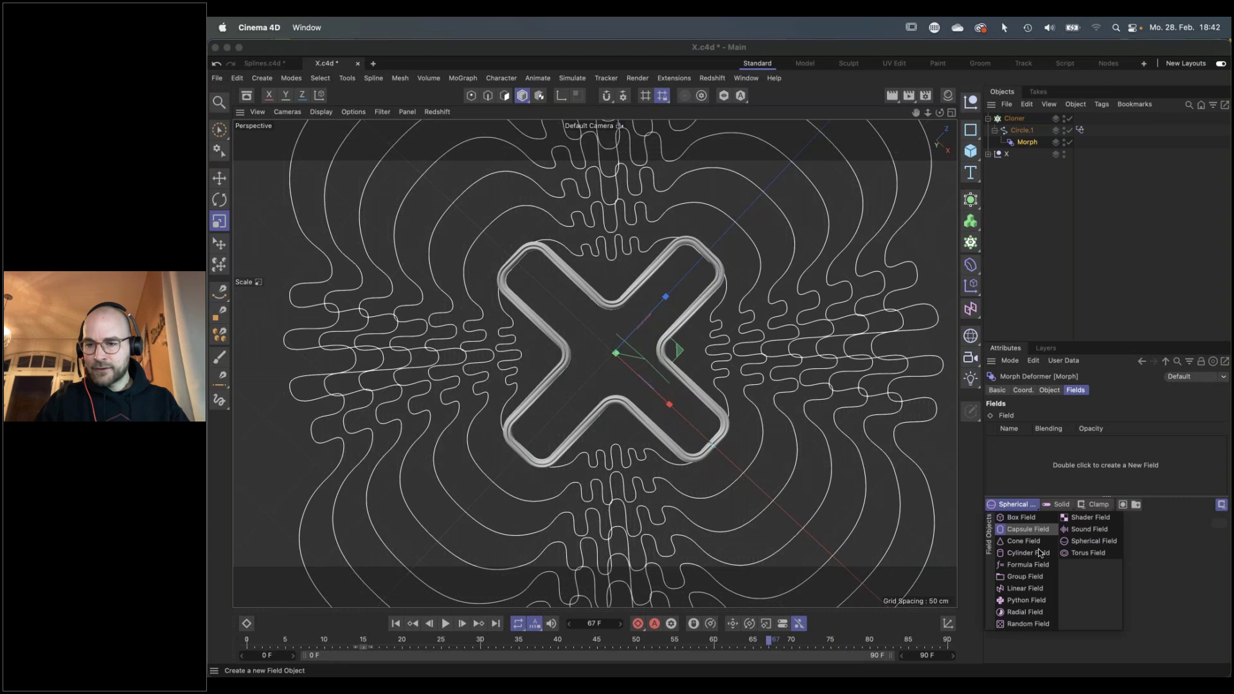
{"action": "left_click", "coordinate": [1022, 519]}
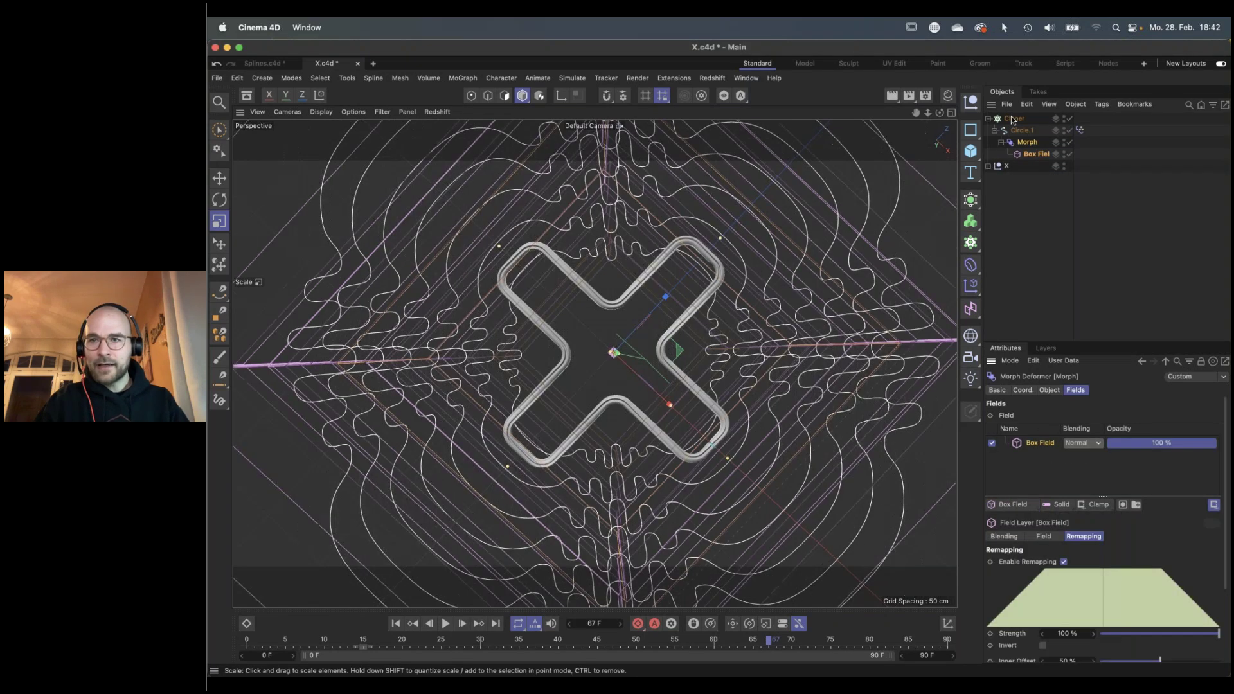
Shrink the Box Field to about 40 cm and move it out of the hierarchy to above the Cloner
{"action": "left_click", "coordinate": [1030, 155]}
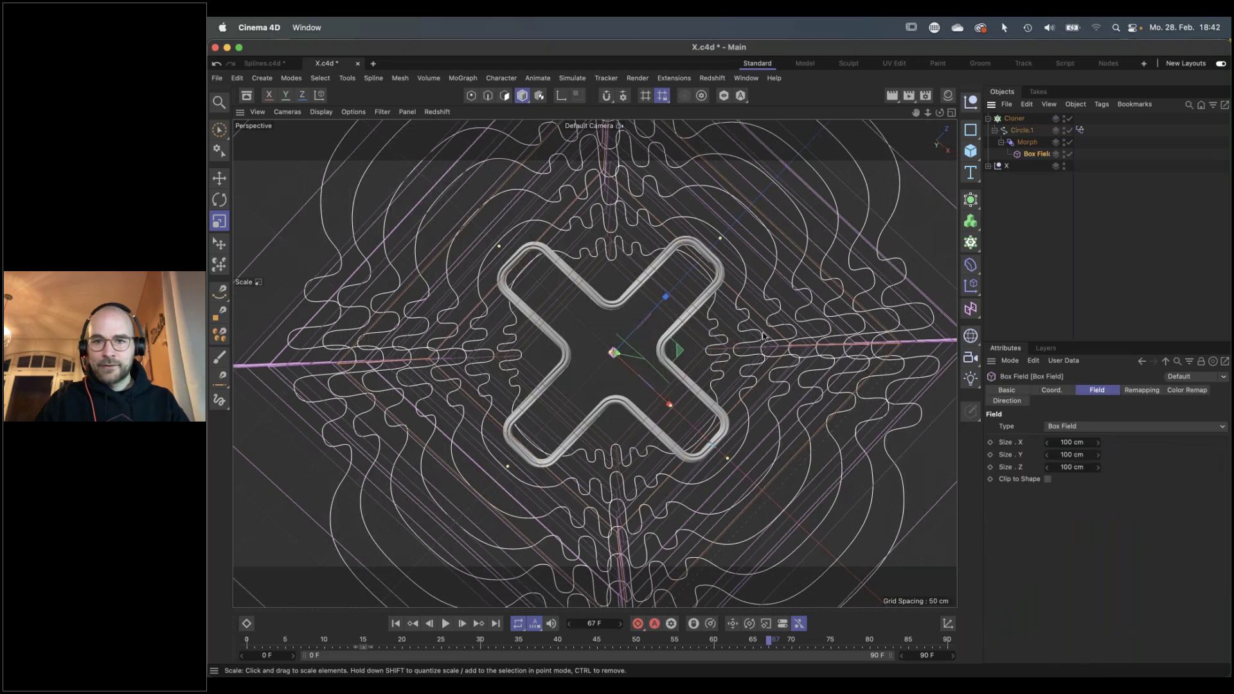
{"action": "left_click_drag", "start_coordinate": [759, 335], "coordinate": [496, 388]}
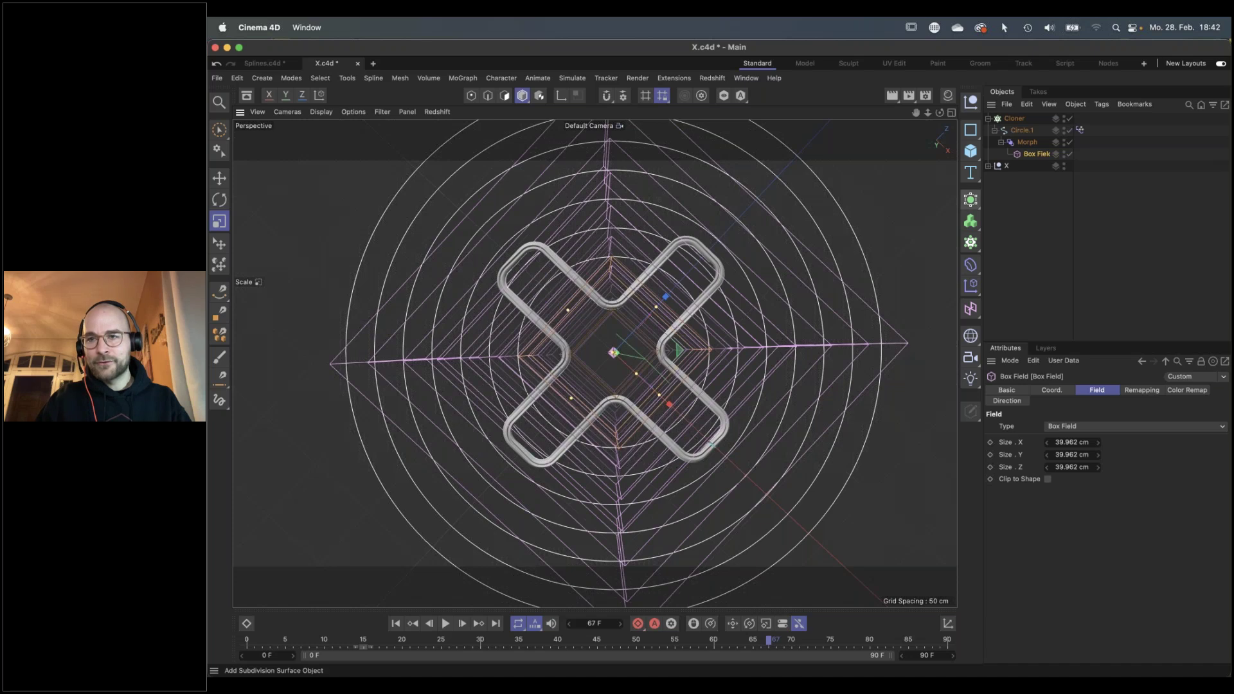
{"action": "left_click_drag", "start_coordinate": [1024, 155], "coordinate": [1016, 118]}
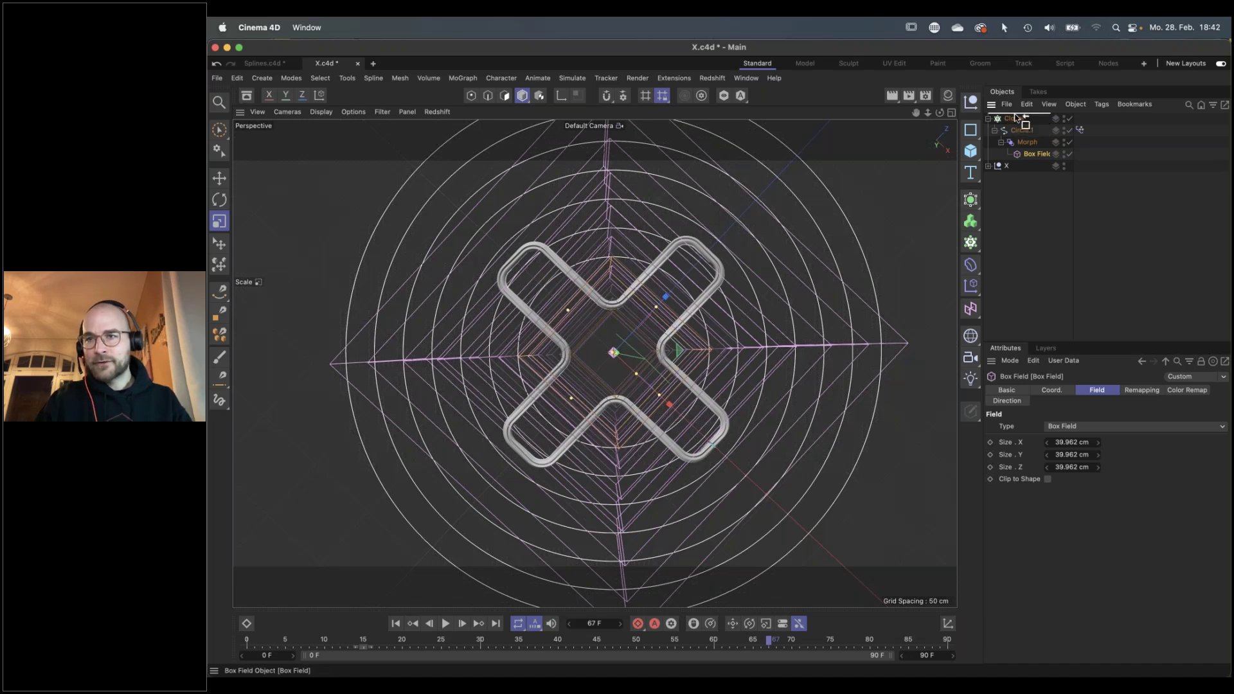
{"action": "left_click_drag", "start_coordinate": [1016, 117], "coordinate": [1017, 118]}
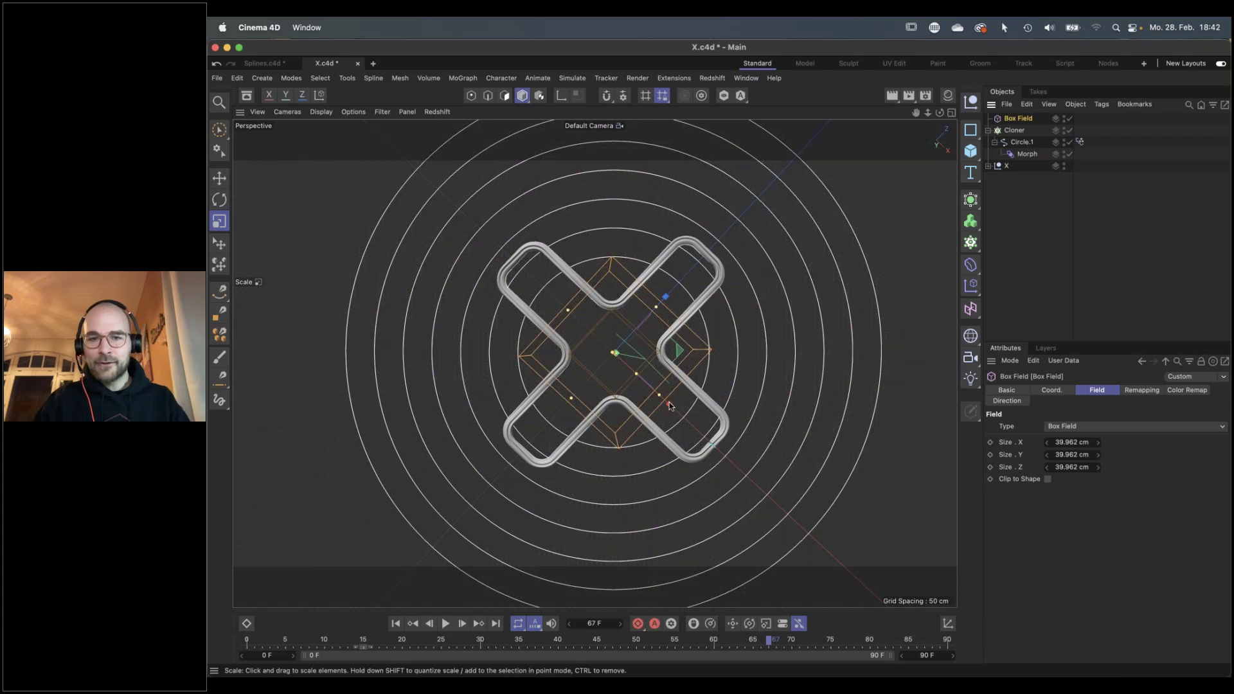
Scale the Box Field to about 43 cm and keyframe its X, Y and Z size at frame 24
{"action": "left_click_drag", "start_coordinate": [643, 450], "coordinate": [628, 413]}
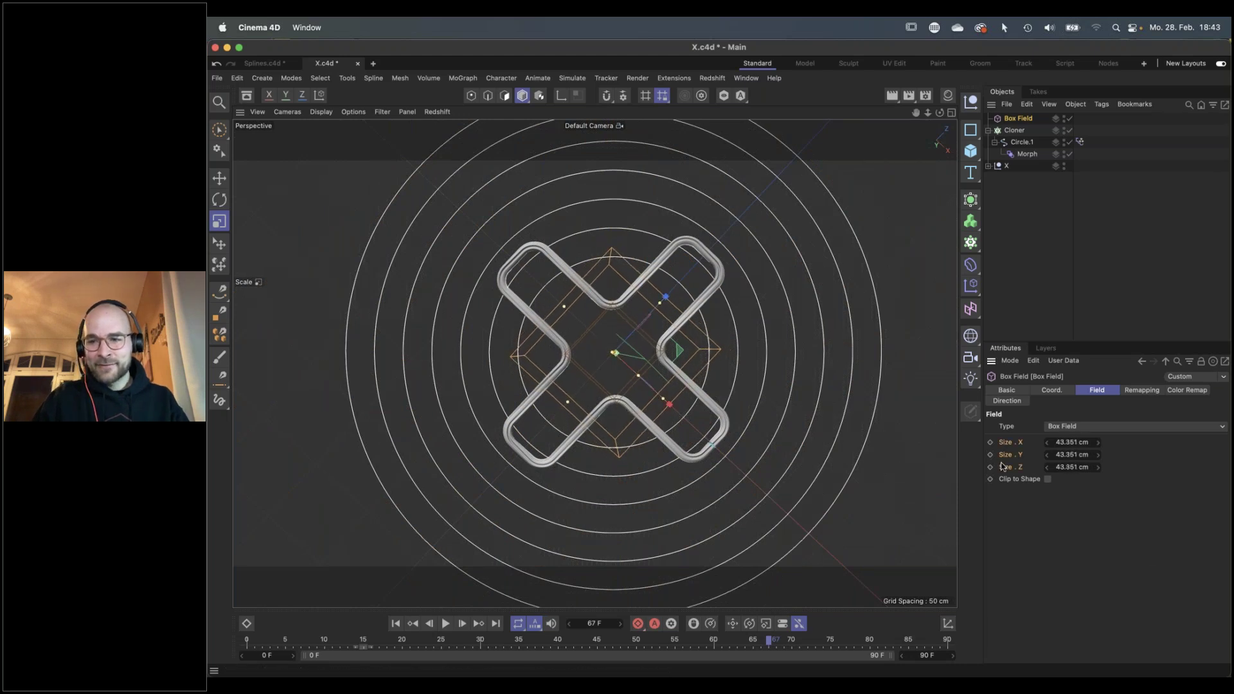
{"action": "left_click_drag", "start_coordinate": [479, 641], "coordinate": [434, 644]}
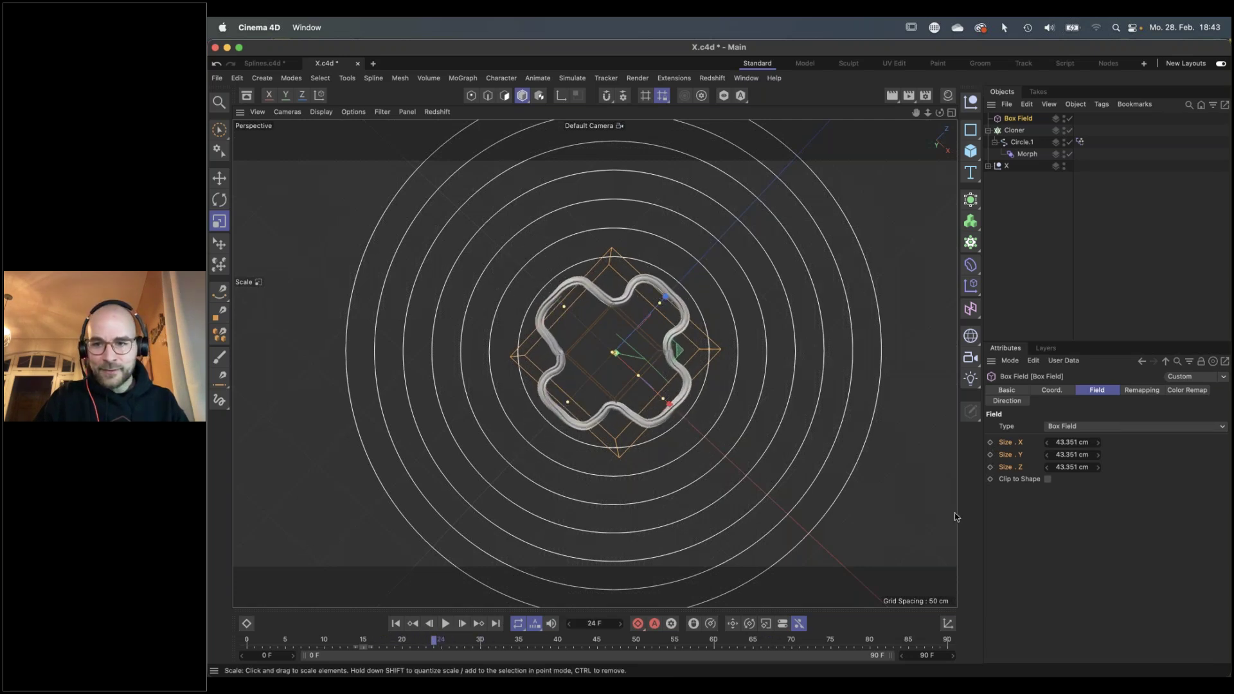
{"action": "left_click", "coordinate": [992, 454]}
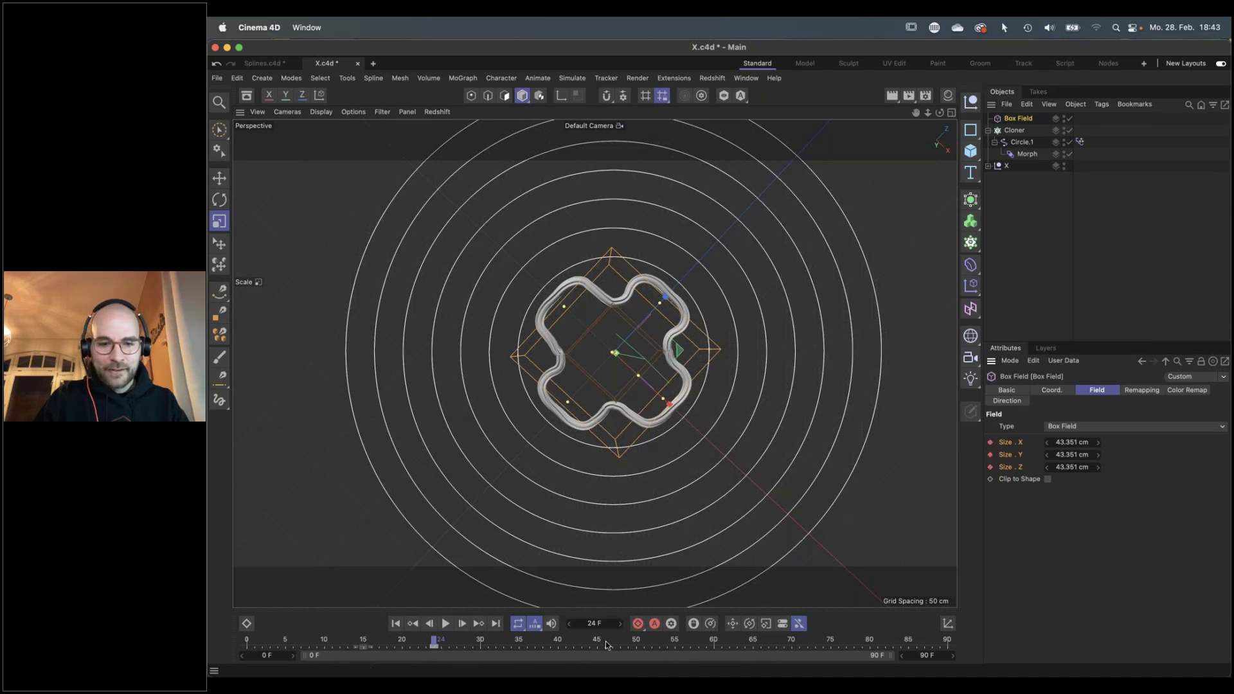
Enlarge the Box Field to about 177 cm at frame 75, keyframe its size, and scrub back to frame 62
{"action": "left_click_drag", "start_coordinate": [619, 641], "coordinate": [832, 648]}
{"action": "left_click_drag", "start_coordinate": [771, 421], "coordinate": [720, 362]}
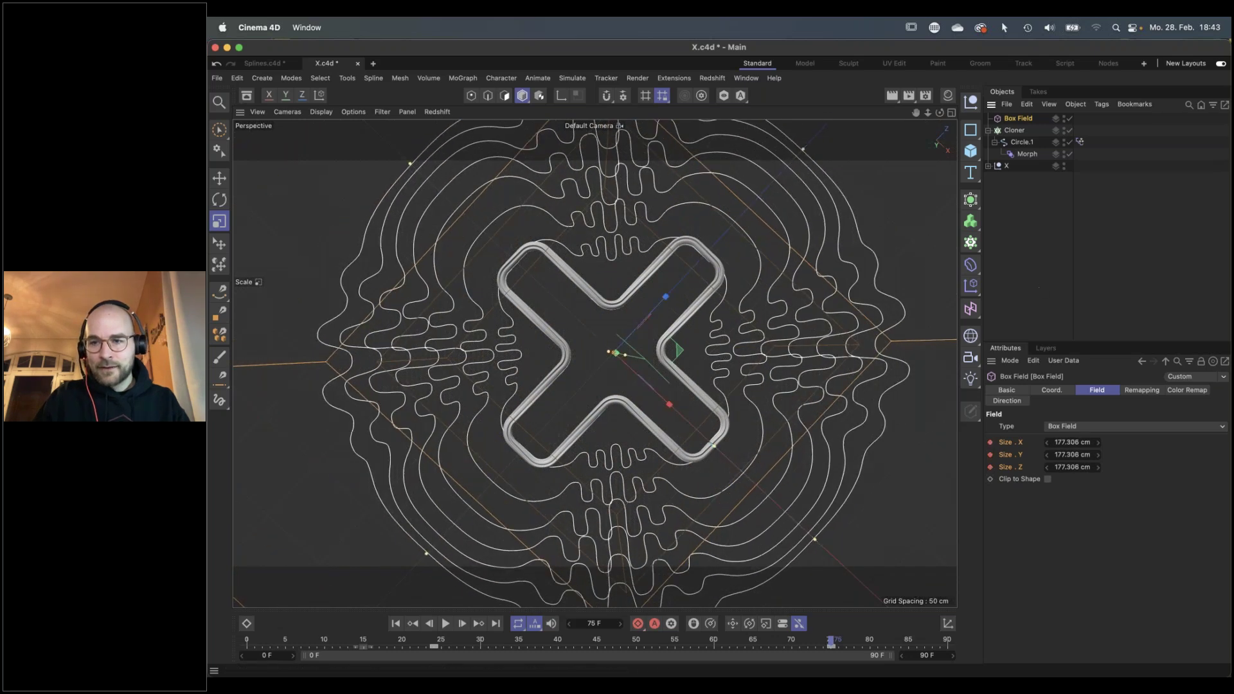
{"action": "left_click", "coordinate": [710, 560]}
{"action": "mouse_move", "coordinate": [755, 643]}
{"action": "left_mouse_down"}
{"action": "mouse_move", "coordinate": [373, 646]}
{"action": "mouse_move", "coordinate": [851, 670]}
{"action": "mouse_move", "coordinate": [521, 672]}
{"action": "mouse_move", "coordinate": [761, 674]}
{"action": "mouse_move", "coordinate": [598, 676]}
{"action": "mouse_move", "coordinate": [688, 645]}
{"action": "mouse_move", "coordinate": [762, 649]}
{"action": "mouse_move", "coordinate": [614, 650]}
{"action": "mouse_move", "coordinate": [734, 652]}
{"action": "left_mouse_up"}
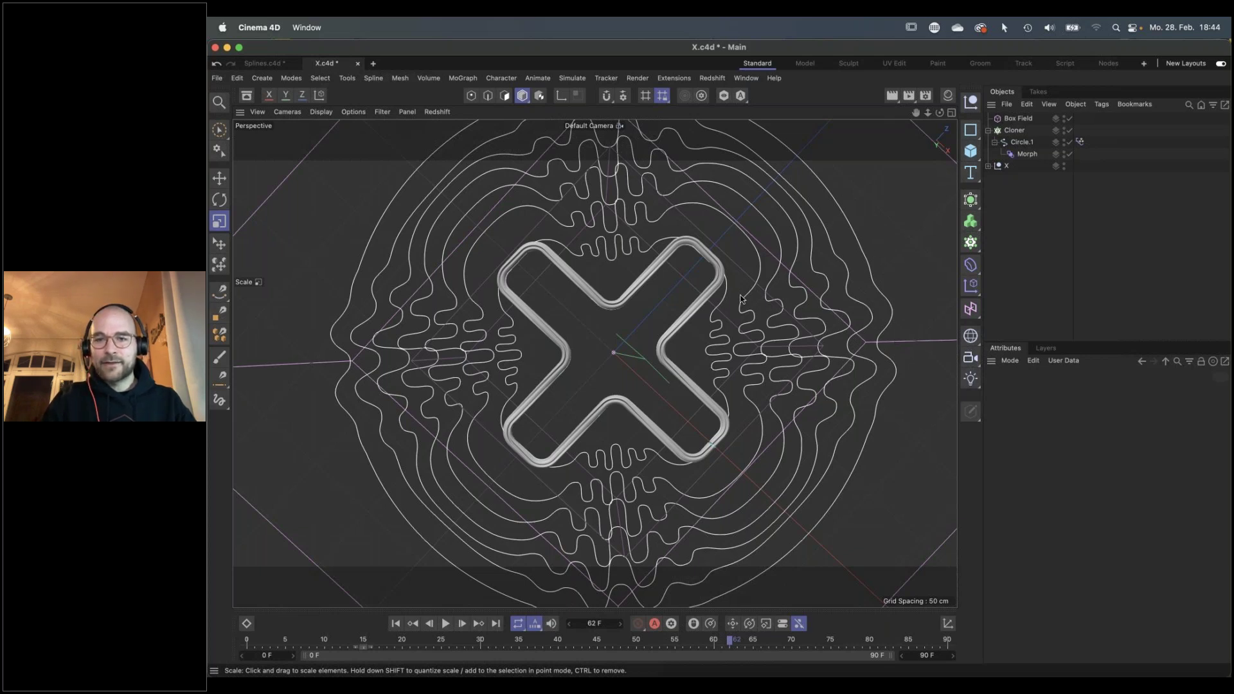
Add a Spherical Field to the Morph deformer and move it out of the hierarchy to between the Box Field and Cloner
{"action": "left_click", "coordinate": [1019, 155]}
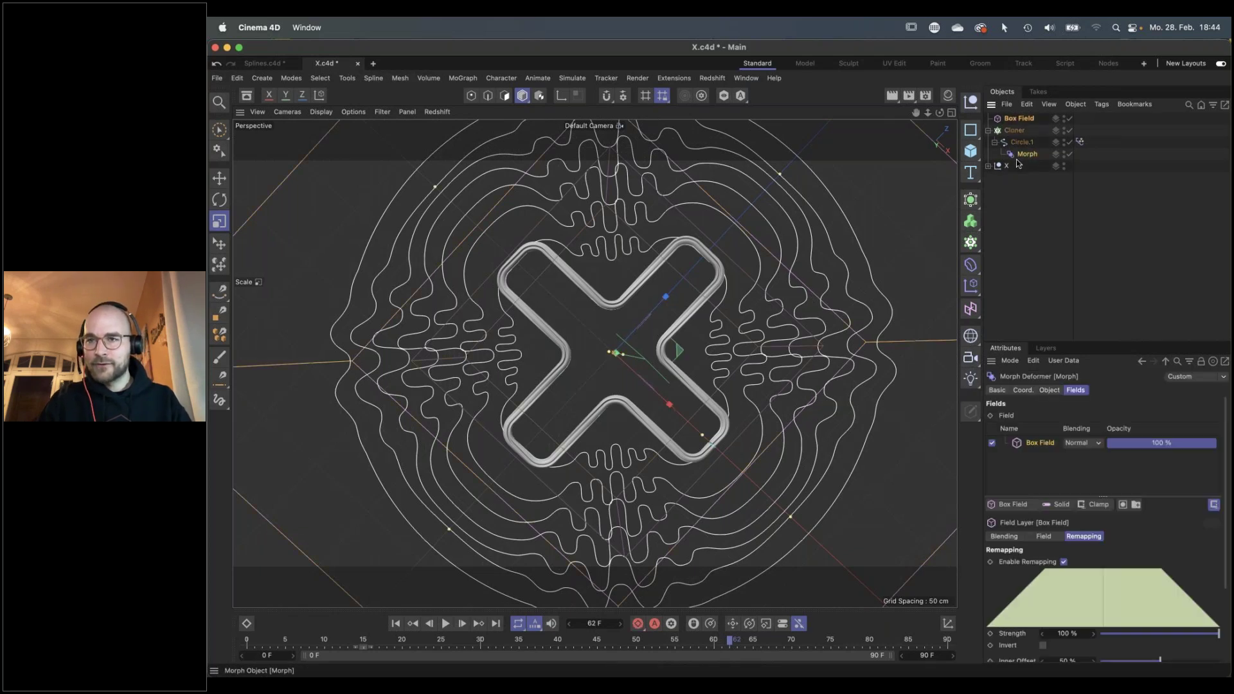
{"action": "left_click", "coordinate": [1017, 510]}
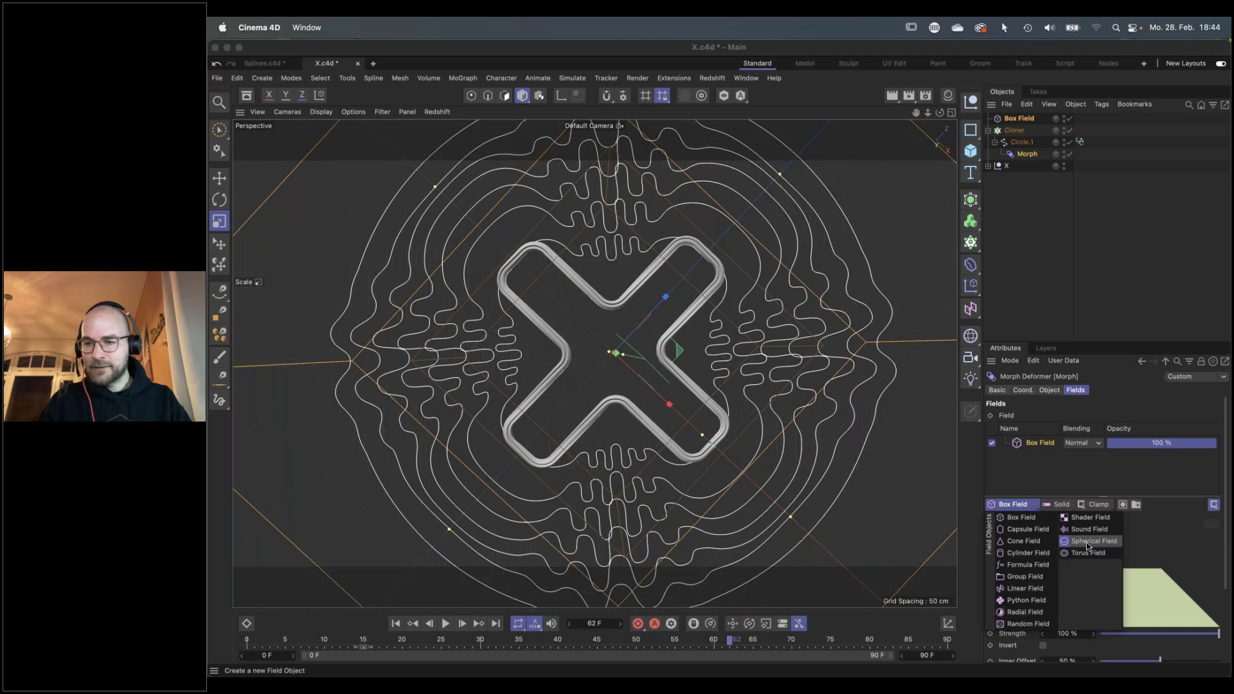
{"action": "left_click", "coordinate": [1086, 542]}
{"action": "left_click_drag", "start_coordinate": [1034, 166], "coordinate": [1023, 128]}
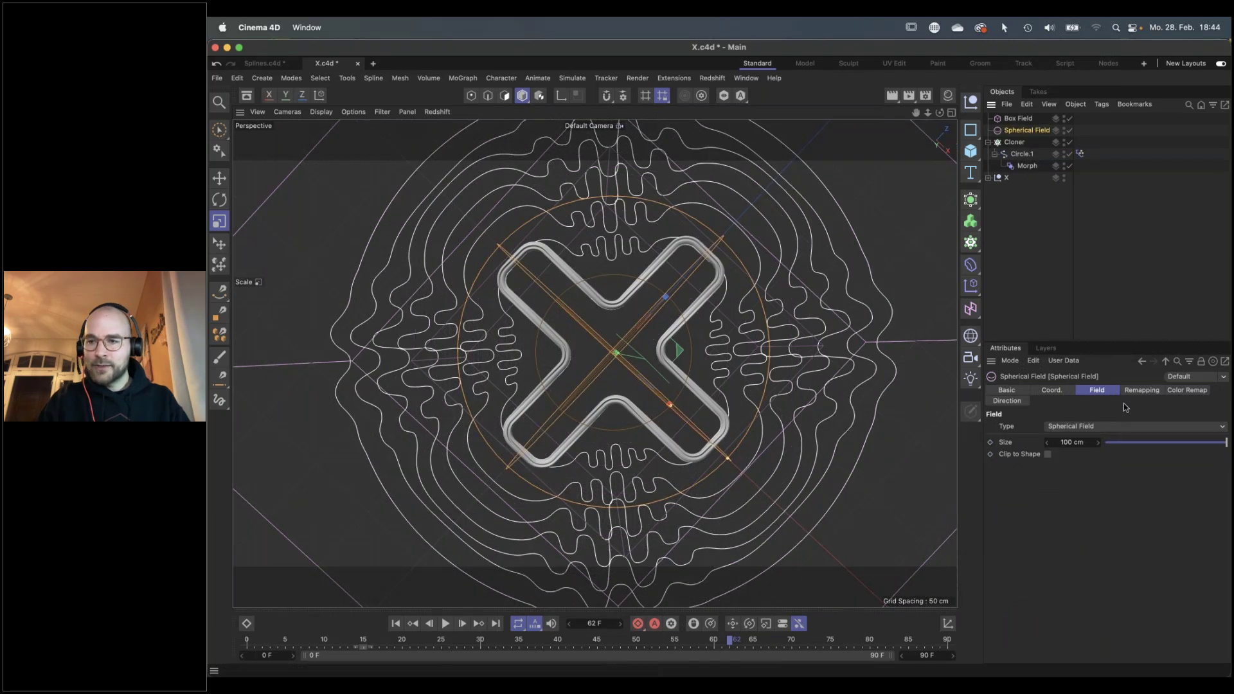
Set the Spherical Field's blending mode to Multiply in the Morph deformer's field list
{"action": "left_click", "coordinate": [1027, 166]}
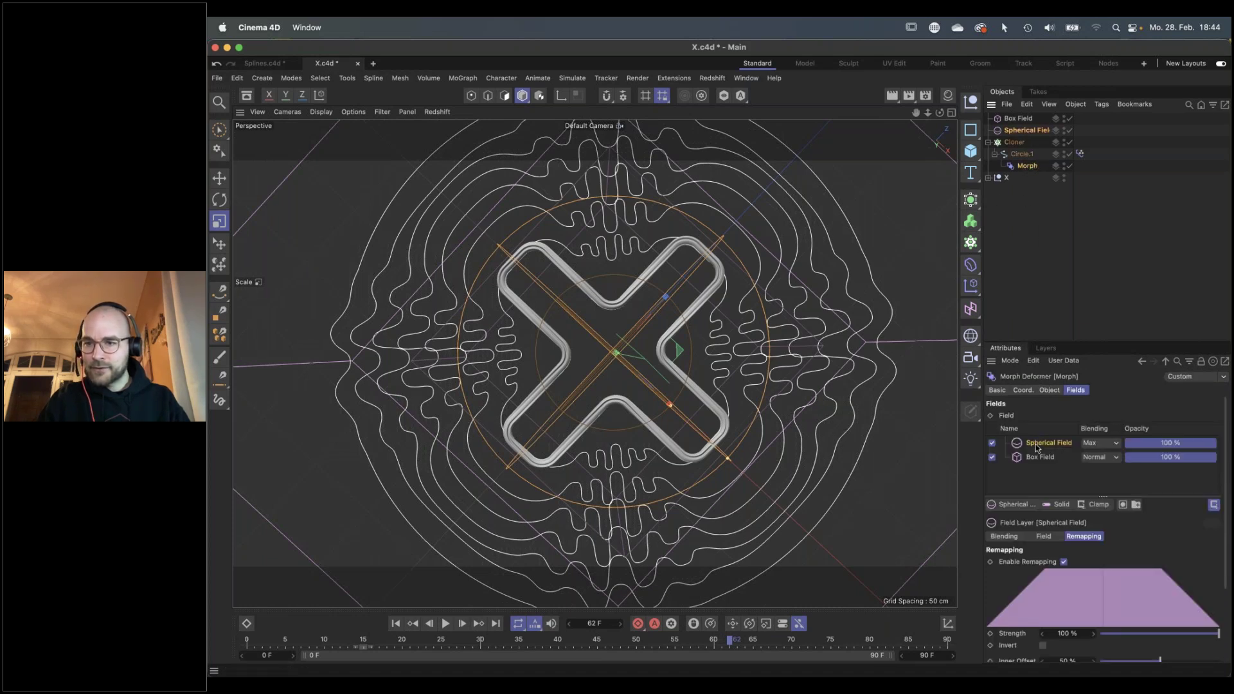
{"action": "left_click", "coordinate": [1098, 444]}
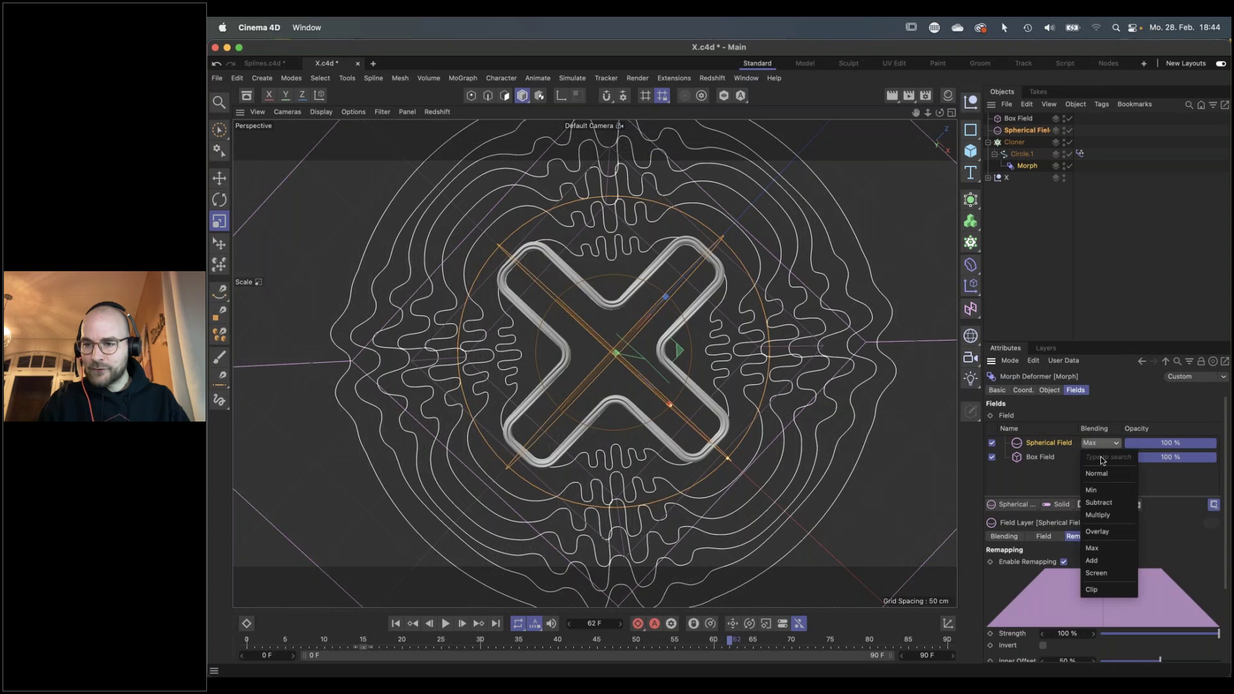
{"action": "left_click", "coordinate": [1109, 516]}
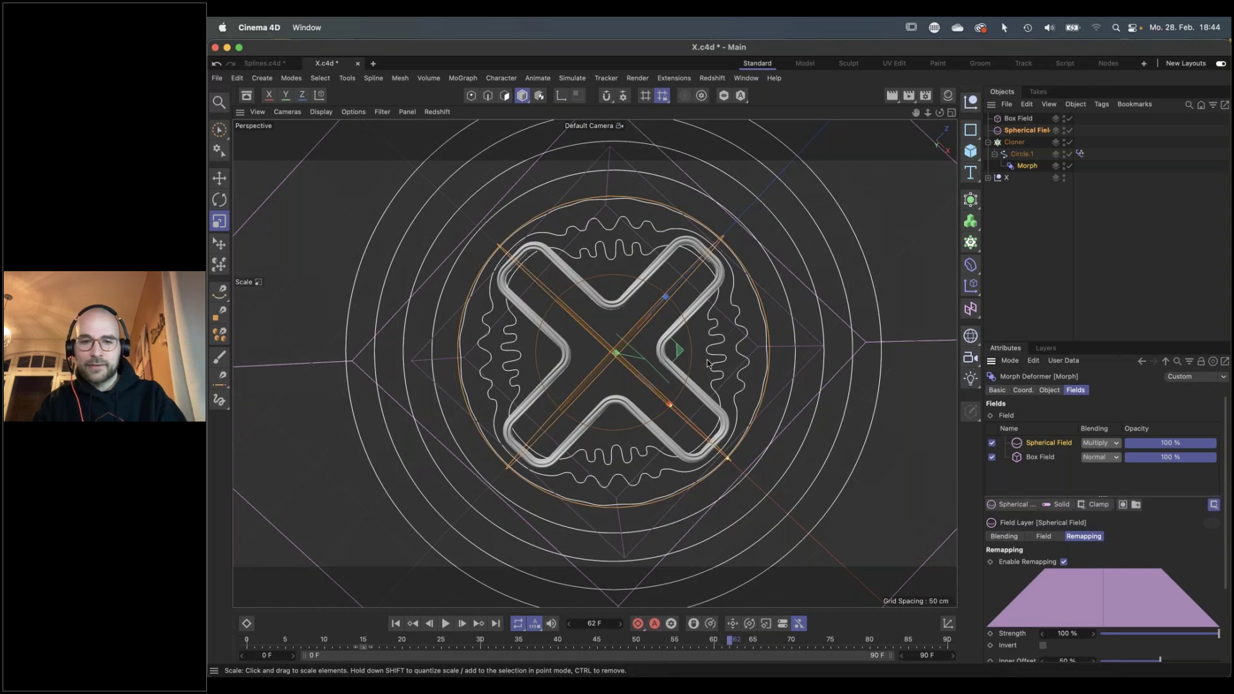
Enlarge the Spherical Field to a size of about 201 cm
{"action": "left_click_drag", "start_coordinate": [707, 364], "coordinate": [894, 360]}
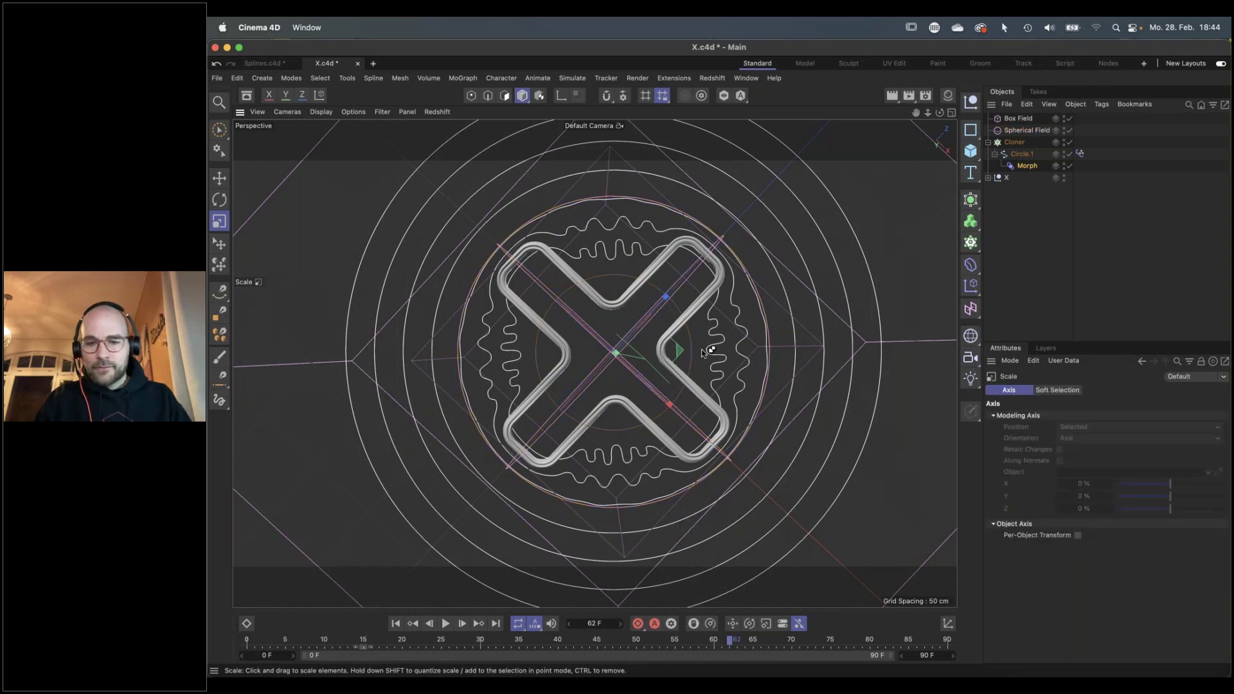
{"action": "left_click", "coordinate": [1024, 131]}
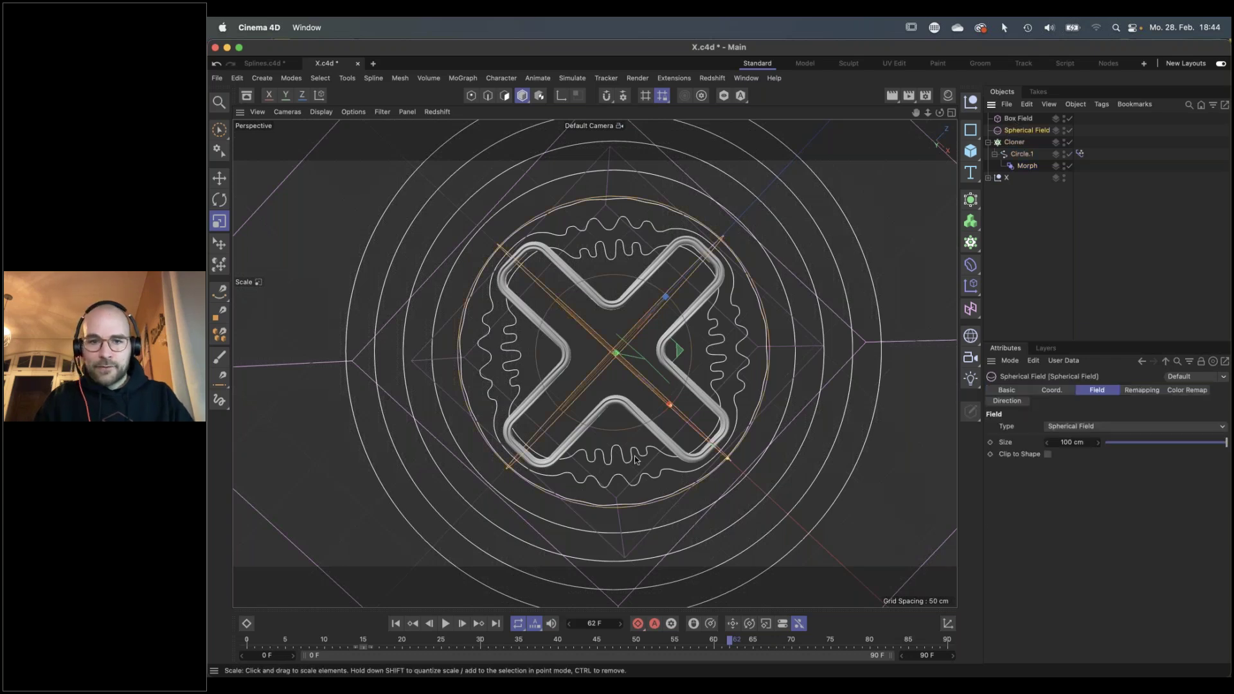
{"action": "left_click_drag", "start_coordinate": [636, 459], "coordinate": [726, 360]}
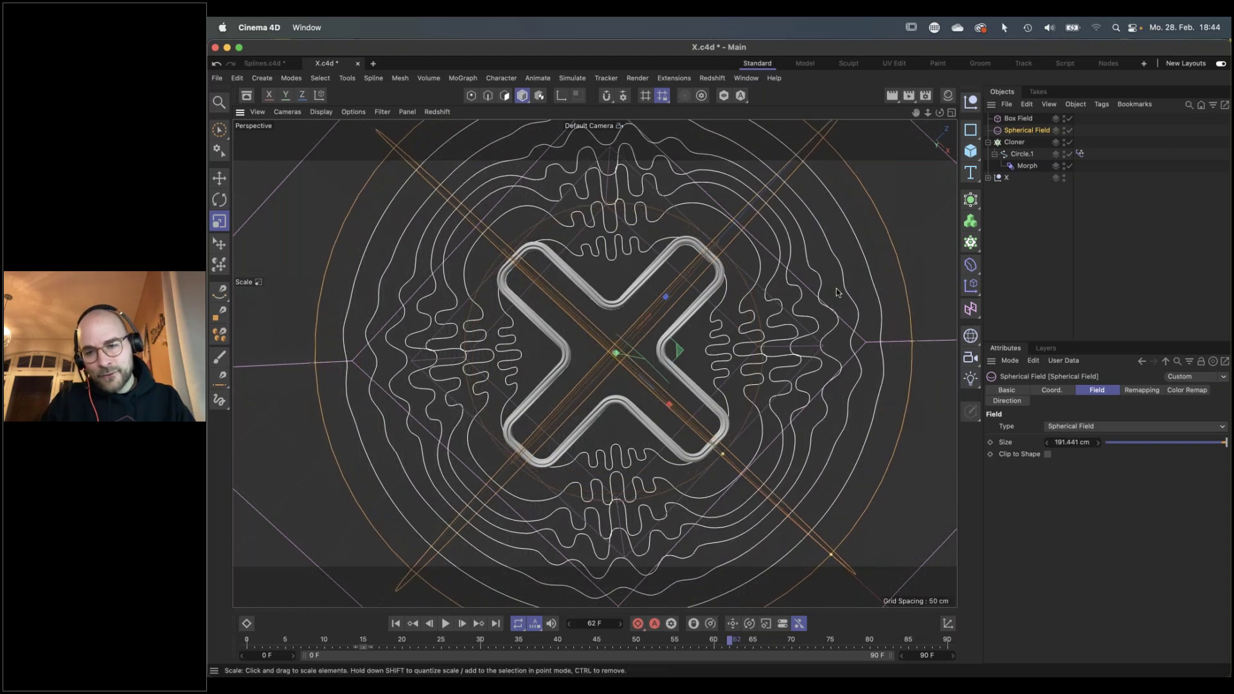
{"action": "left_click_drag", "start_coordinate": [746, 389], "coordinate": [887, 336]}
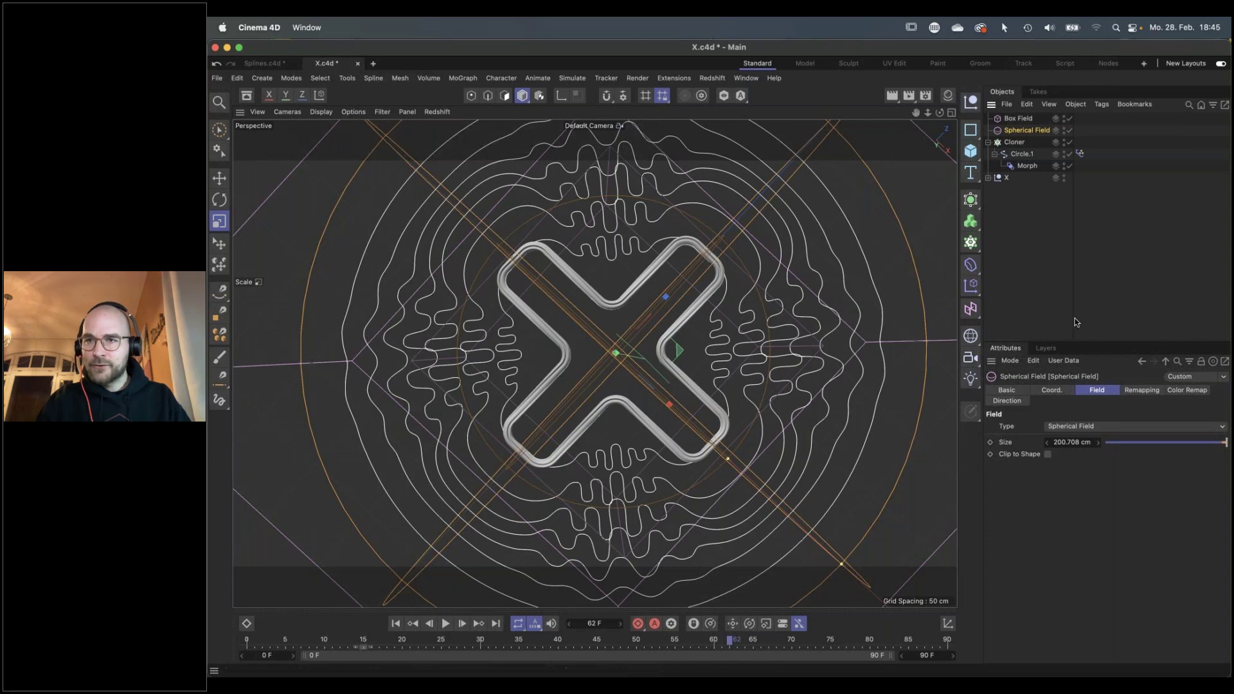
Set the Spherical Field's remapping to 38 % inner offset with a Quadratic contour and a 64 % curve
{"action": "left_click", "coordinate": [1142, 391]}
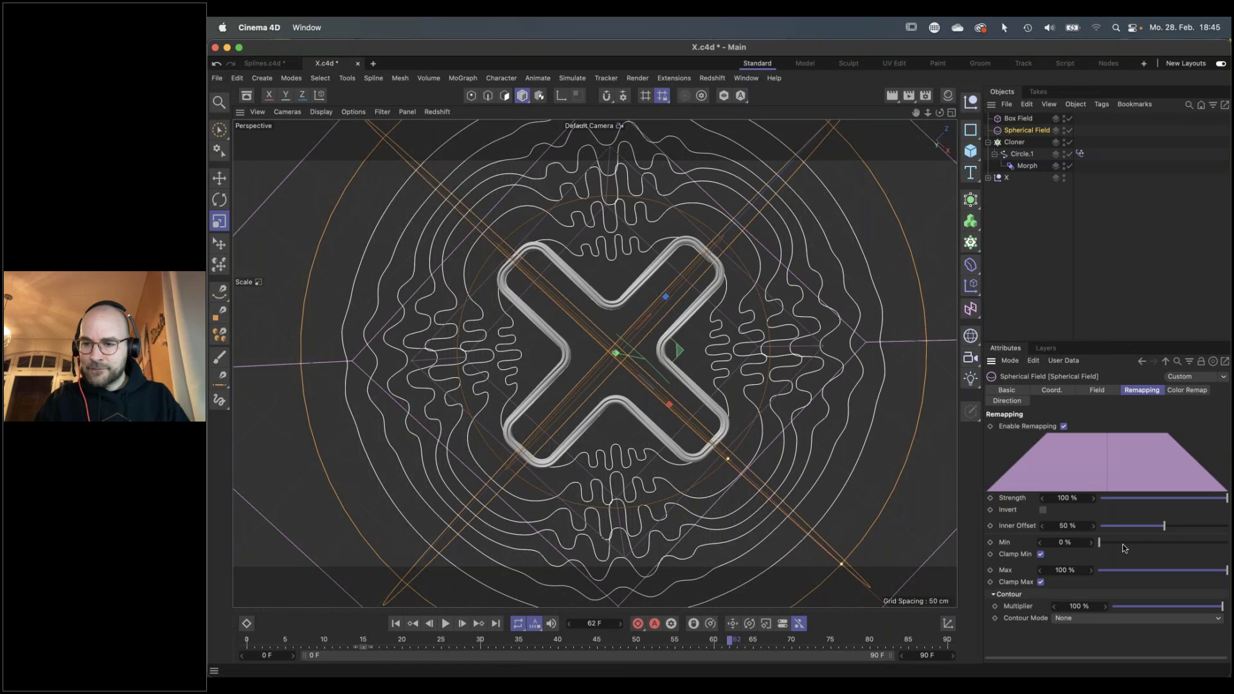
{"action": "left_click_drag", "start_coordinate": [1165, 529], "coordinate": [1150, 534]}
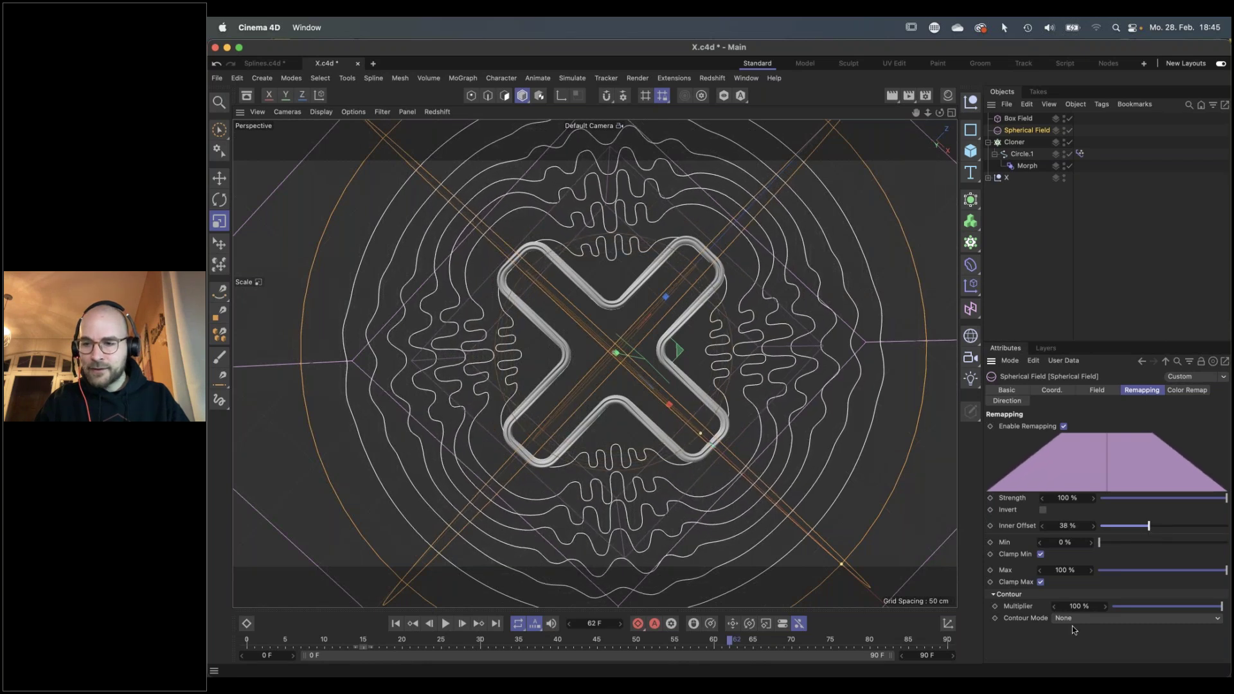
{"action": "left_click", "coordinate": [1061, 620]}
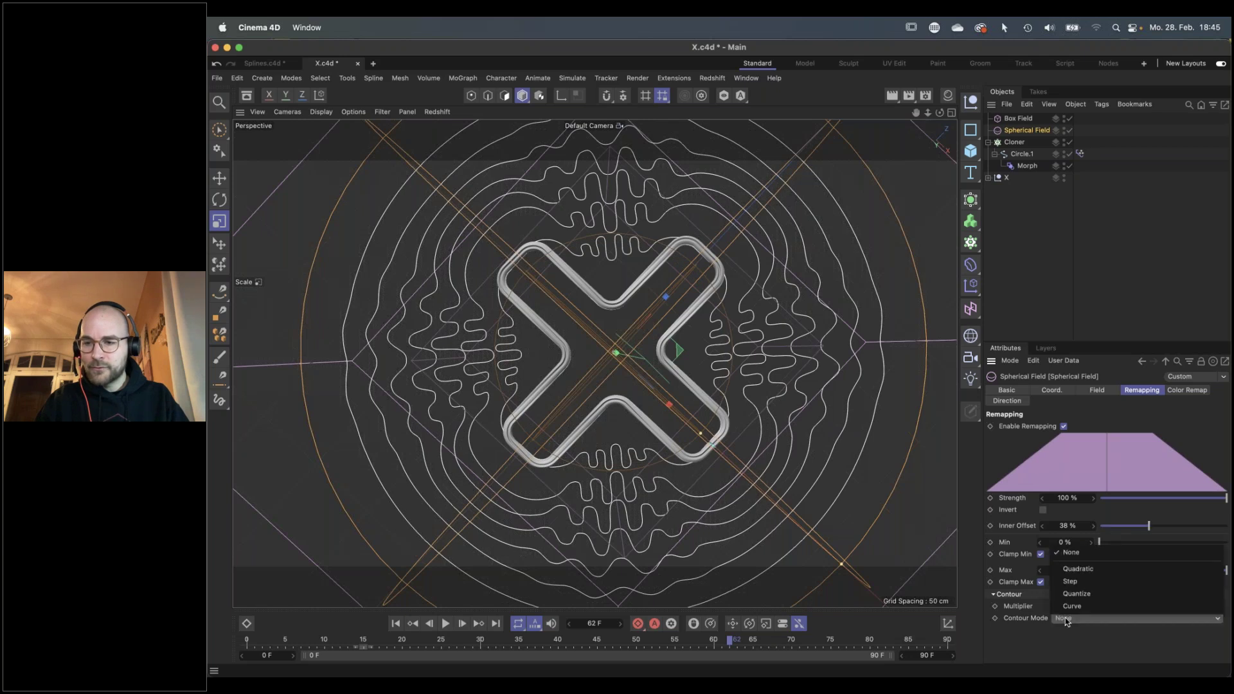
{"action": "left_click", "coordinate": [1080, 570]}
{"action": "left_click_drag", "start_coordinate": [1156, 632], "coordinate": [1203, 632]}
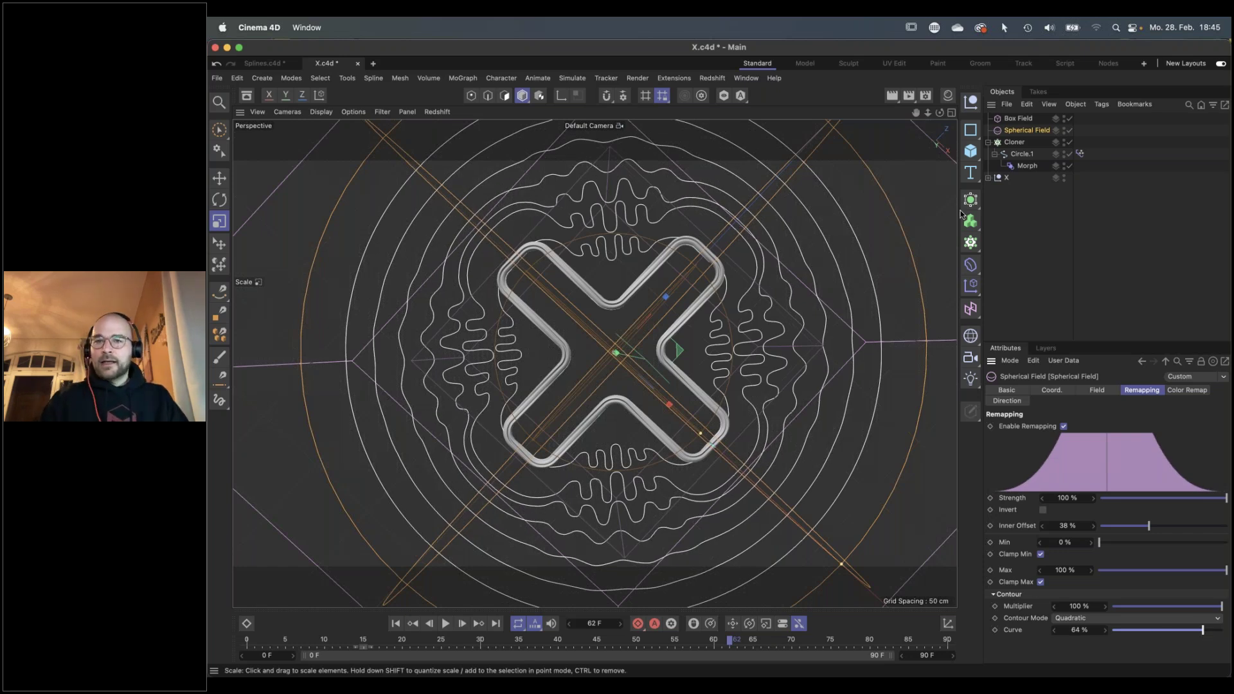
Hide the Box Field and Spherical Field in the viewport and scrub back to frame 27
{"action": "left_click", "coordinate": [1022, 214]}
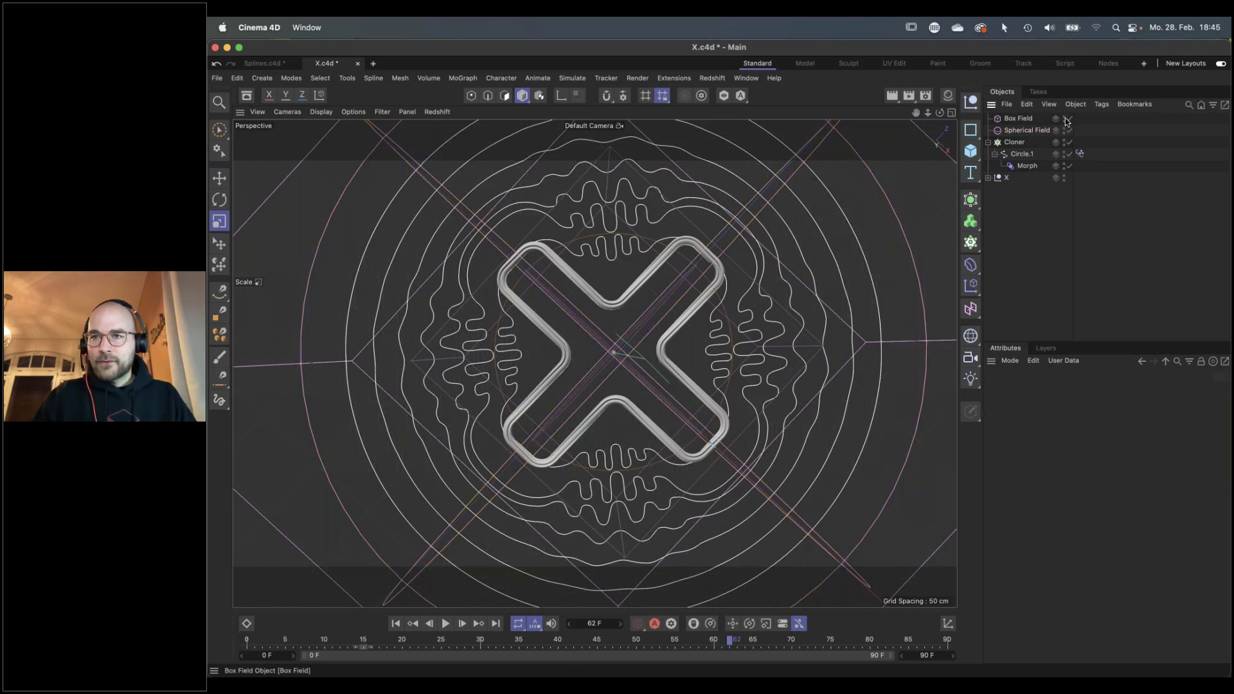
{"action": "left_click_drag", "start_coordinate": [1064, 120], "coordinate": [1068, 127]}
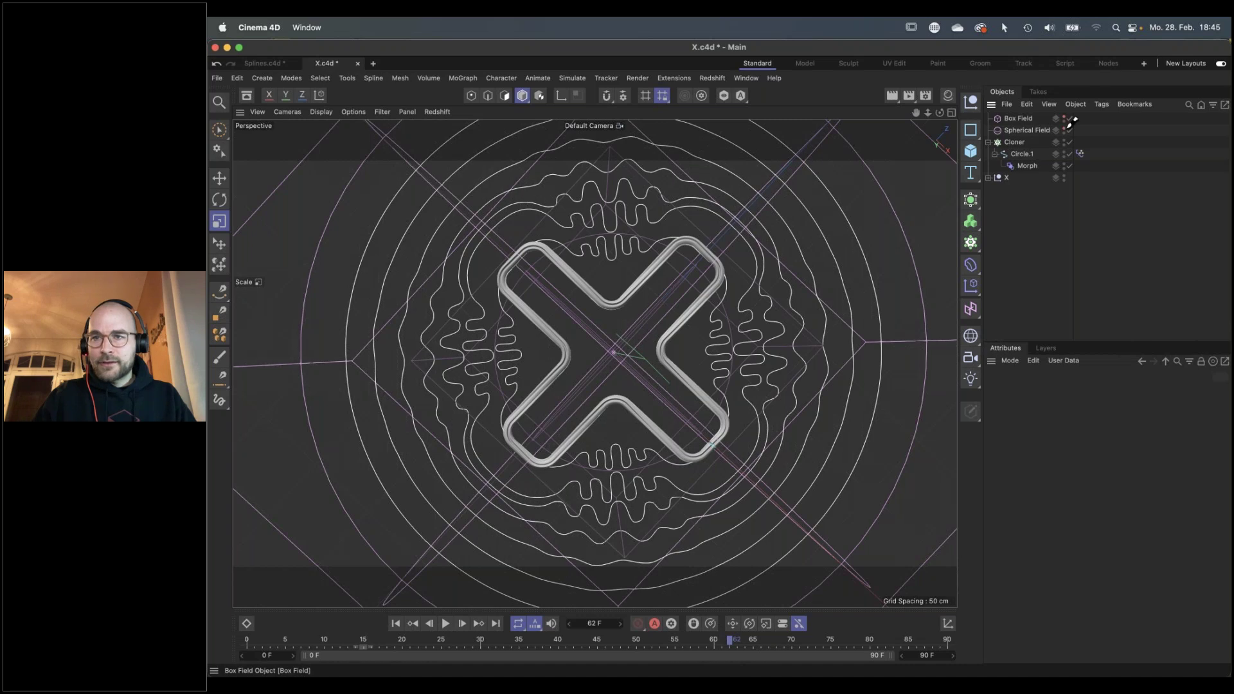
{"action": "left_click", "coordinate": [545, 641]}
{"action": "left_click_drag", "start_coordinate": [490, 645], "coordinate": [457, 641]}
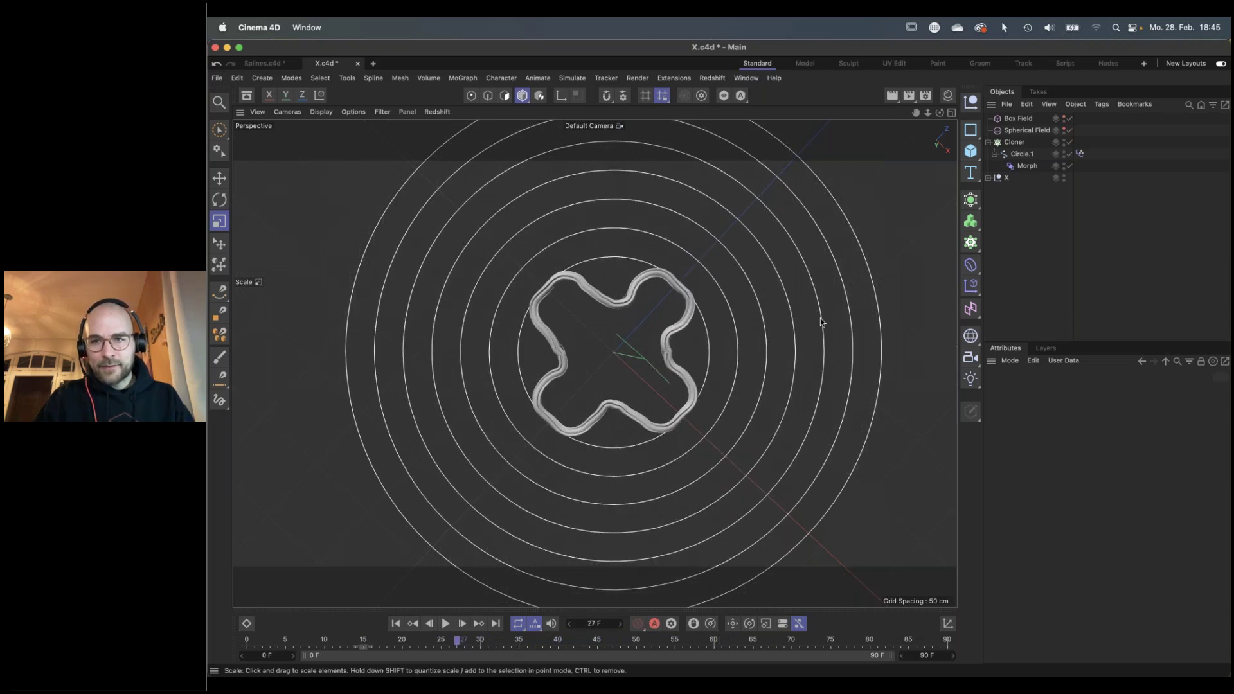
Move the Box Field's first size keyframes to frame 6
{"action": "left_click", "coordinate": [1017, 118]}
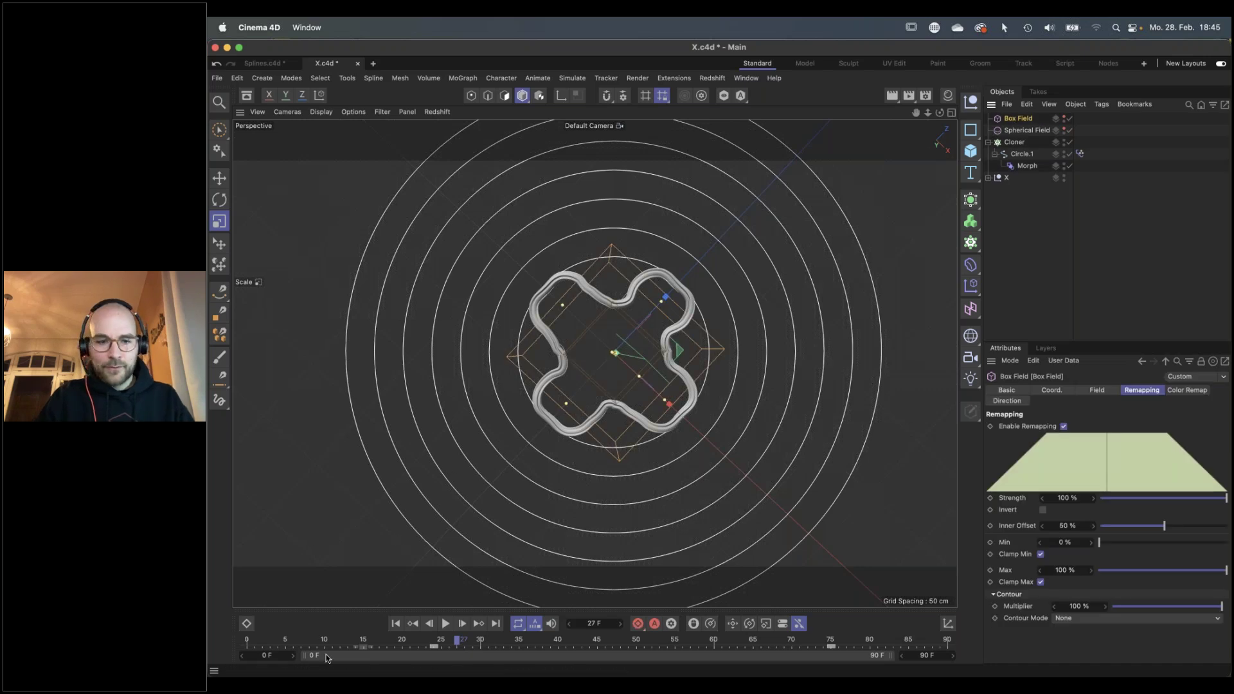
{"action": "left_click", "coordinate": [434, 647]}
{"action": "left_click_drag", "start_coordinate": [431, 646], "coordinate": [574, 653]}
{"action": "left_click", "coordinate": [309, 643]}
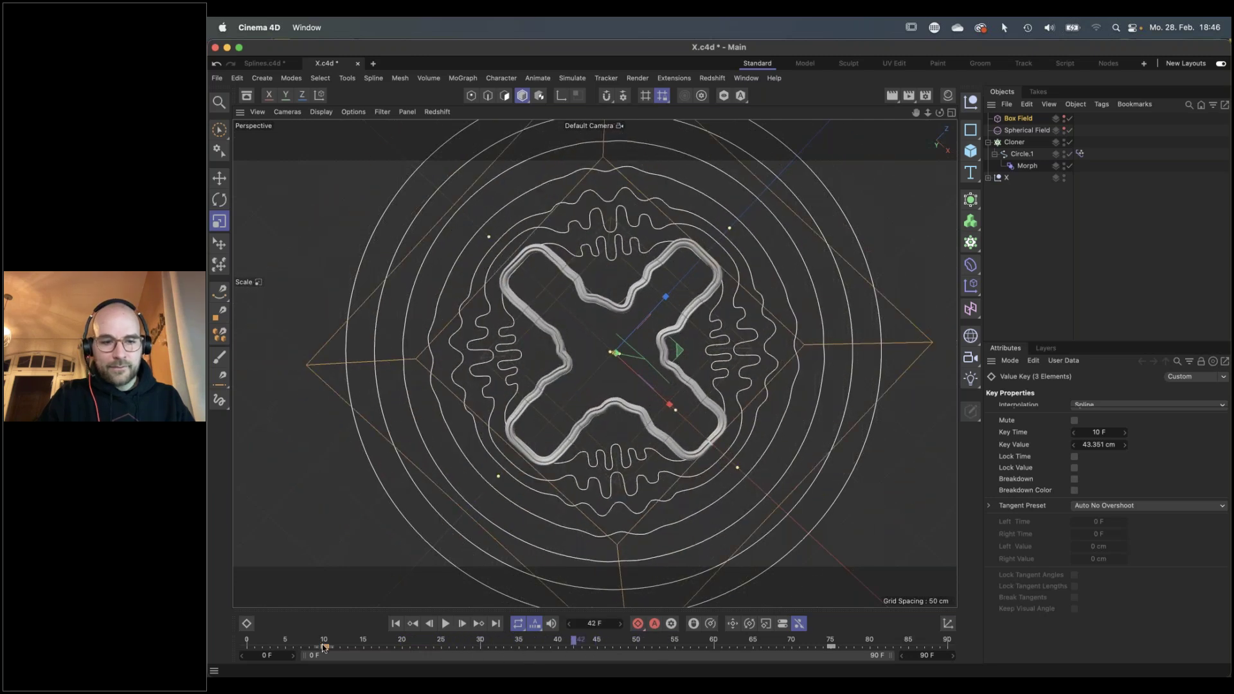
{"action": "left_click_drag", "start_coordinate": [323, 648], "coordinate": [431, 652]}
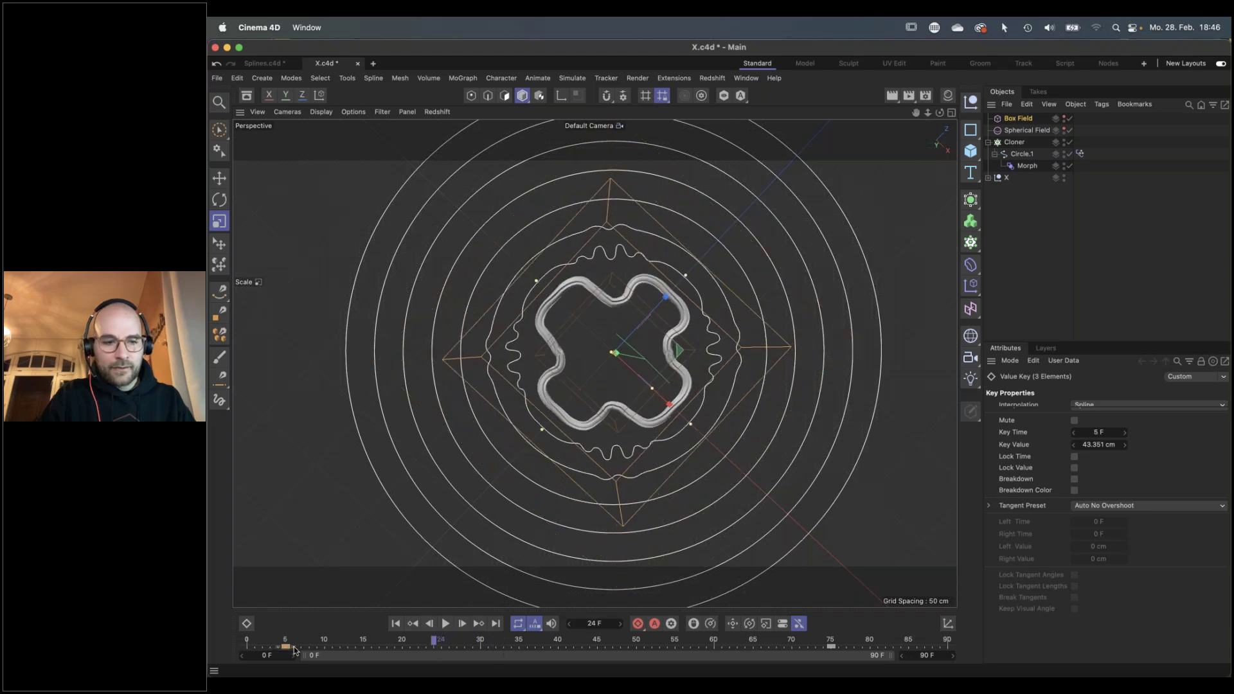
{"action": "mouse_move", "coordinate": [280, 647]}
{"action": "left_mouse_down"}
{"action": "mouse_move", "coordinate": [677, 663]}
{"action": "mouse_move", "coordinate": [707, 651]}
{"action": "left_mouse_up"}
Scrub the animation forward to frame 61 and return to frame 0
{"action": "mouse_move", "coordinate": [633, 660]}
{"action": "left_mouse_down"}
{"action": "mouse_move", "coordinate": [570, 665]}
{"action": "mouse_move", "coordinate": [760, 673]}
{"action": "mouse_move", "coordinate": [574, 667]}
{"action": "mouse_move", "coordinate": [721, 669]}
{"action": "left_mouse_up"}
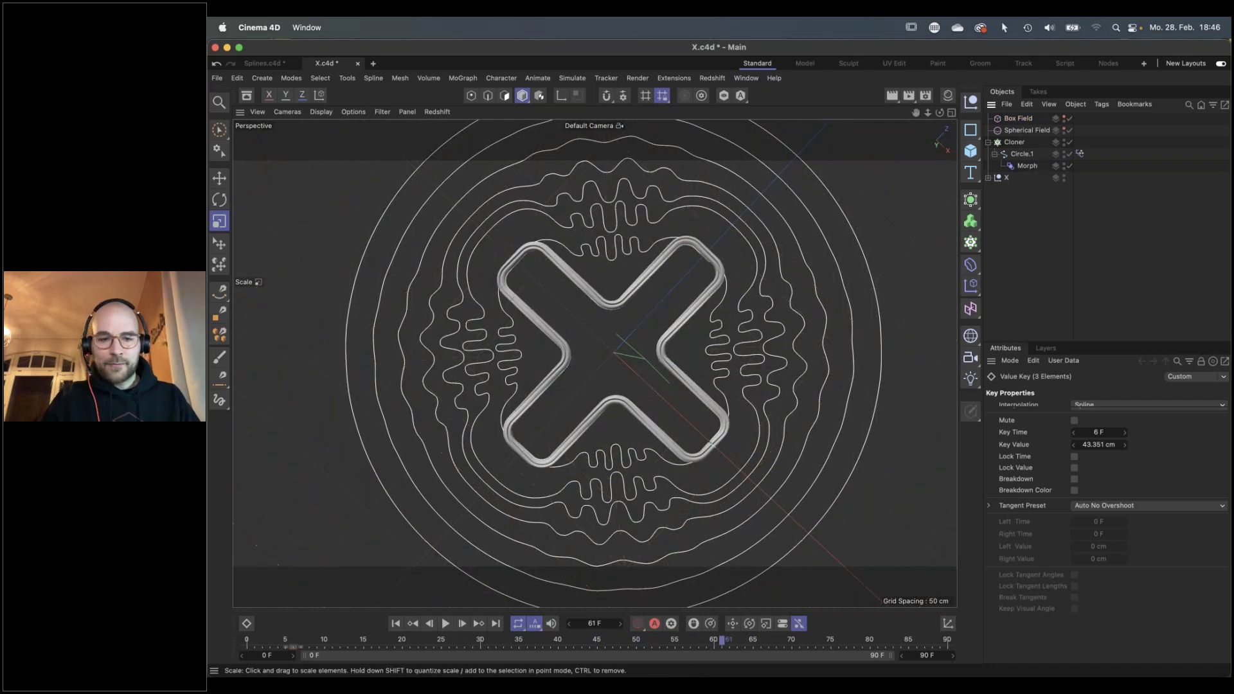
{"action": "left_click", "coordinate": [290, 642]}
{"action": "left_click_drag", "start_coordinate": [272, 642], "coordinate": [246, 641]}
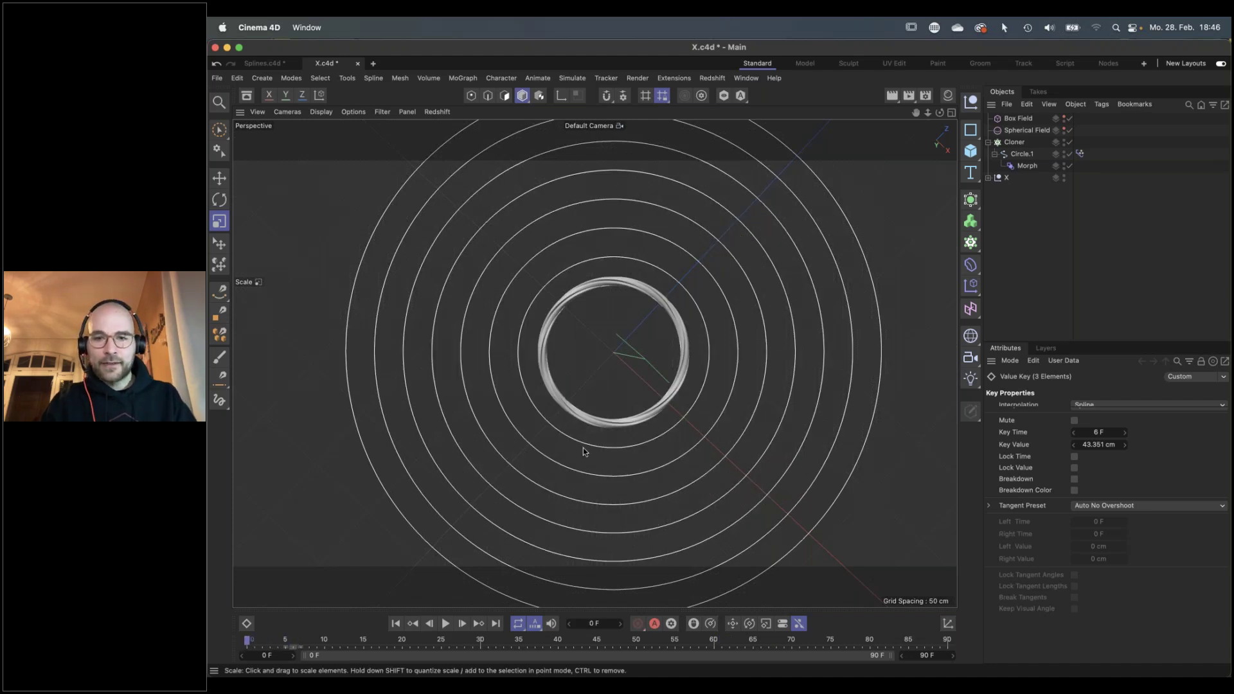
Switch to QuickTime Player, scrub the reference clip to examine how its wavy rings form, and return to Cinema 4D
{"action": "key", "text": "super+Tab"}
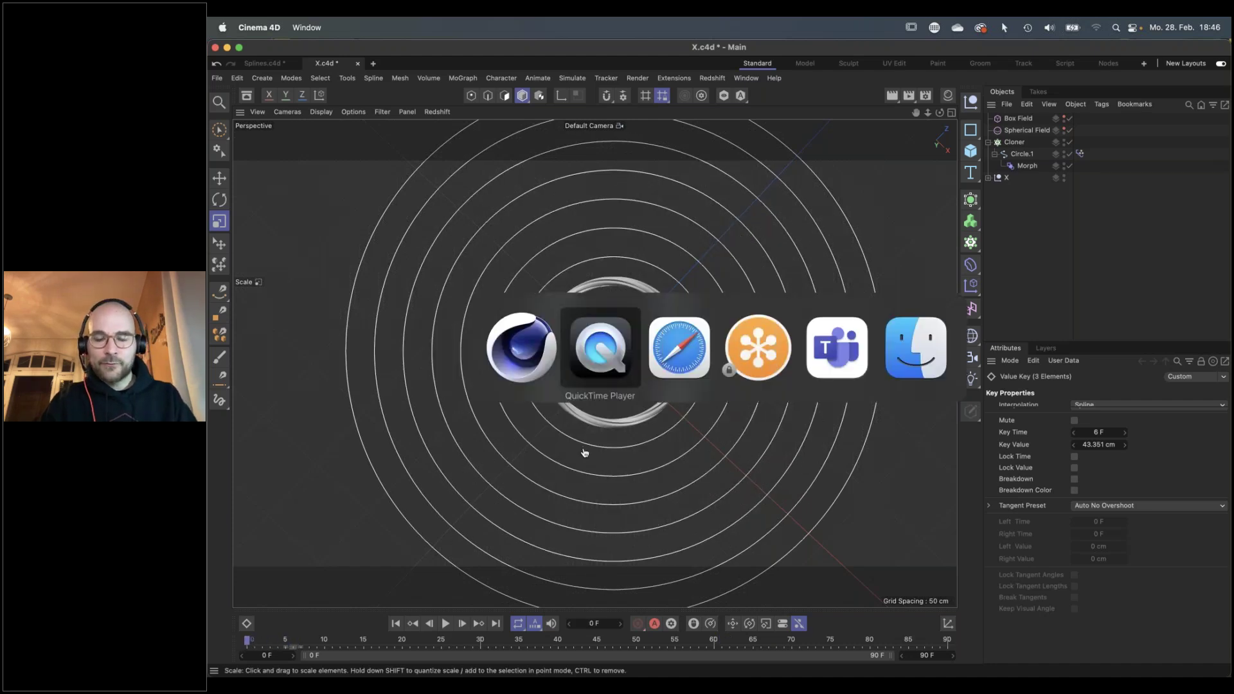
{"action": "left_click", "coordinate": [605, 361]}
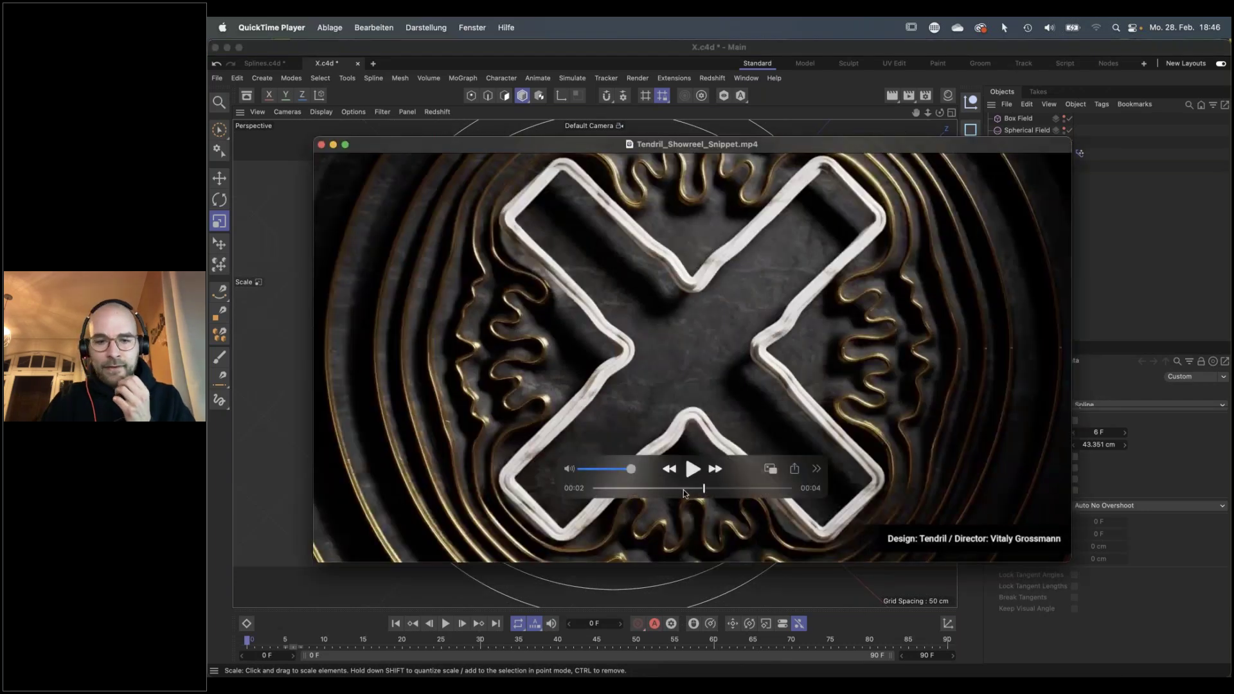
{"action": "left_click_drag", "start_coordinate": [685, 487], "coordinate": [682, 484]}
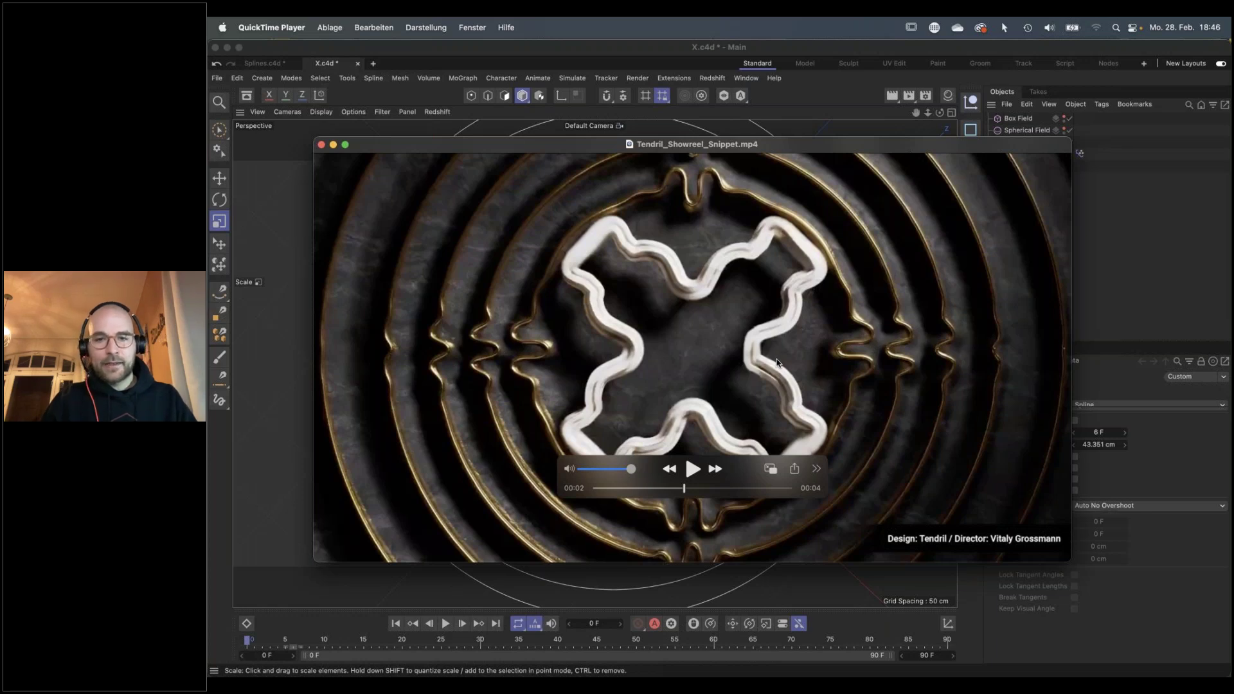
{"action": "key", "text": "super+q"}
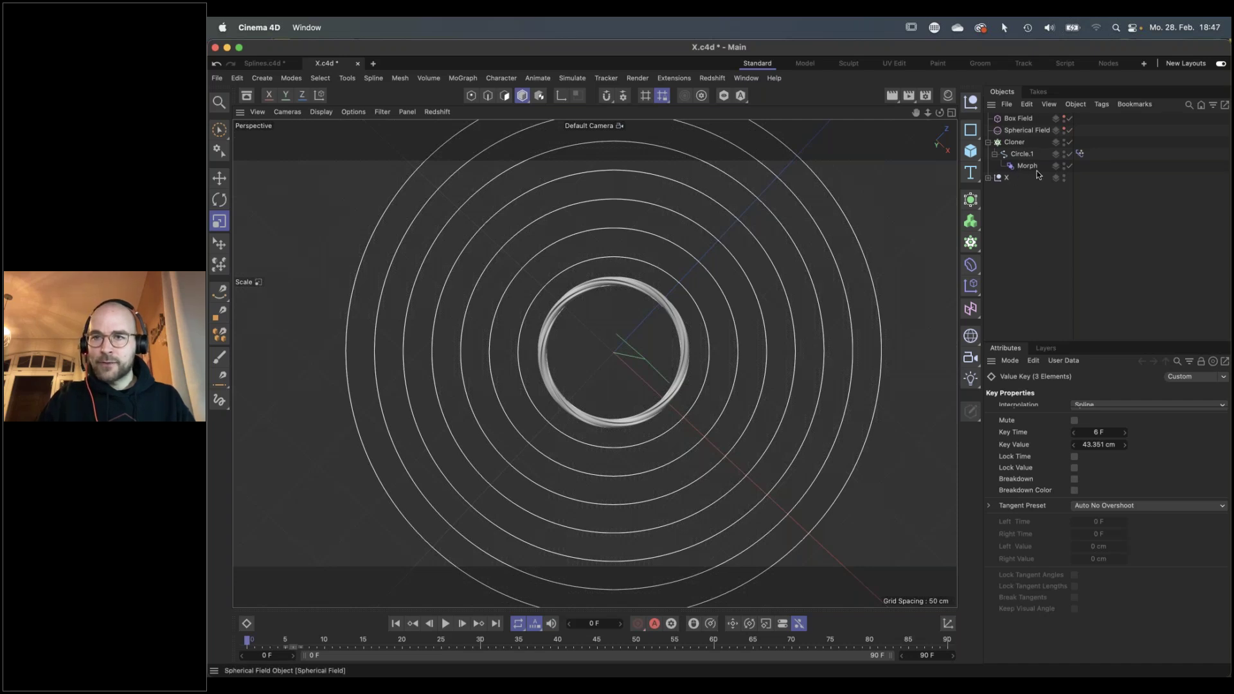
Create a Radial Field and add it to the Morph deformer's field list
{"action": "left_click", "coordinate": [972, 311]}
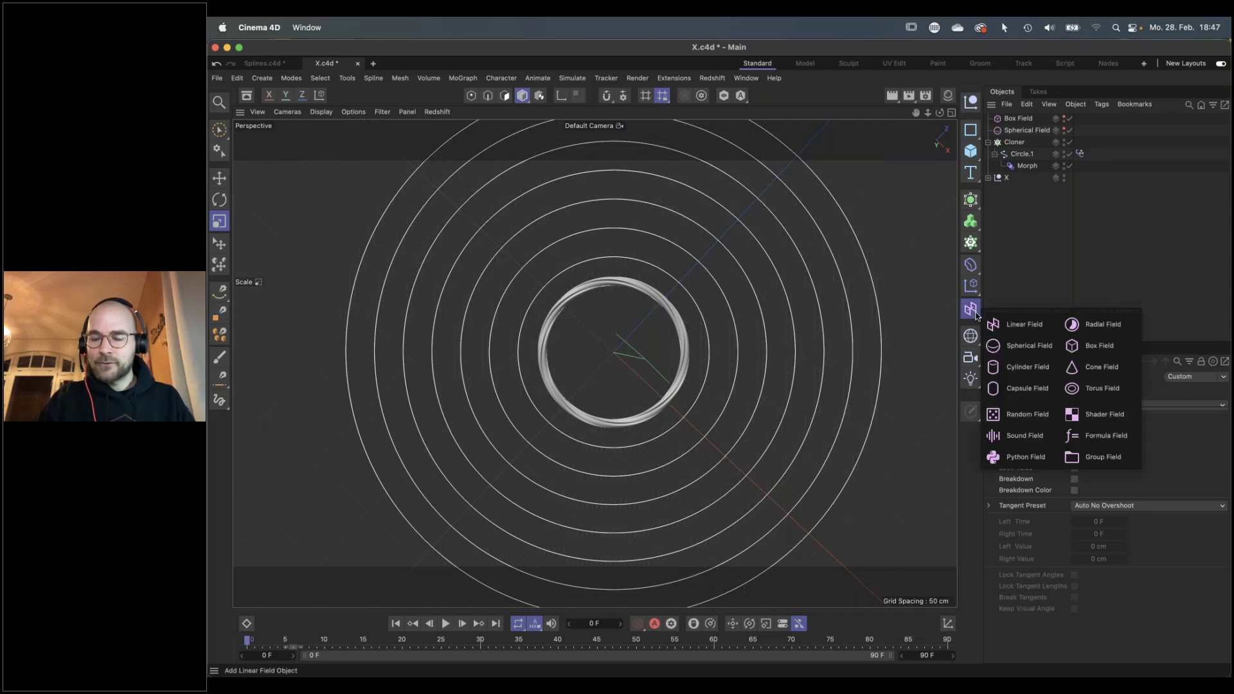
{"action": "left_click", "coordinate": [1097, 326]}
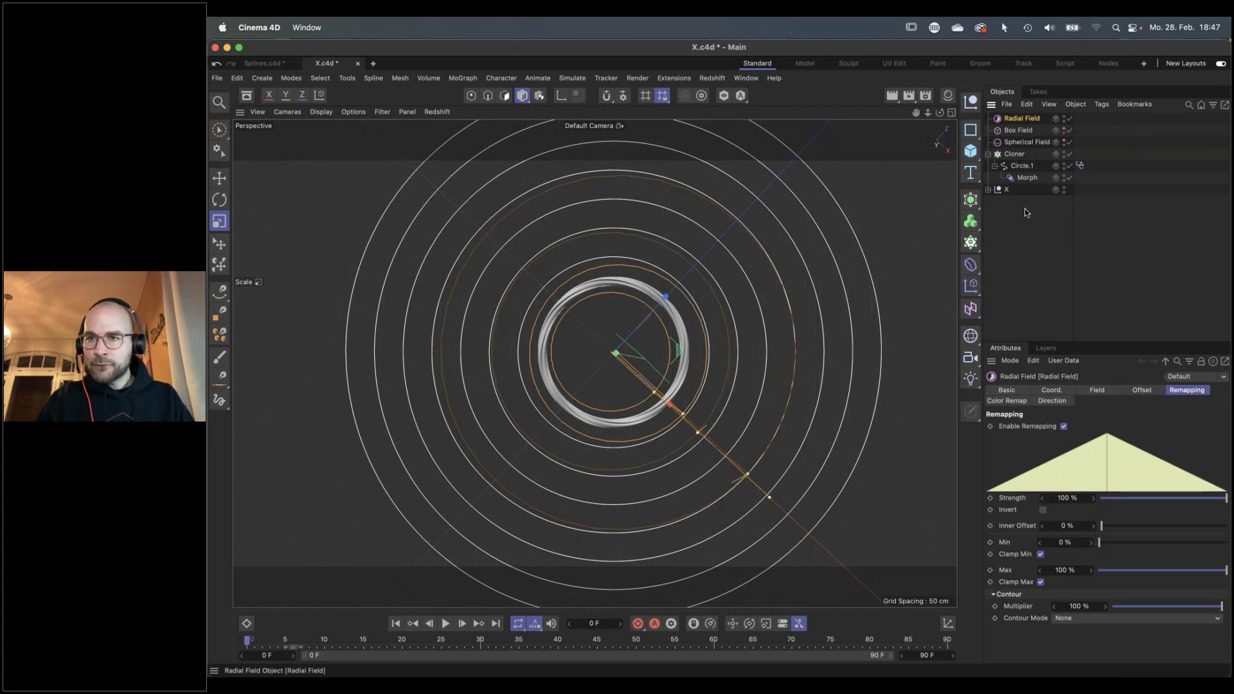
{"action": "left_click", "coordinate": [1027, 178]}
{"action": "mouse_move", "coordinate": [1022, 118]}
{"action": "left_mouse_down"}
{"action": "mouse_move", "coordinate": [1072, 368]}
{"action": "mouse_move", "coordinate": [1048, 442]}
{"action": "left_mouse_up"}
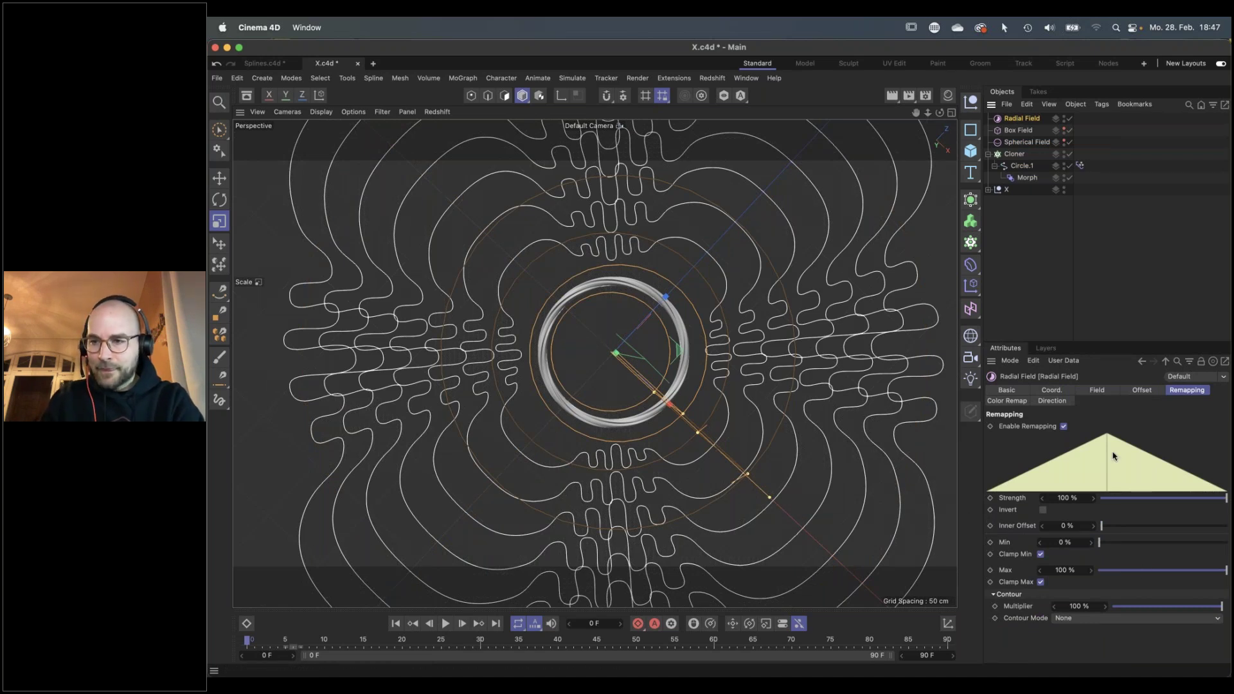
Set the Radial Field's end transition to 360° and its iterations to 2
{"action": "left_click", "coordinate": [1096, 390]}
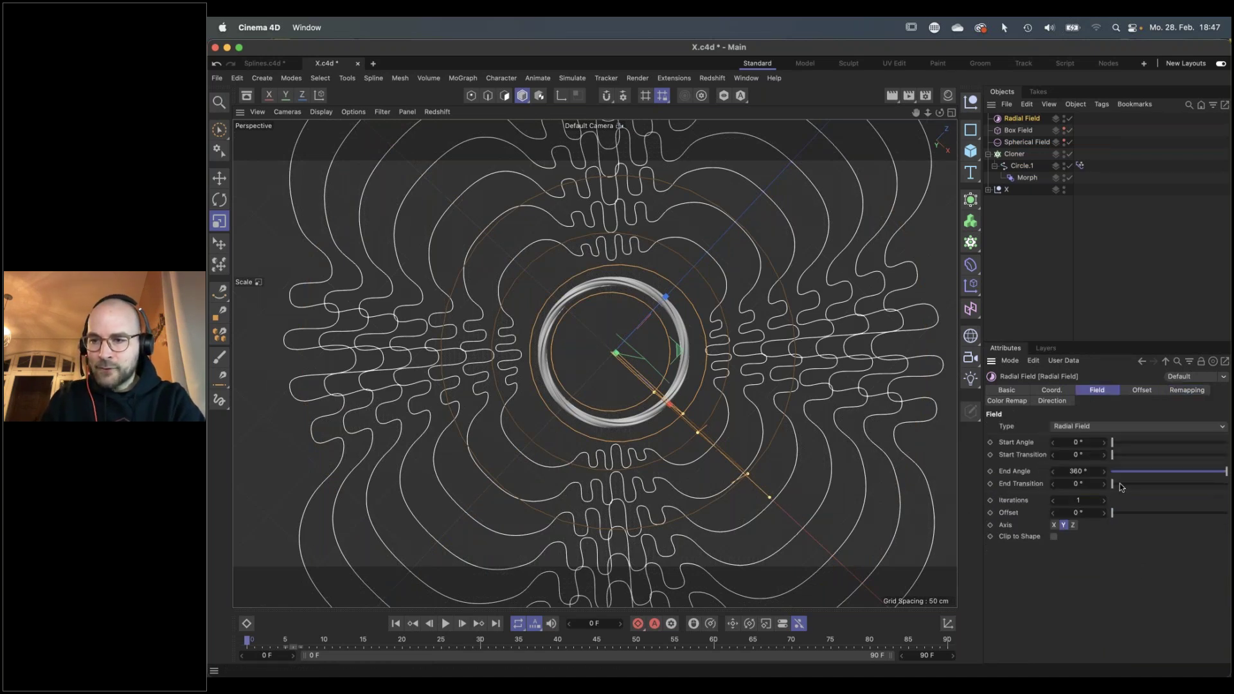
{"action": "left_click_drag", "start_coordinate": [1120, 484], "coordinate": [1169, 487]}
{"action": "key", "text": "super+z"}
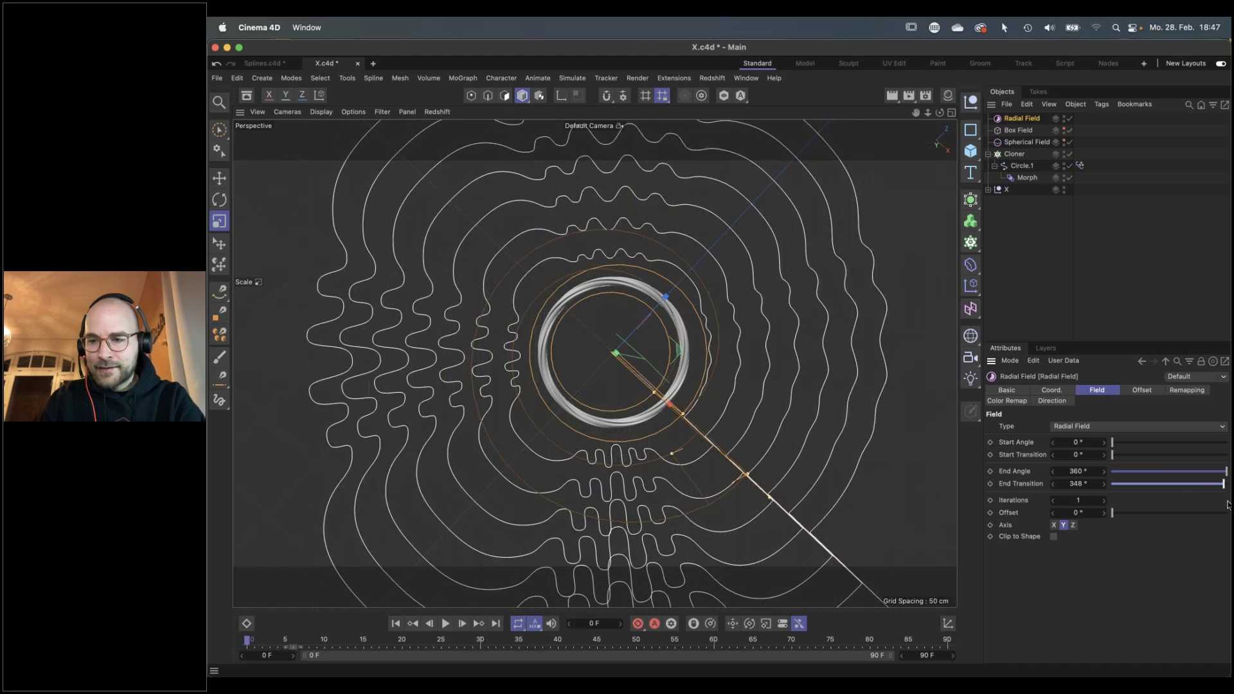
{"action": "left_click", "coordinate": [1080, 500]}
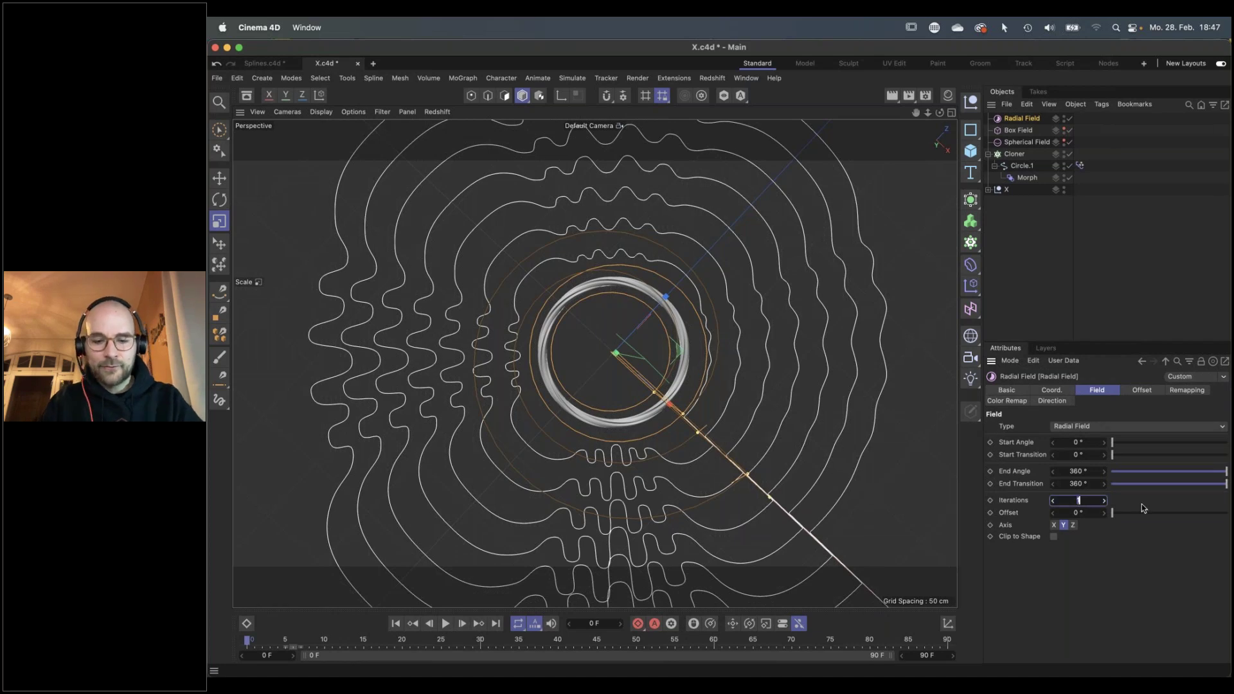
{"action": "type", "text": "2"}
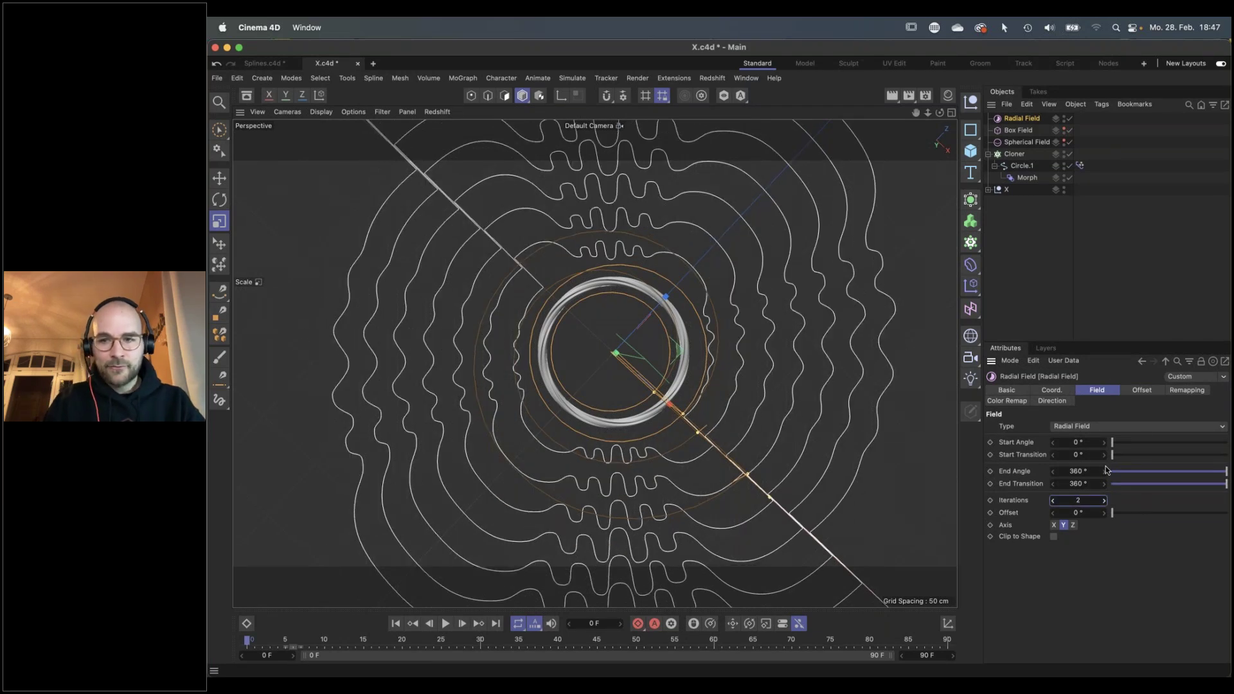
Increase the Radial Field's iterations to 4, keeping the end transition at 360°
{"action": "mouse_move", "coordinate": [1224, 487]}
{"action": "left_mouse_down"}
{"action": "mouse_move", "coordinate": [1120, 487]}
{"action": "mouse_move", "coordinate": [1190, 503]}
{"action": "mouse_move", "coordinate": [1121, 503]}
{"action": "mouse_move", "coordinate": [1228, 505]}
{"action": "left_mouse_up"}
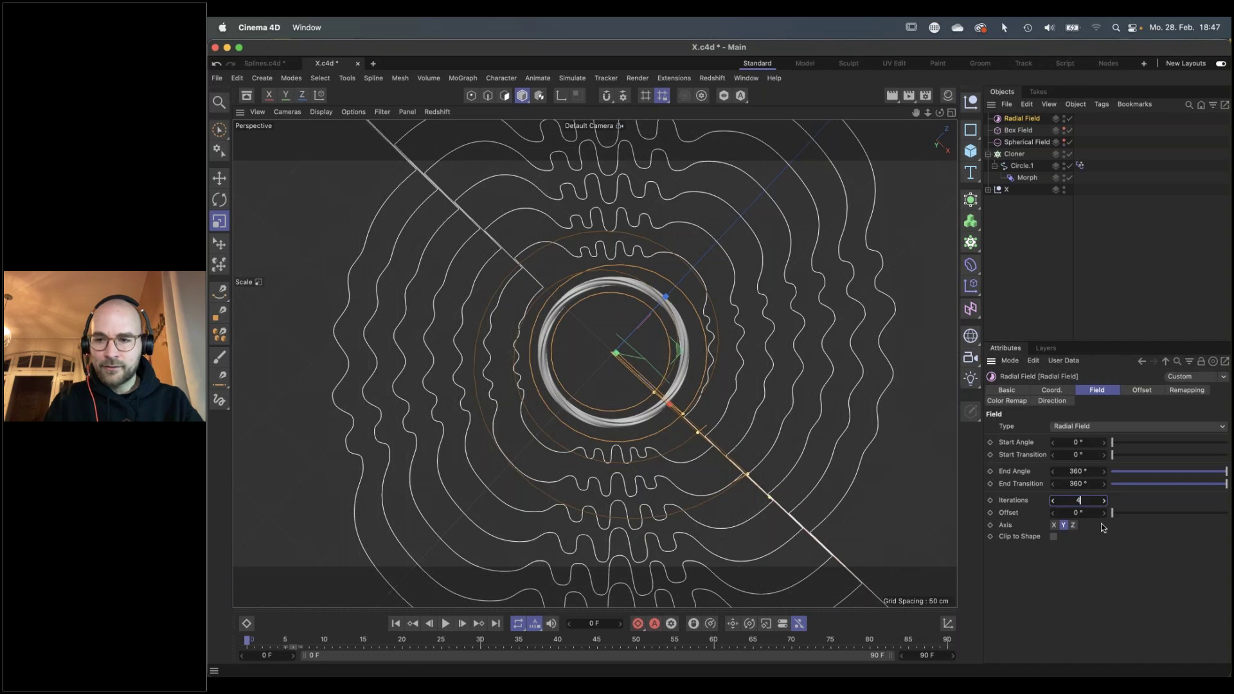
{"action": "type", "text": "4"}
{"action": "key", "text": "Return"}
{"action": "mouse_move", "coordinate": [1215, 484]}
{"action": "left_mouse_down"}
{"action": "mouse_move", "coordinate": [1120, 491]}
{"action": "mouse_move", "coordinate": [1206, 502]}
{"action": "mouse_move", "coordinate": [1109, 503]}
{"action": "mouse_move", "coordinate": [1226, 519]}
{"action": "left_mouse_up"}
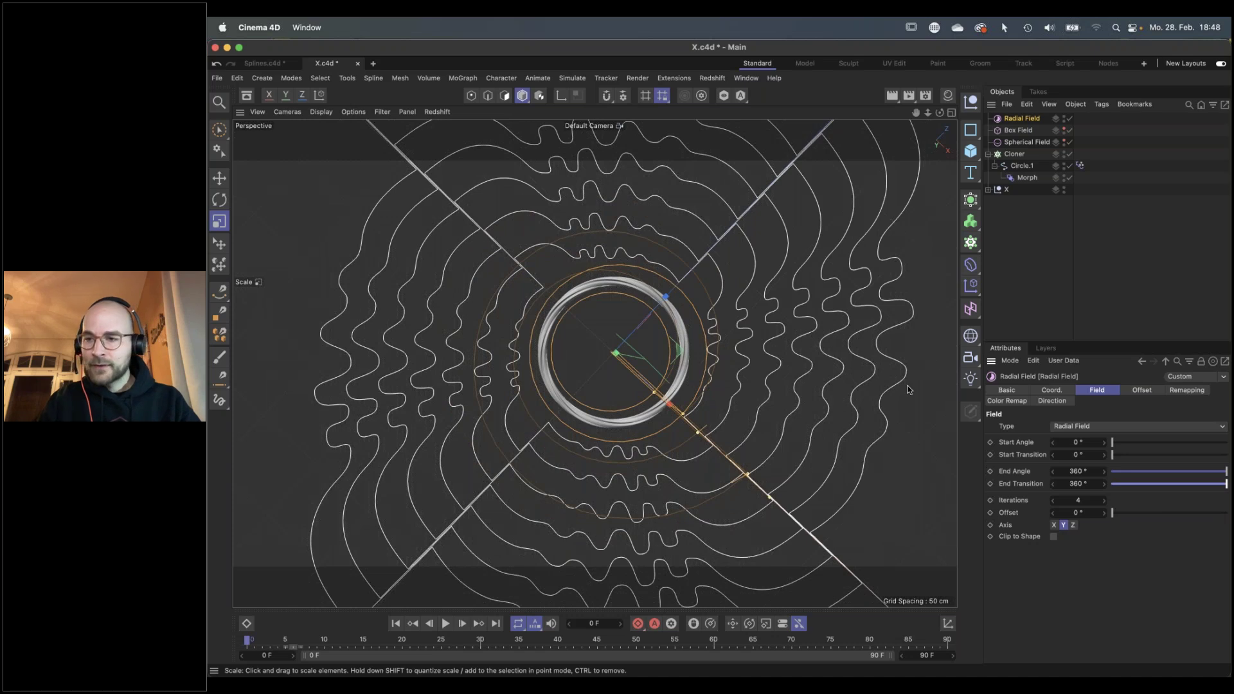
Set the contour mode of the Radial Field's remapping to Curve
{"action": "left_click", "coordinate": [1183, 390]}
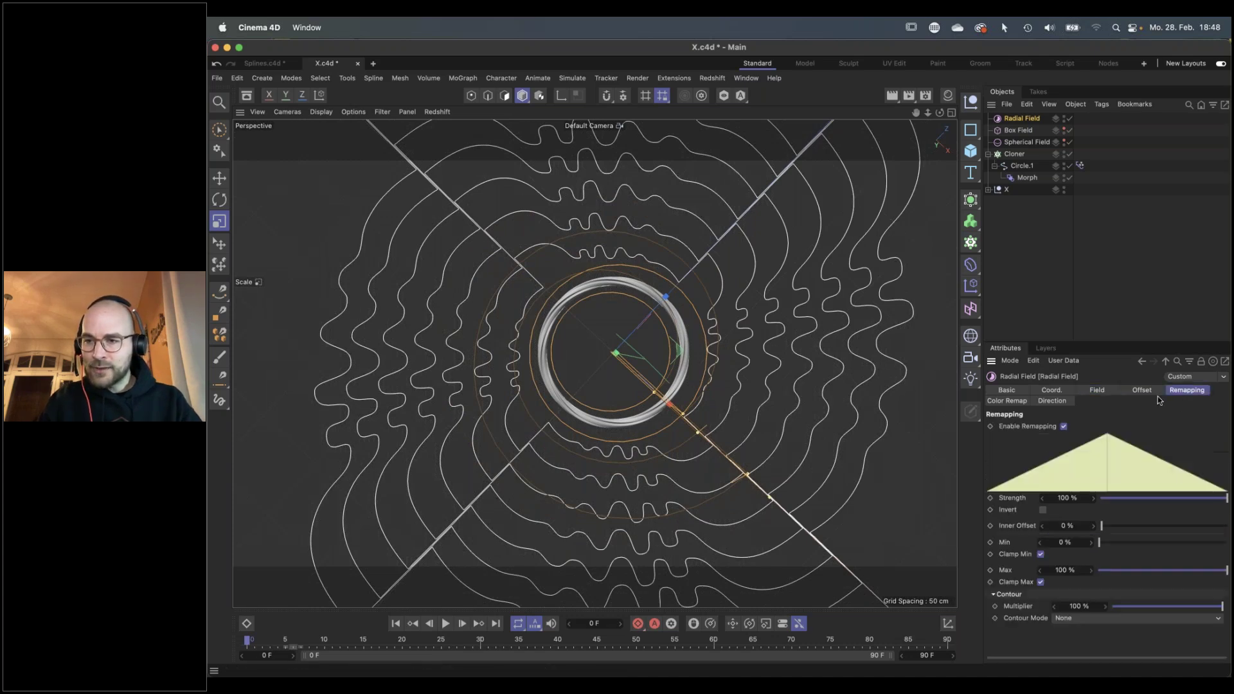
{"action": "left_click", "coordinate": [1078, 622]}
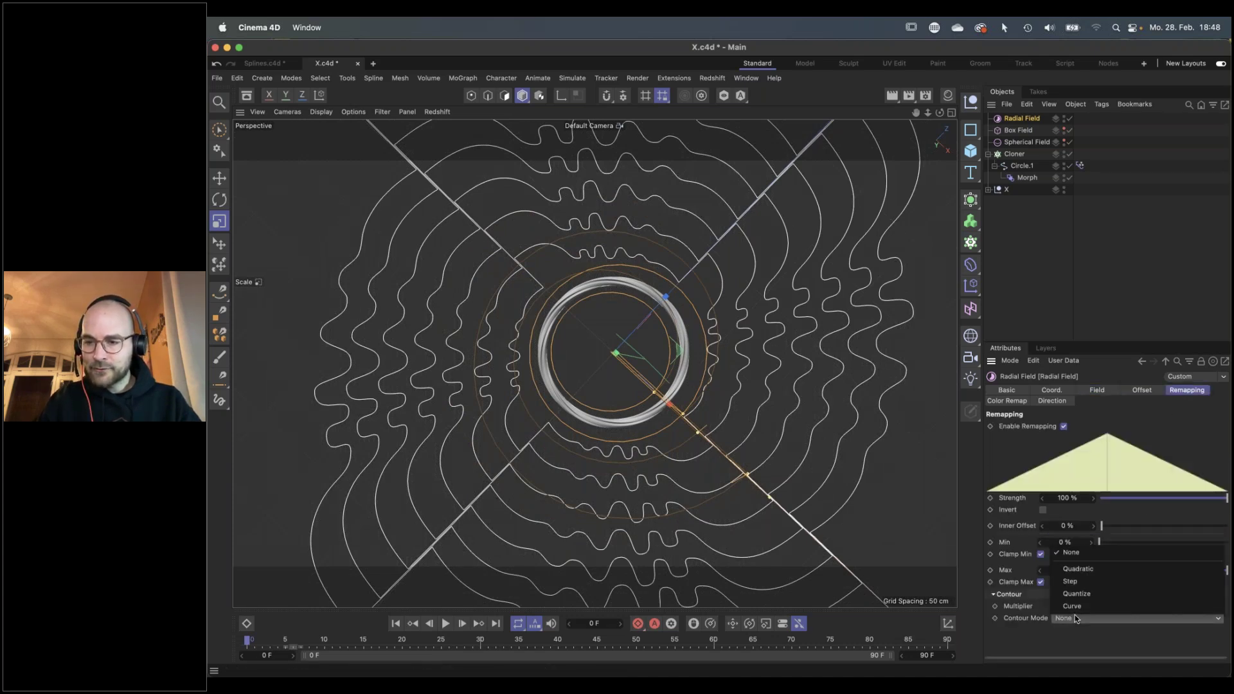
{"action": "left_click", "coordinate": [1078, 608]}
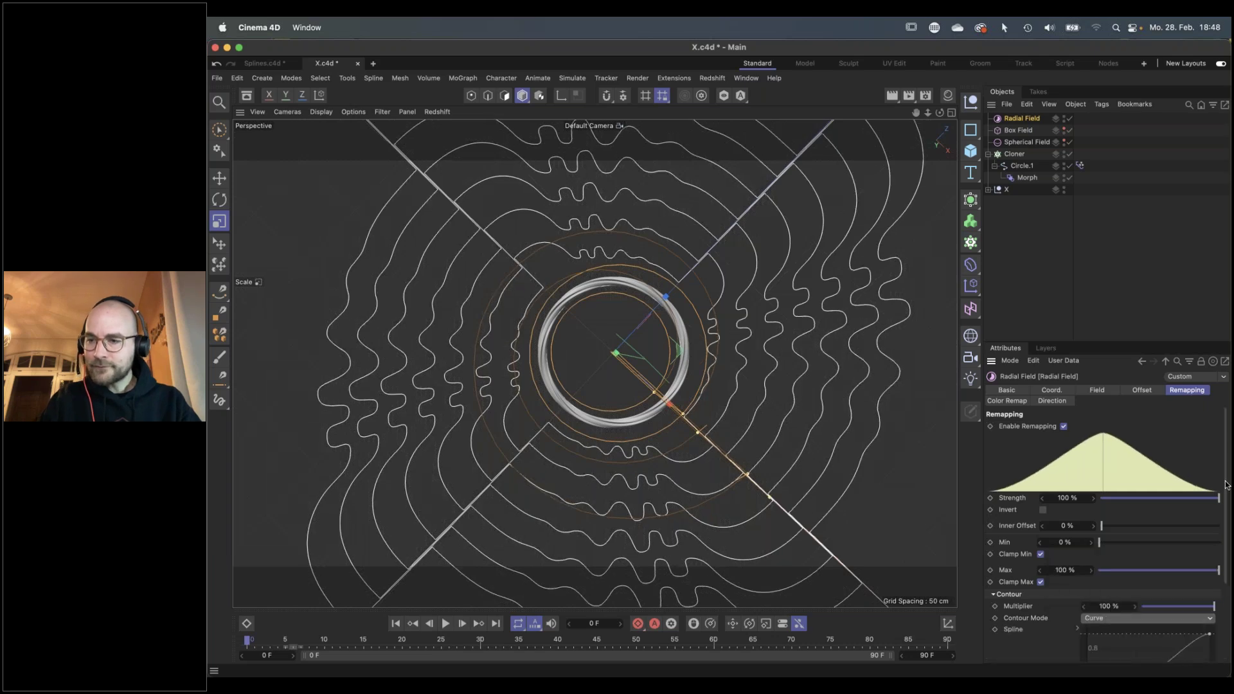
Reshape the Radial Field's contour curve into a narrow peak near its middle, falling to zero on both sides
{"action": "scroll", "coordinate": [1219, 500], "scroll_direction": "down", "scroll_amount": 4}
{"action": "mouse_move", "coordinate": [1210, 521]}
{"action": "left_mouse_down"}
{"action": "mouse_move", "coordinate": [1218, 611]}
{"action": "mouse_move", "coordinate": [1128, 603]}
{"action": "mouse_move", "coordinate": [1154, 601]}
{"action": "mouse_move", "coordinate": [1152, 555]}
{"action": "left_mouse_up"}
{"action": "left_click", "coordinate": [1086, 598]}
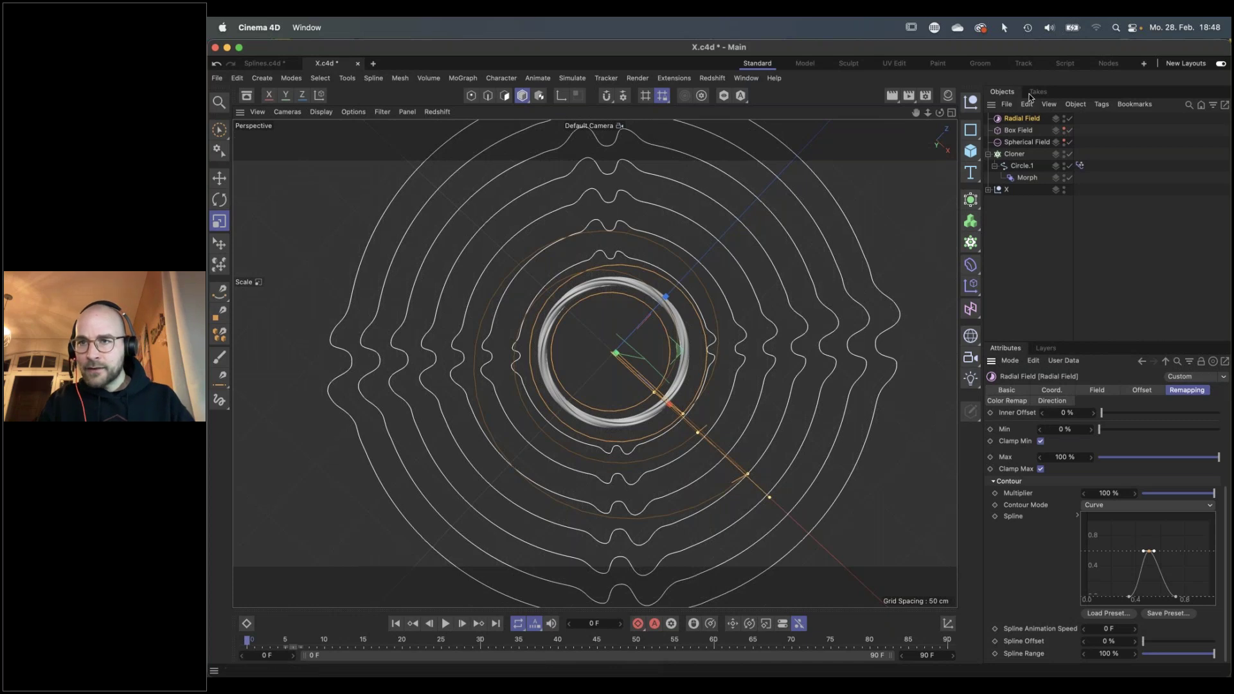
Set the Radial Field's blending to Max in the Morph deformer's field list and preview the animation up to frame 71
{"action": "left_click", "coordinate": [1027, 178]}
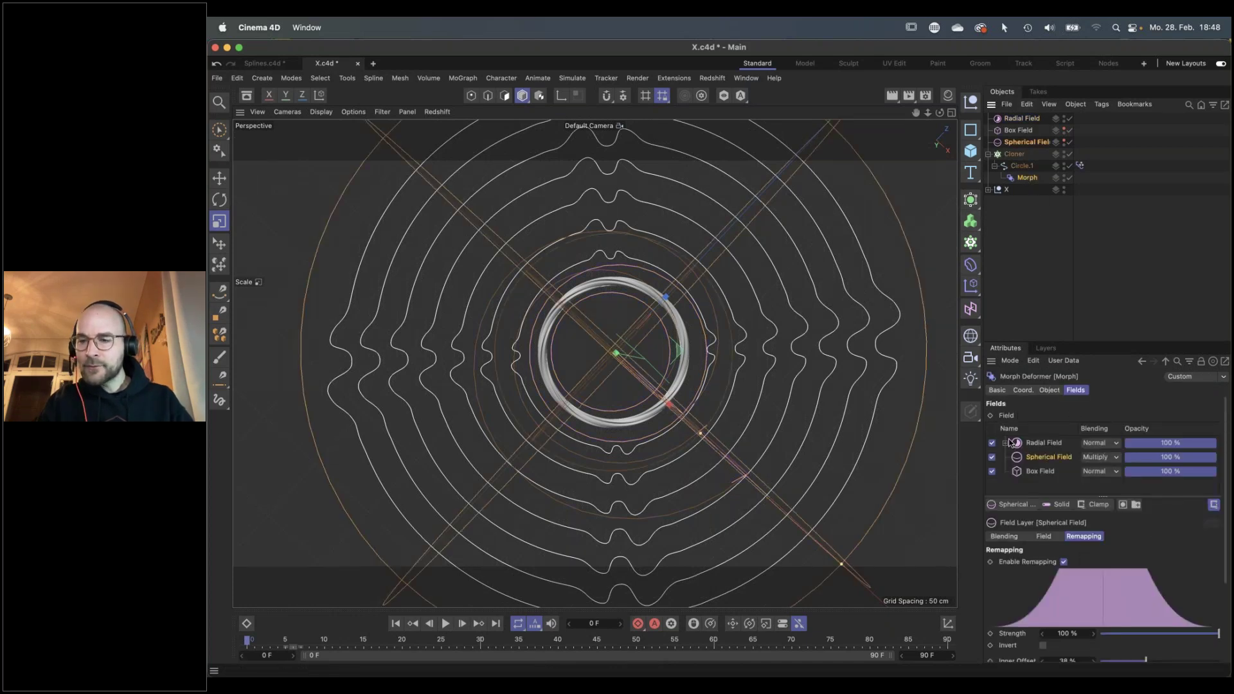
{"action": "left_click", "coordinate": [1096, 444]}
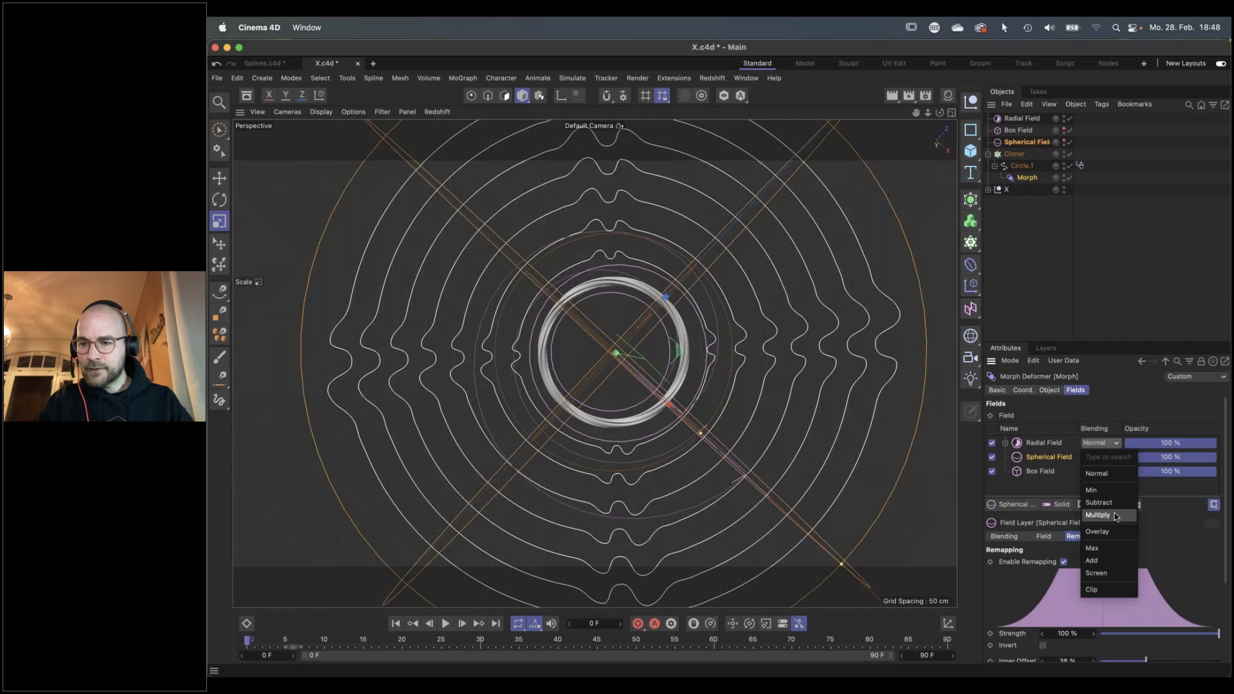
{"action": "left_click", "coordinate": [1107, 548]}
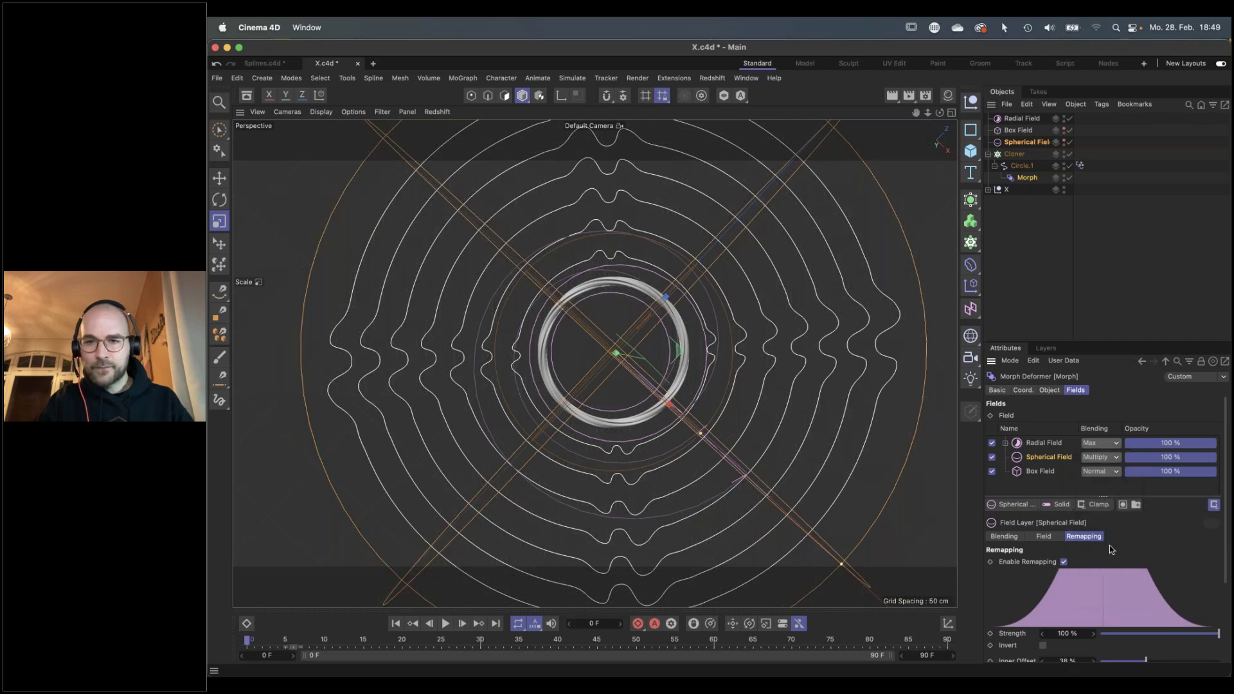
{"action": "left_click", "coordinate": [1050, 293]}
{"action": "left_click_drag", "start_coordinate": [339, 640], "coordinate": [801, 656]}
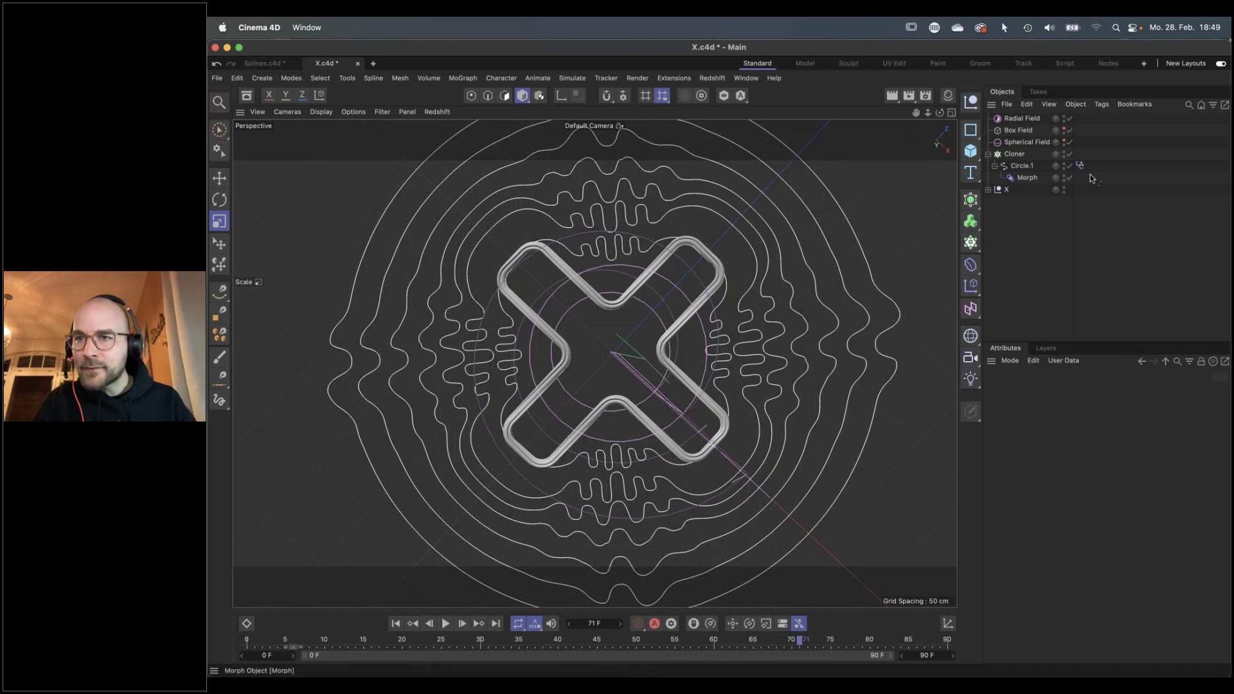
Refine the Radial Field's contour curve by slightly widening the left base of its peak, and preview the animation to frame 90
{"action": "left_click", "coordinate": [1021, 119]}
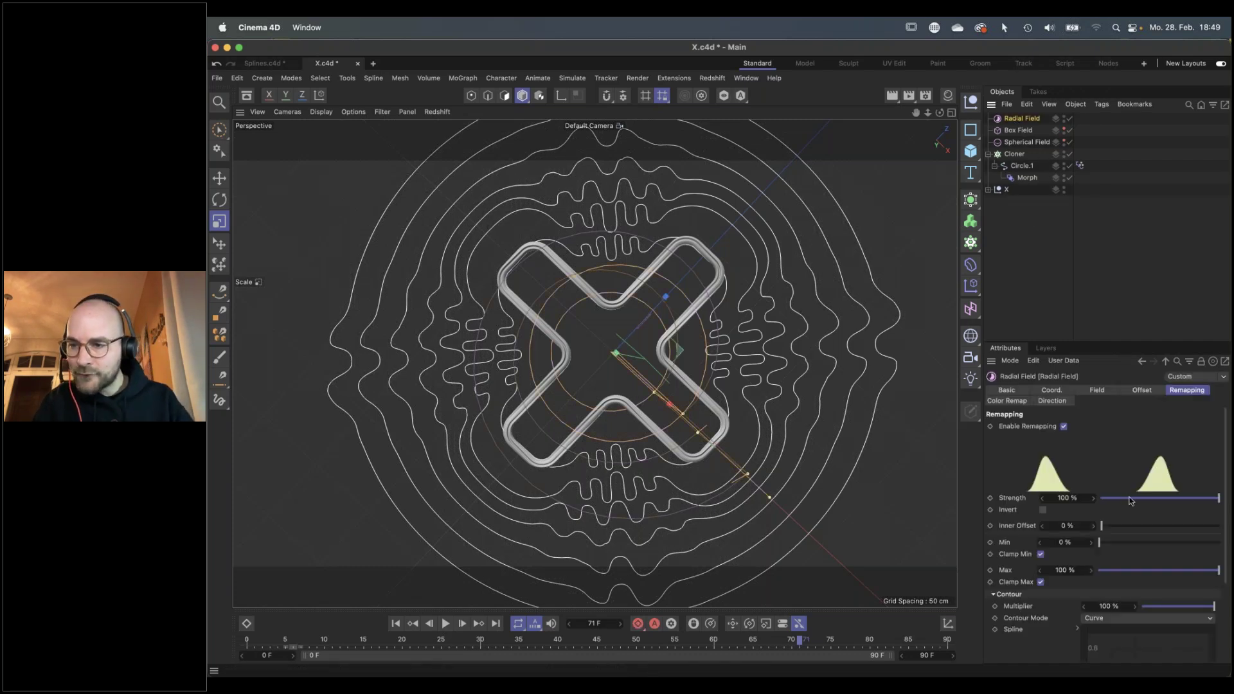
{"action": "scroll", "coordinate": [1208, 547], "scroll_direction": "down", "scroll_amount": 4}
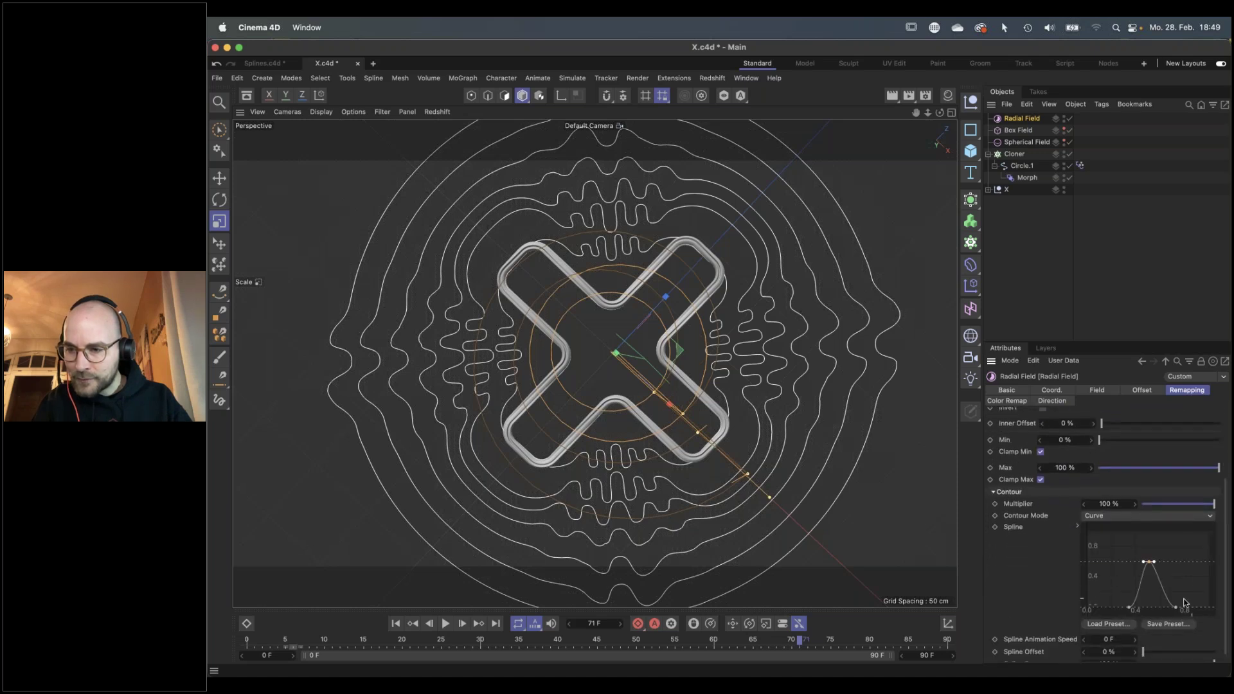
{"action": "left_click_drag", "start_coordinate": [1131, 610], "coordinate": [1125, 611]}
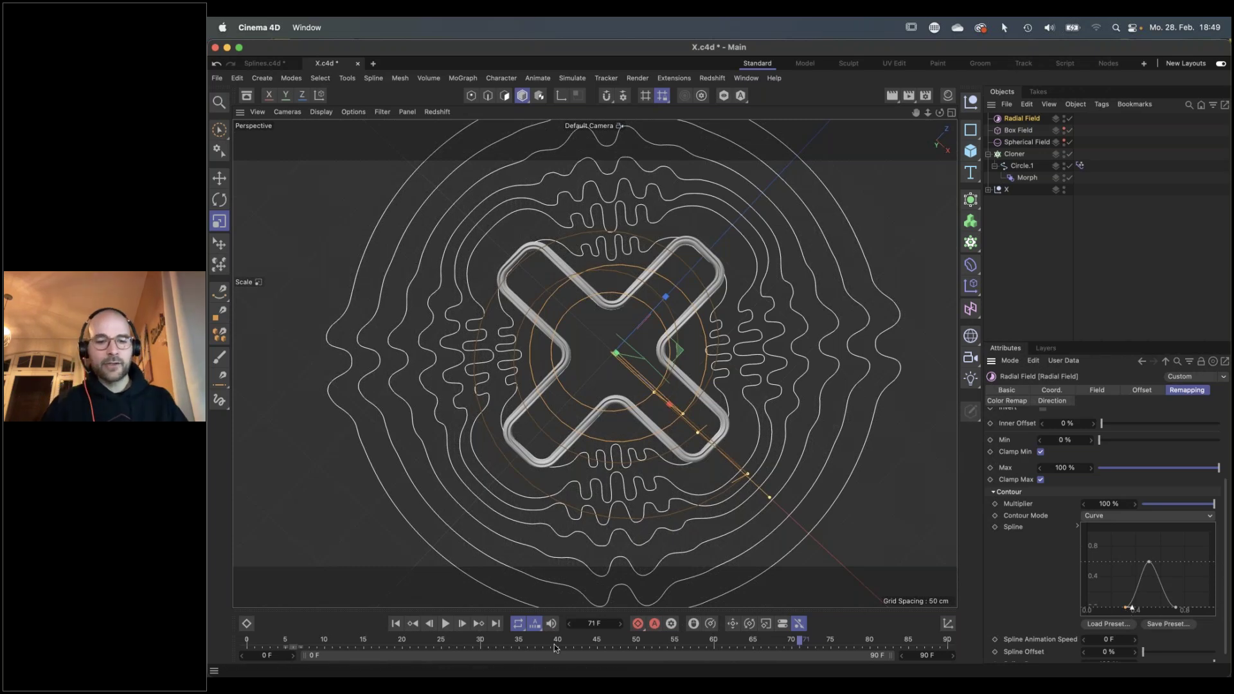
{"action": "left_click_drag", "start_coordinate": [551, 645], "coordinate": [950, 645]}
{"action": "left_click", "coordinate": [1094, 123]}
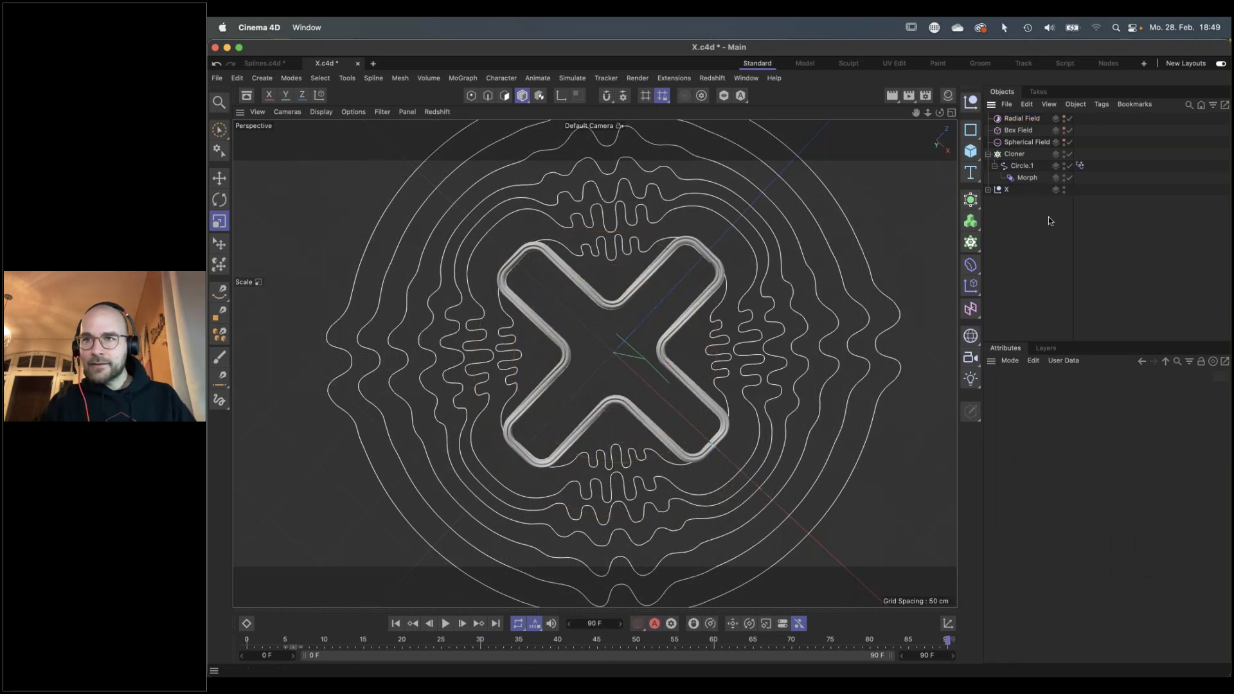
Save the scene and switch to QuickTime Player to check the reference clip
{"action": "key", "text": "super+s"}
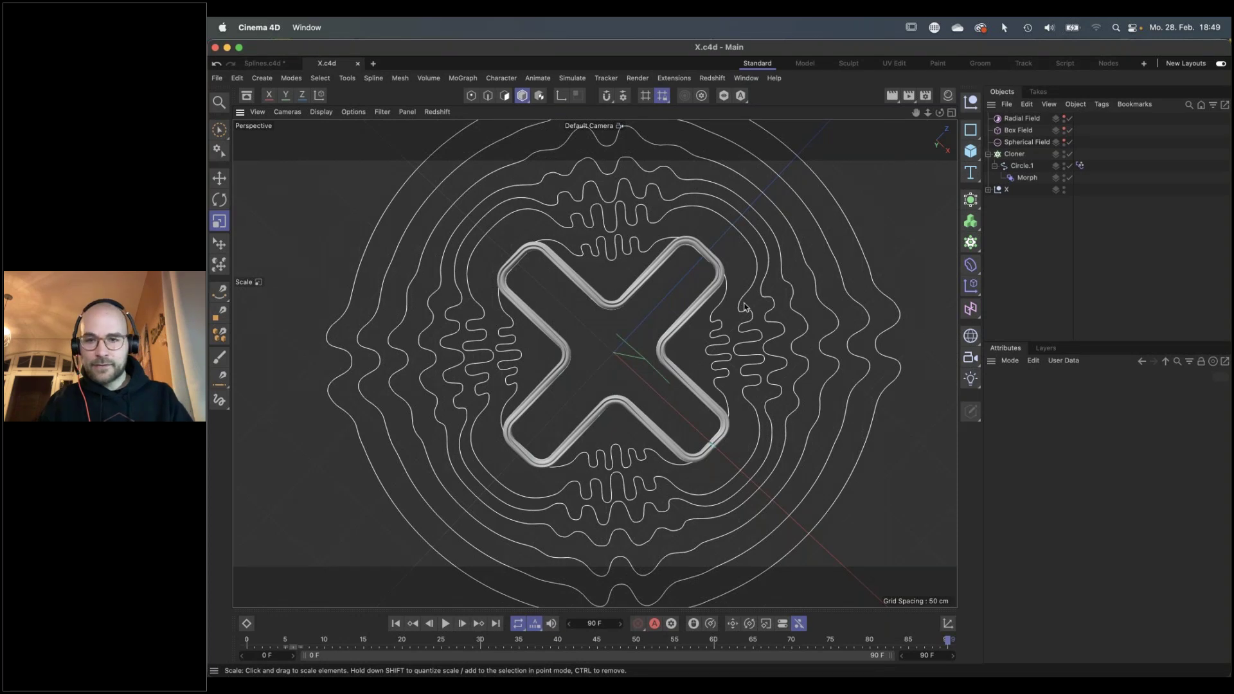
{"action": "key", "text": "super+Tab"}
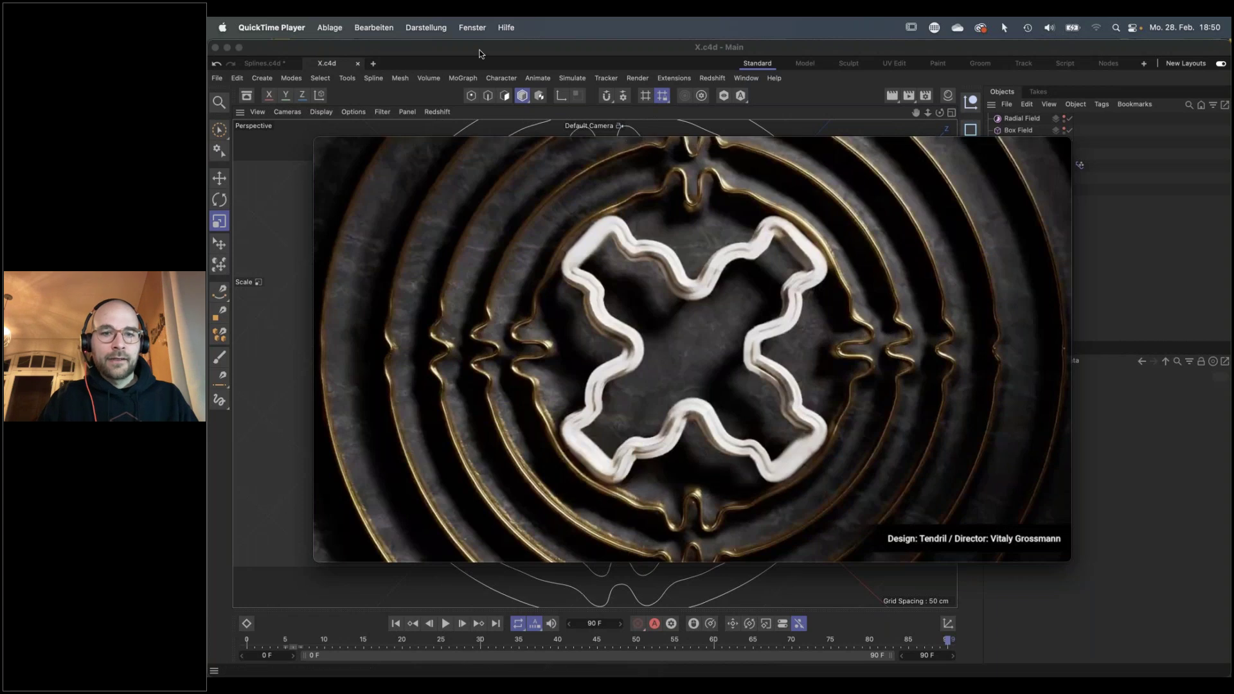
{"action": "key", "text": "super+q"}
Add a Plane behind the pattern, scale it to about 449 cm square and set its width and height segments to 100
{"action": "left_click", "coordinate": [971, 150]}
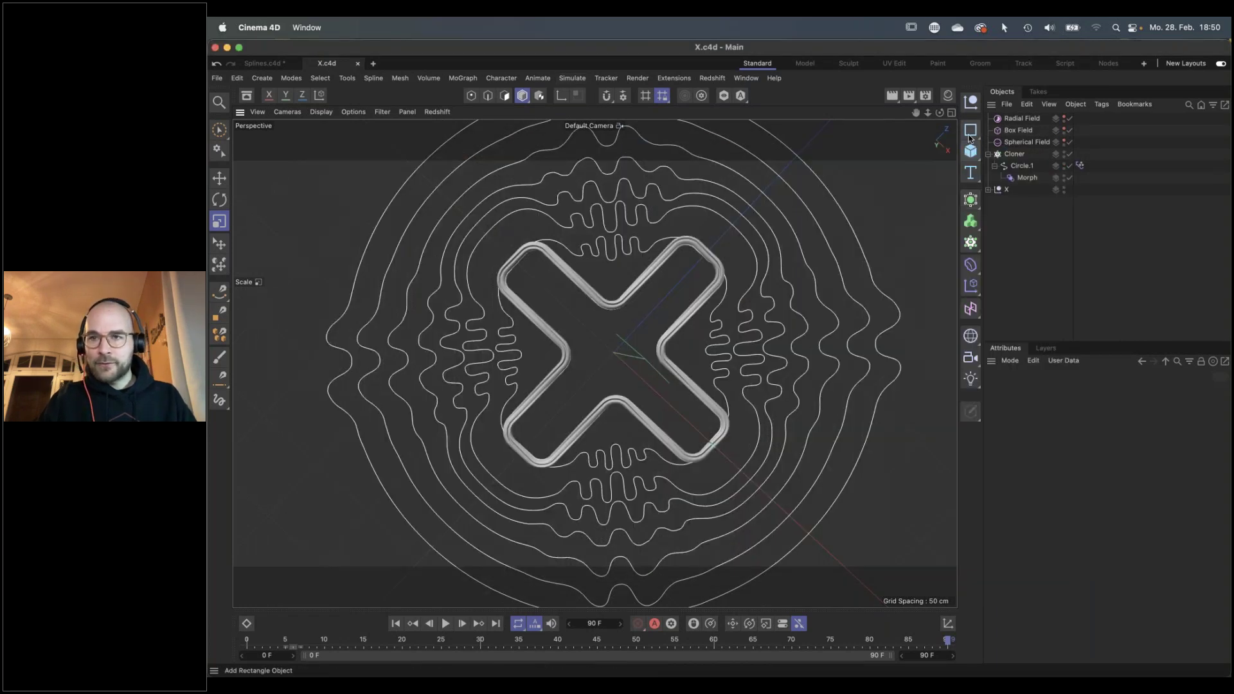
{"action": "left_click", "coordinate": [1019, 188]}
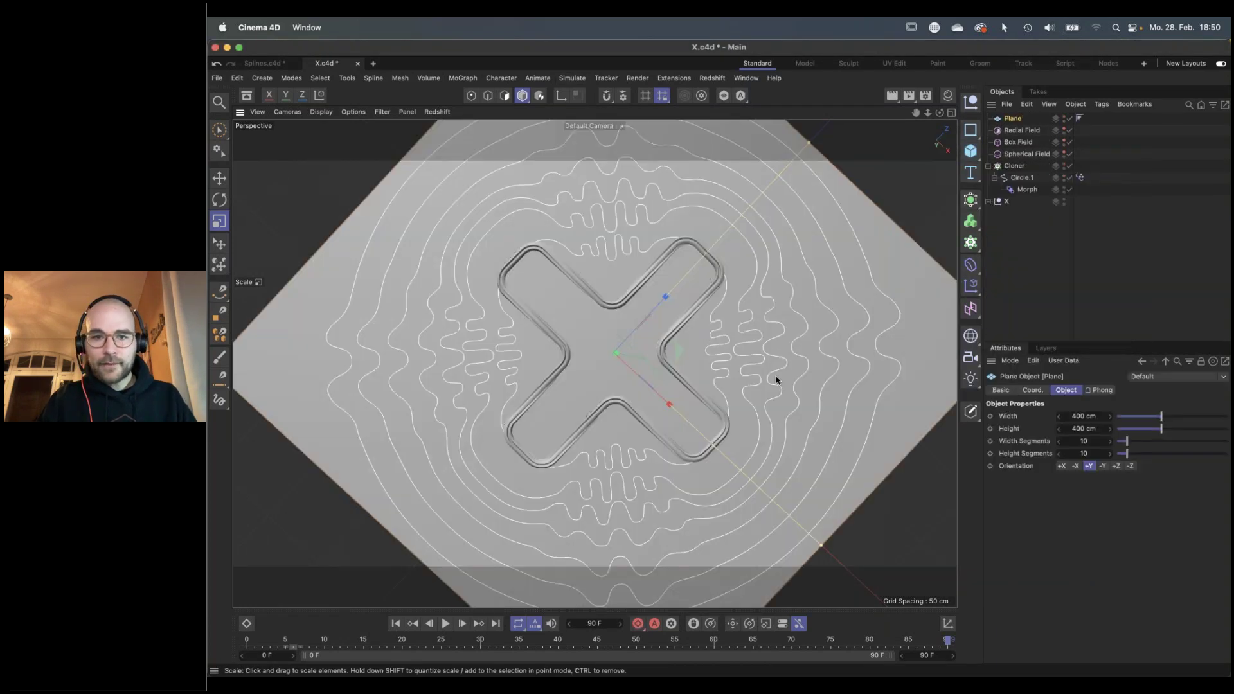
{"action": "left_click_drag", "start_coordinate": [802, 427], "coordinate": [638, 418]}
{"action": "key", "text": "r"}
{"action": "key", "text": "t"}
{"action": "left_click", "coordinate": [709, 435]}
{"action": "left_click_drag", "start_coordinate": [1088, 448], "coordinate": [1227, 454]}
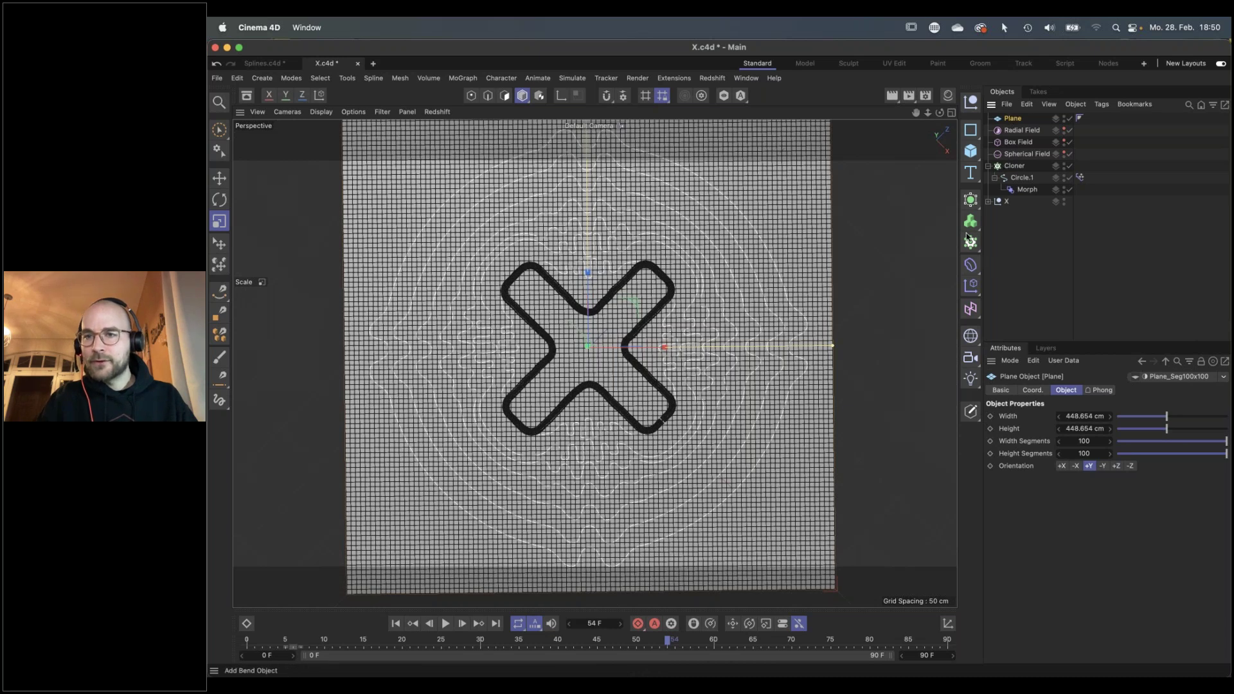
Wrap the Plane in a Remesh generator using the Triangles polygon type and a mesh density of 2000%
{"action": "left_click", "coordinate": [970, 199]}
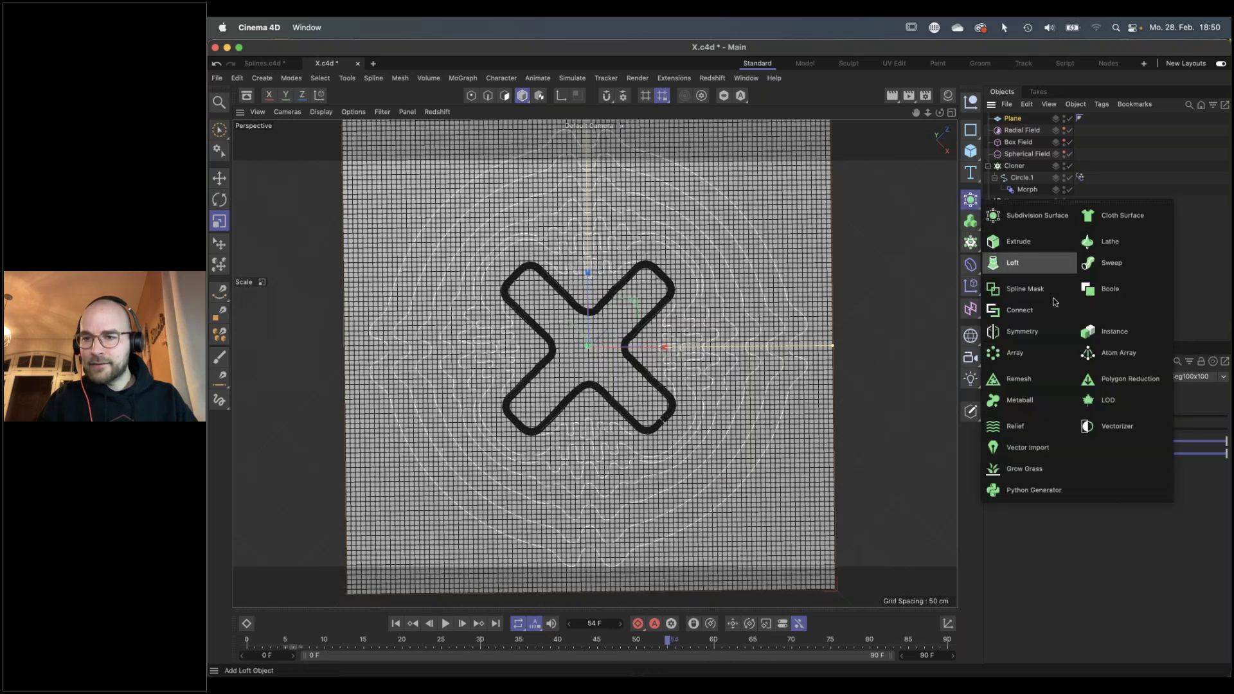
{"action": "left_click", "coordinate": [1029, 382], "text": "alt"}
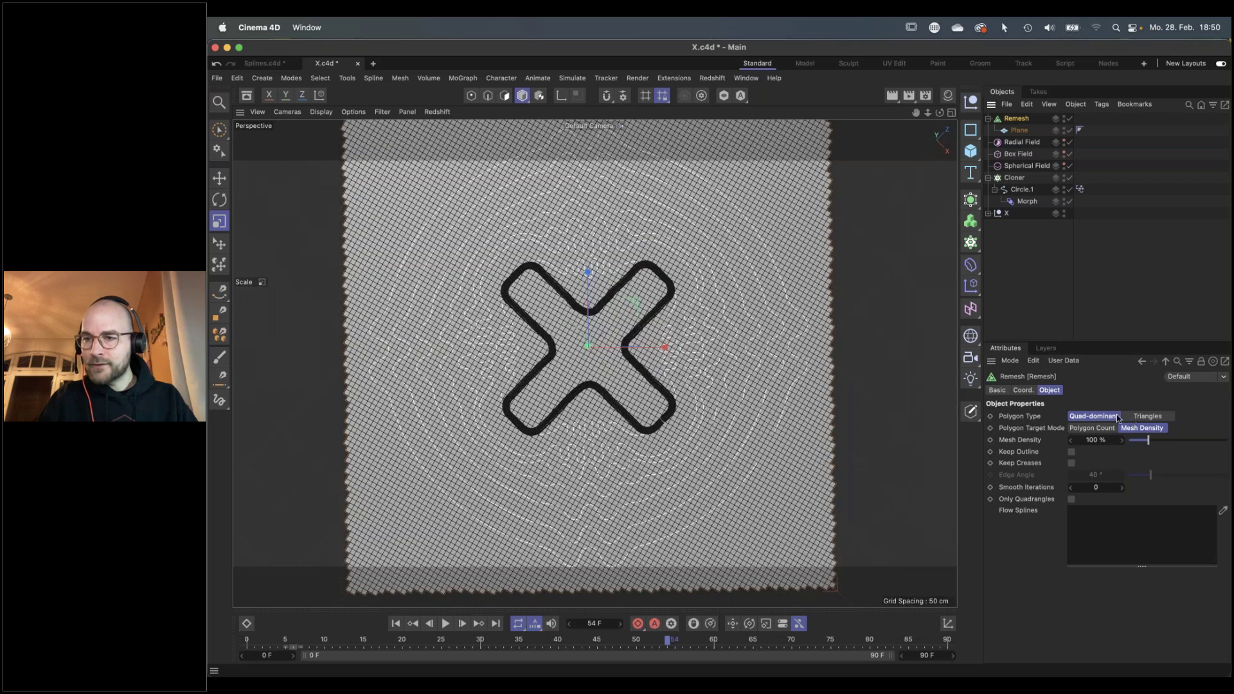
{"action": "left_click", "coordinate": [1149, 416]}
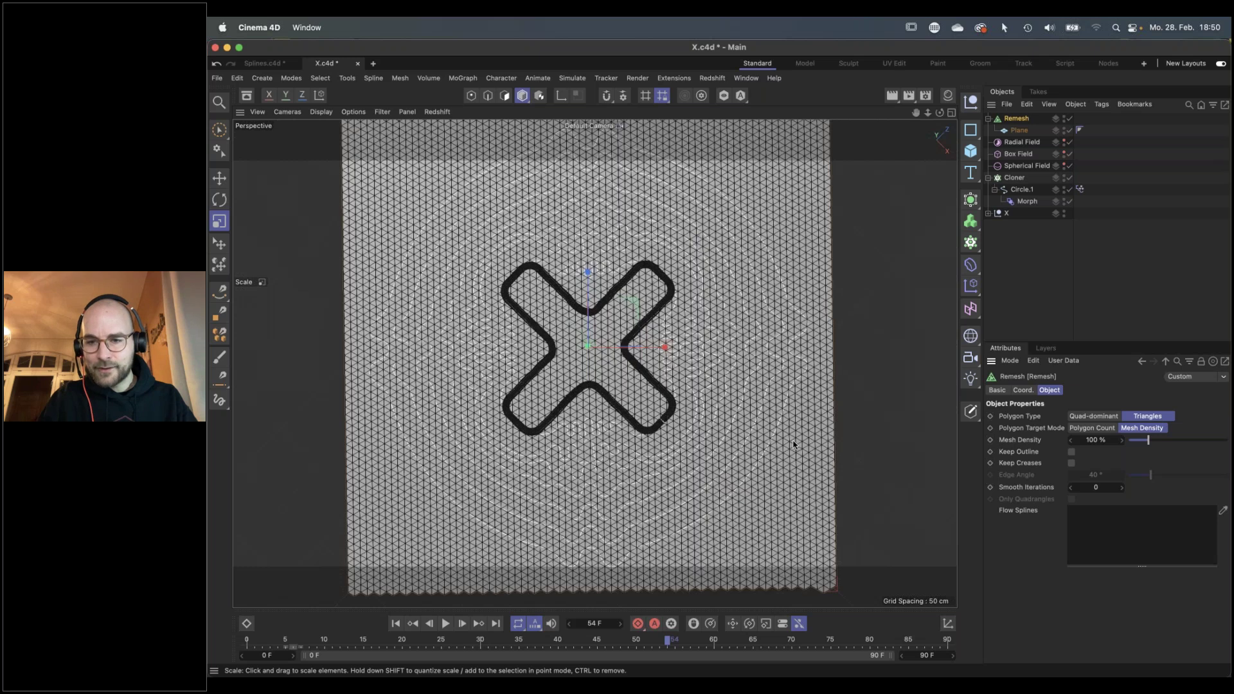
{"action": "scroll", "coordinate": [807, 480], "scroll_direction": "up", "scroll_amount": 8}
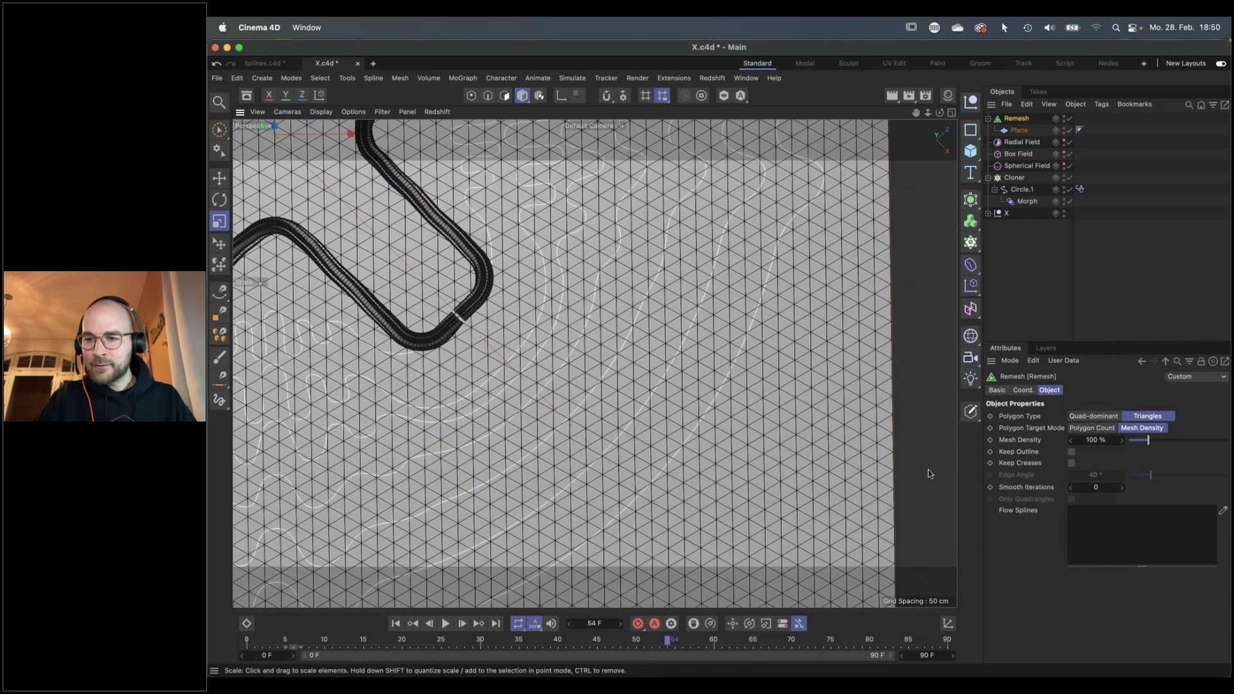
{"action": "double_click", "coordinate": [1096, 440]}
{"action": "type", "text": "2000"}
{"action": "key", "text": "Return"}
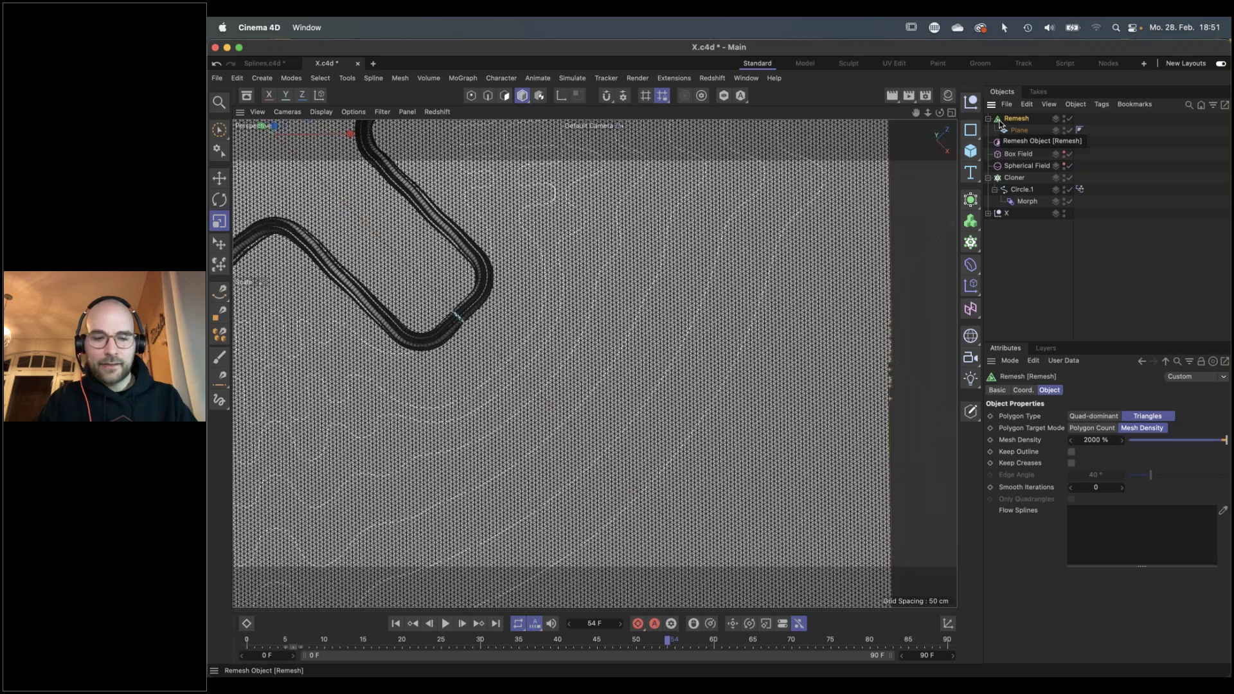
Convert the Remesh object to an editable mesh, rename it BG and place it last in the object hierarchy
{"action": "key", "text": "c"}
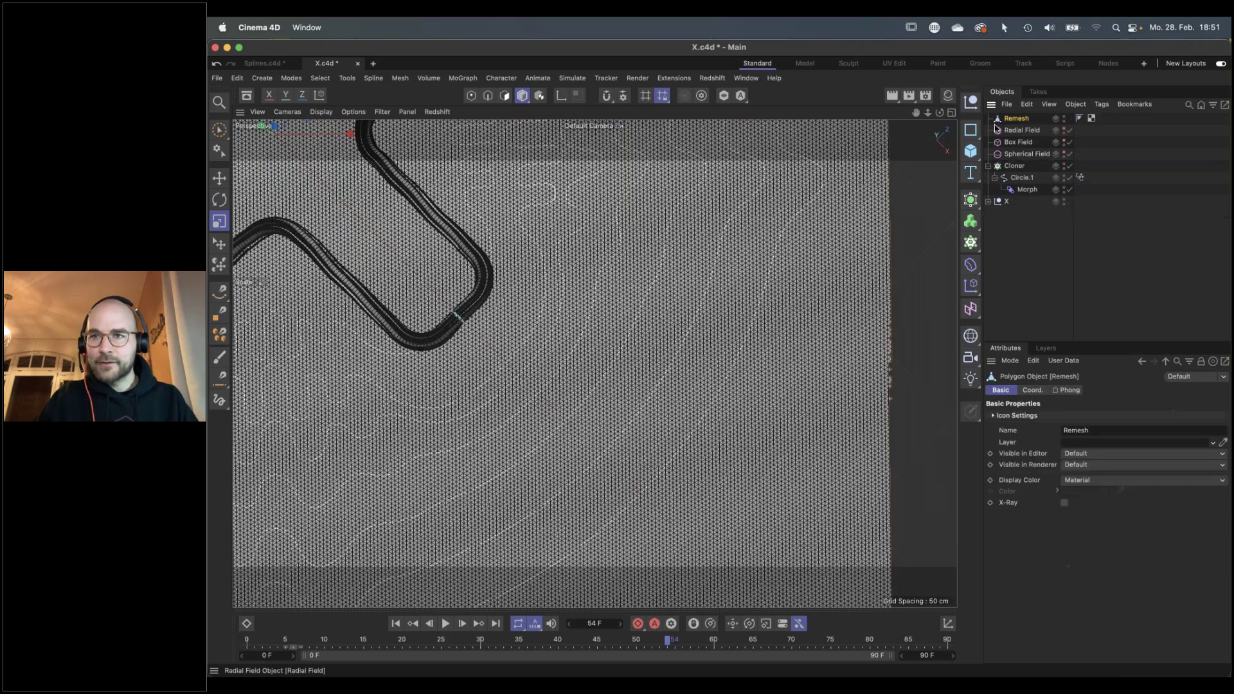
{"action": "double_click", "coordinate": [1015, 119]}
{"action": "type", "text": "BG"}
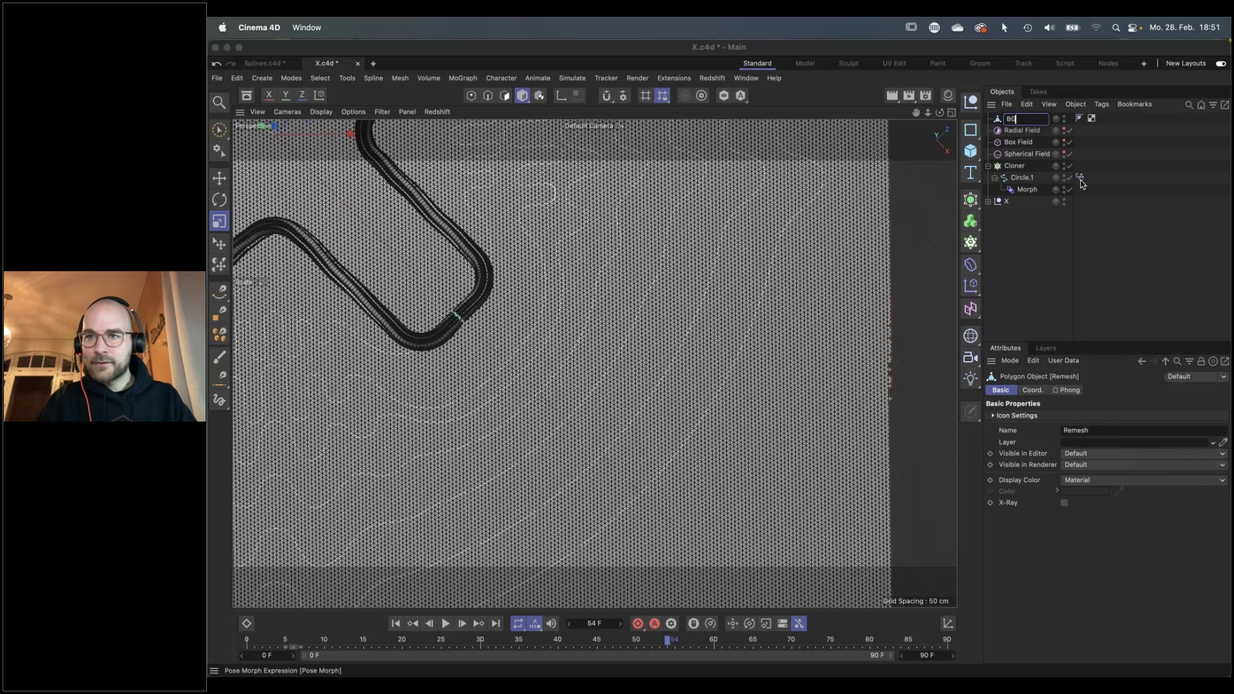
{"action": "key", "text": "Return"}
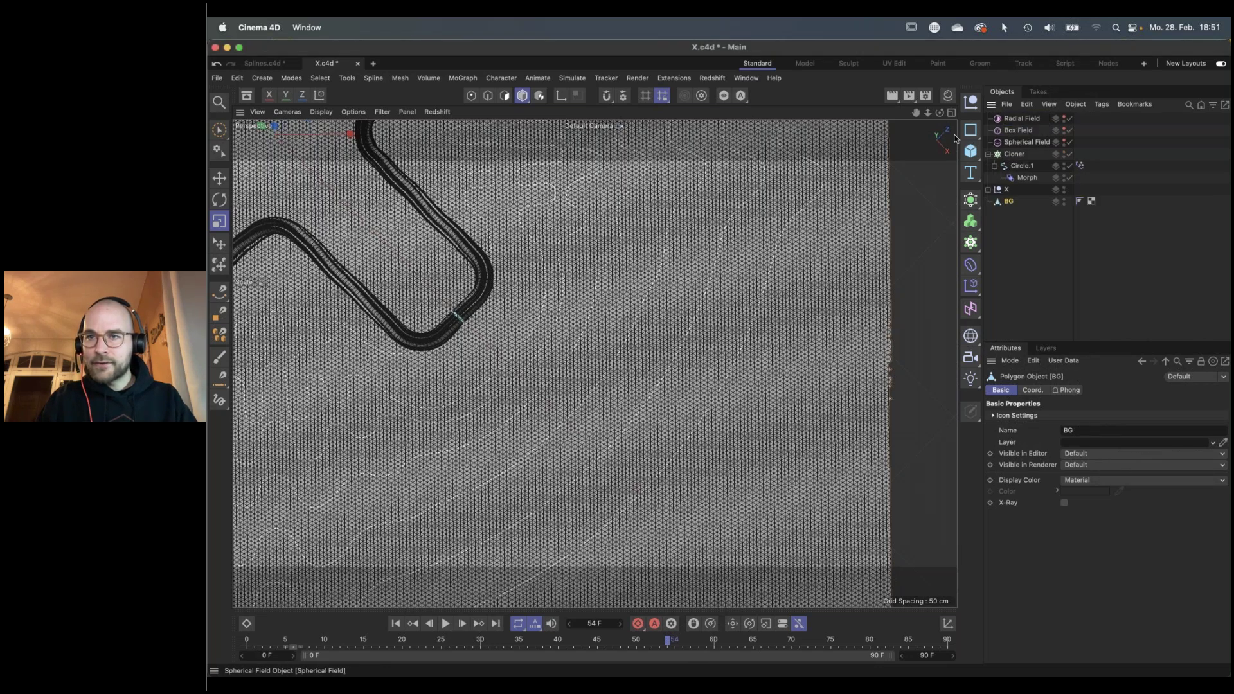
Create a null named BG Splines and move the Radial, Box and Spherical Fields and the Cloner into it
{"action": "left_click", "coordinate": [970, 101]}
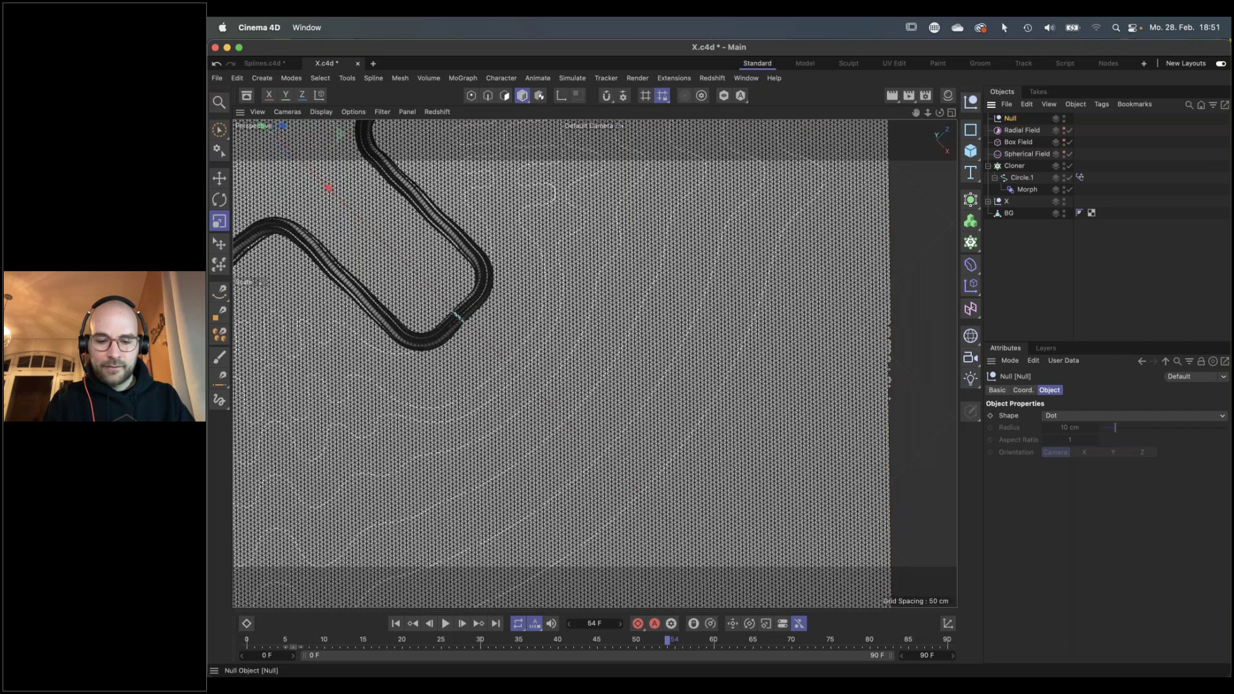
{"action": "double_click", "coordinate": [1012, 118]}
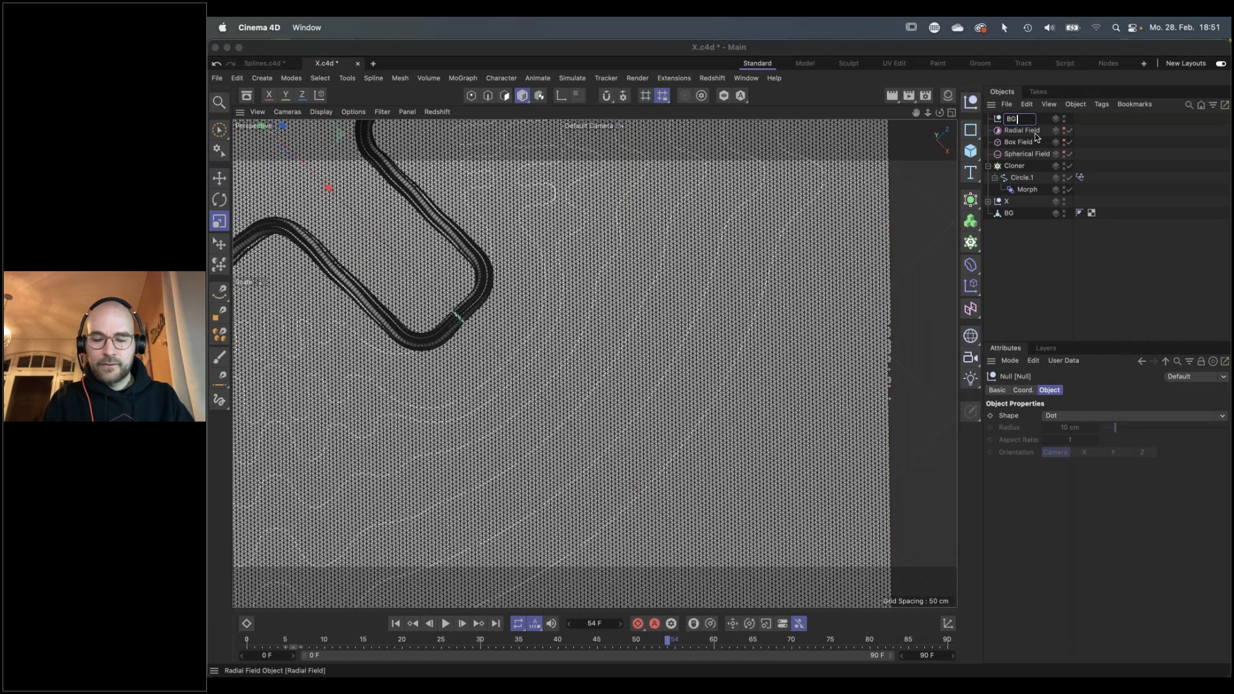
{"action": "key", "text": "Return"}
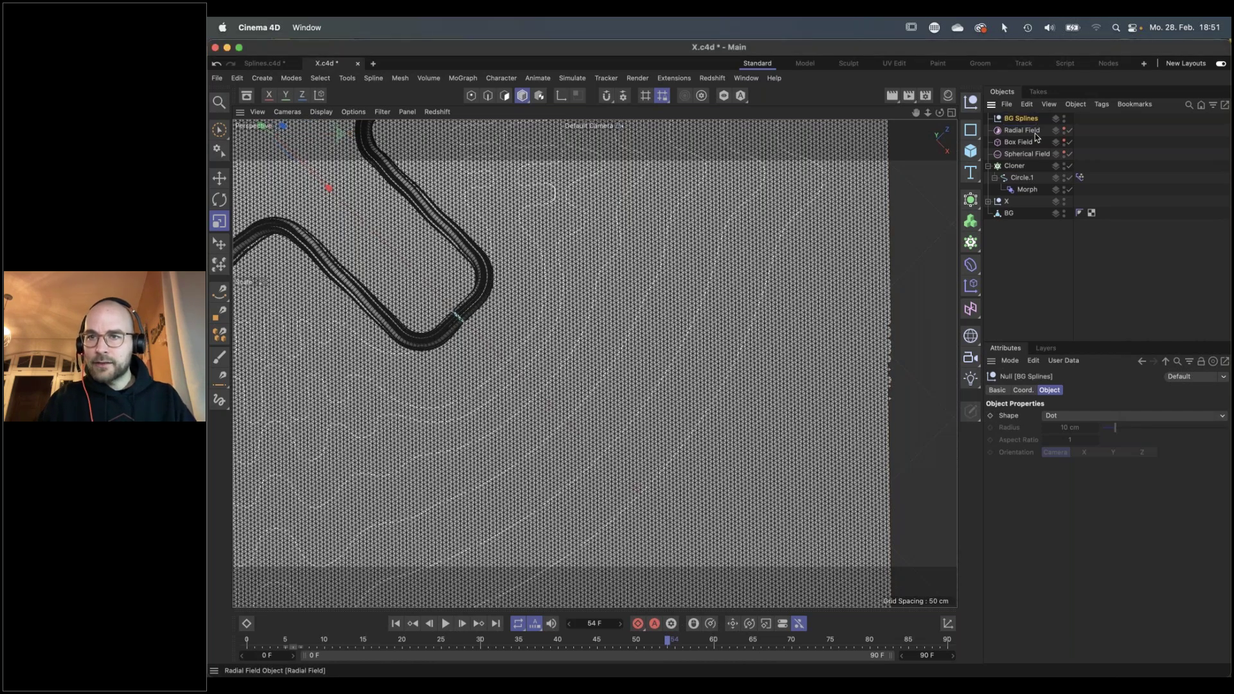
{"action": "left_click", "coordinate": [1032, 132]}
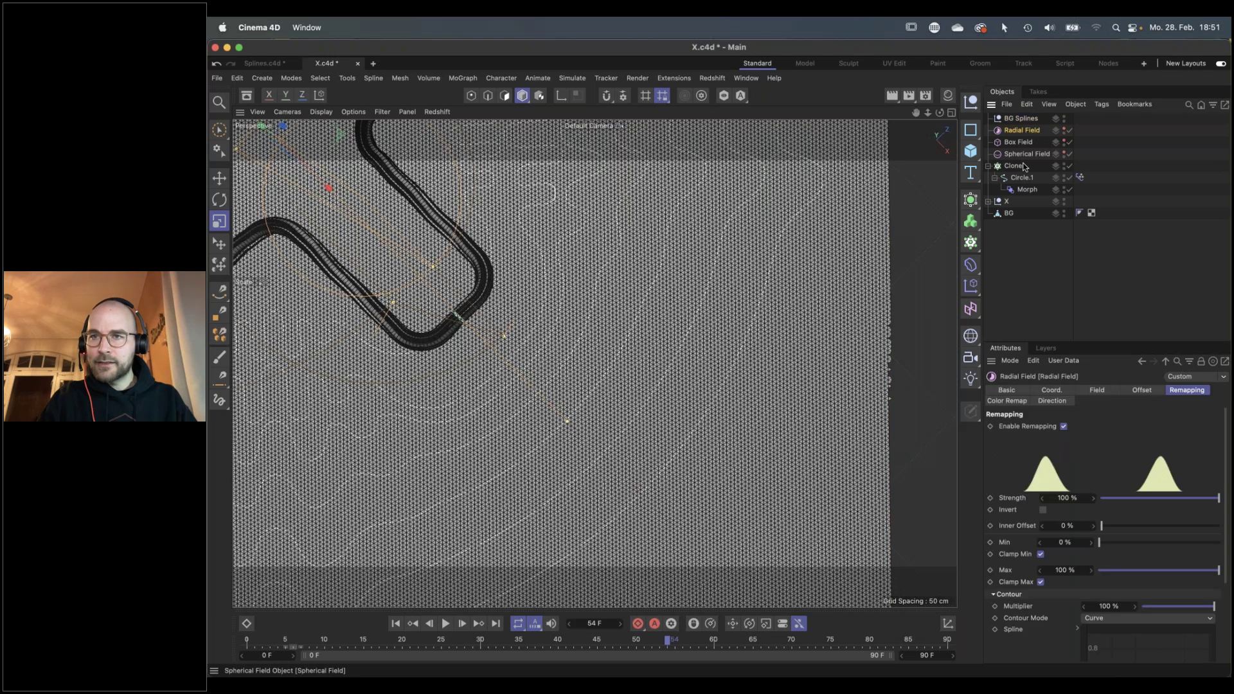
{"action": "left_click", "coordinate": [1025, 166], "text": "shift"}
{"action": "left_click_drag", "start_coordinate": [1025, 167], "coordinate": [1022, 120]}
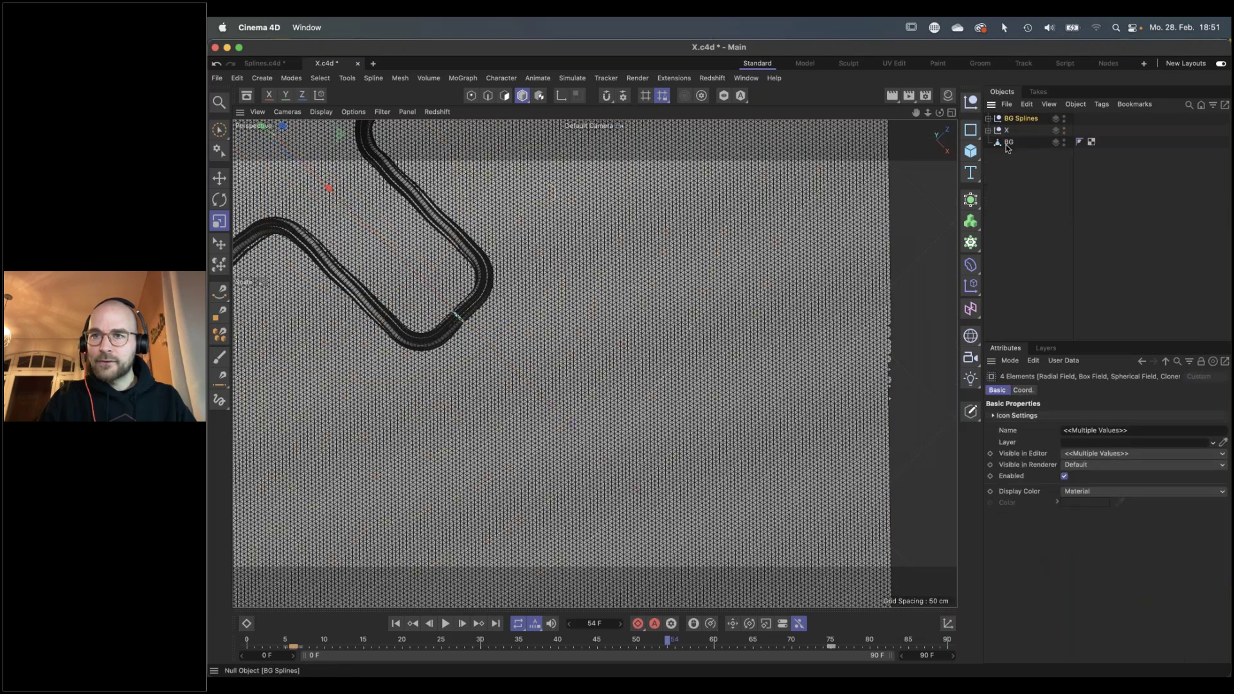
Place the BG Splines null below X in the object hierarchy and save the scene
{"action": "left_click", "coordinate": [1008, 168]}
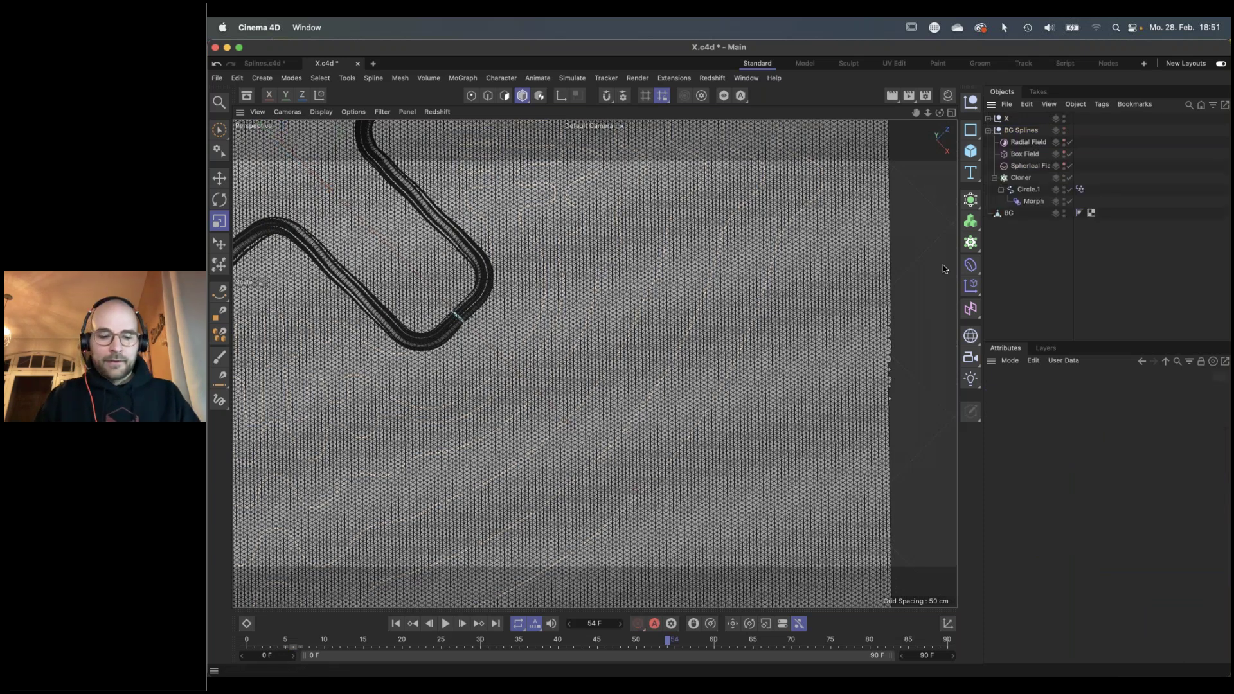
{"action": "key", "text": "super+s"}
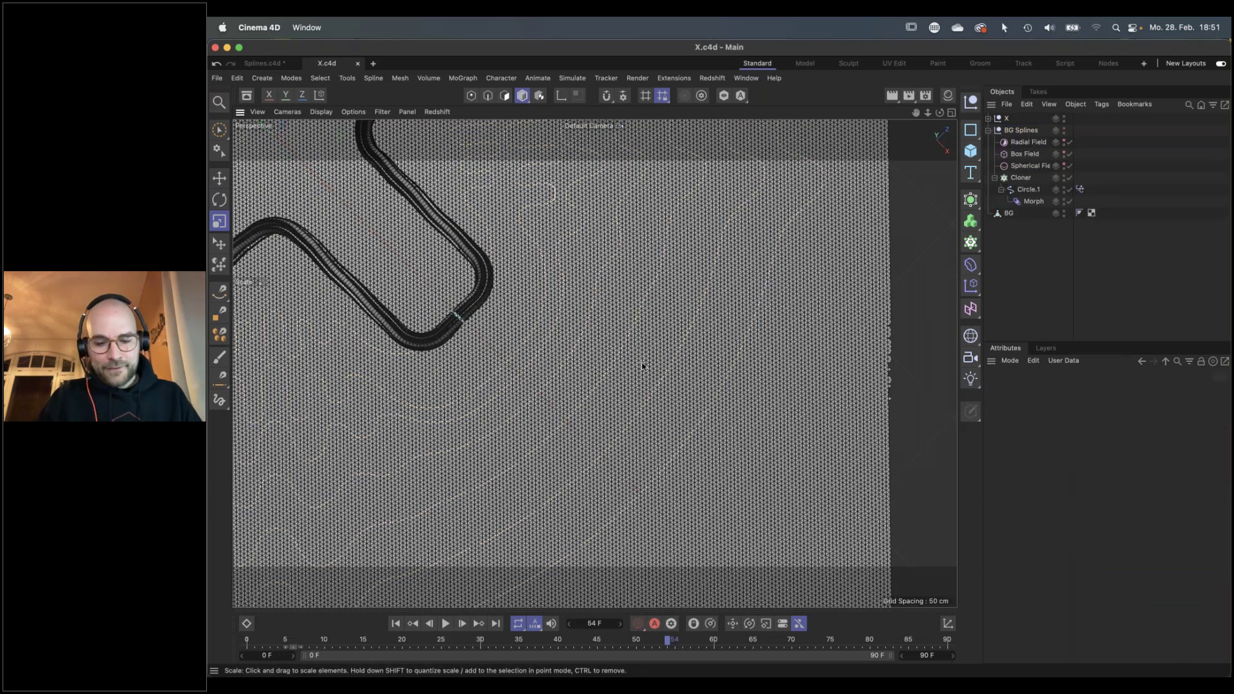
Add a Plain effector as a child of the BG mesh
{"action": "scroll", "coordinate": [642, 367], "scroll_direction": "down", "scroll_amount": 10}
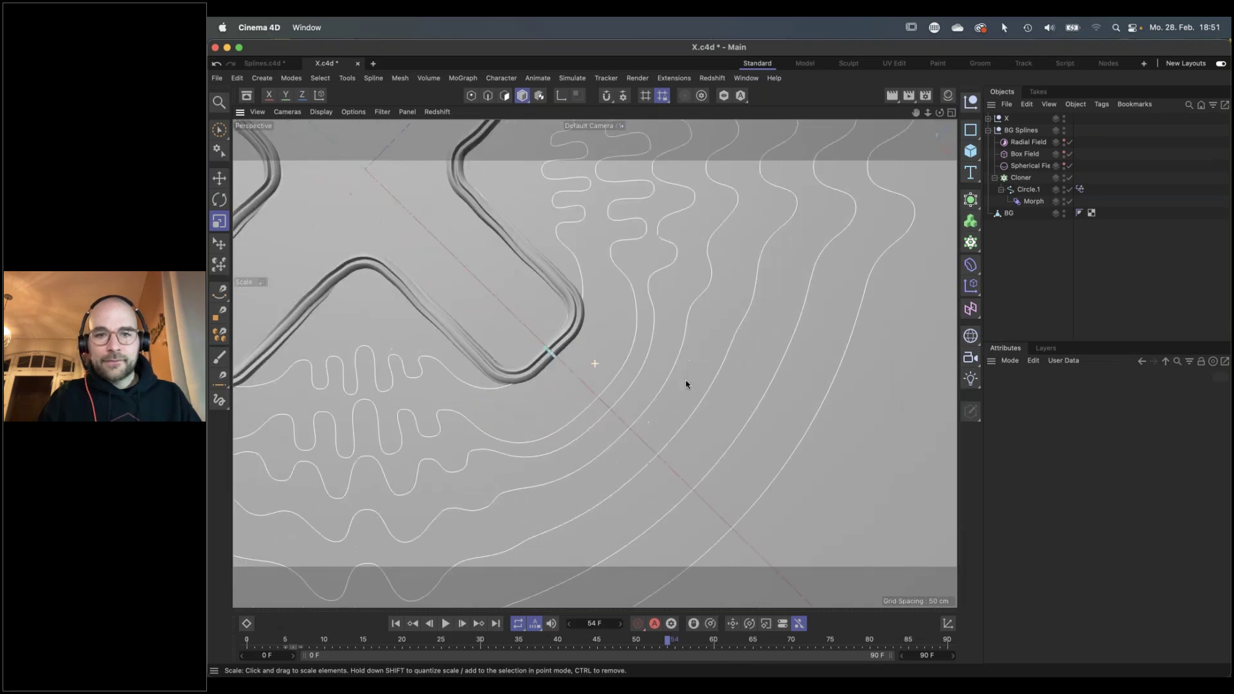
{"action": "middle_click_drag", "start_coordinate": [631, 360], "coordinate": [651, 385], "text": "alt"}
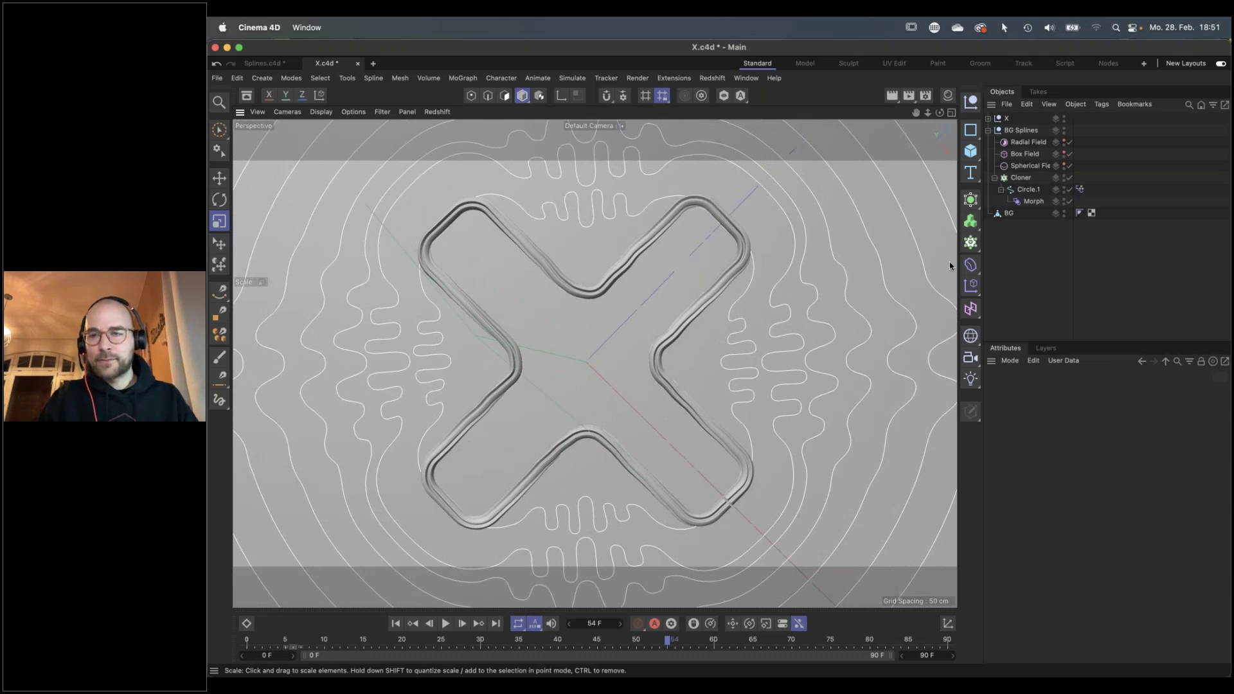
{"action": "left_click", "coordinate": [1009, 215]}
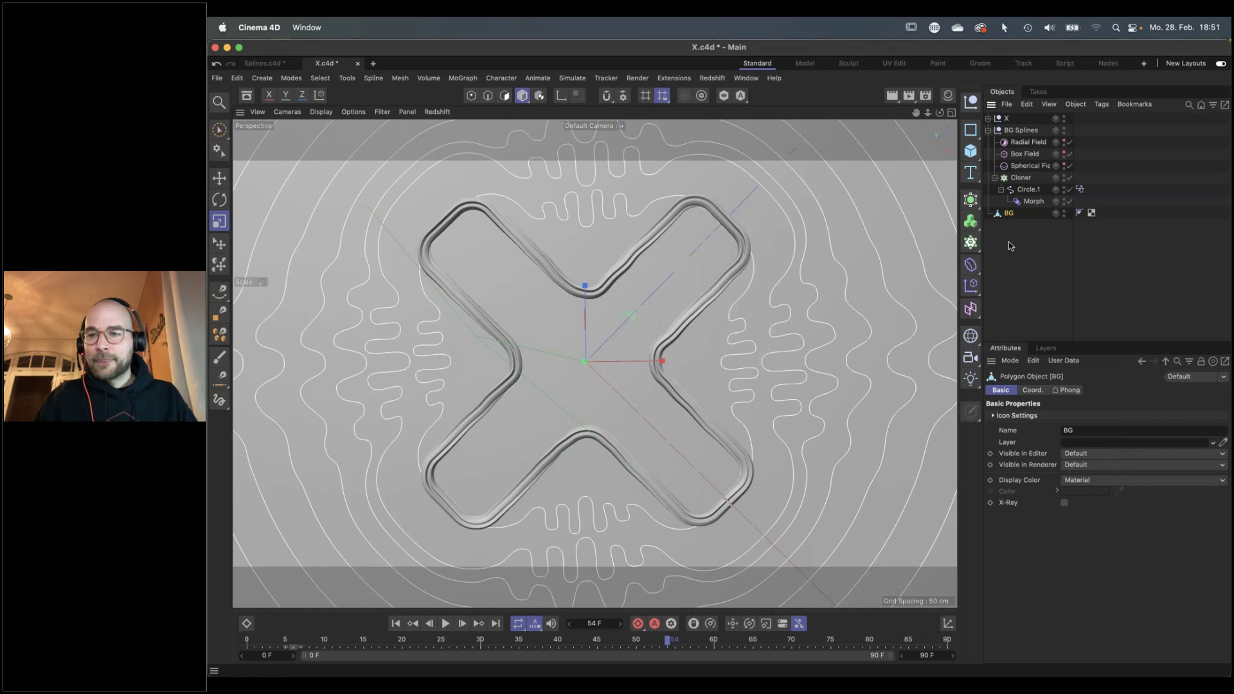
{"action": "left_click", "coordinate": [971, 265]}
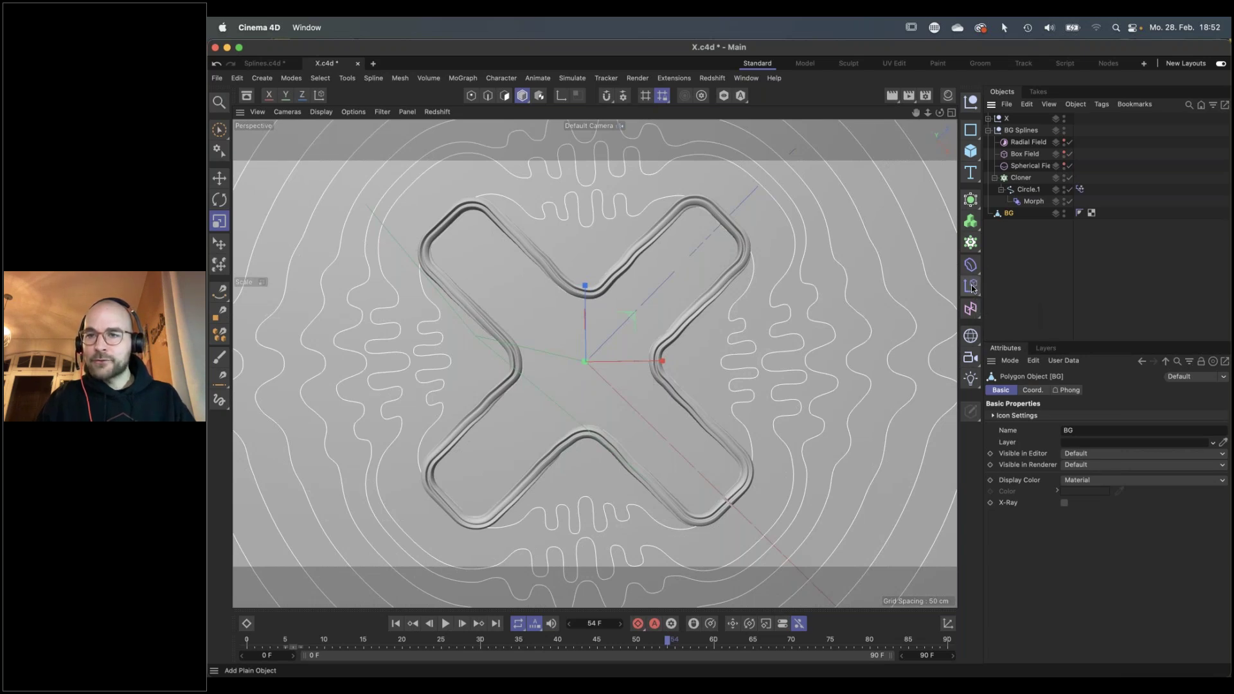
{"action": "left_click", "coordinate": [972, 289]}
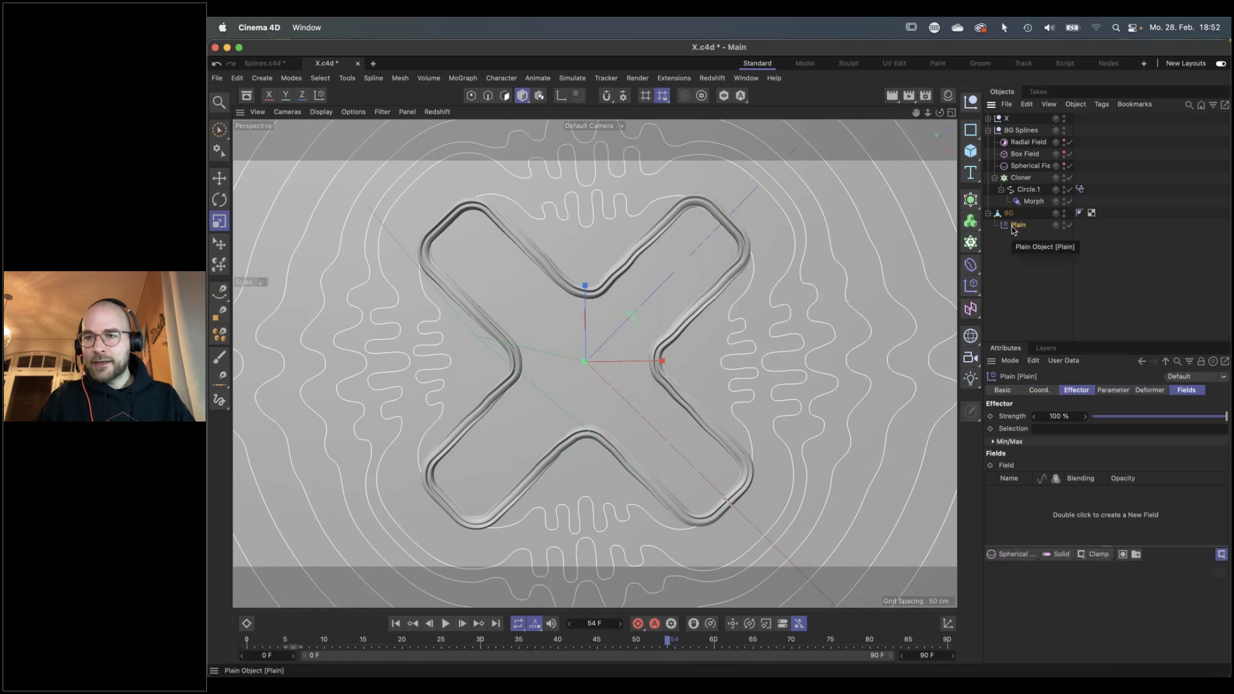
Set the Plain effector's deformation mode to Point so it acts on the BG mesh's vertices
{"action": "left_click_drag", "start_coordinate": [694, 408], "coordinate": [686, 412]}
{"action": "scroll", "coordinate": [686, 413], "scroll_direction": "down", "scroll_amount": 5}
{"action": "left_click", "coordinate": [1148, 393]}
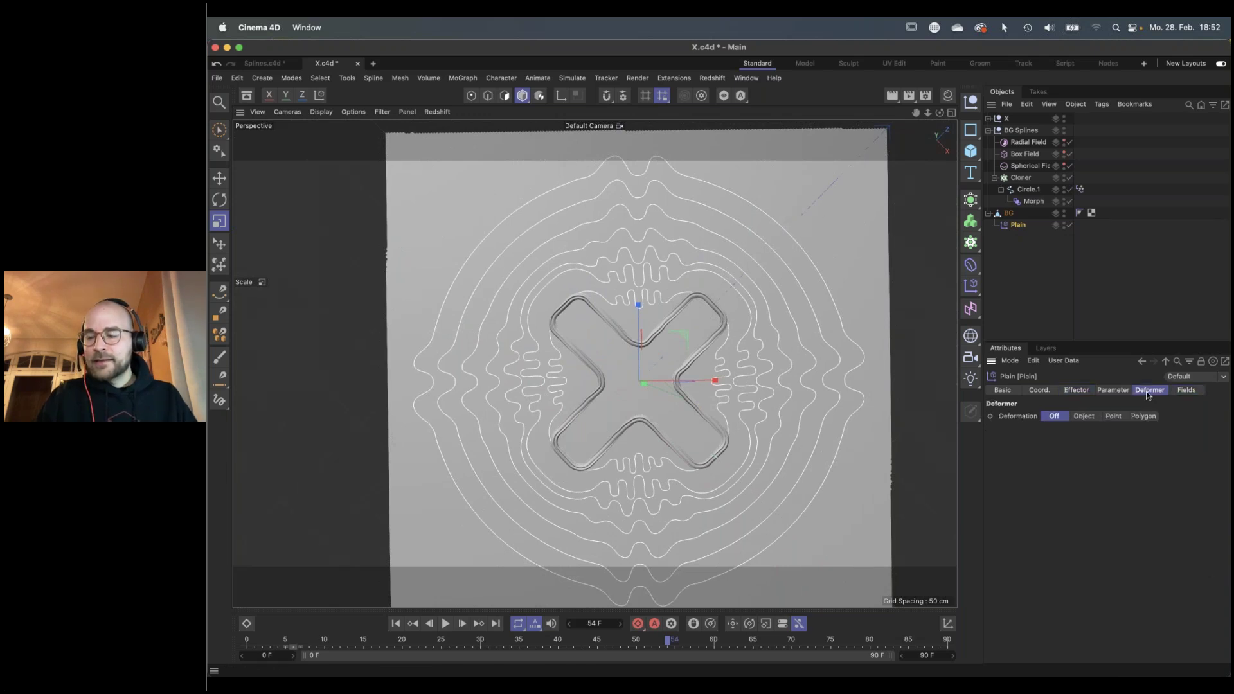
{"action": "left_click", "coordinate": [1114, 416]}
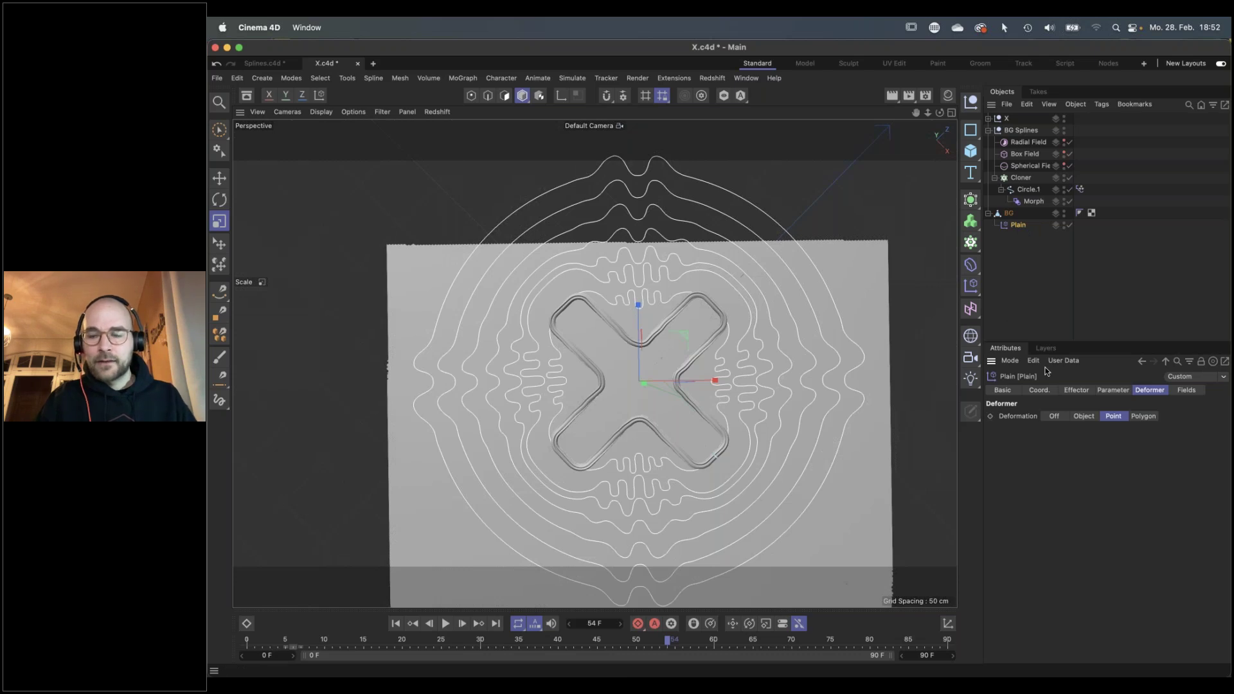
Switch the Plain effector's transform space to Effector and set its Y position offset to 3 cm
{"action": "left_click", "coordinate": [1114, 391]}
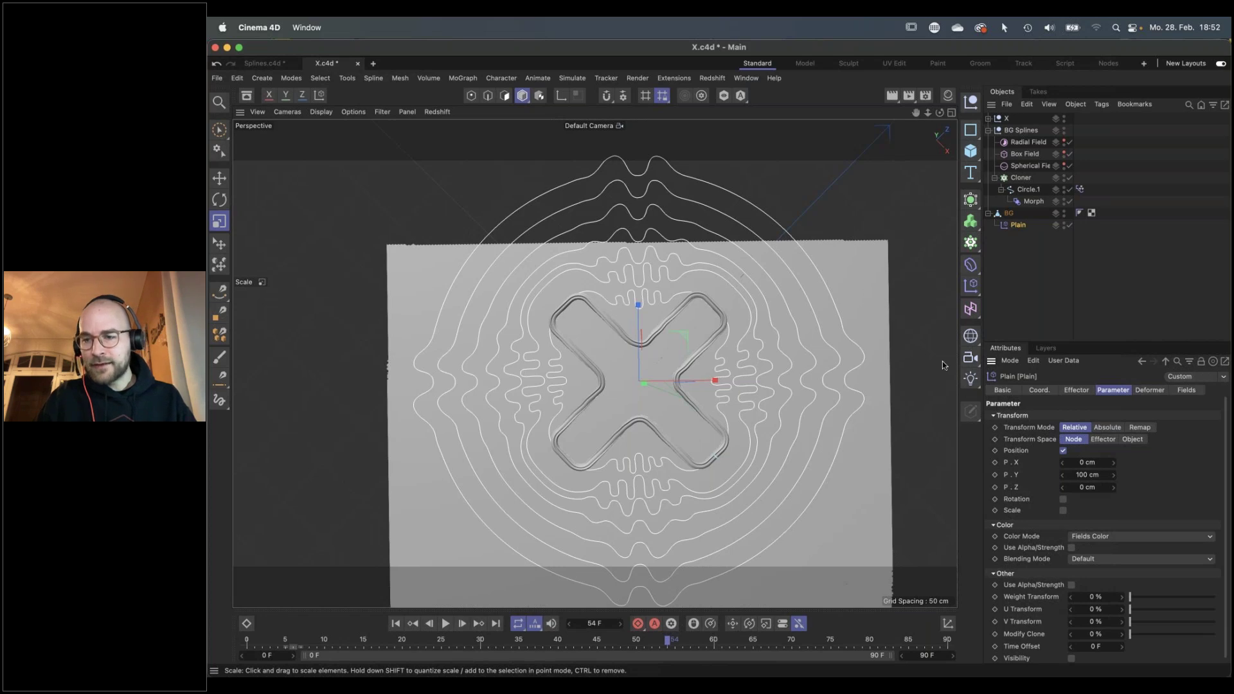
{"action": "left_click", "coordinate": [1101, 440]}
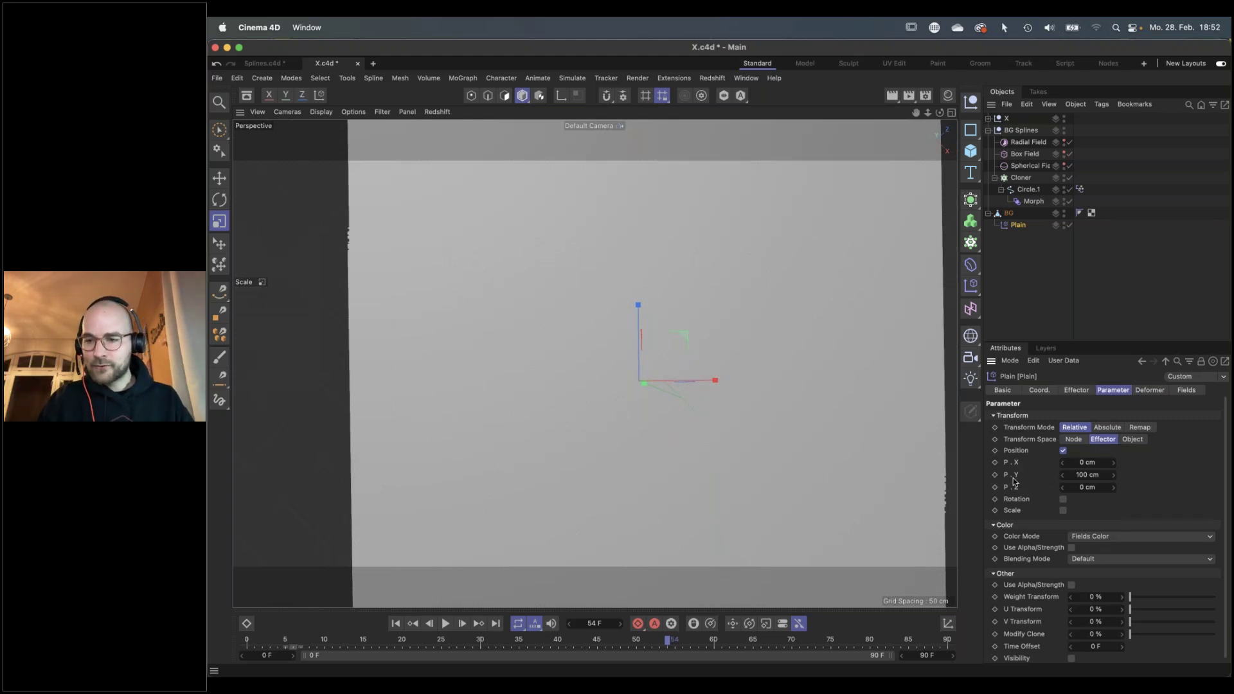
{"action": "left_click", "coordinate": [1086, 475]}
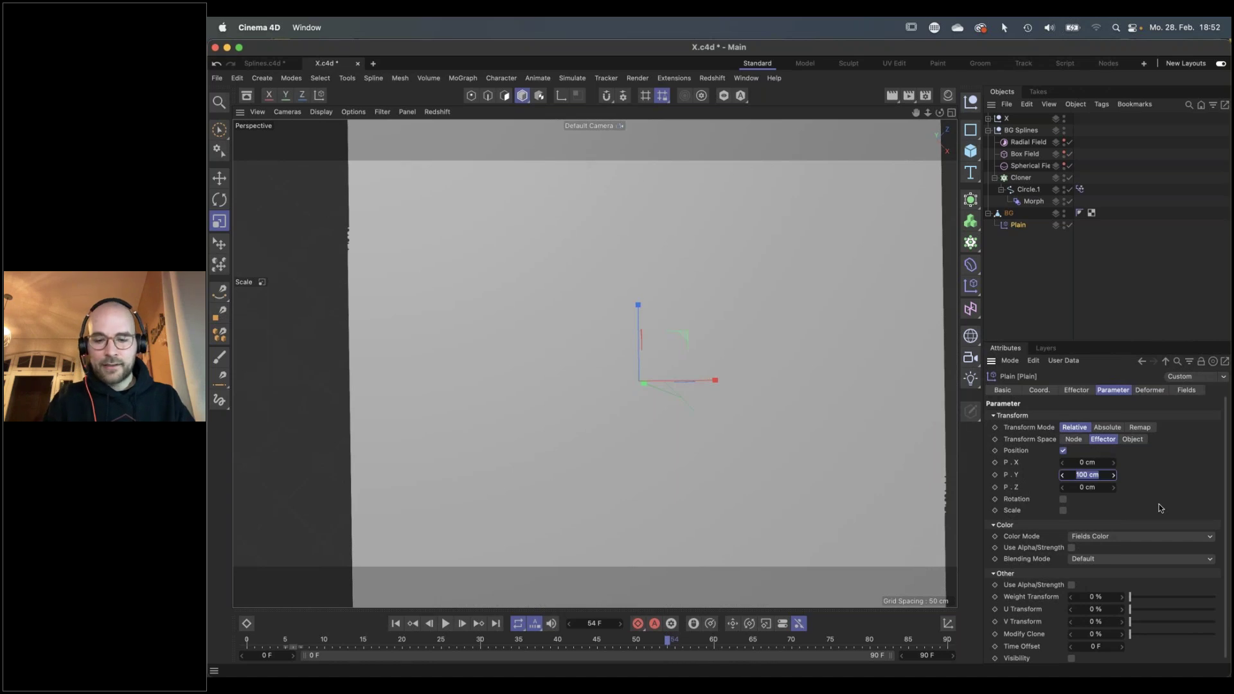
{"action": "type", "text": "10"}
{"action": "key", "text": "Return"}
{"action": "left_click_drag", "start_coordinate": [1078, 480], "coordinate": [1062, 479]}
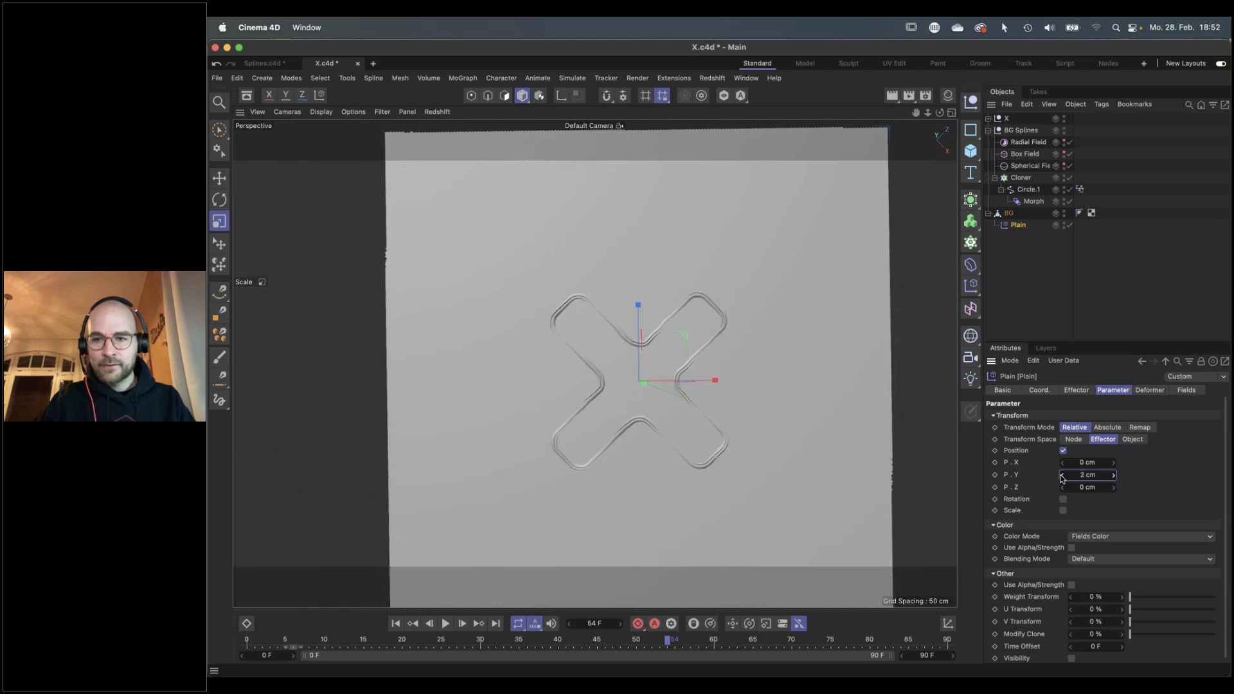
{"action": "left_click", "coordinate": [1114, 475]}
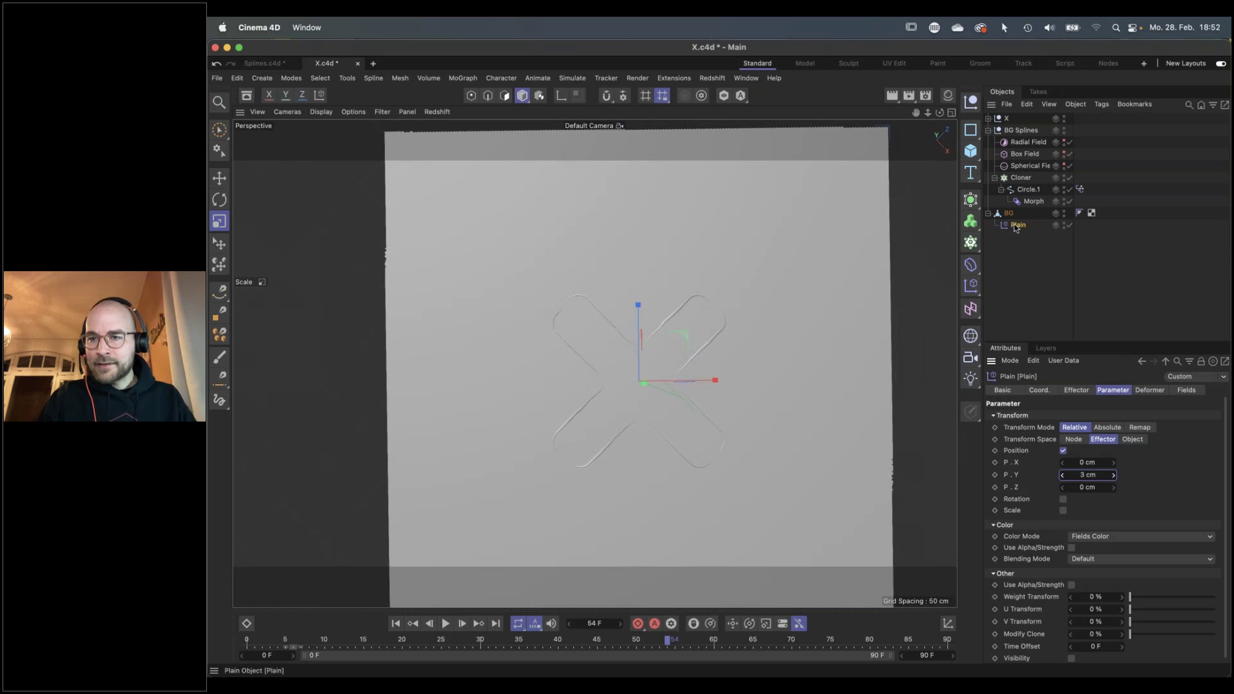
Add the Cloner as a Spline Object field to the Plain effector
{"action": "left_click", "coordinate": [1188, 392]}
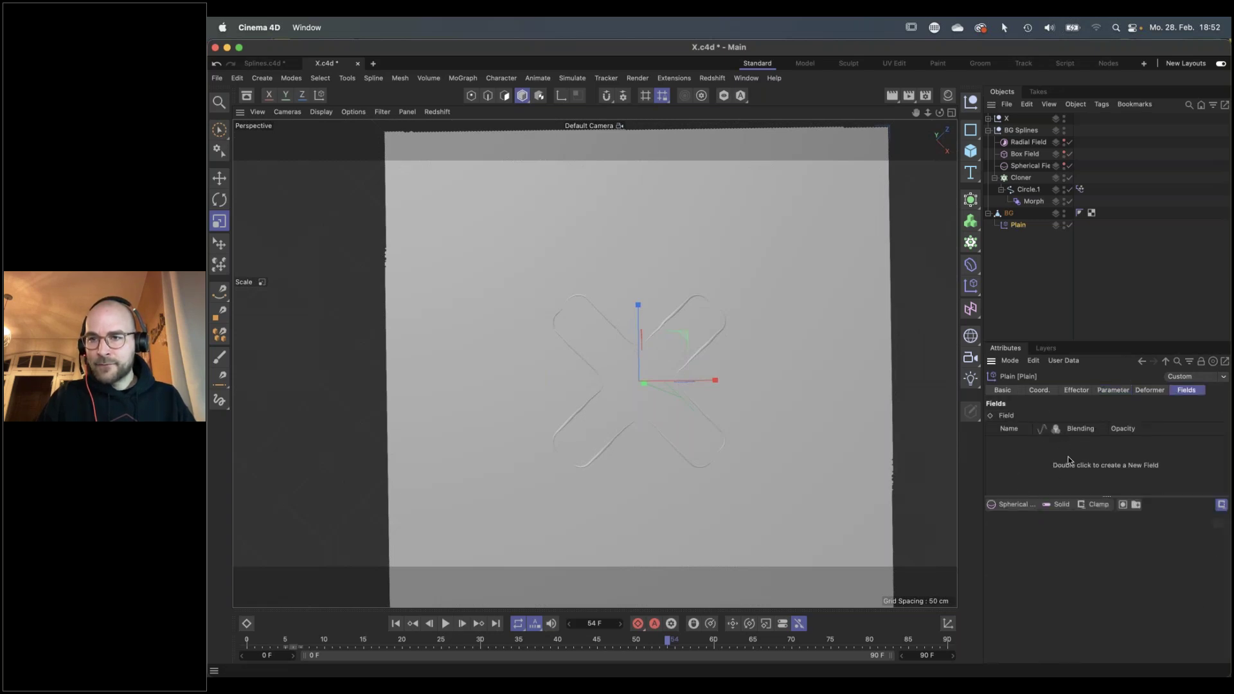
{"action": "left_click_drag", "start_coordinate": [1021, 178], "coordinate": [1027, 451]}
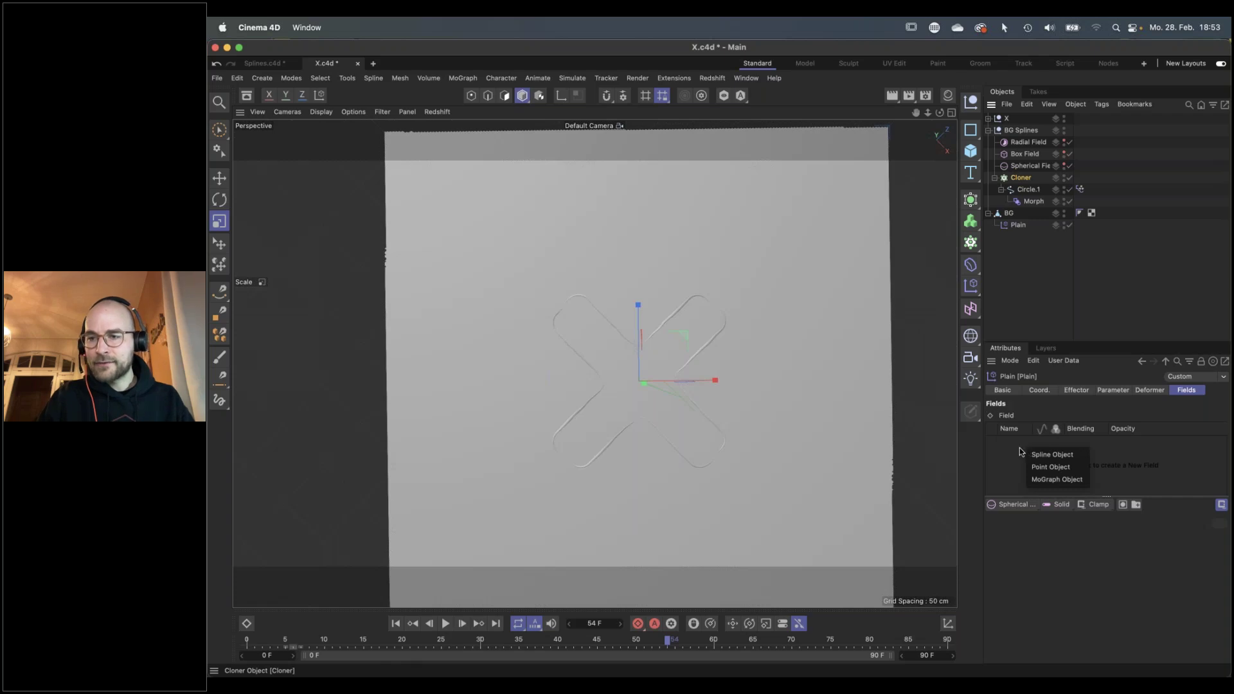
{"action": "left_click", "coordinate": [1064, 455]}
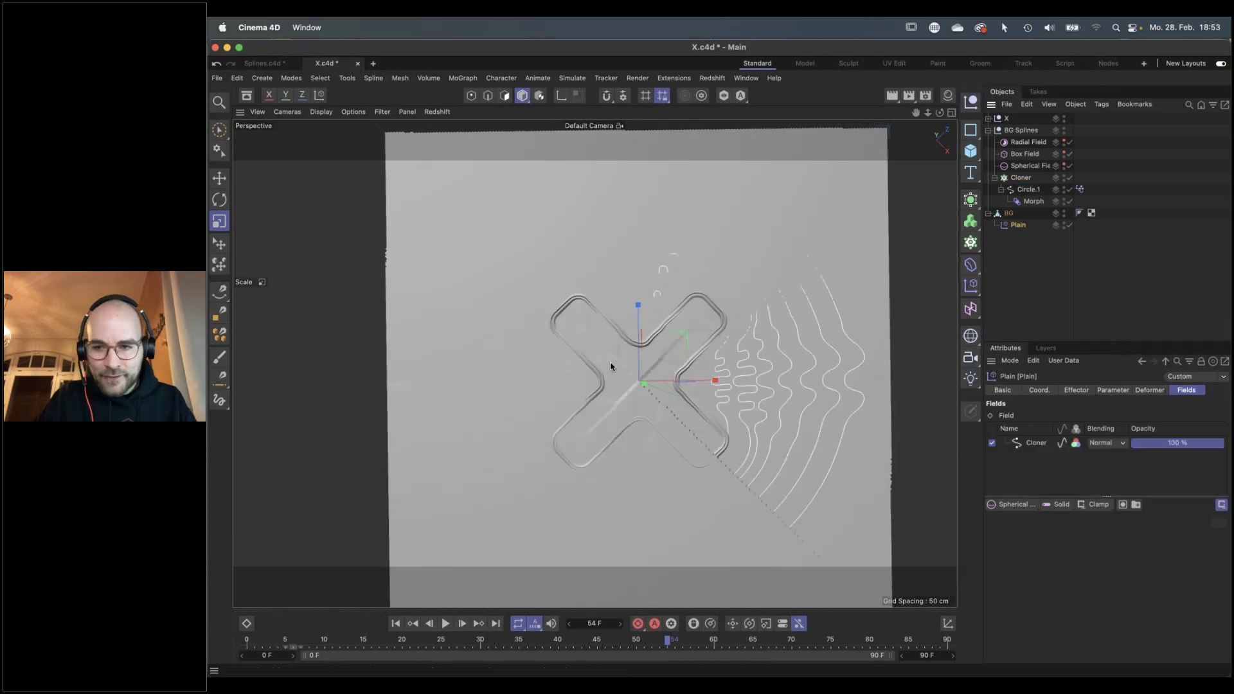
Set the Cloner spline field's distance mode to Radius and scrub the animation to check the deformation, stopping at frame 59
{"action": "left_click", "coordinate": [1037, 443]}
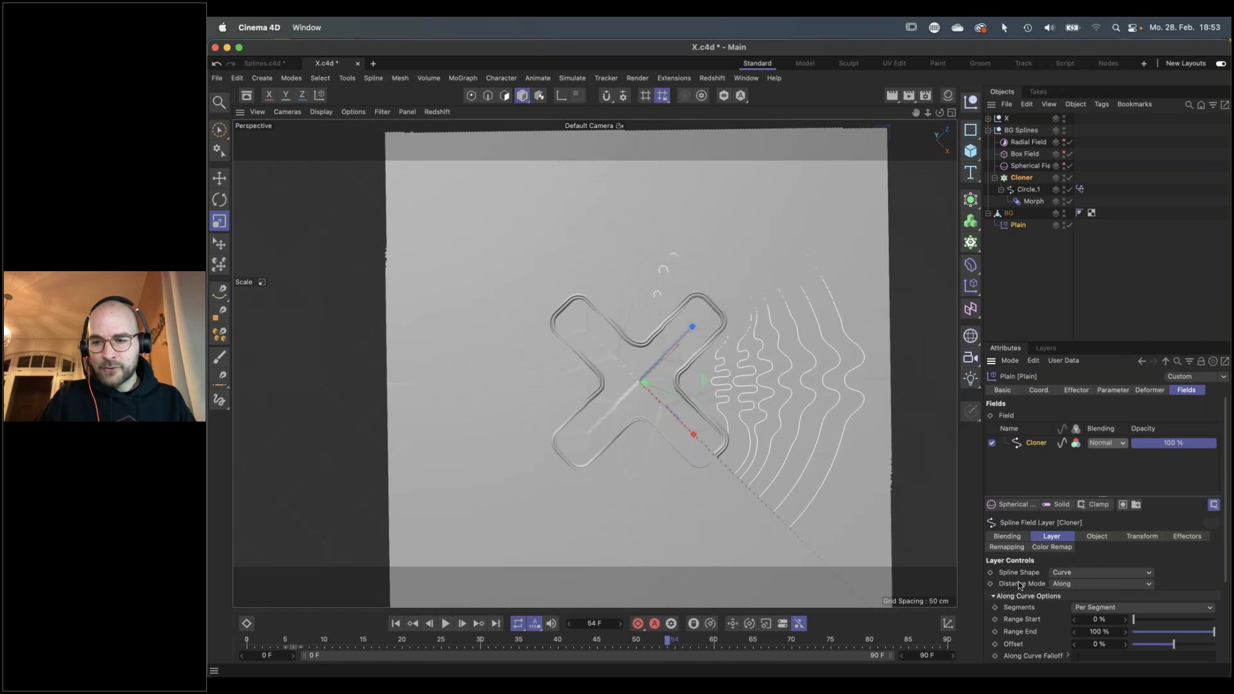
{"action": "scroll", "coordinate": [1093, 566], "scroll_direction": "down", "scroll_amount": 3}
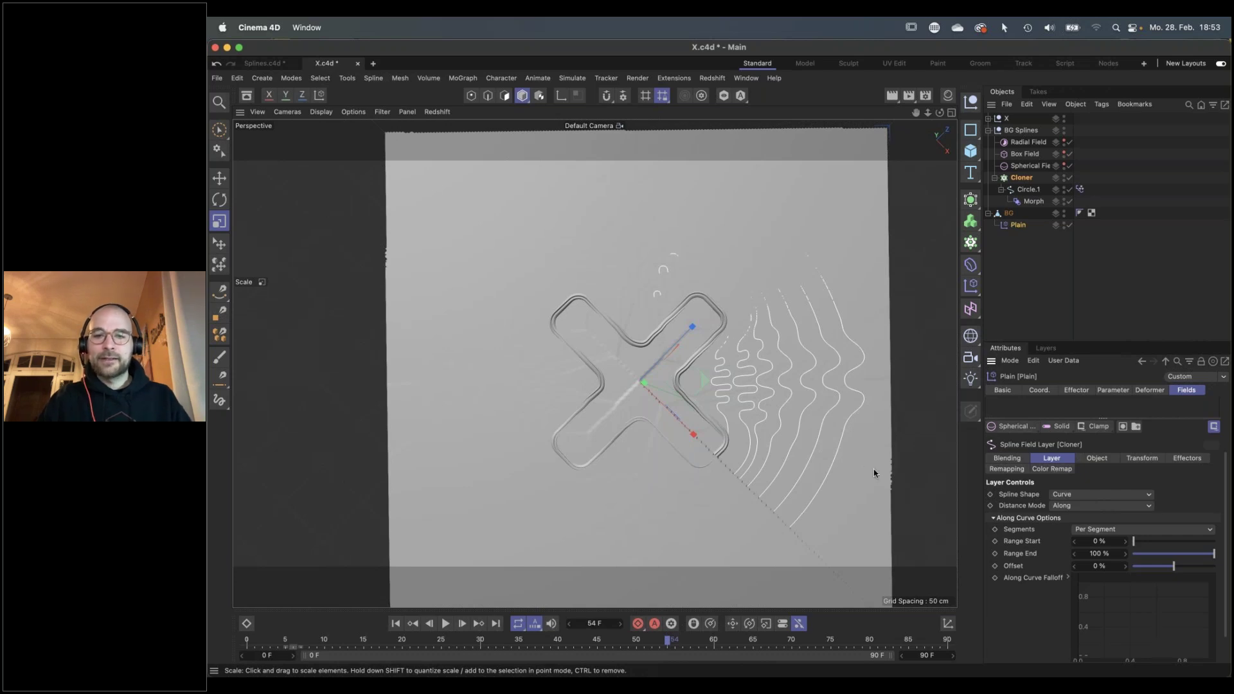
{"action": "left_click", "coordinate": [1100, 506]}
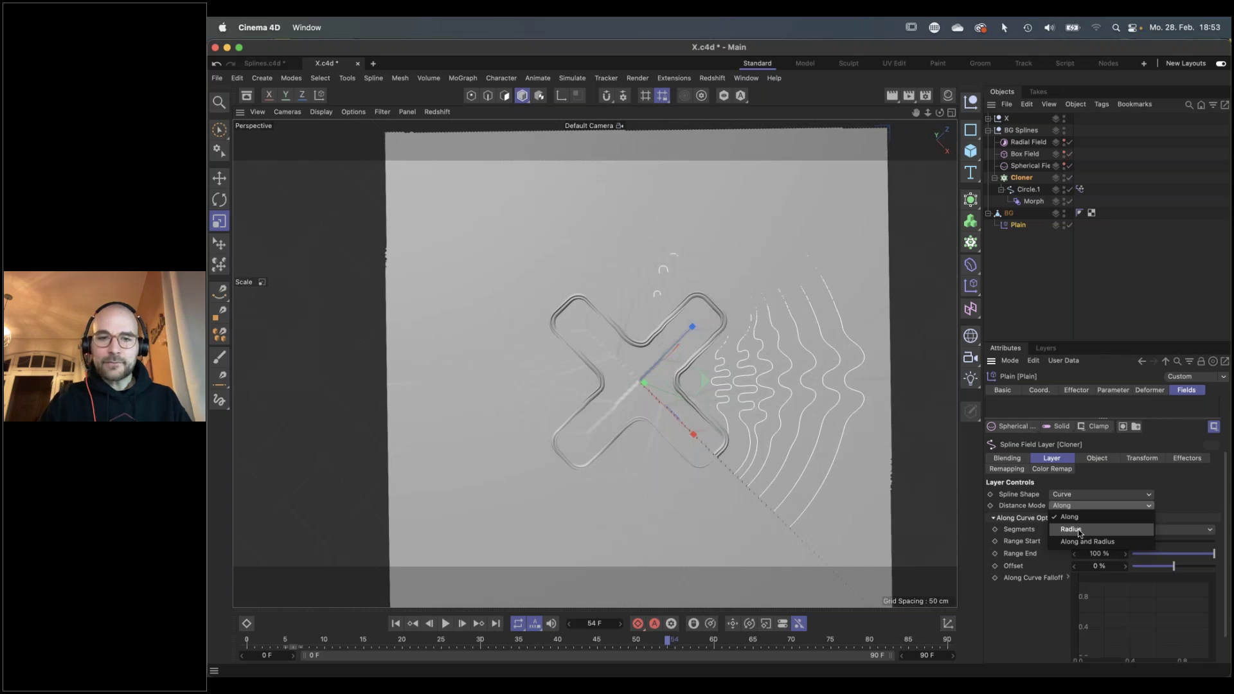
{"action": "left_click", "coordinate": [1080, 532]}
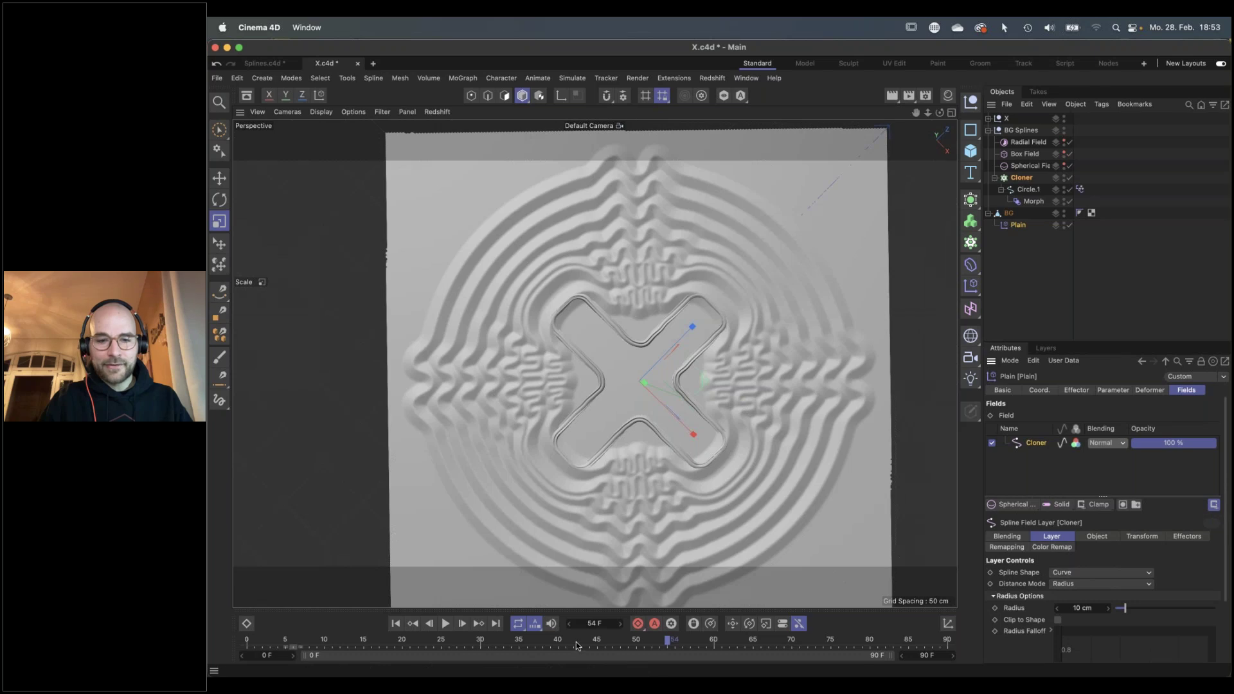
{"action": "left_click_drag", "start_coordinate": [576, 637], "coordinate": [331, 640]}
{"action": "left_click_drag", "start_coordinate": [412, 657], "coordinate": [926, 643]}
{"action": "left_click_drag", "start_coordinate": [836, 643], "coordinate": [489, 643]}
{"action": "left_click_drag", "start_coordinate": [551, 671], "coordinate": [702, 667]}
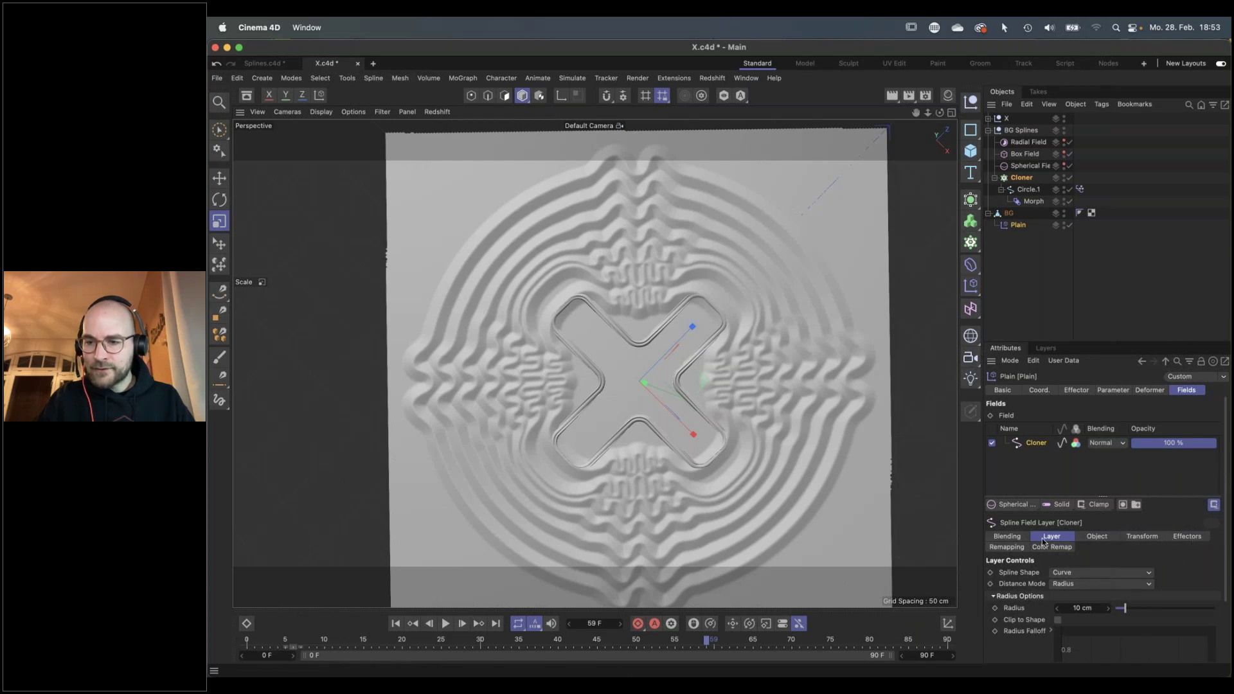
Set the contour mode in the Cloner field's remapping to Curve
{"action": "left_click", "coordinate": [1006, 548]}
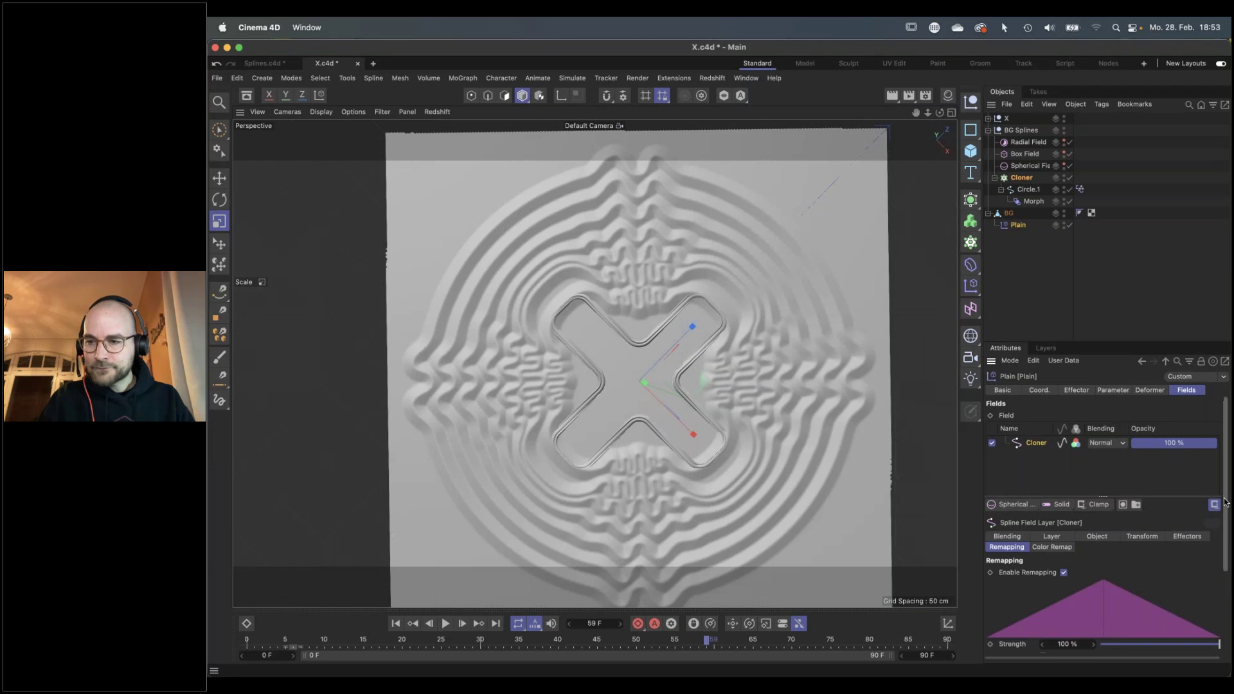
{"action": "scroll", "coordinate": [1228, 505], "scroll_direction": "down", "scroll_amount": 5}
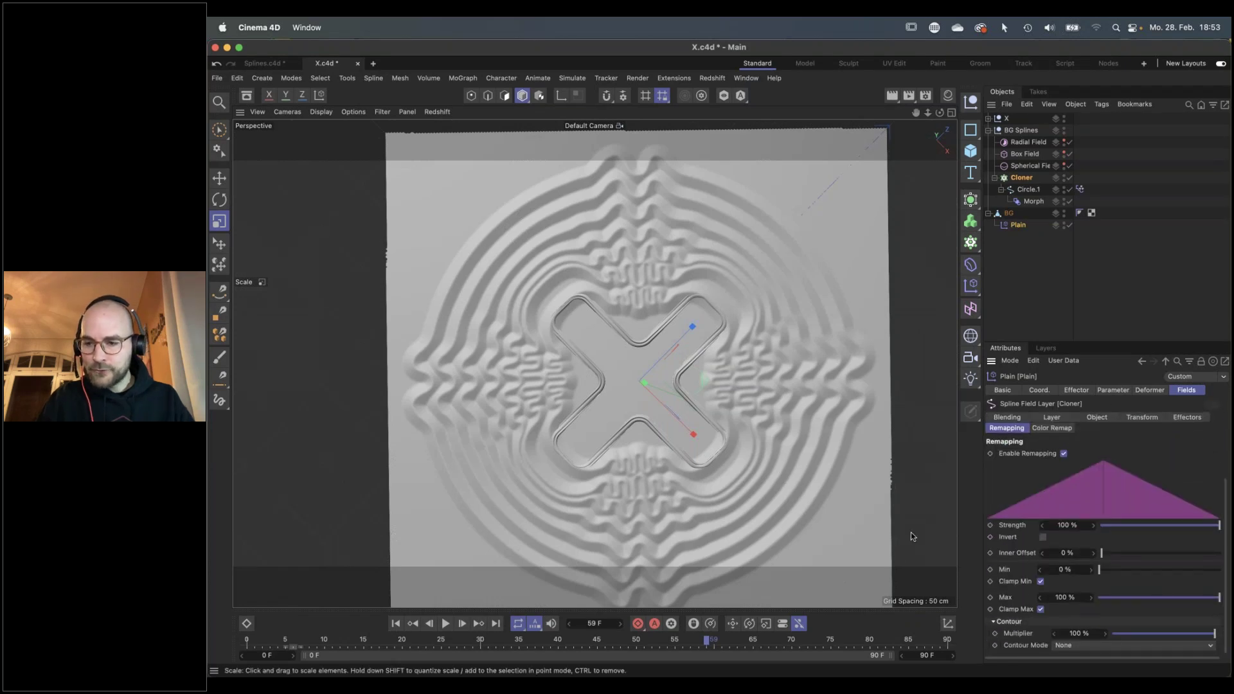
{"action": "left_click", "coordinate": [1073, 646]}
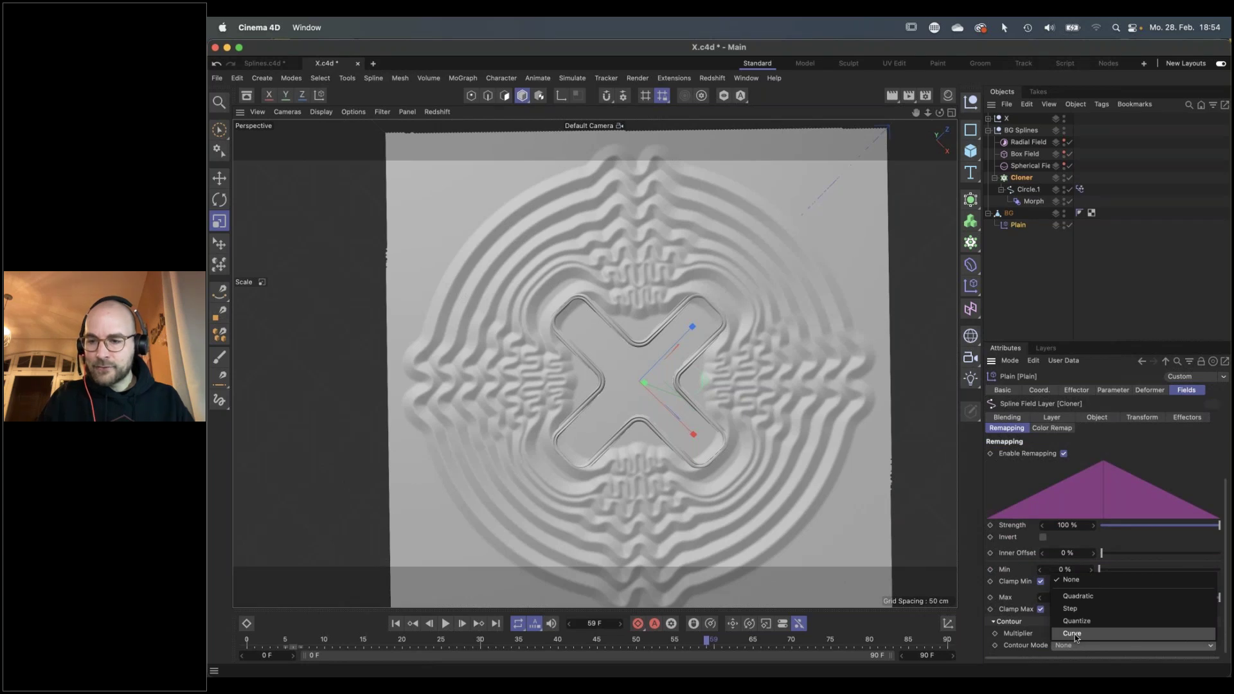
{"action": "left_click", "coordinate": [1075, 635]}
{"action": "scroll", "coordinate": [1095, 605], "scroll_direction": "down", "scroll_amount": 5}
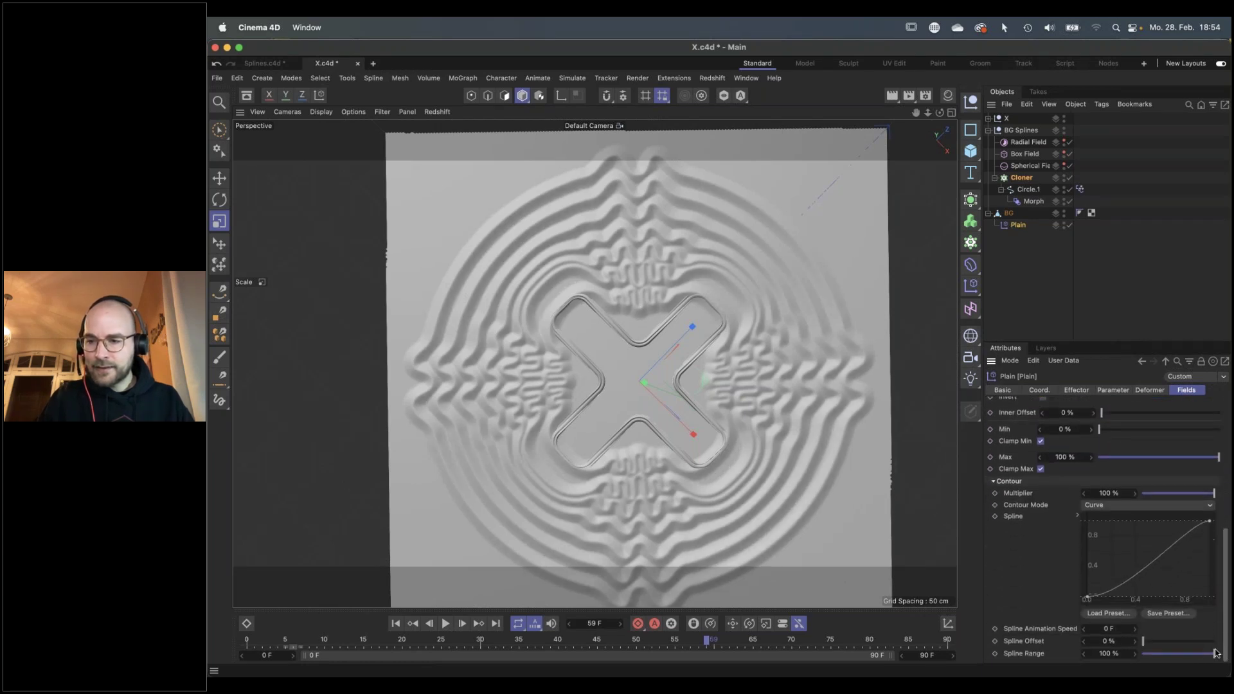
Extend the contour curve's start tangent horizontally to about 0.5 for a softer ease-in of the ridges
{"action": "left_click", "coordinate": [1087, 596]}
{"action": "left_click_drag", "start_coordinate": [1119, 599], "coordinate": [1160, 599]}
{"action": "left_click_drag", "start_coordinate": [795, 530], "coordinate": [879, 462], "text": "alt"}
{"action": "mouse_move", "coordinate": [1160, 599]}
{"action": "left_mouse_down"}
{"action": "mouse_move", "coordinate": [1113, 599]}
{"action": "mouse_move", "coordinate": [1141, 598]}
{"action": "left_mouse_up"}
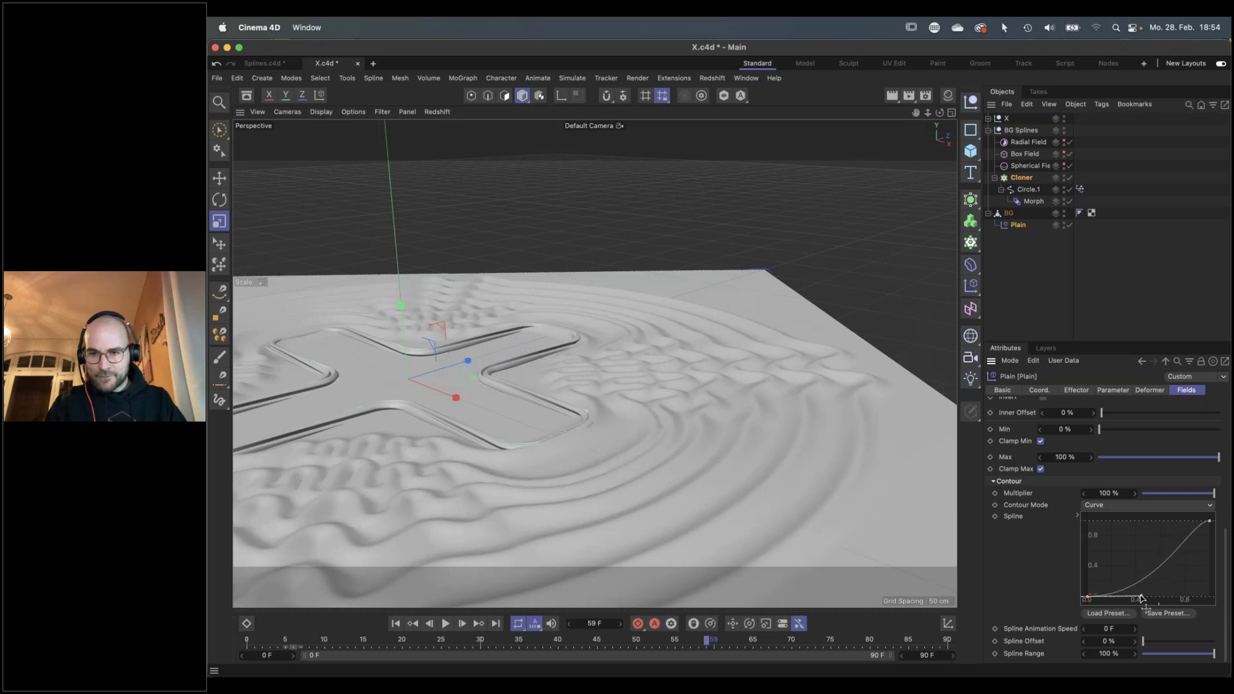
{"action": "left_click_drag", "start_coordinate": [1142, 598], "coordinate": [1152, 598]}
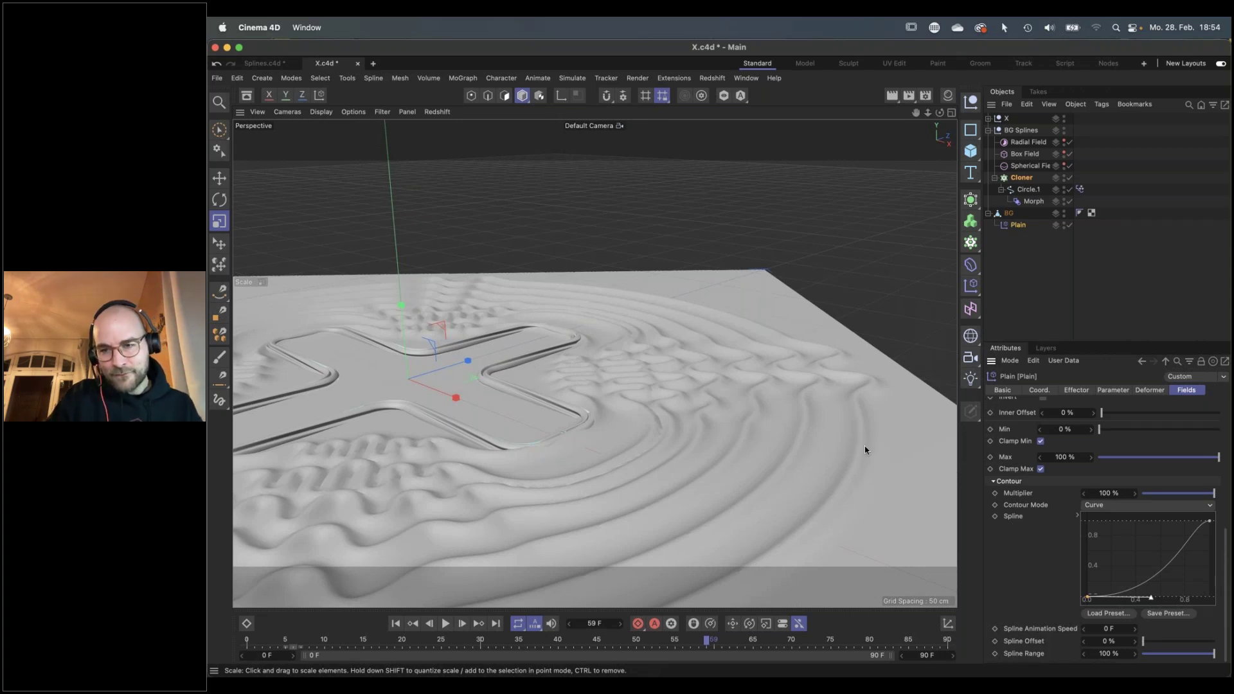
Try Y position offsets of 5 cm and 4 cm on the Plain effector and set it back to 3 cm
{"action": "left_click", "coordinate": [1012, 225]}
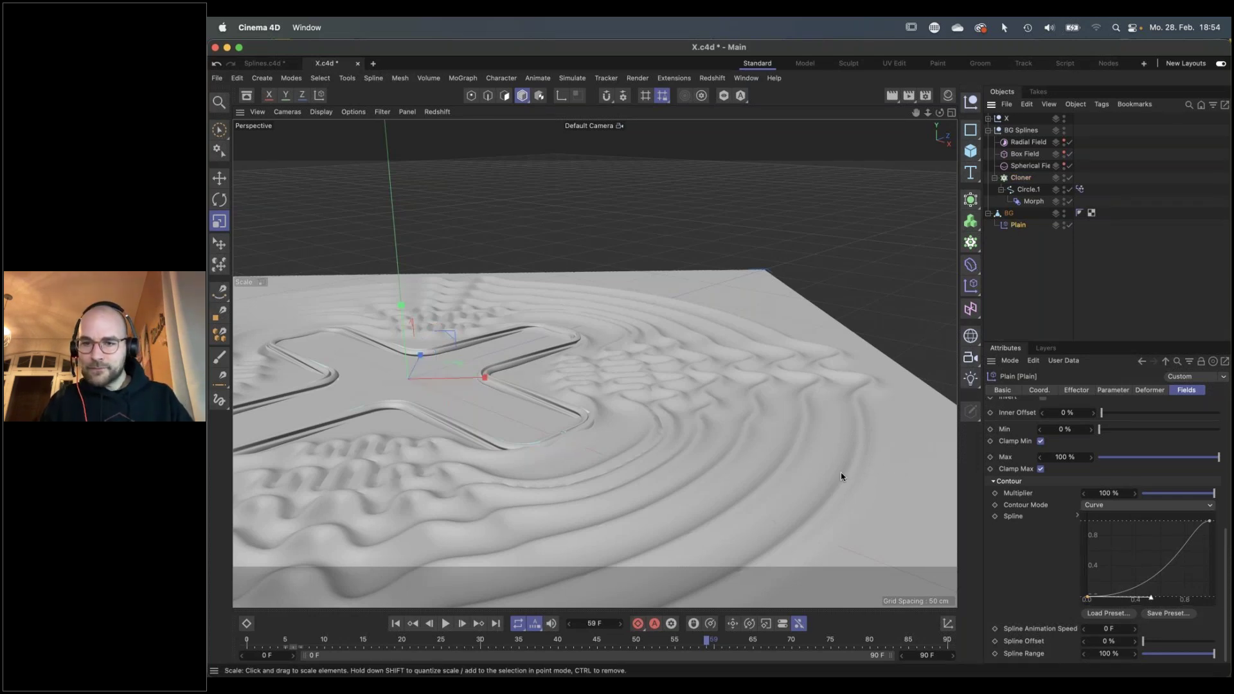
{"action": "left_click", "coordinate": [1113, 391]}
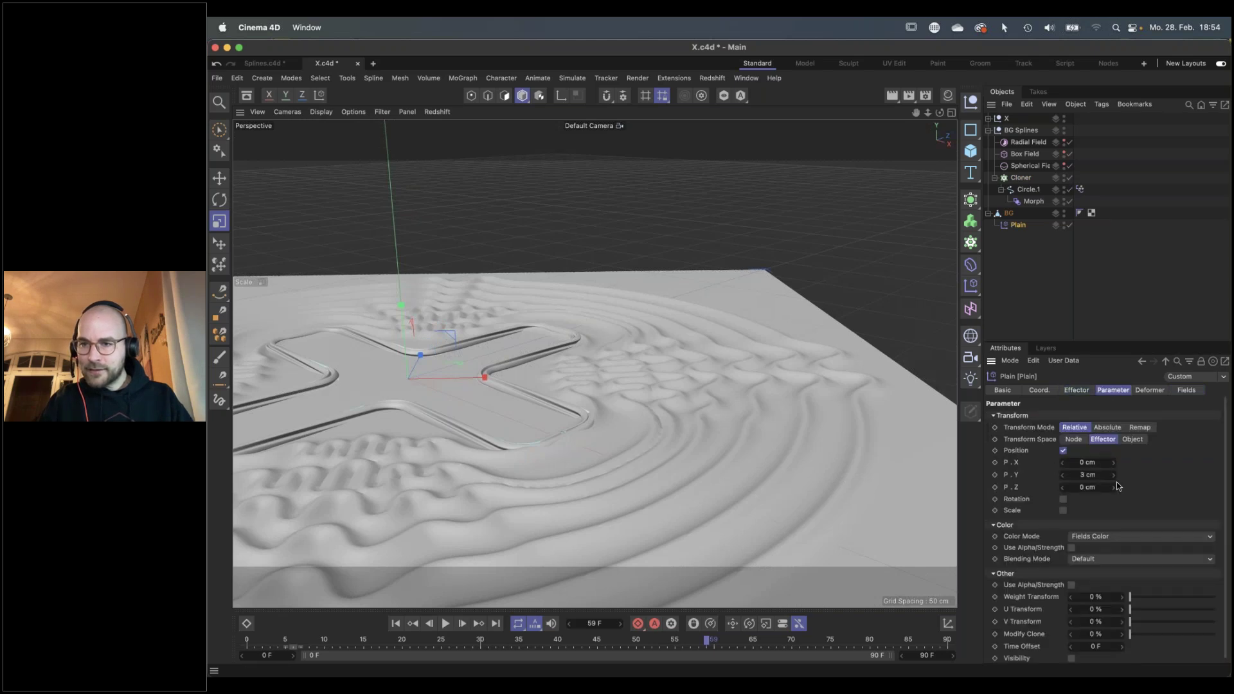
{"action": "left_click", "coordinate": [1114, 476]}
{"action": "left_click", "coordinate": [1114, 476]}
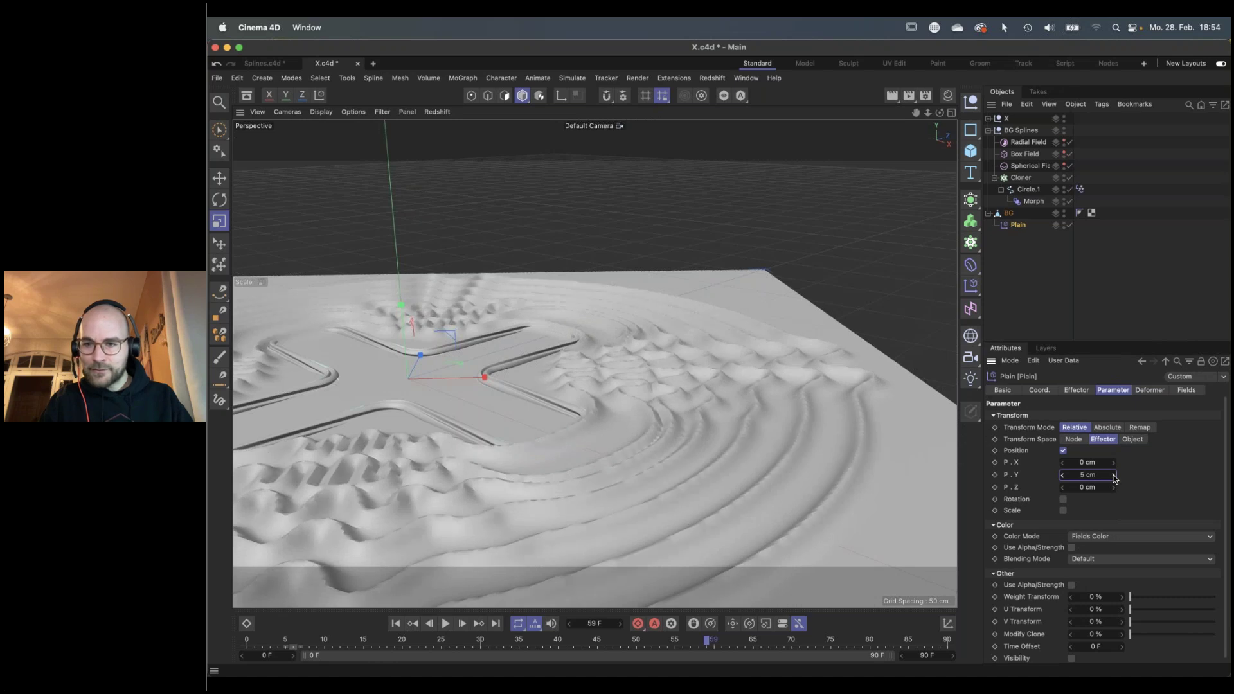
{"action": "left_click", "coordinate": [1063, 477]}
{"action": "left_click_drag", "start_coordinate": [739, 434], "coordinate": [563, 453], "text": "alt"}
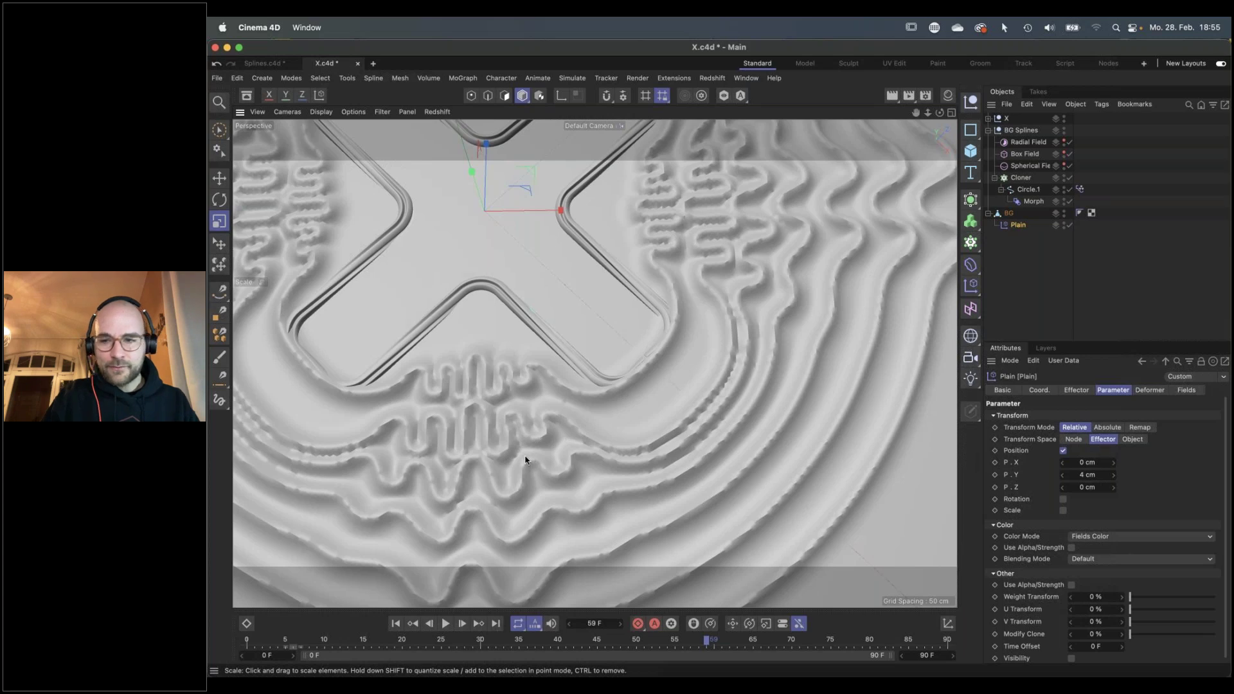
{"action": "left_click", "coordinate": [1062, 475]}
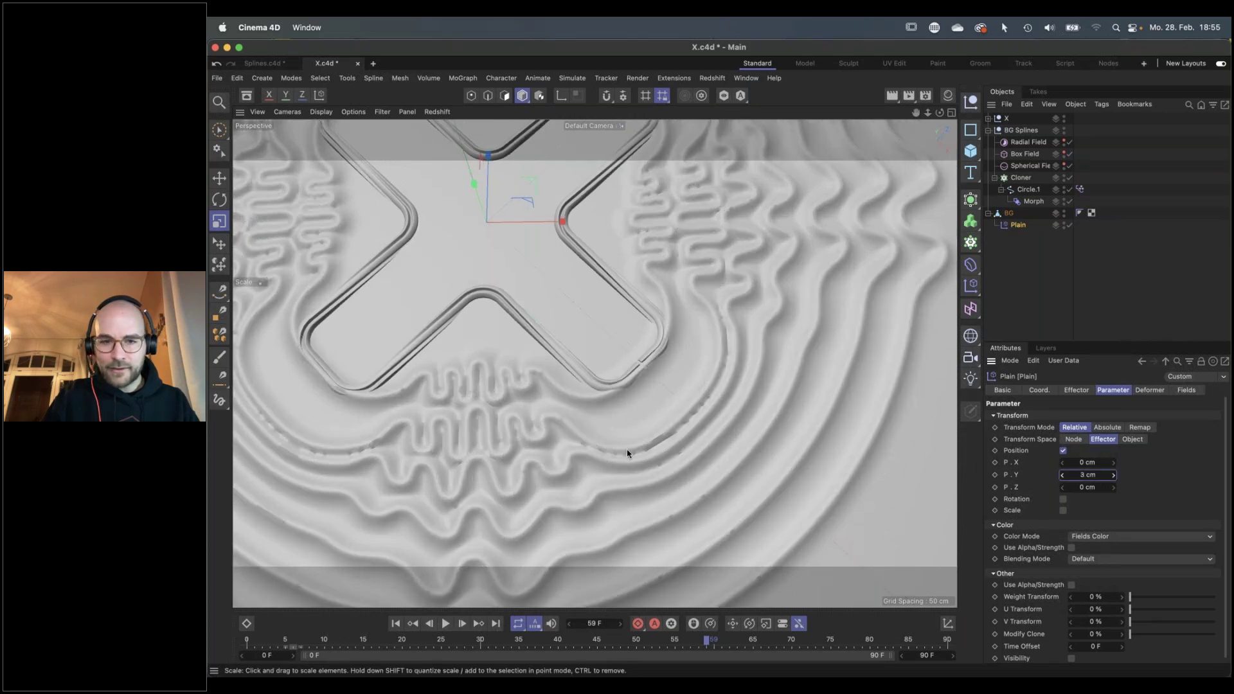
Set the Phong angle of the BG mesh to 92°
{"action": "scroll", "coordinate": [754, 443], "scroll_direction": "down", "scroll_amount": 5}
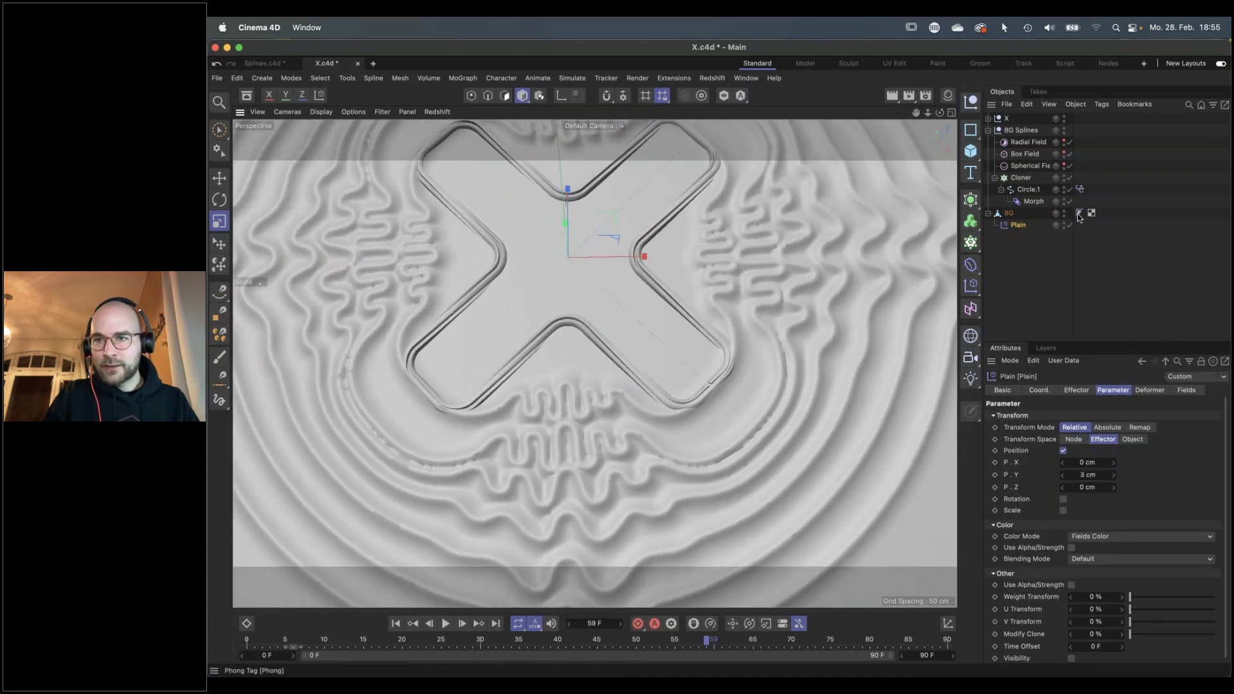
{"action": "left_click", "coordinate": [1079, 213]}
{"action": "mouse_move", "coordinate": [1143, 428]}
{"action": "left_mouse_down"}
{"action": "mouse_move", "coordinate": [1171, 427]}
{"action": "mouse_move", "coordinate": [1125, 428]}
{"action": "mouse_move", "coordinate": [1153, 428]}
{"action": "left_mouse_up"}
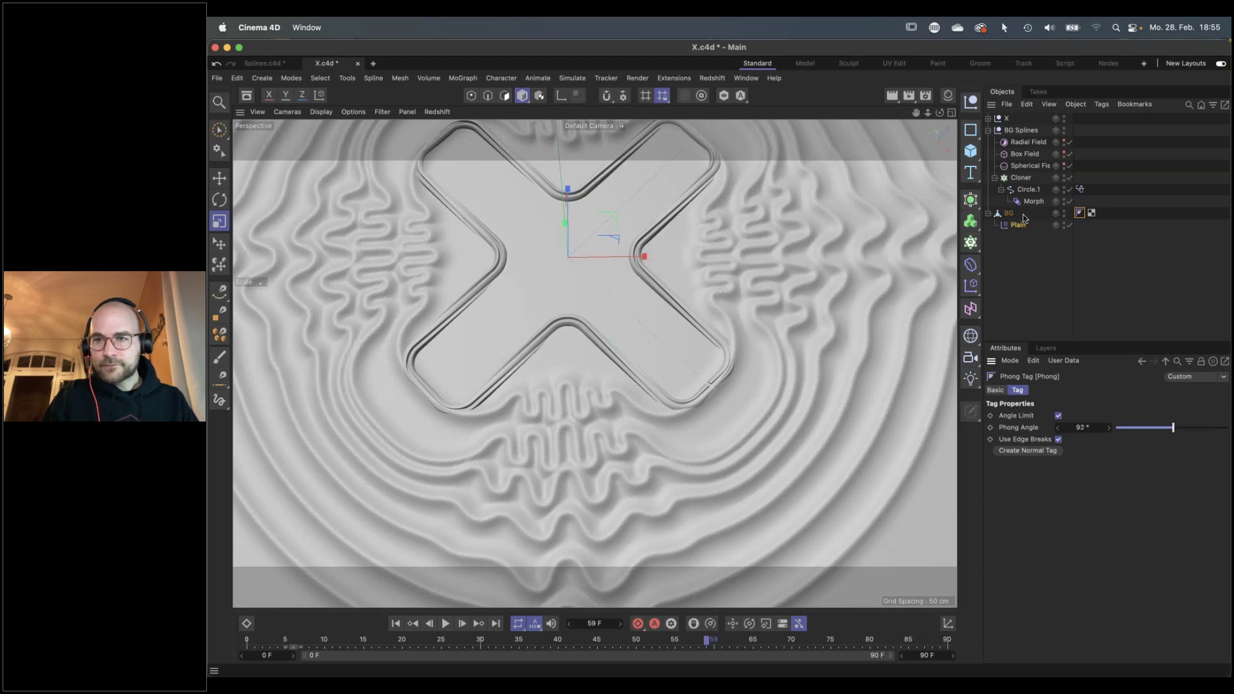
Set the Plain effector's Y position offset to 4 cm and check the relief around the X
{"action": "left_click", "coordinate": [1021, 225]}
{"action": "left_click", "coordinate": [1114, 475]}
{"action": "scroll", "coordinate": [636, 374], "scroll_direction": "down", "scroll_amount": 5}
{"action": "scroll", "coordinate": [688, 350], "scroll_direction": "up", "scroll_amount": 3}
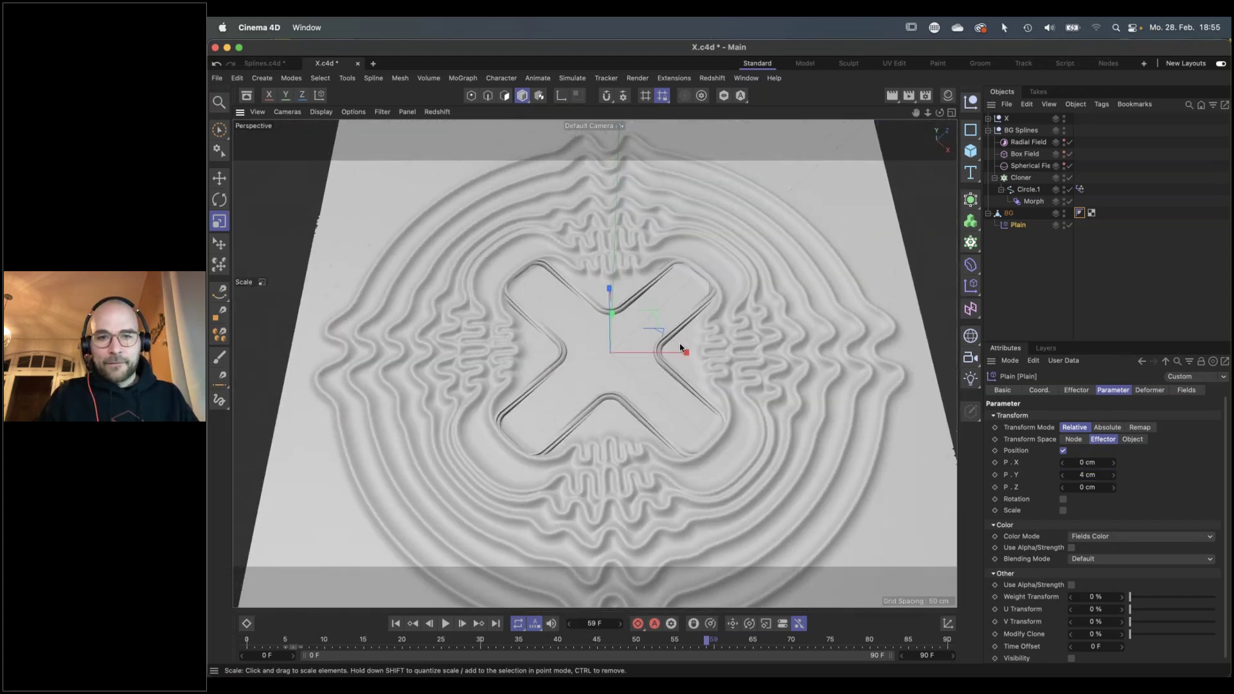
{"action": "scroll", "coordinate": [674, 353], "scroll_direction": "up", "scroll_amount": 3}
{"action": "left_click_drag", "start_coordinate": [674, 353], "coordinate": [697, 369], "text": "alt"}
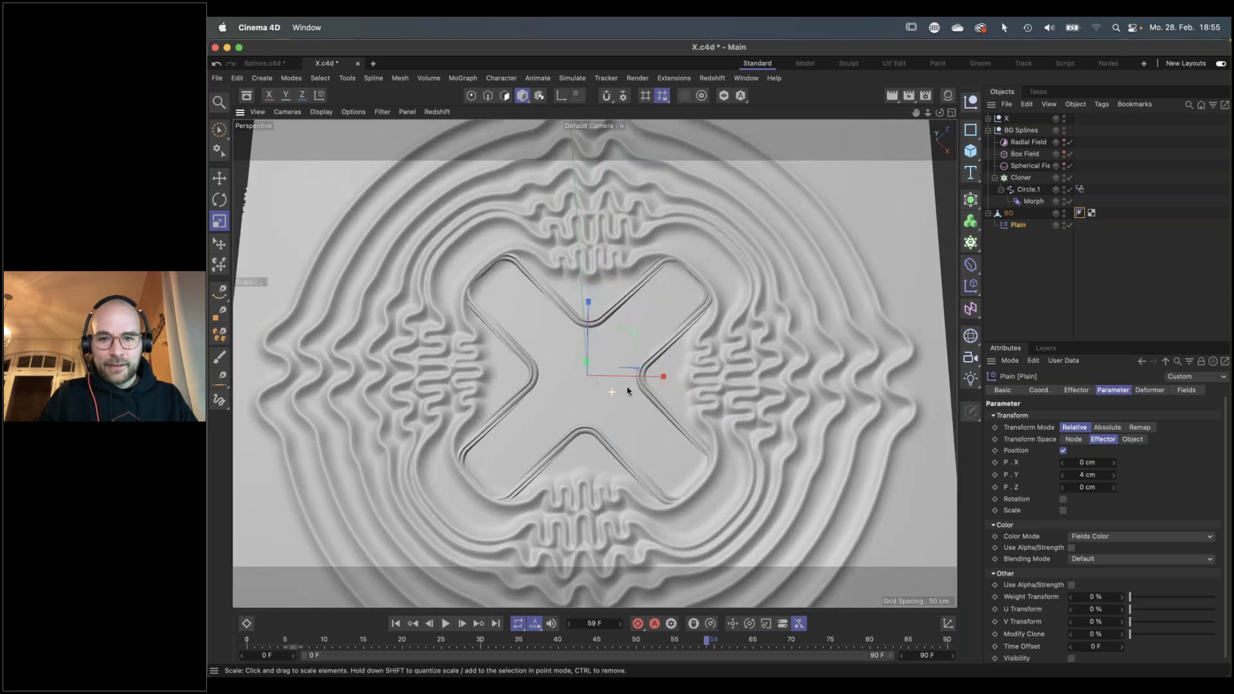
Compare the relief around the X with the reference clip Tendril_Showreel_Snippet.mp4 and save the scene
{"action": "scroll", "coordinate": [628, 390], "scroll_direction": "up", "scroll_amount": 3}
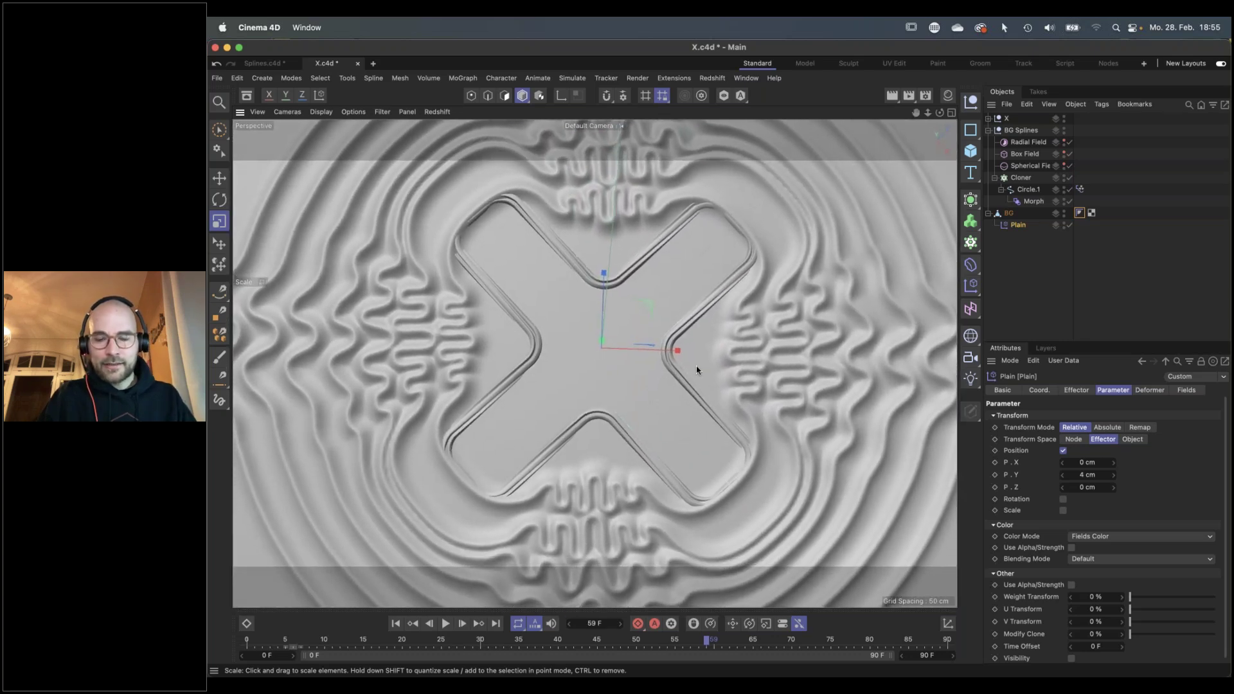
{"action": "key", "text": "super+Tab"}
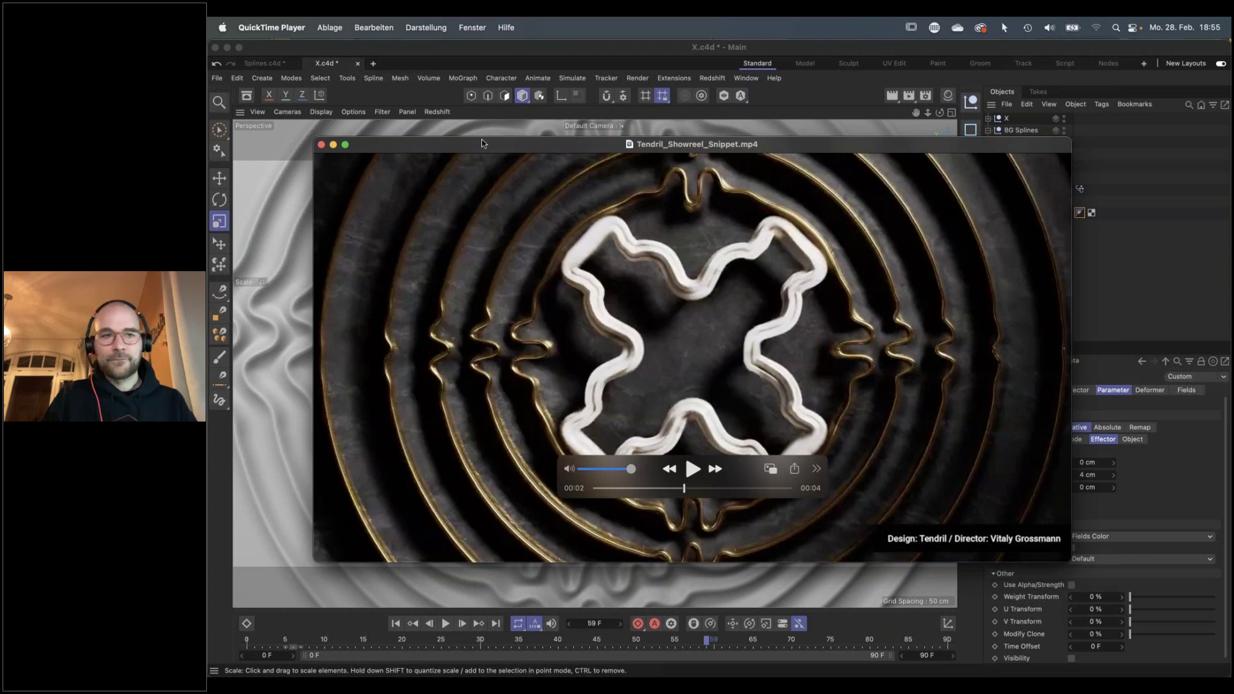
{"action": "left_click", "coordinate": [483, 49]}
{"action": "key", "text": "super+s"}
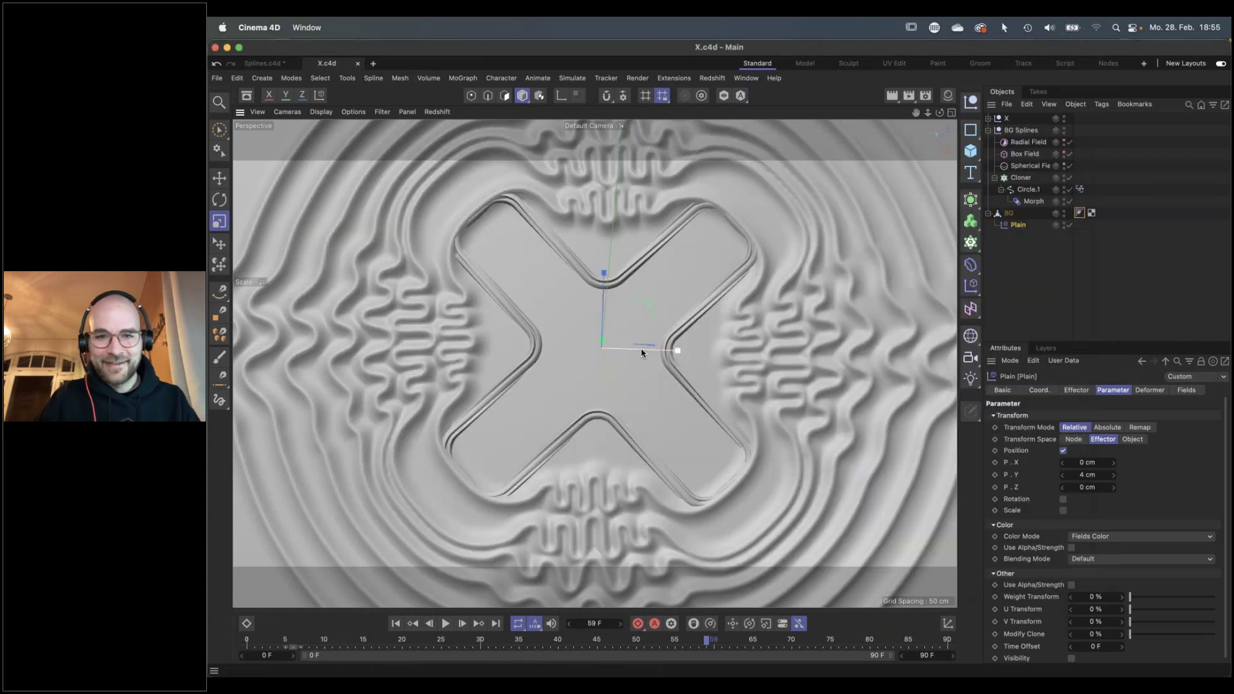
In the front view, raise the X null slightly along Y and check it in the perspective view
{"action": "middle_click", "coordinate": [645, 350]}
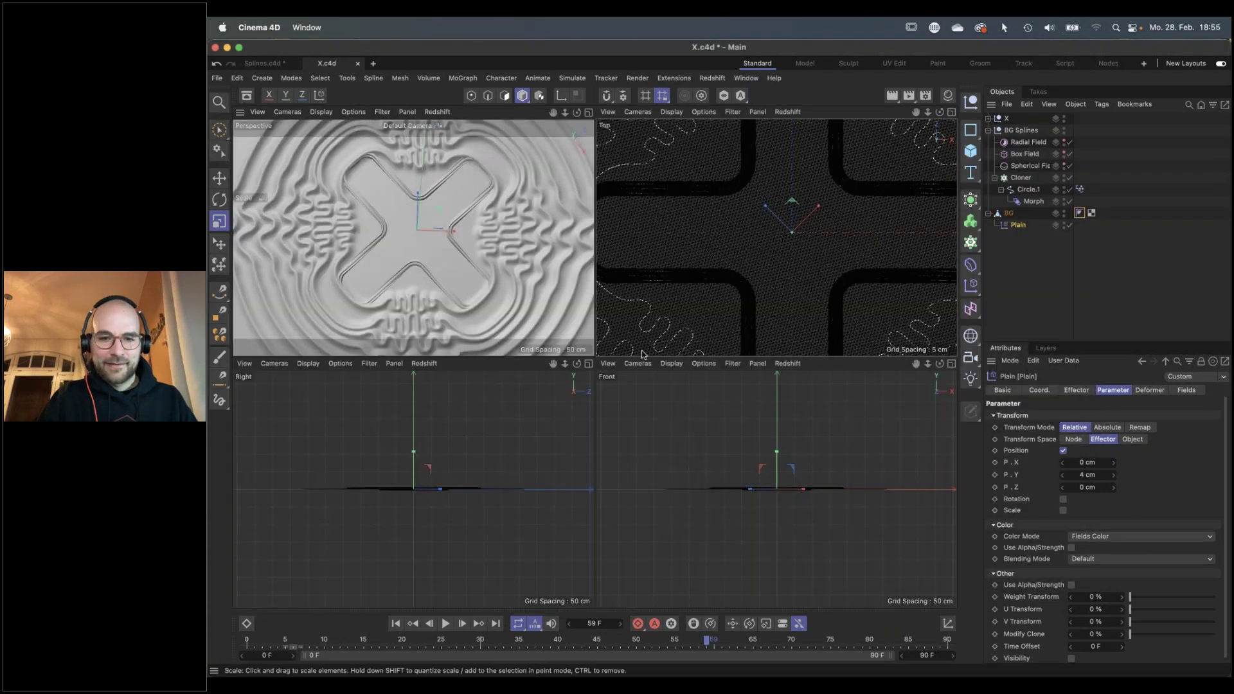
{"action": "middle_click", "coordinate": [751, 493]}
{"action": "scroll", "coordinate": [623, 356], "scroll_direction": "up", "scroll_amount": 4}
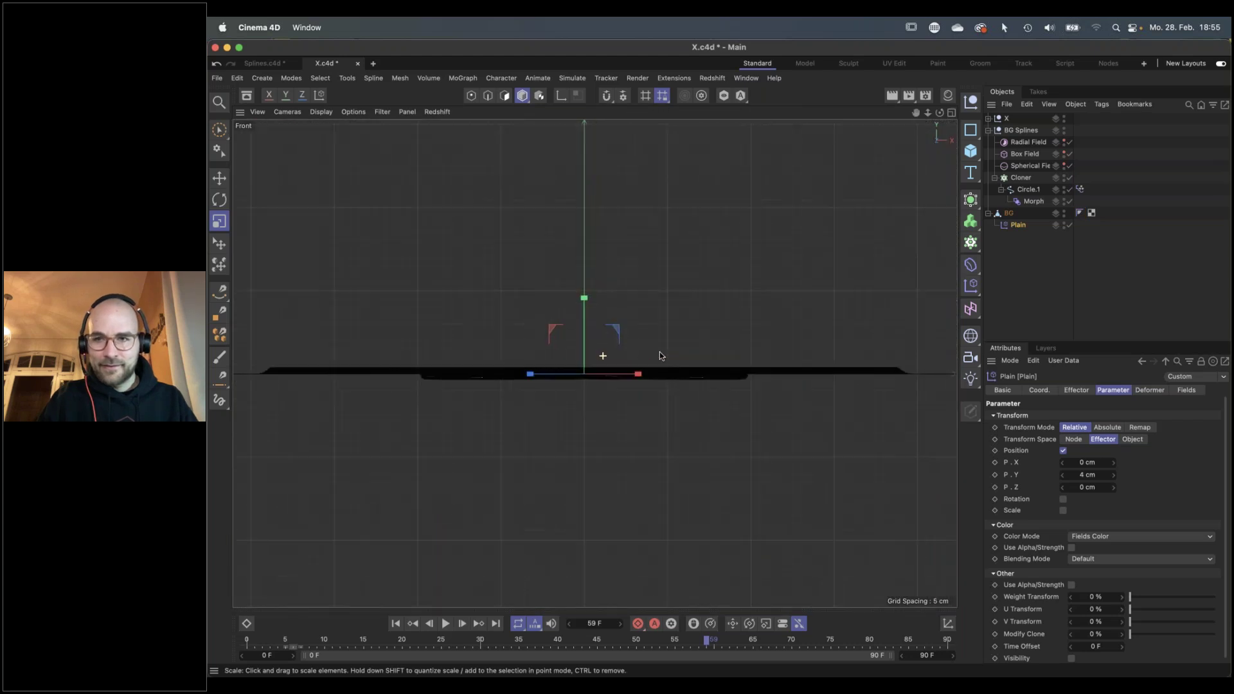
{"action": "left_click", "coordinate": [602, 353]}
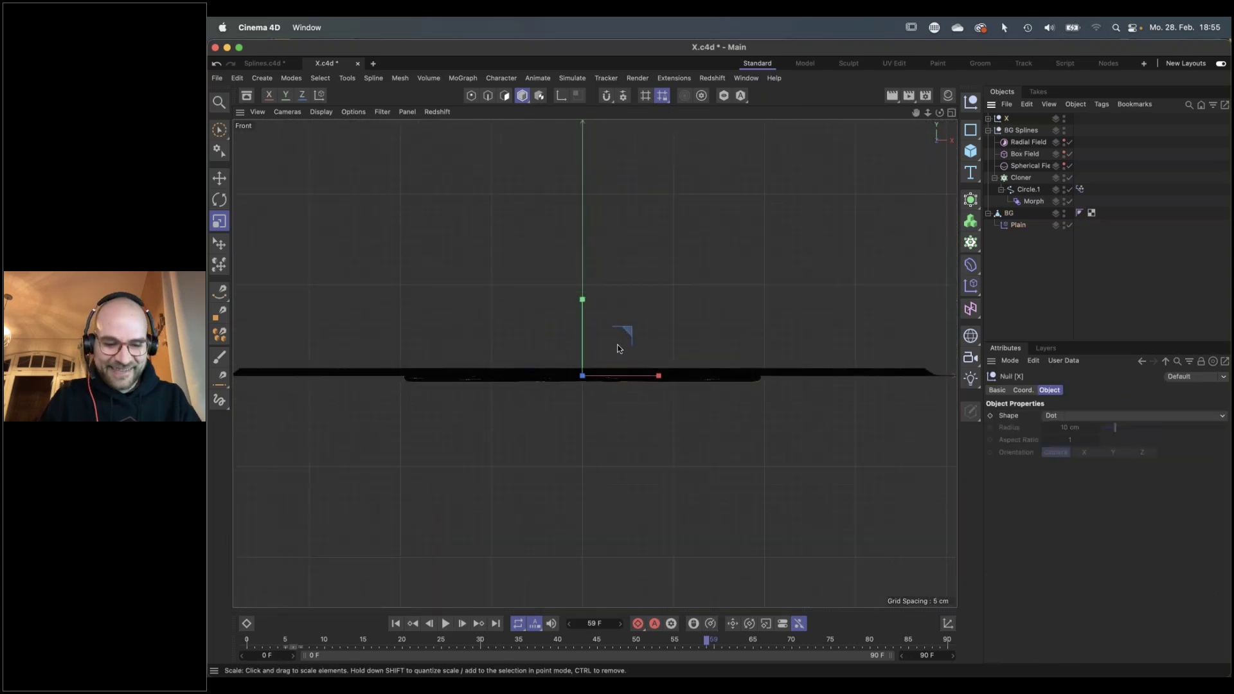
{"action": "key", "text": "e"}
{"action": "left_click_drag", "start_coordinate": [580, 307], "coordinate": [583, 299]}
{"action": "middle_click", "coordinate": [669, 325]}
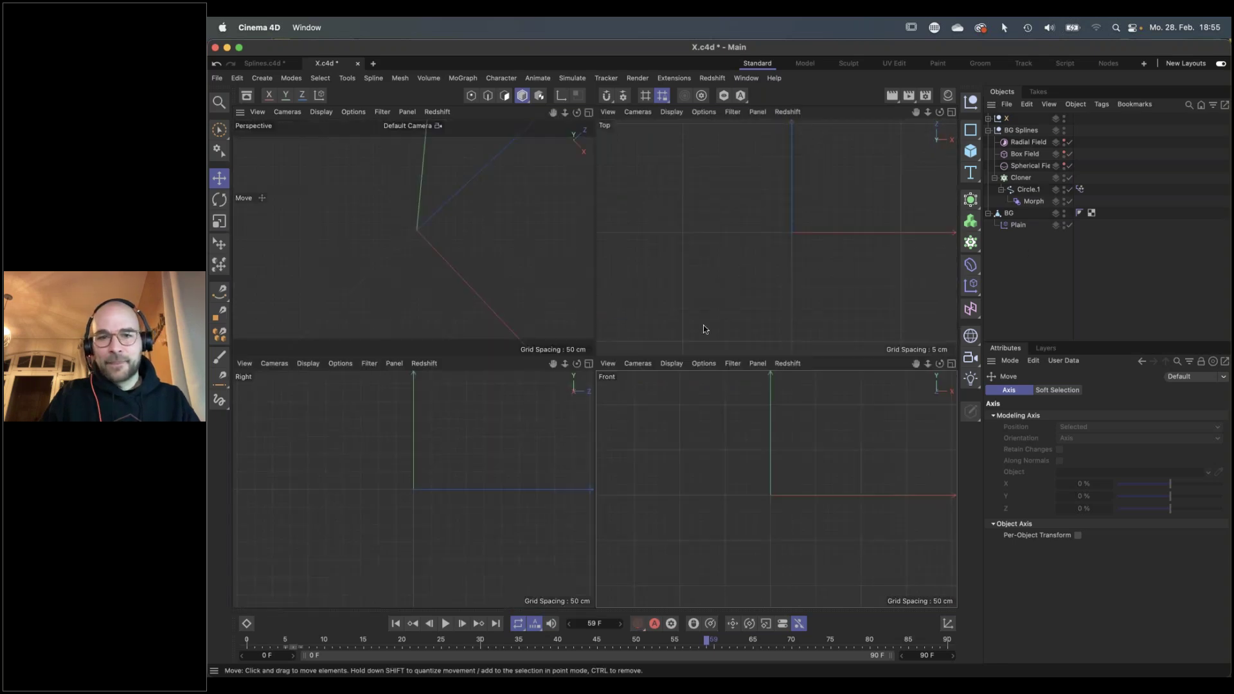
{"action": "middle_click", "coordinate": [470, 272]}
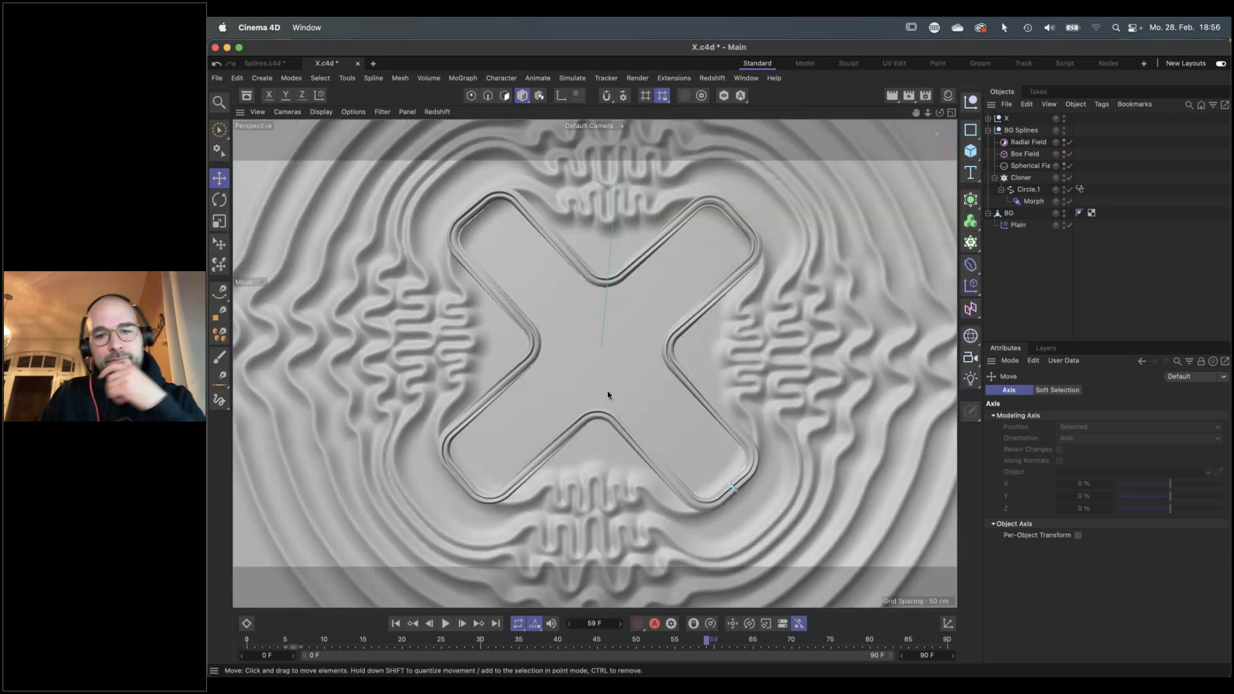
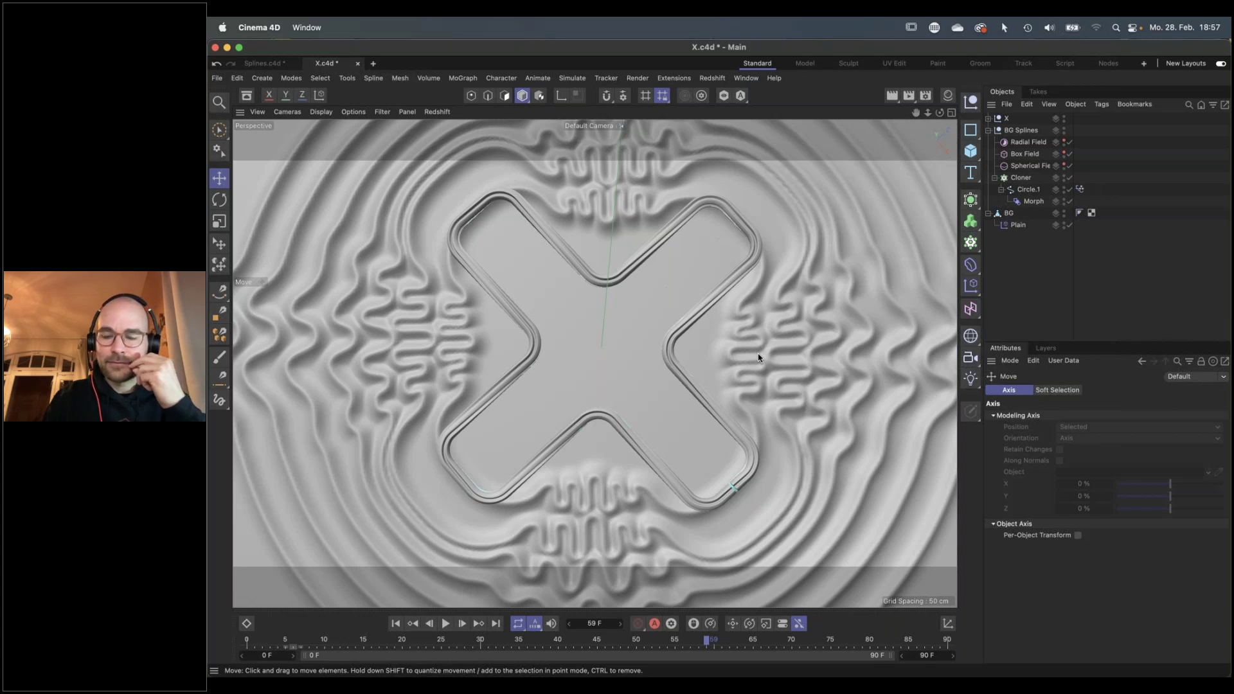
Try a Volume Builder with an SDF Dilate and Erode filter, look through the filter's field settings, and delete the builder
{"action": "left_click", "coordinate": [971, 284]}
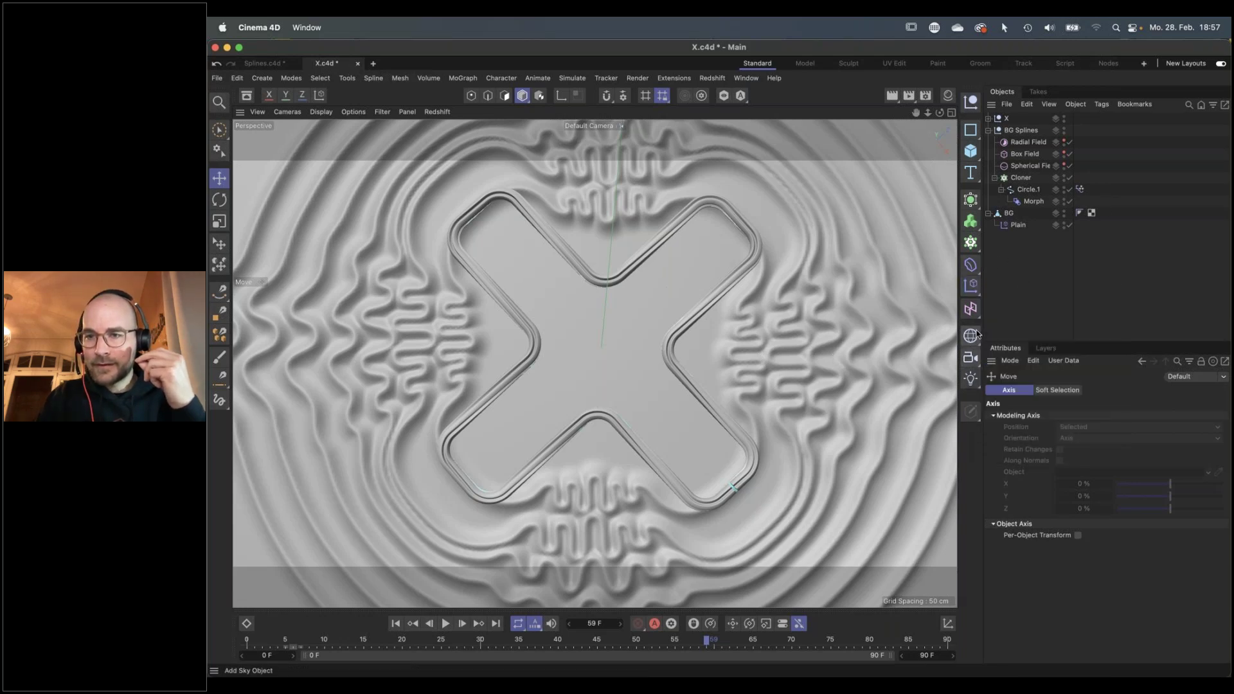
{"action": "left_click", "coordinate": [971, 220]}
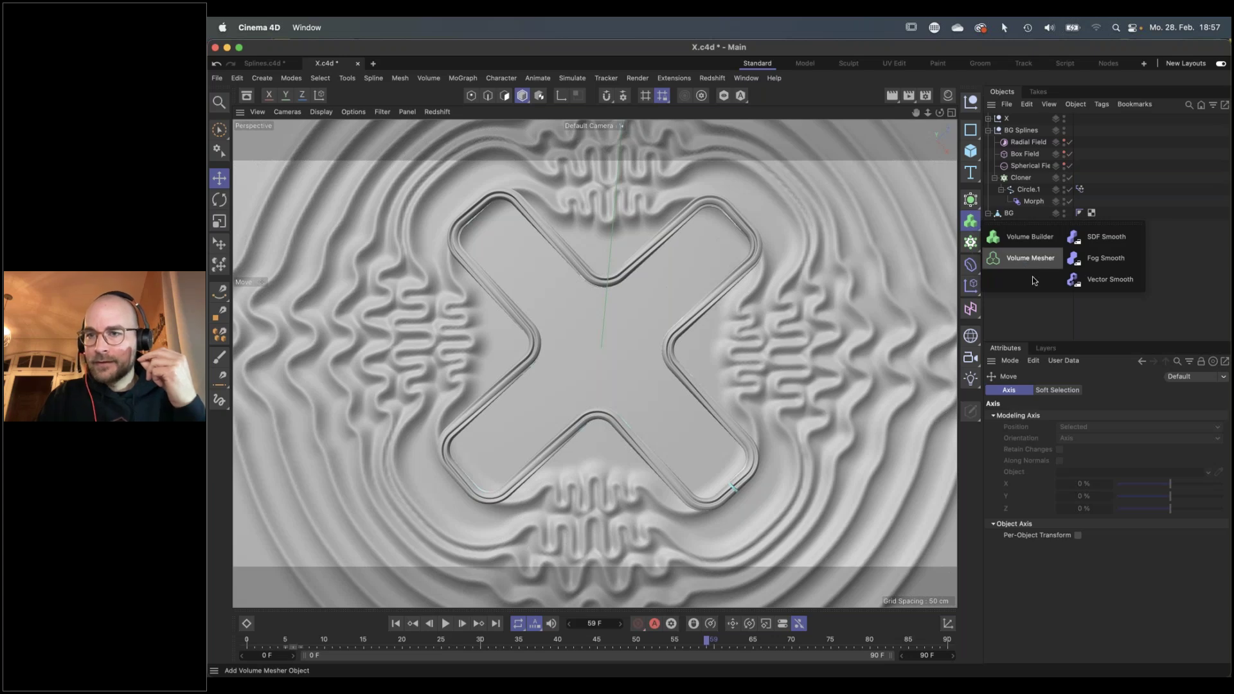
{"action": "left_click", "coordinate": [971, 220]}
{"action": "left_click", "coordinate": [1021, 525]}
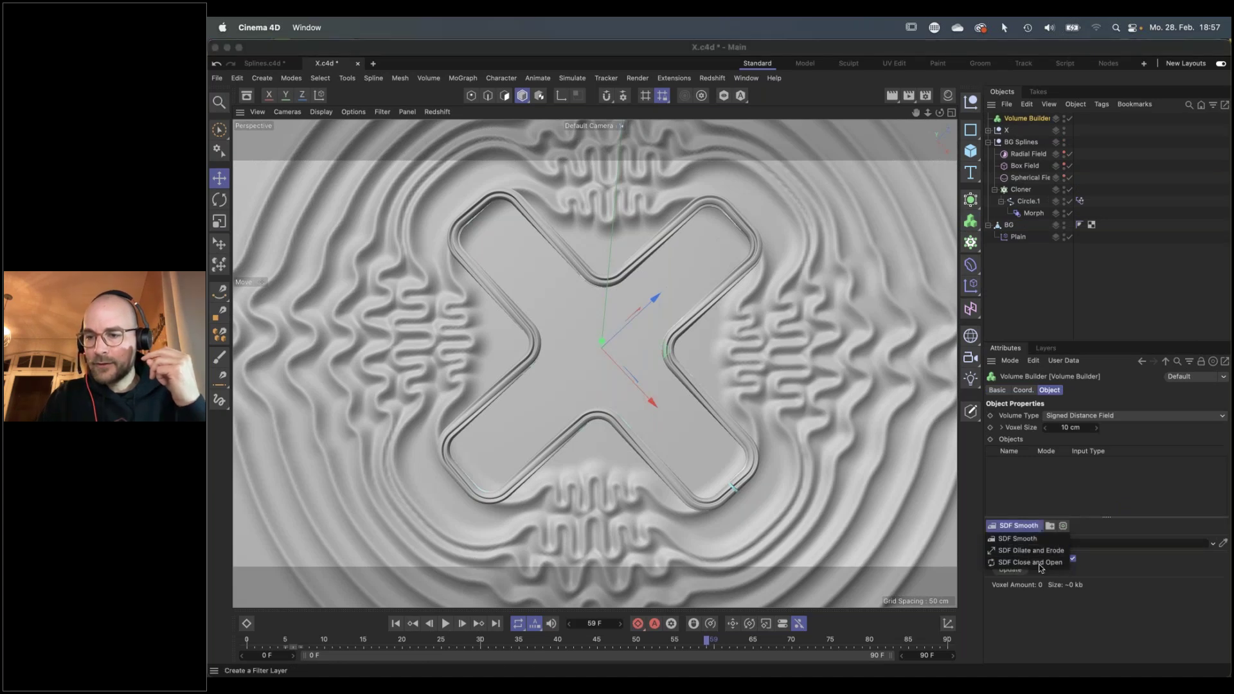
{"action": "left_click", "coordinate": [1050, 313]}
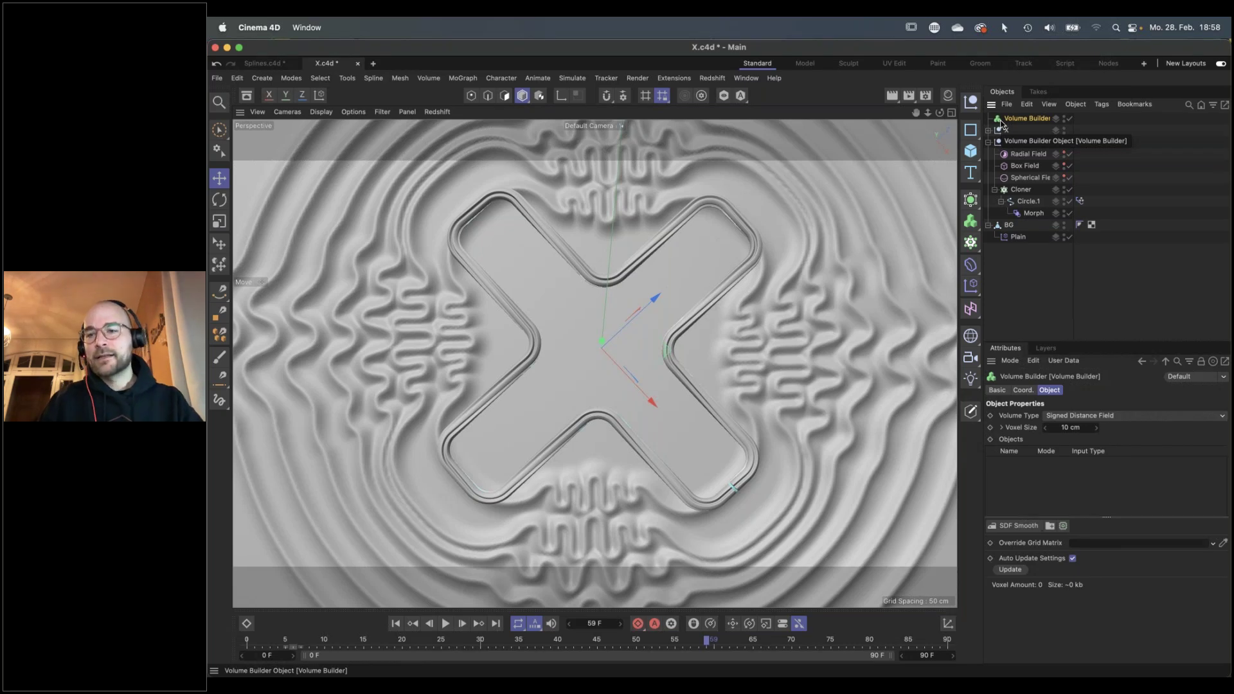
{"action": "left_click", "coordinate": [1027, 531]}
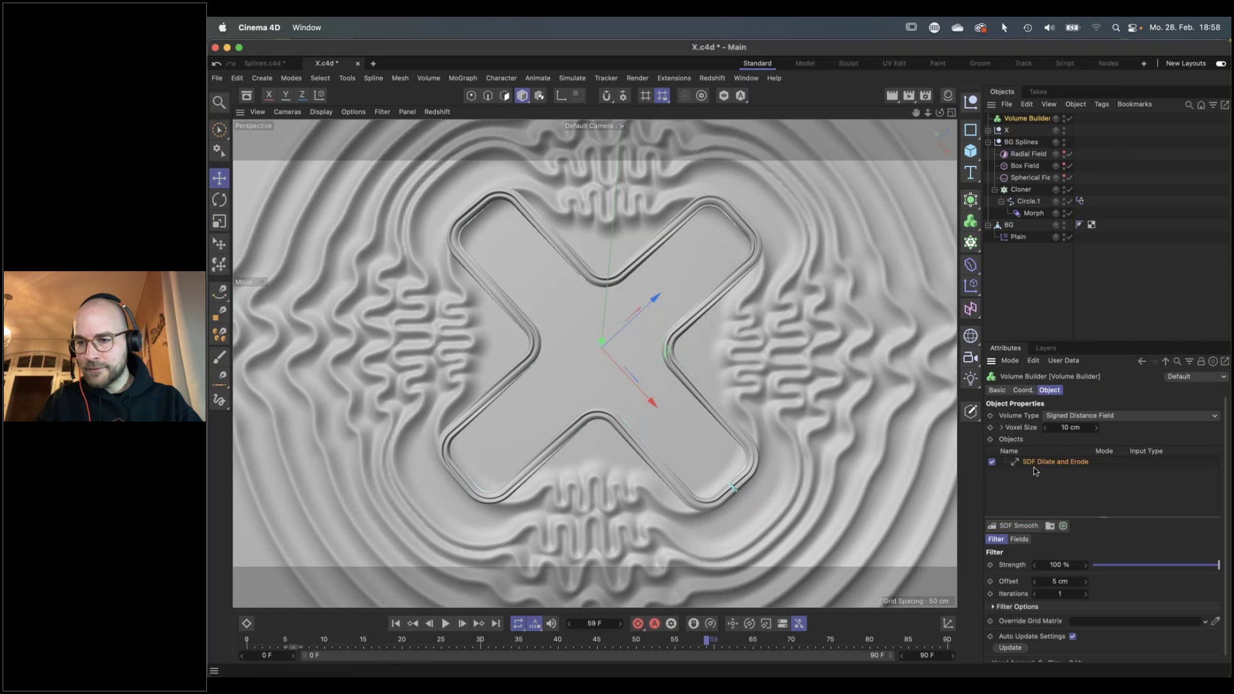
{"action": "left_click", "coordinate": [1020, 539]}
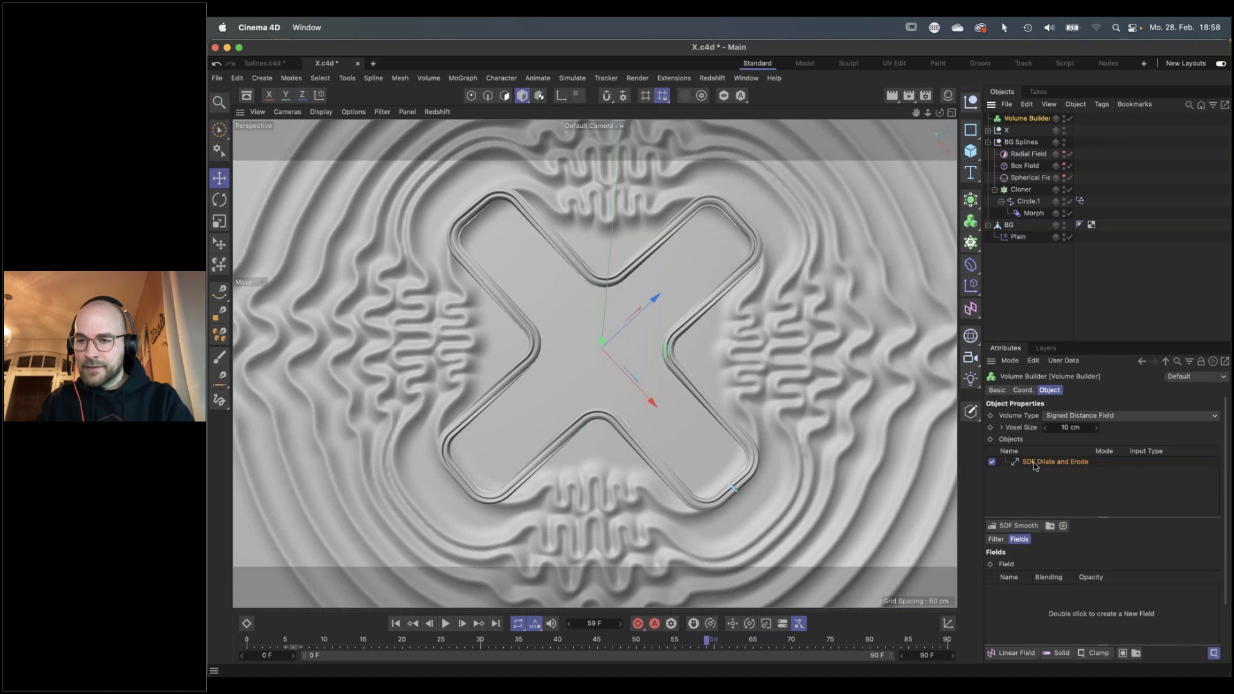
{"action": "left_click", "coordinate": [996, 540]}
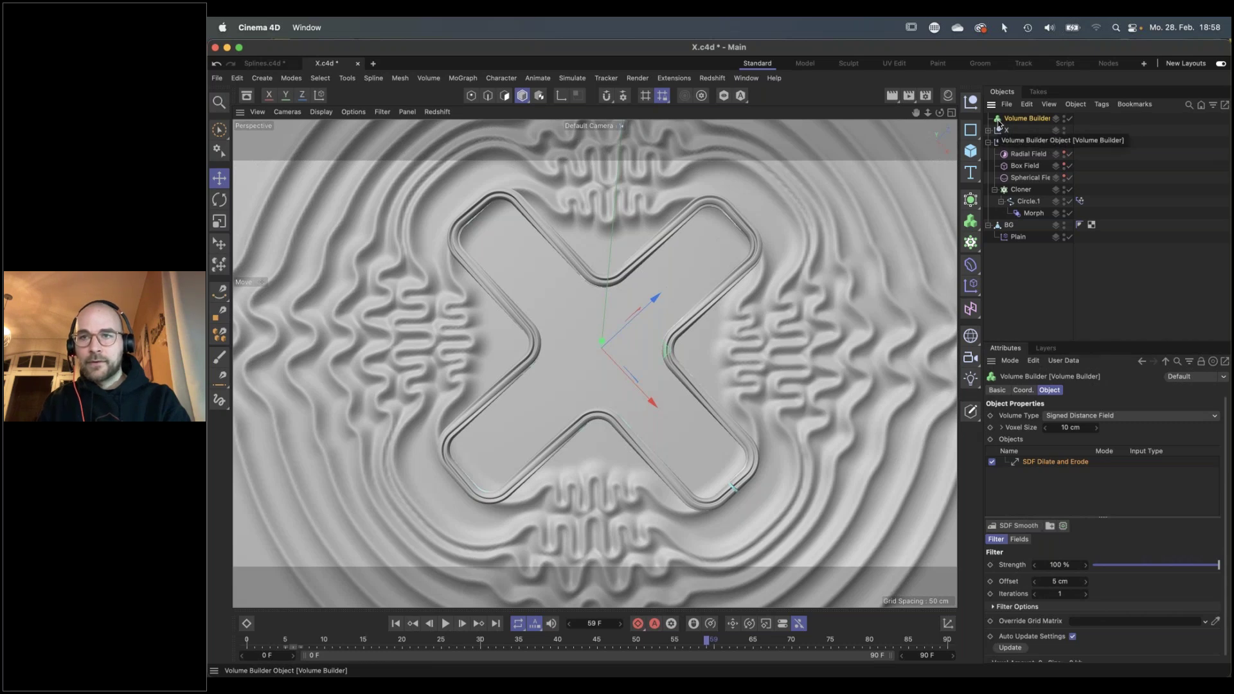
{"action": "key", "text": "Delete"}
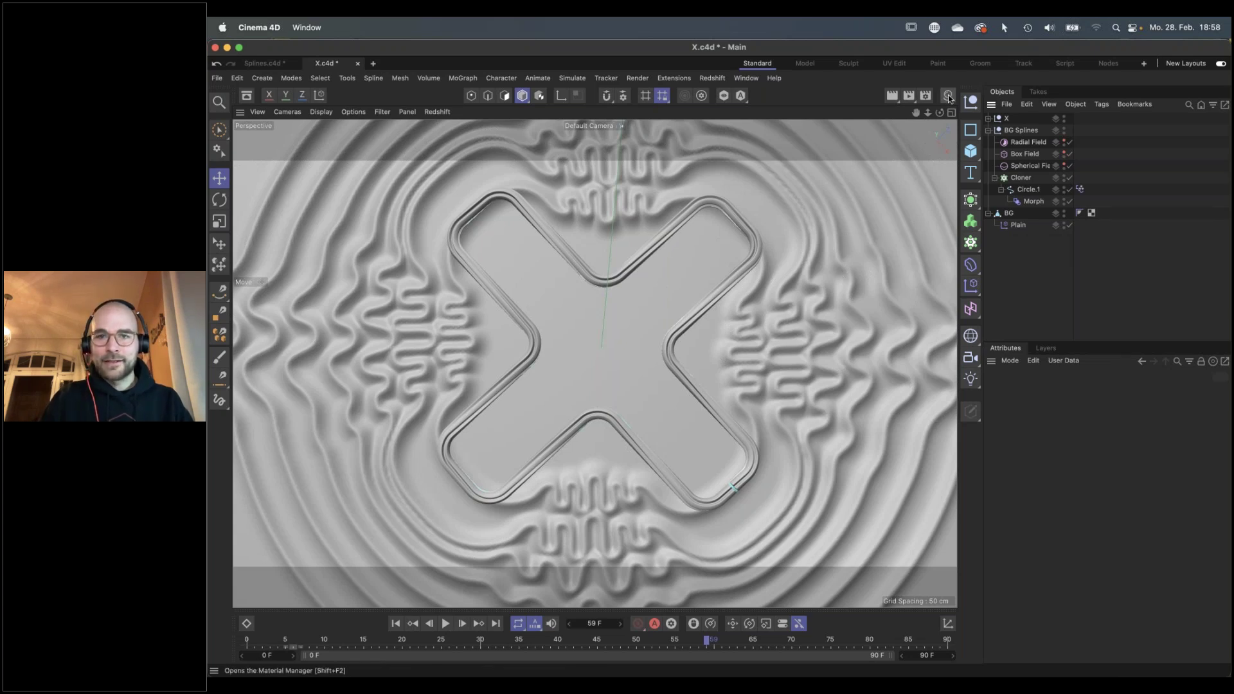
Save the scene and prepare for shading by showing the Material Manager and checking the render settings
{"action": "key", "text": "super+s"}
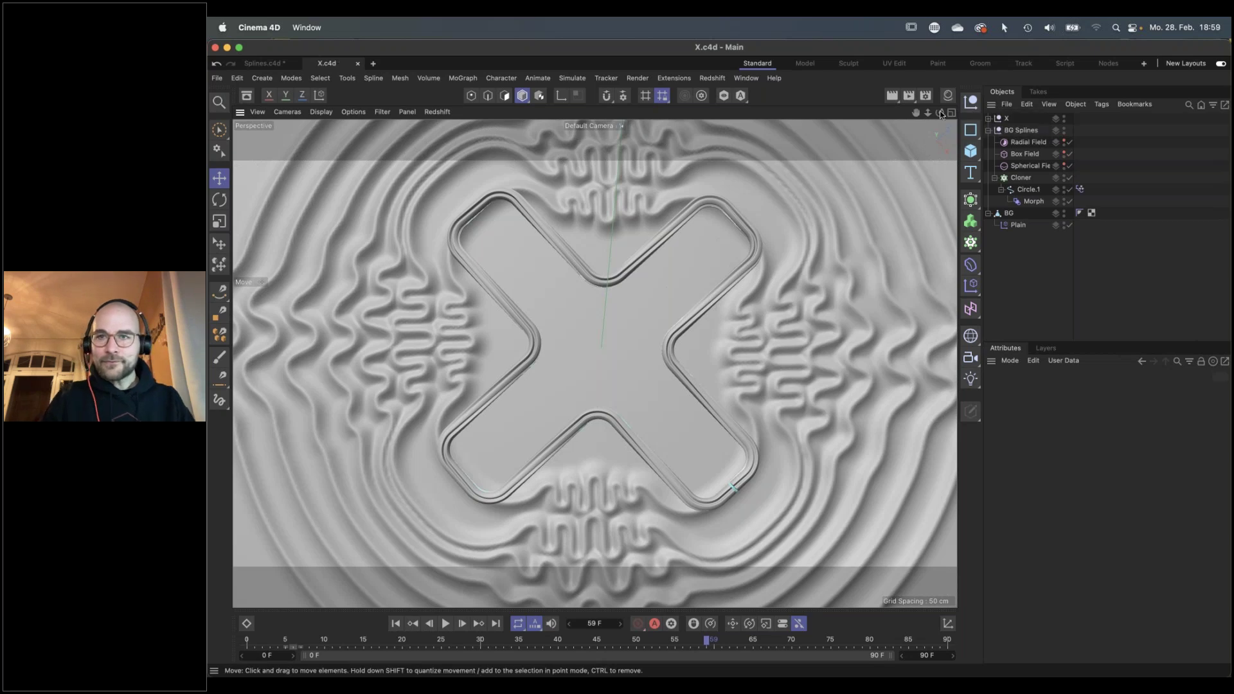
{"action": "left_click", "coordinate": [947, 98]}
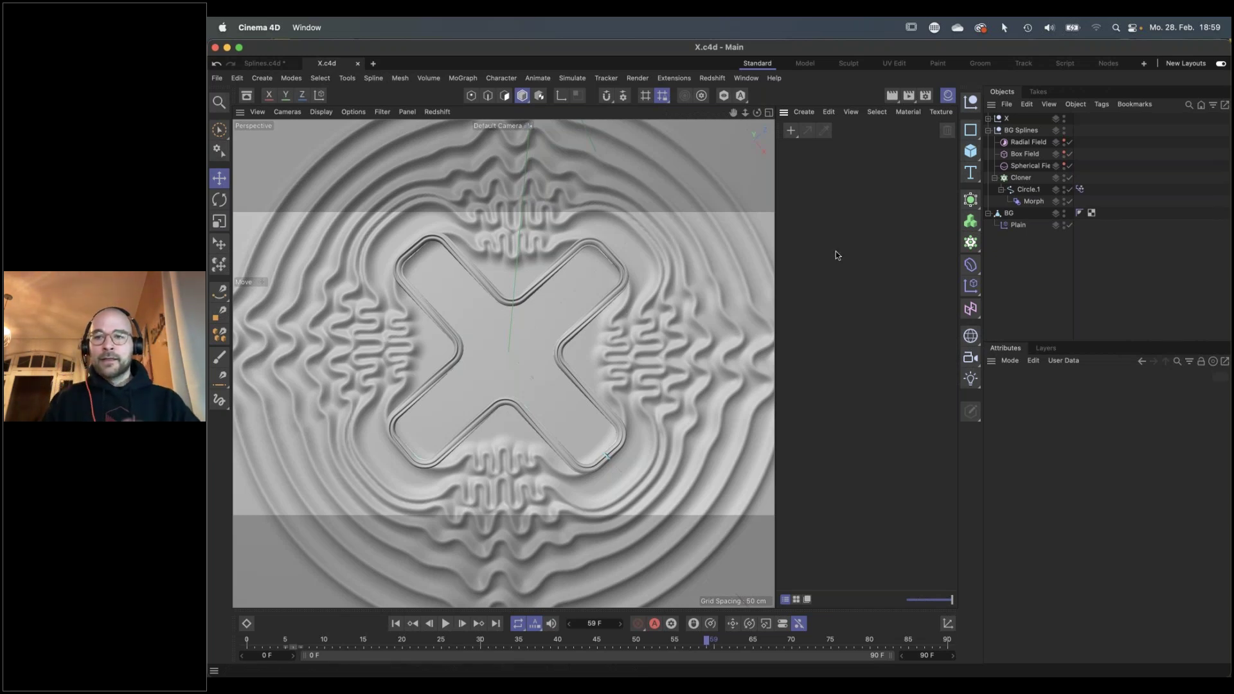
{"action": "left_click", "coordinate": [925, 95]}
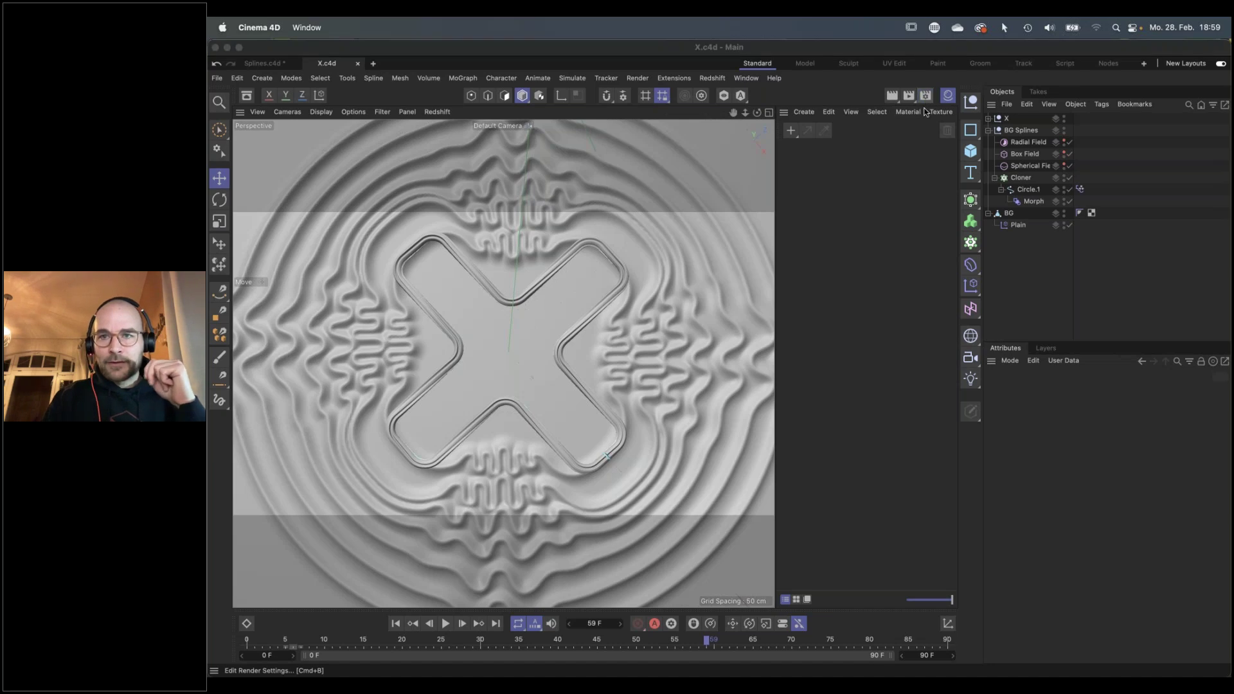
{"action": "left_click", "coordinate": [830, 118]}
{"action": "left_click", "coordinate": [812, 165]}
{"action": "left_click", "coordinate": [727, 86]}
Create a new node material and open it in the Node Editor, placed below an enlarged perspective view
{"action": "left_click", "coordinate": [796, 132]}
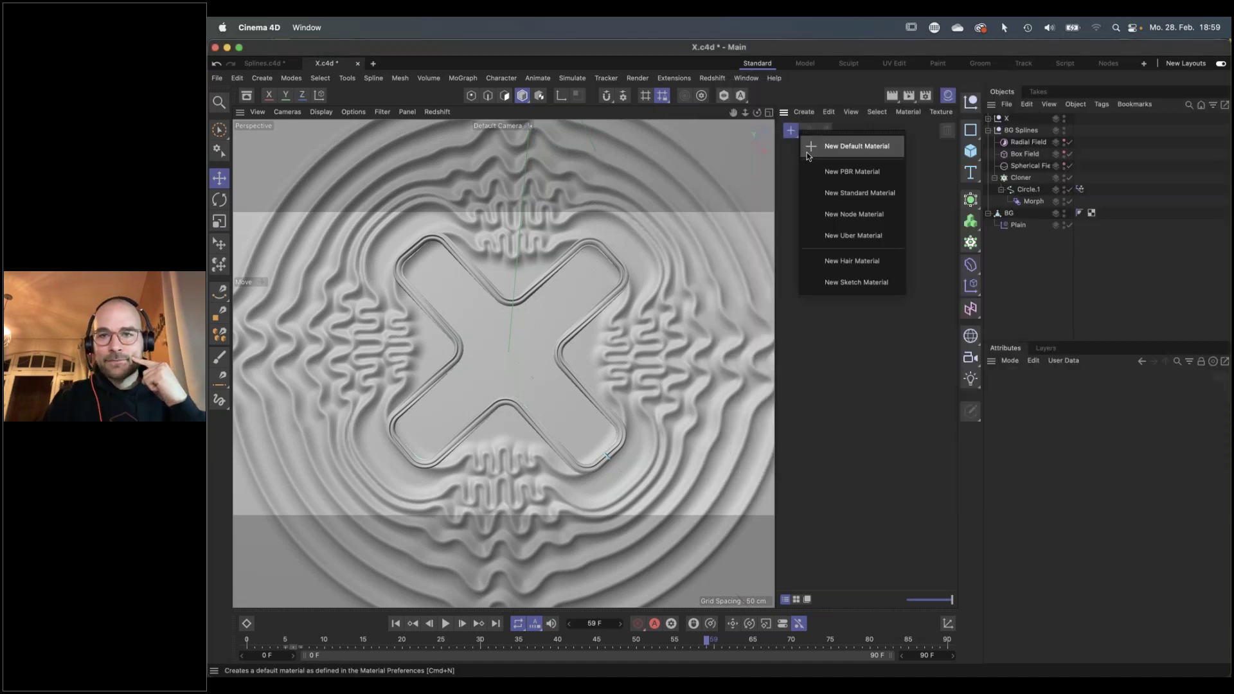
{"action": "left_click", "coordinate": [844, 229]}
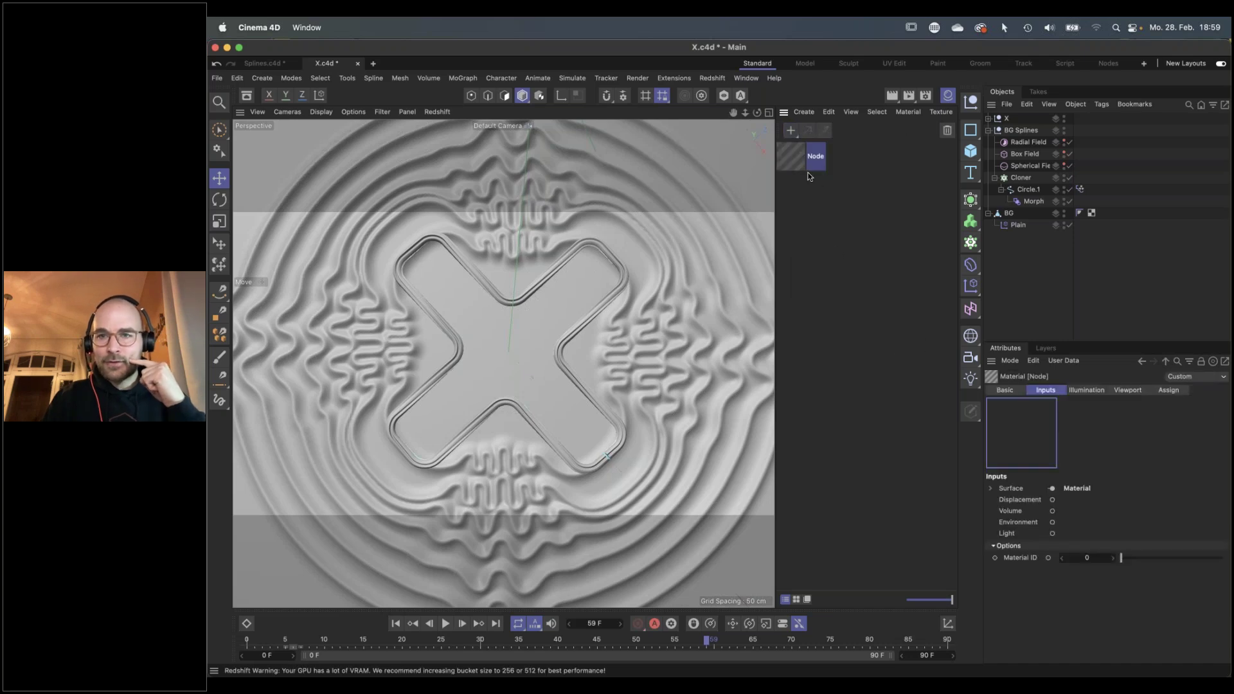
{"action": "key", "text": "F5"}
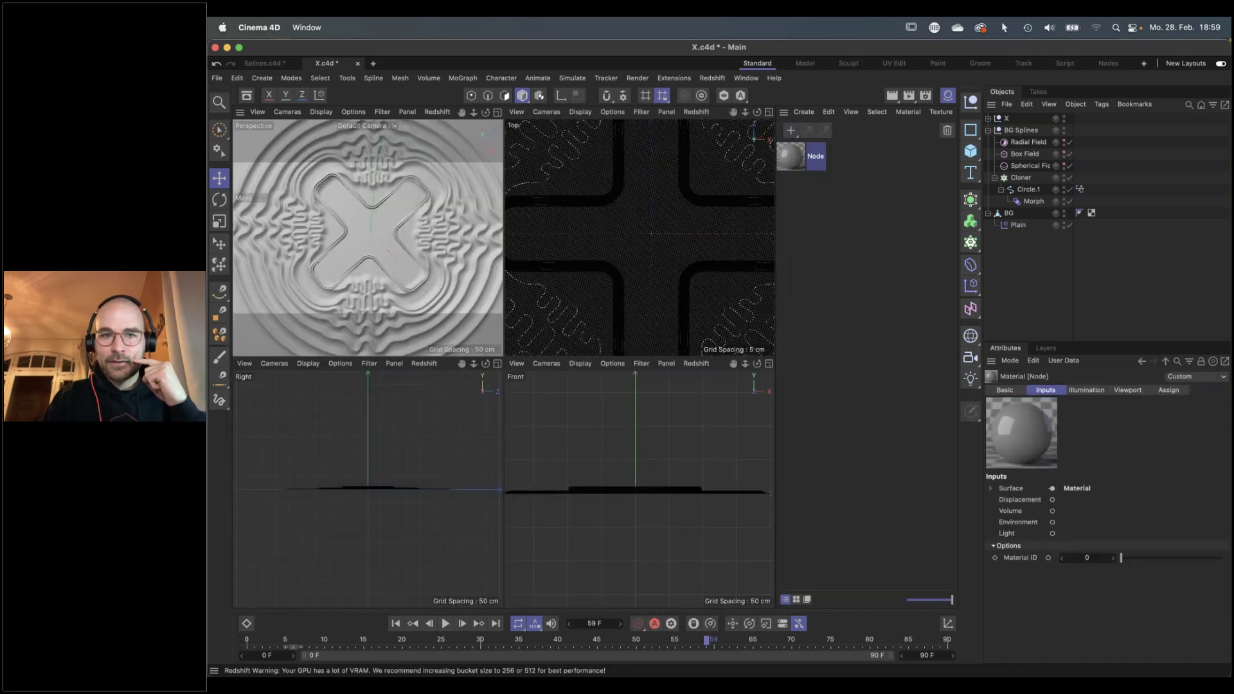
{"action": "left_click_drag", "start_coordinate": [505, 251], "coordinate": [519, 248]}
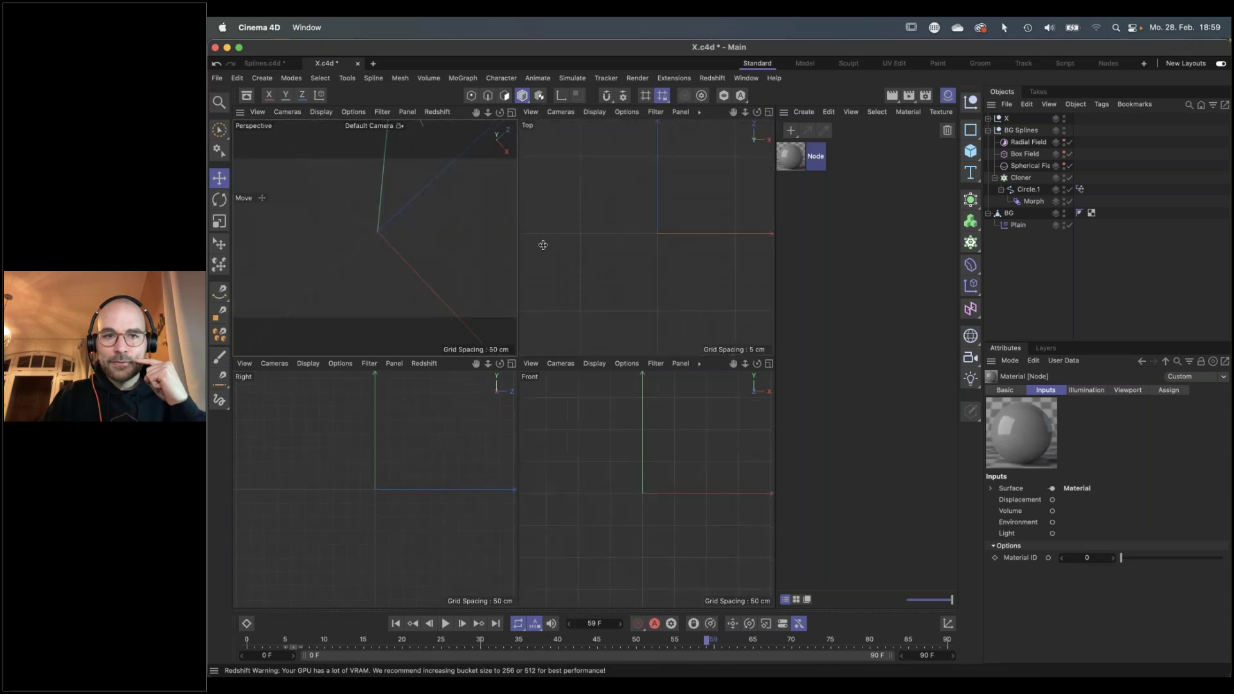
{"action": "double_click", "coordinate": [798, 154]}
{"action": "left_click_drag", "start_coordinate": [826, 52], "coordinate": [919, 347]}
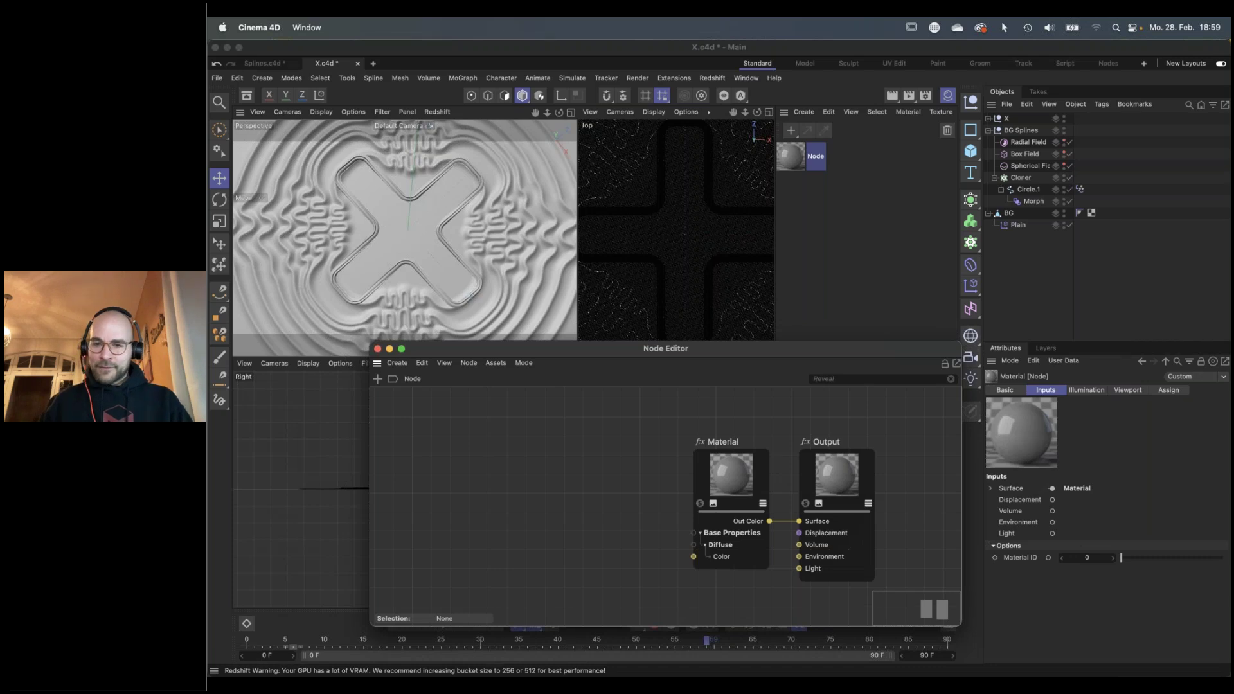
Collapse the previews of the Material and Output nodes
{"action": "left_click", "coordinate": [713, 503]}
{"action": "left_click", "coordinate": [819, 503]}
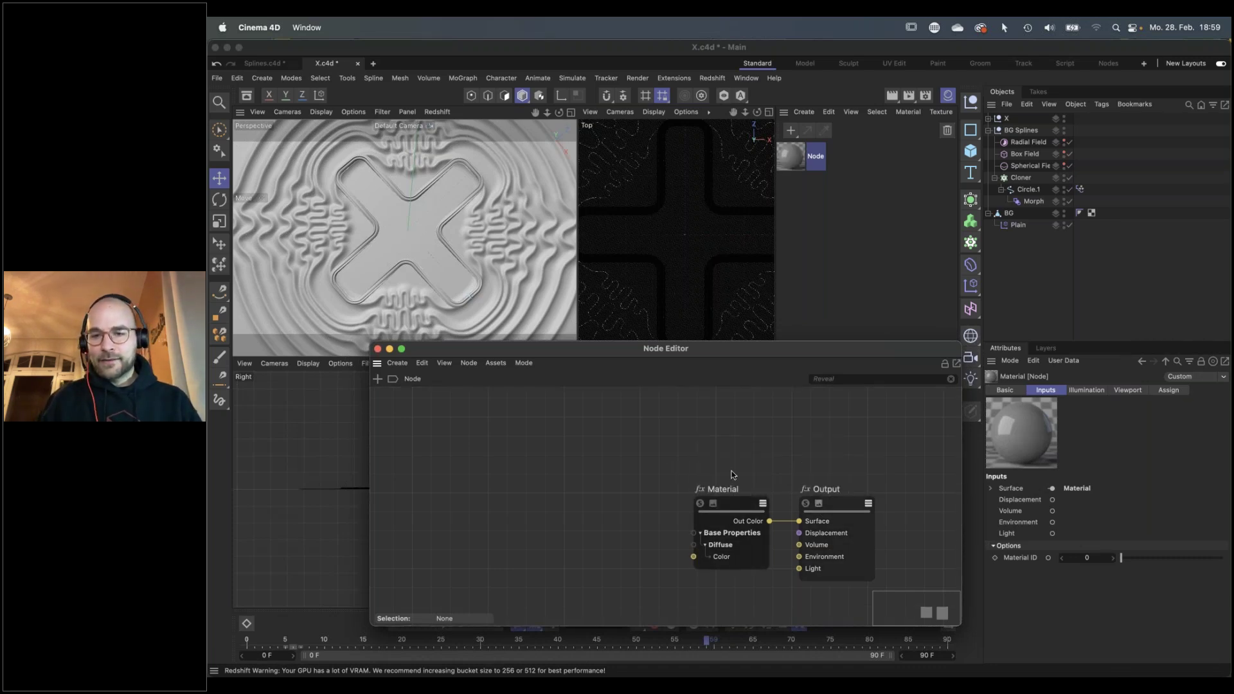
{"action": "middle_click_drag", "start_coordinate": [798, 453], "coordinate": [827, 424]}
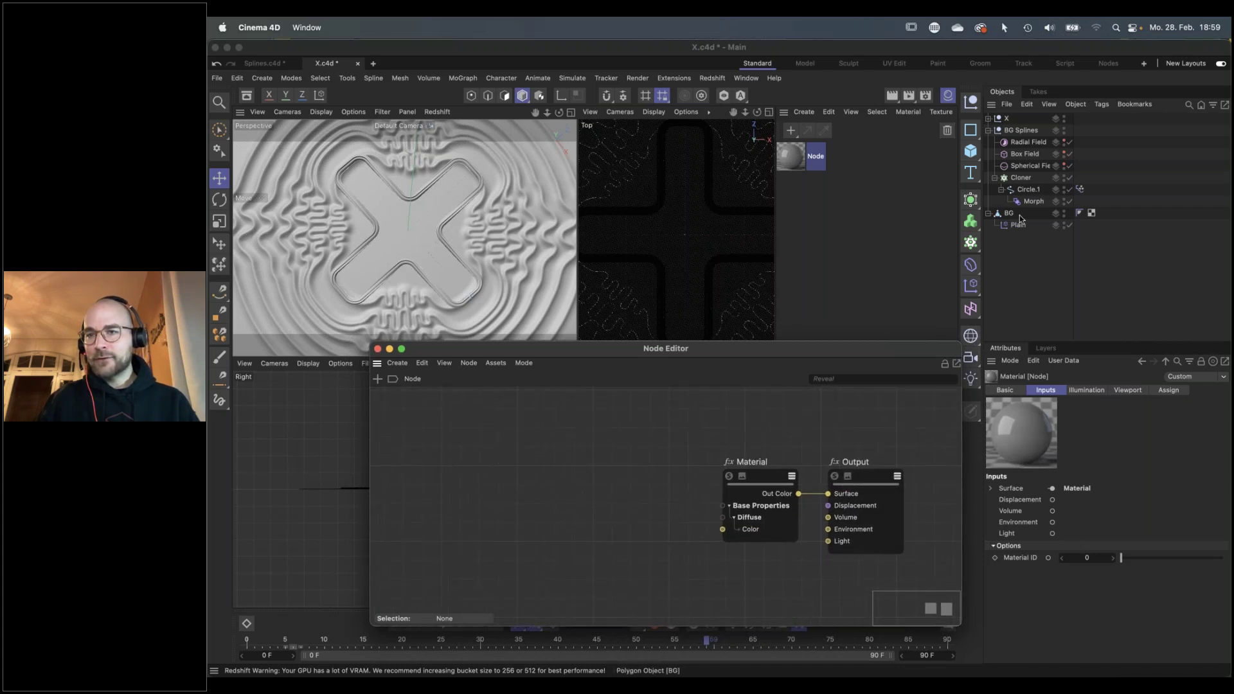
Inspect the field list of the Plain effector under the BG mesh, including the Cloner spline layer and its remapping
{"action": "left_click", "coordinate": [1020, 218]}
{"action": "left_click", "coordinate": [1019, 226]}
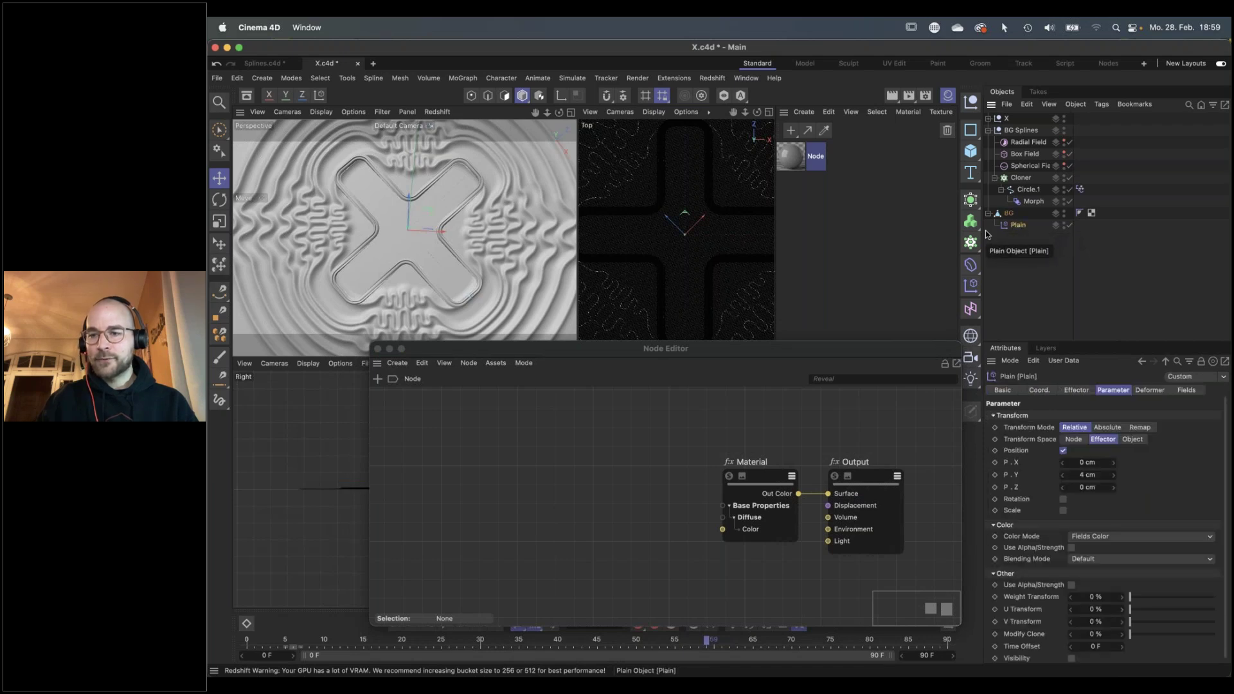
{"action": "left_click", "coordinate": [1187, 390]}
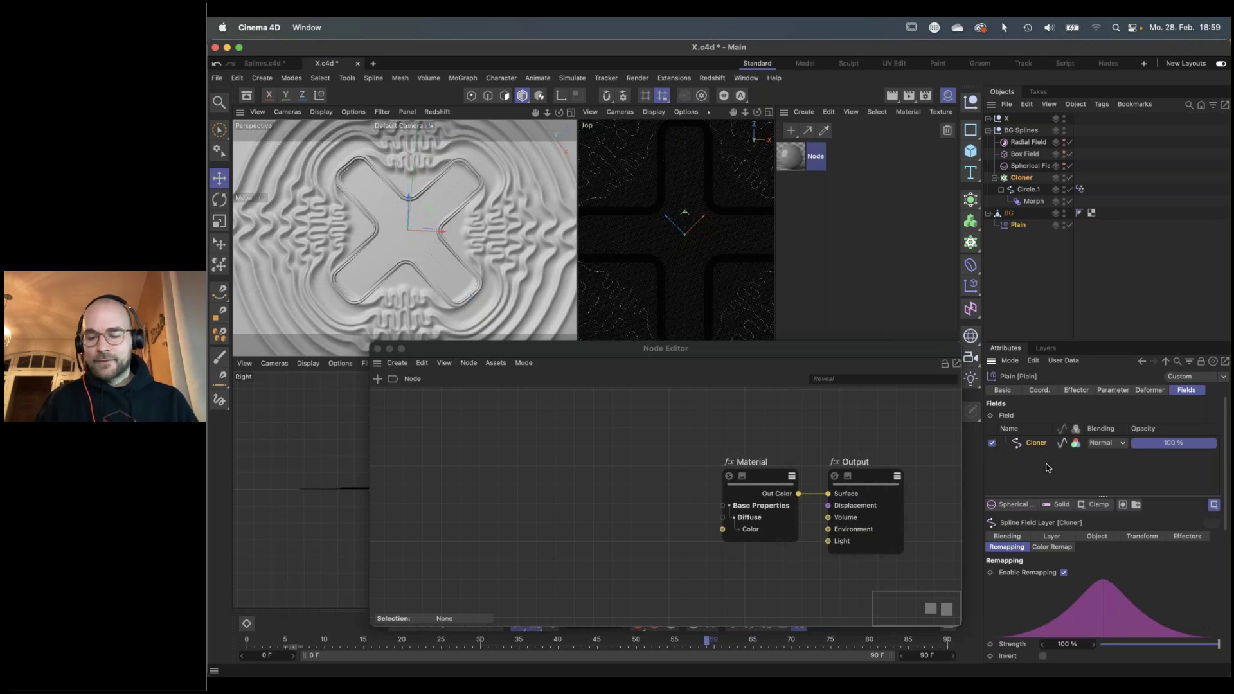
Add a Curvature node to the material graph, placed before the Material node
{"action": "left_click", "coordinate": [580, 483]}
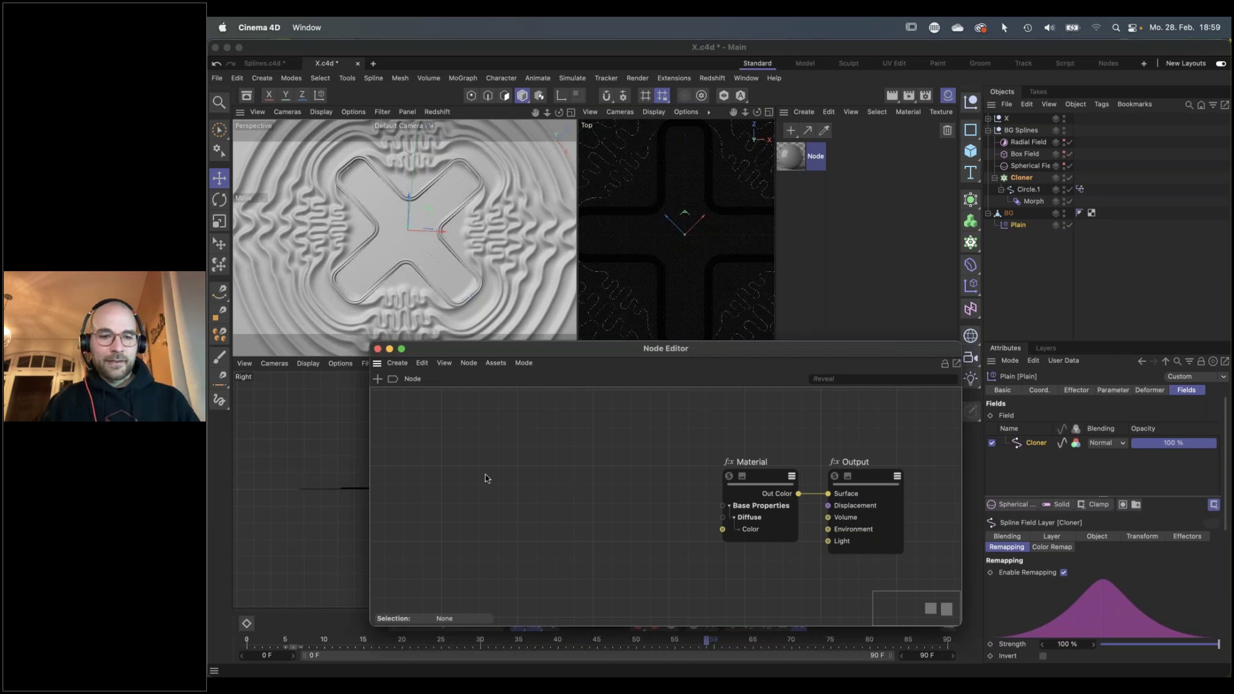
{"action": "double_click", "coordinate": [507, 473]}
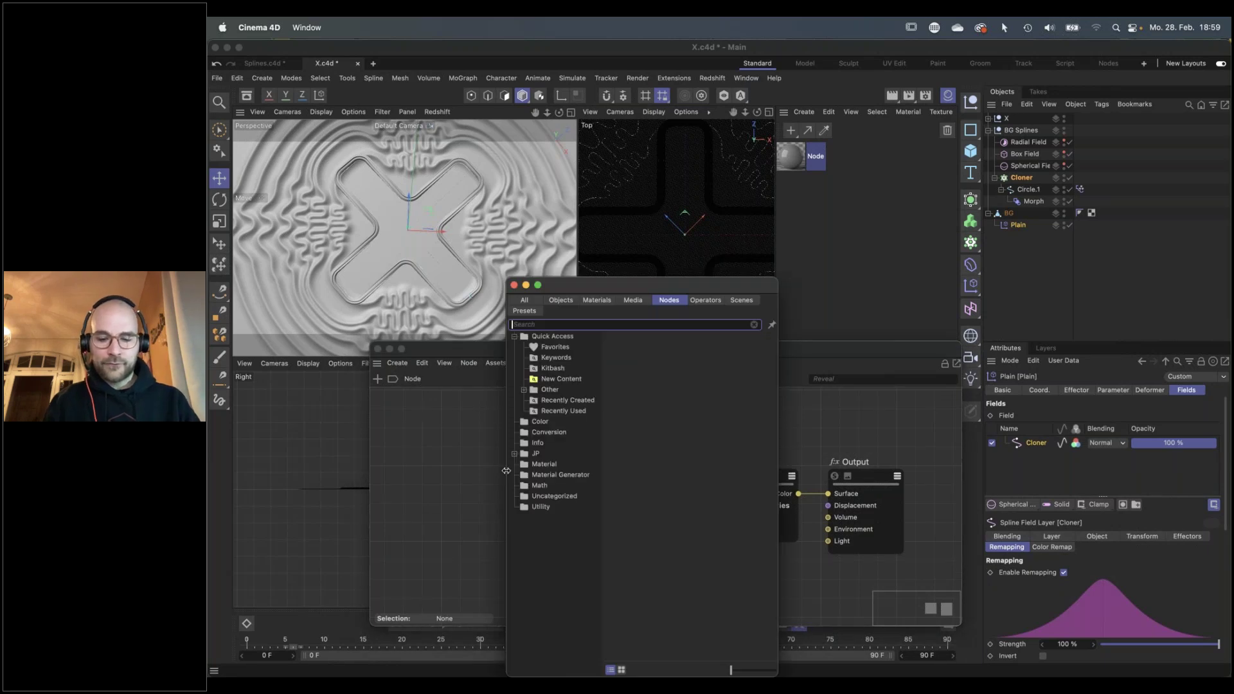
{"action": "type", "text": "curva"}
{"action": "left_click_drag", "start_coordinate": [544, 342], "coordinate": [508, 545]}
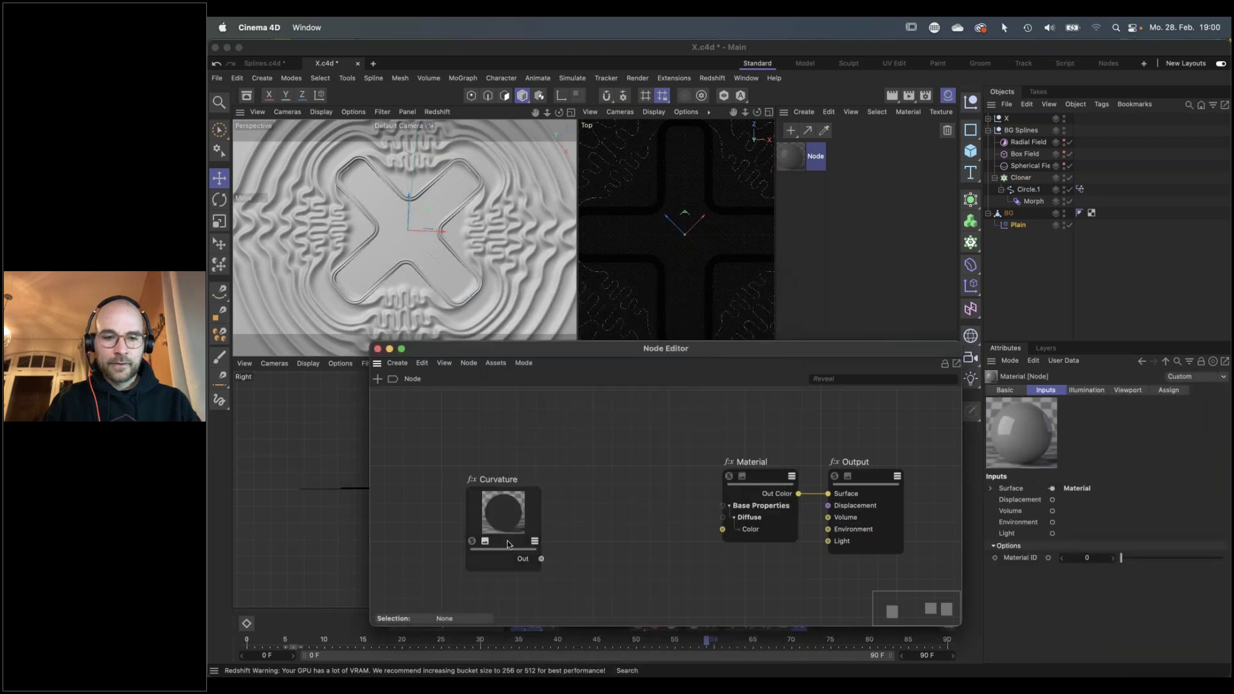
Start a live Redshift render in the perspective view and apply the node material to the BG mesh to preview the Curvature node
{"action": "left_click", "coordinate": [432, 111]}
{"action": "left_click", "coordinate": [453, 130]}
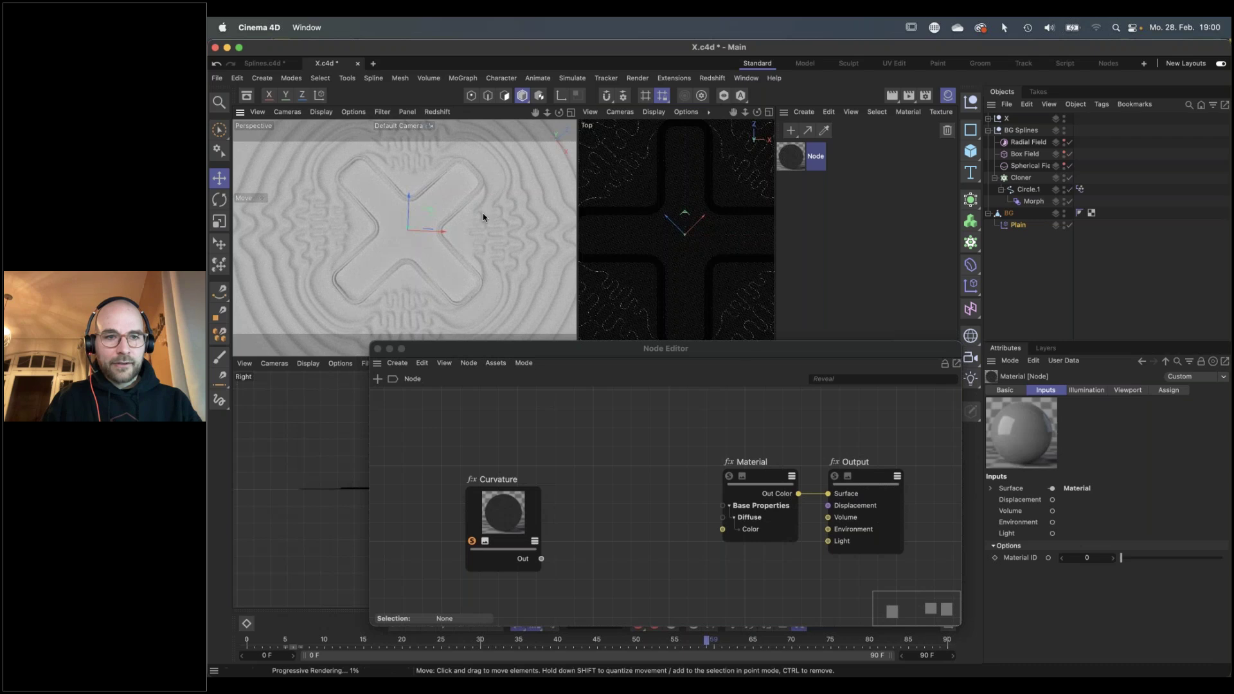
{"action": "left_click_drag", "start_coordinate": [791, 156], "coordinate": [1008, 217]}
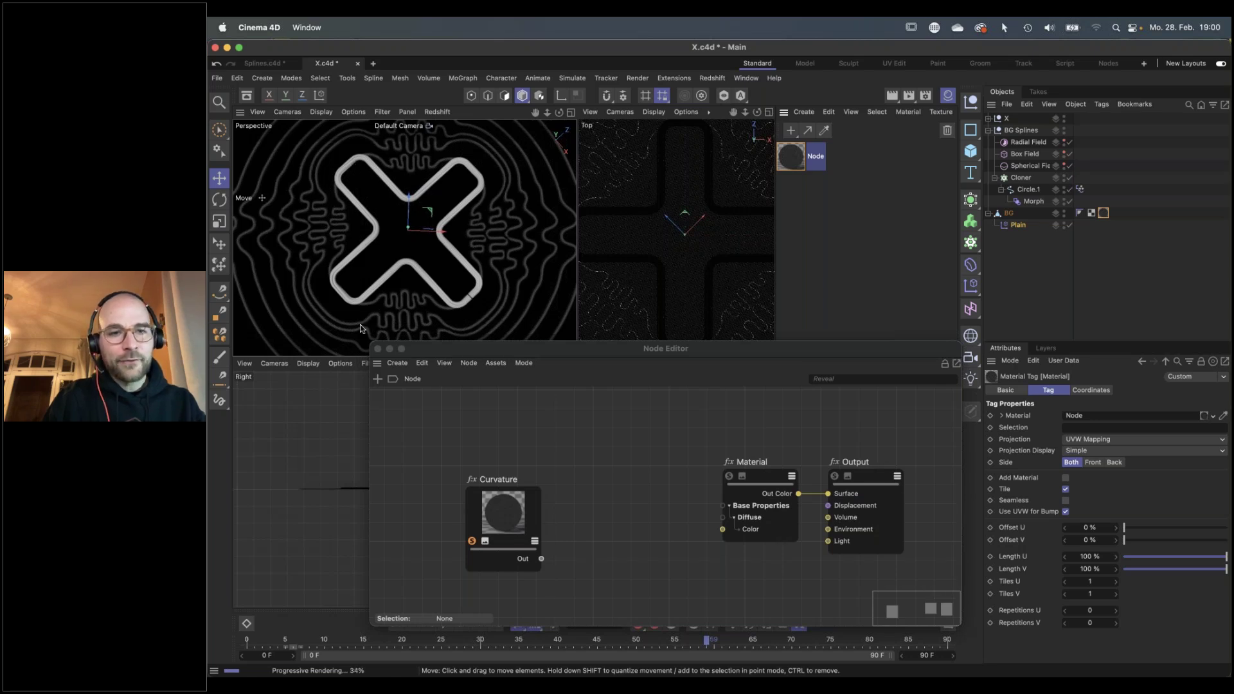
{"action": "left_click_drag", "start_coordinate": [513, 544], "coordinate": [504, 524]}
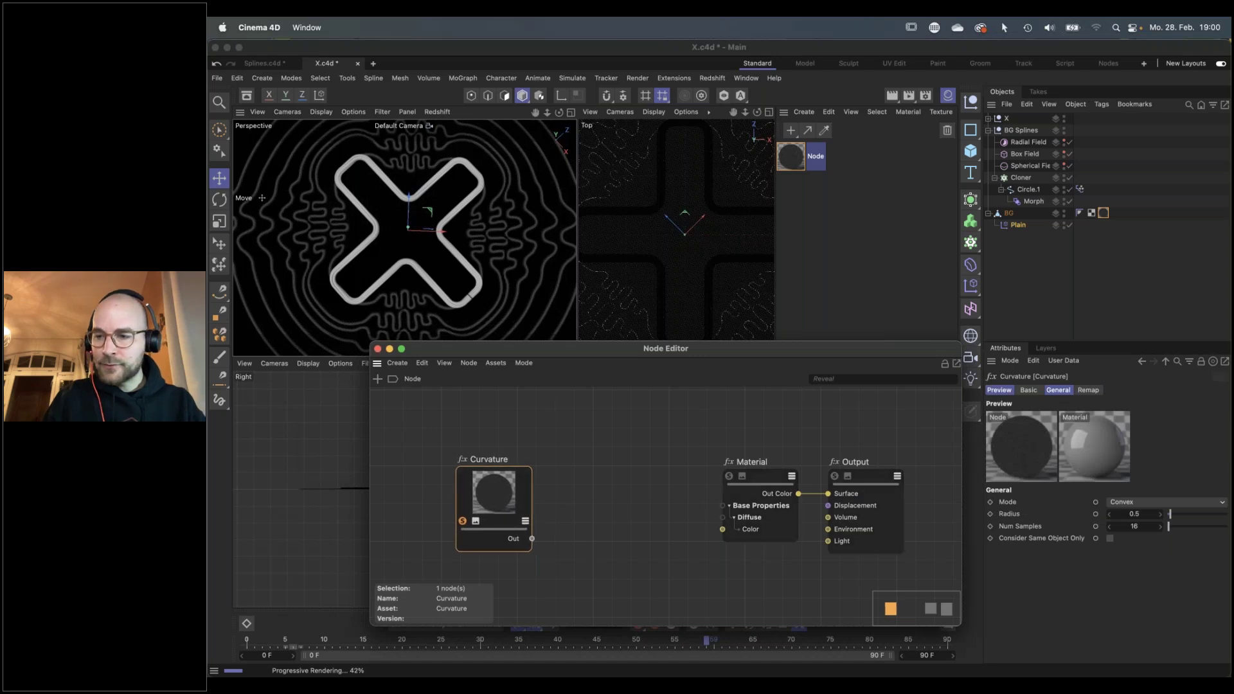
Try a radius of 2 on the Curvature node, lower it, and settle on a radius of 1
{"action": "left_click", "coordinate": [1138, 514]}
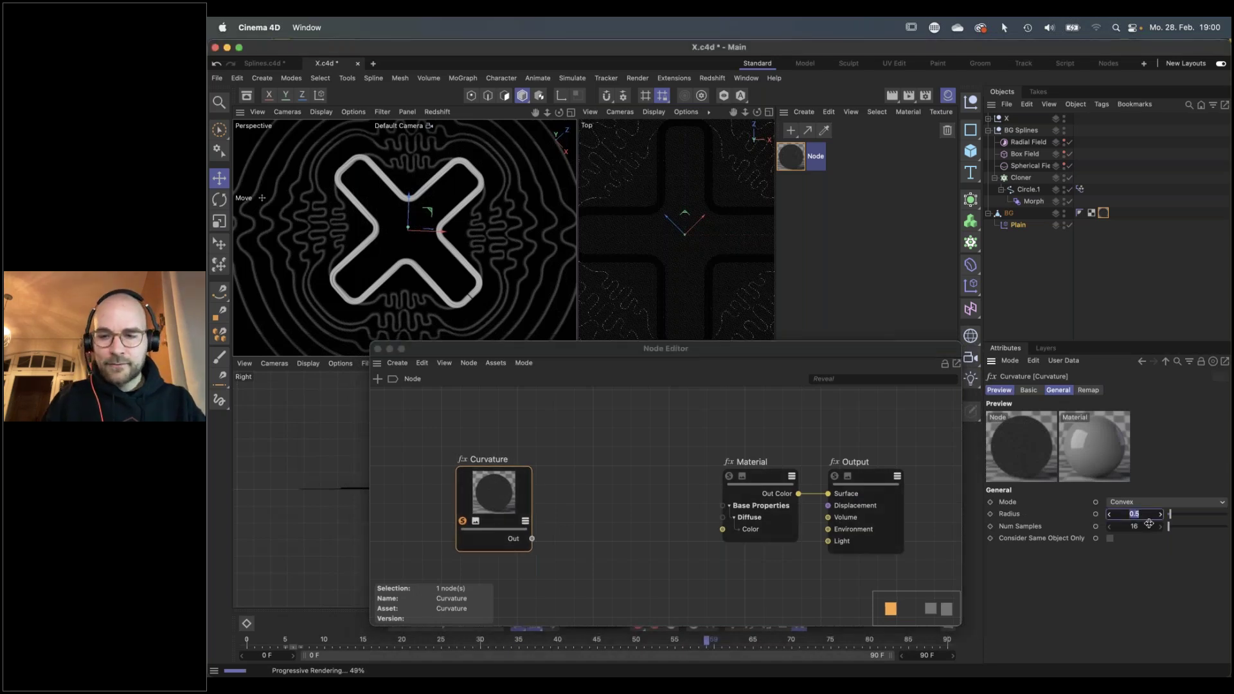
{"action": "type", "text": "2"}
{"action": "key", "text": "Return"}
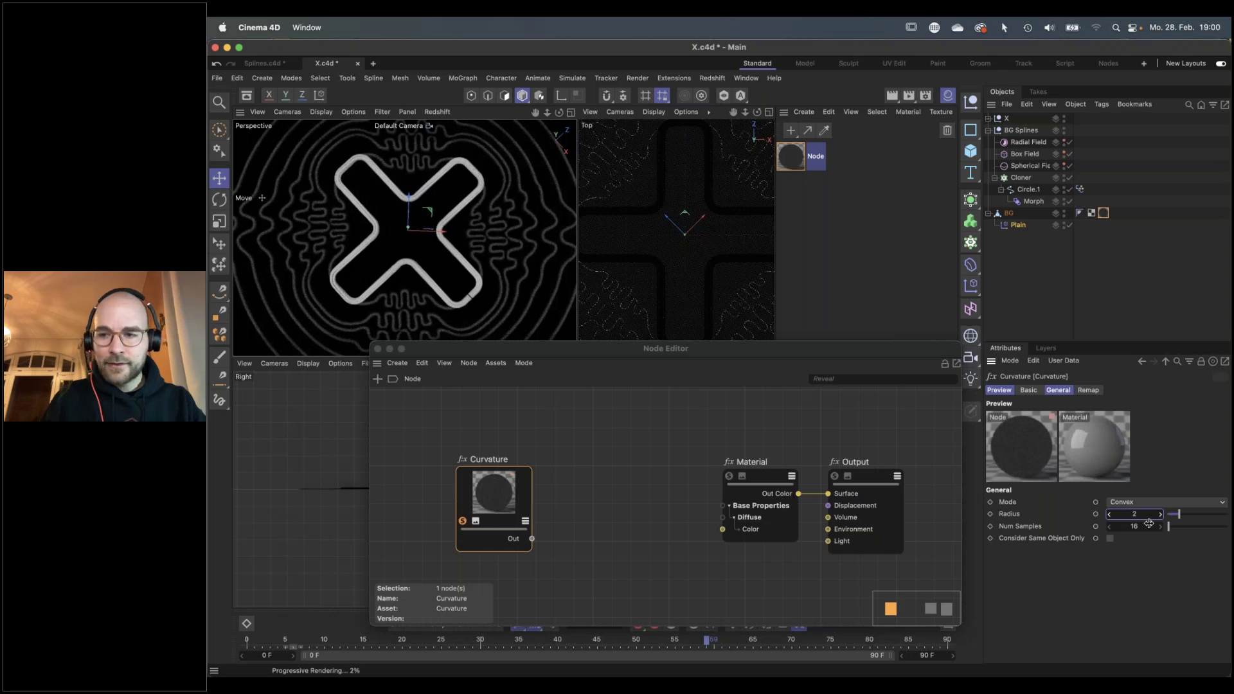
{"action": "mouse_move", "coordinate": [1193, 514]}
{"action": "left_mouse_down"}
{"action": "mouse_move", "coordinate": [1212, 514]}
{"action": "mouse_move", "coordinate": [1173, 515]}
{"action": "left_mouse_up"}
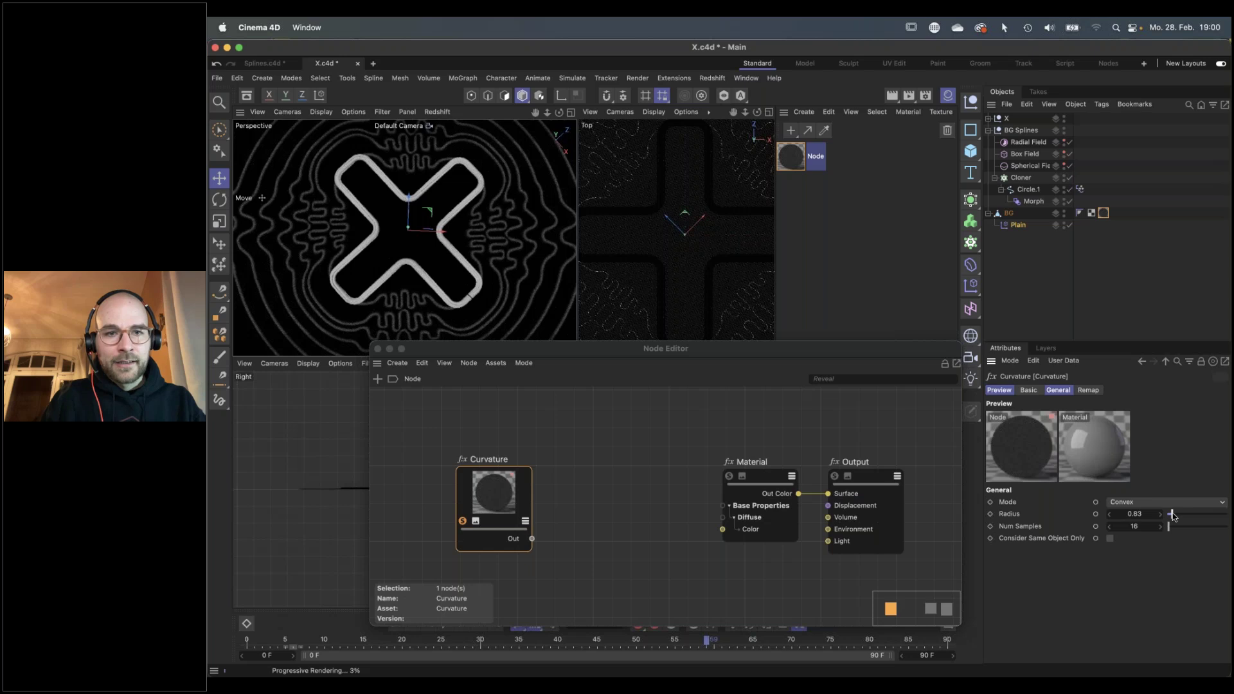
{"action": "double_click", "coordinate": [1146, 514]}
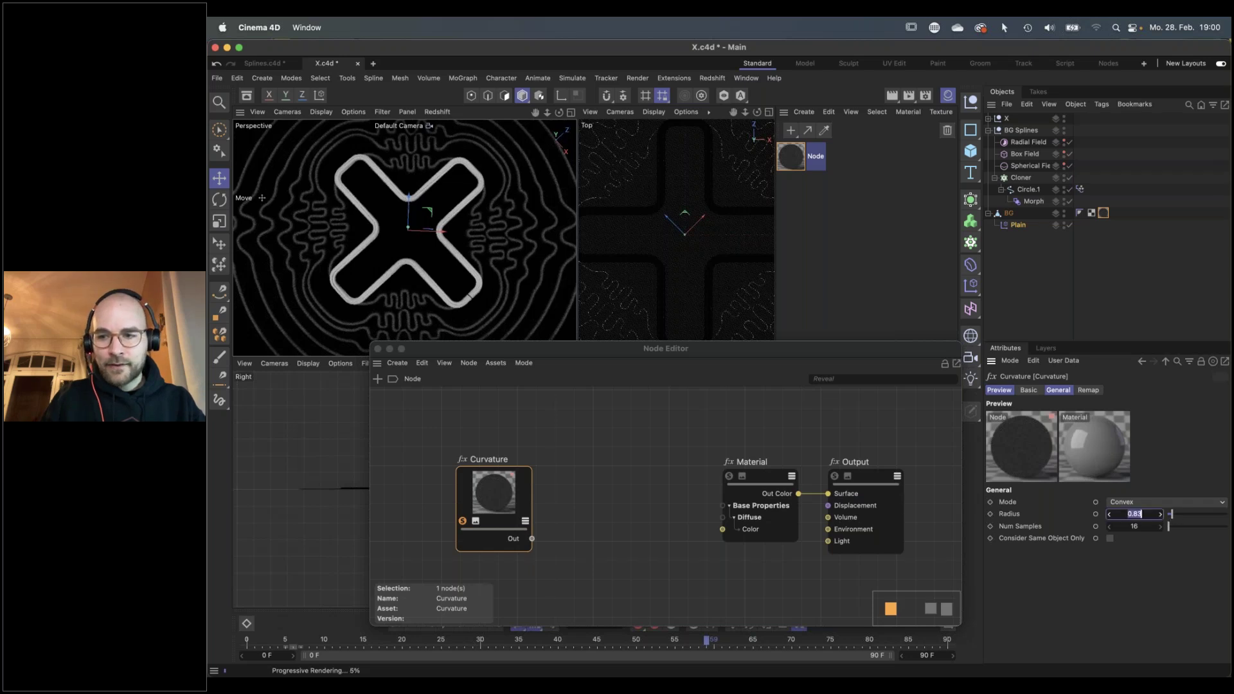
{"action": "type", "text": "1"}
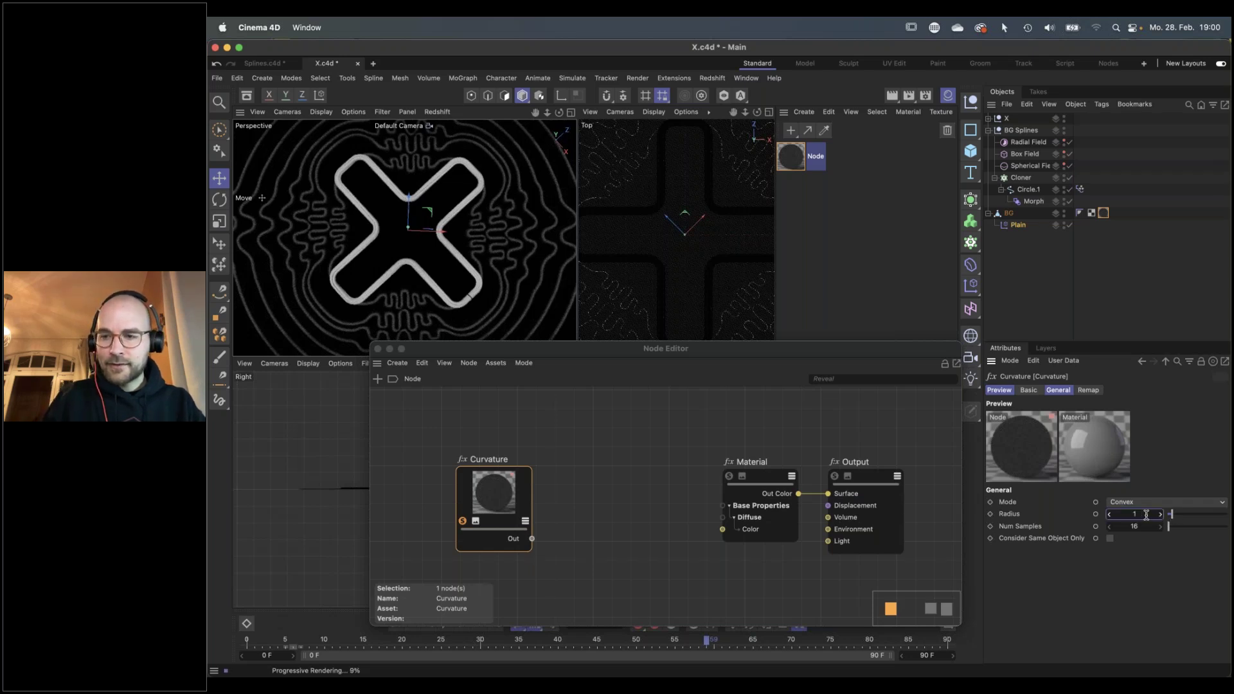
Move the Curvature node farther away from the Material node and collapse its preview
{"action": "left_click_drag", "start_coordinate": [503, 521], "coordinate": [489, 493]}
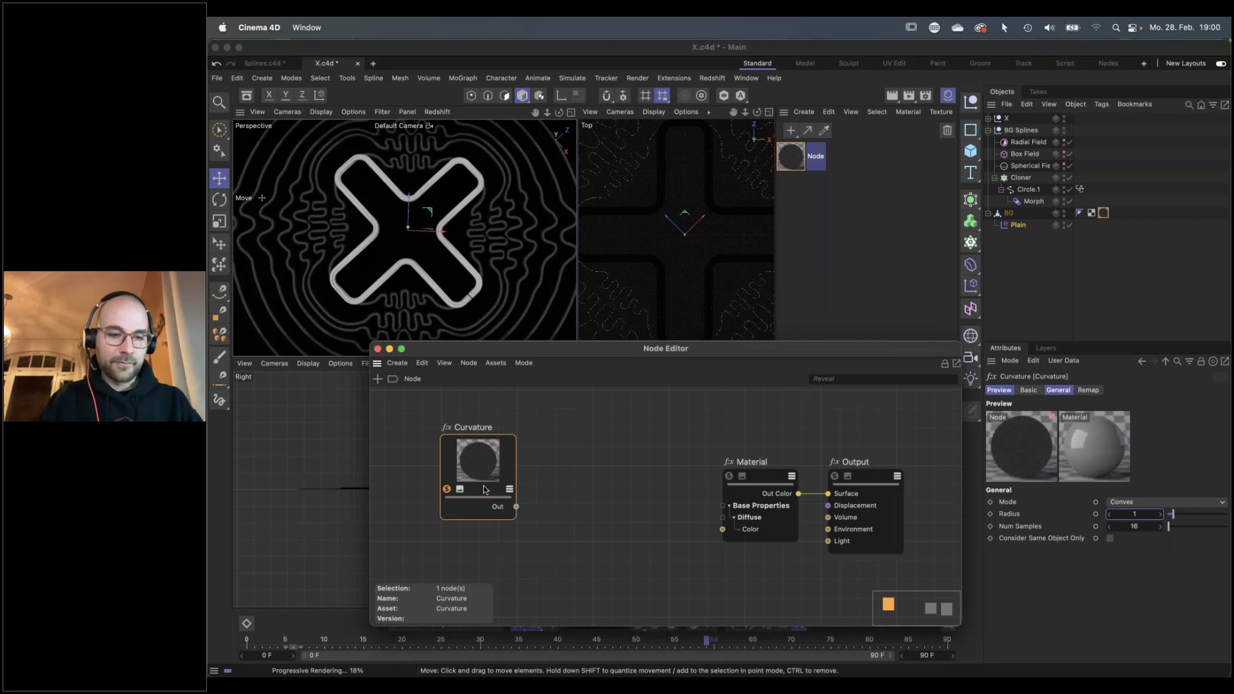
{"action": "left_click_drag", "start_coordinate": [485, 495], "coordinate": [468, 476]}
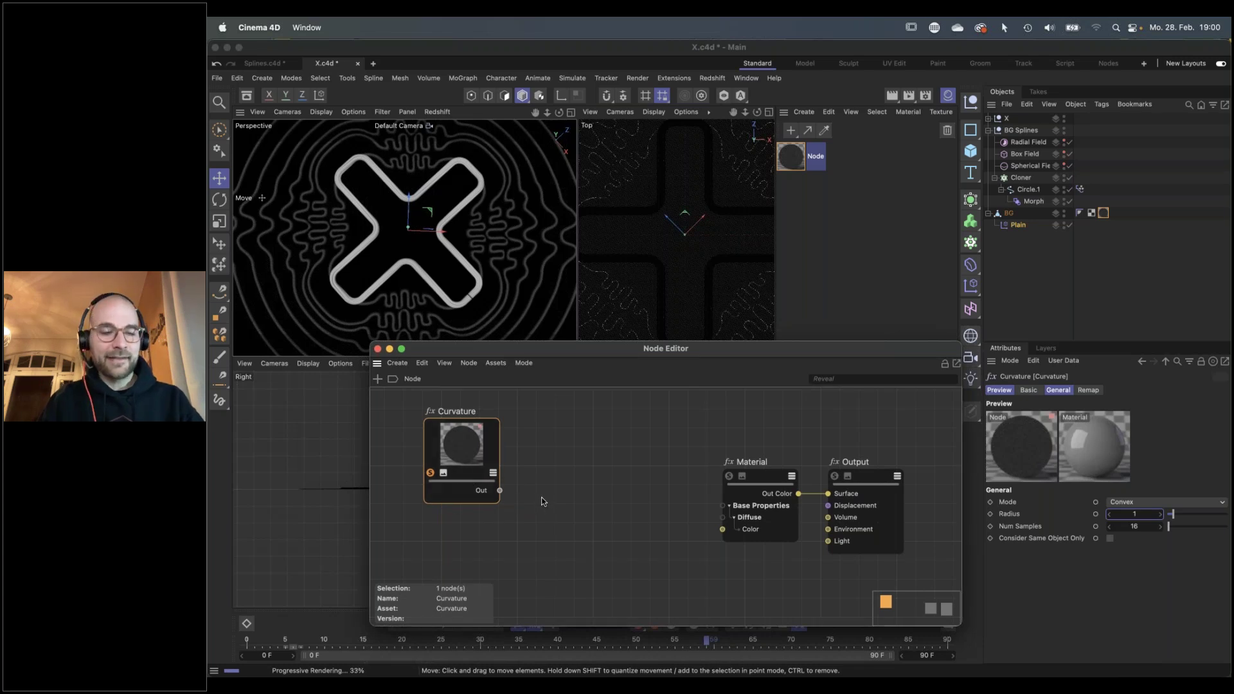
{"action": "left_click", "coordinate": [443, 474]}
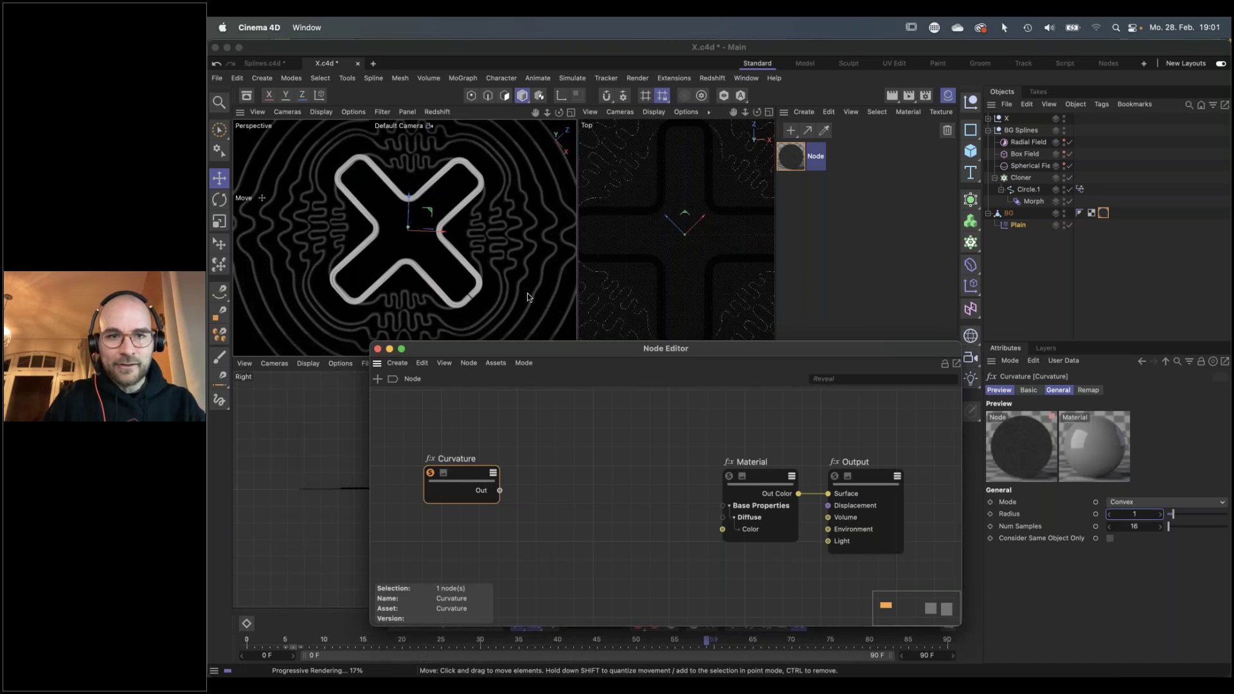
Add a Mul node beside the Curvature node and connect the Curvature output to its Input 1
{"action": "double_click", "coordinate": [543, 493]}
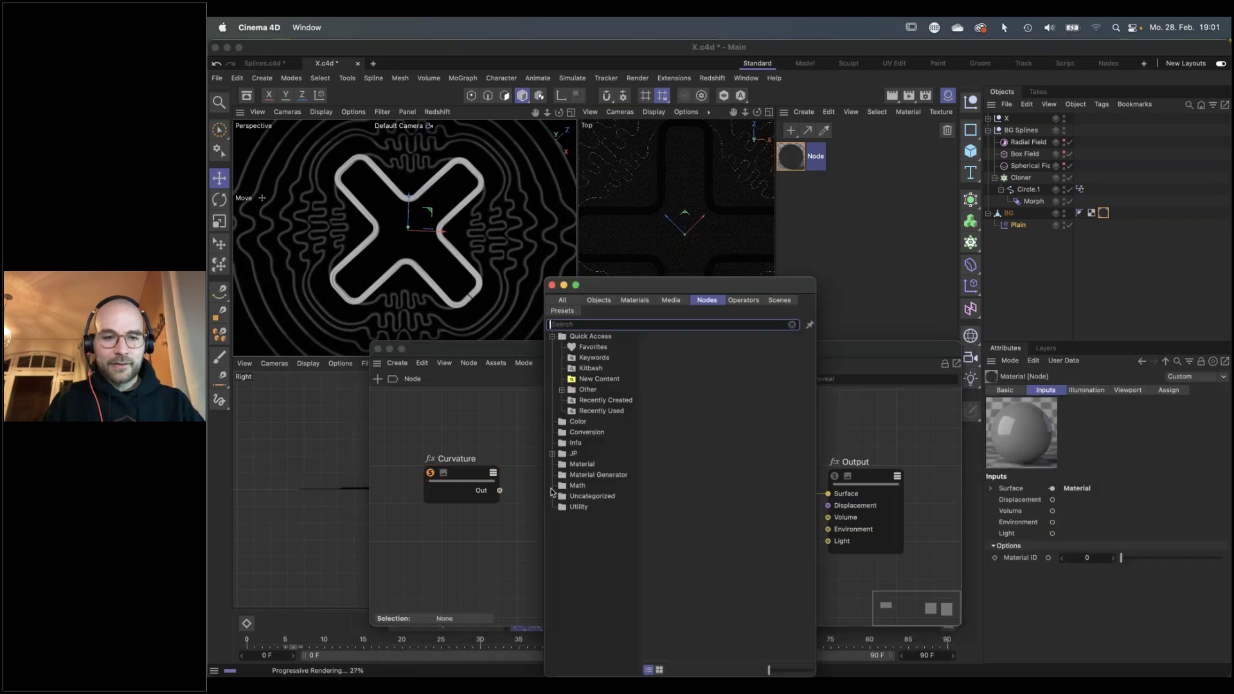
{"action": "type", "text": "mul"}
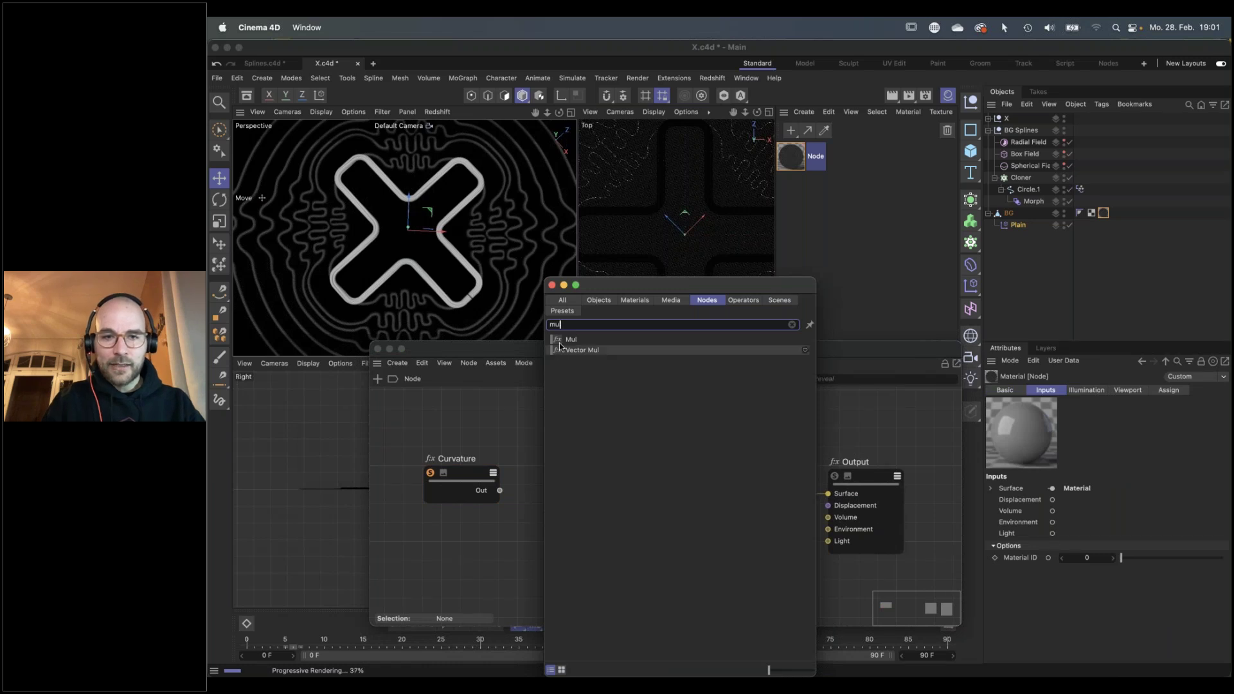
{"action": "key", "text": "Down"}
{"action": "left_click", "coordinate": [500, 491]}
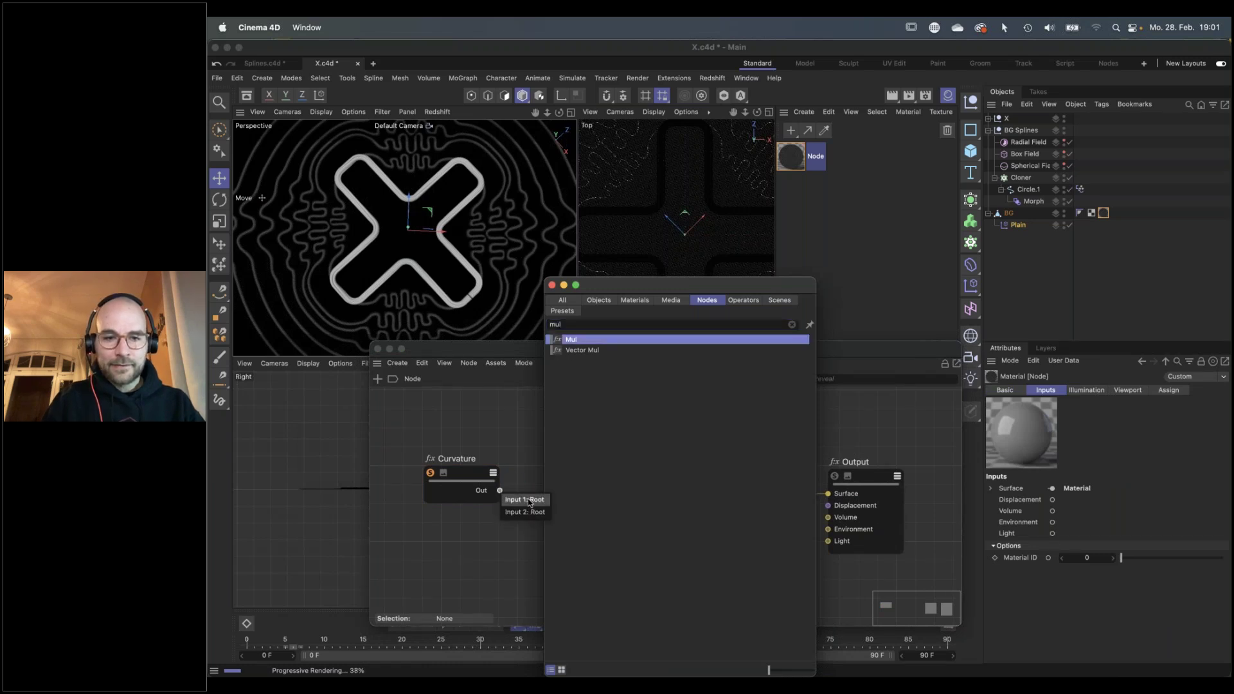
{"action": "left_click", "coordinate": [526, 500]}
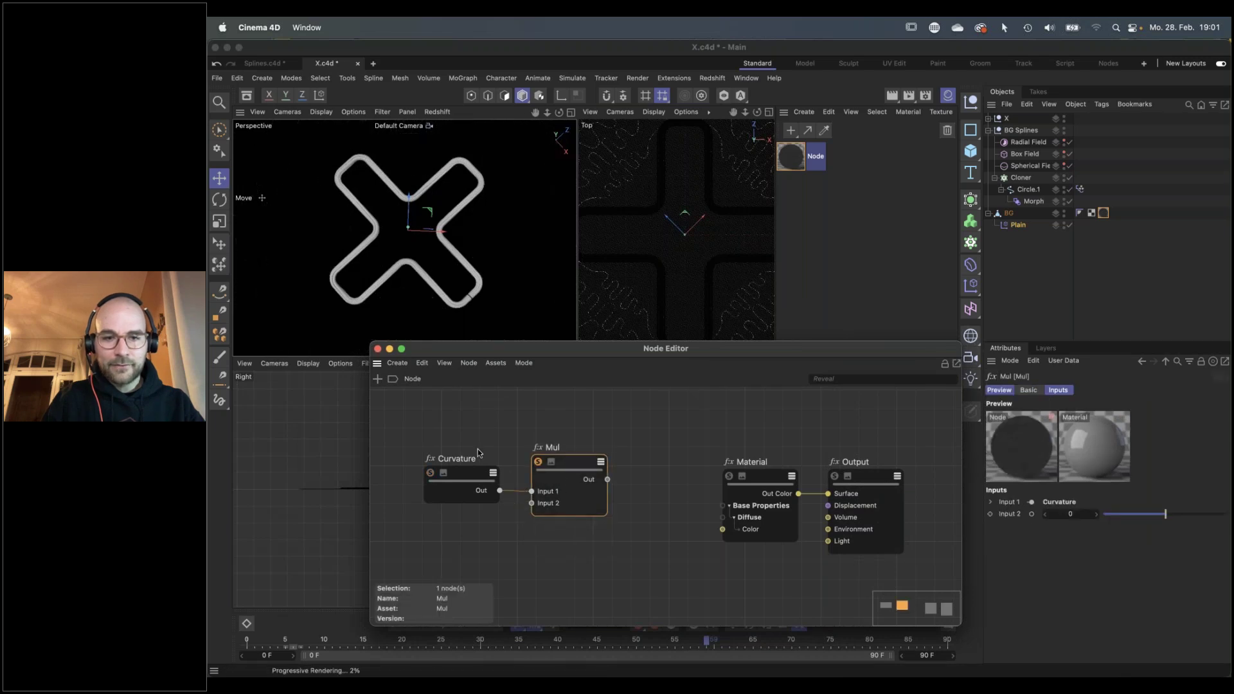
Try 1 as Input 2 of the Mul node, and raise it to 5 to brighten the curvature lines
{"action": "double_click", "coordinate": [1070, 514]}
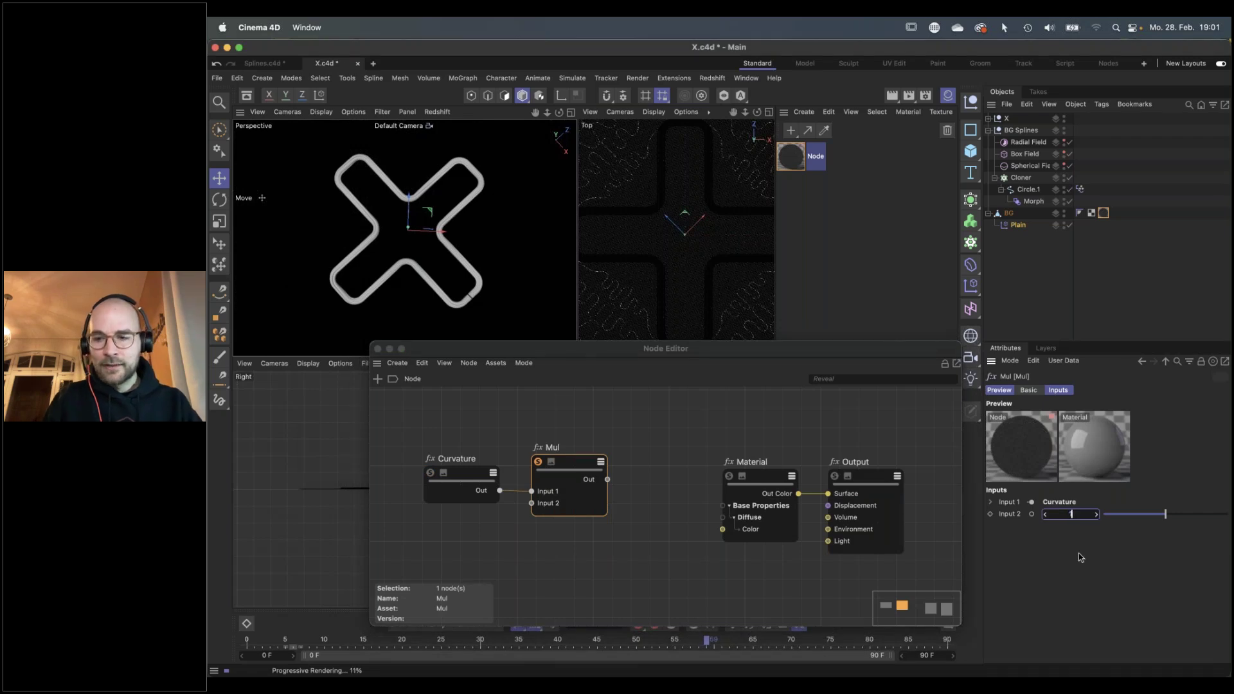
{"action": "key", "text": "Return"}
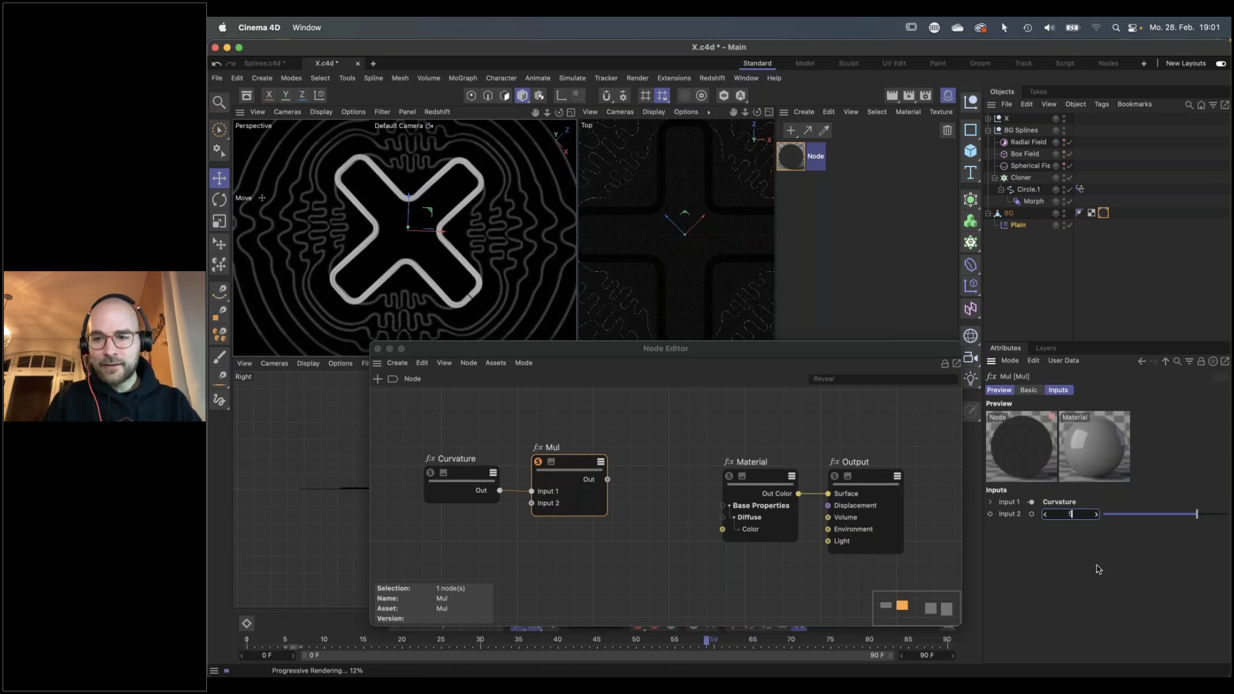
{"action": "key", "text": "Return"}
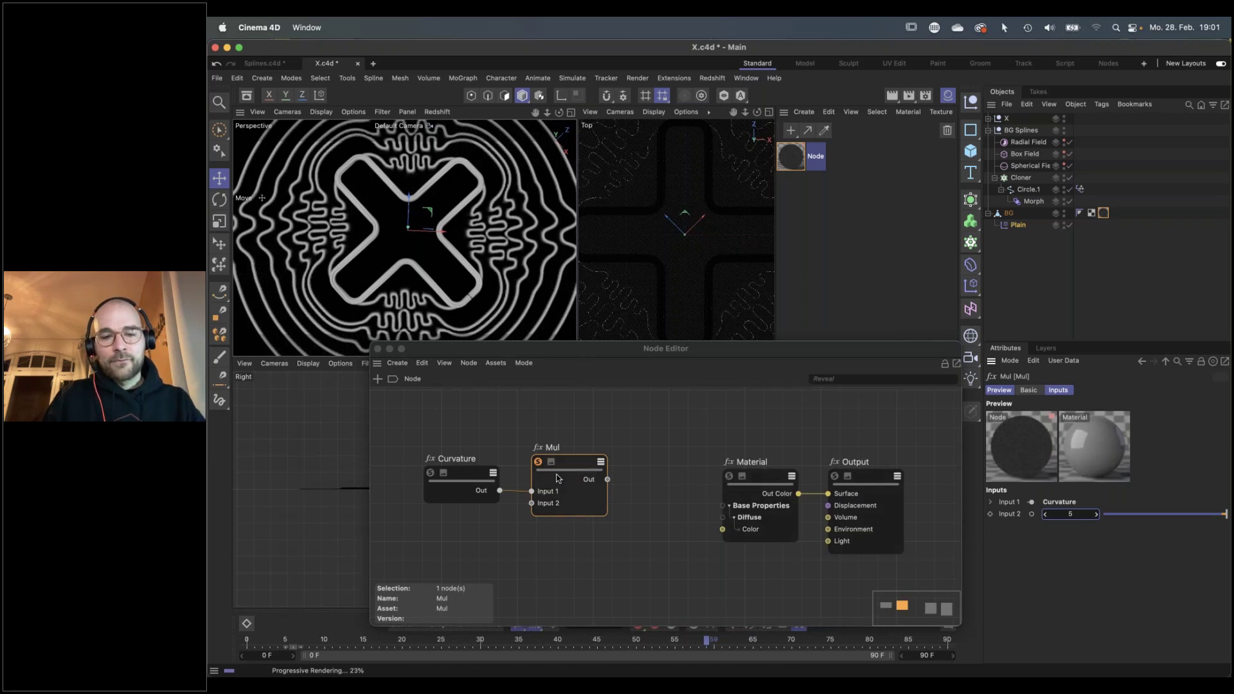
Move the Curvature and Mul nodes lower in the graph together and turn off the Mul node's solo preview
{"action": "left_click_drag", "start_coordinate": [470, 539], "coordinate": [567, 443]}
{"action": "left_click_drag", "start_coordinate": [573, 485], "coordinate": [571, 535]}
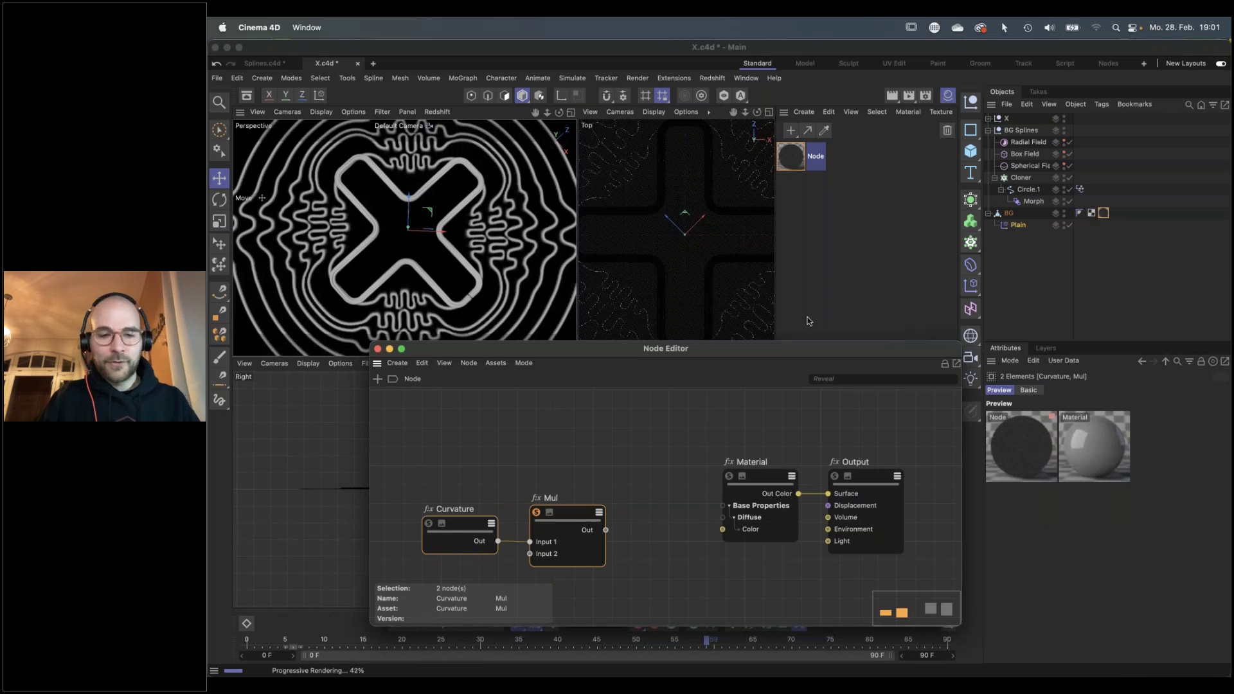
{"action": "scroll", "coordinate": [708, 492], "scroll_direction": "down", "scroll_amount": 4}
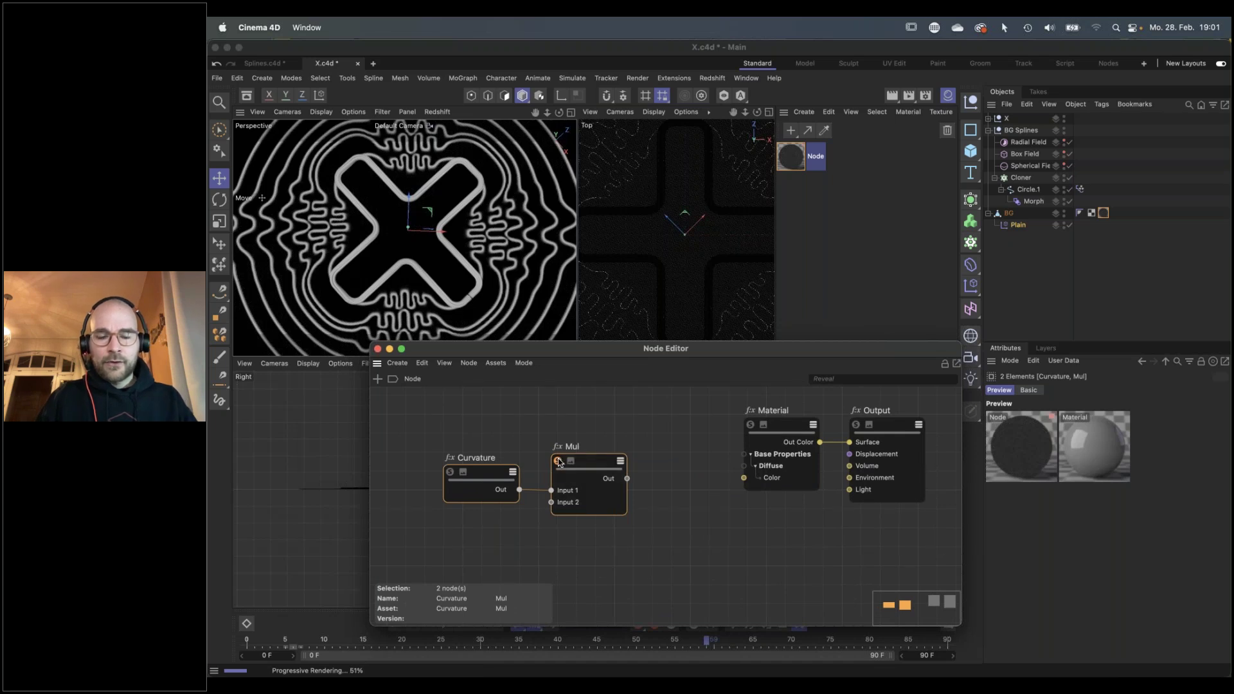
{"action": "left_click", "coordinate": [558, 461]}
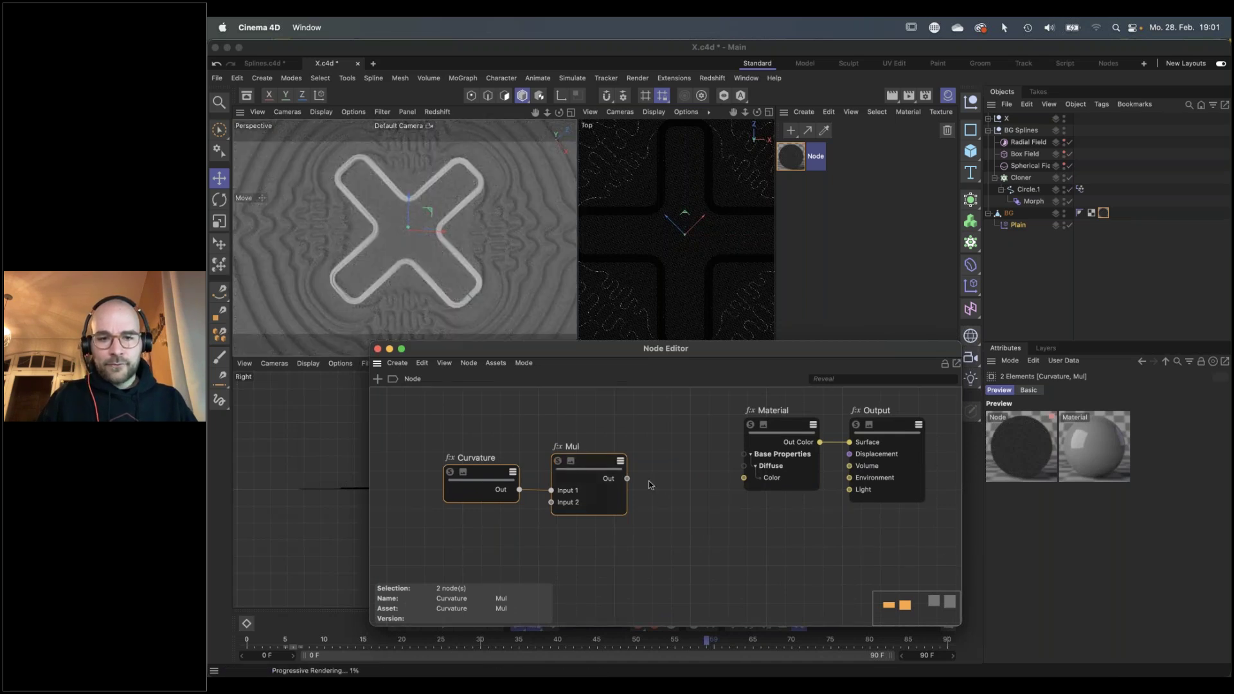
Darken the Material node's diffuse color to a value (V) of 7%
{"action": "scroll", "coordinate": [649, 481], "scroll_direction": "right", "scroll_amount": 2}
{"action": "left_click", "coordinate": [756, 439]}
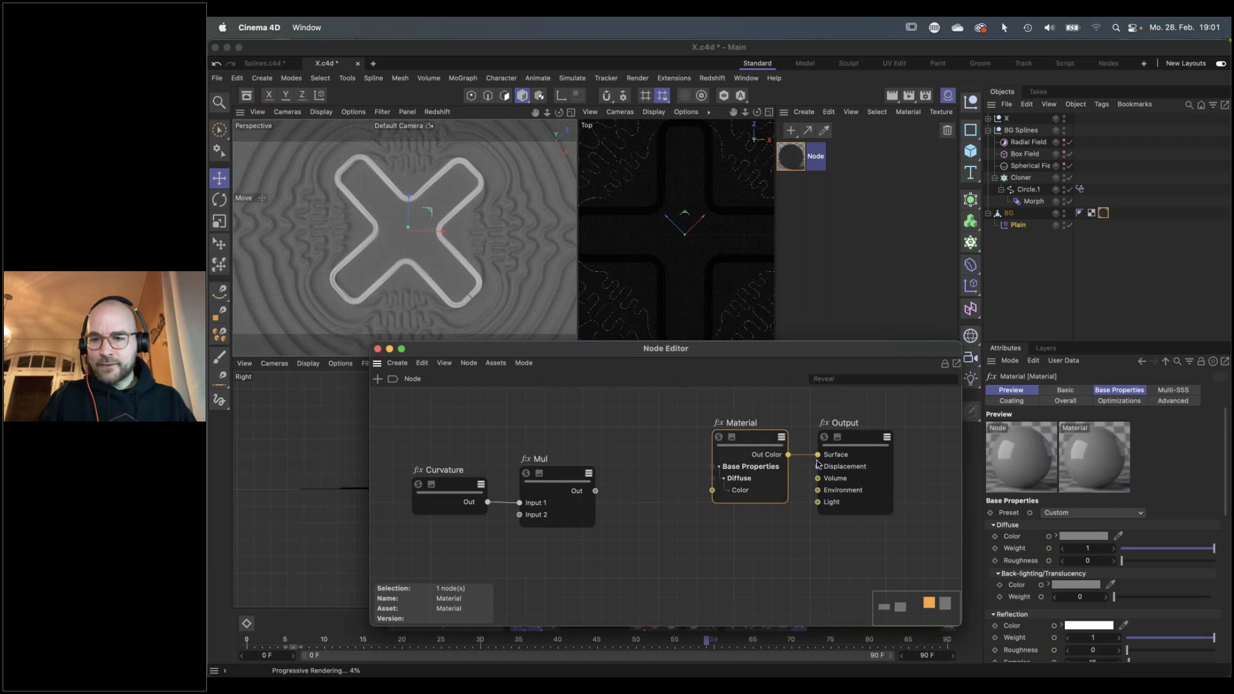
{"action": "left_click", "coordinate": [1056, 537]}
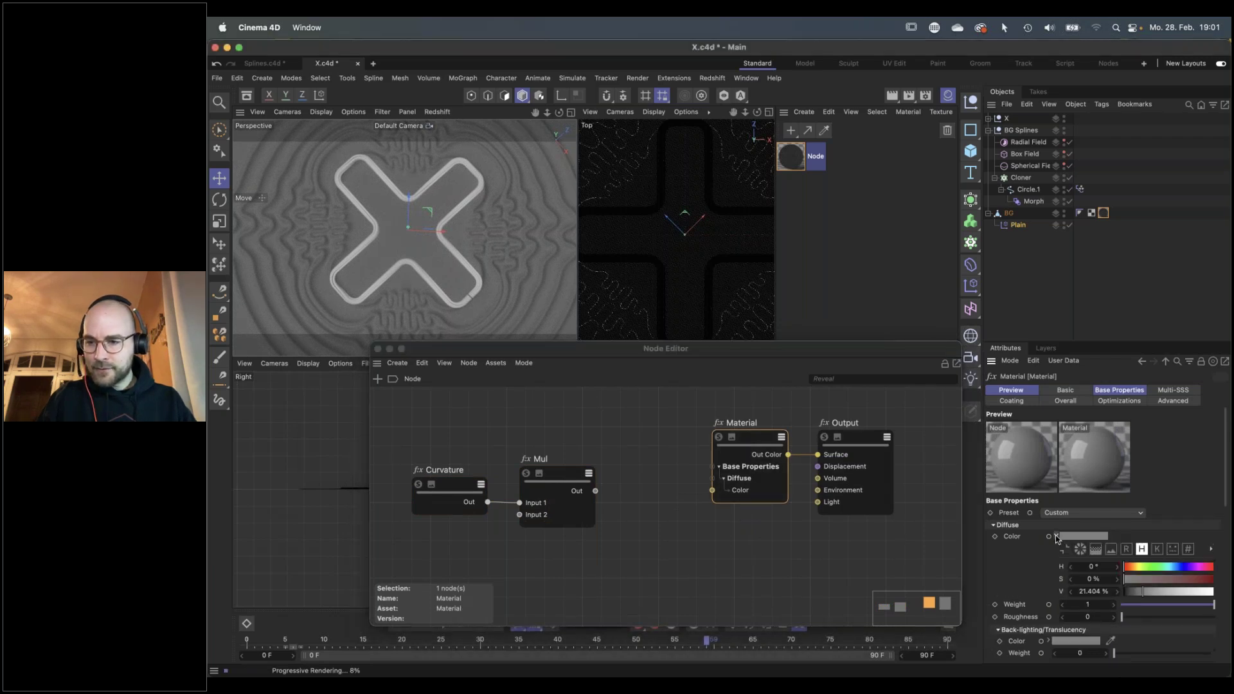
{"action": "left_click", "coordinate": [1132, 592]}
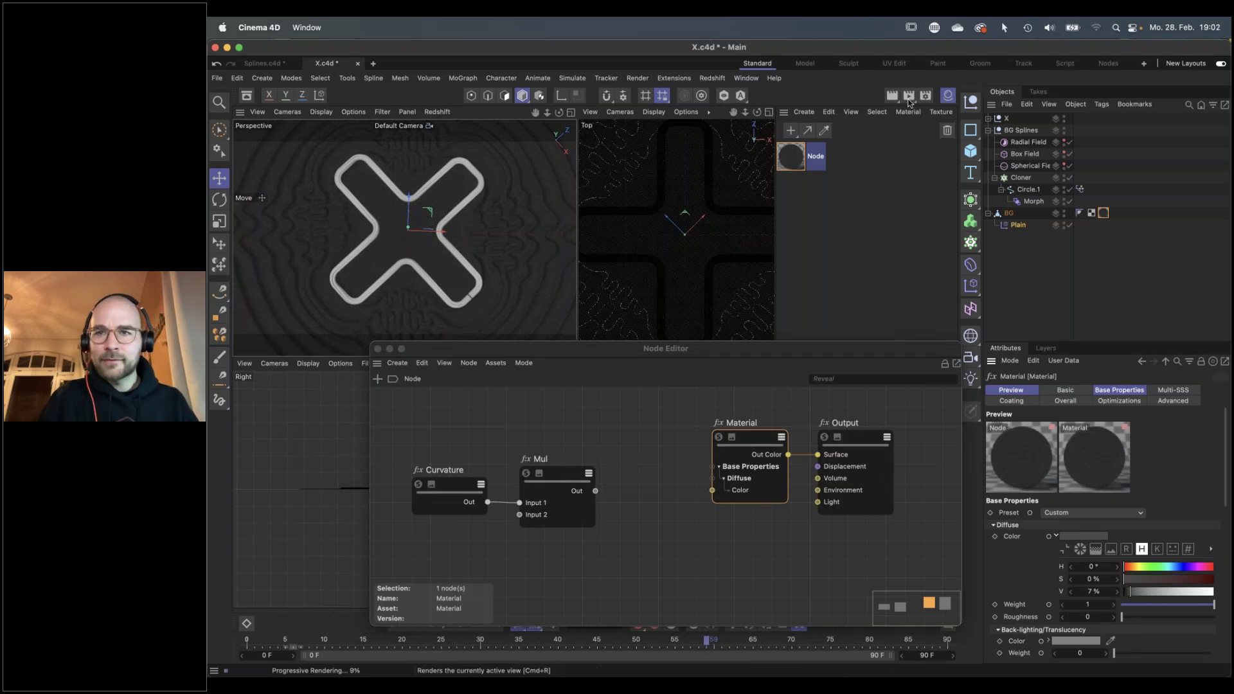
Add a Redshift Infinite Light and rotate it so that it rakes across the BG mesh around the X
{"action": "left_click", "coordinate": [718, 80]}
{"action": "mouse_move", "coordinate": [739, 109]}
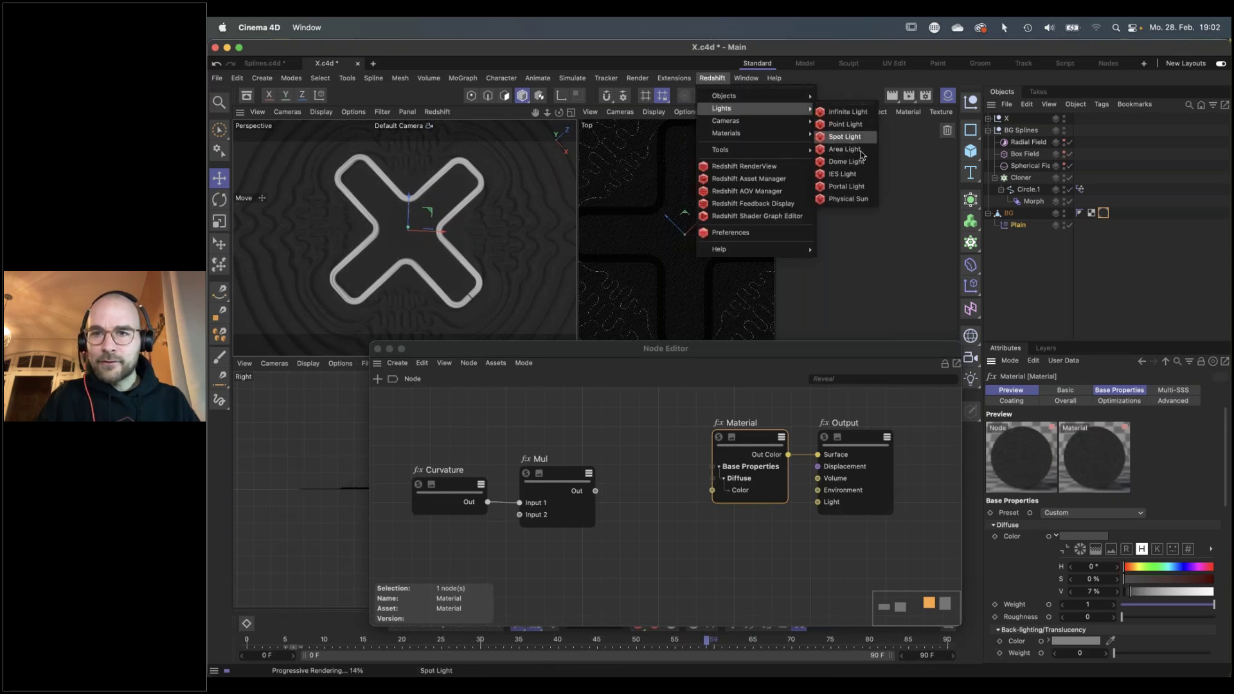
{"action": "left_click", "coordinate": [859, 113]}
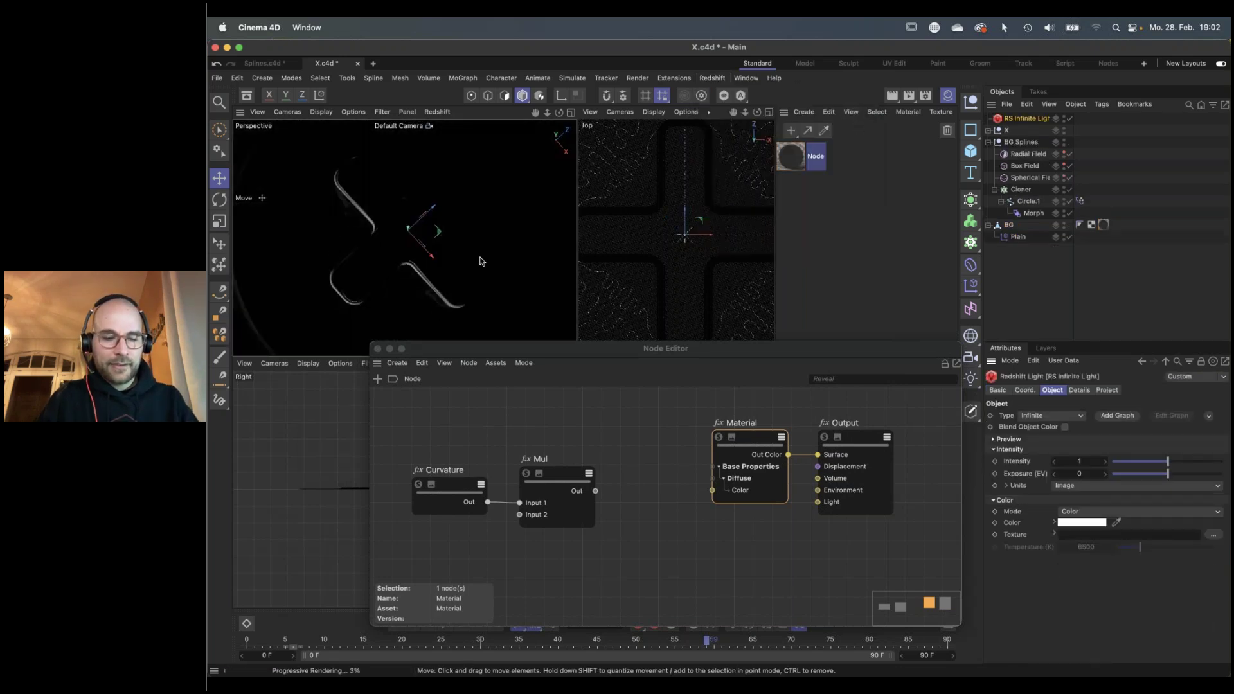
{"action": "key", "text": "r"}
{"action": "left_click_drag", "start_coordinate": [415, 255], "coordinate": [377, 160]}
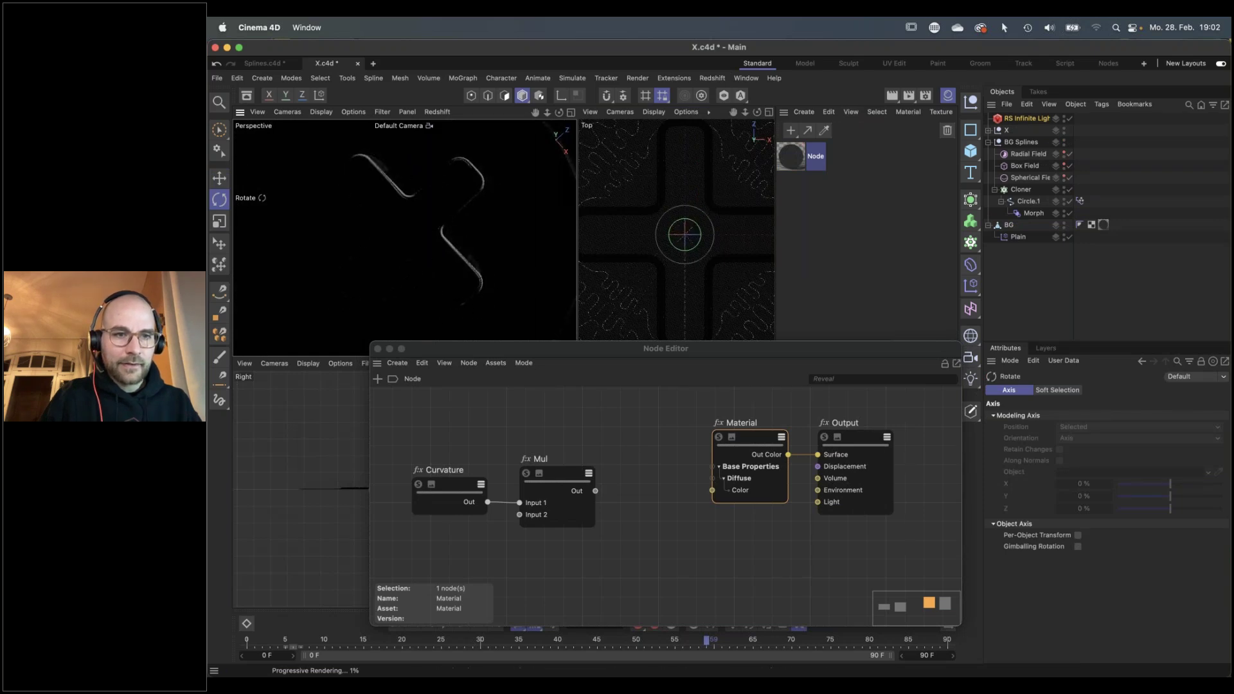
{"action": "left_click_drag", "start_coordinate": [387, 248], "coordinate": [370, 262]}
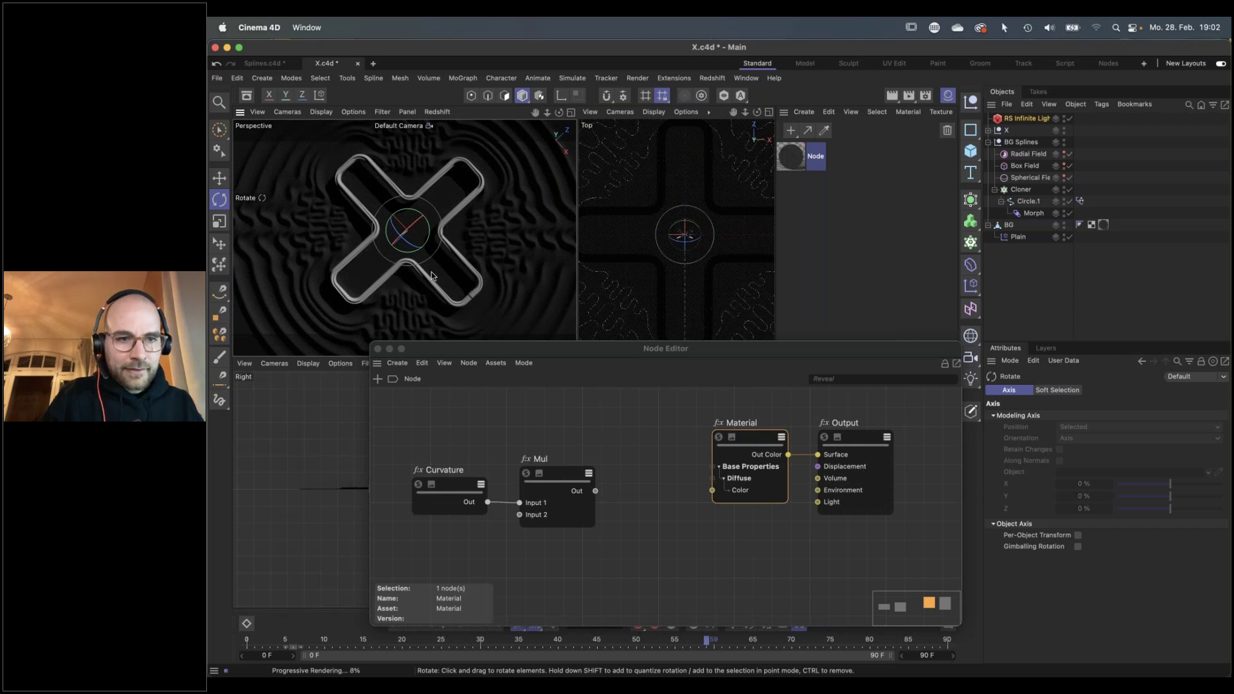
Set the shadow softness of the RS Infinite Light to 5
{"action": "left_click", "coordinate": [1026, 118]}
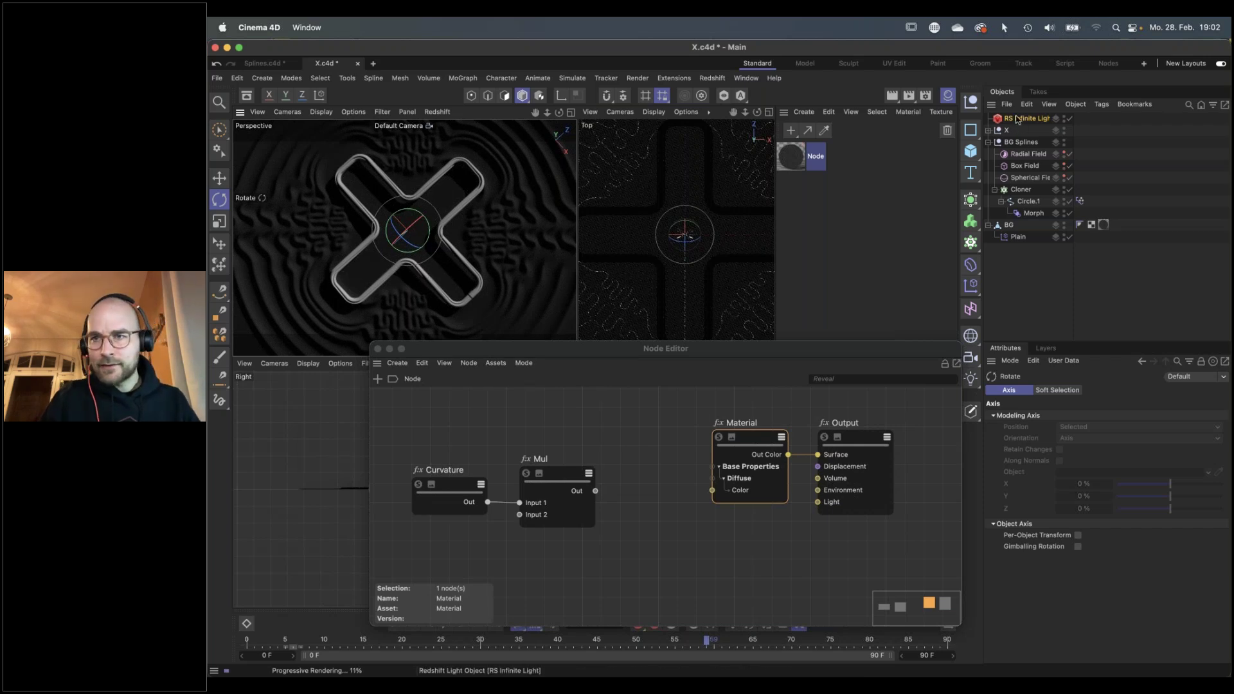
{"action": "left_click", "coordinate": [1080, 391]}
{"action": "double_click", "coordinate": [1117, 455]}
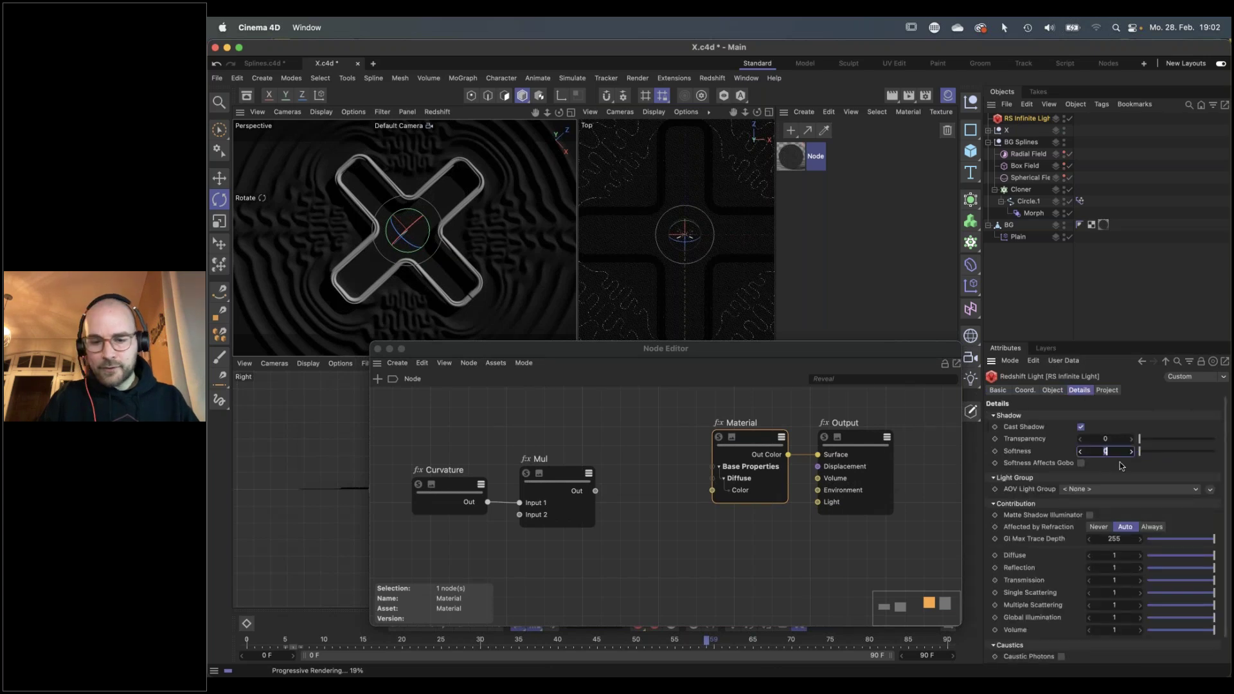
{"action": "type", "text": "5"}
{"action": "key", "text": "Return"}
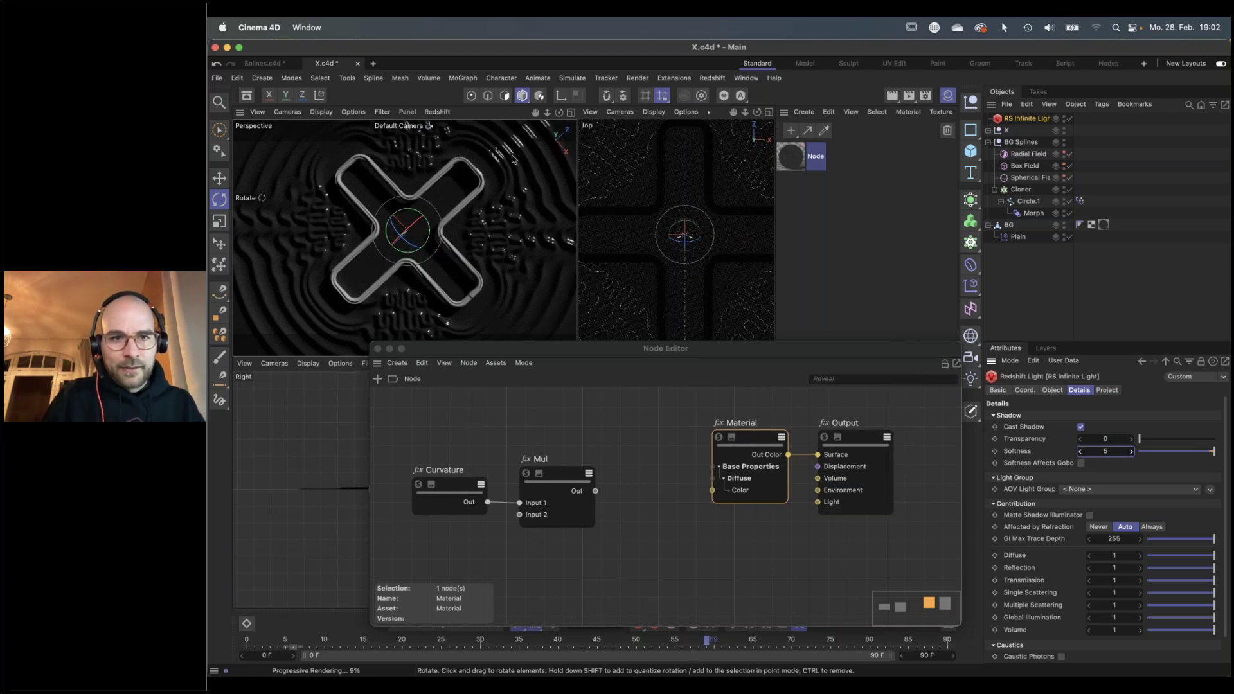
Set the Material node's reflection roughness to about 0.566 and its reflection weight to about 0.712
{"action": "left_click", "coordinate": [749, 472]}
{"action": "left_click_drag", "start_coordinate": [1221, 463], "coordinate": [1219, 554]}
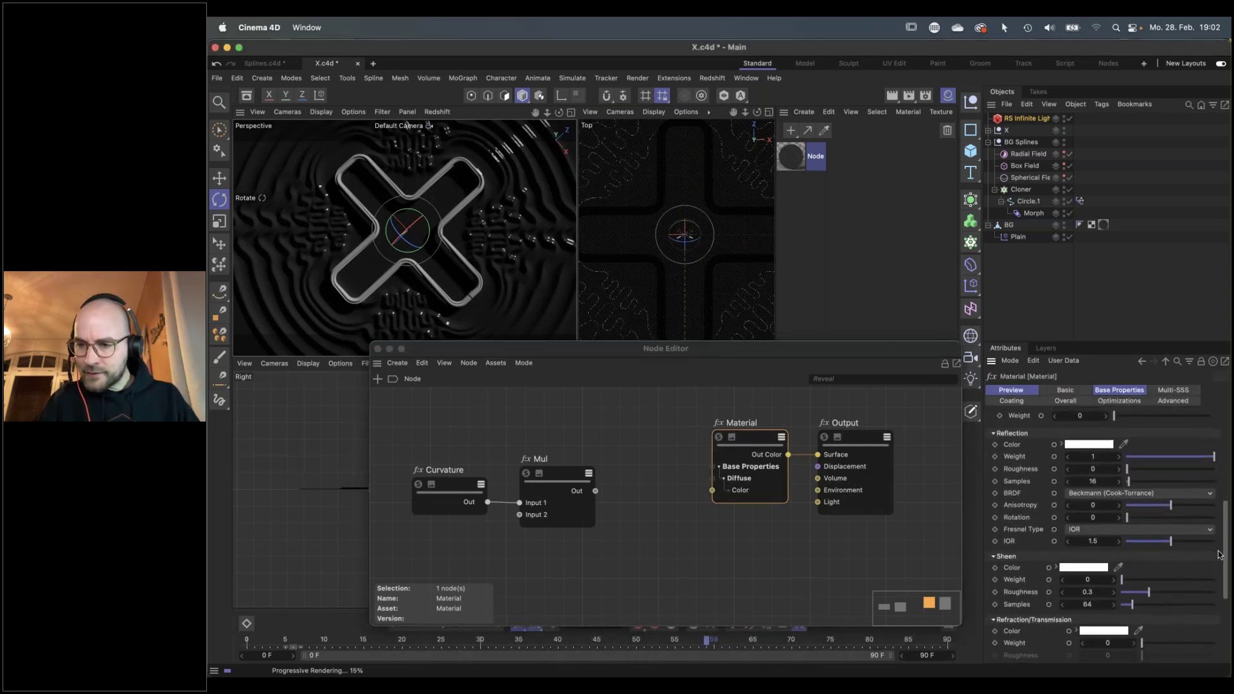
{"action": "scroll", "coordinate": [1190, 550], "scroll_direction": "up", "scroll_amount": 2}
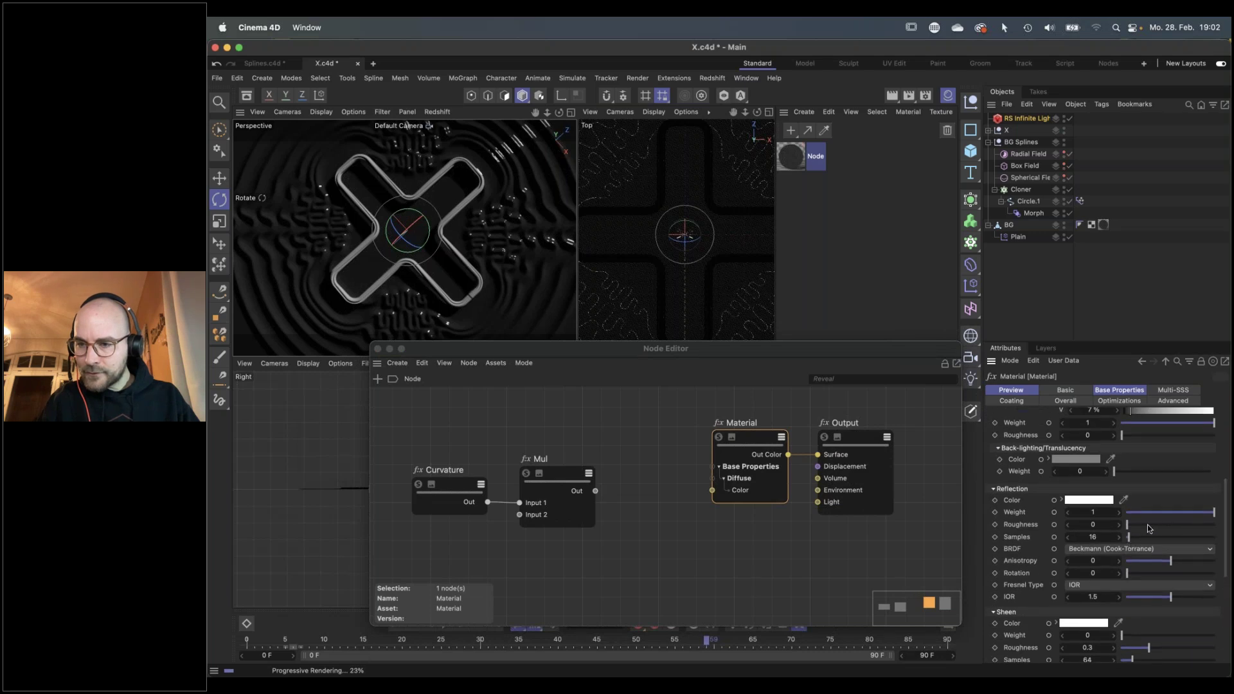
{"action": "left_click_drag", "start_coordinate": [1166, 526], "coordinate": [1195, 514]}
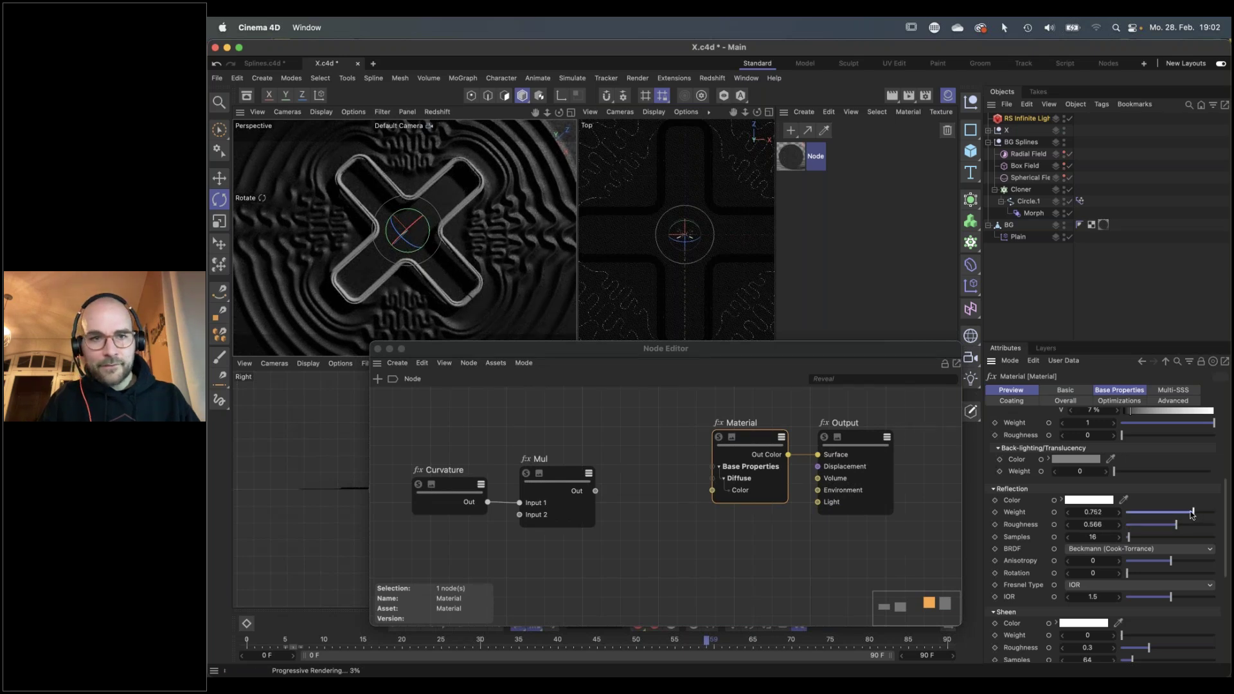
{"action": "left_click_drag", "start_coordinate": [1191, 513], "coordinate": [1191, 513]}
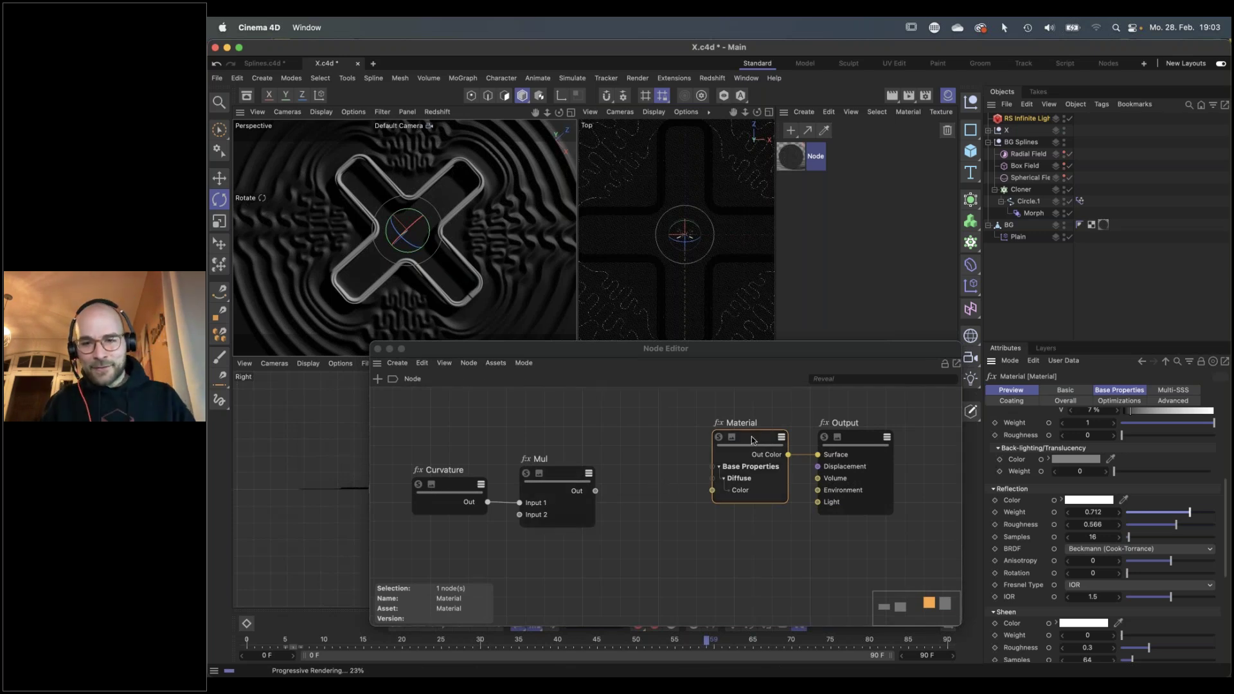
Duplicate the Material node below the original and move both Material nodes away from the Output node
{"action": "scroll", "coordinate": [761, 494], "scroll_direction": "down", "scroll_amount": 2}
{"action": "left_click_drag", "start_coordinate": [753, 485], "coordinate": [749, 604], "text": "ctrl"}
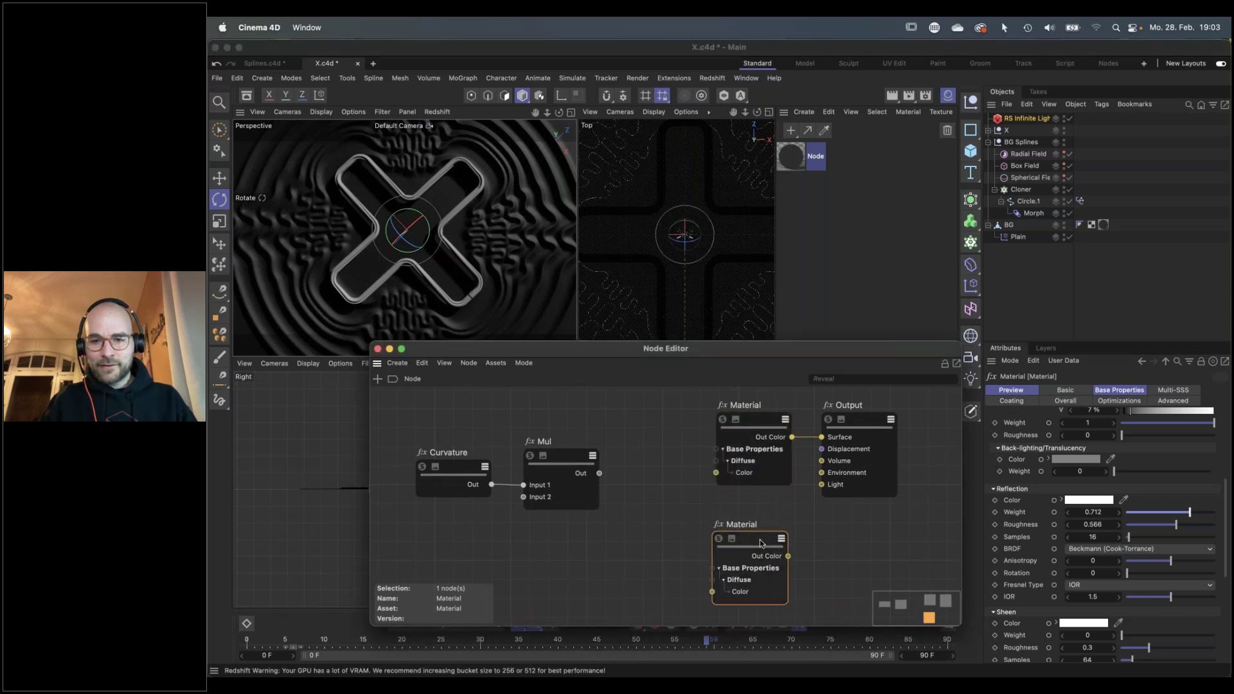
{"action": "left_click_drag", "start_coordinate": [718, 539], "coordinate": [652, 533]}
{"action": "left_click_drag", "start_coordinate": [765, 419], "coordinate": [699, 414]}
Move both Material nodes closer to the Mul node and apply the Gold preset to the duplicated Material
{"action": "left_click", "coordinate": [684, 538]}
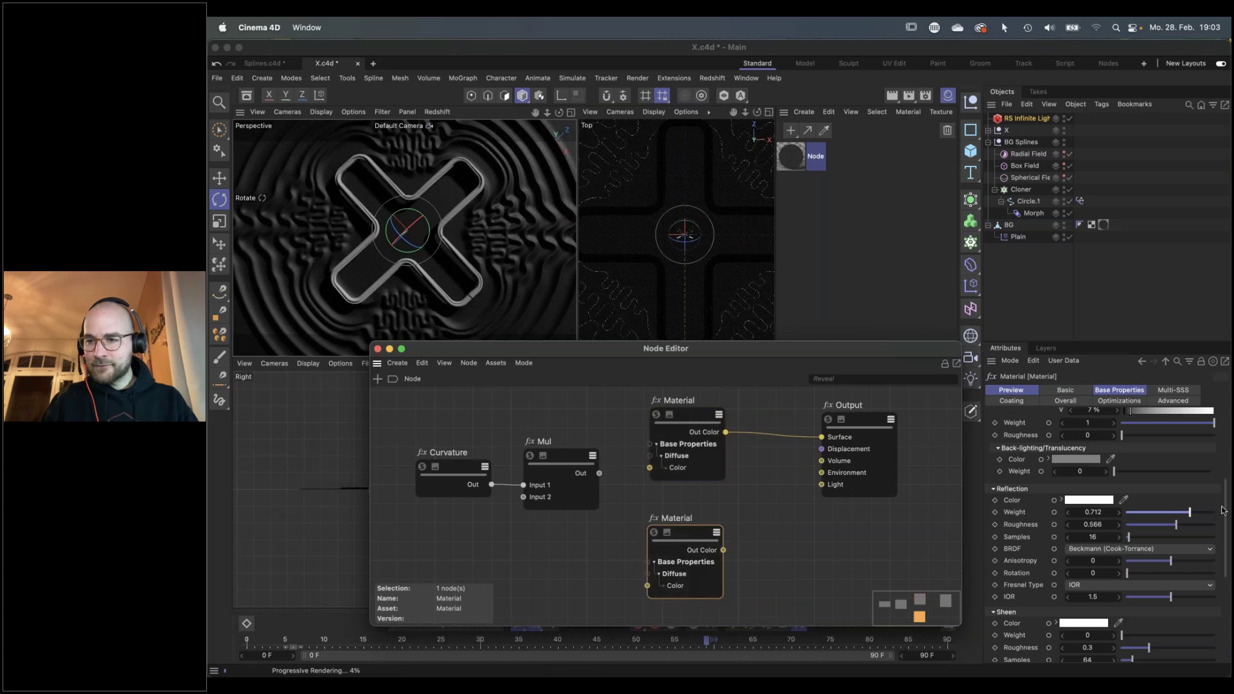
{"action": "left_click_drag", "start_coordinate": [1226, 506], "coordinate": [1227, 437]}
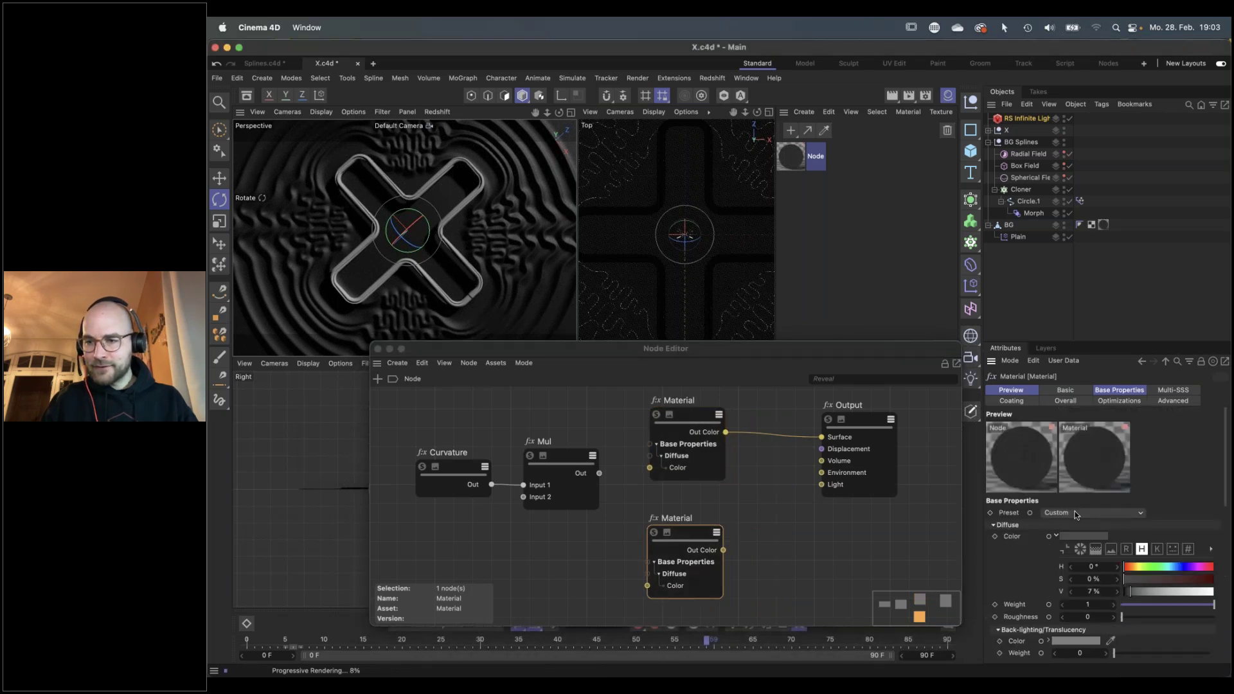
{"action": "left_click", "coordinate": [1075, 511]}
{"action": "left_click", "coordinate": [1071, 414]}
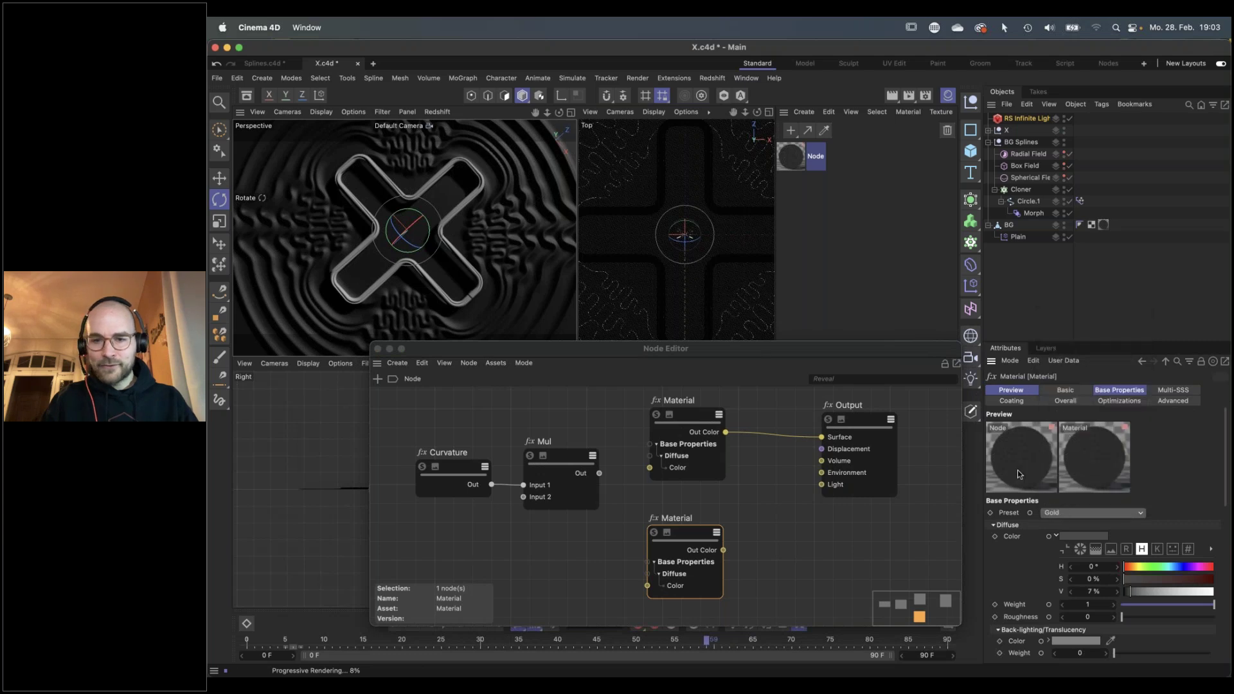
Insert a Material Blender node between the original Material and the Output node and collapse its preview
{"action": "left_click_drag", "start_coordinate": [870, 422], "coordinate": [912, 431]}
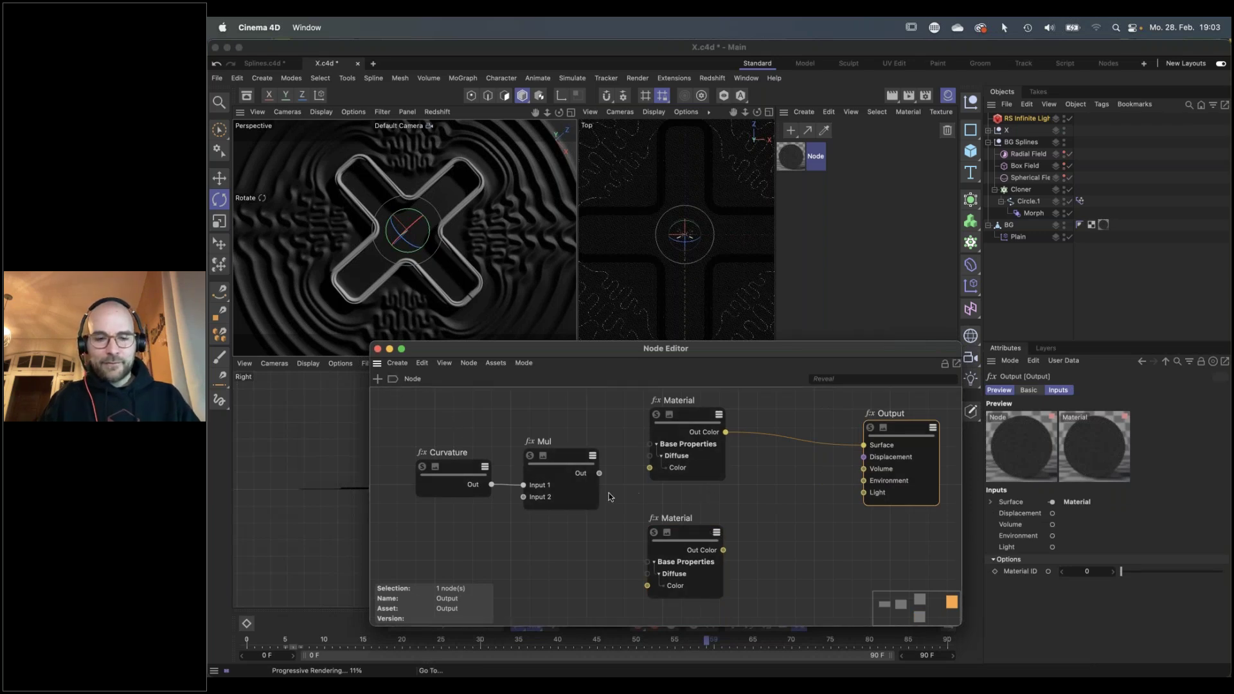
{"action": "key", "text": "shift+c"}
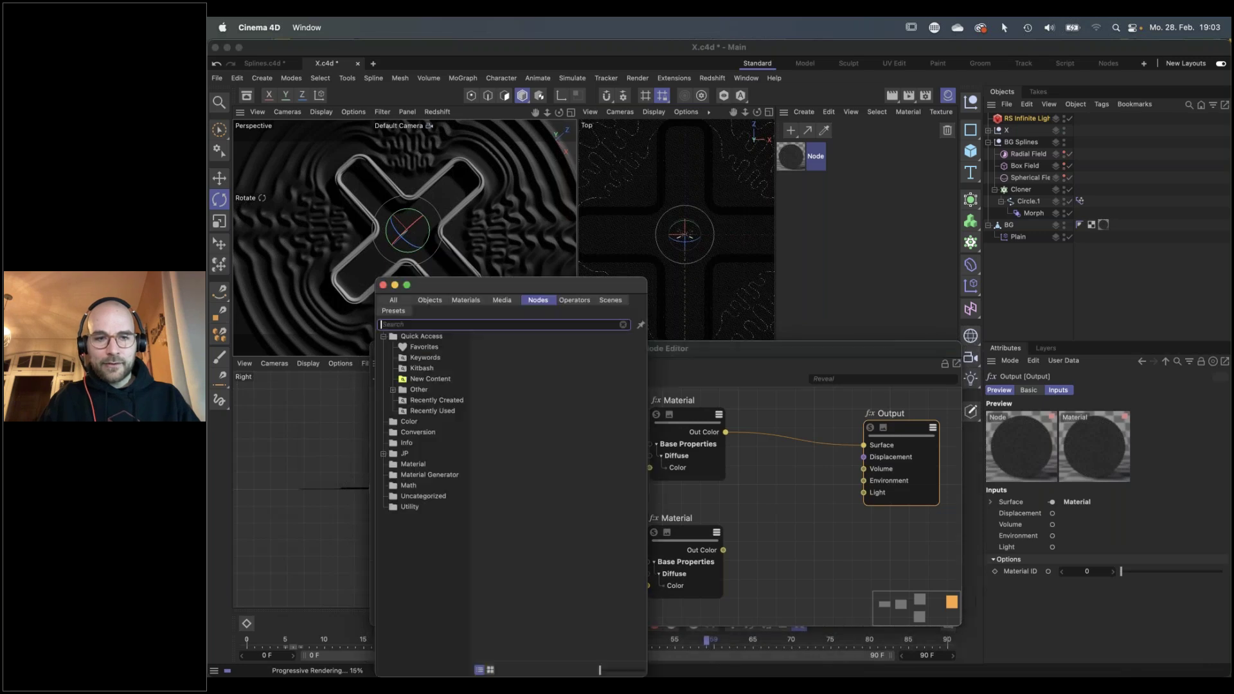
{"action": "type", "text": "material"}
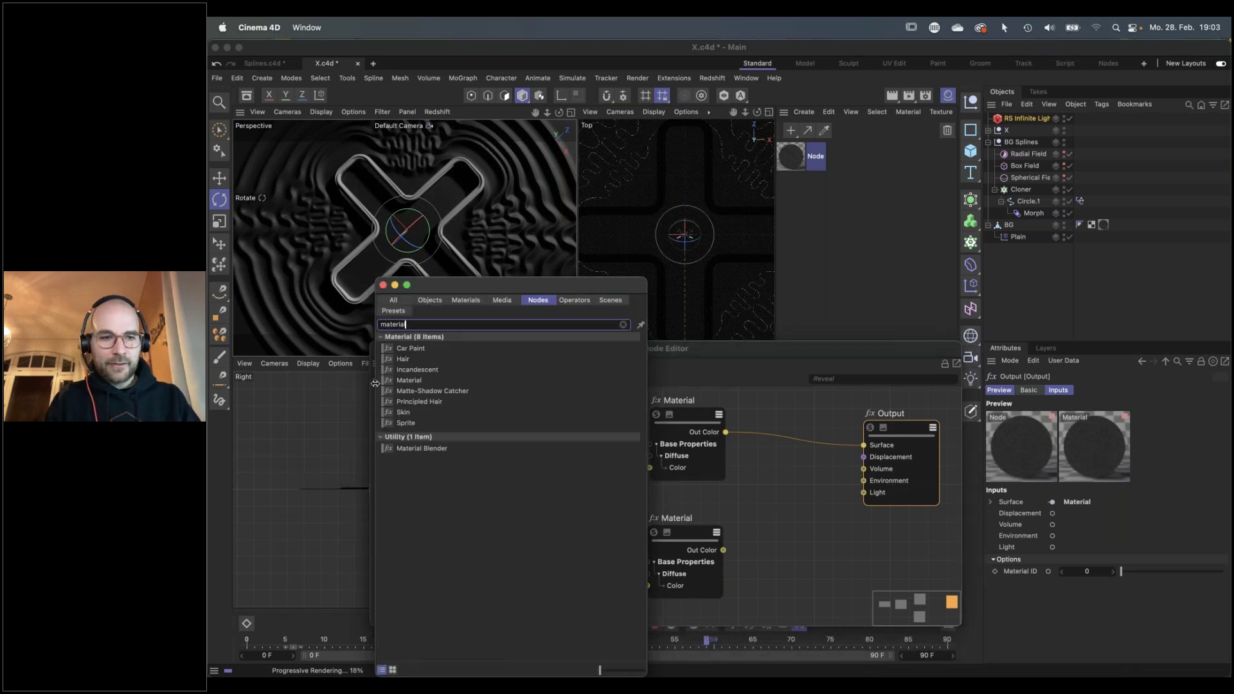
{"action": "left_click_drag", "start_coordinate": [418, 448], "coordinate": [790, 443]}
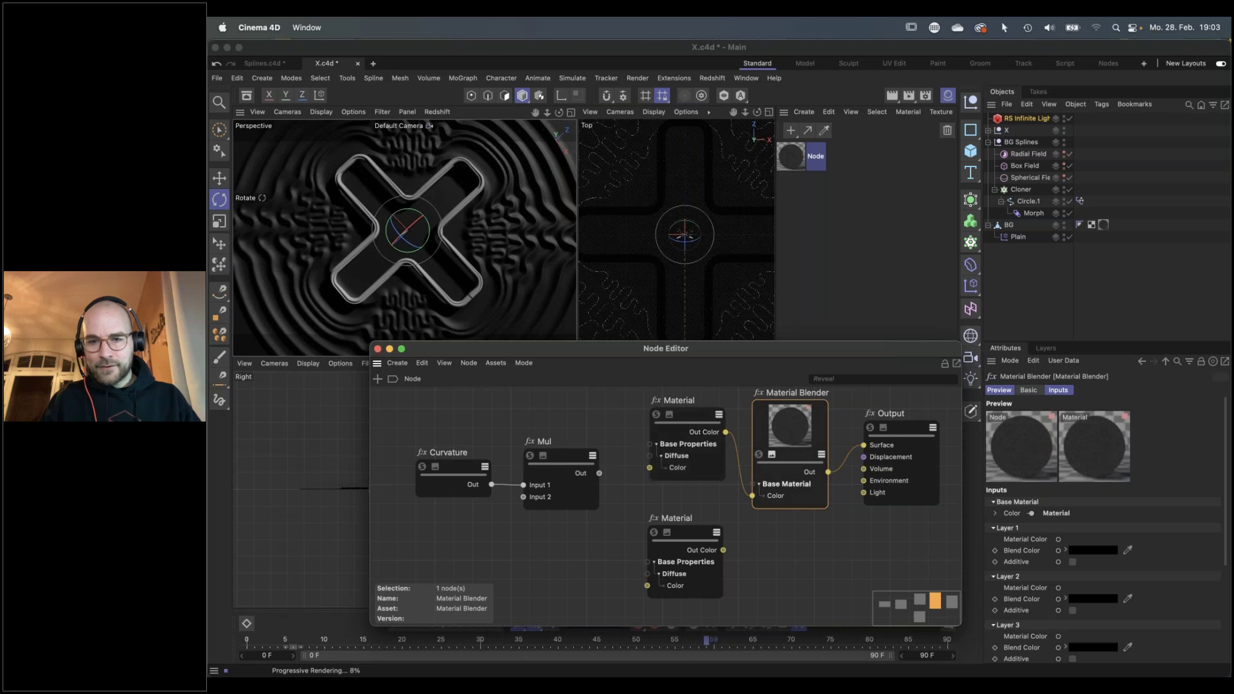
{"action": "left_click", "coordinate": [772, 455]}
{"action": "left_click_drag", "start_coordinate": [776, 475], "coordinate": [773, 442]}
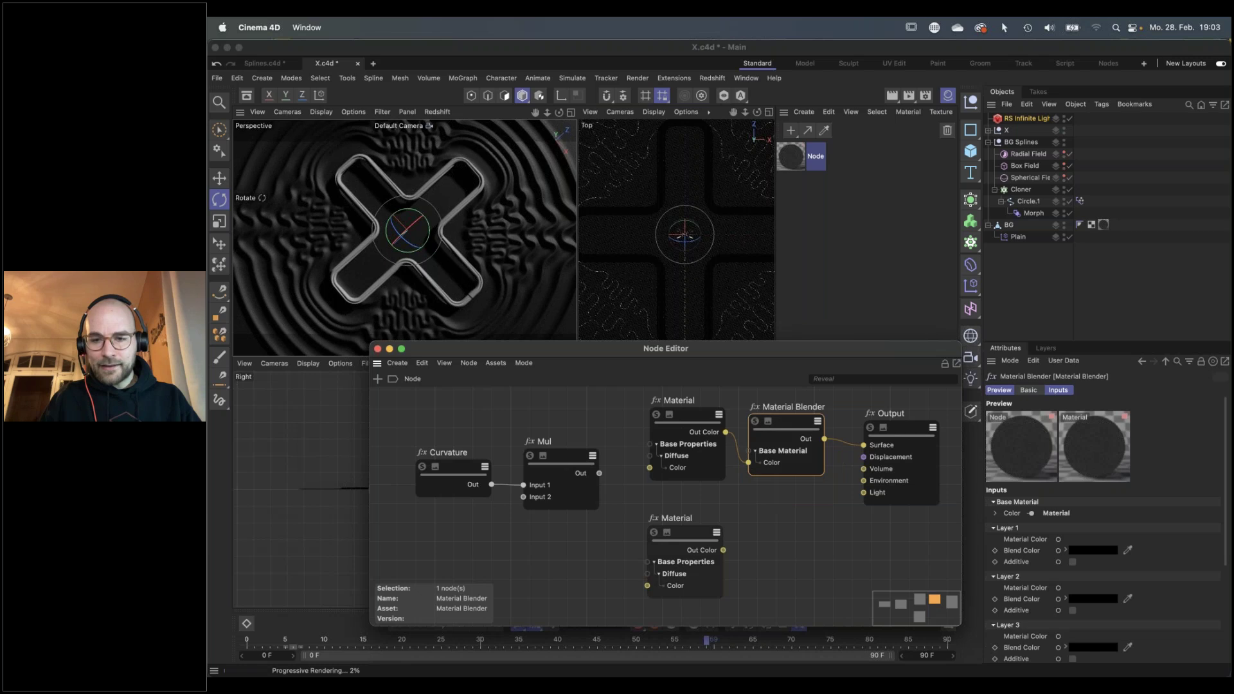
Connect the gold Material's Out Color to the Layer 1 Material Color of the Material Blender
{"action": "left_click_drag", "start_coordinate": [723, 552], "coordinate": [757, 477]}
{"action": "mouse_move", "coordinate": [779, 511]}
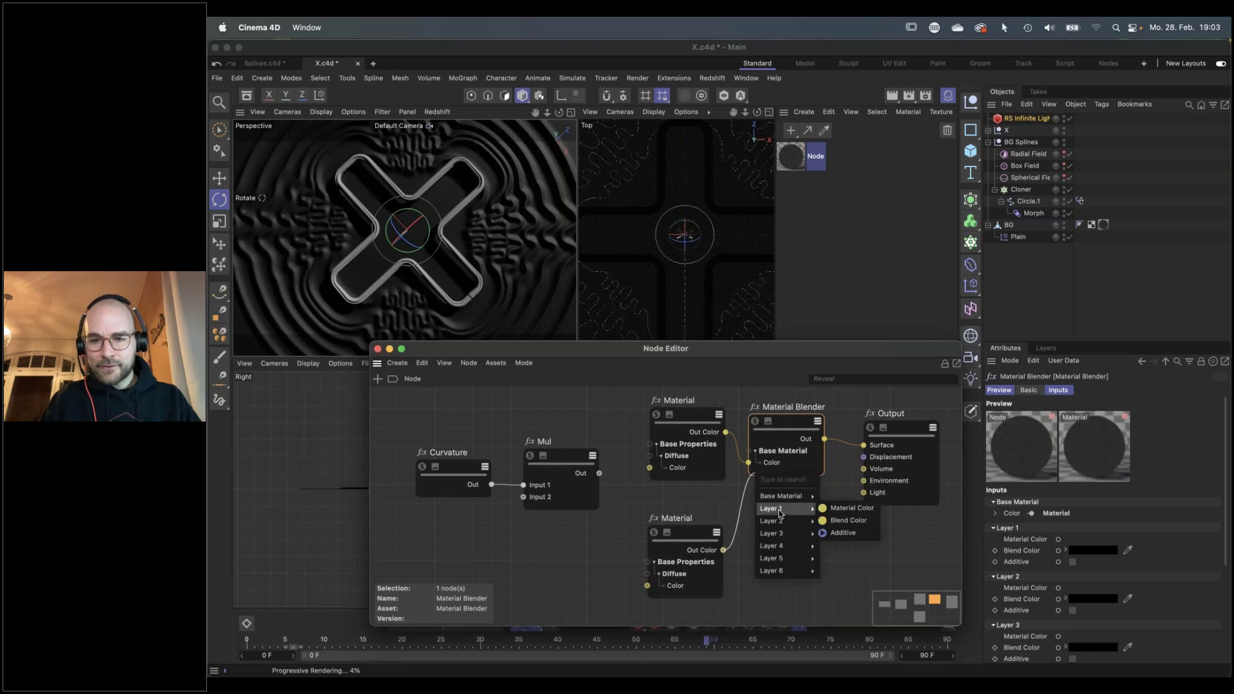
{"action": "left_click", "coordinate": [834, 509]}
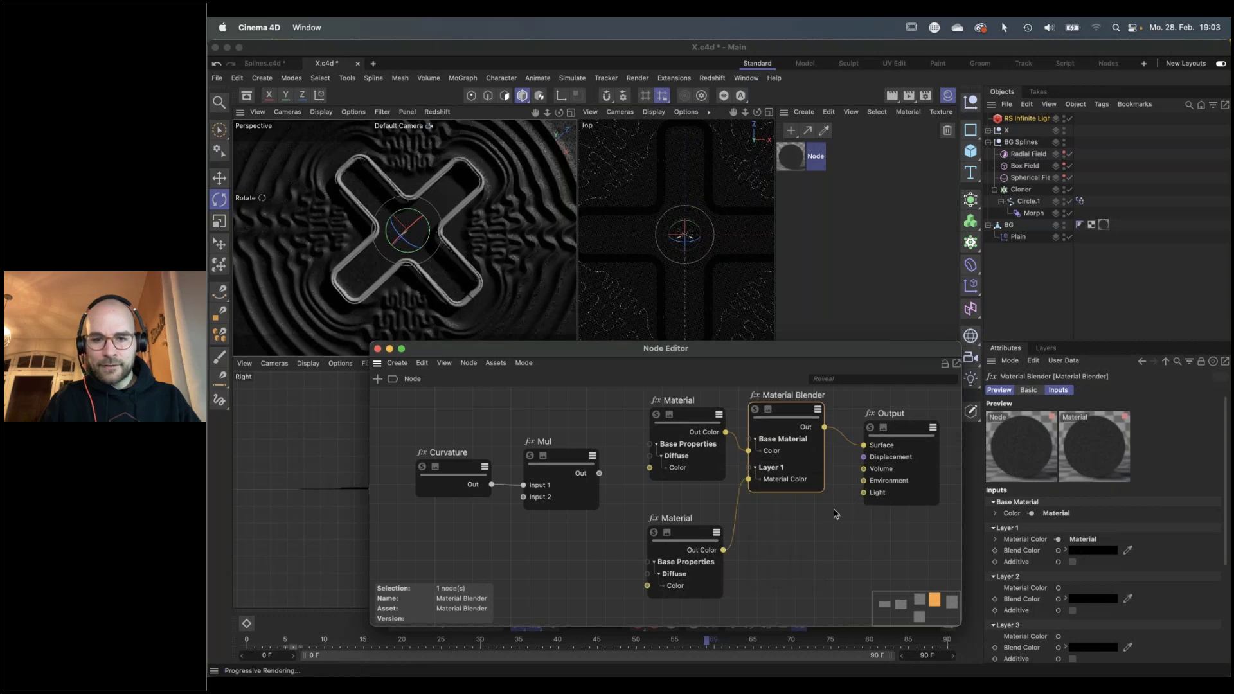
Move the Curvature and Mul nodes below the gold Material and connect Mul's output to the blender's Layer 1 Blend Color
{"action": "left_click_drag", "start_coordinate": [704, 538], "coordinate": [704, 519]}
{"action": "left_click_drag", "start_coordinate": [405, 437], "coordinate": [747, 446]}
{"action": "scroll", "coordinate": [754, 530], "scroll_direction": "down", "scroll_amount": 2}
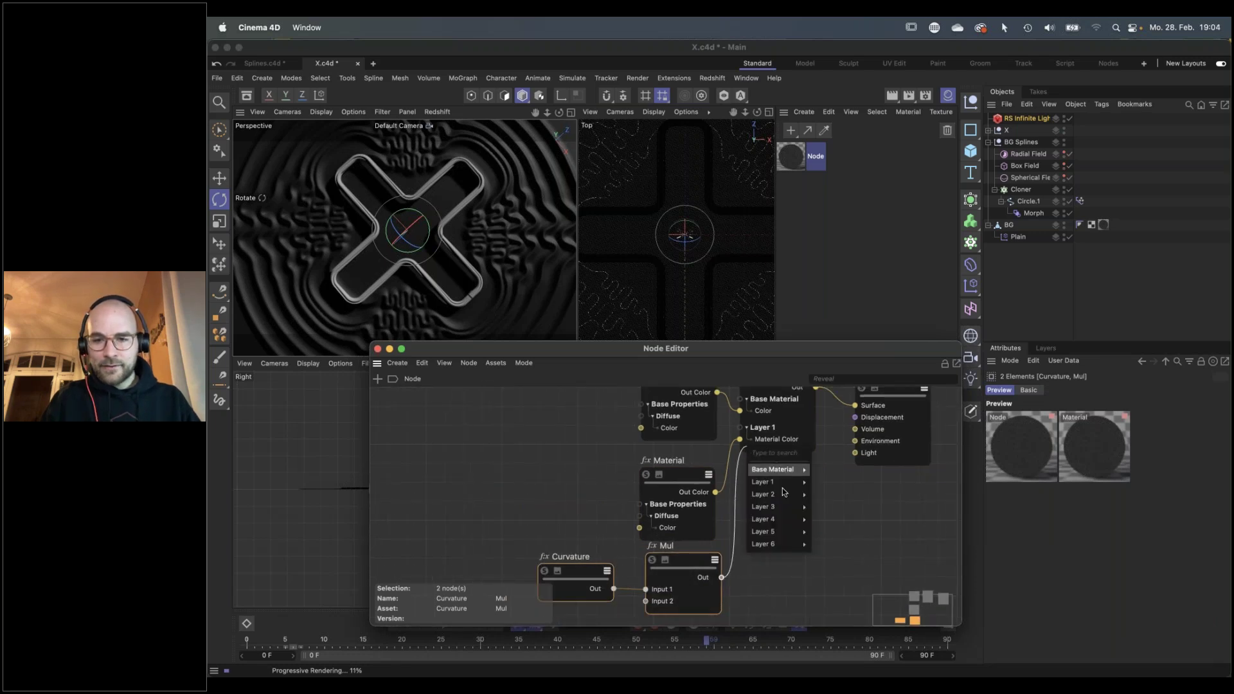
{"action": "mouse_move", "coordinate": [779, 486]}
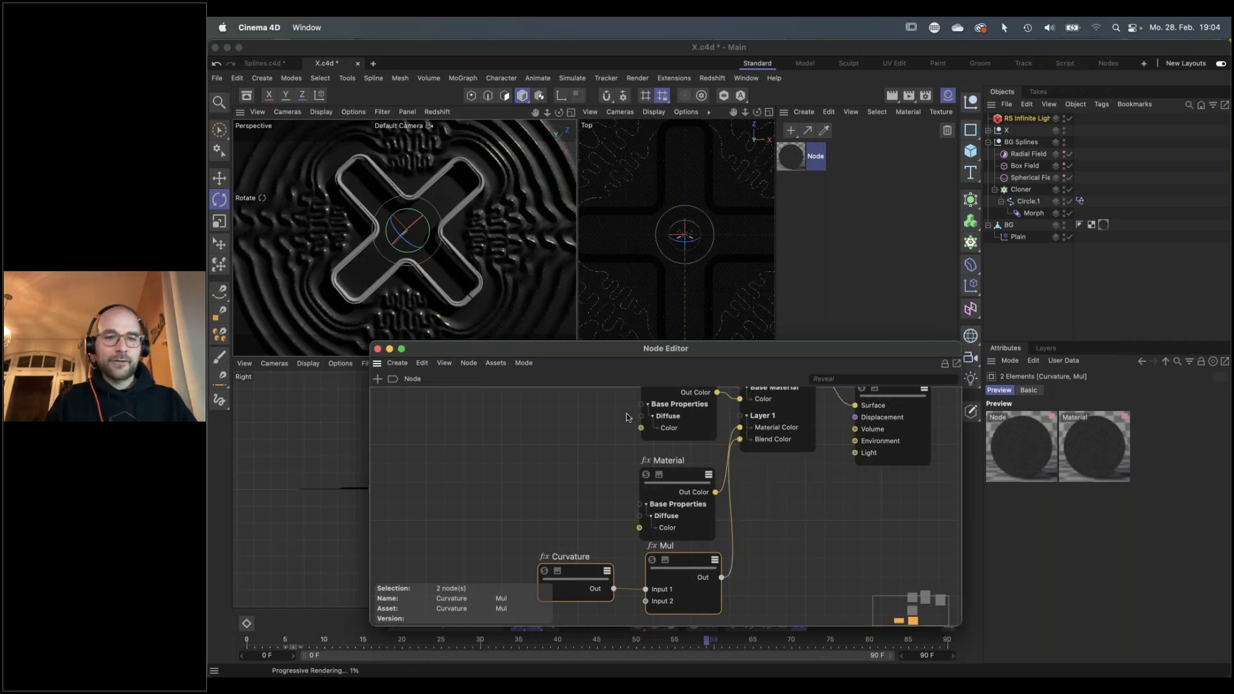
Enlarge the Perspective view to fill the viewport area and close the Node Editor
{"action": "middle_click", "coordinate": [496, 298]}
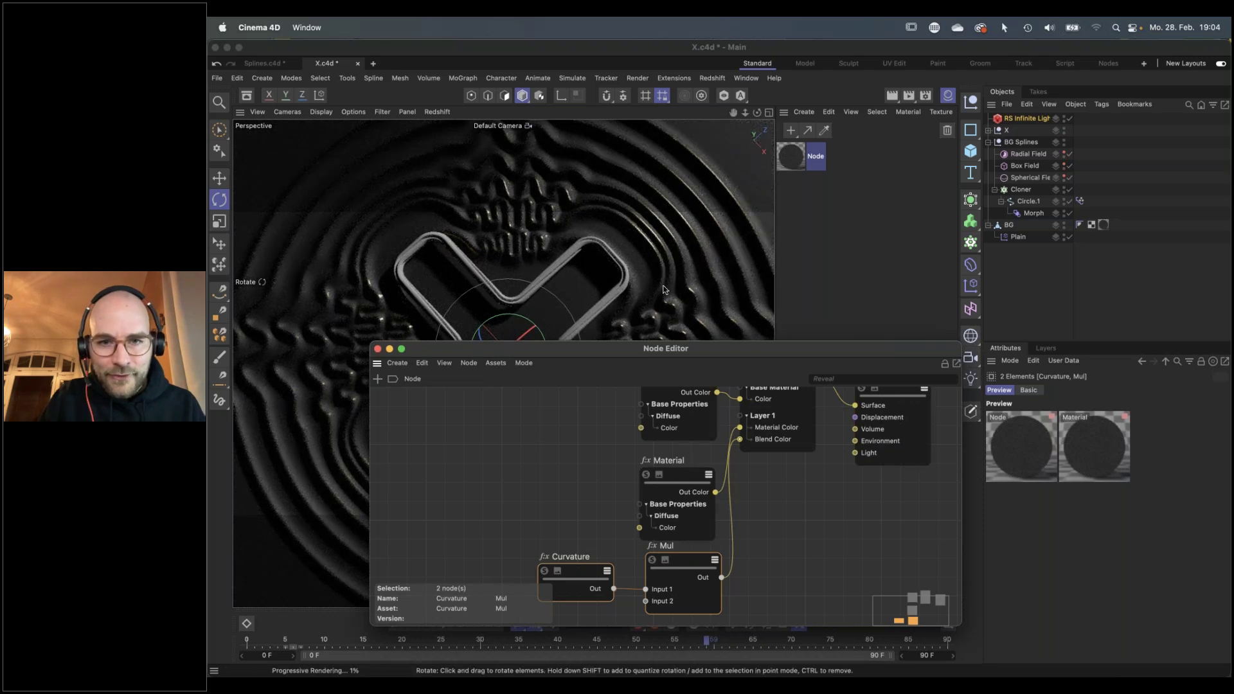
{"action": "left_click_drag", "start_coordinate": [700, 350], "coordinate": [765, 527]}
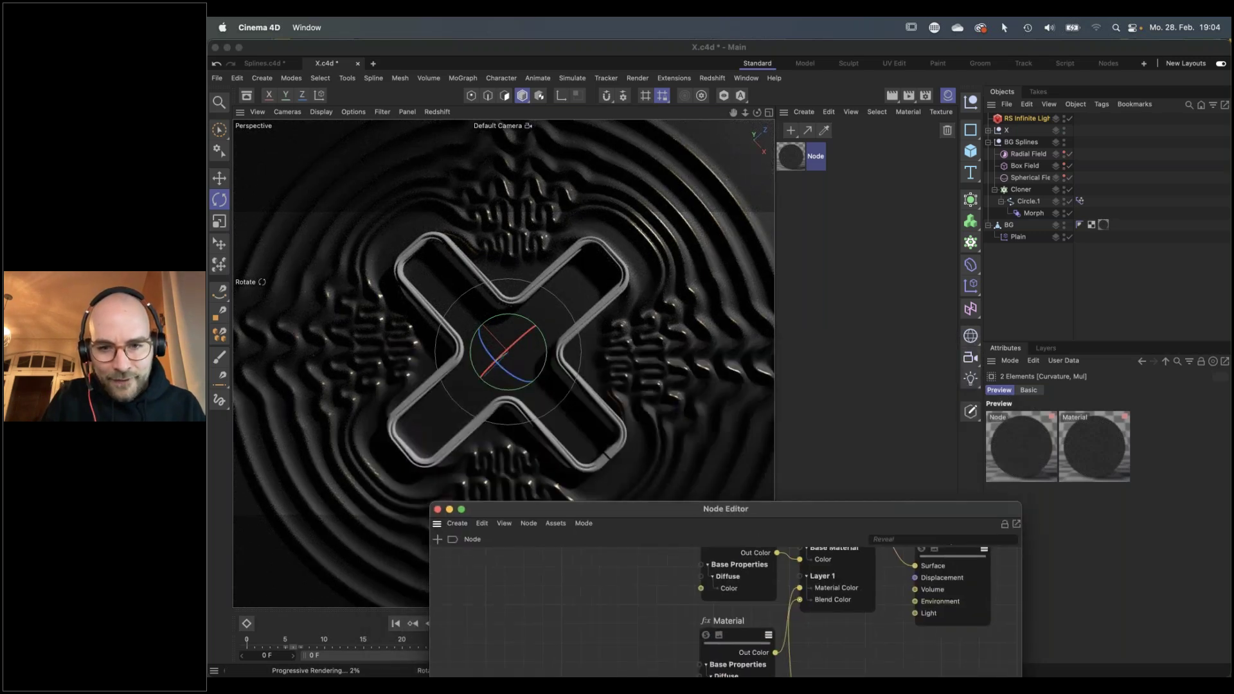
{"action": "left_click_drag", "start_coordinate": [527, 507], "coordinate": [591, 431]}
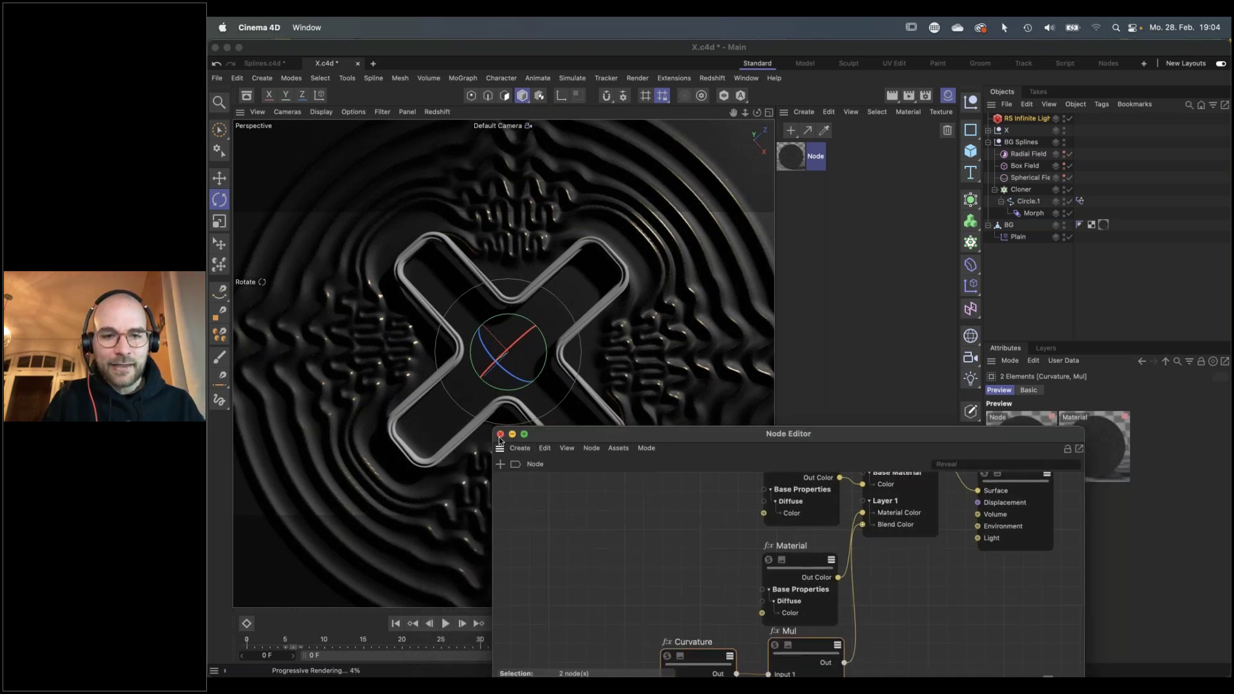
{"action": "left_click", "coordinate": [500, 435]}
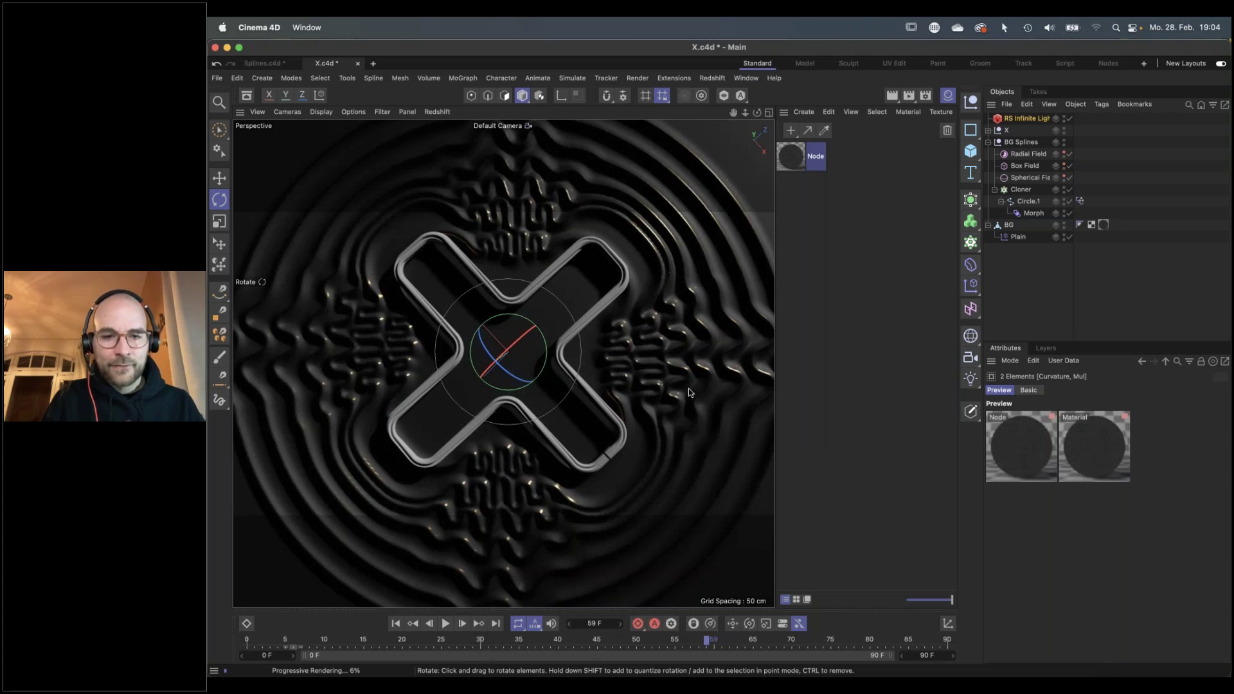
Add a Redshift Dome Light to the scene
{"action": "left_click", "coordinate": [717, 78]}
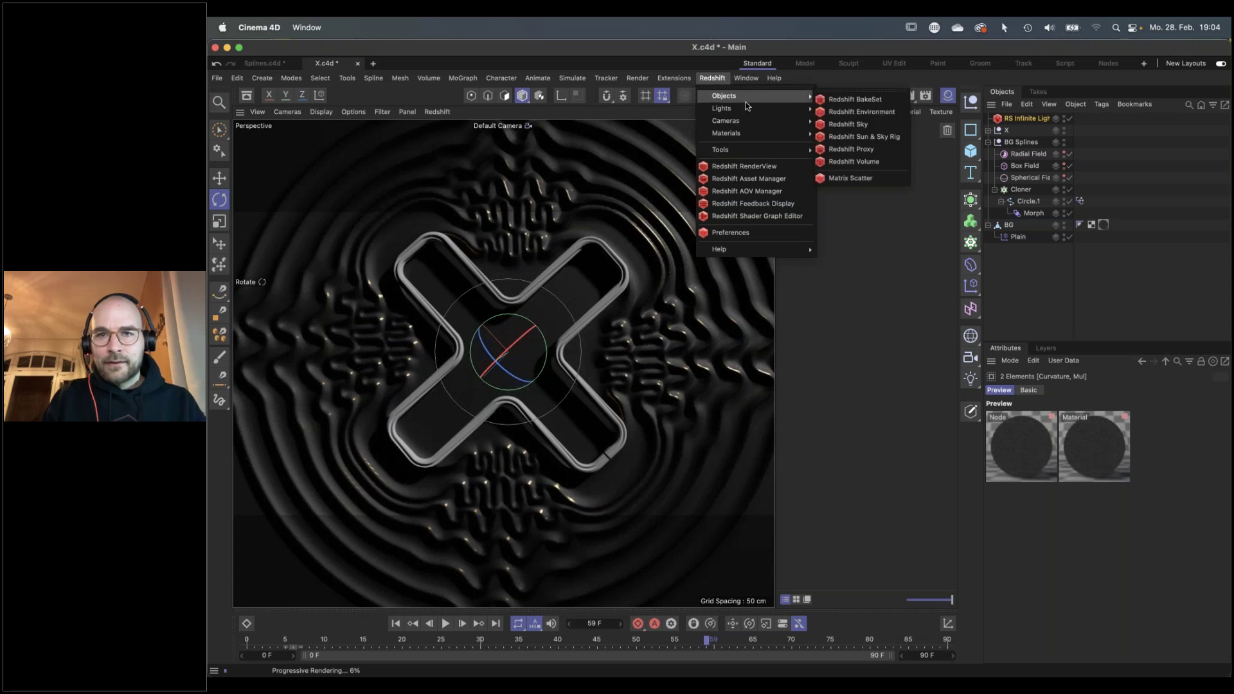
{"action": "mouse_move", "coordinate": [747, 113]}
{"action": "left_click", "coordinate": [851, 163]}
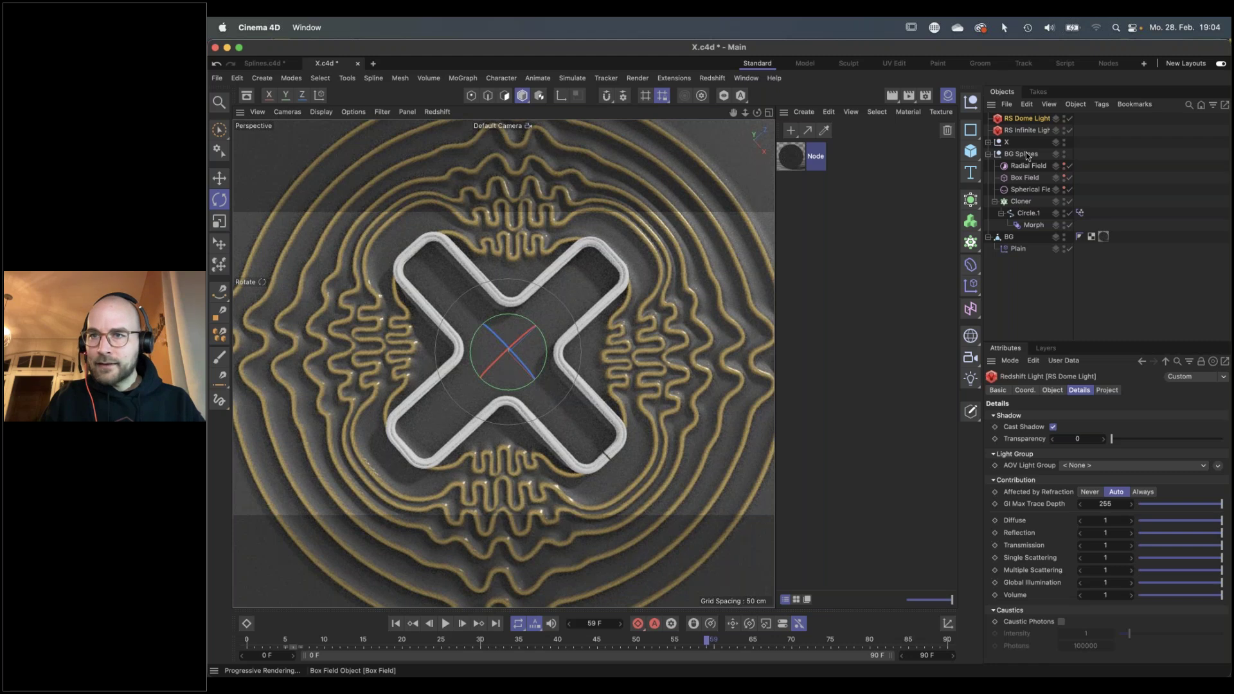
Search the asset browser for hdr and assign studio021.hdr as the RS Dome Light's texture
{"action": "left_click", "coordinate": [1054, 391]}
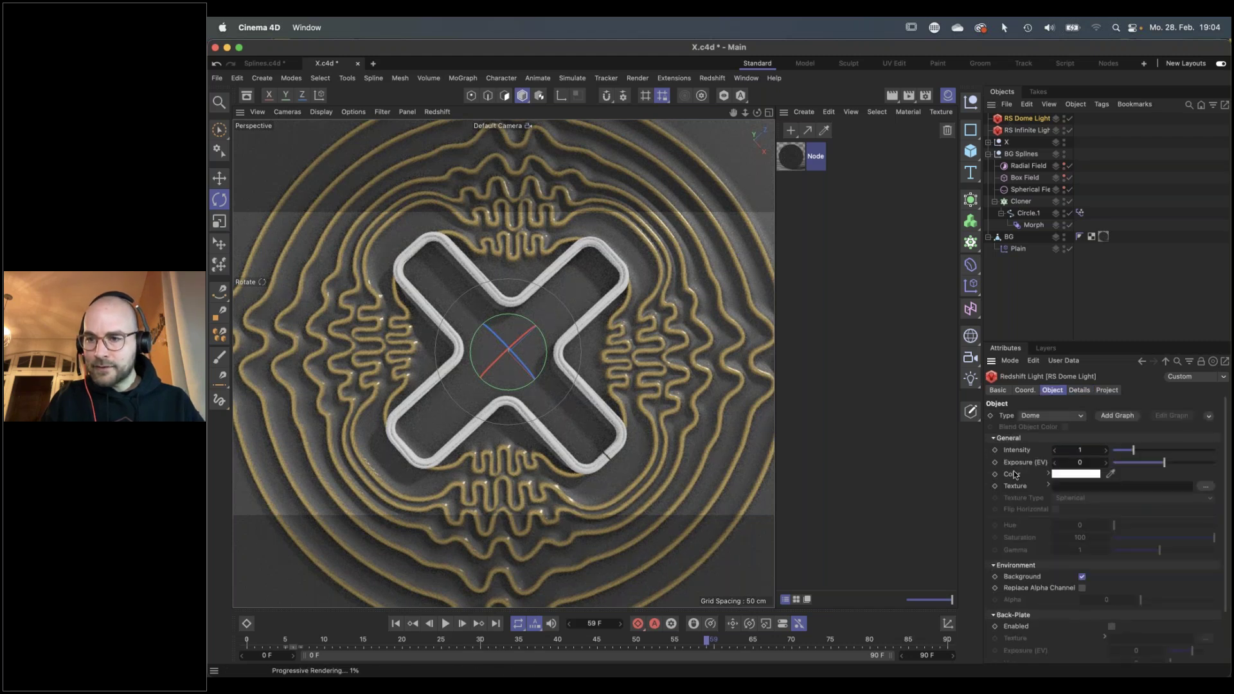
{"action": "left_click", "coordinate": [245, 95]}
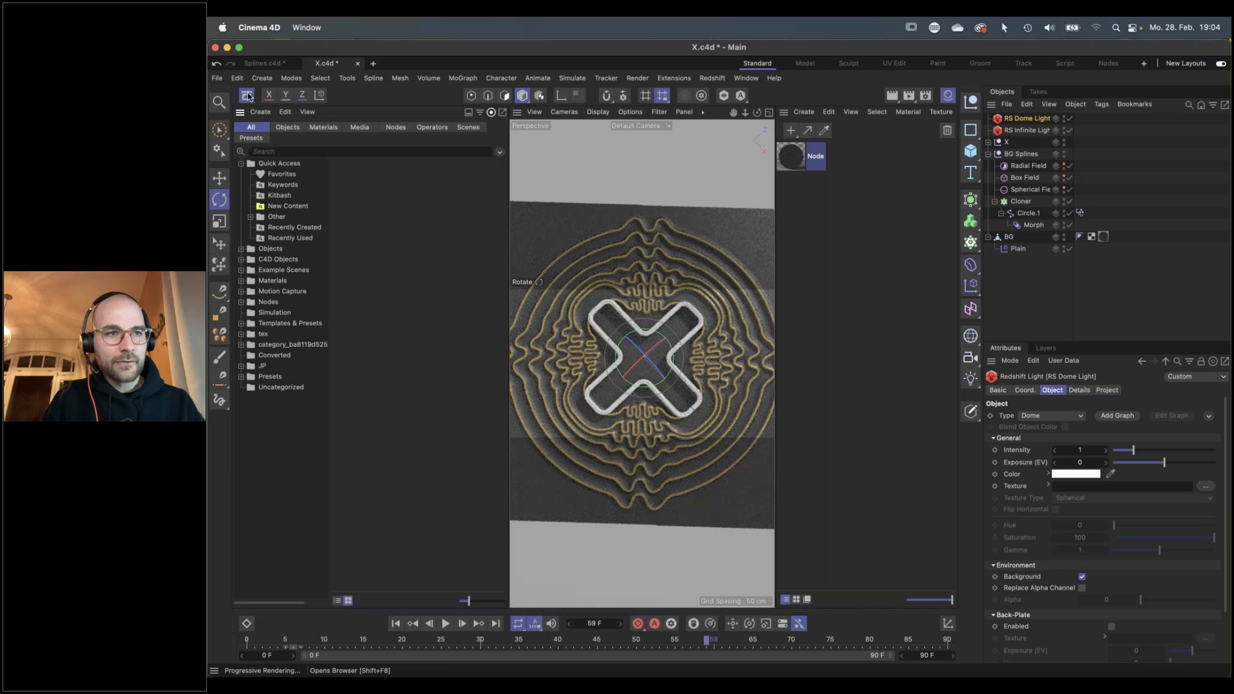
{"action": "left_click", "coordinate": [284, 152]}
{"action": "type", "text": "hdi"}
{"action": "key", "text": "BackSpace"}
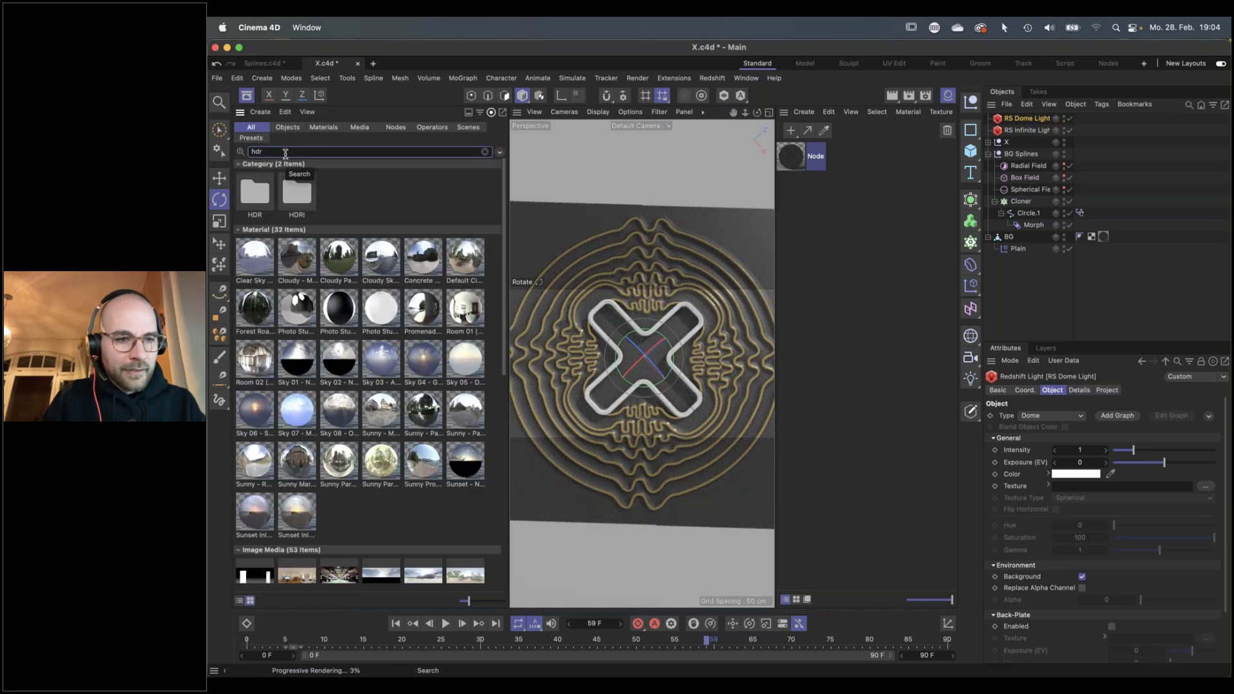
{"action": "type", "text": "r"}
{"action": "scroll", "coordinate": [315, 308], "scroll_direction": "down", "scroll_amount": 5}
{"action": "scroll", "coordinate": [315, 307], "scroll_direction": "down", "scroll_amount": 5}
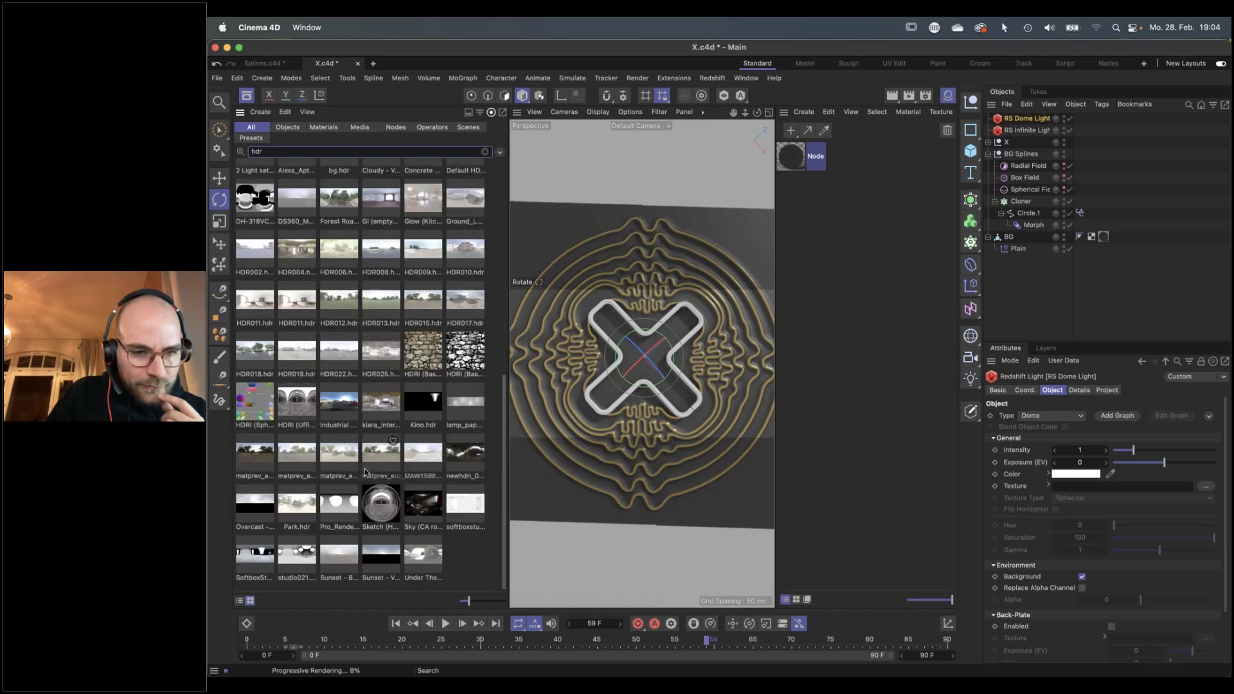
{"action": "left_click_drag", "start_coordinate": [297, 554], "coordinate": [1055, 485]}
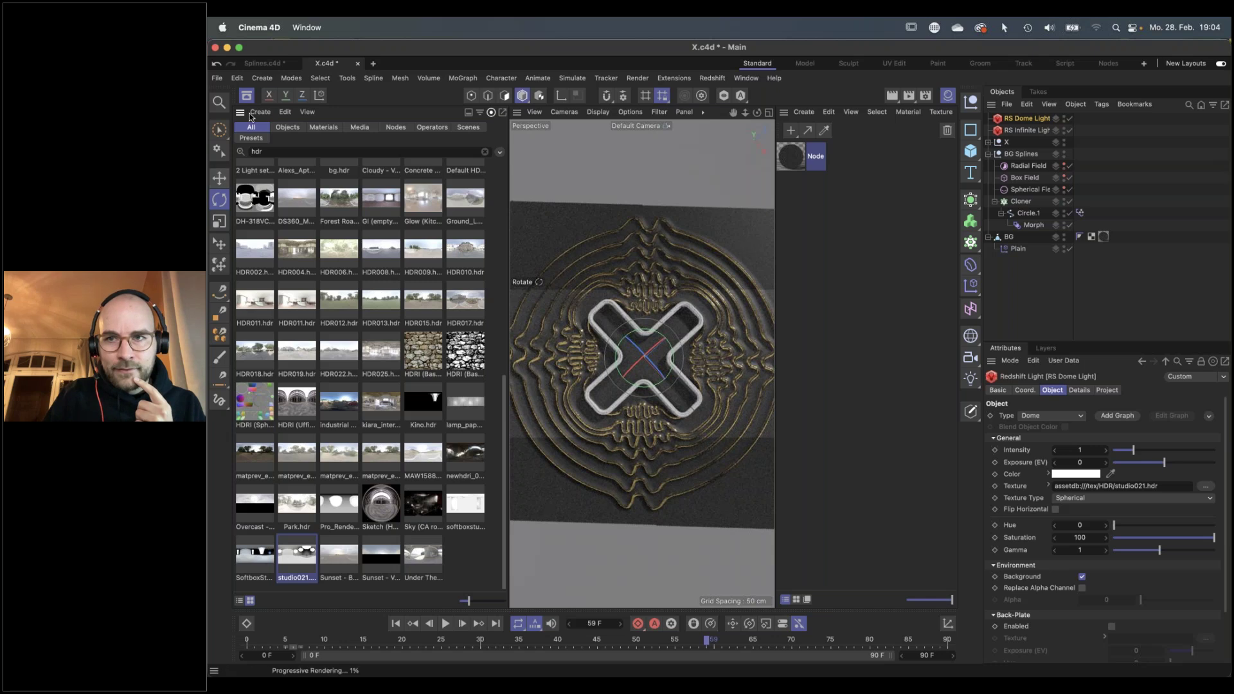
Hide the Material Manager for a larger view and lower the RS Dome Light's intensity to about 0.332
{"action": "left_click", "coordinate": [947, 97]}
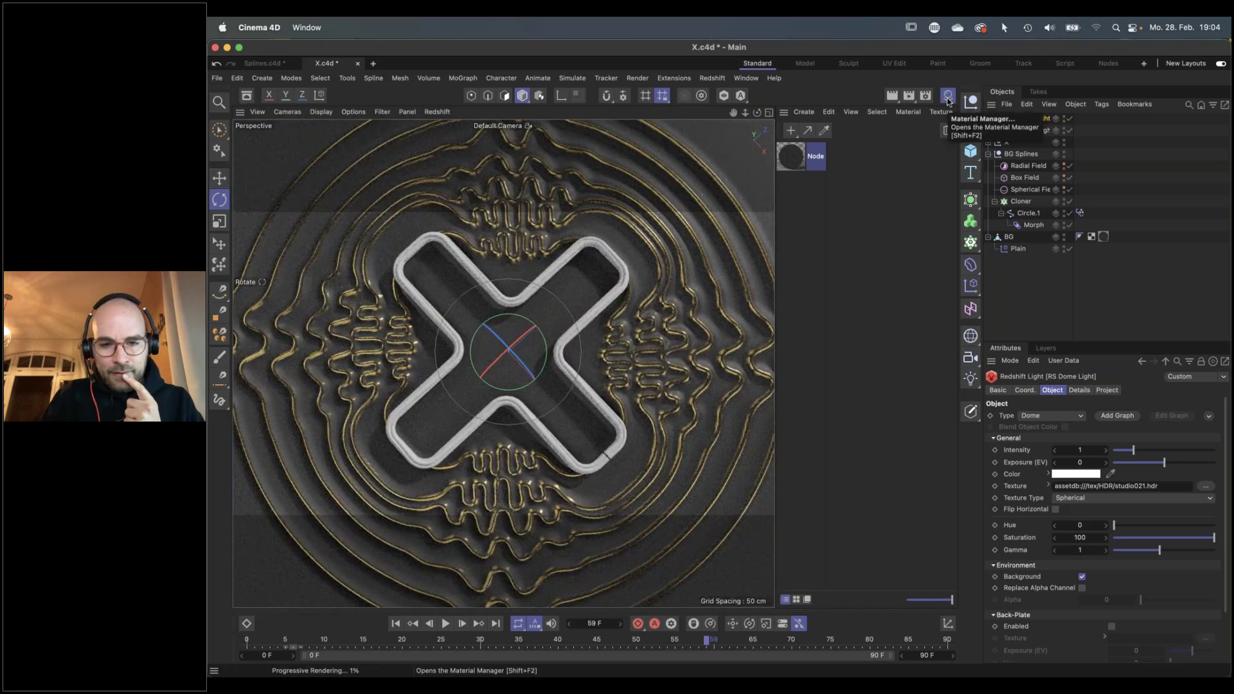
{"action": "left_click", "coordinate": [947, 98]}
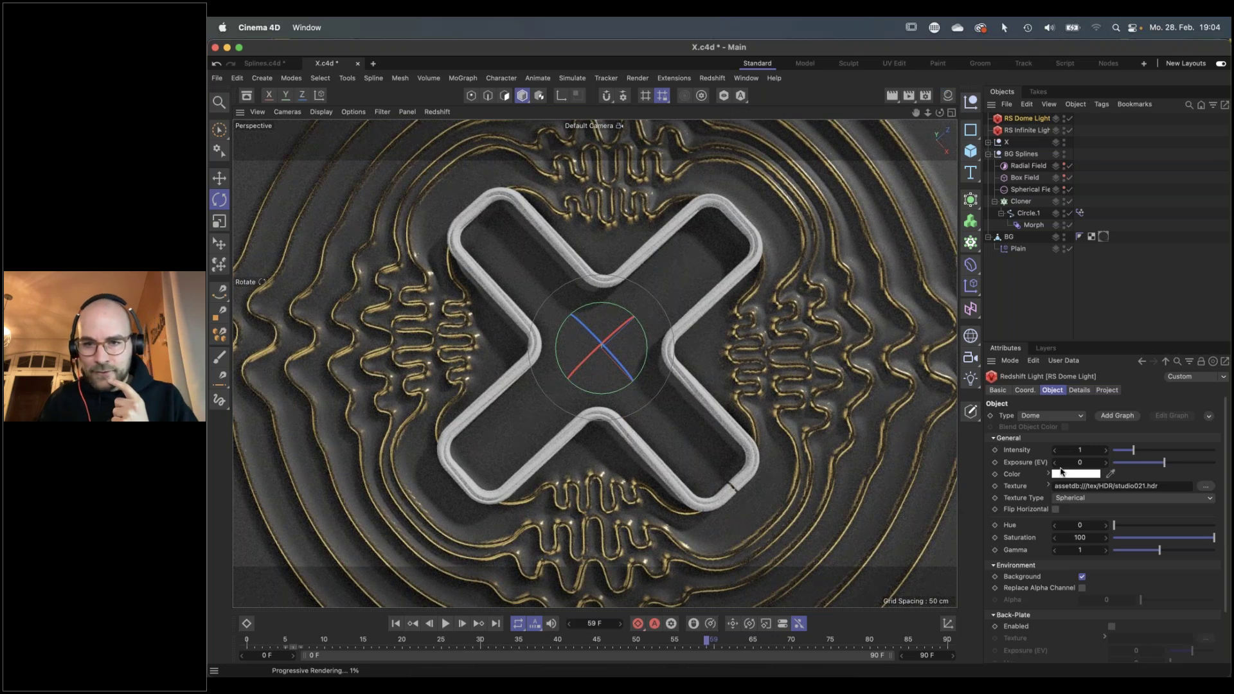
{"action": "left_click_drag", "start_coordinate": [1125, 452], "coordinate": [1122, 451]}
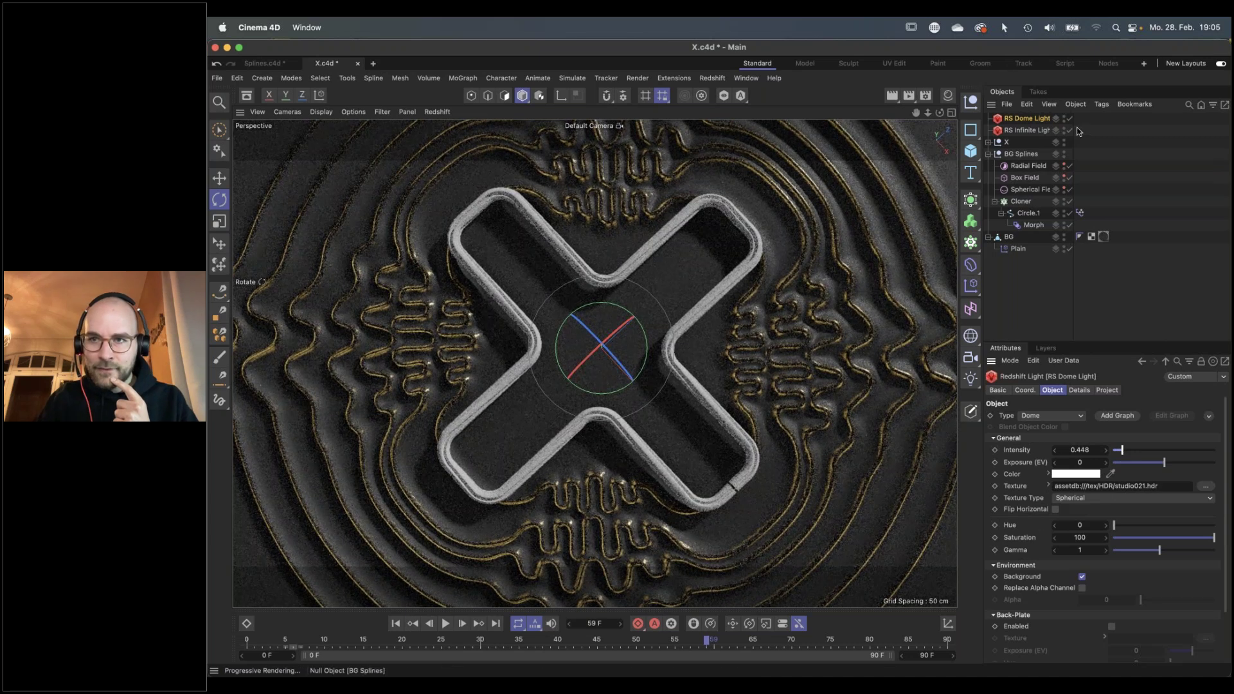
{"action": "left_click_drag", "start_coordinate": [1122, 452], "coordinate": [1120, 452]}
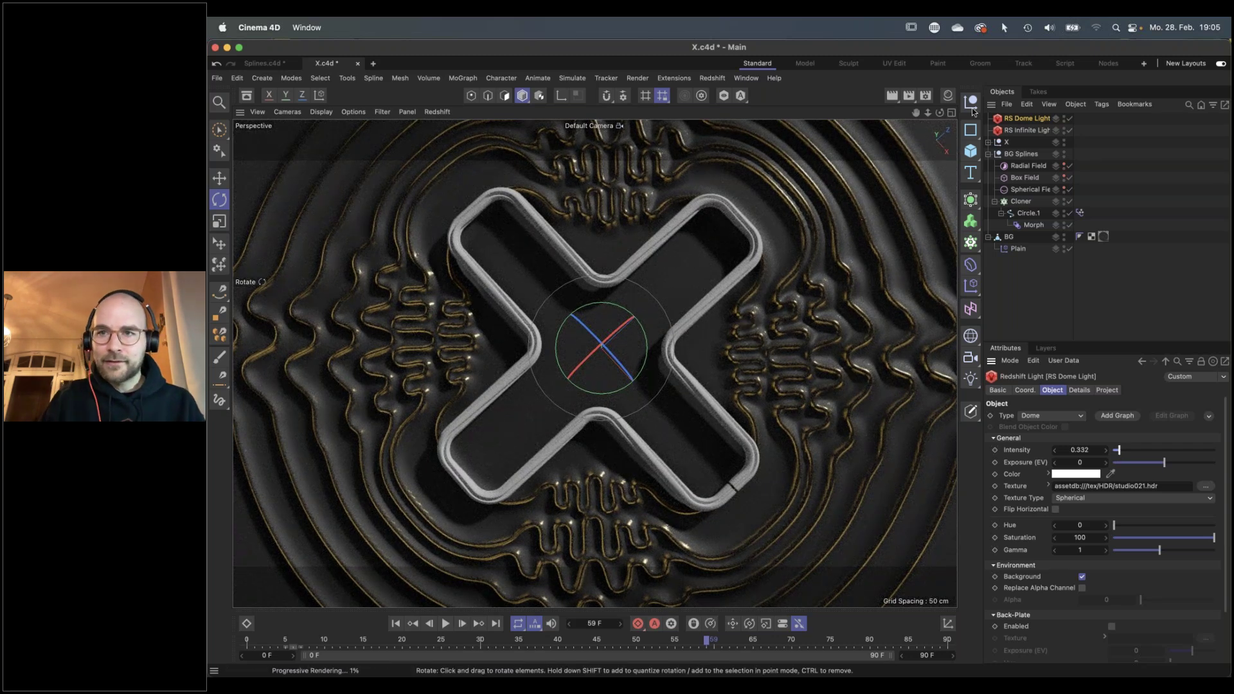
Add a Maxon Noise node to the Node material's graph, solo it in the render, and collapse its preview
{"action": "left_click", "coordinate": [948, 95]}
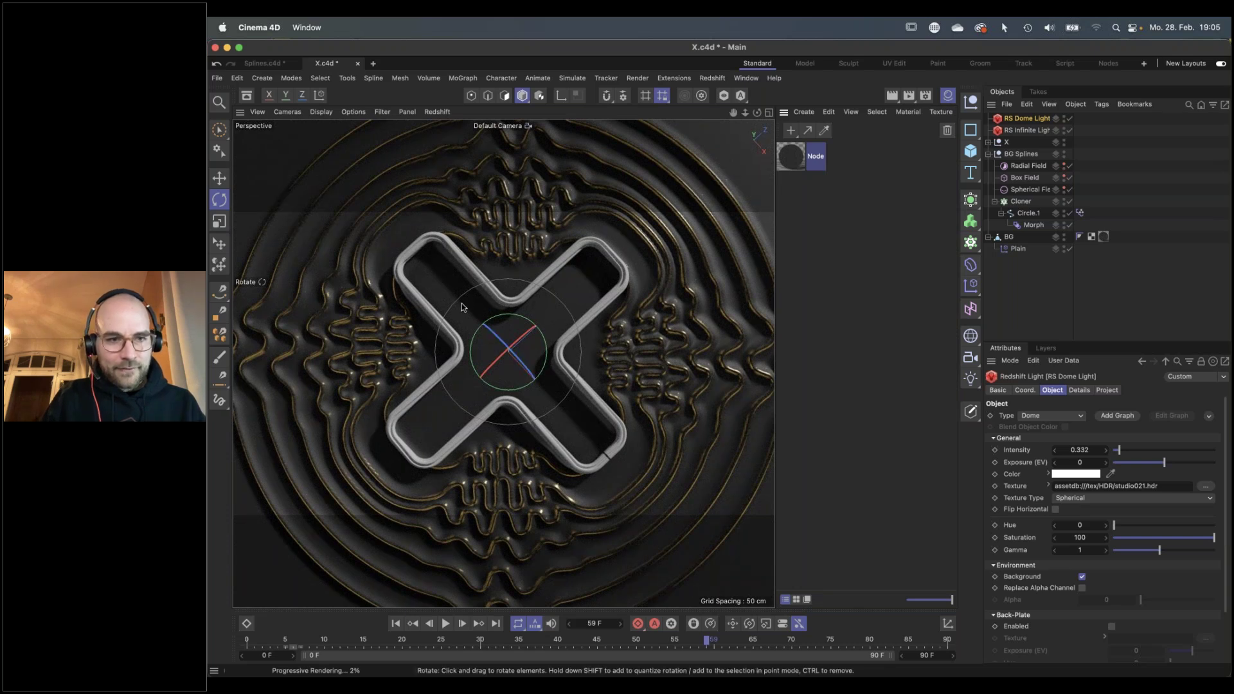
{"action": "double_click", "coordinate": [792, 158]}
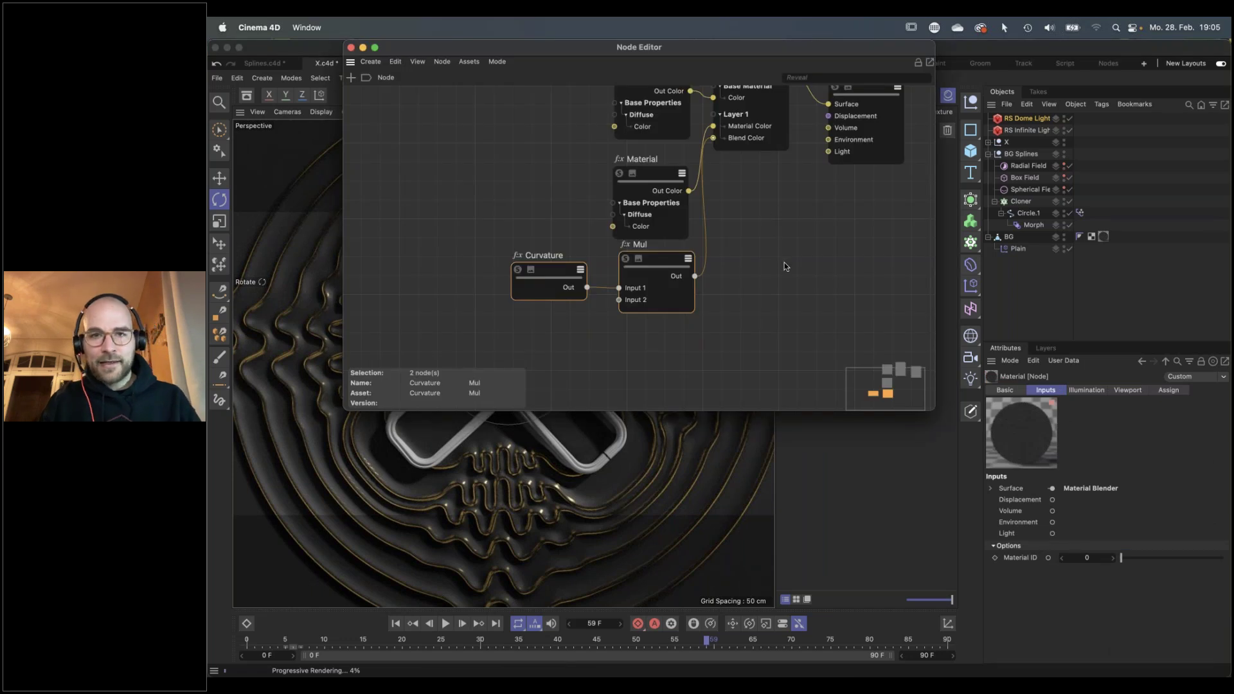
{"action": "middle_click_drag", "start_coordinate": [764, 229], "coordinate": [779, 334]}
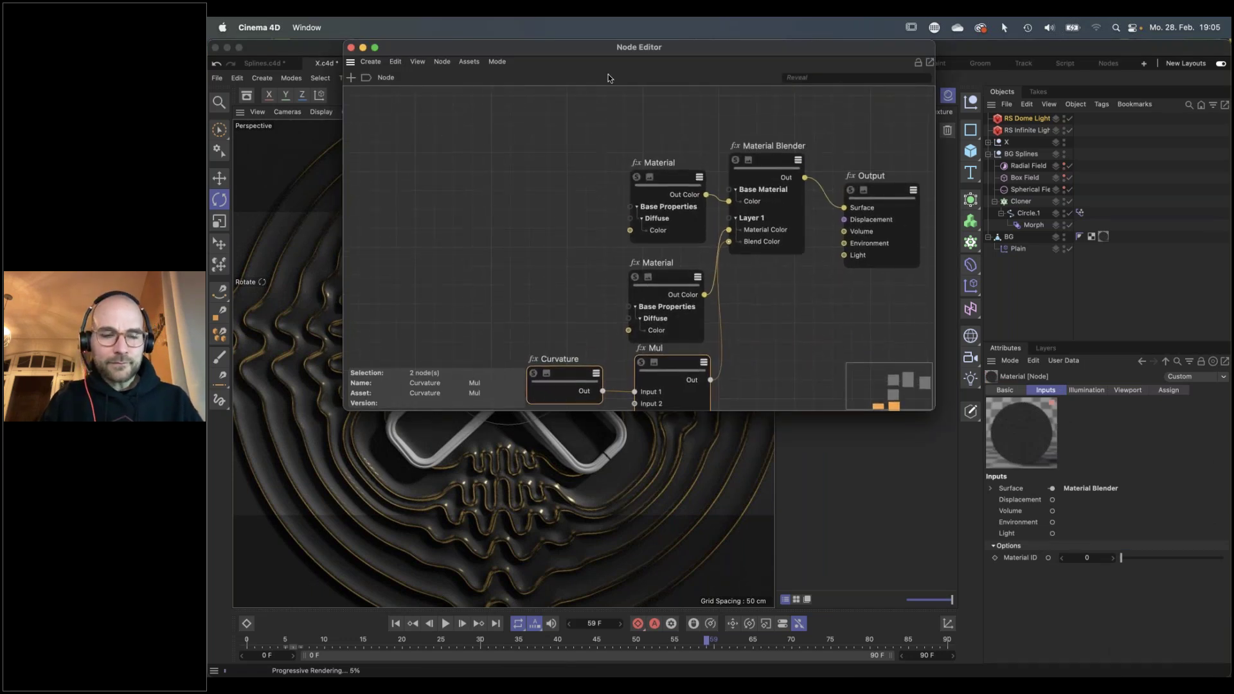
{"action": "left_click_drag", "start_coordinate": [638, 51], "coordinate": [807, 258]}
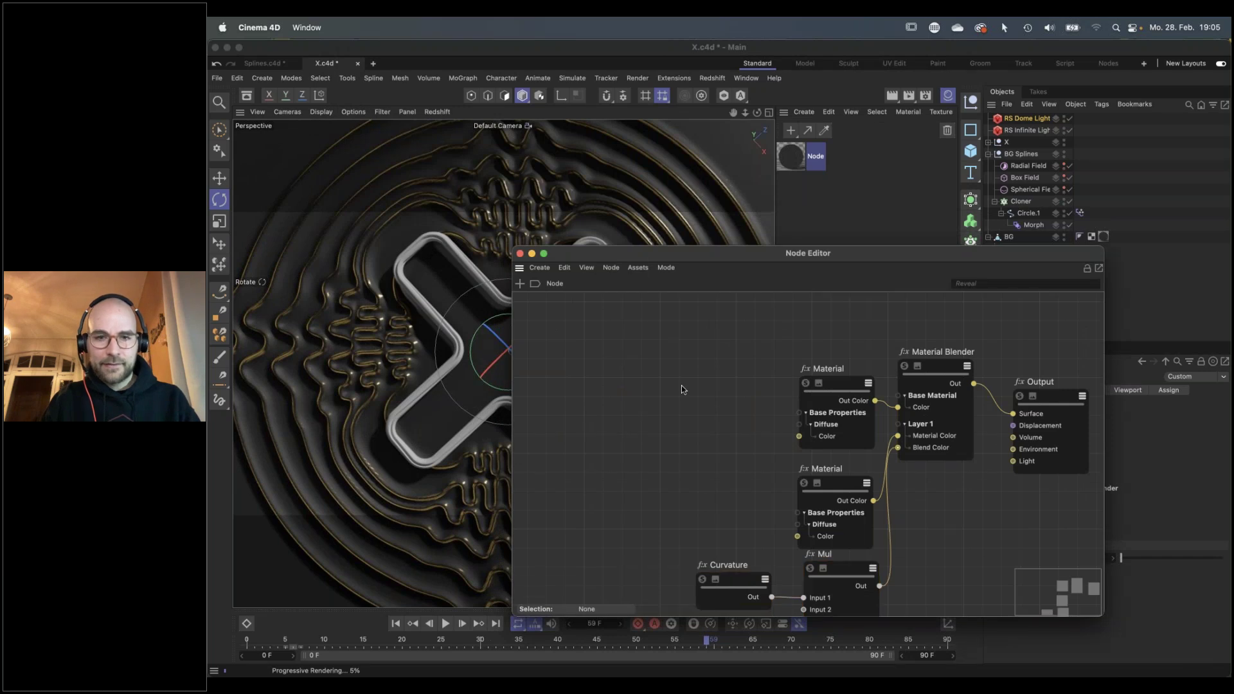
{"action": "double_click", "coordinate": [682, 389]}
{"action": "type", "text": "noise"}
{"action": "left_click_drag", "start_coordinate": [724, 339], "coordinate": [608, 383]}
{"action": "left_click", "coordinate": [608, 448]}
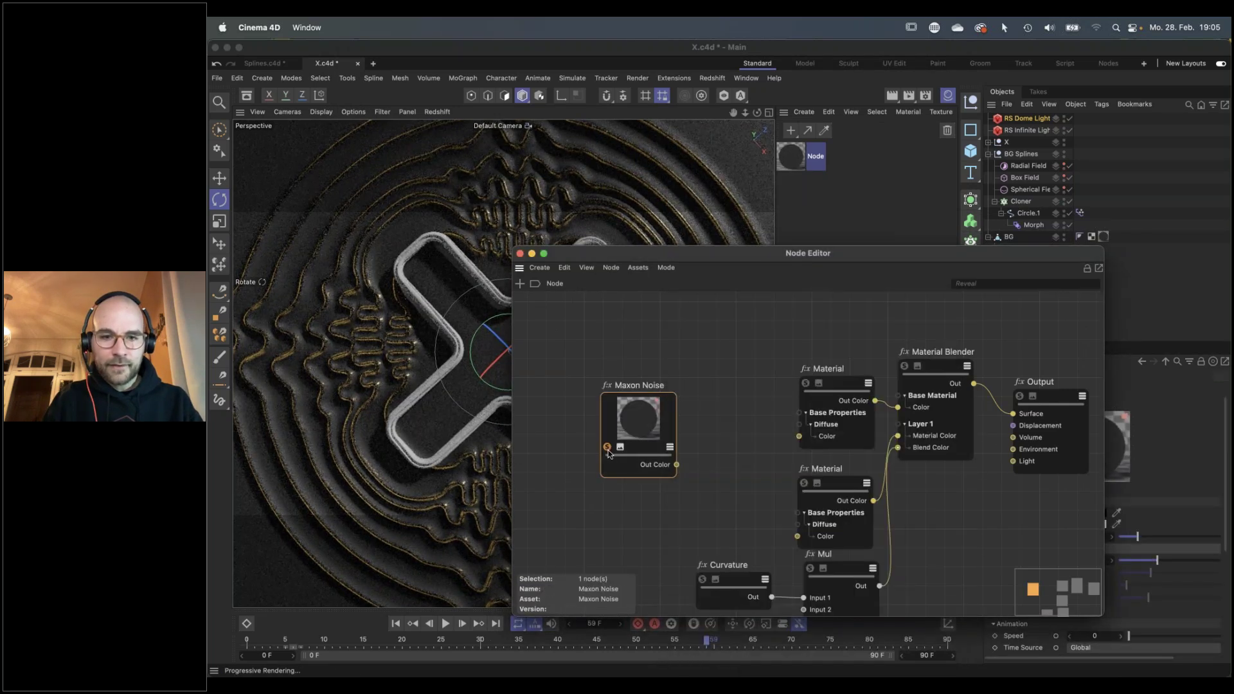
{"action": "left_click", "coordinate": [620, 448]}
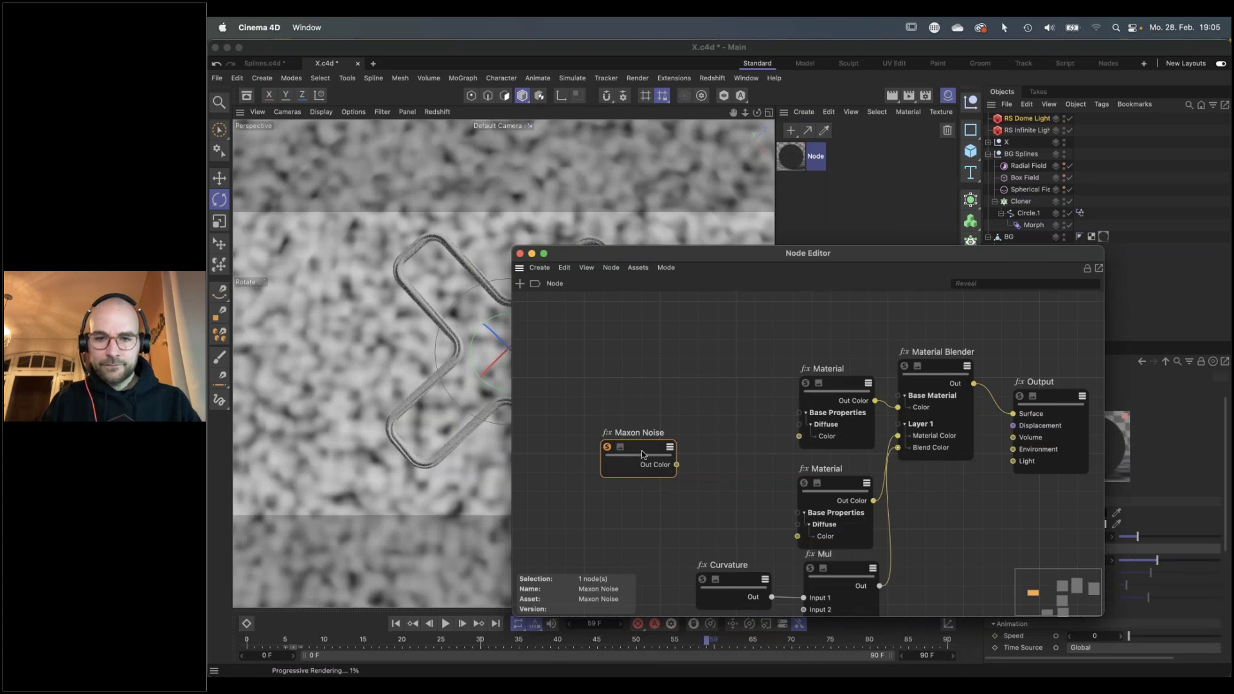
Change the Maxon Noise type to Luka and set its overall scale to 4
{"action": "left_click_drag", "start_coordinate": [1015, 260], "coordinate": [900, 297]}
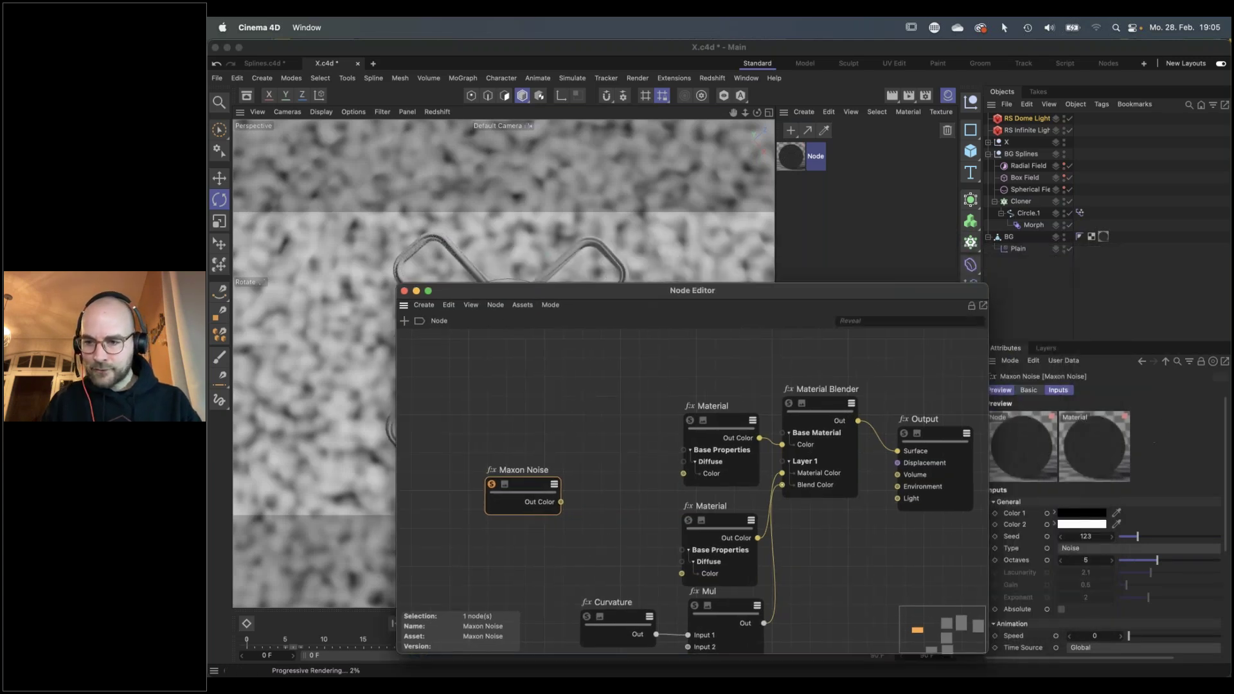
{"action": "left_click", "coordinate": [1096, 549]}
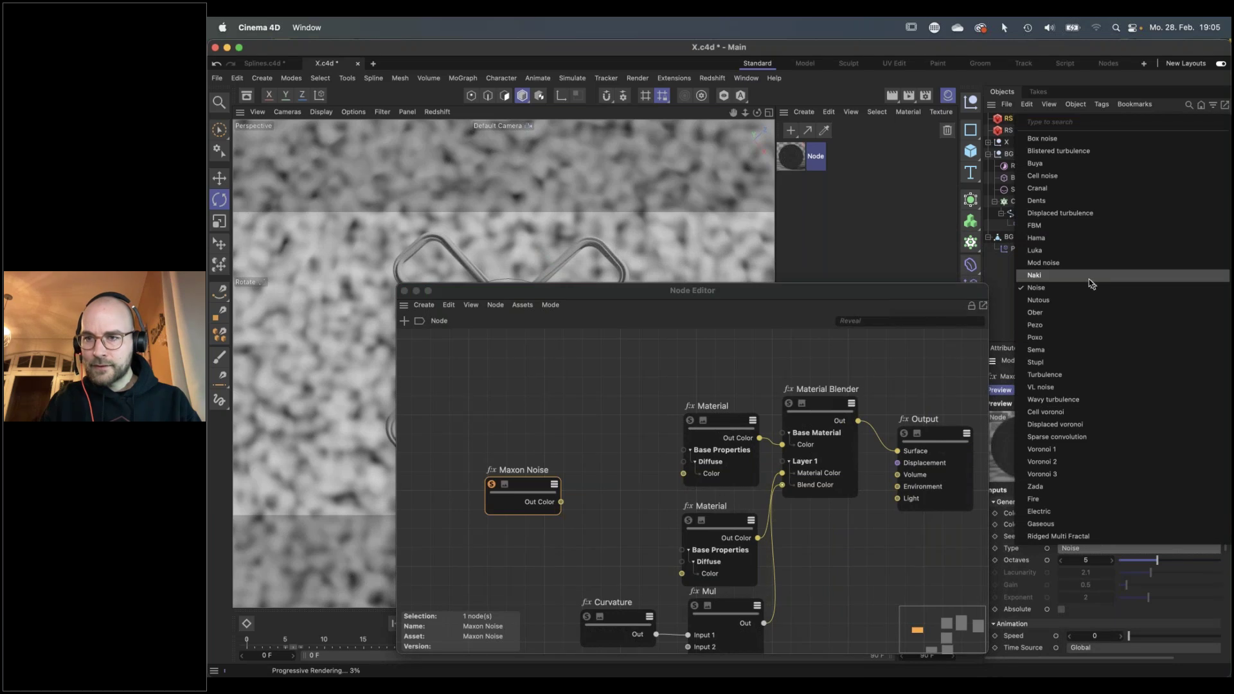
{"action": "left_click", "coordinate": [1079, 251]}
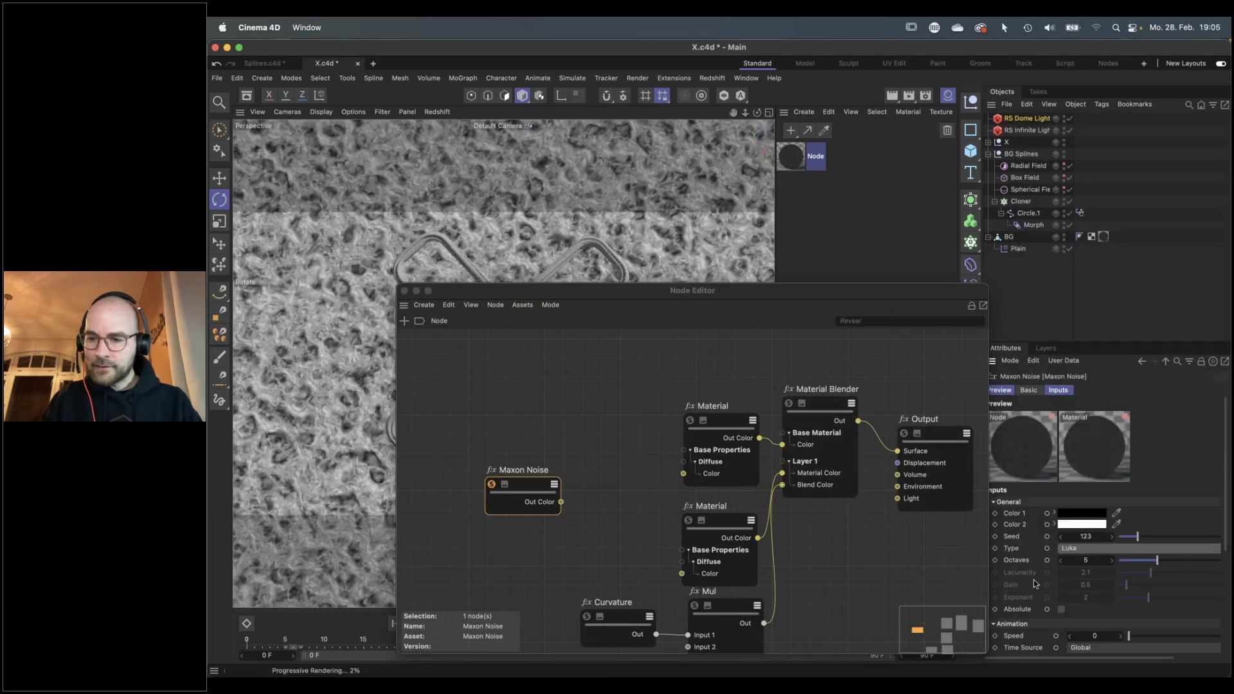
{"action": "scroll", "coordinate": [1054, 581], "scroll_direction": "down", "scroll_amount": 5}
{"action": "left_click", "coordinate": [1133, 576]}
{"action": "type", "text": "4"}
{"action": "key", "text": "Return"}
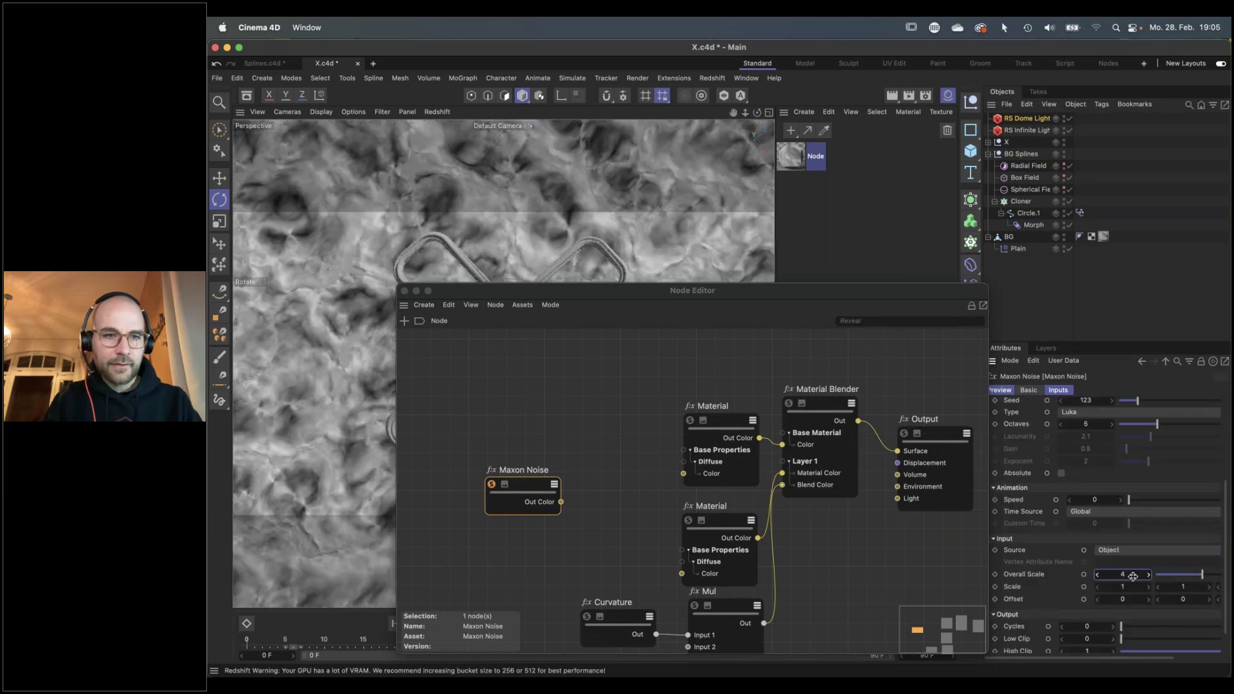
Darken the Maxon Noise colors, setting Color 1 to about 4% brightness and Color 2 to about 11%
{"action": "scroll", "coordinate": [1029, 463], "scroll_direction": "up", "scroll_amount": 6}
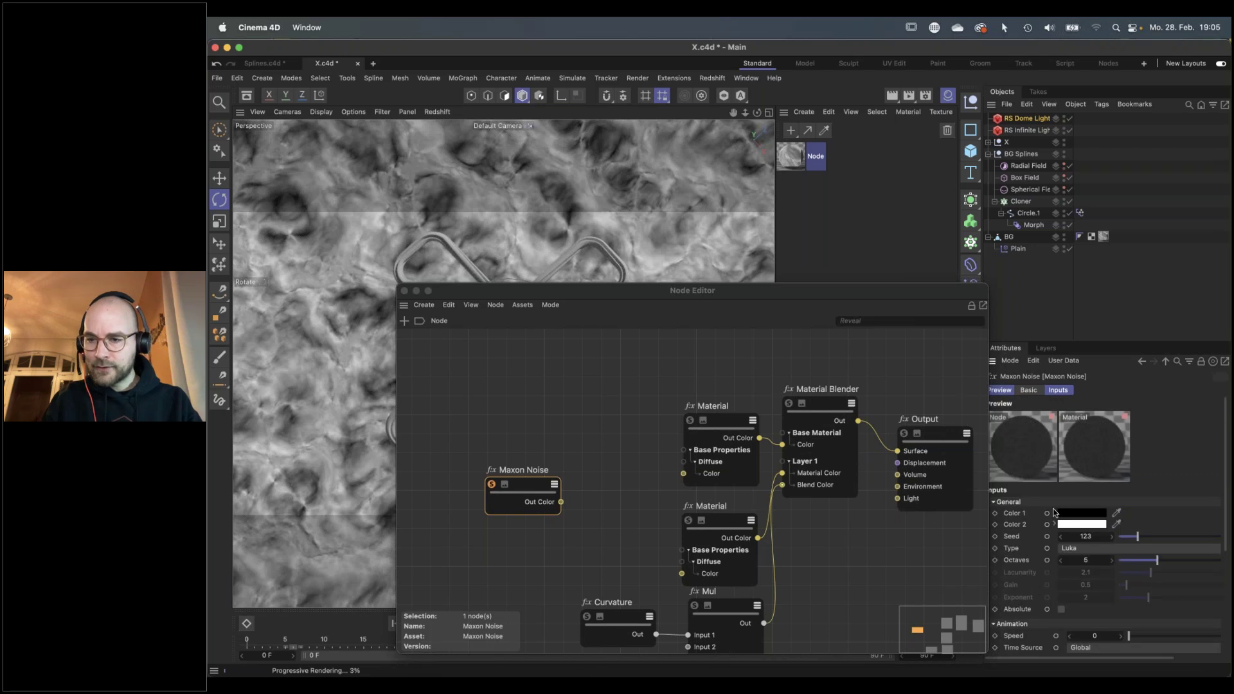
{"action": "left_click", "coordinate": [1055, 512]}
{"action": "left_click", "coordinate": [1054, 581]}
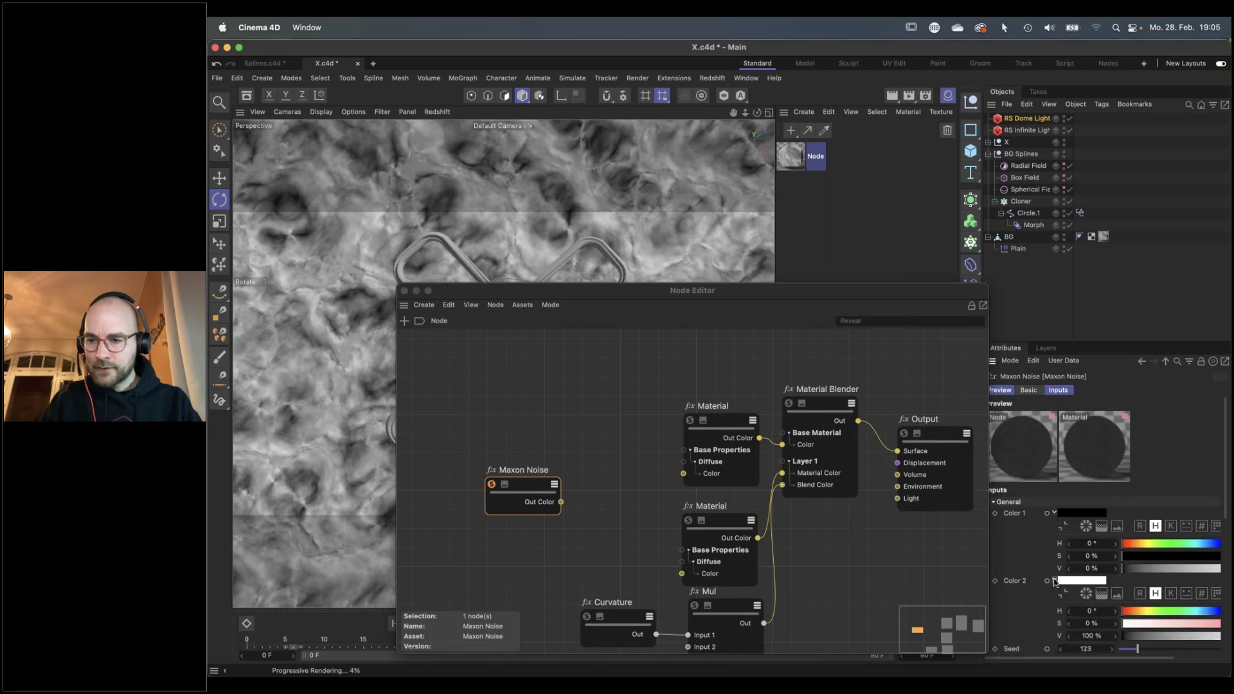
{"action": "left_click", "coordinate": [1127, 569]}
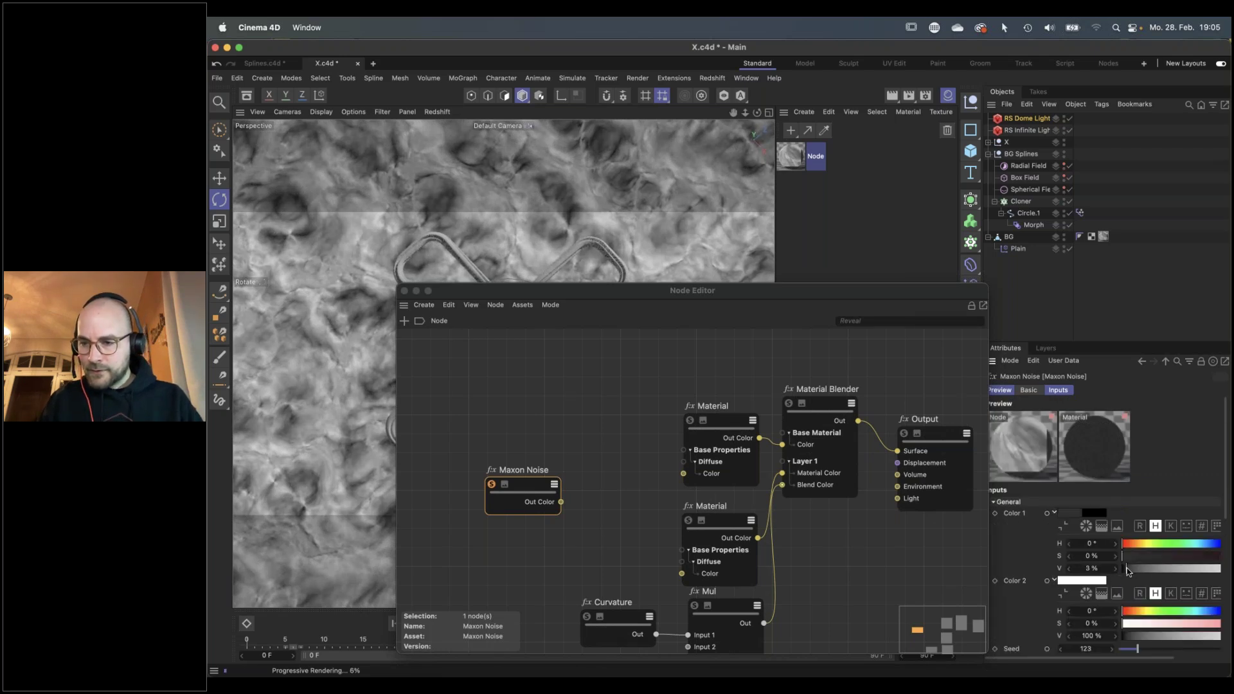
{"action": "left_click", "coordinate": [1139, 636]}
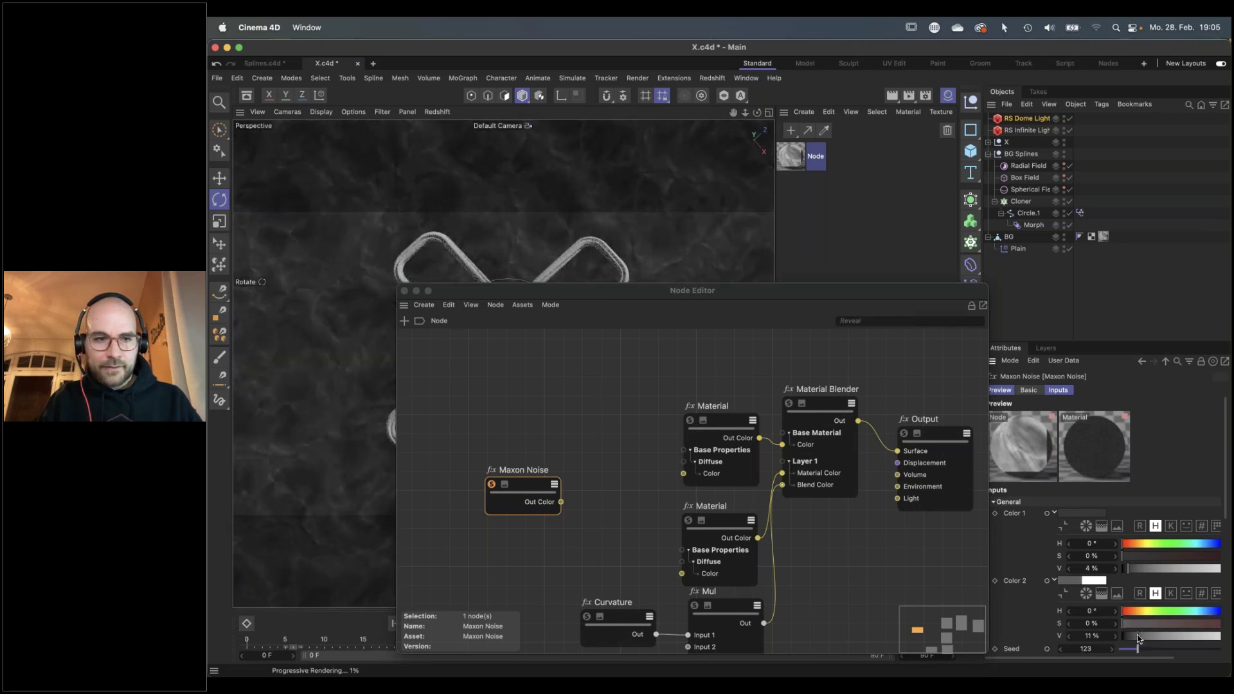
Connect the Maxon Noise output to the base Material's diffuse color and turn off the noise's solo preview
{"action": "left_click_drag", "start_coordinate": [561, 502], "coordinate": [684, 474]}
{"action": "left_click_drag", "start_coordinate": [492, 487], "coordinate": [543, 452]}
{"action": "left_click", "coordinate": [543, 451]}
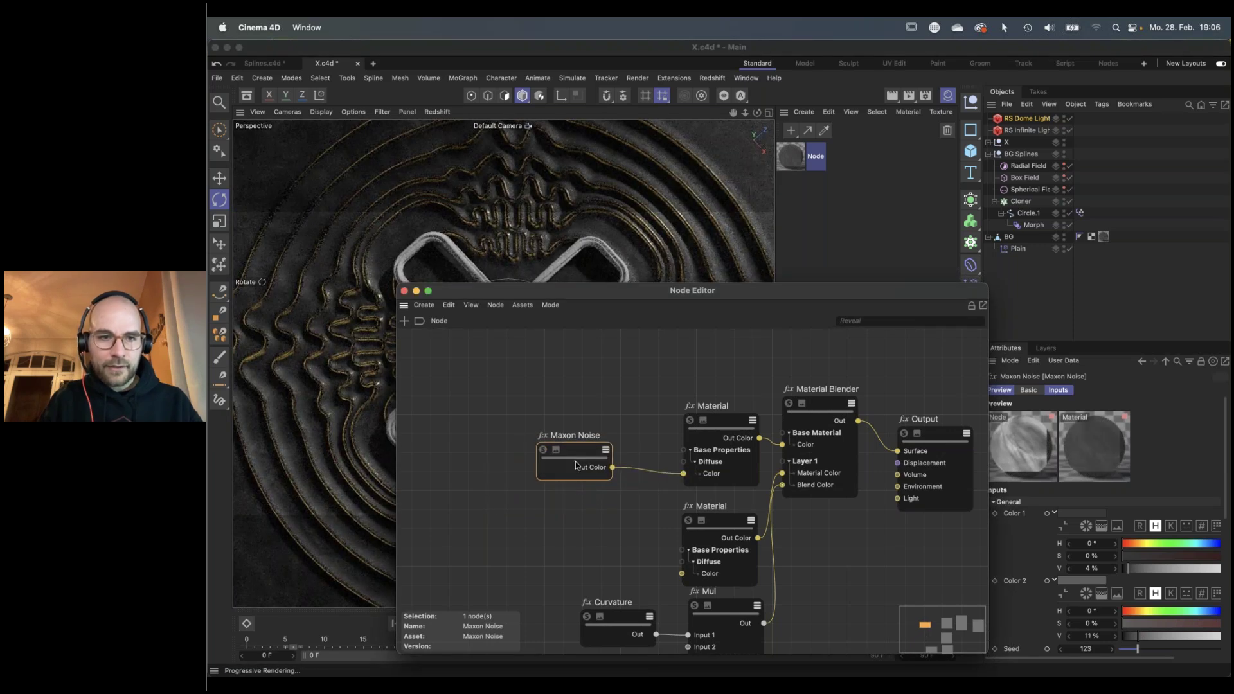
Close the Node Editor and hide the Material Manager to enlarge the rendered view
{"action": "left_click_drag", "start_coordinate": [637, 299], "coordinate": [830, 298]}
{"action": "left_click_drag", "start_coordinate": [718, 290], "coordinate": [729, 344]}
{"action": "left_click_drag", "start_coordinate": [839, 346], "coordinate": [872, 360]}
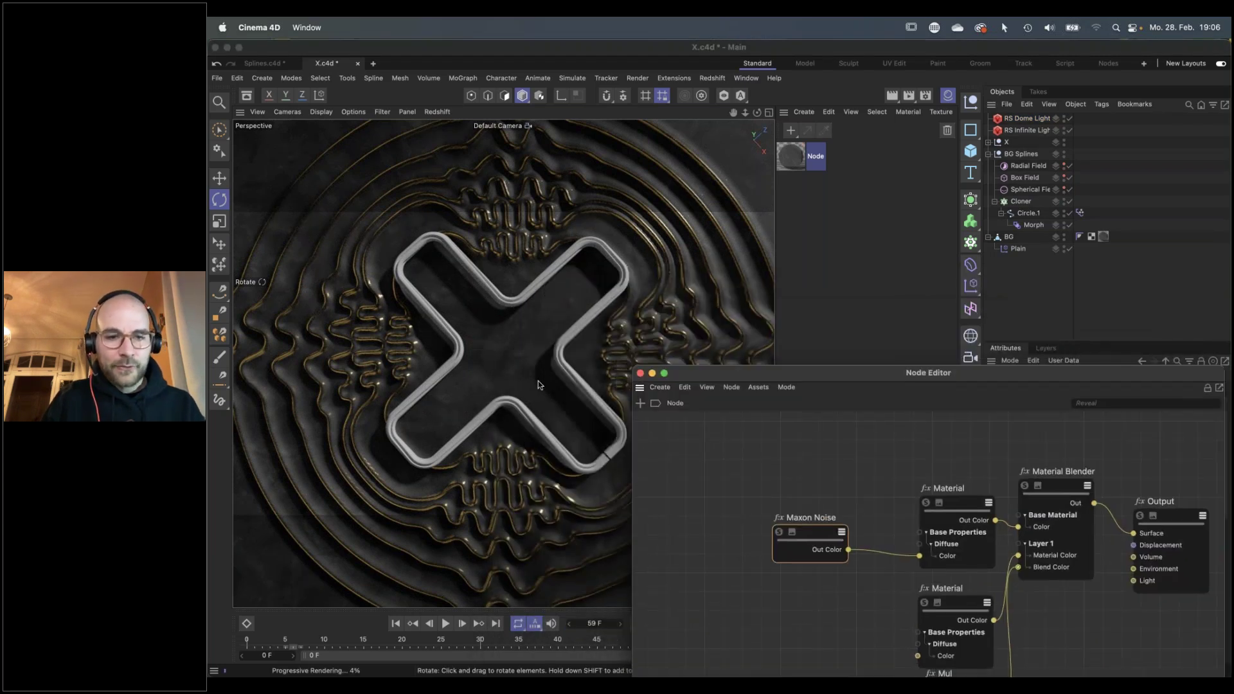
{"action": "left_click_drag", "start_coordinate": [681, 374], "coordinate": [655, 319]}
{"action": "left_click", "coordinate": [614, 318]}
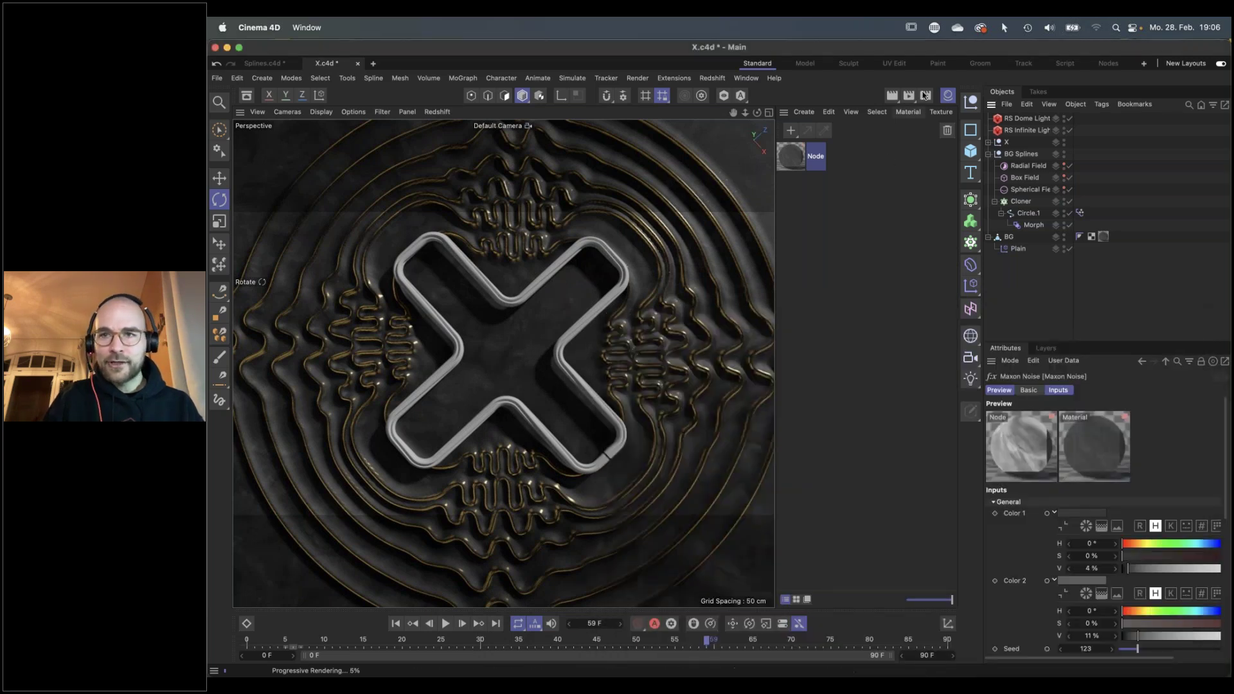
{"action": "left_click", "coordinate": [949, 93]}
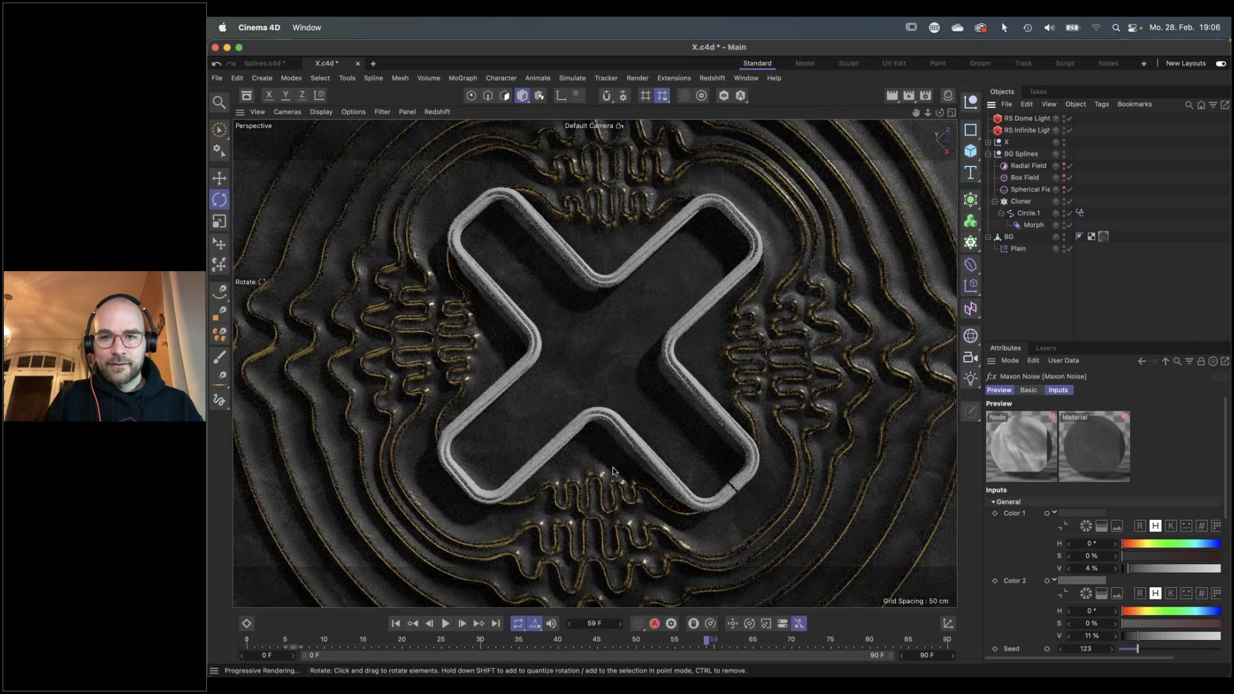
Preview the render at frames 53 and 89, saving the scene in between
{"action": "left_click_drag", "start_coordinate": [679, 640], "coordinate": [659, 640]}
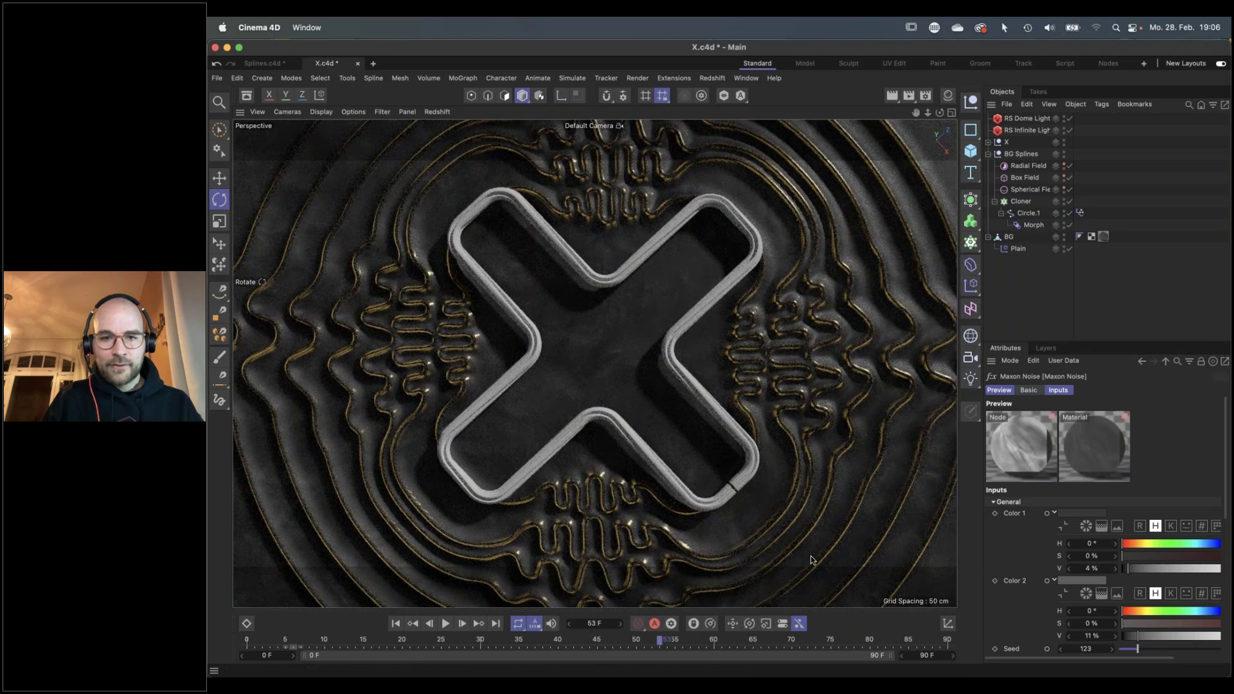
{"action": "key", "text": "super+s"}
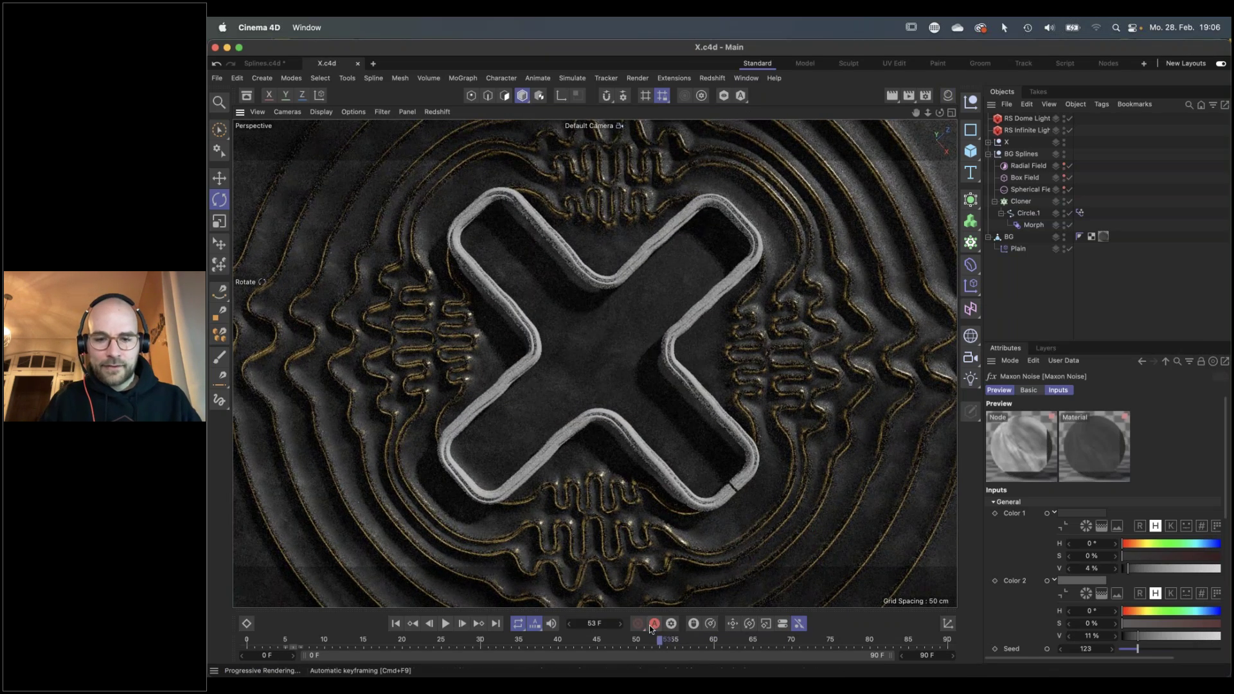
{"action": "mouse_move", "coordinate": [659, 640]}
{"action": "left_mouse_down"}
{"action": "mouse_move", "coordinate": [261, 641]}
{"action": "mouse_move", "coordinate": [543, 639]}
{"action": "mouse_move", "coordinate": [673, 606]}
{"action": "mouse_move", "coordinate": [942, 589]}
{"action": "left_mouse_up"}
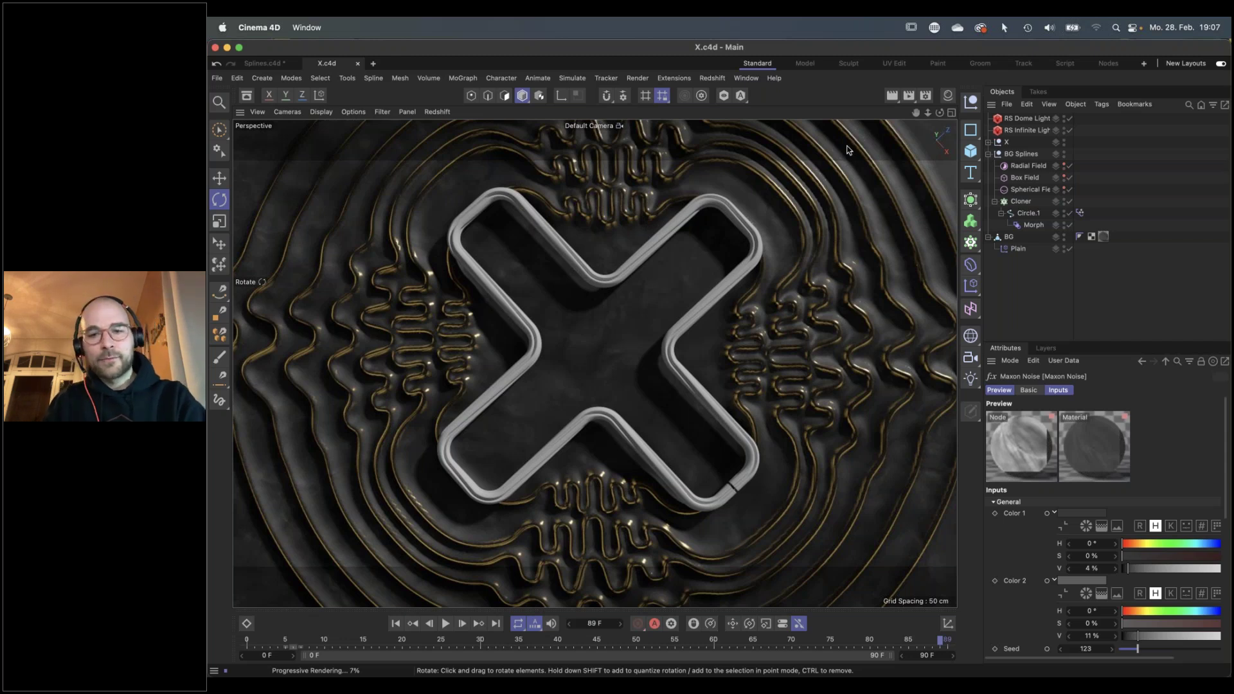
{"action": "left_click", "coordinate": [947, 97]}
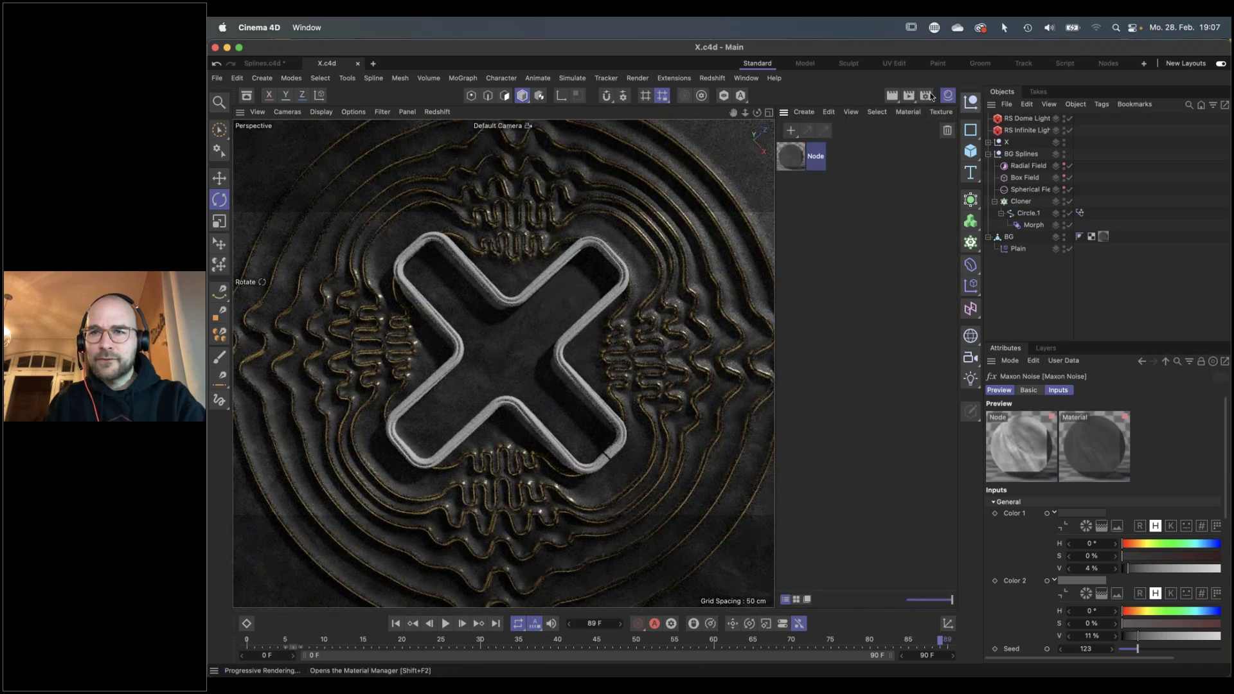
{"action": "left_click", "coordinate": [950, 95]}
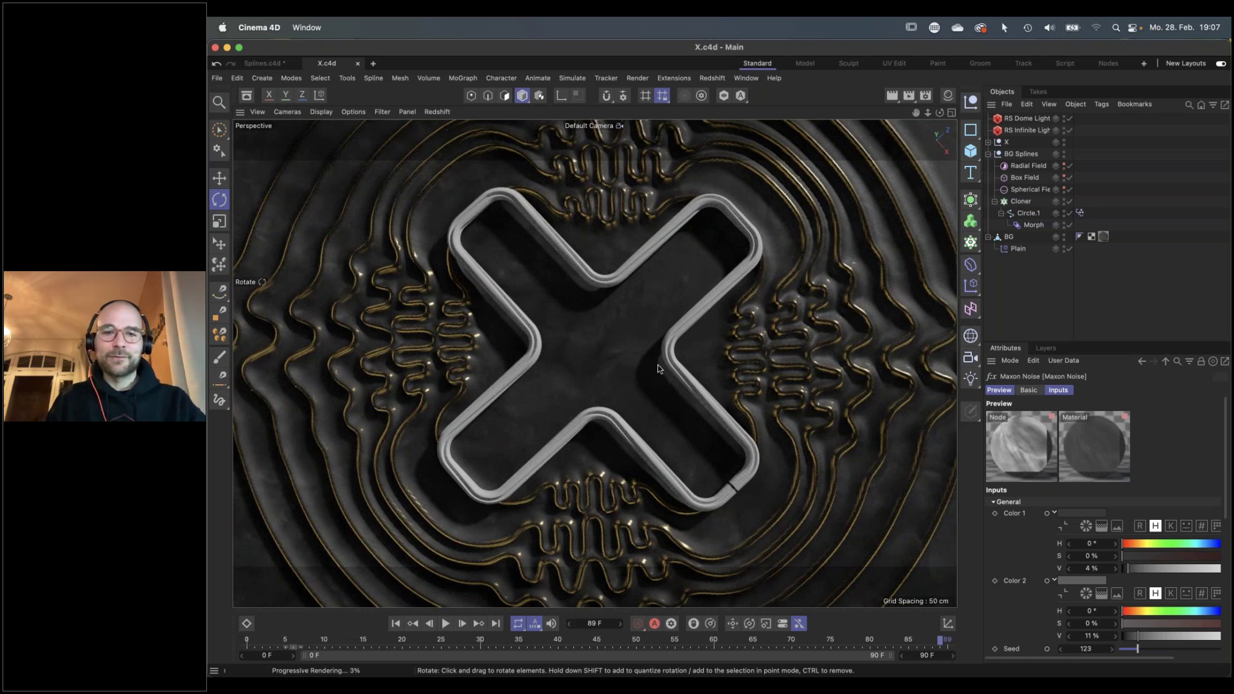
Reopen the Node material's graph and insert a Ramp between the Maxon Noise and the base Material's diffuse color
{"action": "left_click", "coordinate": [947, 96]}
{"action": "double_click", "coordinate": [793, 159]}
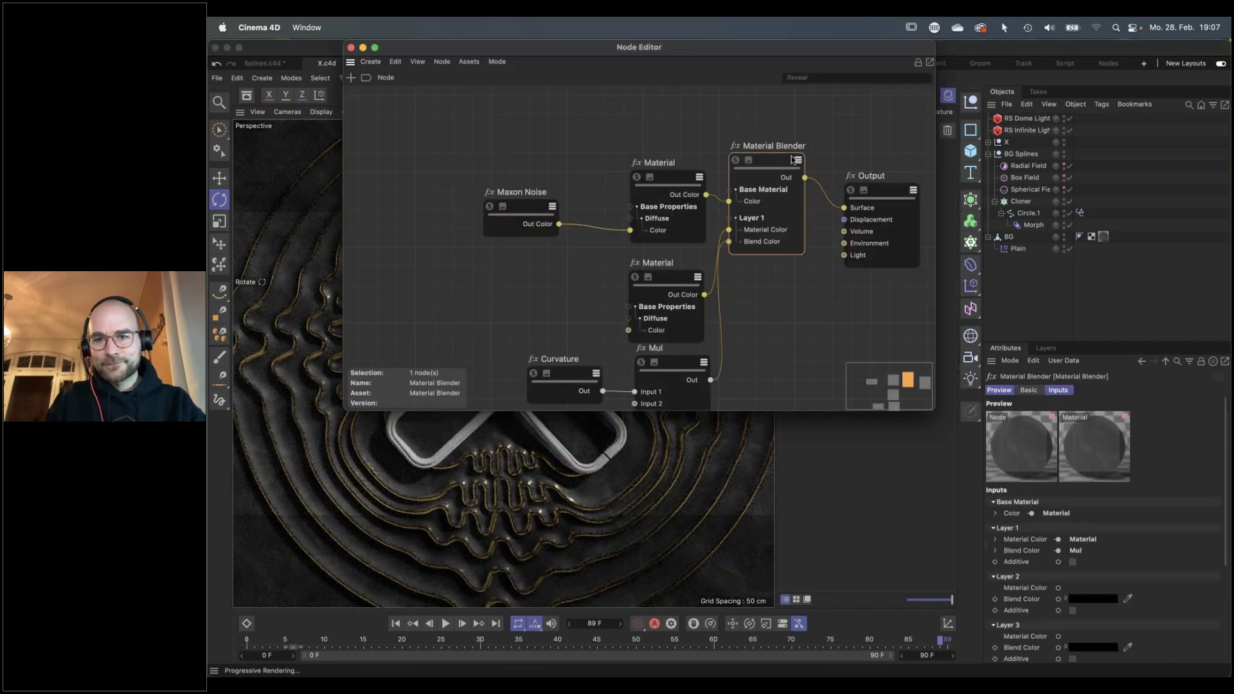
{"action": "left_click", "coordinate": [501, 202]}
{"action": "left_click_drag", "start_coordinate": [502, 201], "coordinate": [432, 222]}
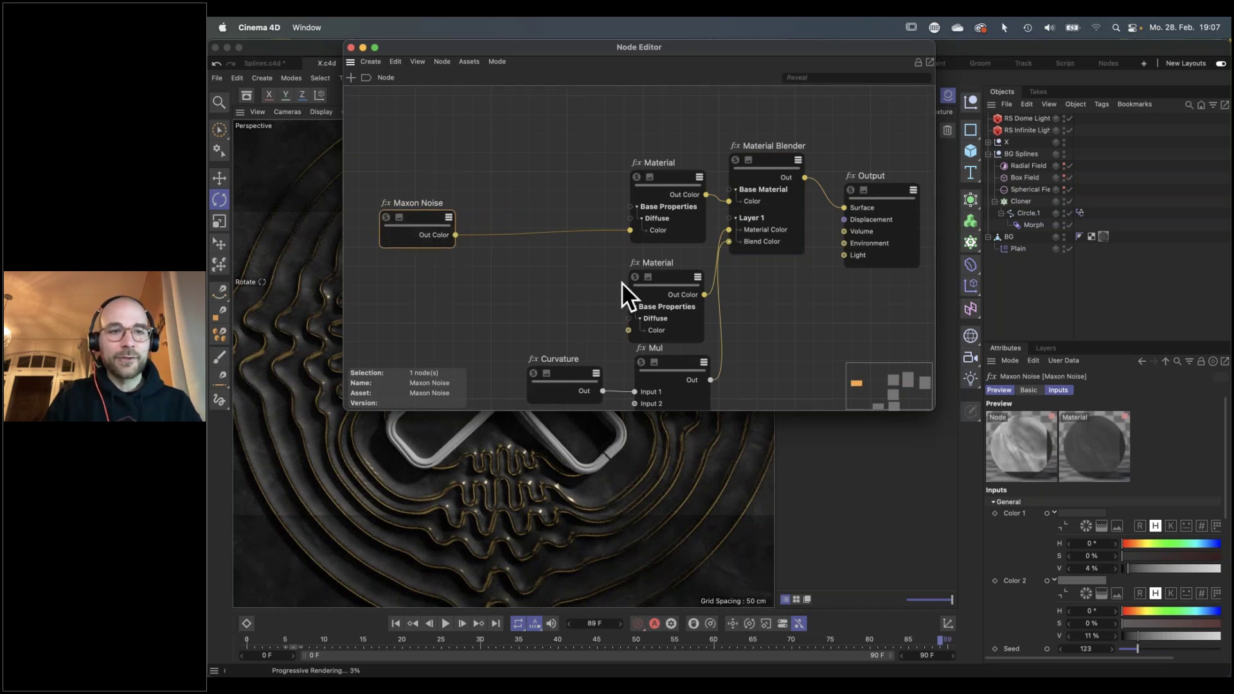
{"action": "double_click", "coordinate": [819, 329]}
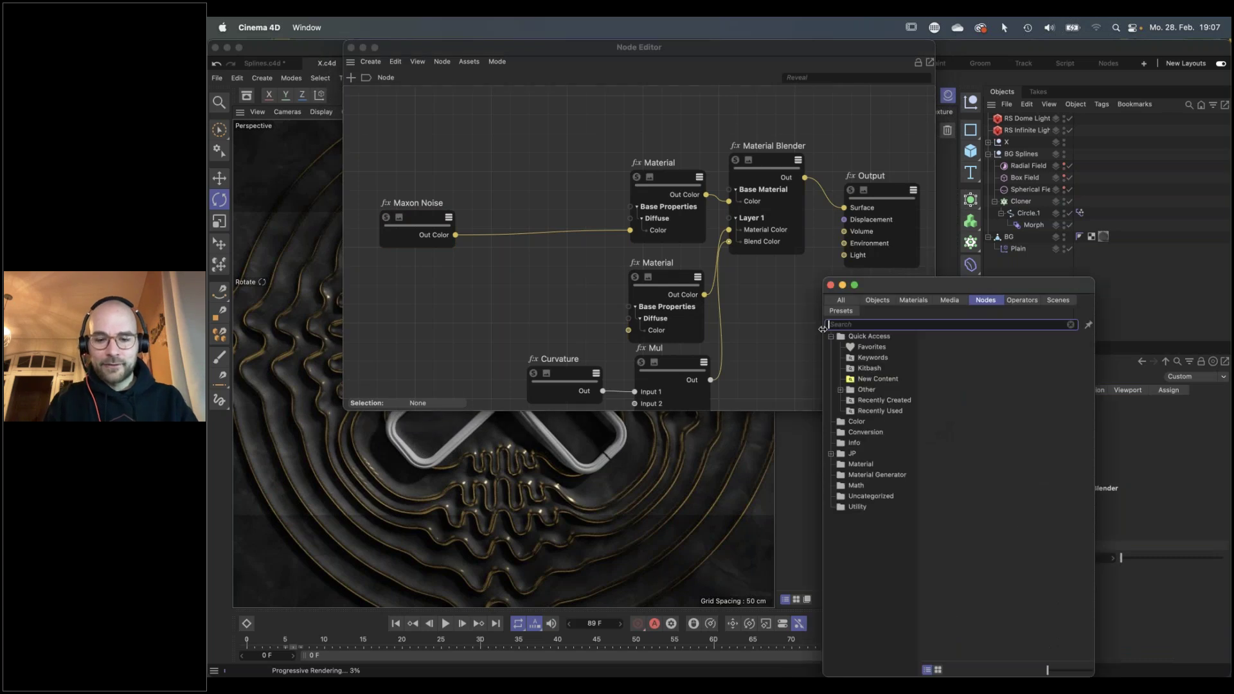
{"action": "type", "text": "ramp"}
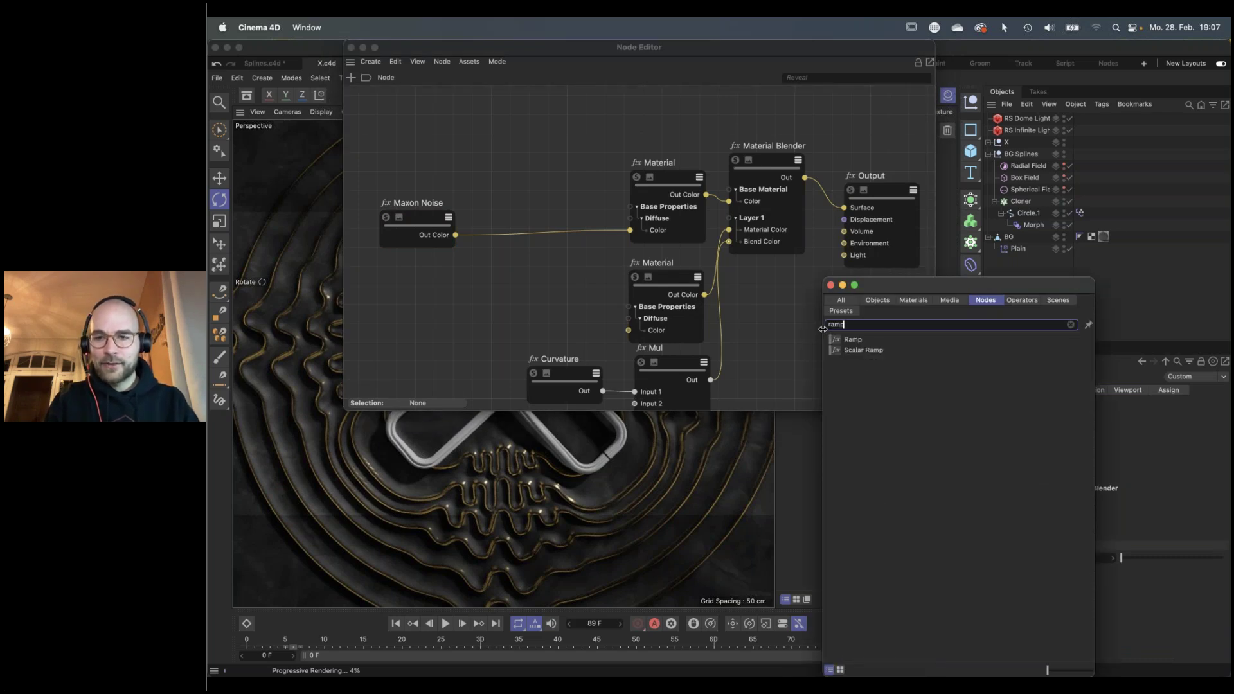
{"action": "left_click_drag", "start_coordinate": [853, 340], "coordinate": [529, 239]}
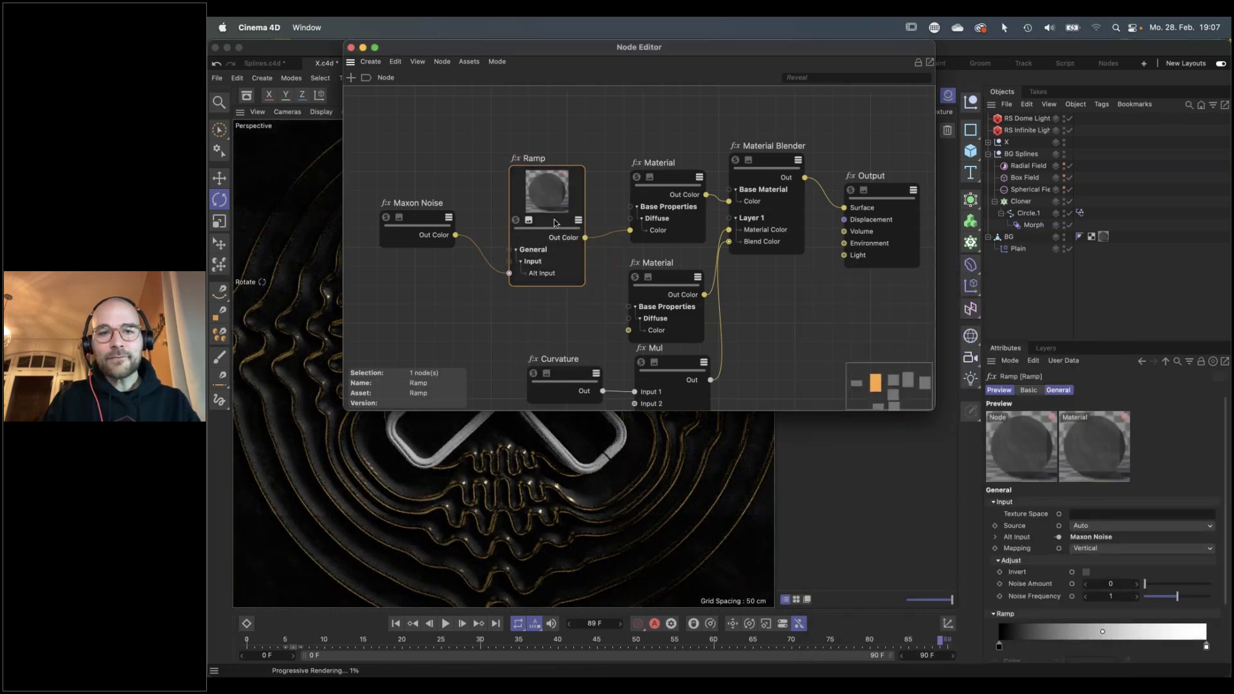
{"action": "left_click_drag", "start_coordinate": [556, 225], "coordinate": [545, 211]}
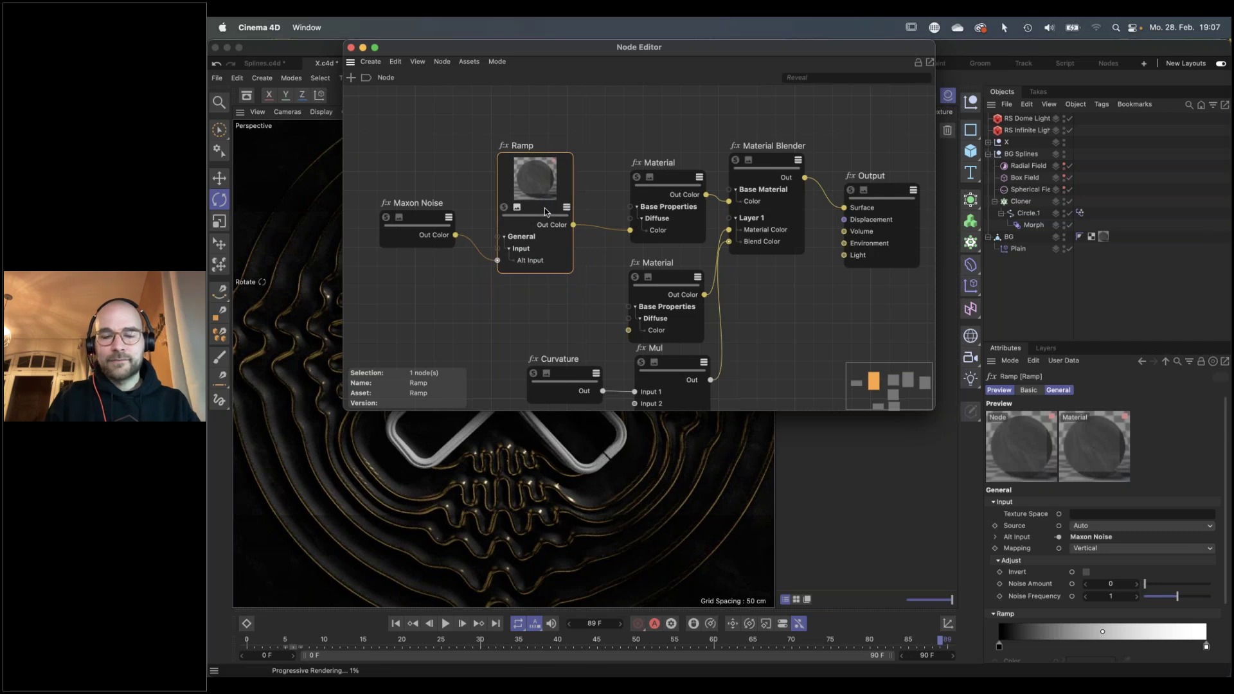
Delete the Ramp node, move the Maxon Noise closer to the base Material, and close the Node Editor
{"action": "key", "text": "Delete"}
{"action": "left_click_drag", "start_coordinate": [441, 225], "coordinate": [527, 216]}
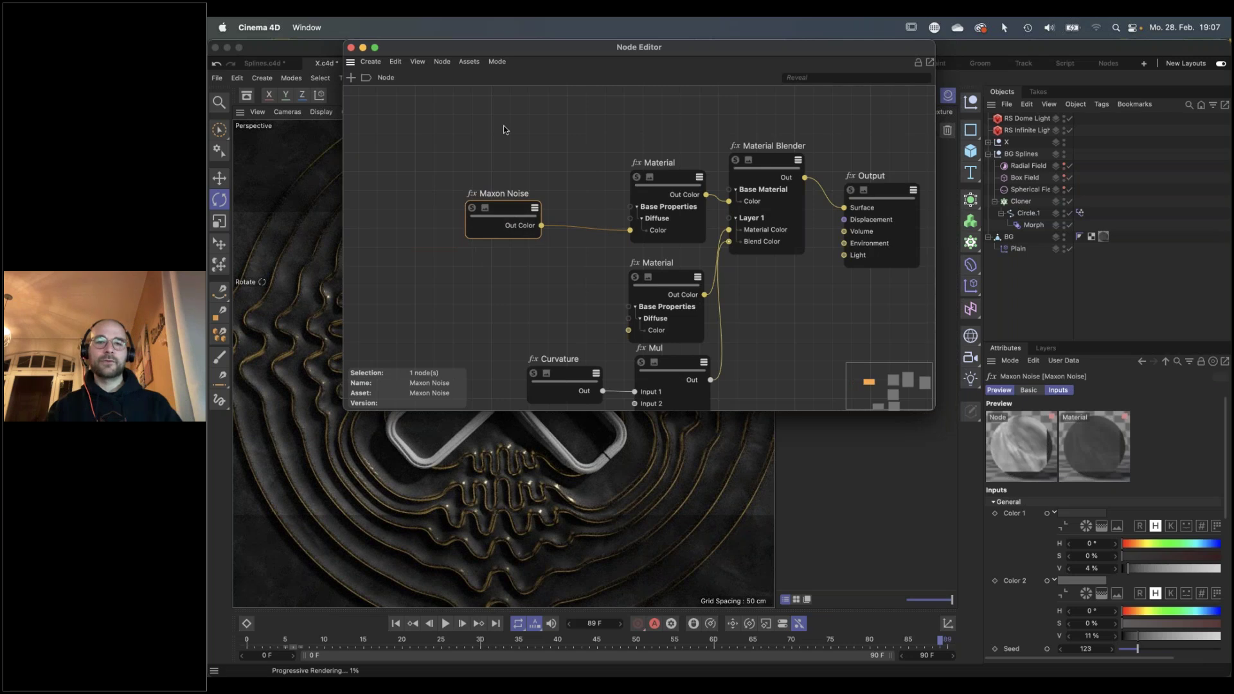
{"action": "left_click_drag", "start_coordinate": [532, 52], "coordinate": [595, 221]}
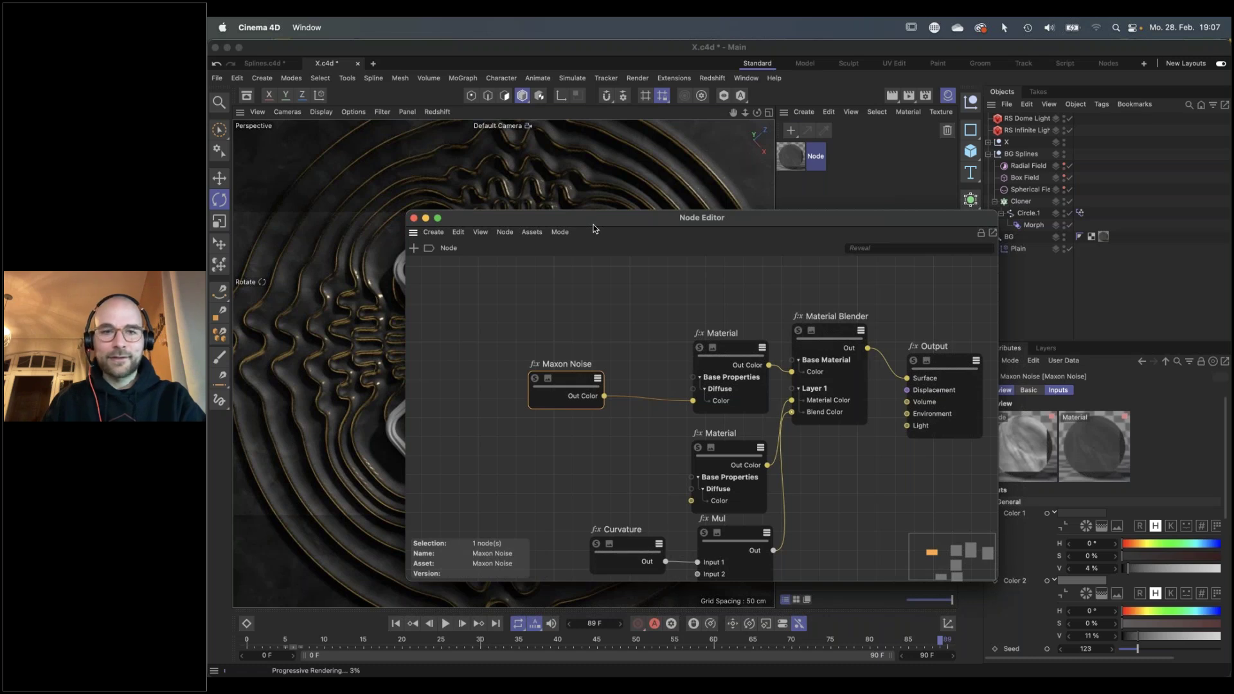
{"action": "left_click_drag", "start_coordinate": [593, 225], "coordinate": [600, 238]}
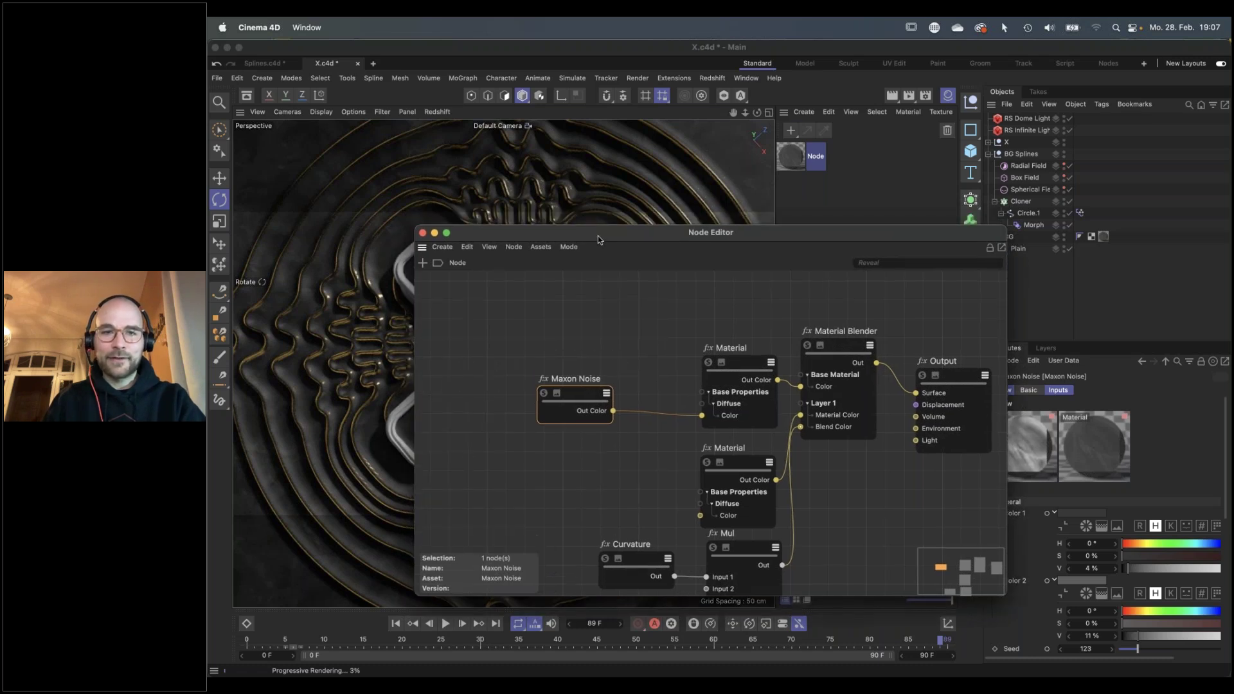
{"action": "left_click", "coordinate": [422, 235]}
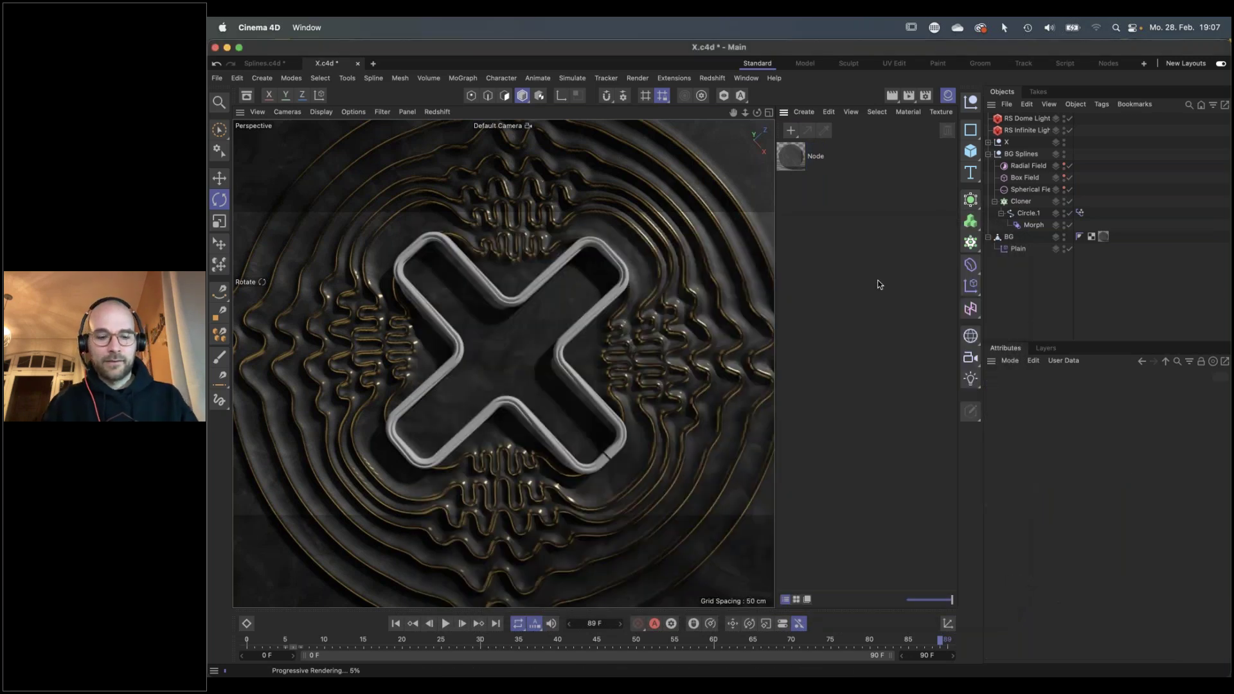
Save the scene, then enlarge the viewport and turn off its Redshift IPR rendering
{"action": "key", "text": "super+s"}
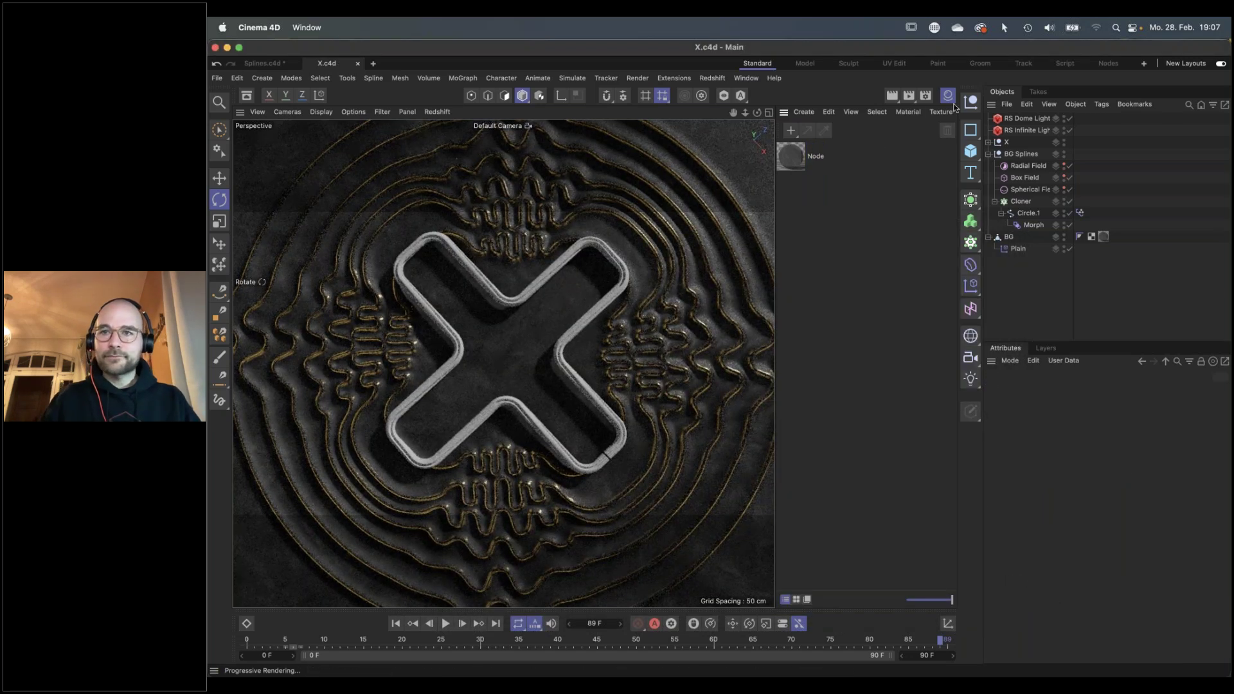
{"action": "left_click", "coordinate": [948, 95]}
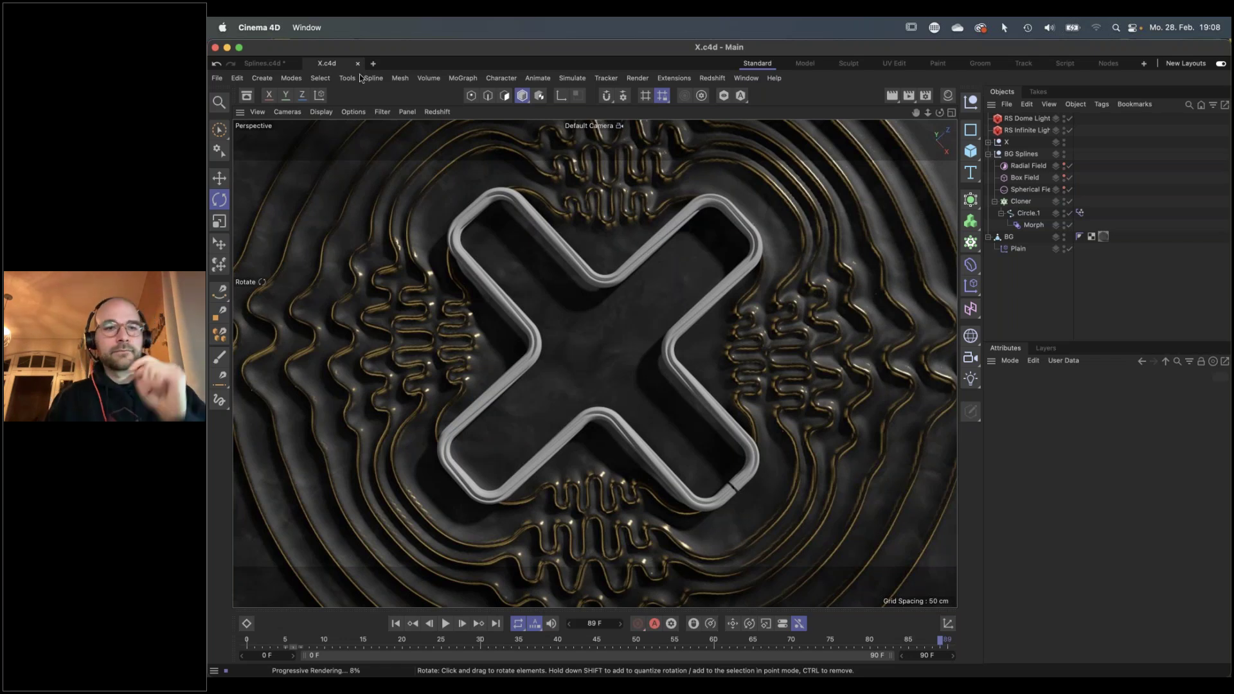
{"action": "left_click", "coordinate": [435, 111]}
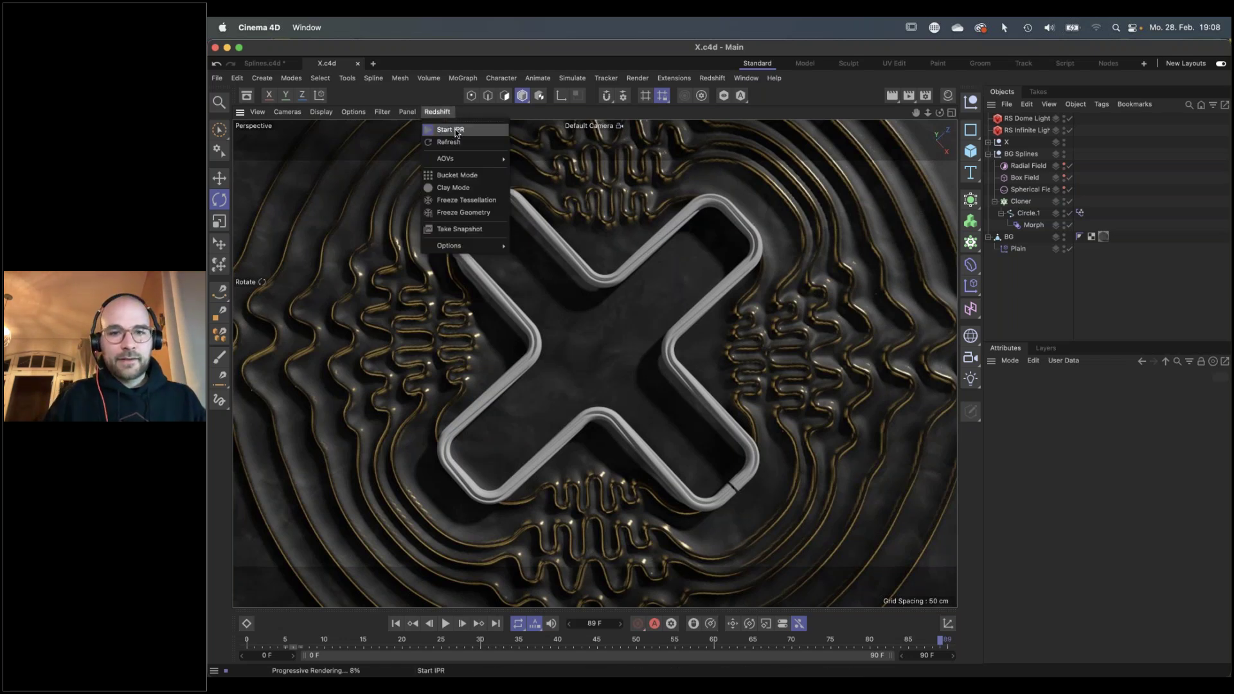
{"action": "left_click", "coordinate": [450, 130]}
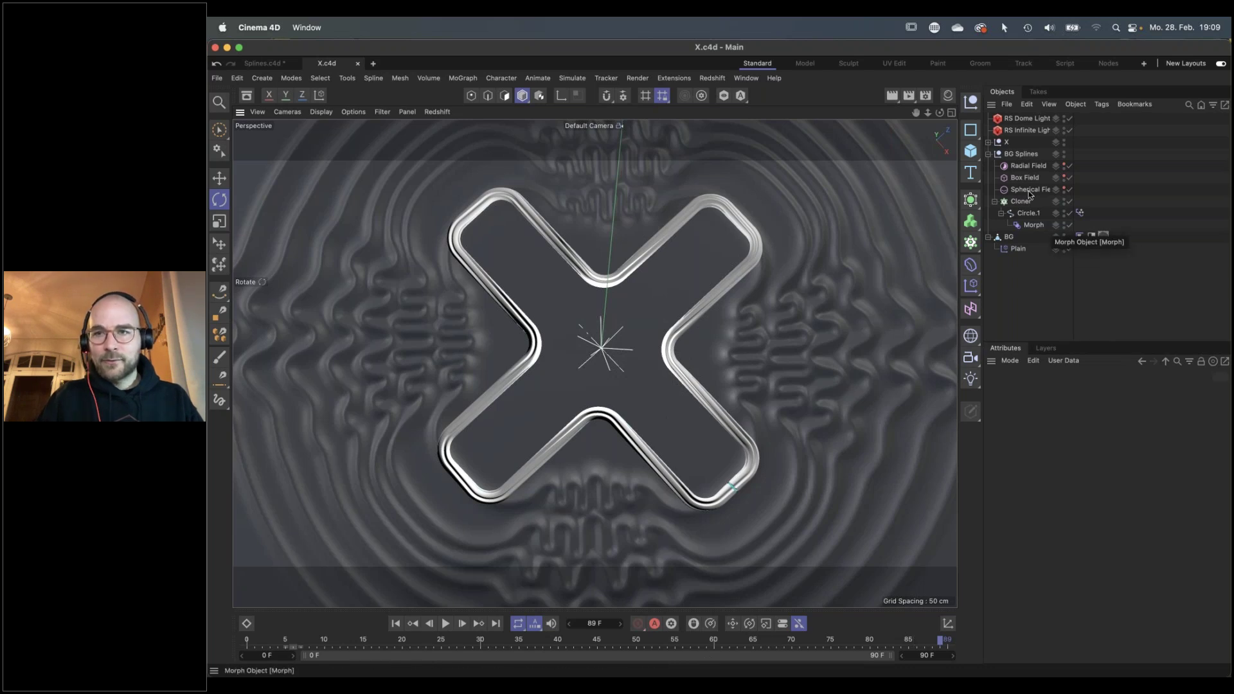
Expand the X group, collapse BG Splines, and inspect the Spherical Field and the Morph's Box Field remapping
{"action": "left_click", "coordinate": [989, 143]}
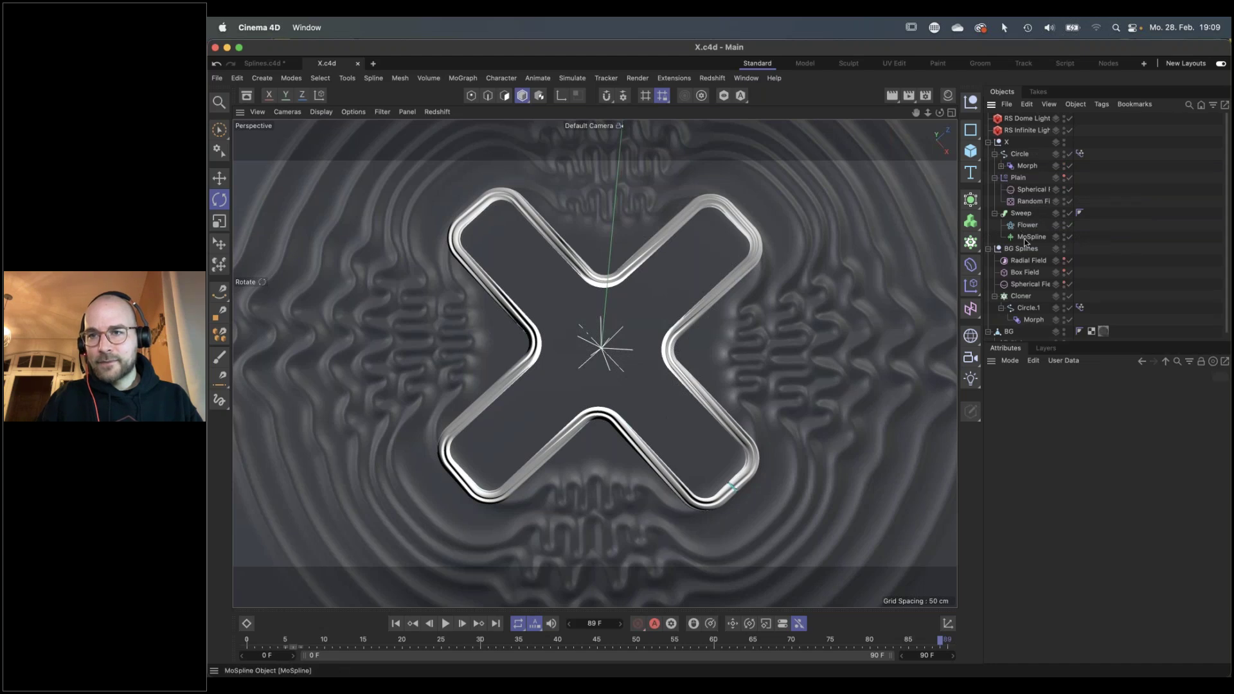
{"action": "left_click", "coordinate": [990, 249]}
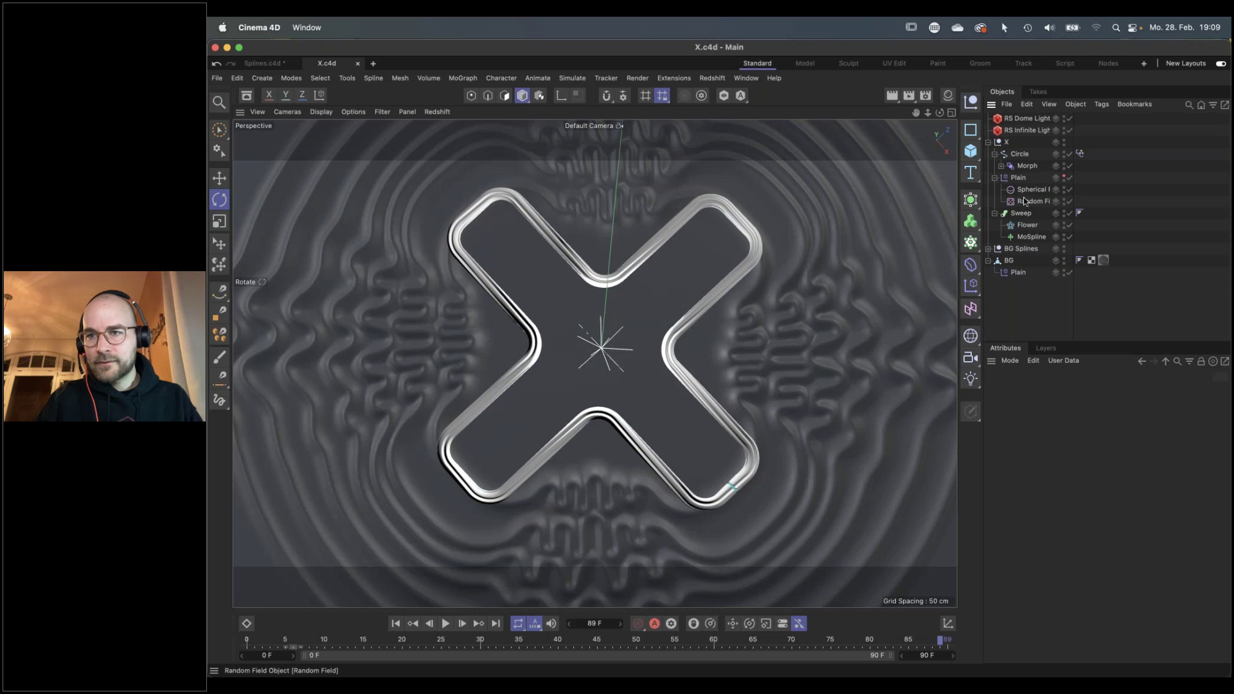
{"action": "left_click", "coordinate": [1024, 191]}
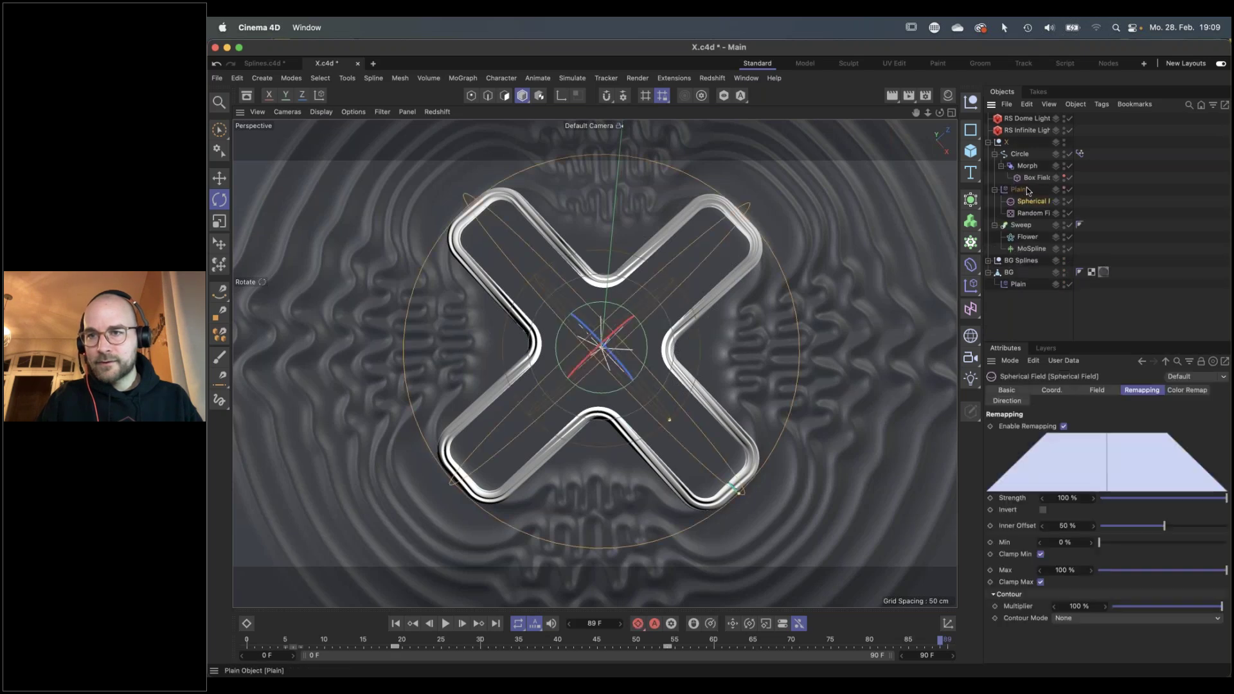
{"action": "left_click", "coordinate": [1034, 178]}
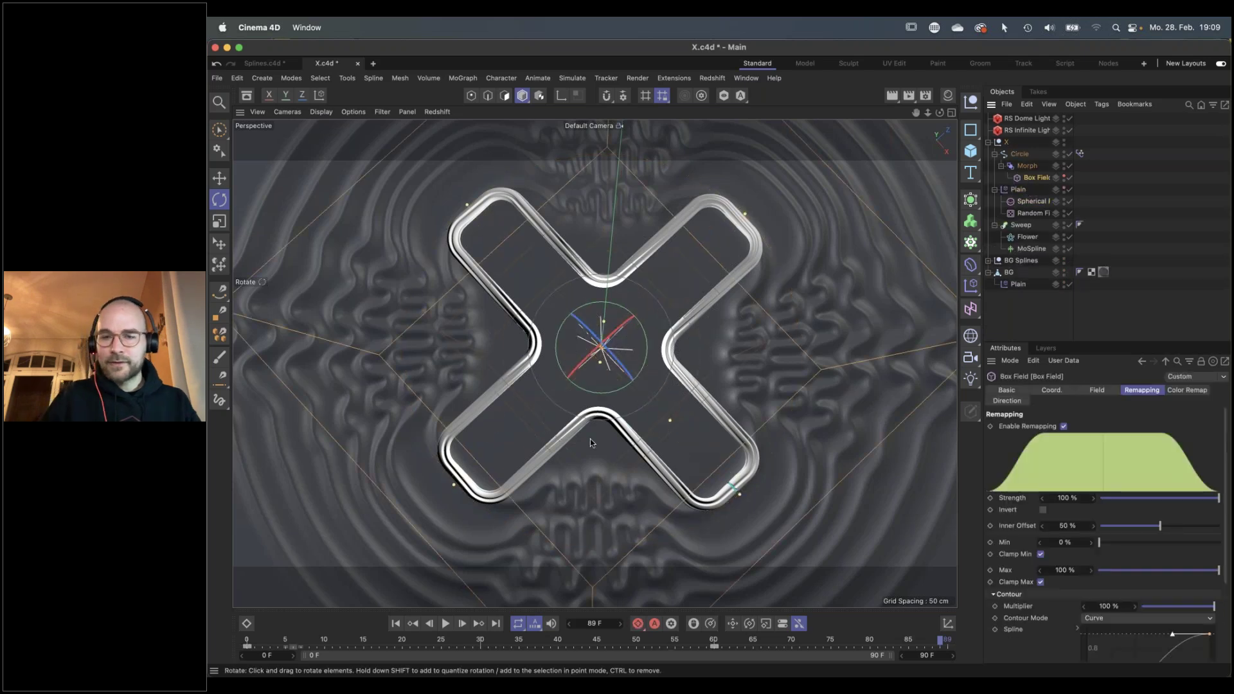
Switch to Object mode and scale the entire X group down slightly
{"action": "left_click", "coordinate": [745, 641]}
{"action": "mouse_move", "coordinate": [729, 641]}
{"action": "left_mouse_down"}
{"action": "mouse_move", "coordinate": [545, 645]}
{"action": "mouse_move", "coordinate": [791, 645]}
{"action": "left_mouse_up"}
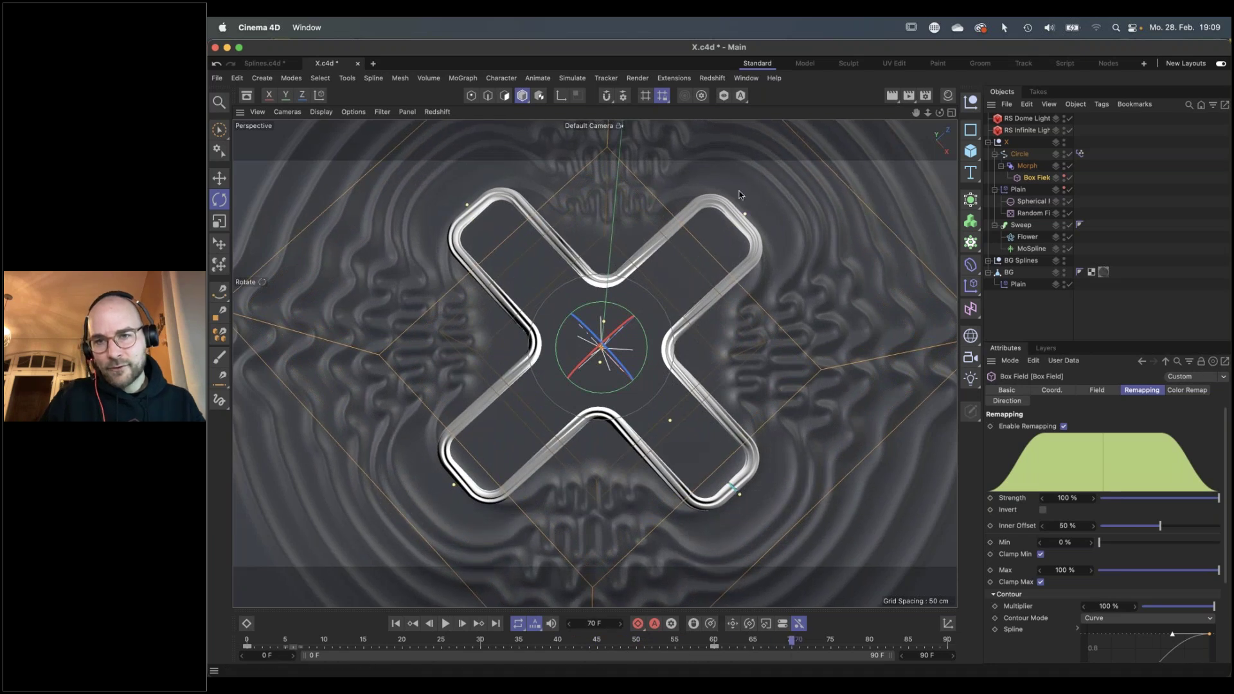
{"action": "left_click", "coordinate": [1008, 144]}
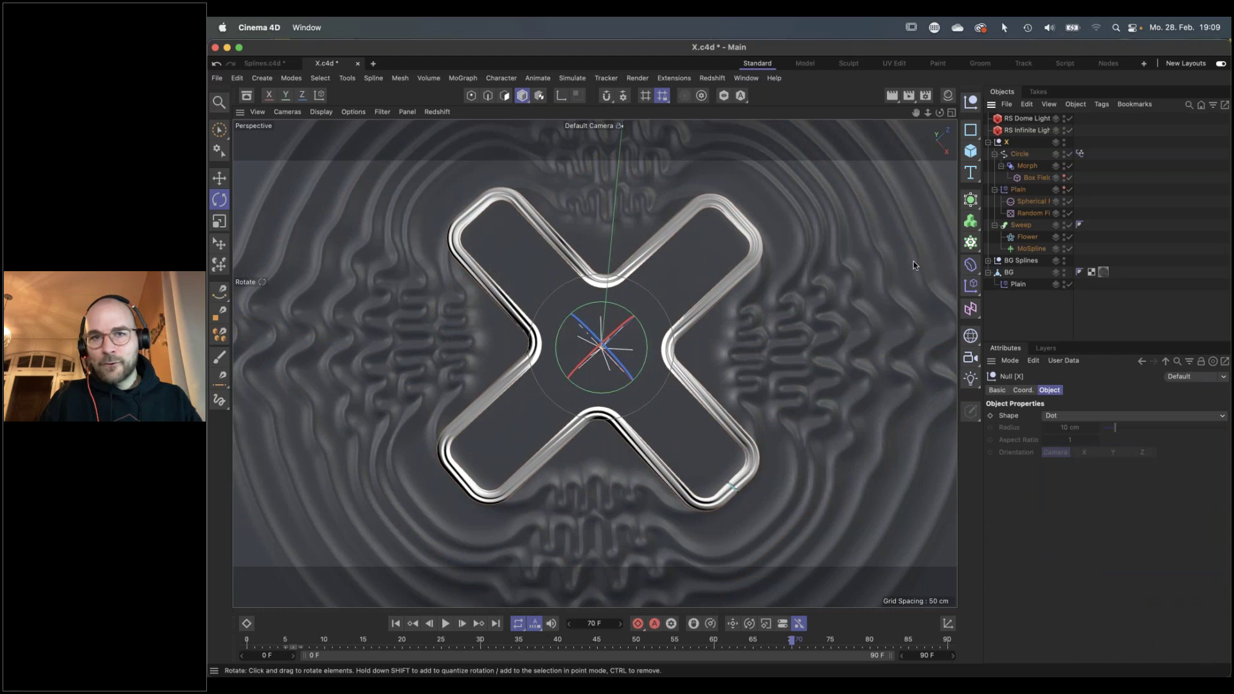
{"action": "left_click", "coordinate": [539, 96]}
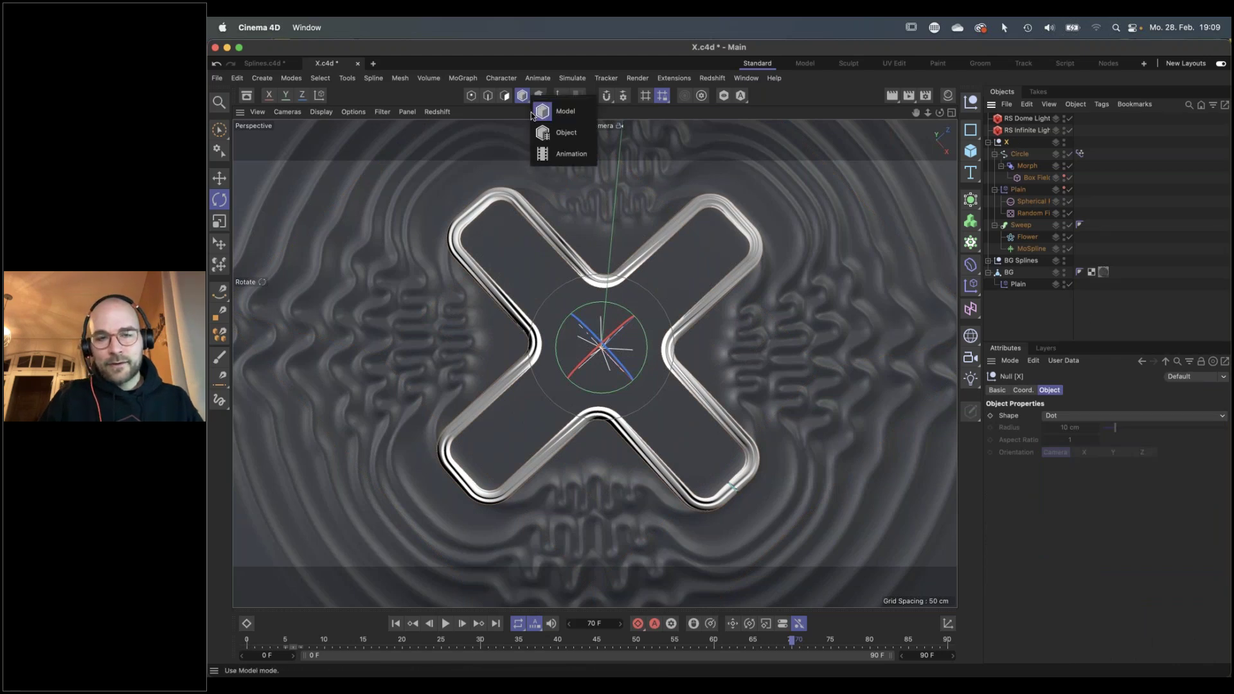
{"action": "left_click", "coordinate": [567, 137]}
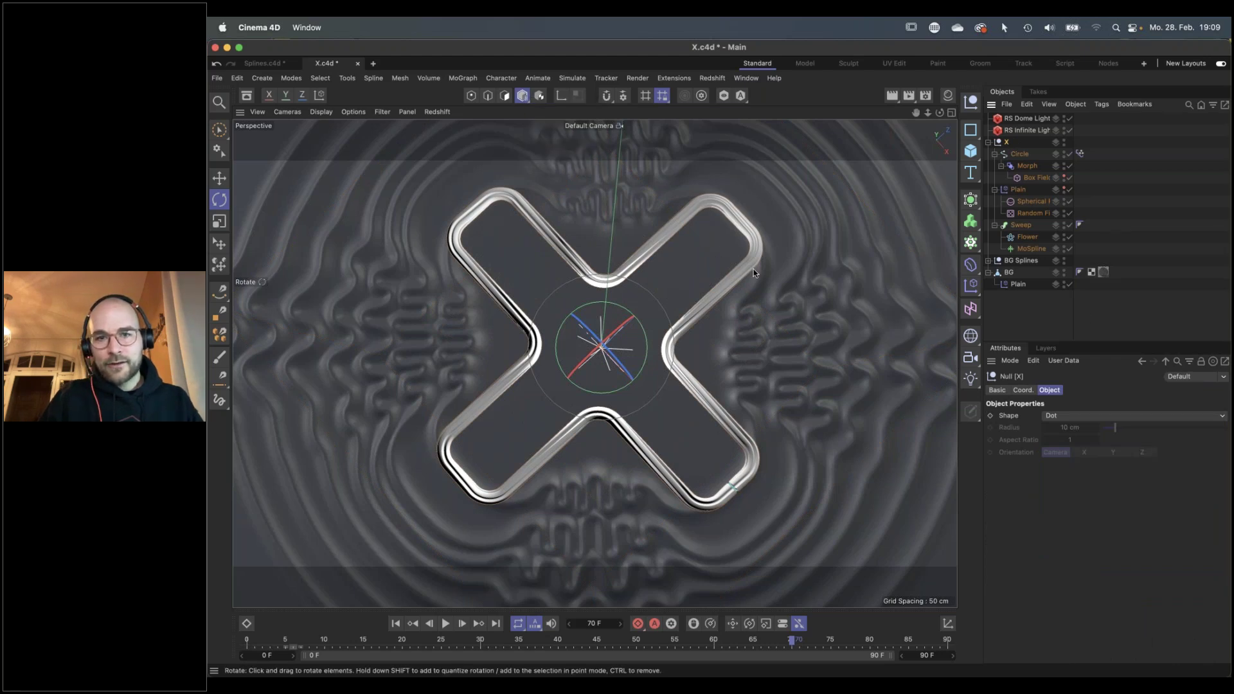
{"action": "key", "text": "t"}
{"action": "left_click_drag", "start_coordinate": [758, 275], "coordinate": [741, 283]}
Scrub the timeline to check the scaled X's morph and inspect the seam in the swept outline up close
{"action": "mouse_move", "coordinate": [450, 641]}
{"action": "left_mouse_down"}
{"action": "mouse_move", "coordinate": [360, 641]}
{"action": "mouse_move", "coordinate": [830, 642]}
{"action": "left_mouse_up"}
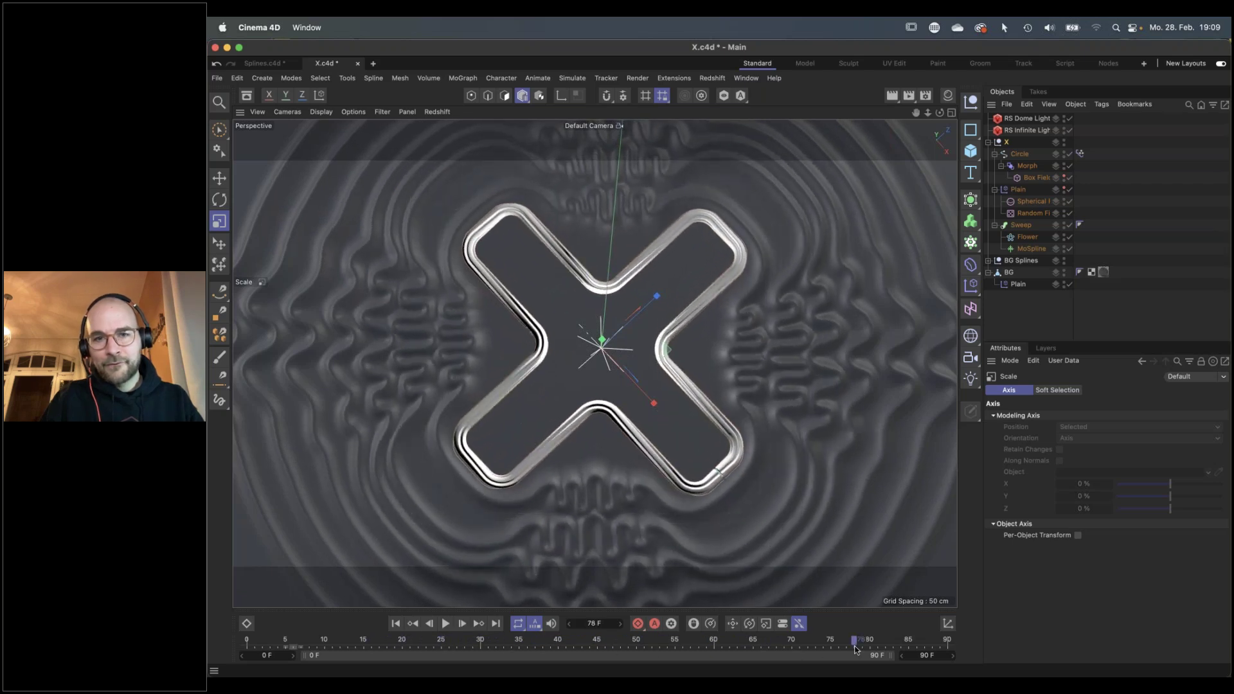
{"action": "mouse_move", "coordinate": [739, 647]}
{"action": "left_mouse_down"}
{"action": "mouse_move", "coordinate": [571, 654]}
{"action": "mouse_move", "coordinate": [597, 650]}
{"action": "left_mouse_up"}
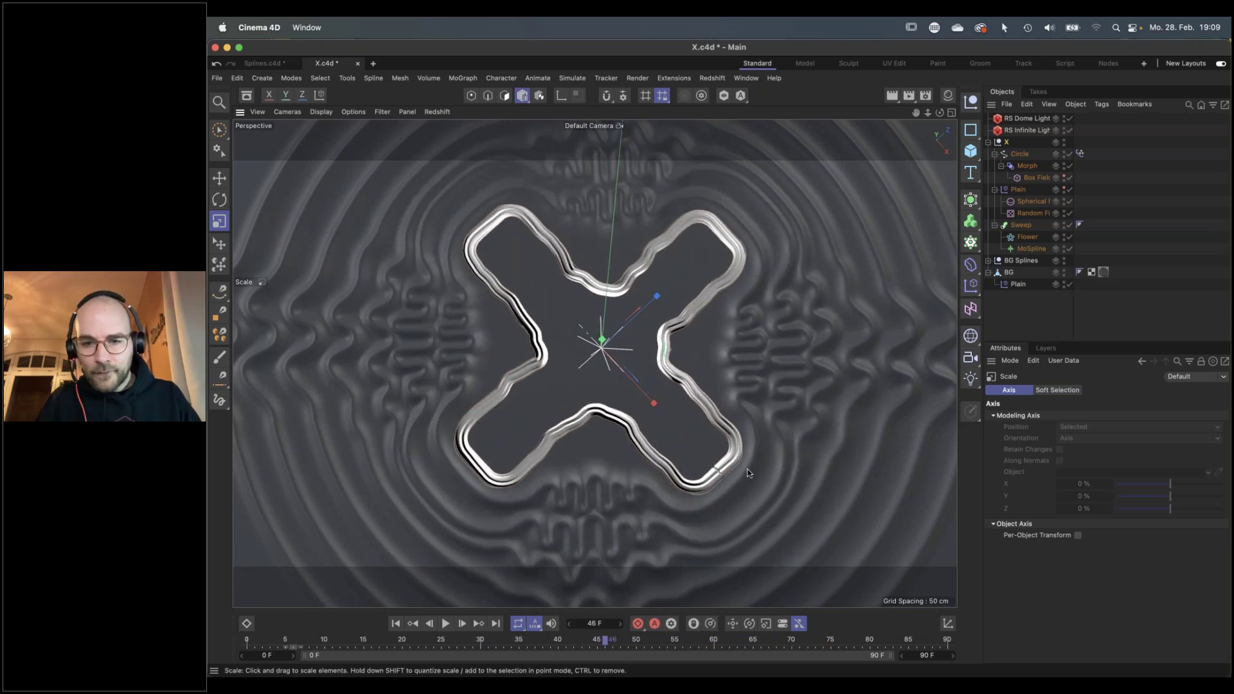
{"action": "scroll", "coordinate": [748, 473], "scroll_direction": "up", "scroll_amount": 10}
{"action": "left_click_drag", "start_coordinate": [764, 465], "coordinate": [1128, 287], "text": "alt"}
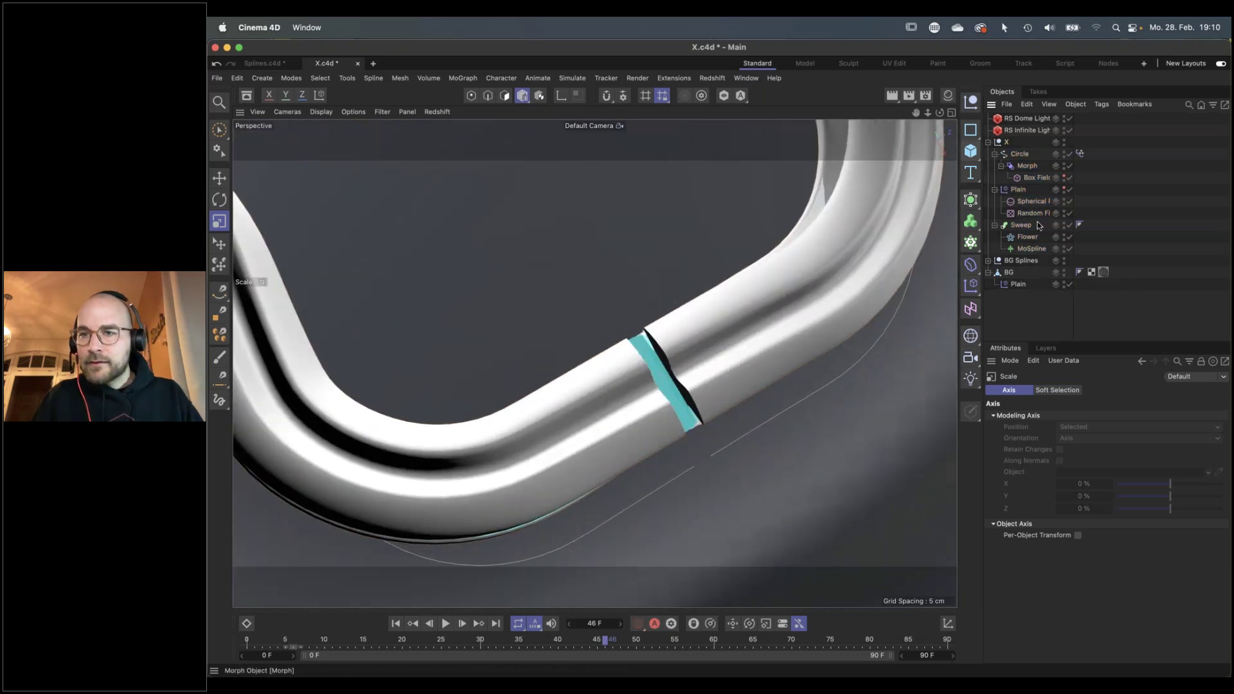
Try a MoSpline width of 4 cm and return it to 3 cm
{"action": "left_click", "coordinate": [1032, 249]}
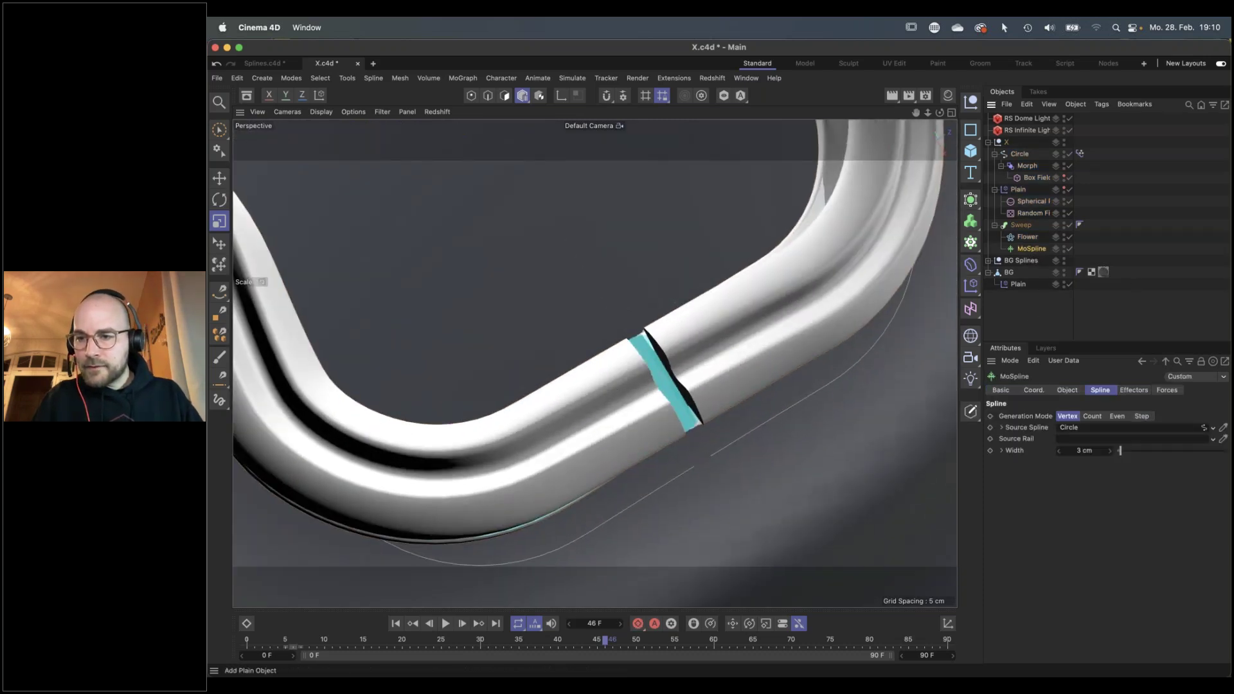
{"action": "left_click", "coordinate": [1111, 451]}
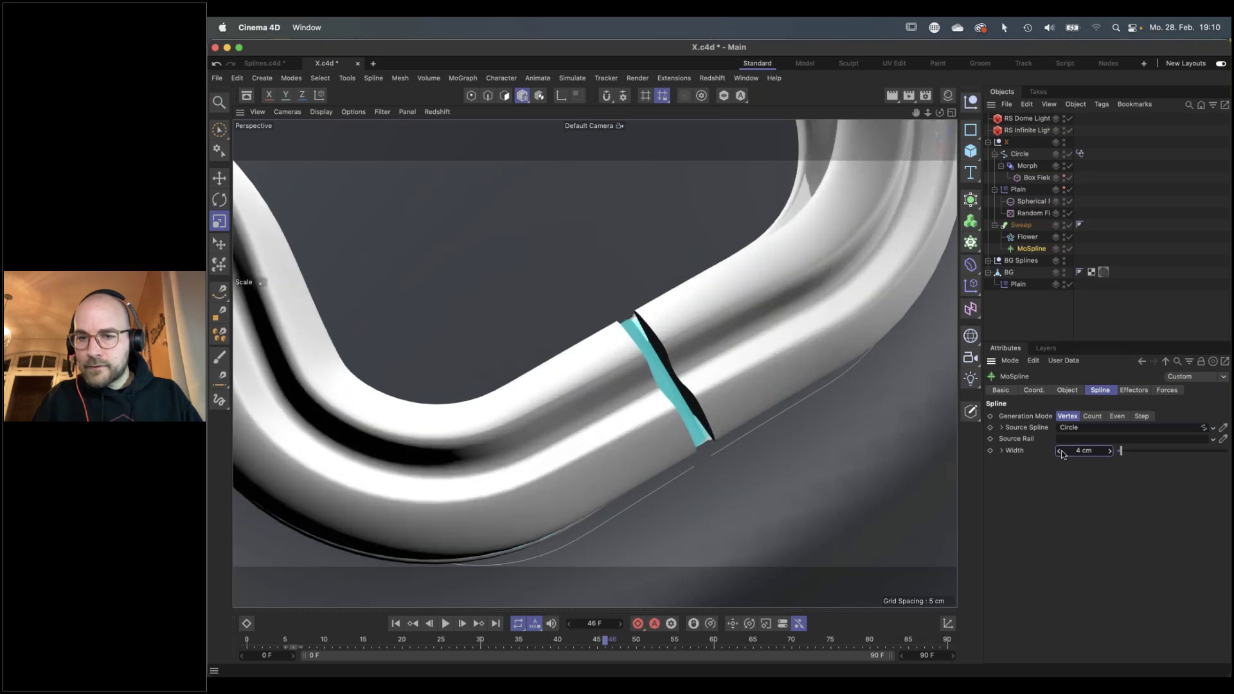
{"action": "left_click", "coordinate": [1061, 452]}
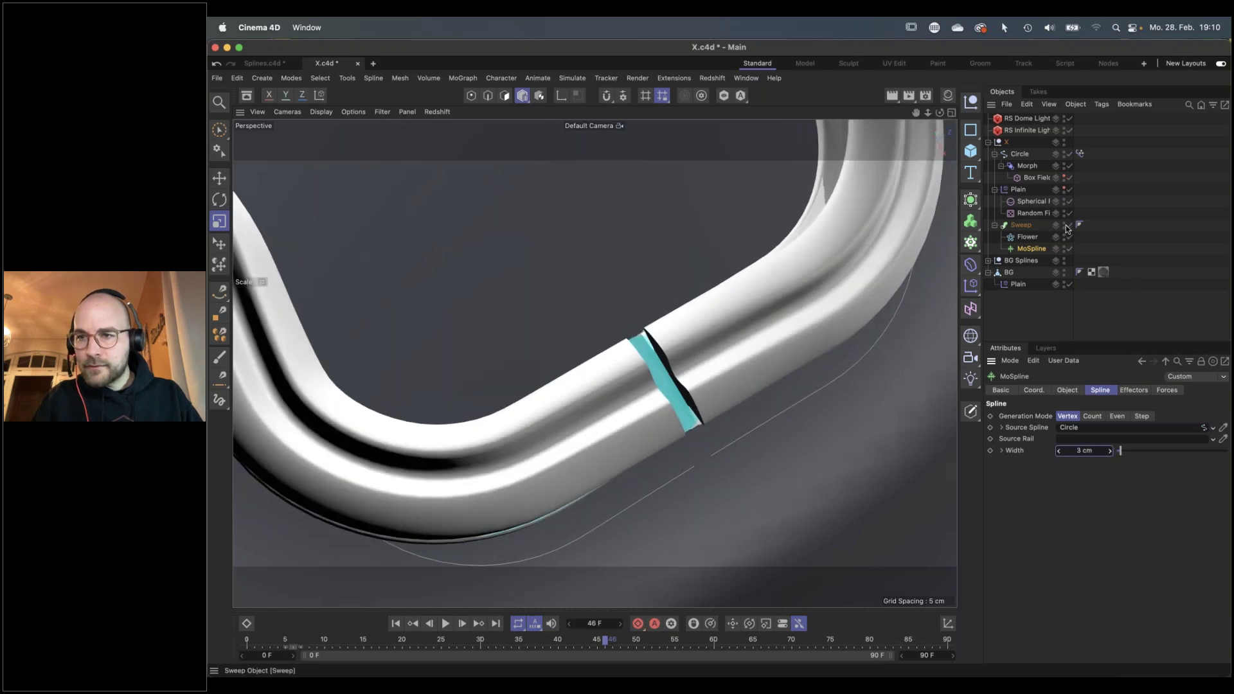
Disable the Sweep and inspect the Flower and MoSpline settings to find the cause of the gap in the outline
{"action": "left_click", "coordinate": [1069, 226]}
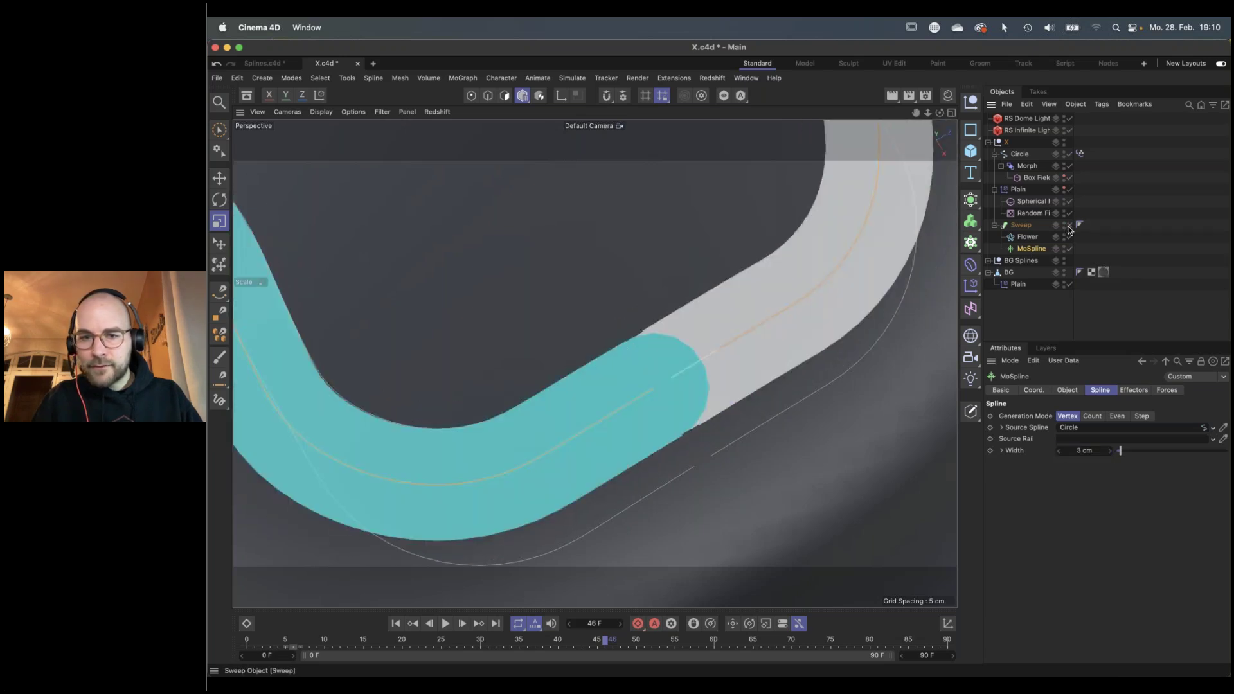
{"action": "left_click", "coordinate": [1048, 321]}
{"action": "left_click_drag", "start_coordinate": [666, 412], "coordinate": [617, 437], "text": "alt"}
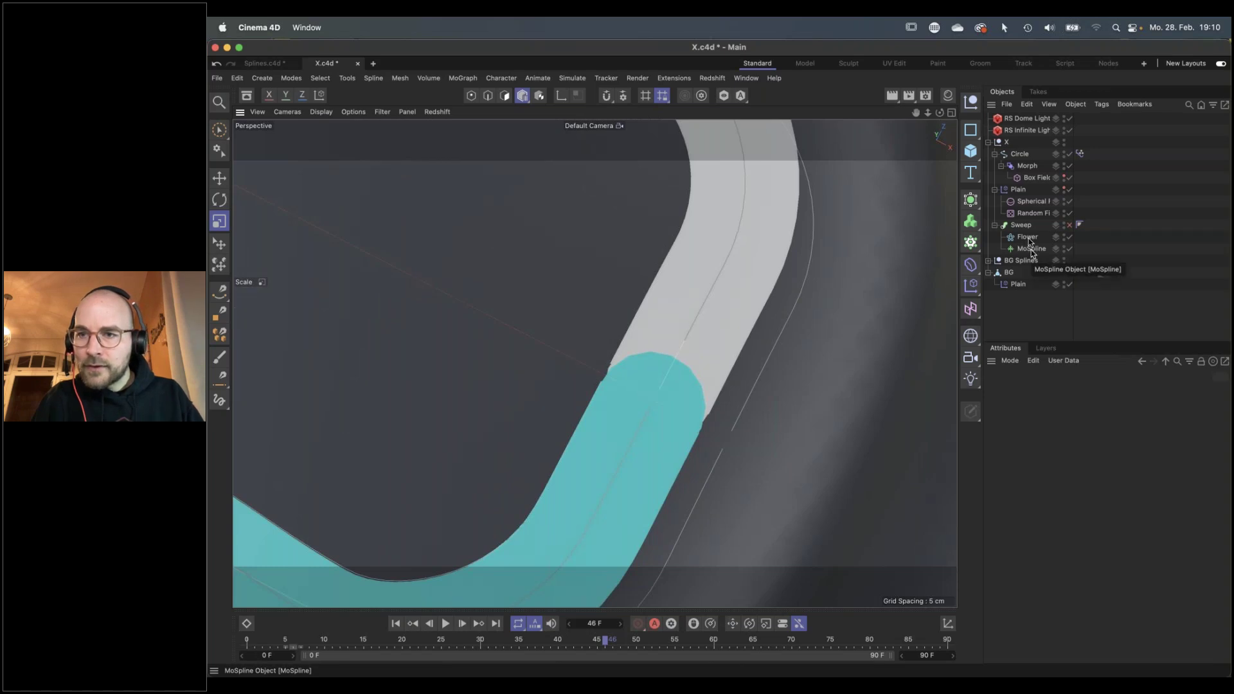
{"action": "left_click", "coordinate": [1028, 238]}
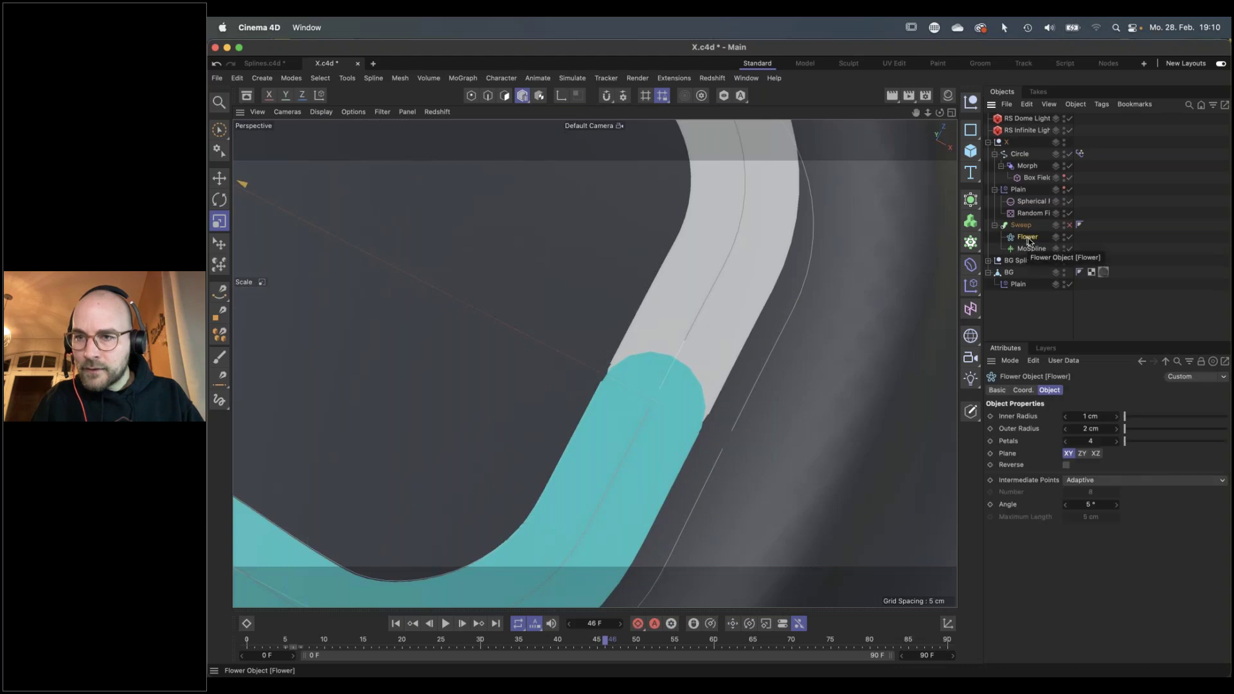
{"action": "left_click", "coordinate": [1026, 250]}
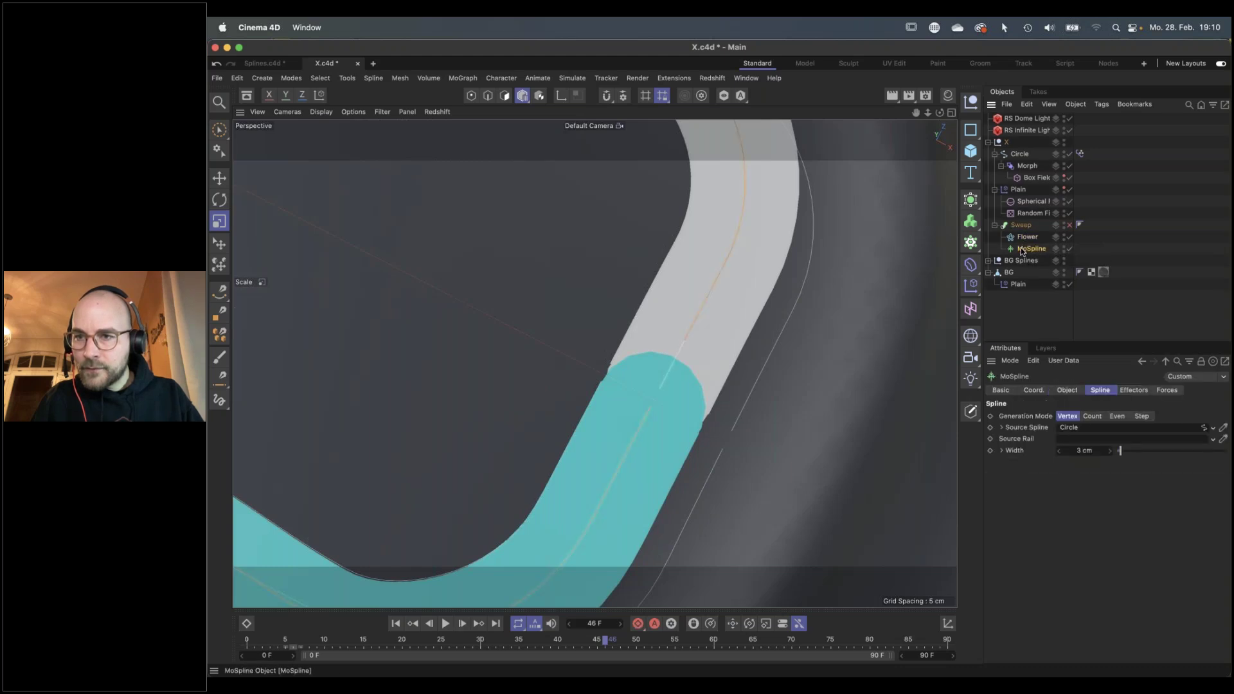
Enable Close Spline on the Circle spline and turn the Sweep back on
{"action": "left_click", "coordinate": [1018, 155]}
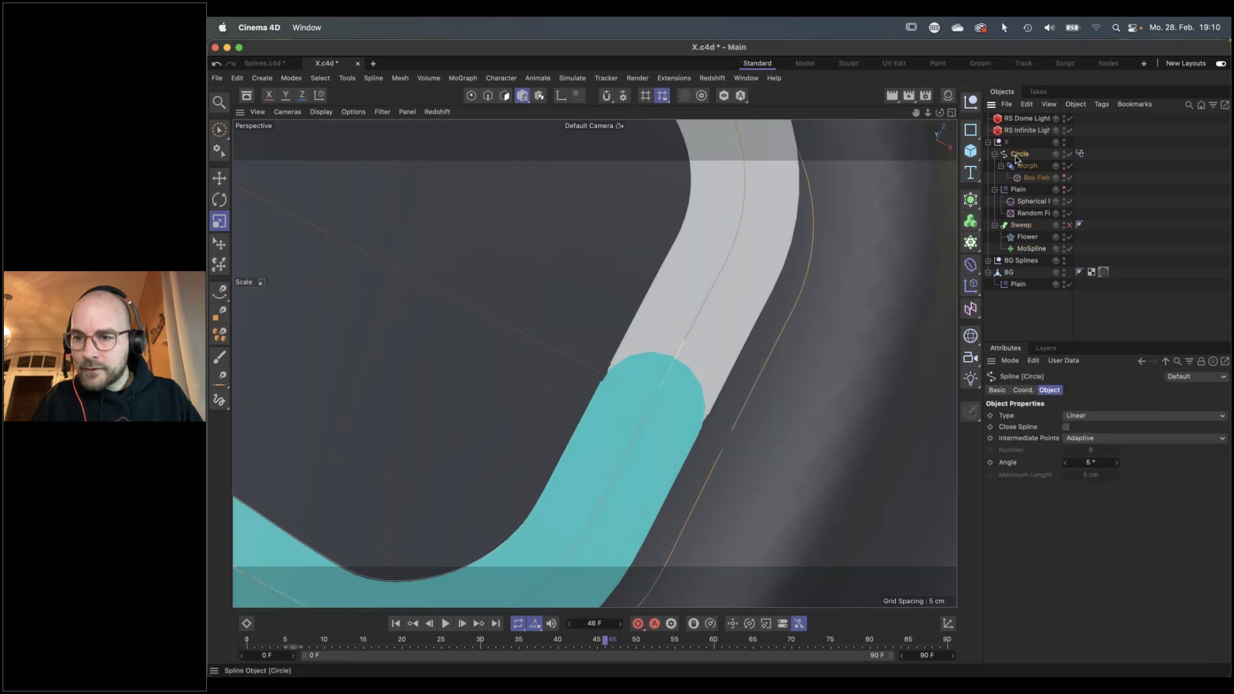
{"action": "left_click", "coordinate": [1066, 428]}
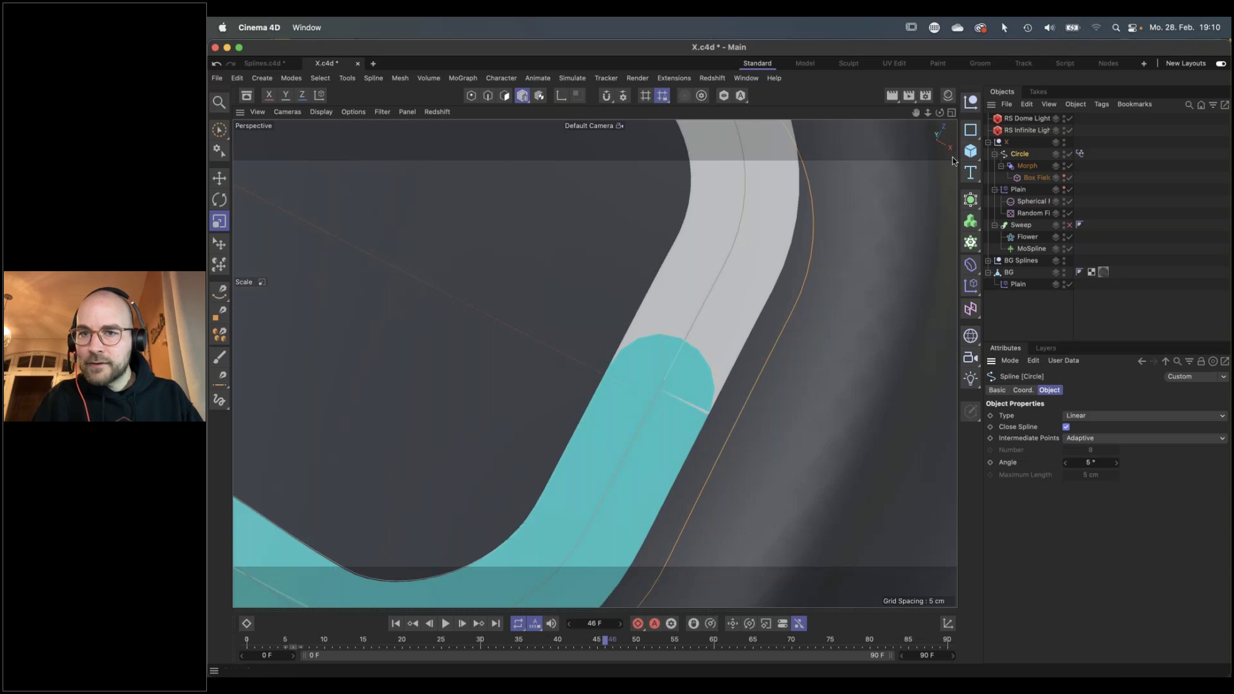
{"action": "left_click", "coordinate": [1070, 227]}
{"action": "left_click", "coordinate": [501, 313]}
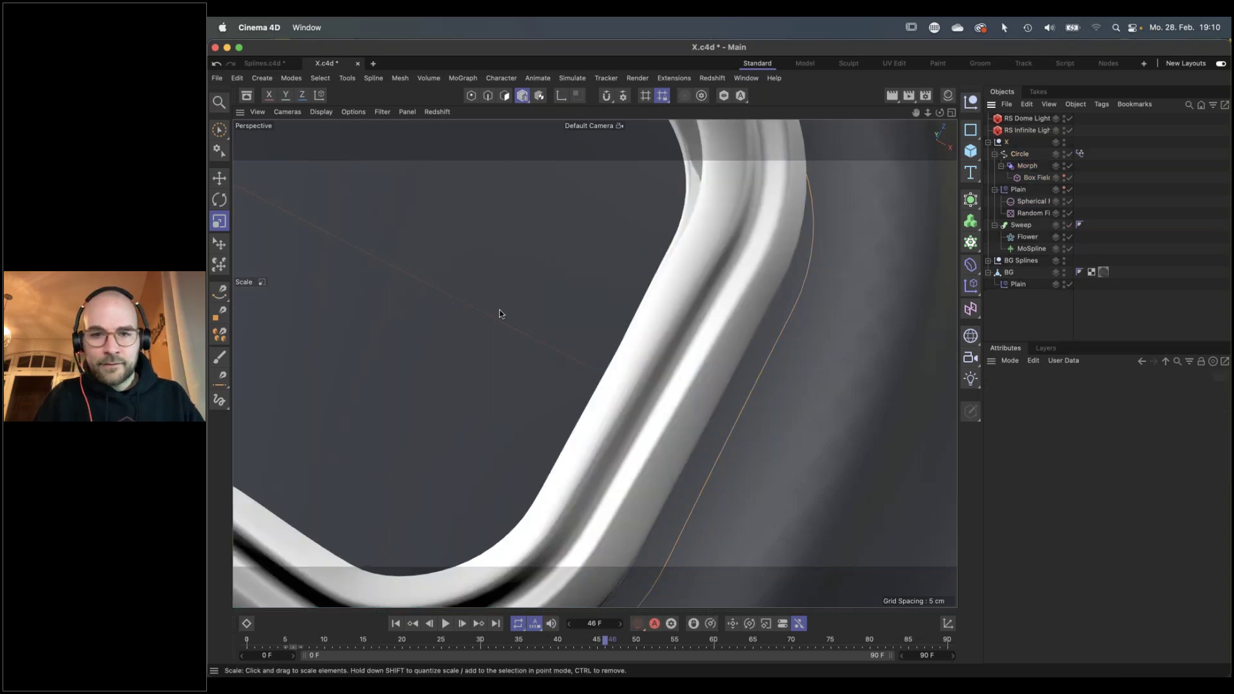
Save the scene and start the Redshift IPR in the viewport
{"action": "scroll", "coordinate": [669, 341], "scroll_direction": "down", "scroll_amount": 15}
{"action": "left_click_drag", "start_coordinate": [637, 387], "coordinate": [605, 441], "text": "alt"}
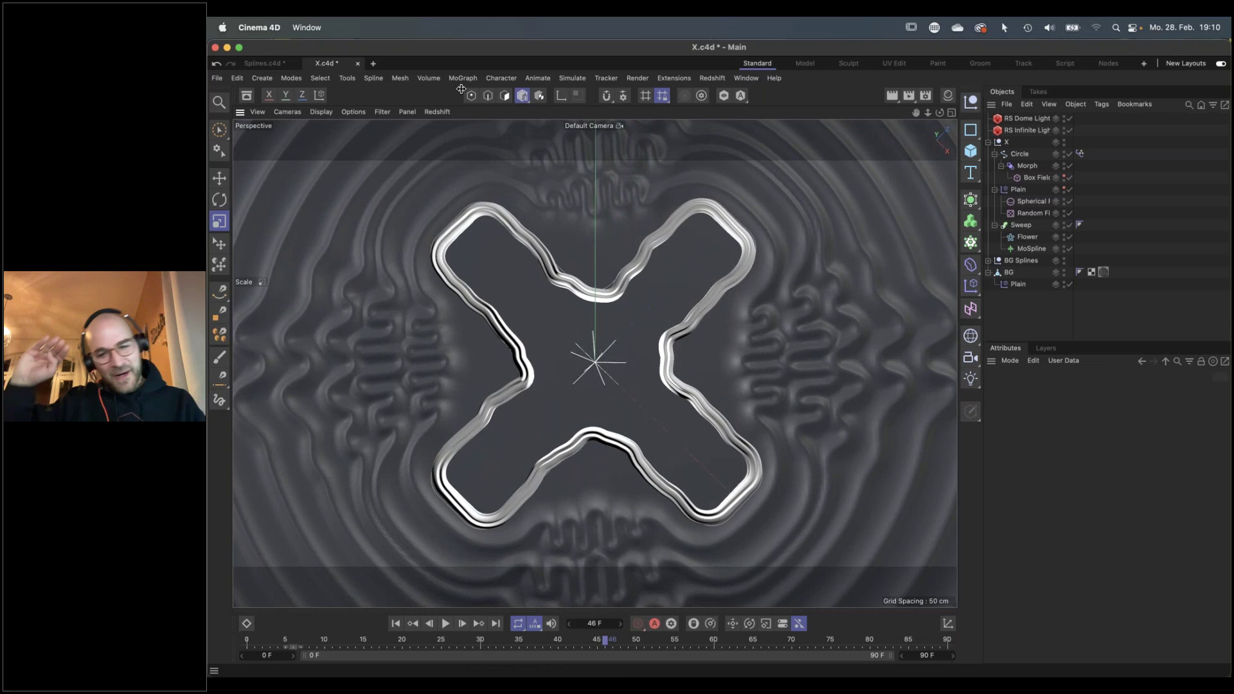
{"action": "key", "text": "super+s"}
{"action": "left_click", "coordinate": [437, 112]}
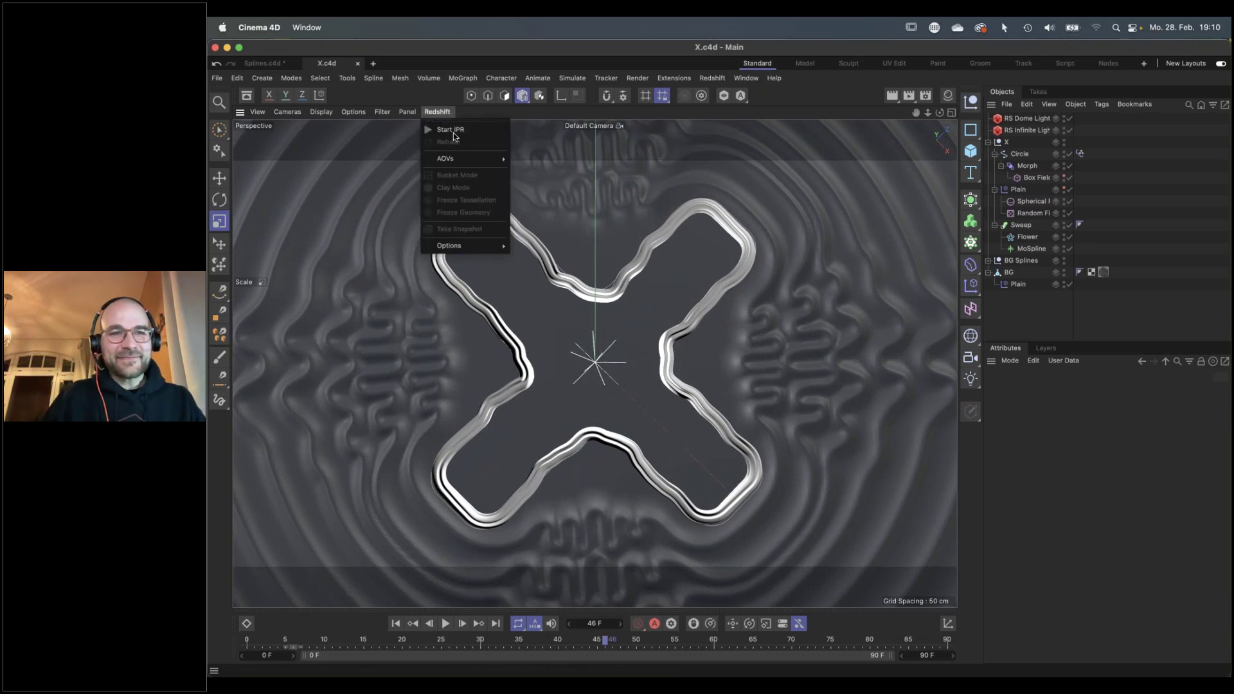
{"action": "left_click", "coordinate": [454, 131]}
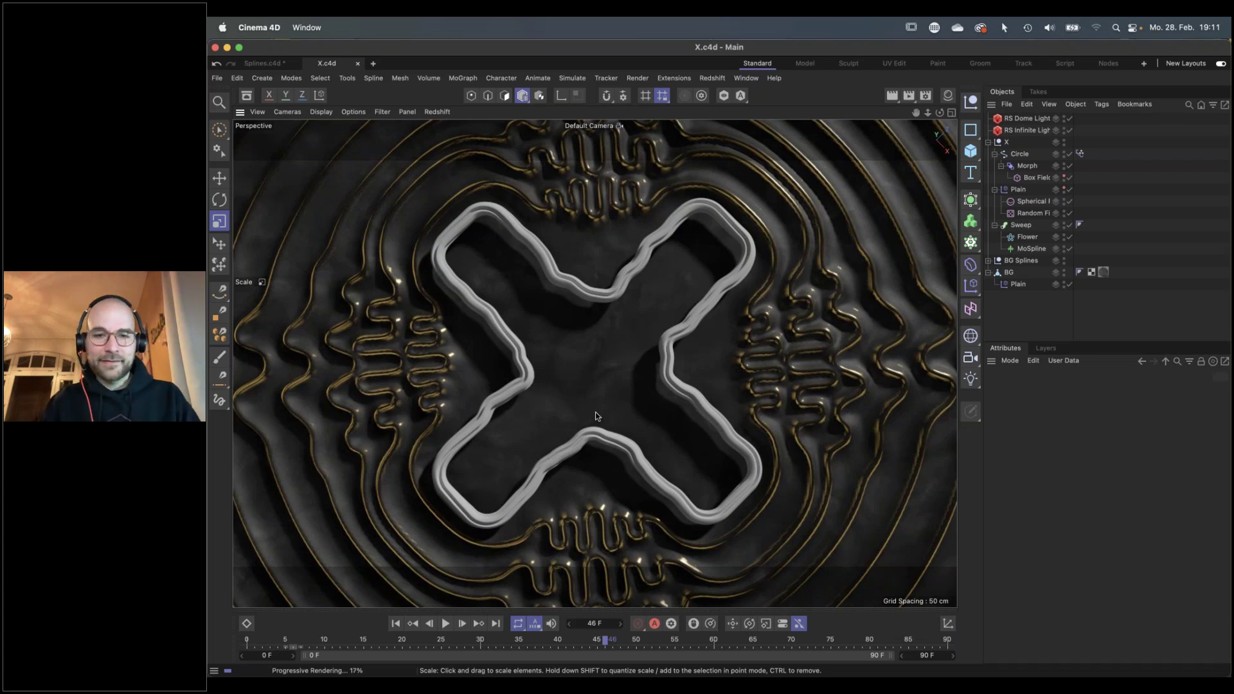
Switch to Safari and browse the upcoming sessions on the Maxon Events page
{"action": "key", "text": "super+Tab"}
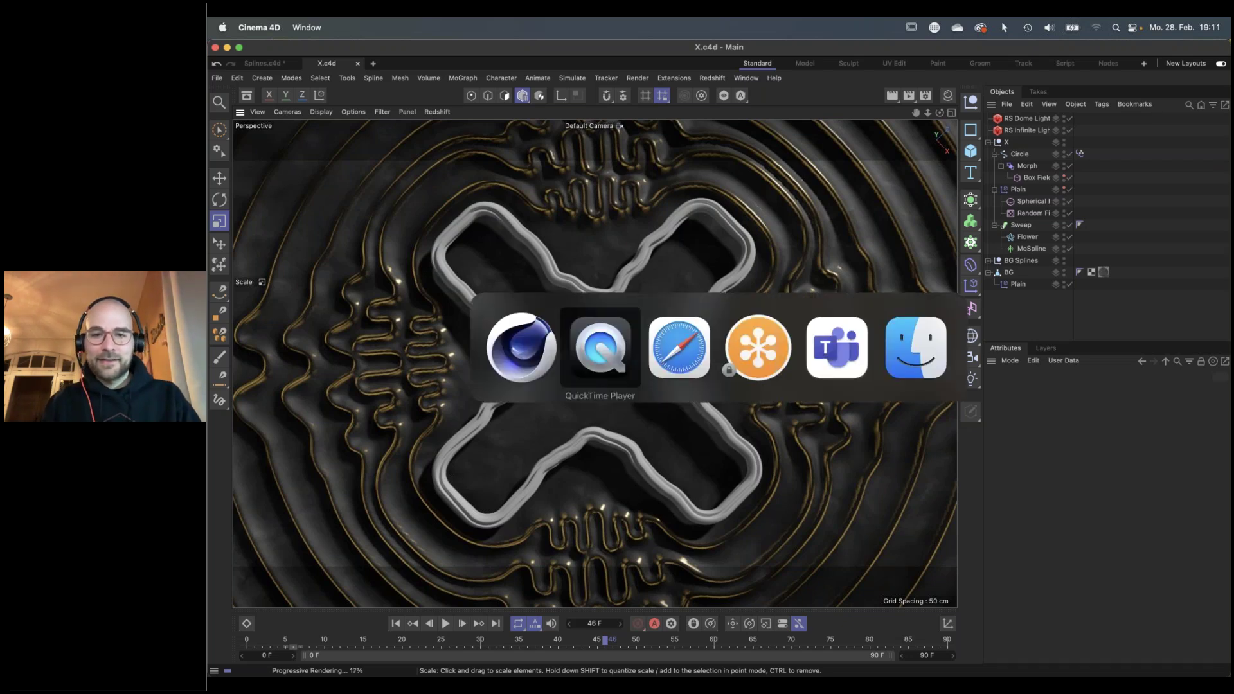
{"action": "key", "text": "super+Tab"}
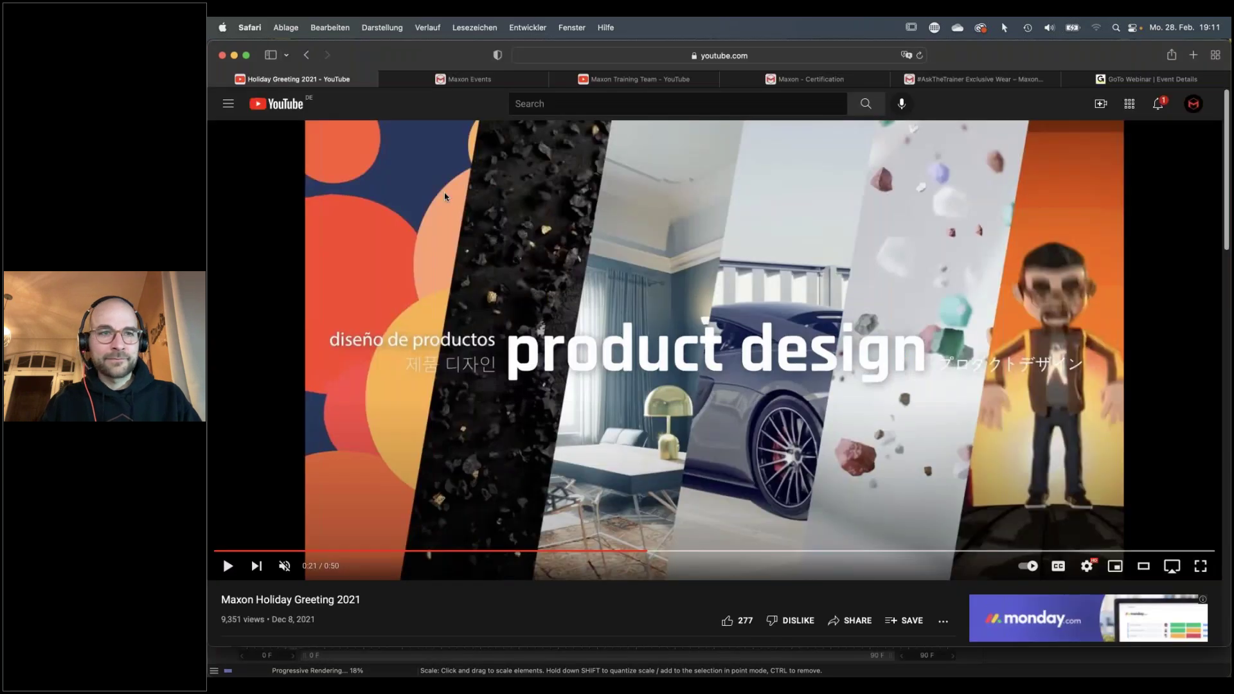
{"action": "left_click", "coordinate": [499, 79]}
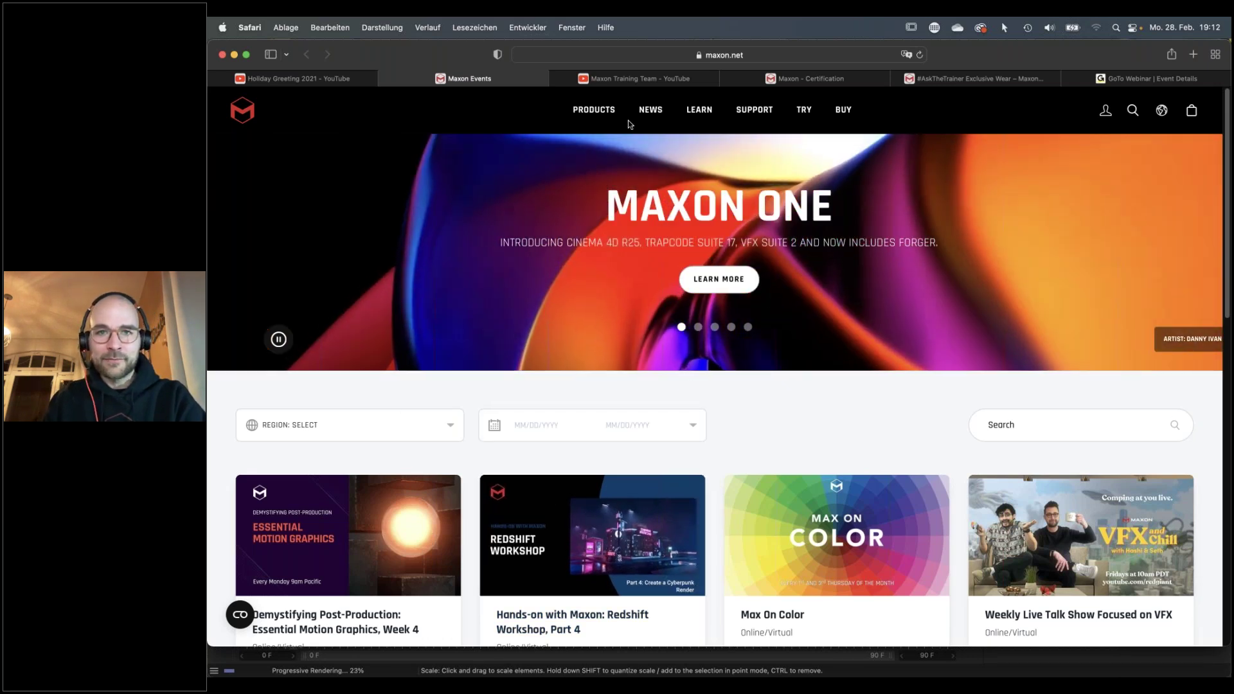
{"action": "left_click", "coordinate": [653, 113]}
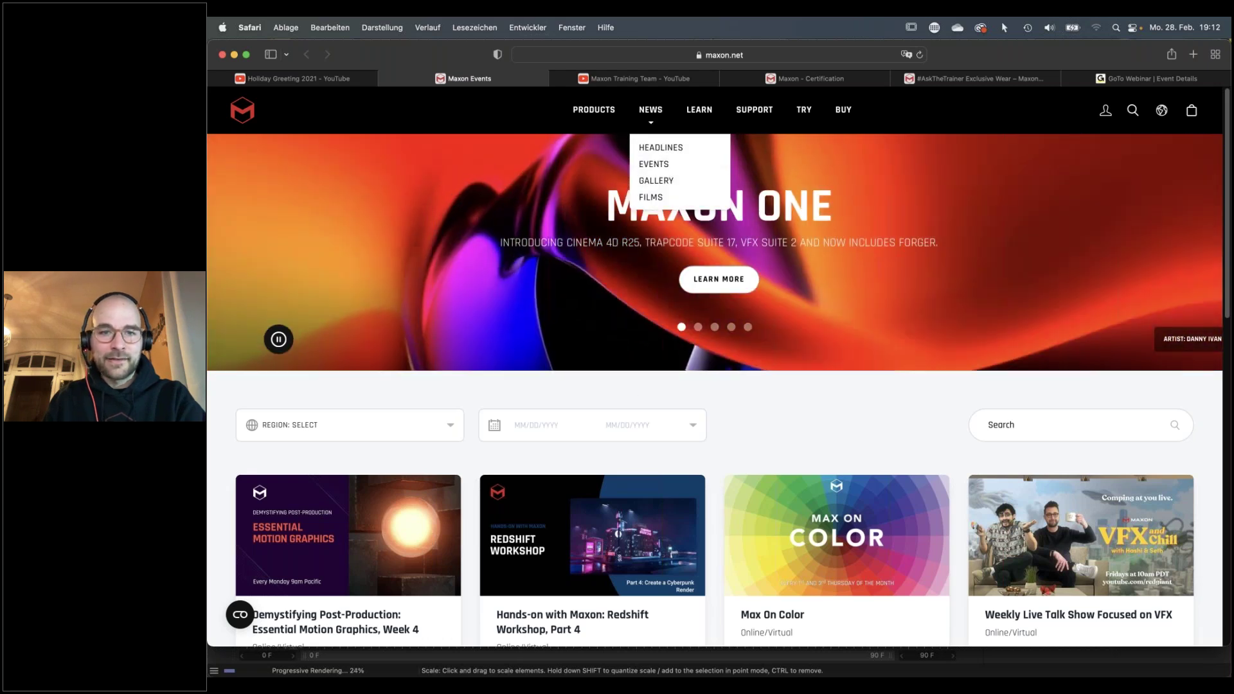
{"action": "scroll", "coordinate": [780, 427], "scroll_direction": "down", "scroll_amount": 2}
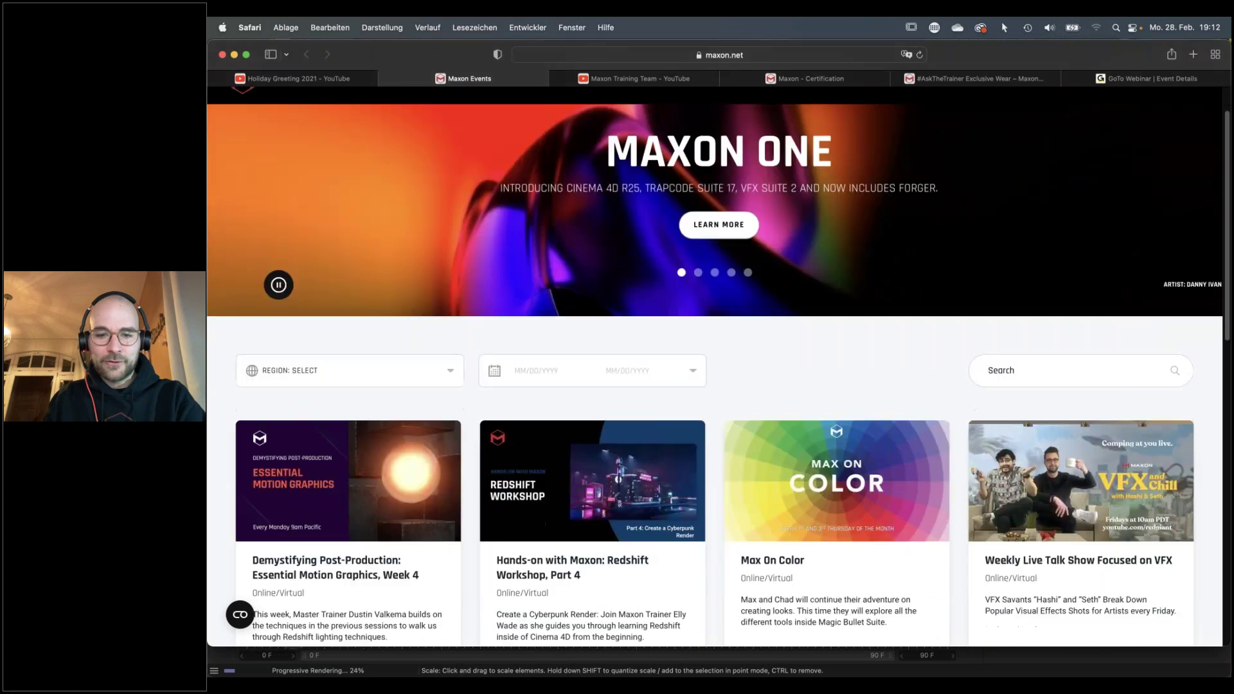
{"action": "scroll", "coordinate": [631, 426], "scroll_direction": "down", "scroll_amount": 4}
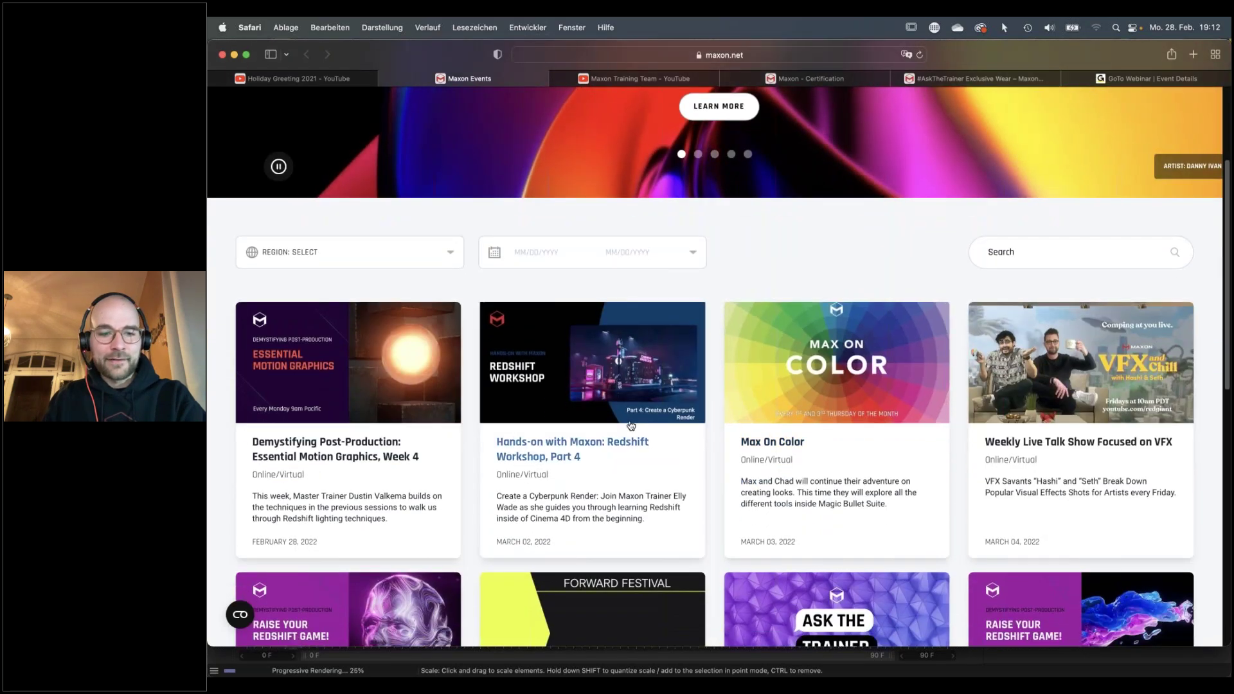
{"action": "scroll", "coordinate": [631, 426], "scroll_direction": "down", "scroll_amount": 6}
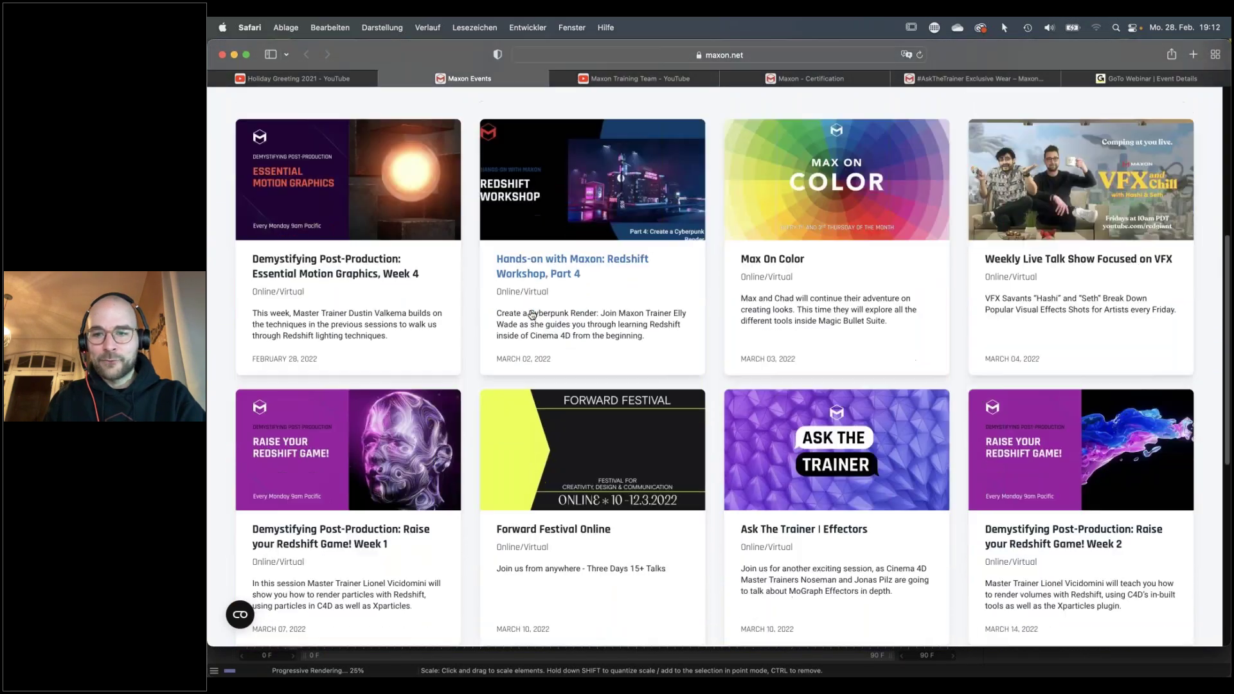
{"action": "scroll", "coordinate": [532, 315], "scroll_direction": "down", "scroll_amount": 4}
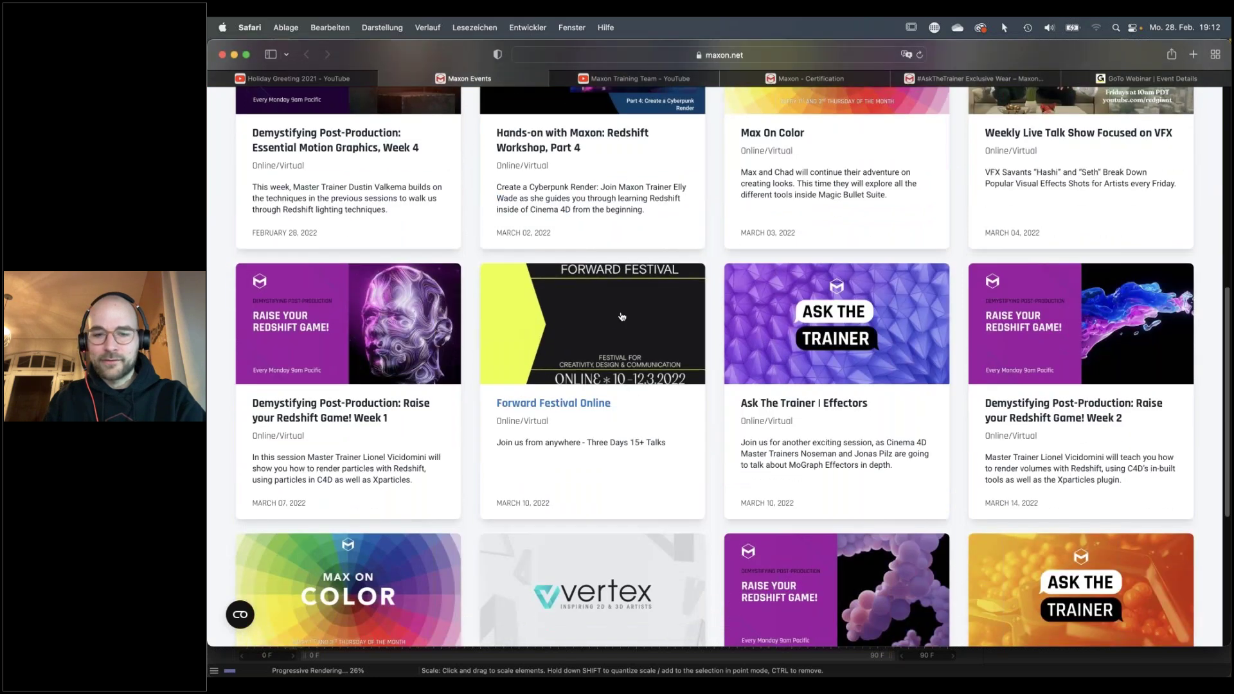
{"action": "scroll", "coordinate": [622, 317], "scroll_direction": "down", "scroll_amount": 4}
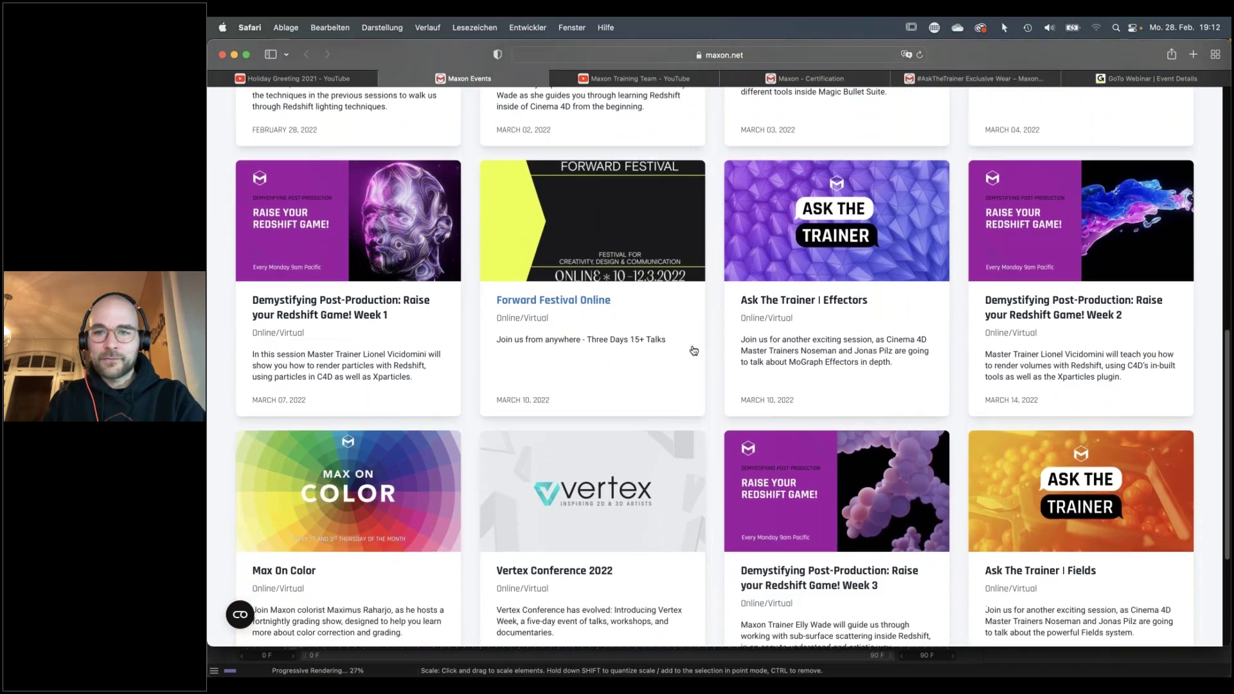
{"action": "scroll", "coordinate": [694, 351], "scroll_direction": "down", "scroll_amount": 5}
{"action": "scroll", "coordinate": [781, 336], "scroll_direction": "up", "scroll_amount": 8}
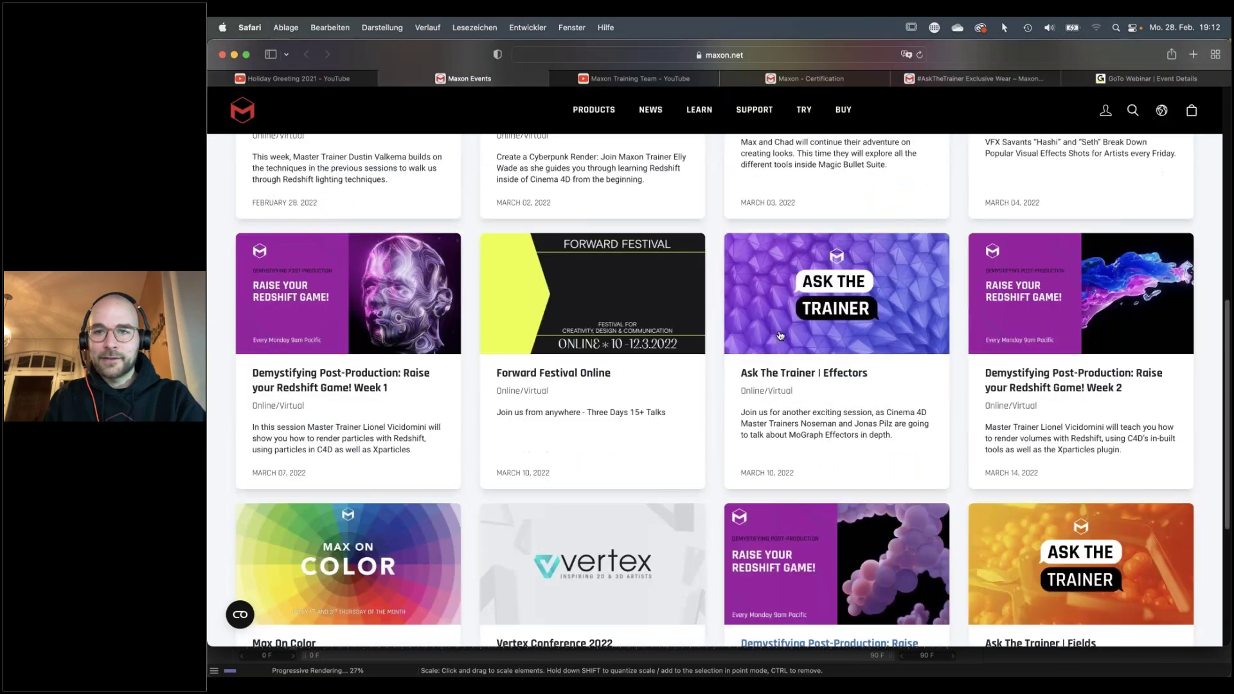
{"action": "scroll", "coordinate": [781, 336], "scroll_direction": "up", "scroll_amount": 10}
{"action": "scroll", "coordinate": [772, 376], "scroll_direction": "down", "scroll_amount": 3}
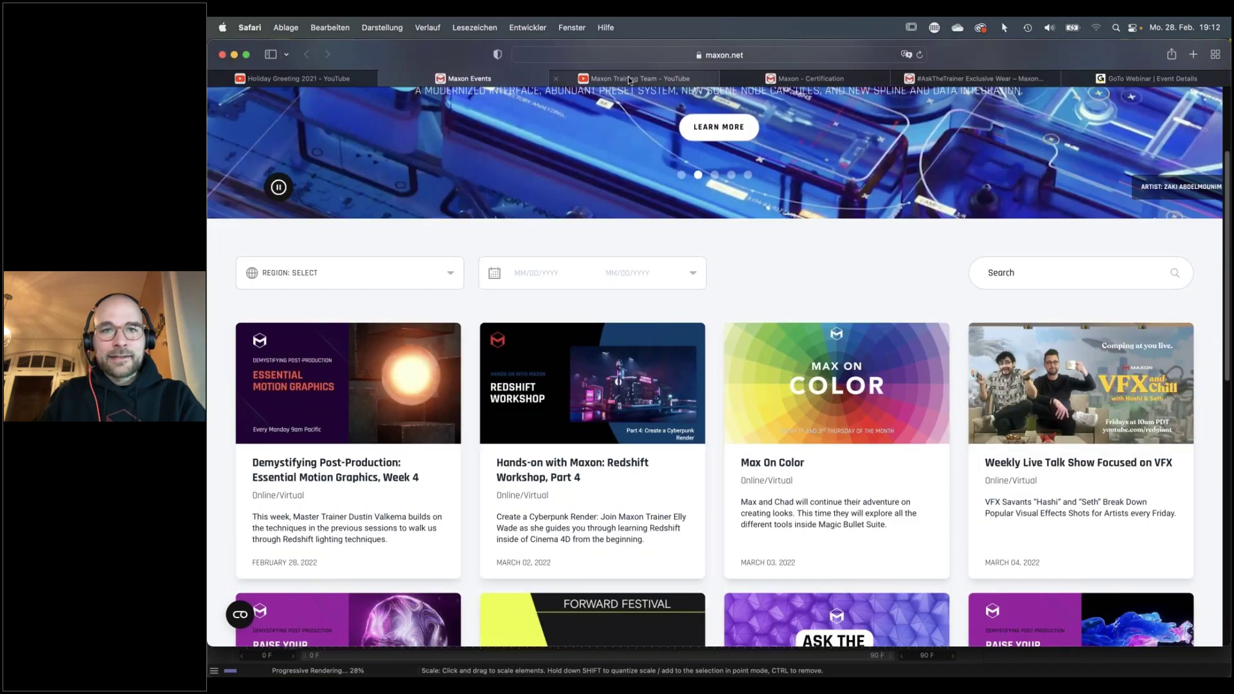
View the Maxon Training Team YouTube channel and browse its upcoming live streams and uploads
{"action": "left_click", "coordinate": [628, 78]}
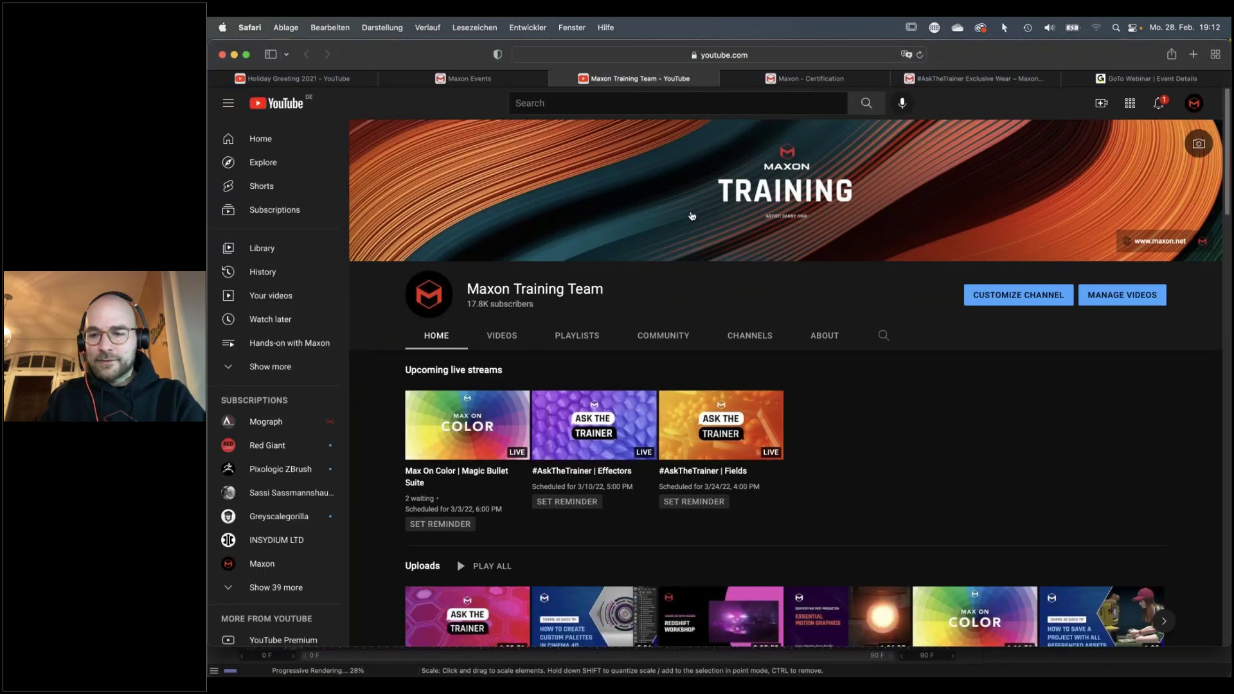
{"action": "scroll", "coordinate": [910, 379], "scroll_direction": "down", "scroll_amount": 5}
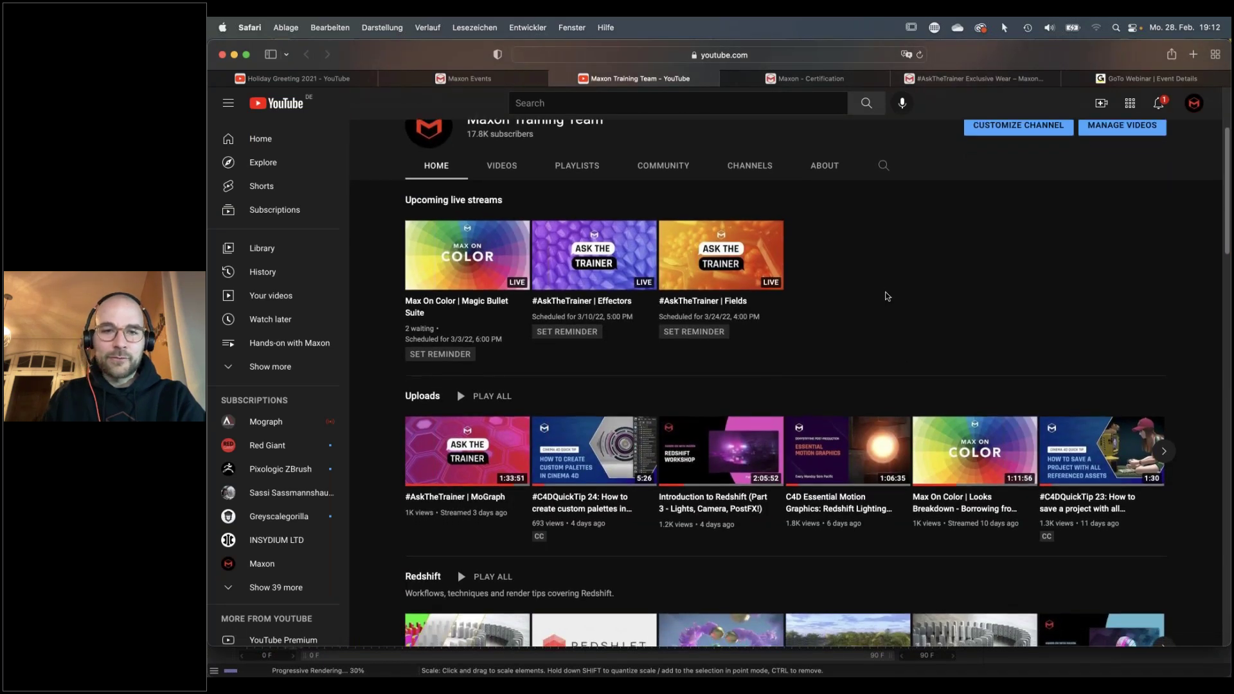
{"action": "scroll", "coordinate": [885, 296], "scroll_direction": "up", "scroll_amount": 2}
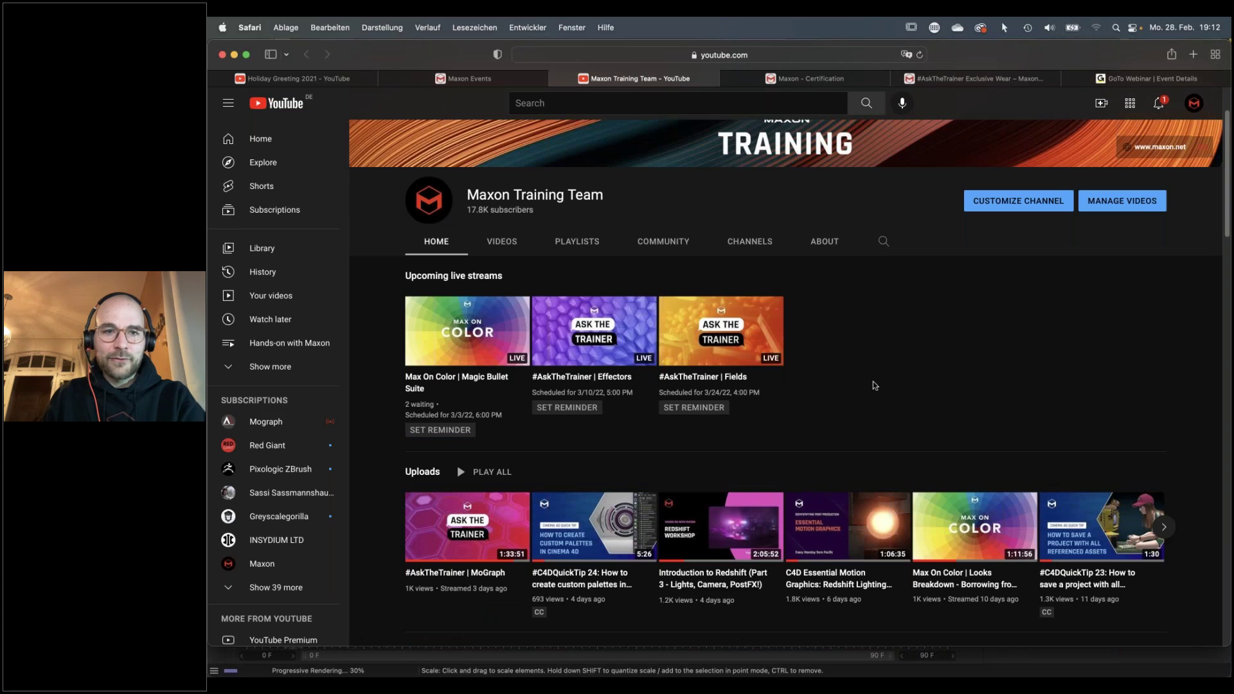
{"action": "scroll", "coordinate": [868, 386], "scroll_direction": "down", "scroll_amount": 6}
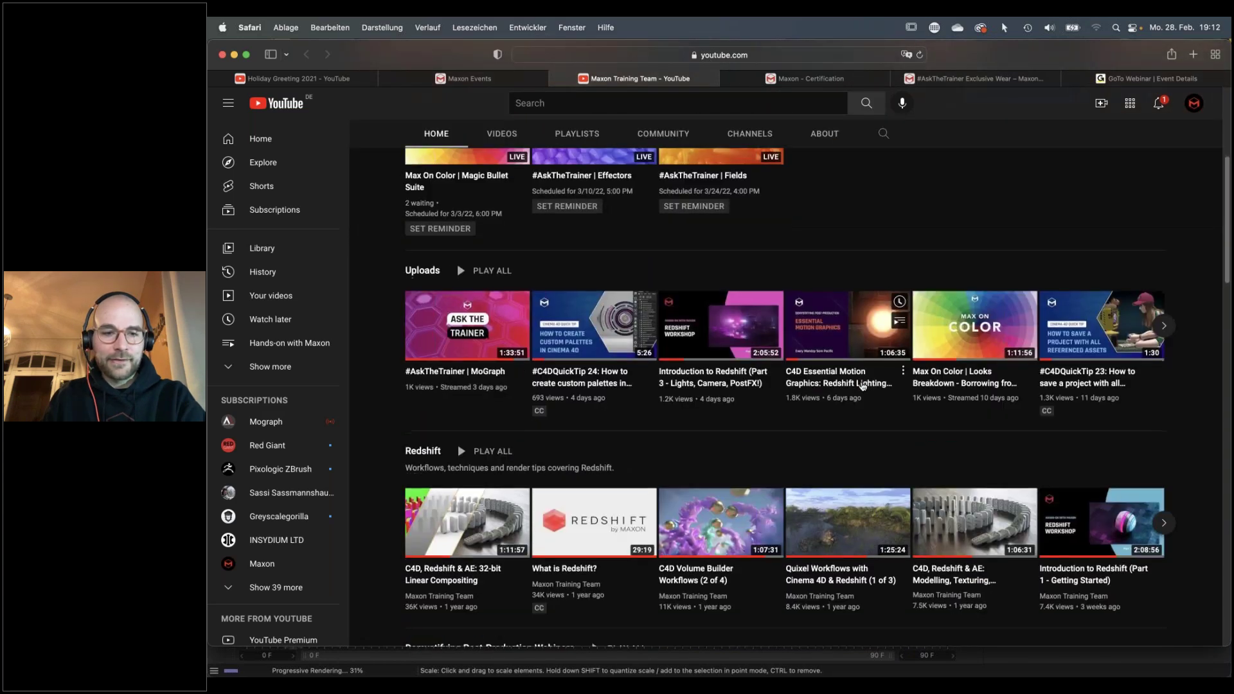
Browse the Redshift, Demystifying Post-Production Webinars and further playlists on the Maxon Training Team channel's home page
{"action": "scroll", "coordinate": [864, 386], "scroll_direction": "down", "scroll_amount": 8}
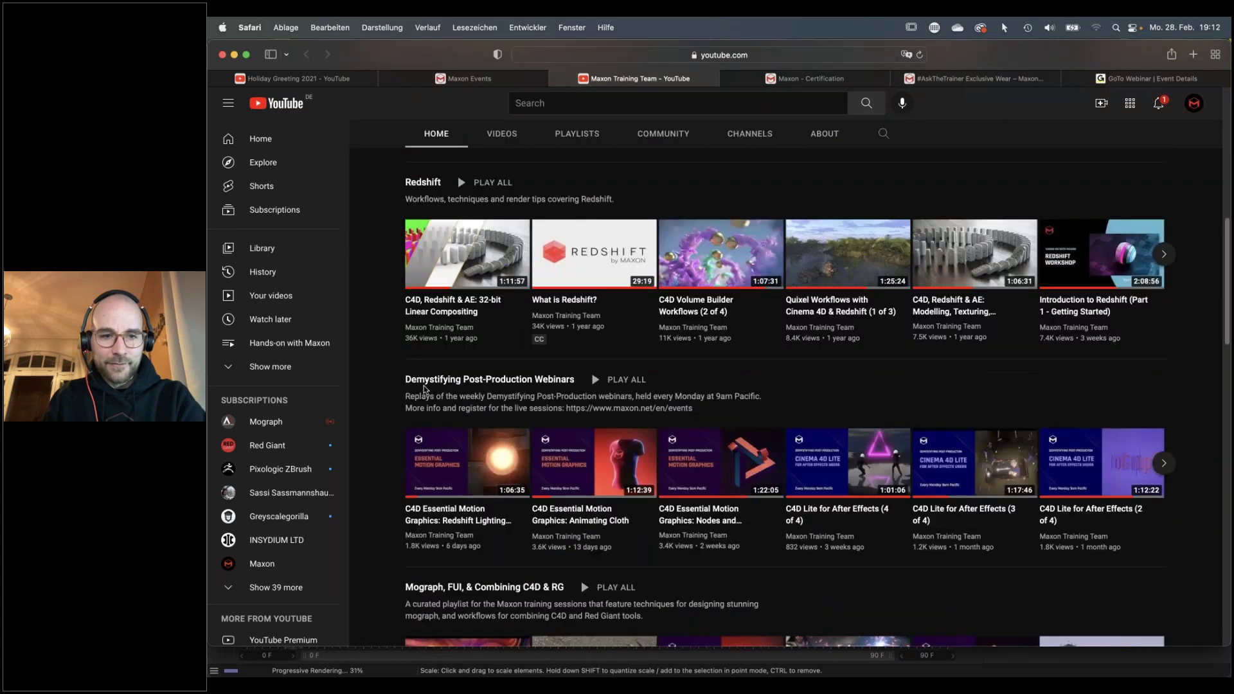
{"action": "scroll", "coordinate": [695, 417], "scroll_direction": "down", "scroll_amount": 2}
{"action": "scroll", "coordinate": [696, 418], "scroll_direction": "down", "scroll_amount": 6}
{"action": "scroll", "coordinate": [720, 437], "scroll_direction": "down", "scroll_amount": 5}
{"action": "scroll", "coordinate": [685, 466], "scroll_direction": "down", "scroll_amount": 5}
{"action": "scroll", "coordinate": [684, 466], "scroll_direction": "up", "scroll_amount": 20}
{"action": "scroll", "coordinate": [685, 466], "scroll_direction": "up", "scroll_amount": 11}
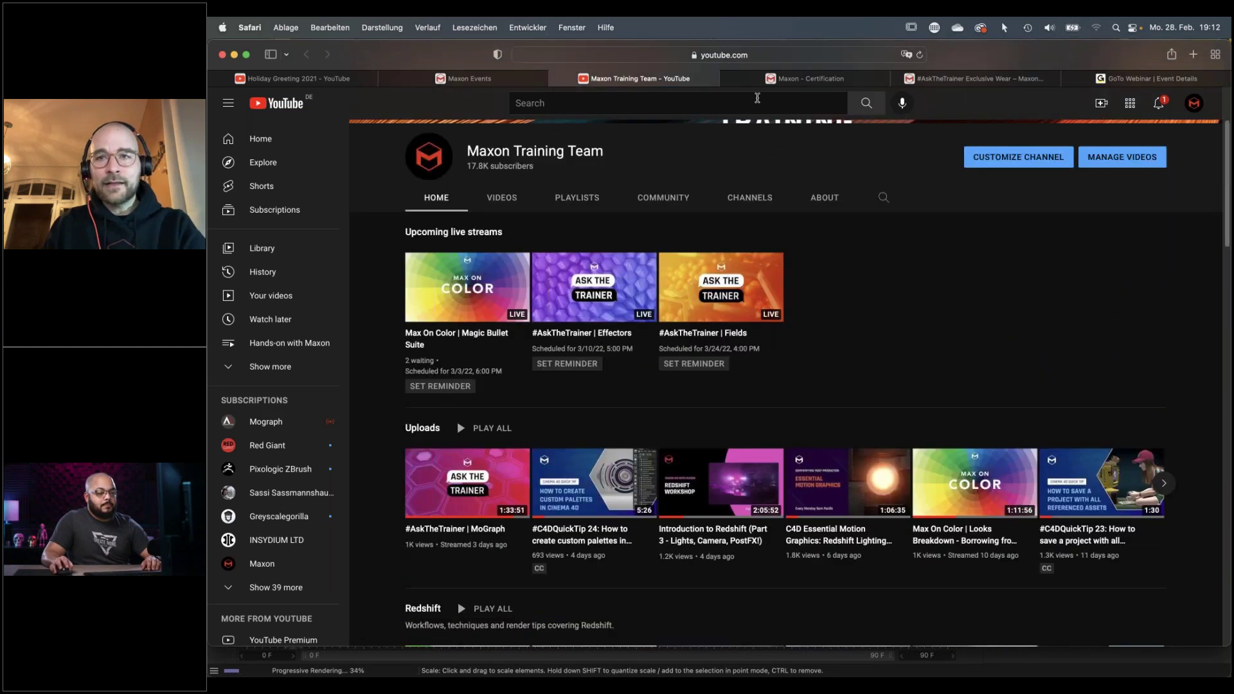
On the Maxon Certification page, allow all cookies and expand Elementary Knowledge Tests to view the available assessments
{"action": "left_click", "coordinate": [806, 80]}
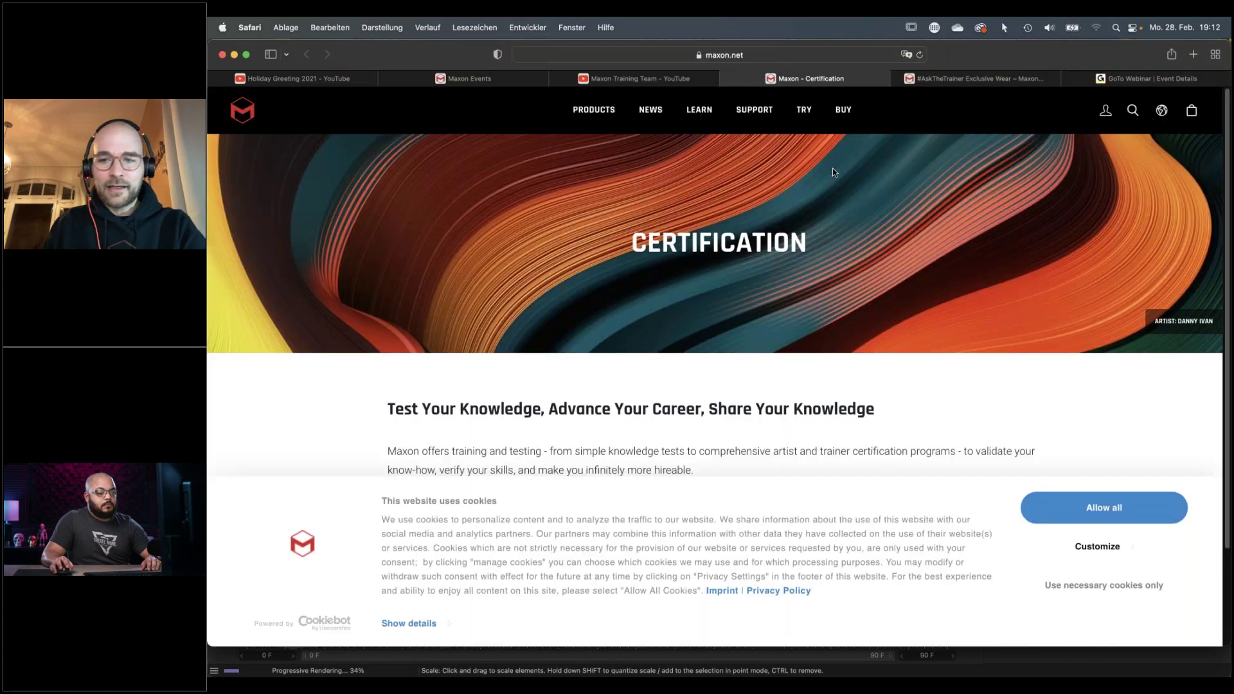
{"action": "left_click", "coordinate": [1104, 507]}
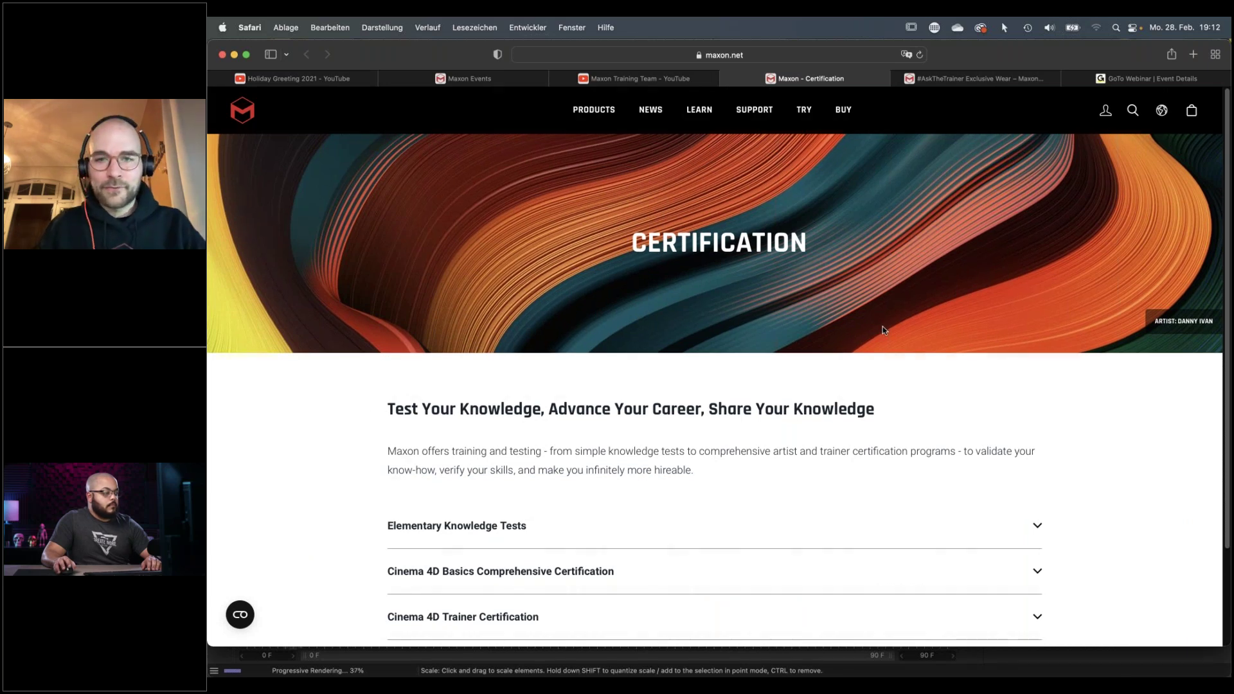
{"action": "left_click", "coordinate": [1034, 526]}
{"action": "scroll", "coordinate": [605, 470], "scroll_direction": "down", "scroll_amount": 5}
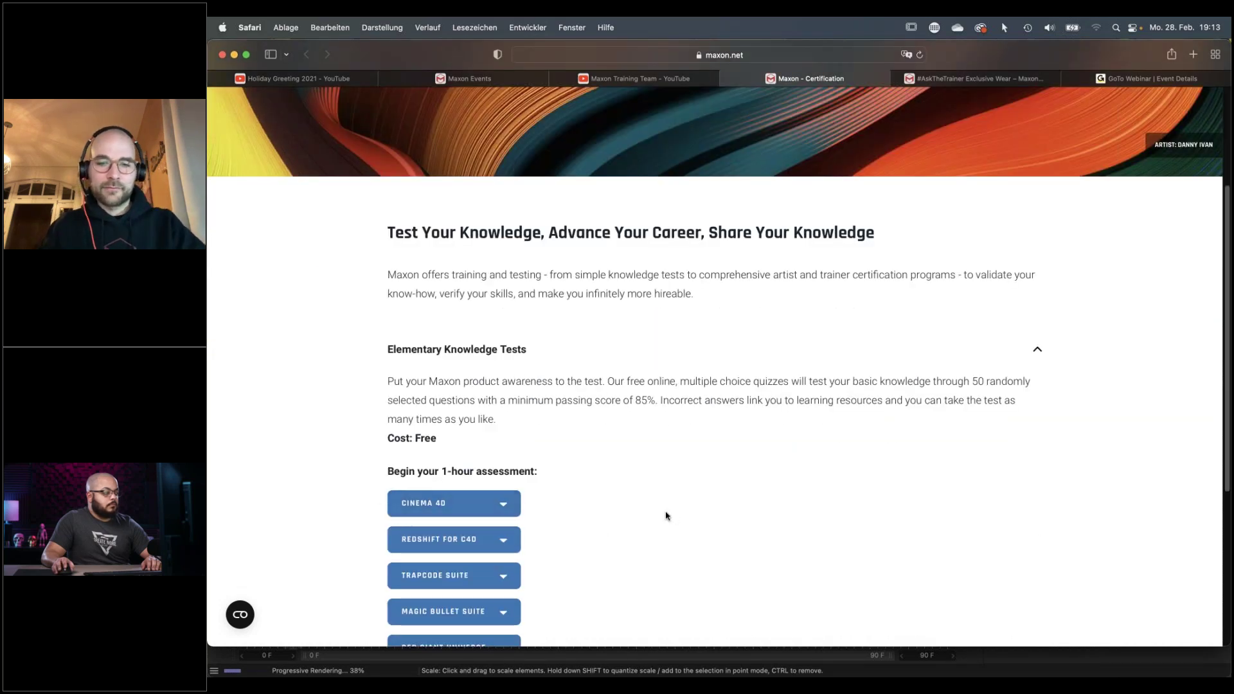
{"action": "scroll", "coordinate": [916, 460], "scroll_direction": "down", "scroll_amount": 2}
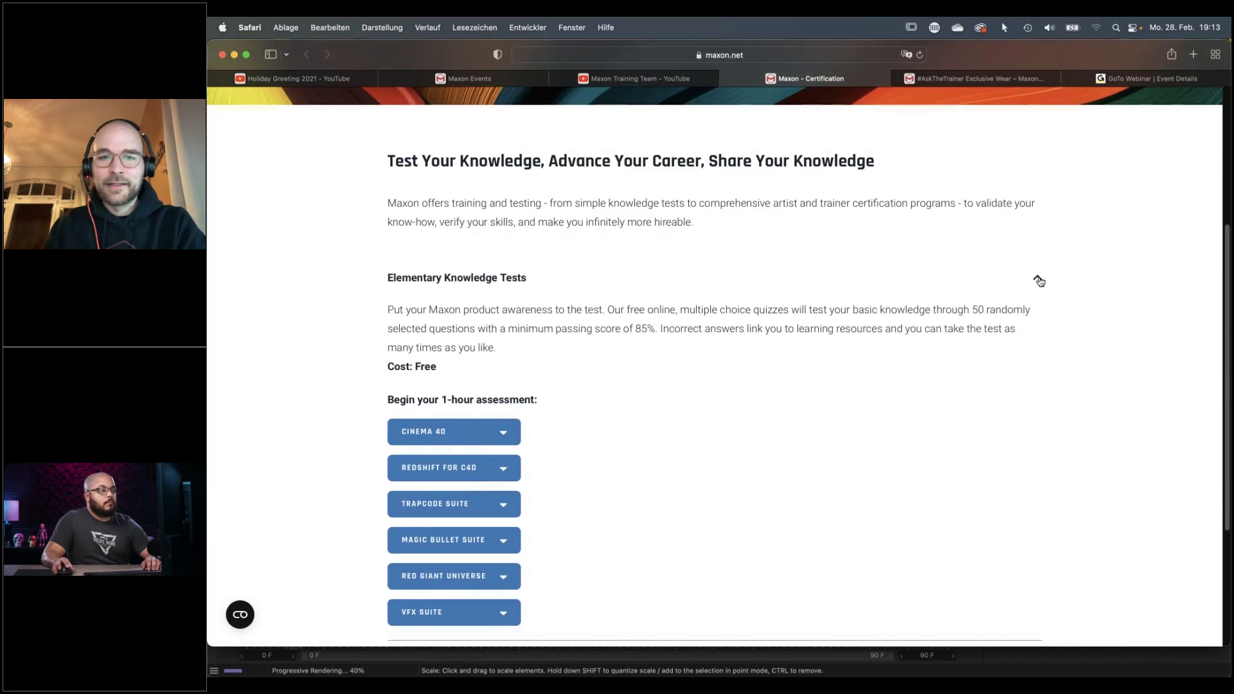
Collapse Elementary Knowledge Tests and expand Cinema 4D Basics Comprehensive Certification to view its requirements and cost
{"action": "left_click", "coordinate": [1039, 281]}
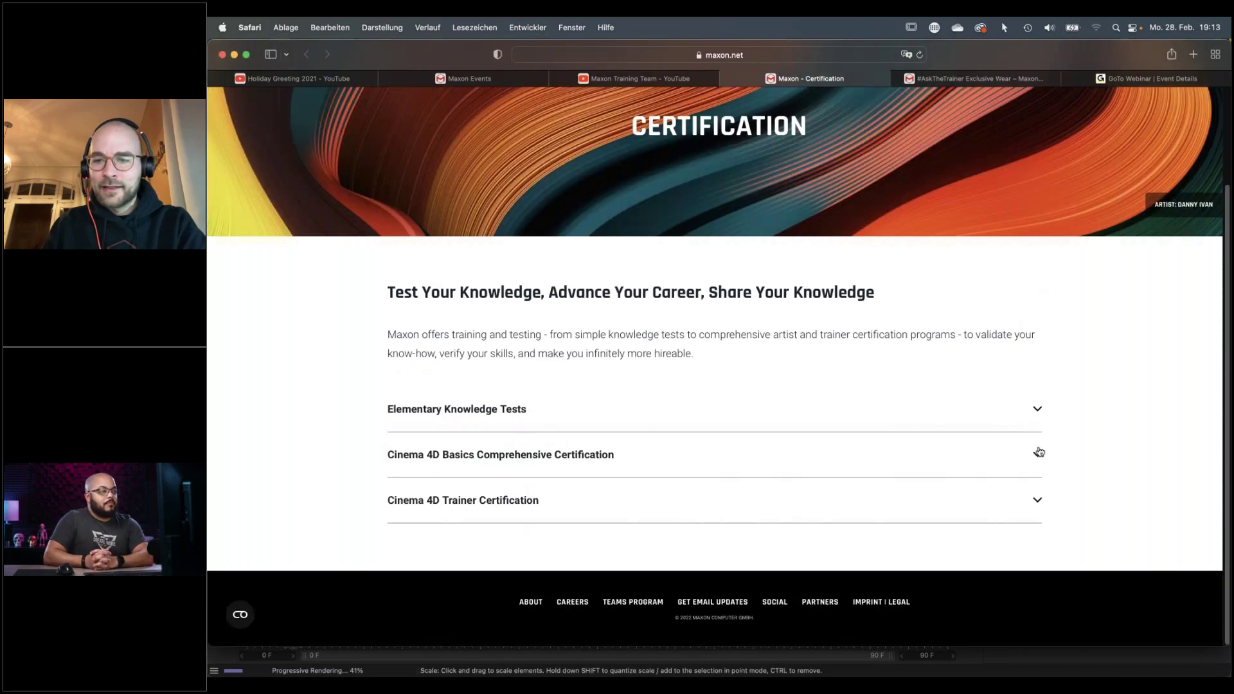
{"action": "left_click", "coordinate": [1038, 452]}
{"action": "scroll", "coordinate": [852, 458], "scroll_direction": "down", "scroll_amount": 3}
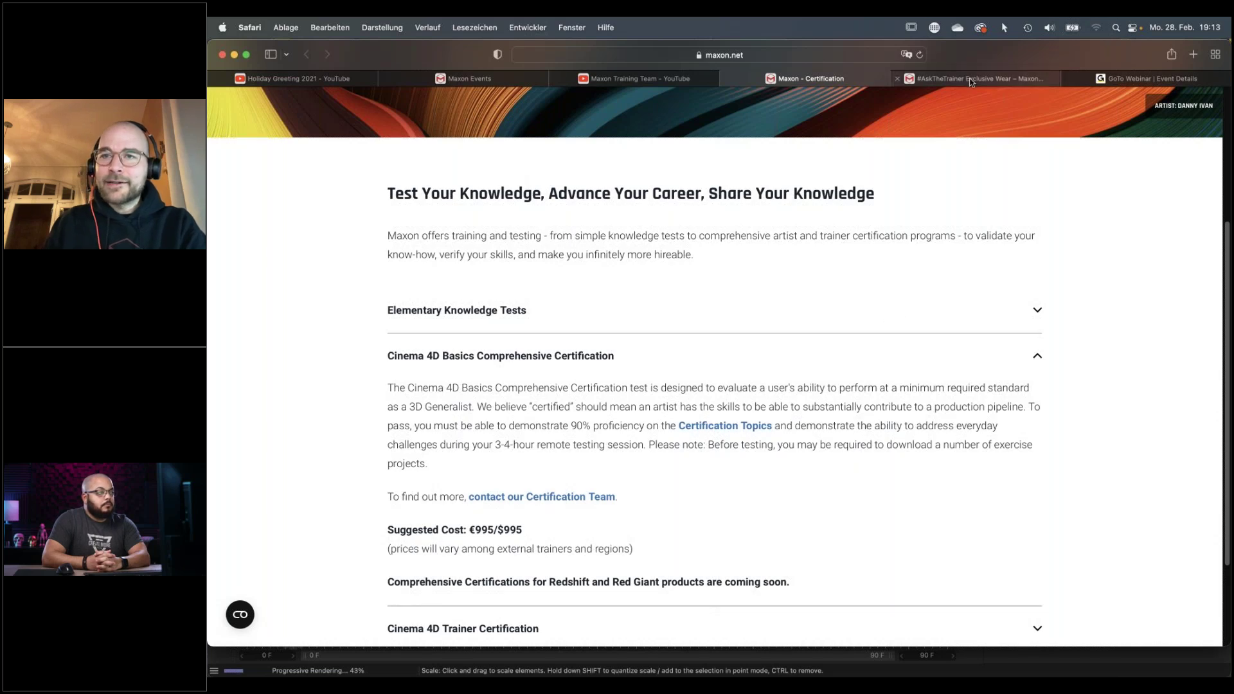
Open the Maxon #AskTheTrainer Exclusive Wear store page and browse the T-shirt listings
{"action": "left_click", "coordinate": [971, 83]}
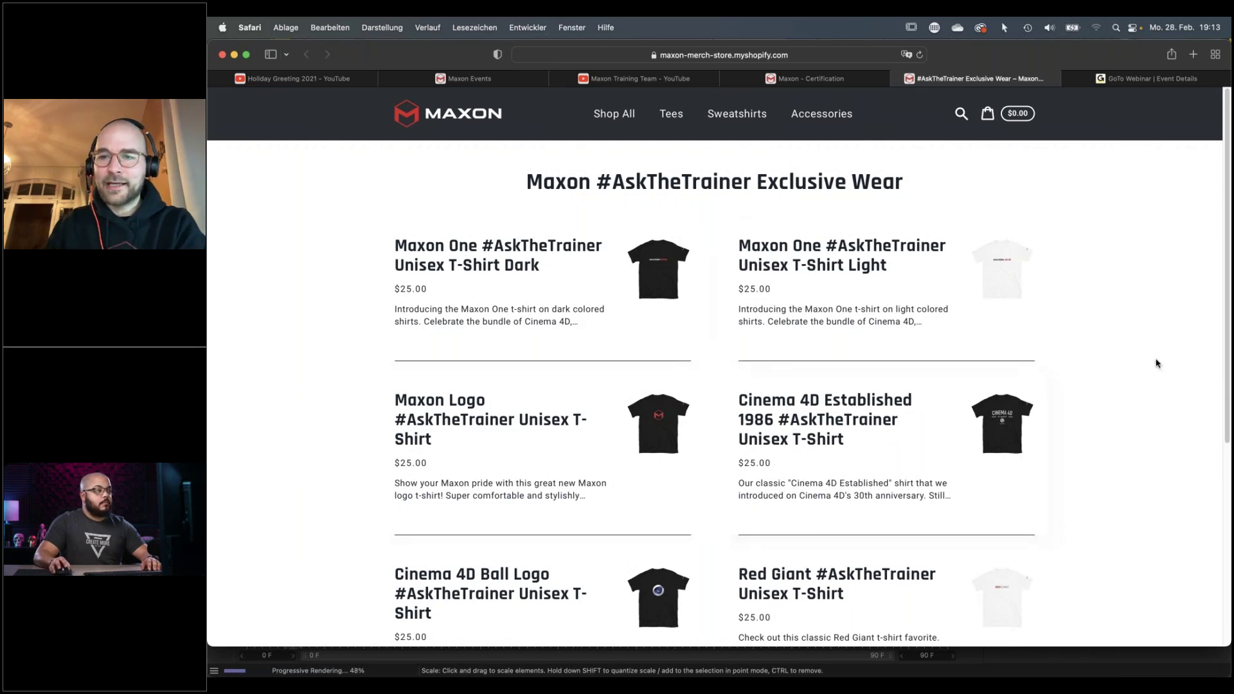
{"action": "scroll", "coordinate": [1157, 363], "scroll_direction": "down", "scroll_amount": 1}
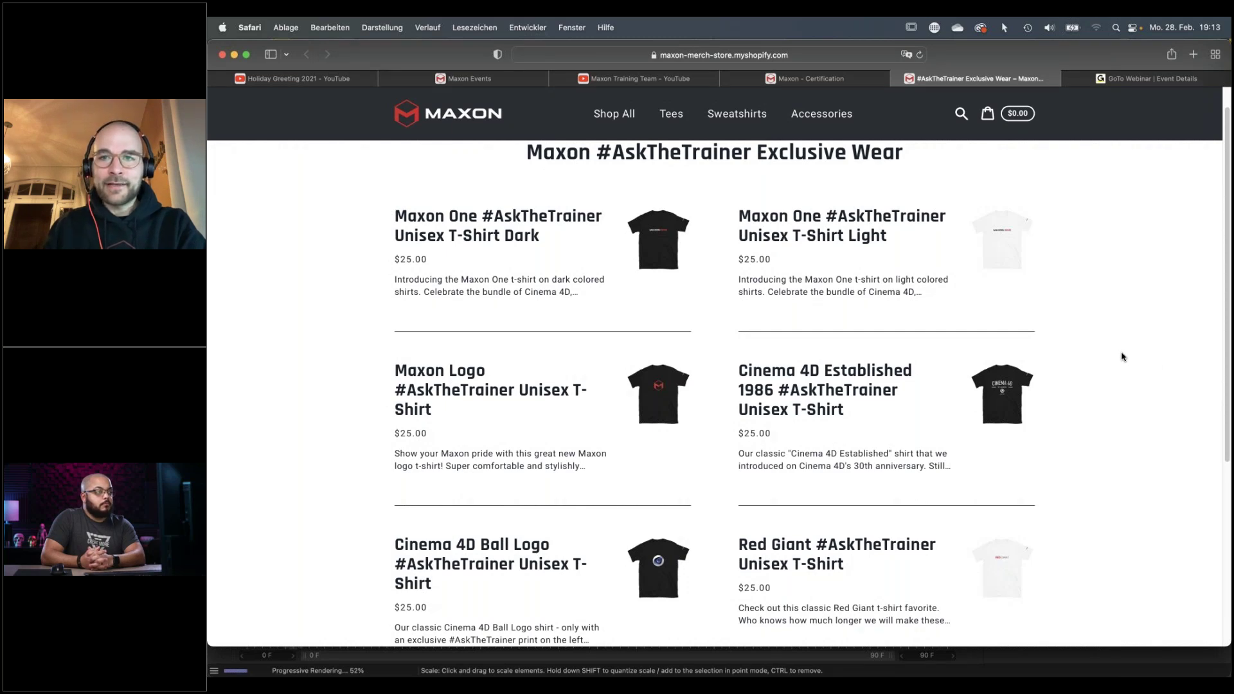
{"action": "scroll", "coordinate": [1123, 357], "scroll_direction": "down", "scroll_amount": 1}
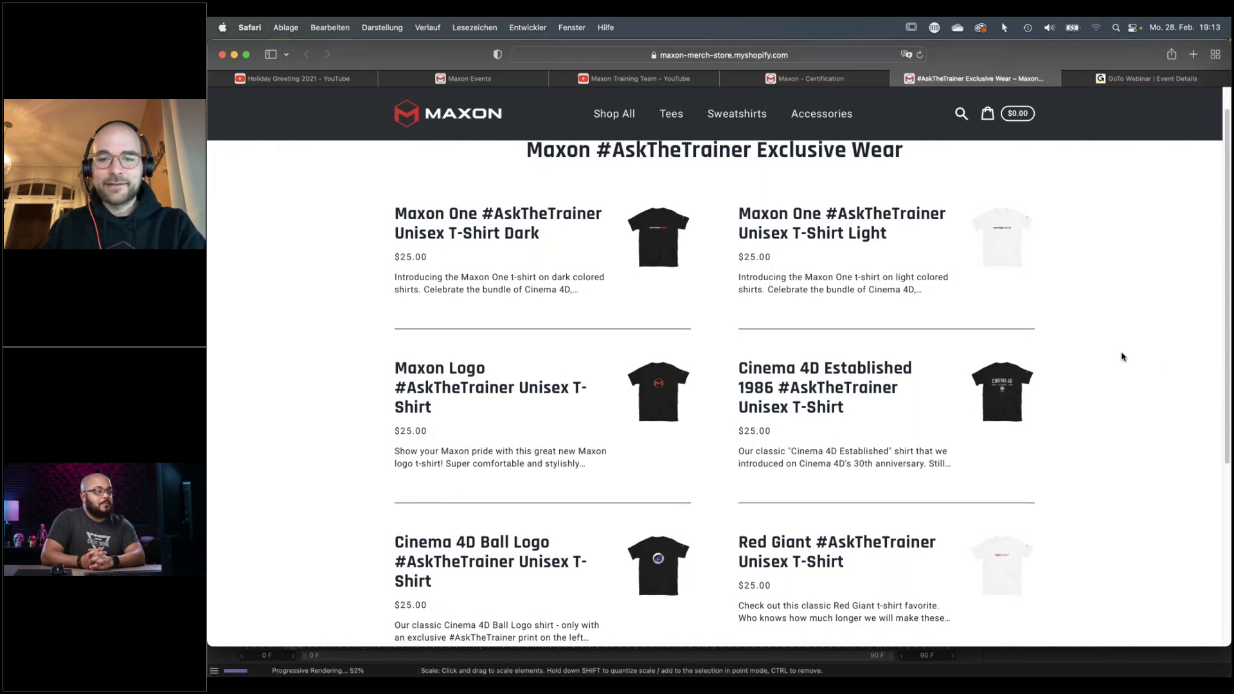